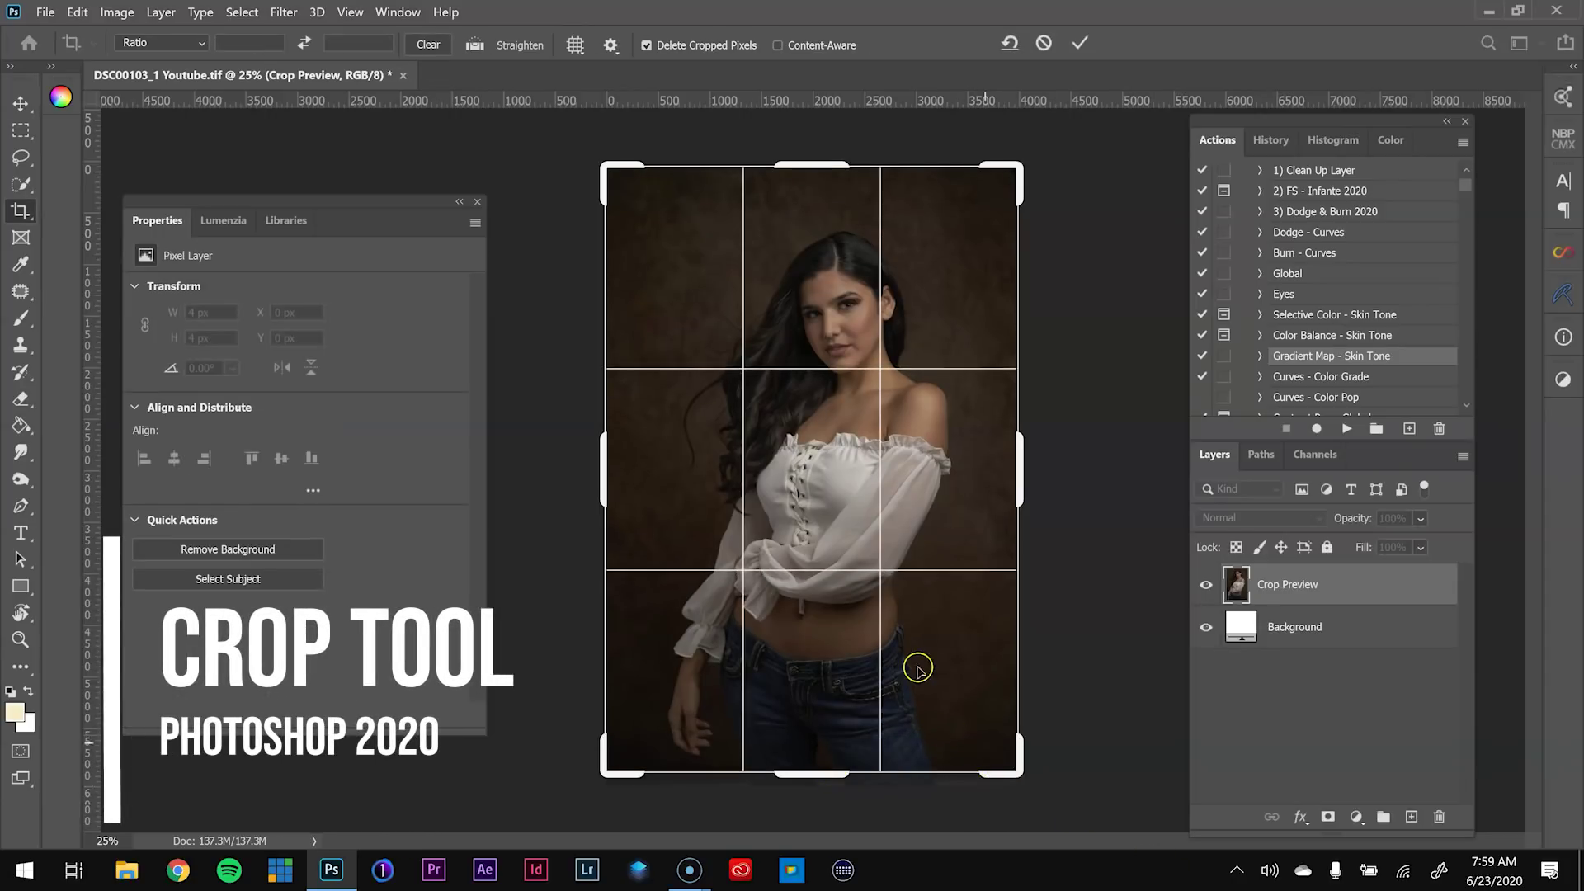
Apply the pending crop and trim the portrait's height further to 5760 px, keeping the full width
key("Return")
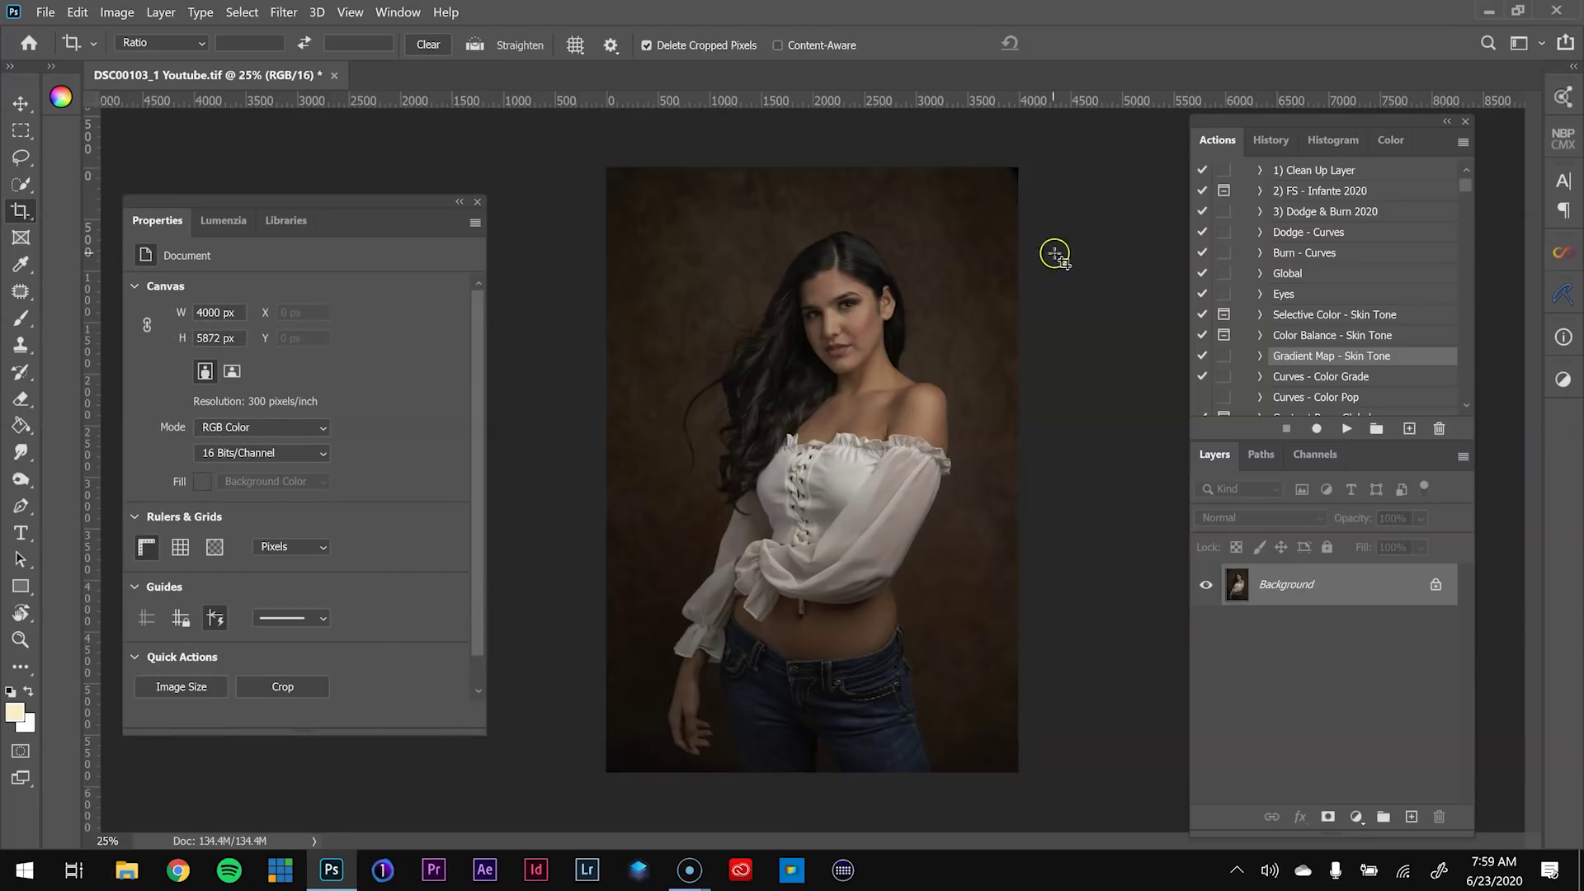
left_click(976, 198)
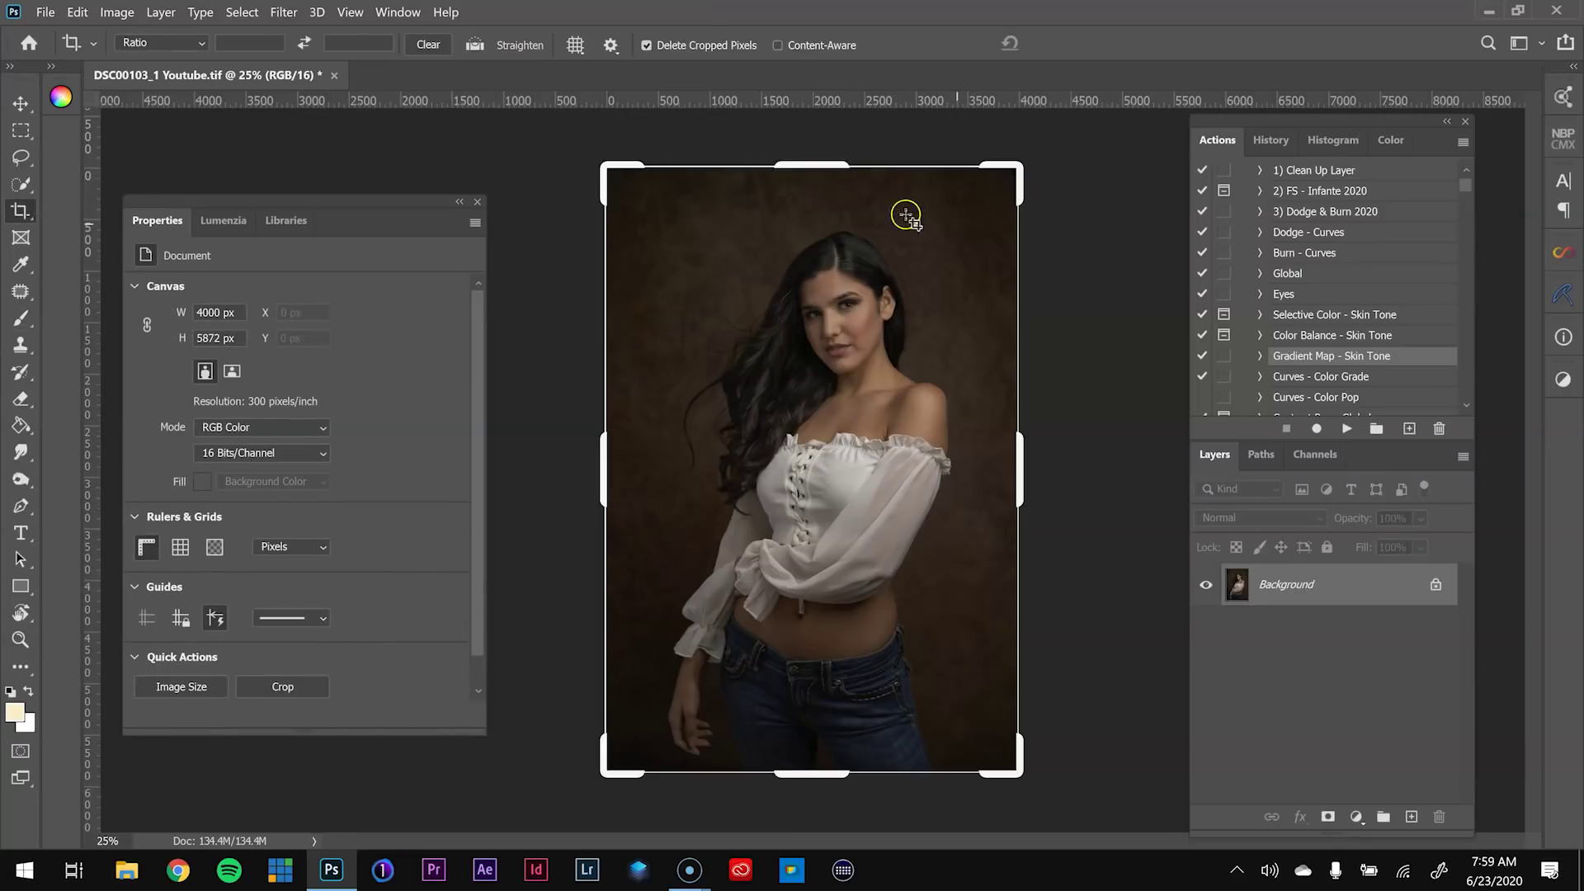
left_click(830, 165)
left_click_drag(830, 168, 829, 180)
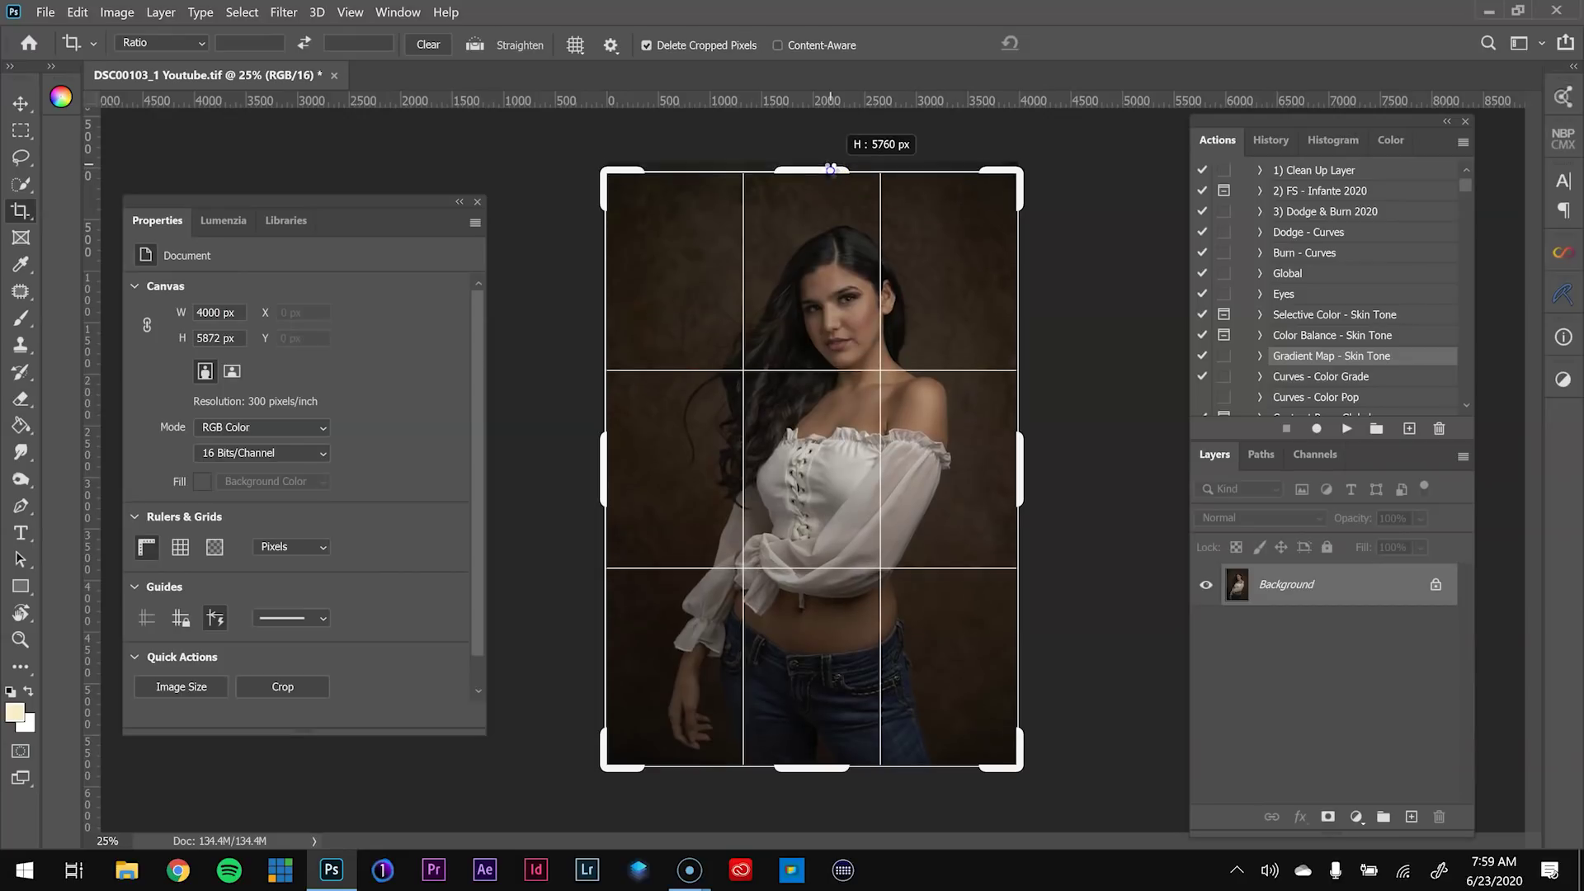
key("Return")
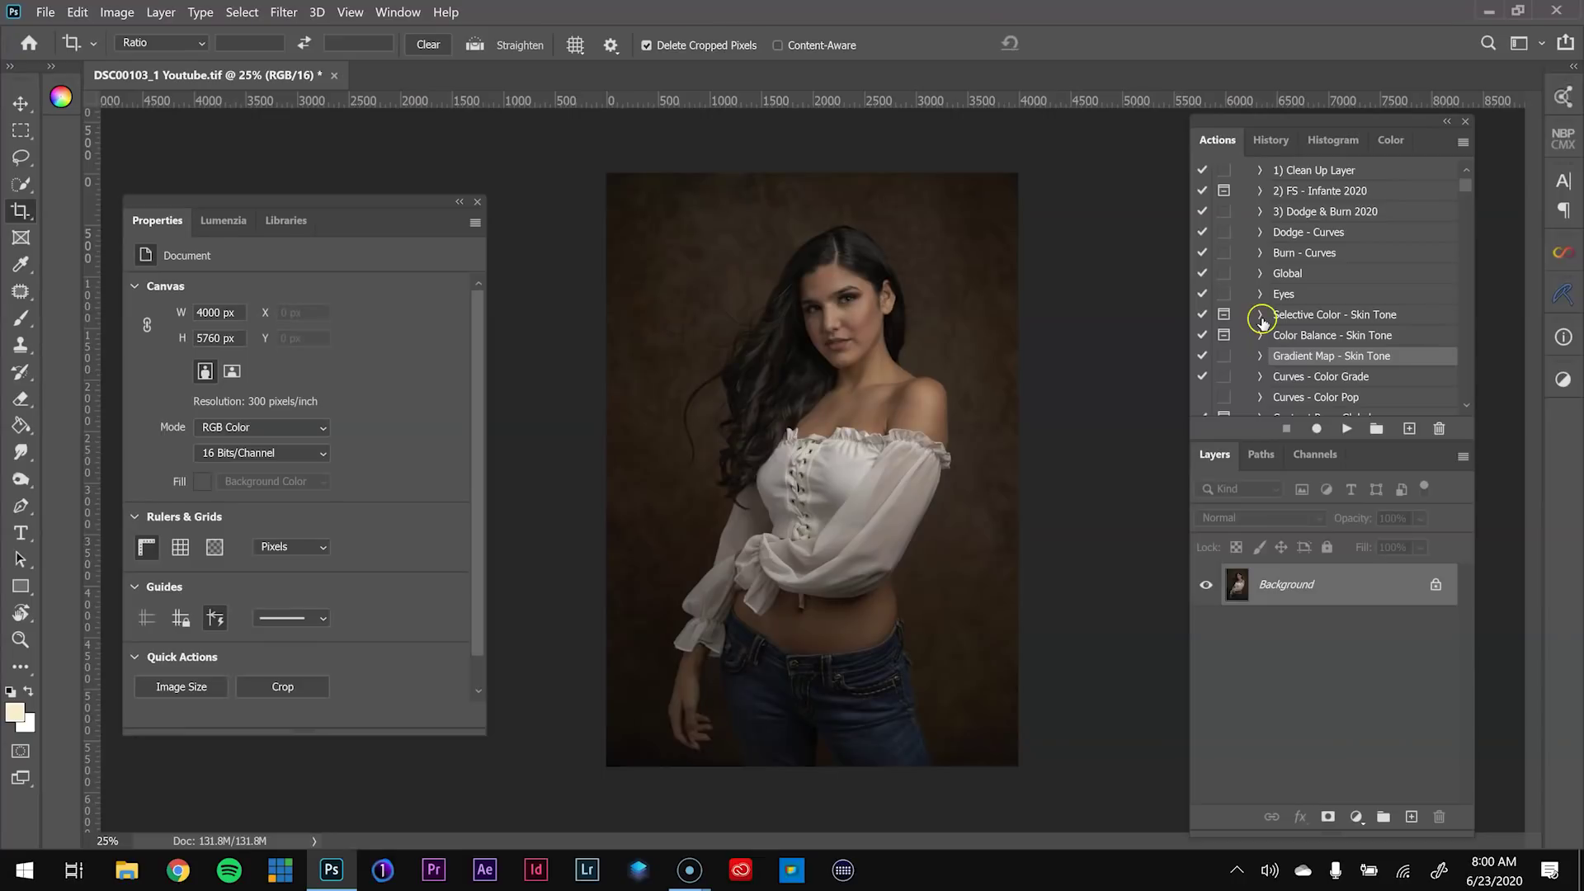
Run the 1) Clean Up Layer action, followed by the 2) FS - Infante 2020 frequency separation action
left_click(1322, 171)
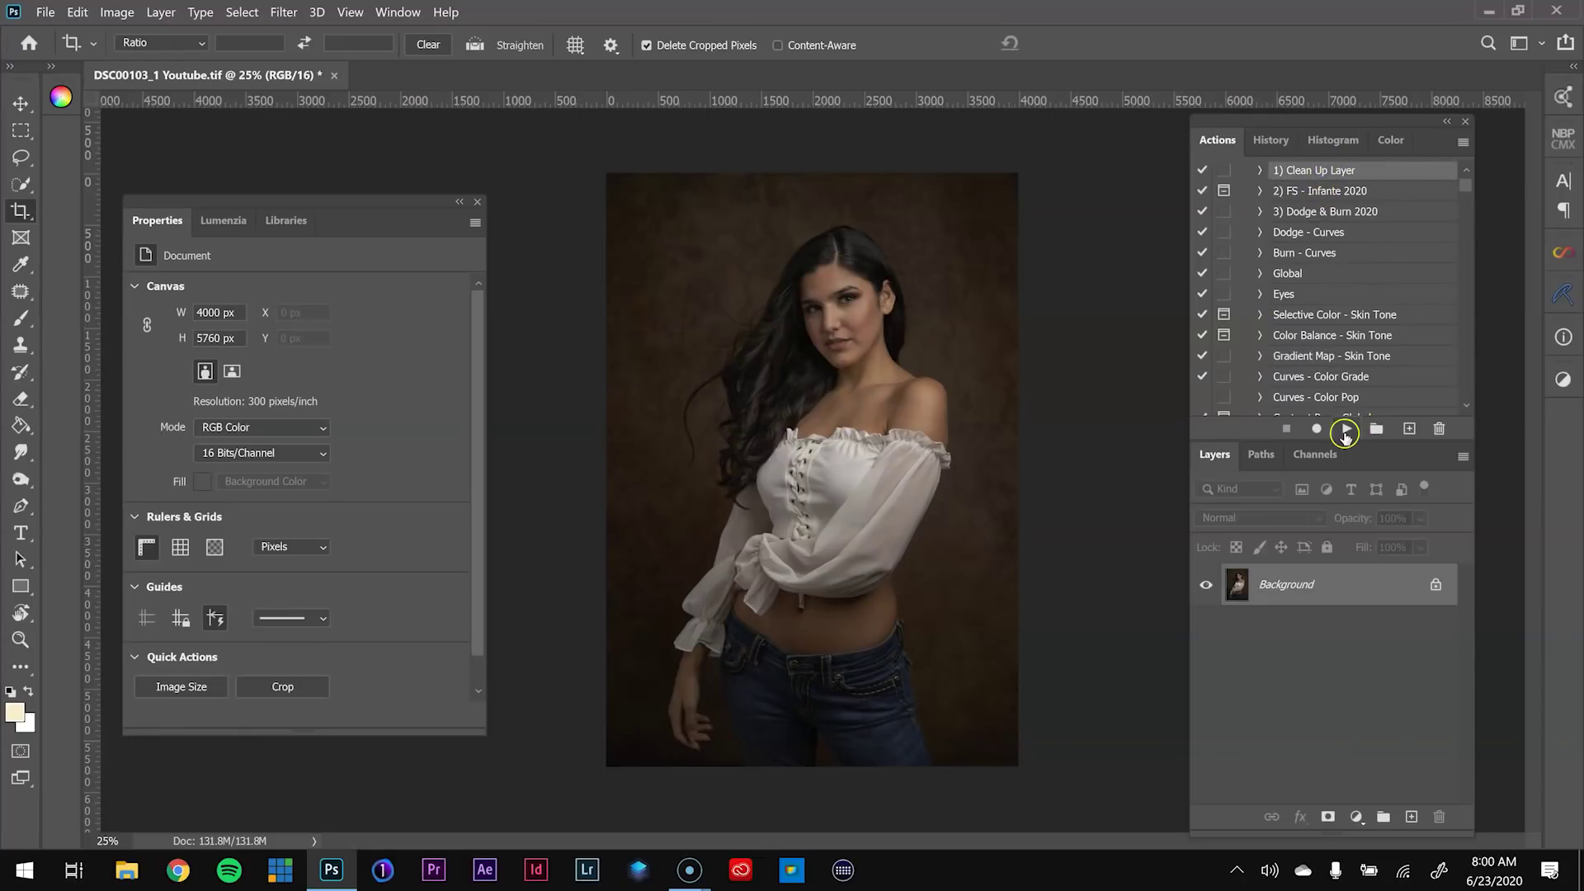
left_click(1346, 430)
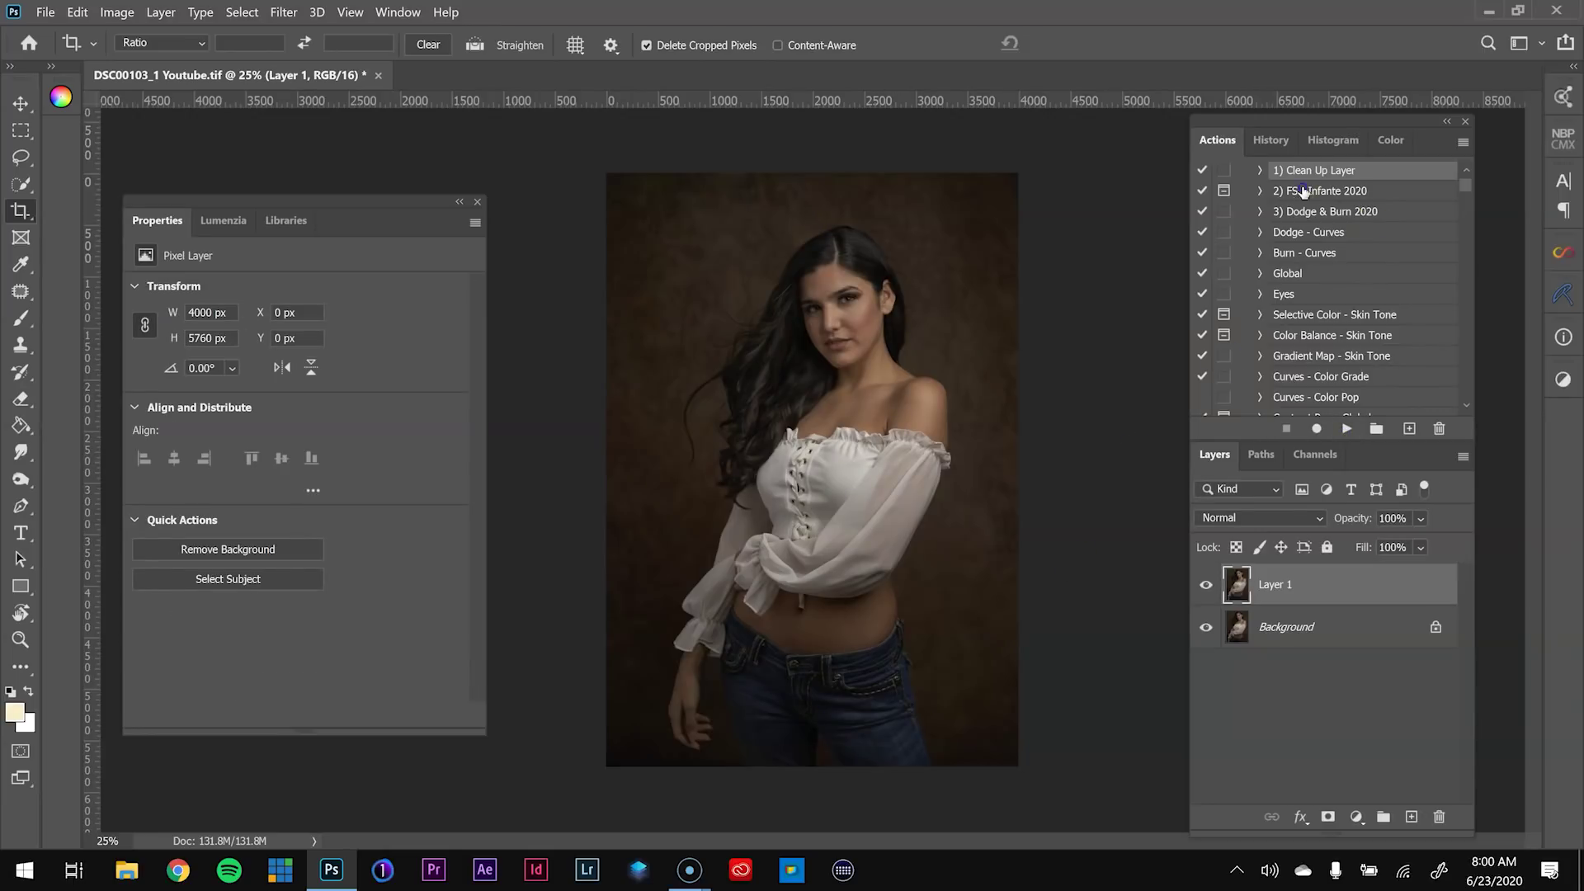
left_click(1304, 192)
left_click(1343, 428)
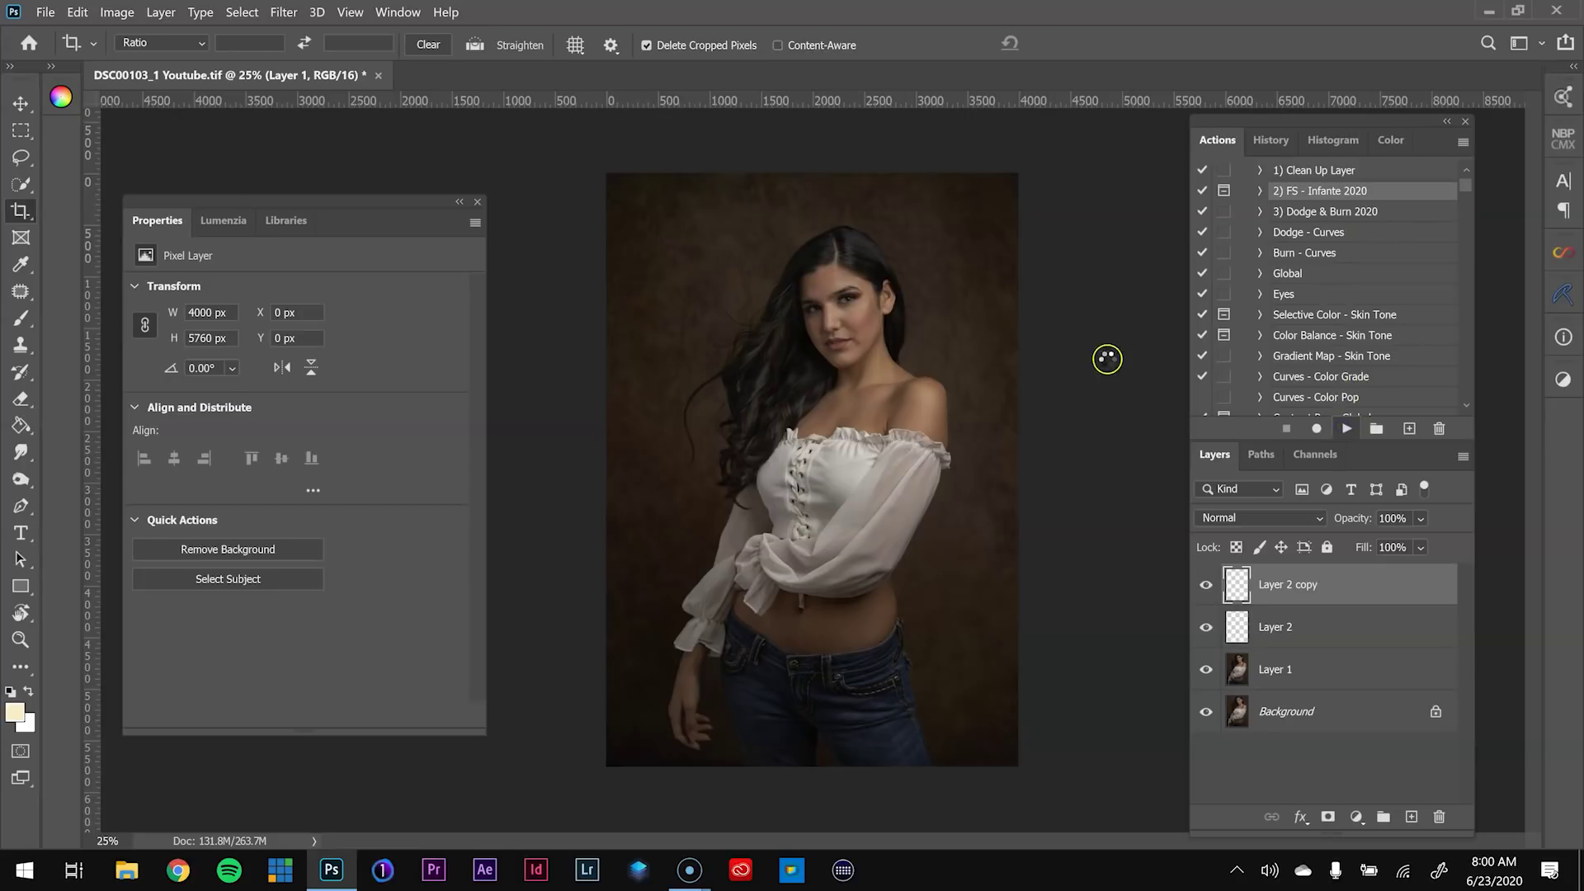
Try a Median radius of 14 pixels while checking the facial skin in the filter preview at up to 200%
left_click(681, 402)
left_click(681, 403)
left_click_drag(707, 190, 719, 355)
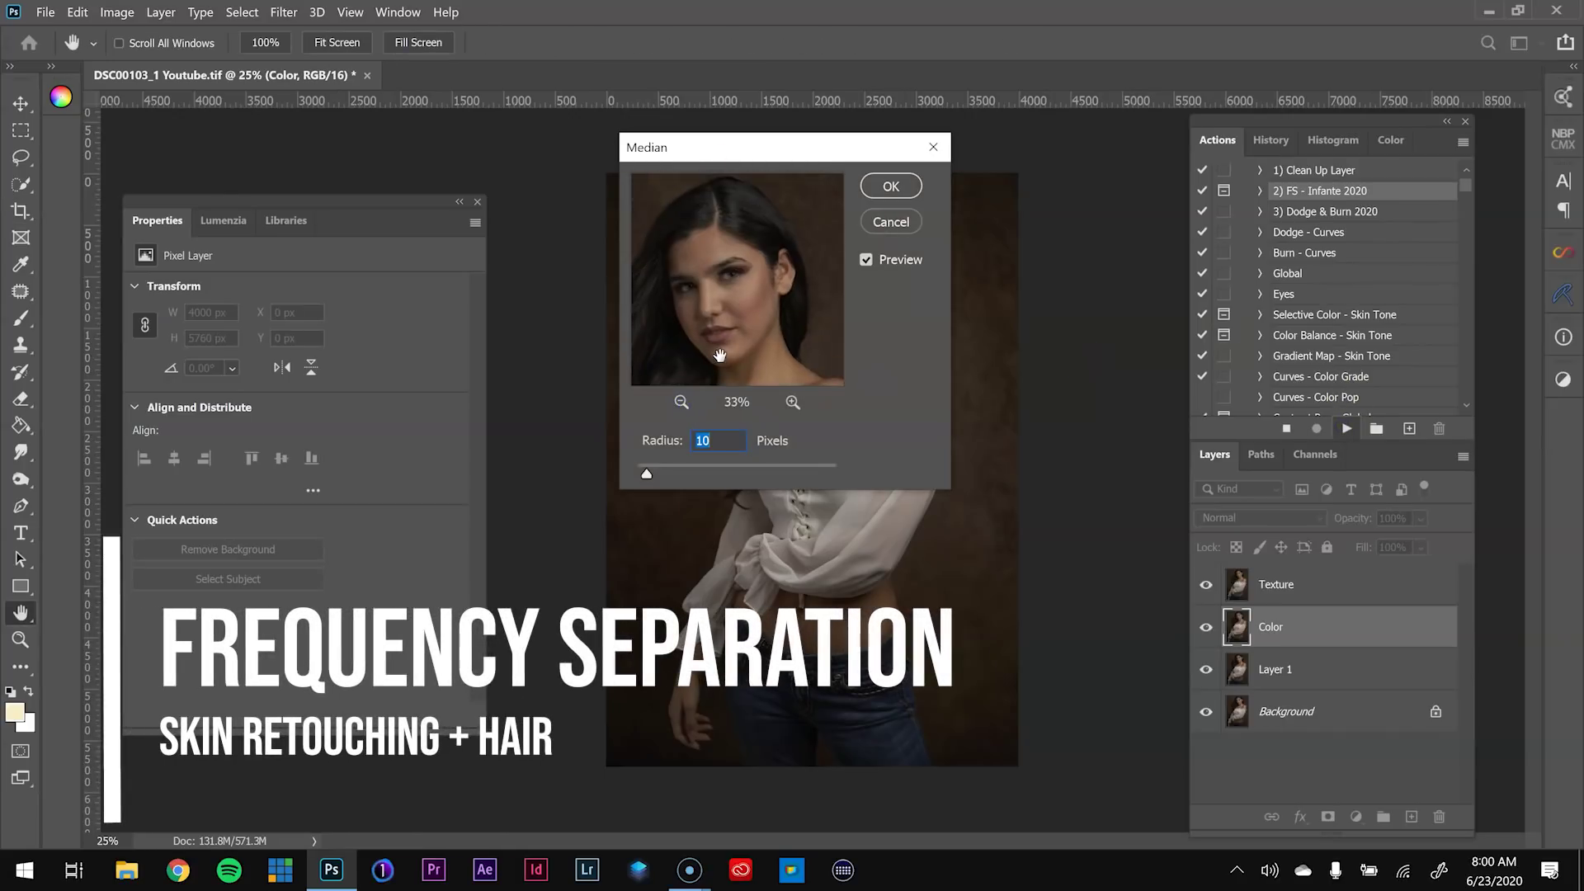
left_click(794, 406)
left_click(794, 406)
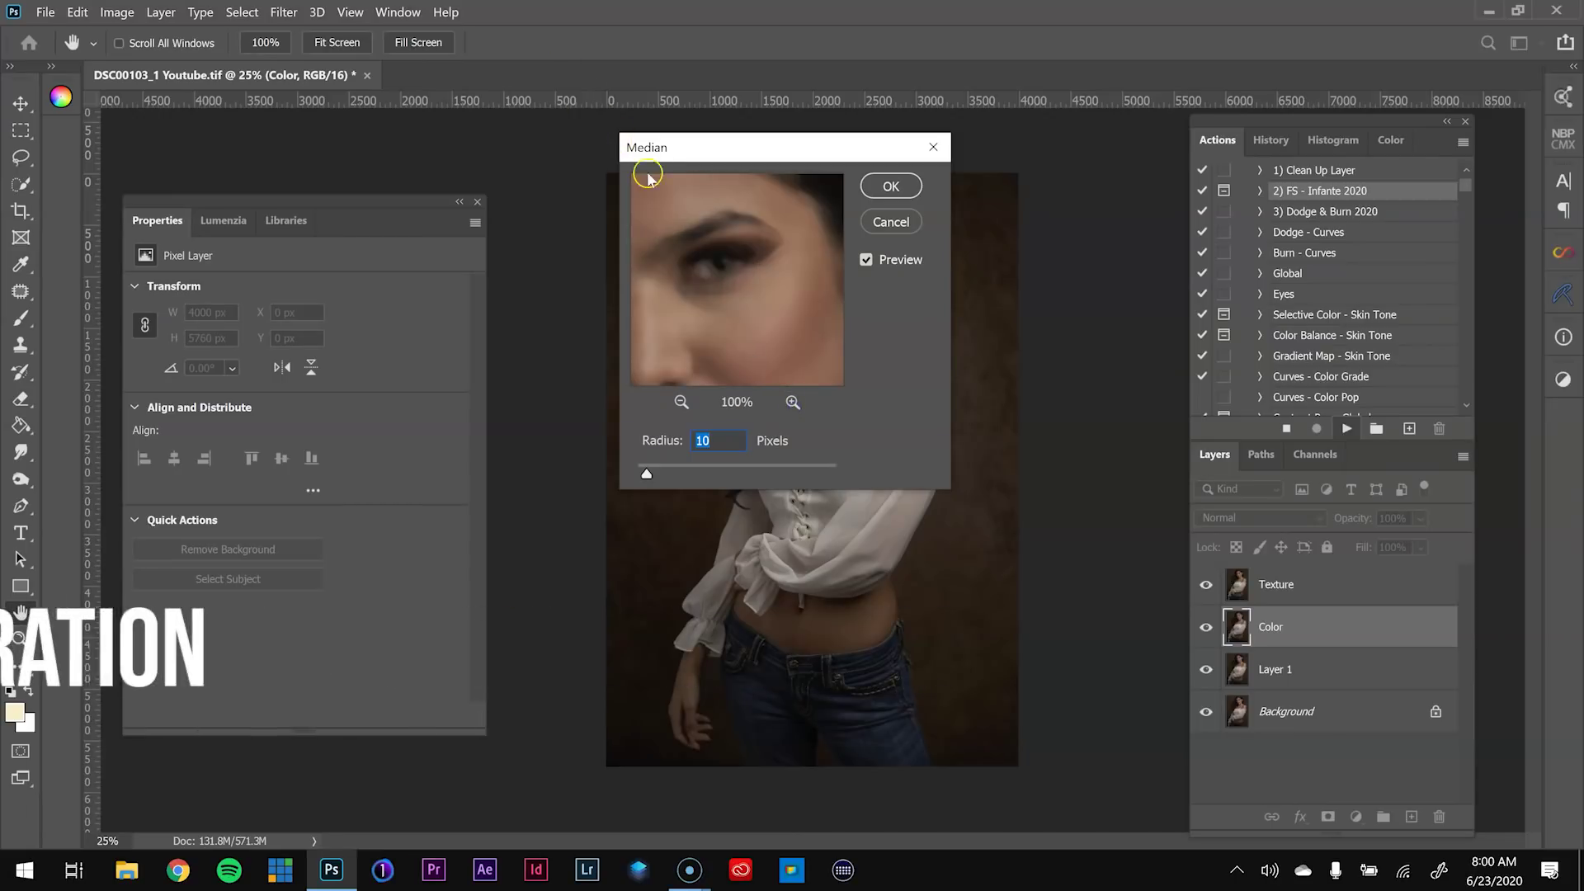
left_click_drag(764, 354, 661, 220)
left_click(794, 406)
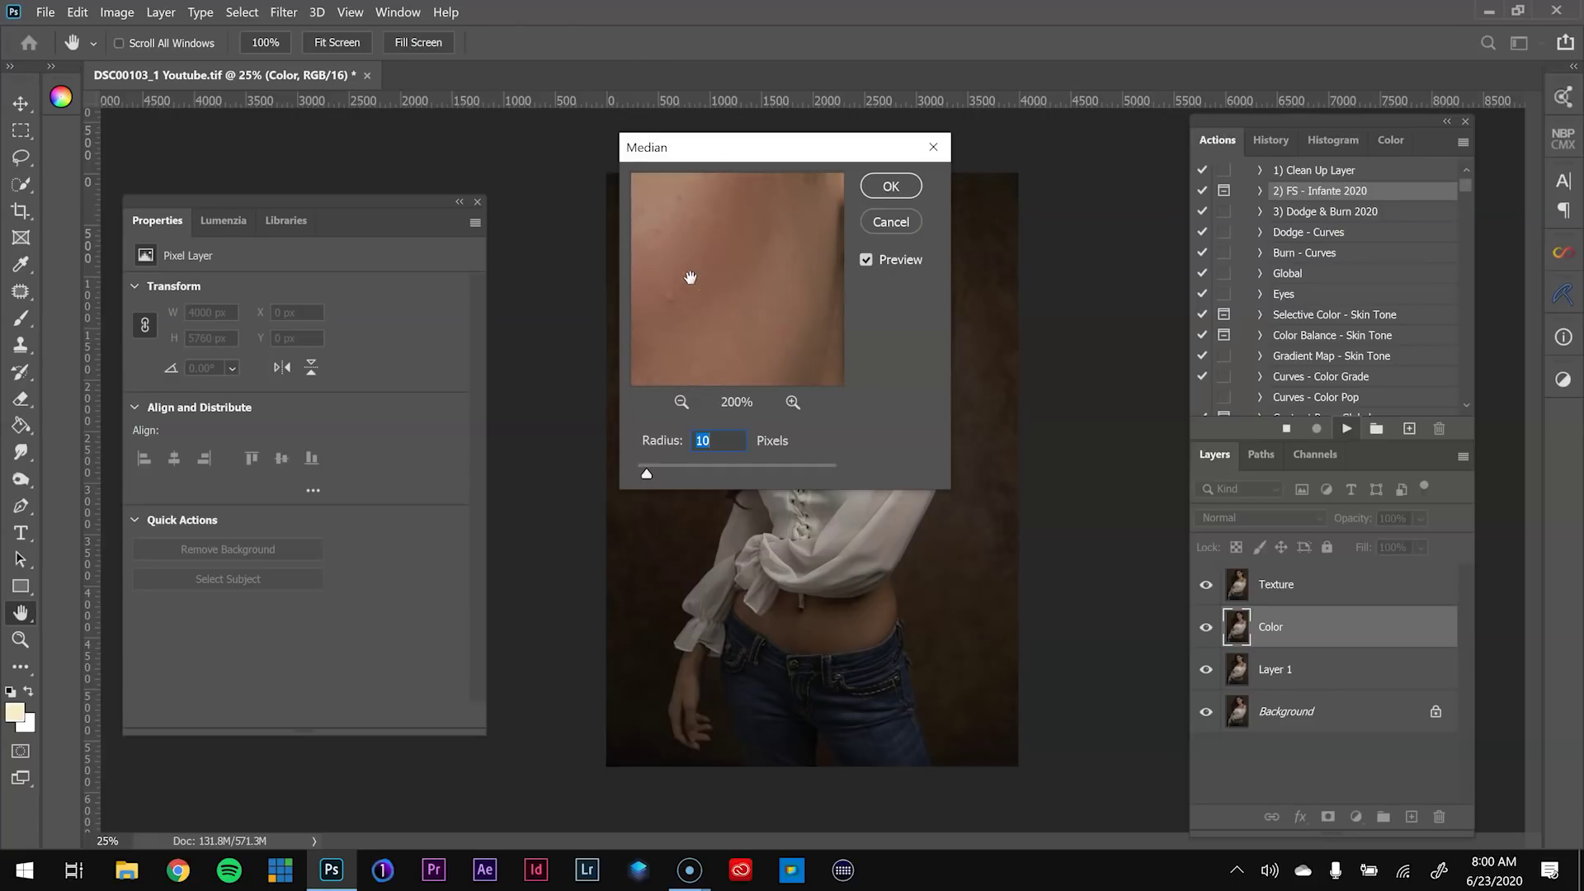
left_click_drag(689, 278, 699, 440)
left_click_drag(707, 344, 730, 411)
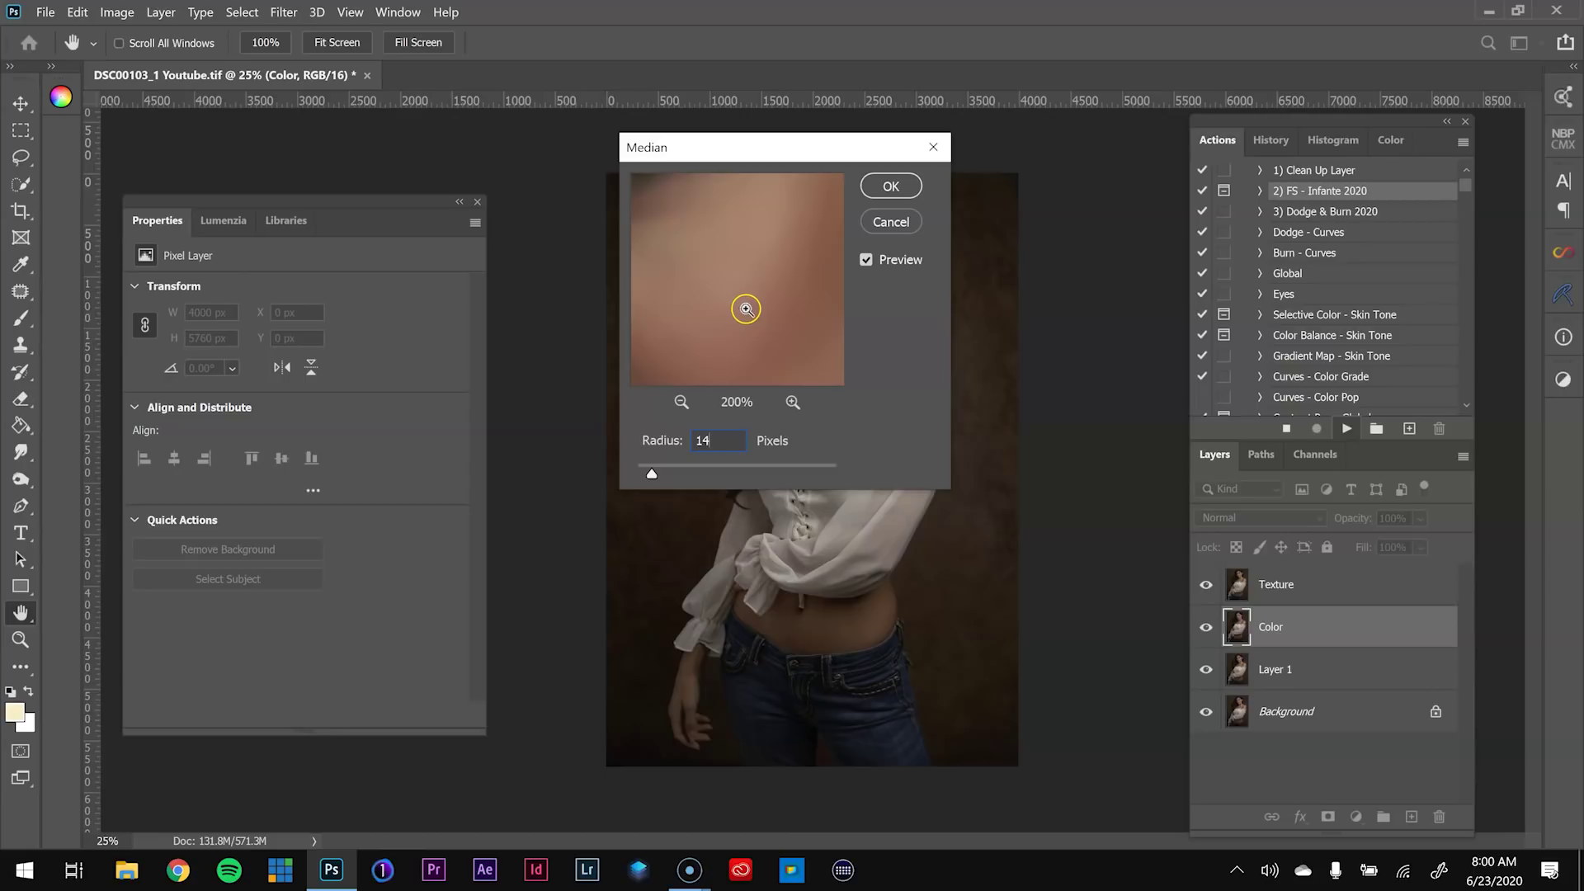
Try a Median radius of 16 pixels while checking different parts of the face in the filter preview
left_click_drag(728, 359, 746, 116)
left_click_drag(734, 326, 909, 364)
left_click_drag(736, 272, 758, 385)
left_click_drag(726, 204, 740, 340)
left_click_drag(715, 270, 780, 225)
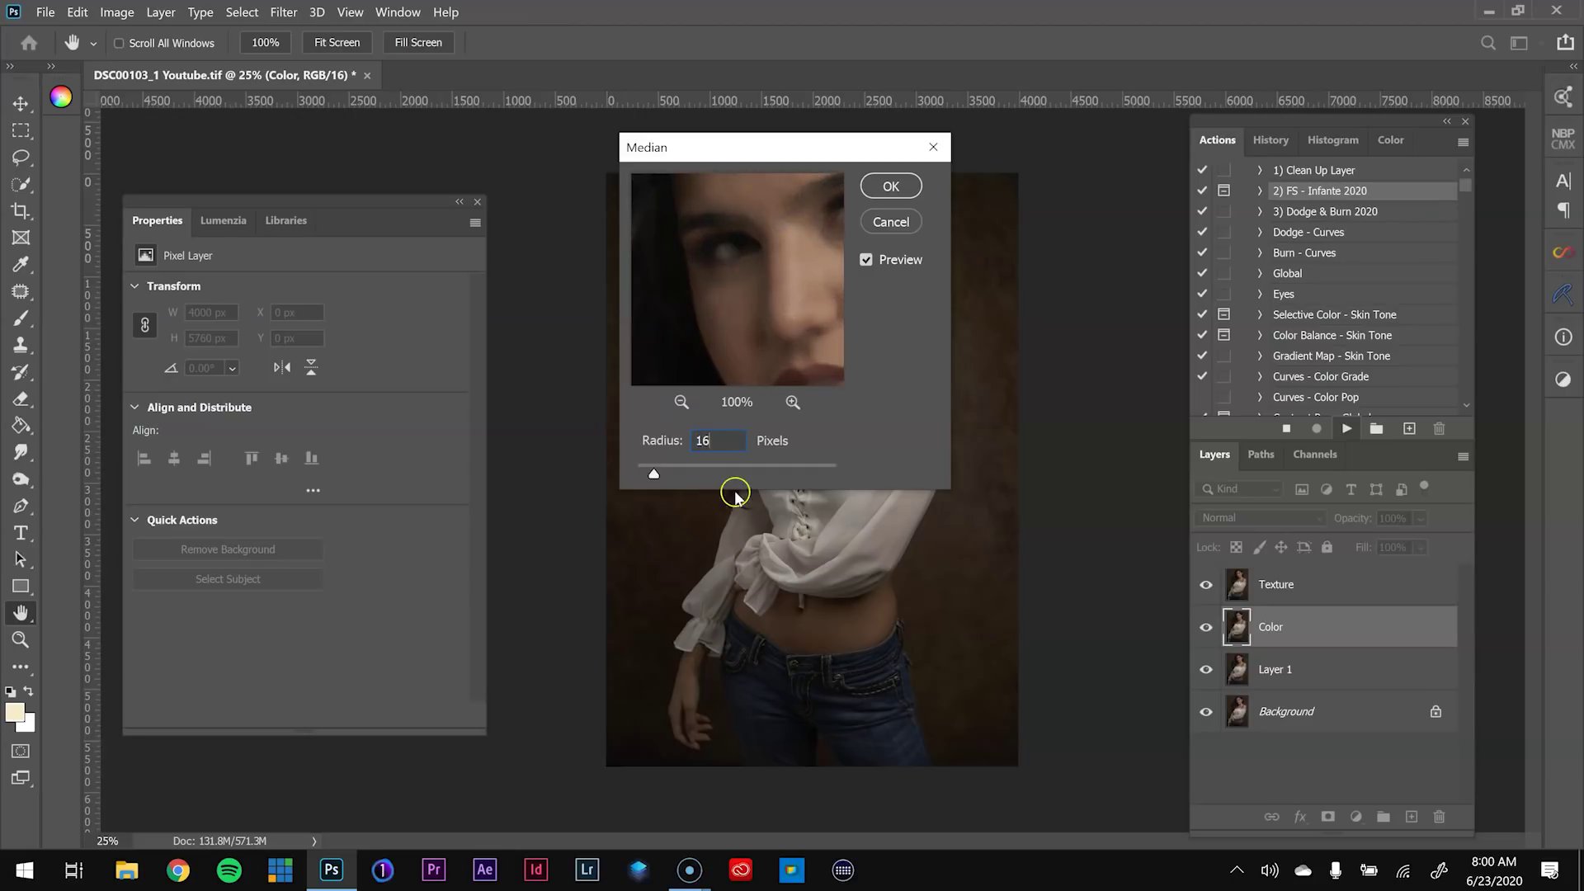
Check the hair edges and backdrop in the Median preview, and apply the filter with a radius of 17 pixels
left_click_drag(800, 227, 766, 320)
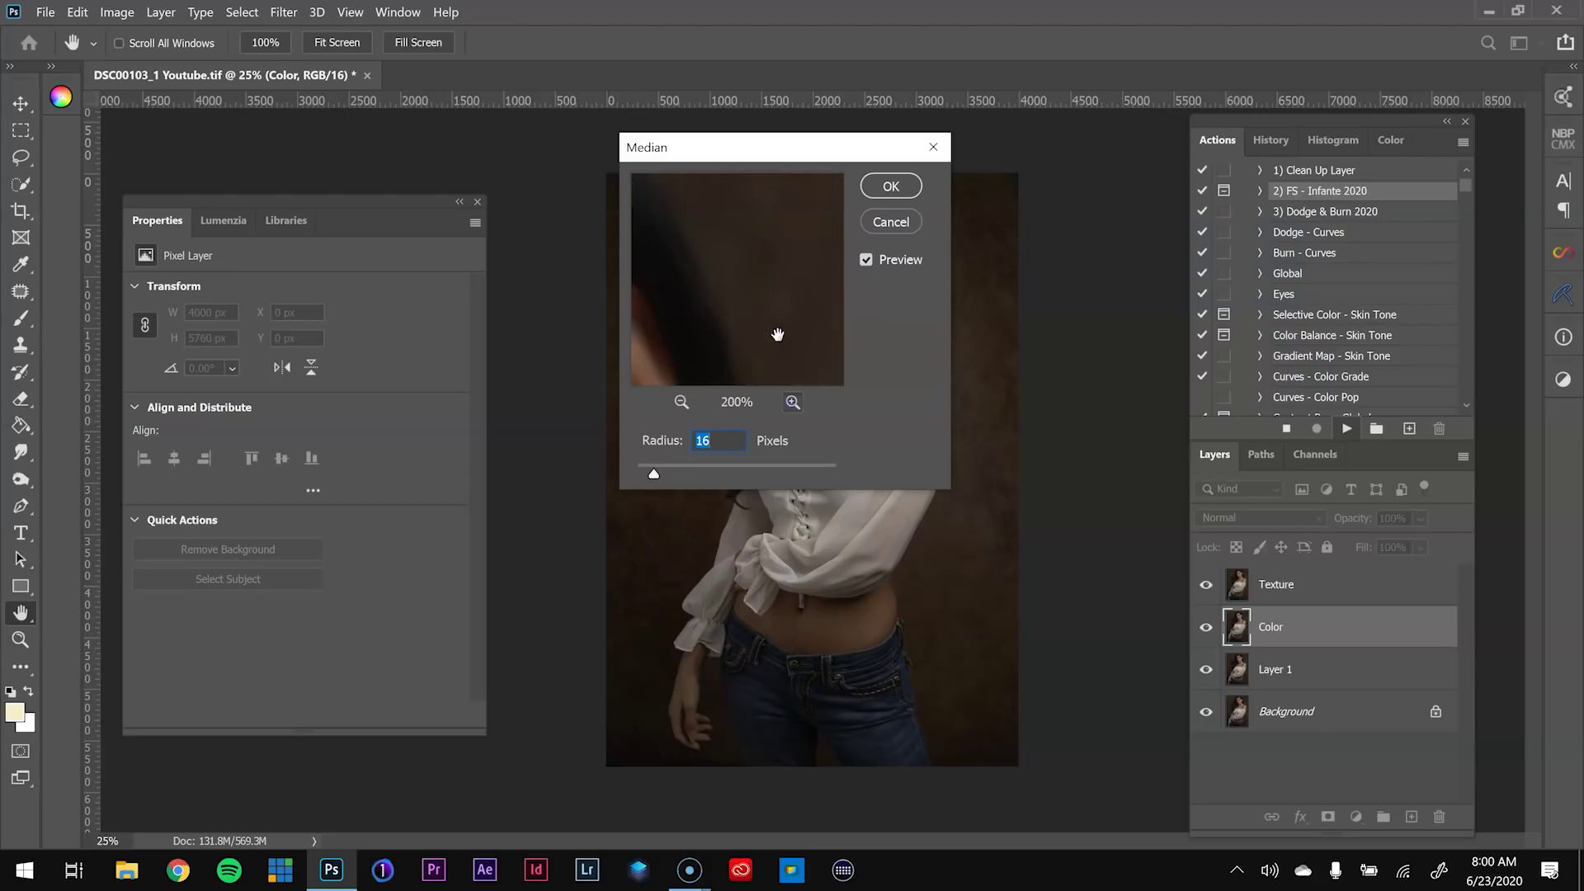
left_click(791, 401)
left_click_drag(732, 311, 767, 322)
left_click_drag(683, 239, 827, 228)
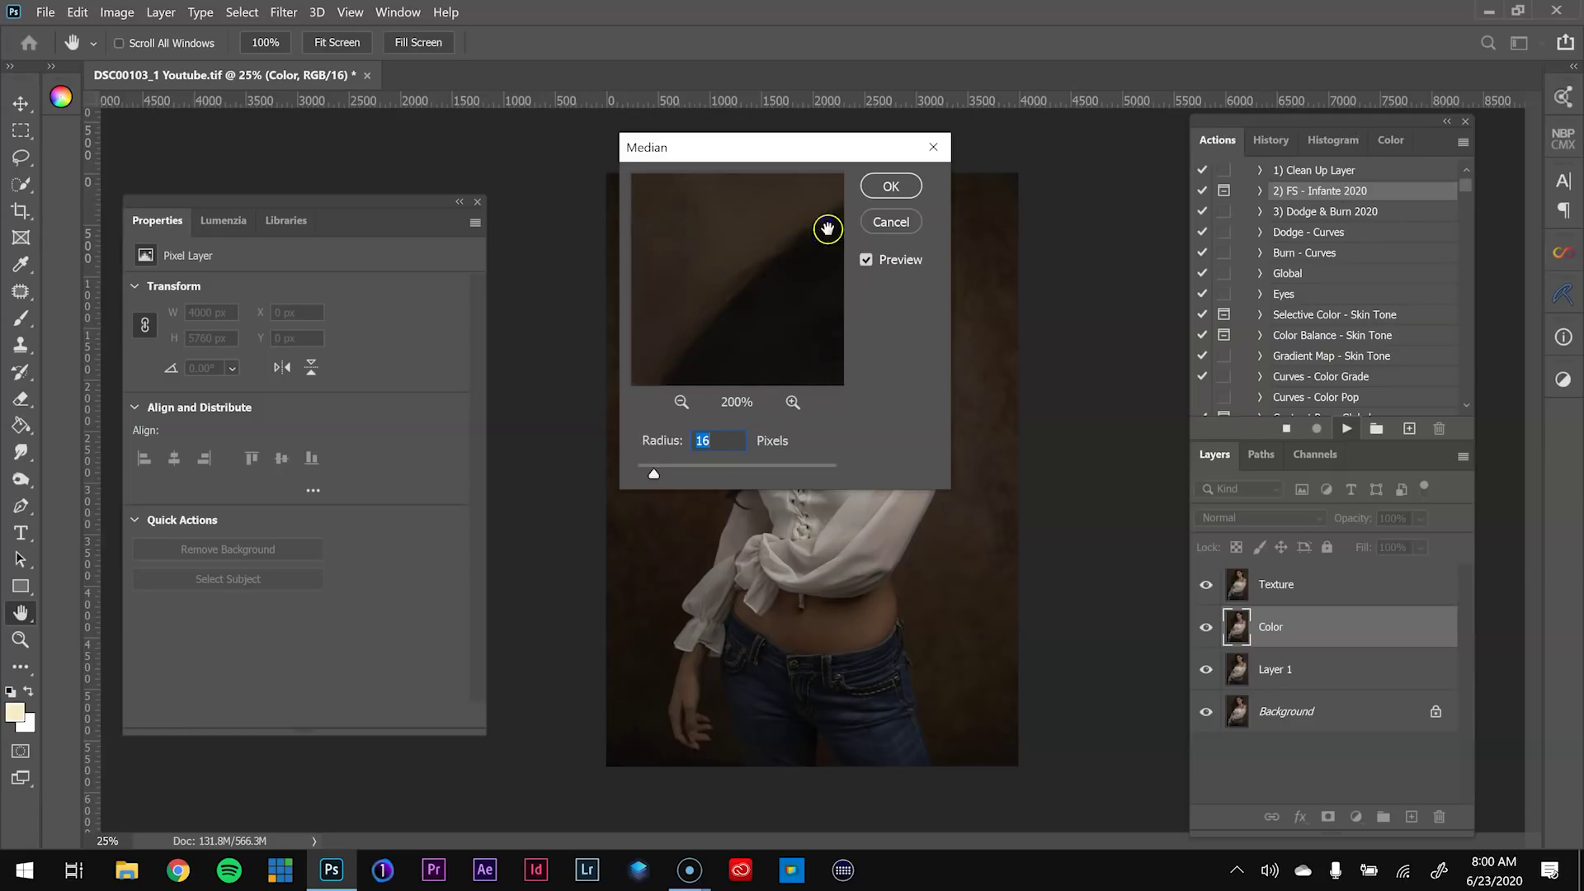
left_click_drag(747, 328, 806, 341)
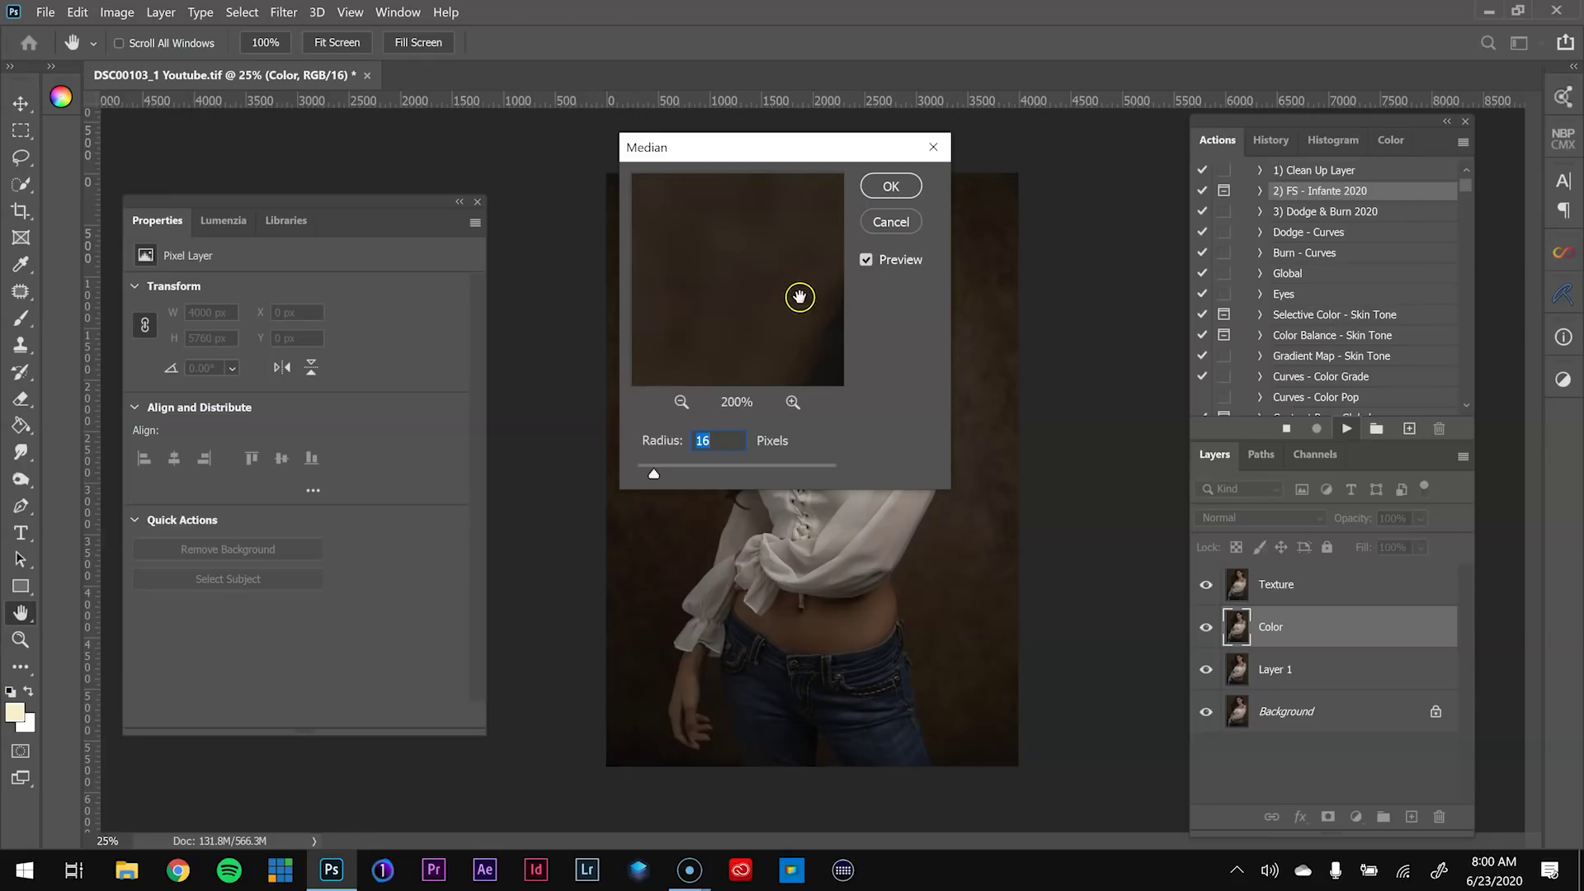
left_click_drag(806, 346, 788, 222)
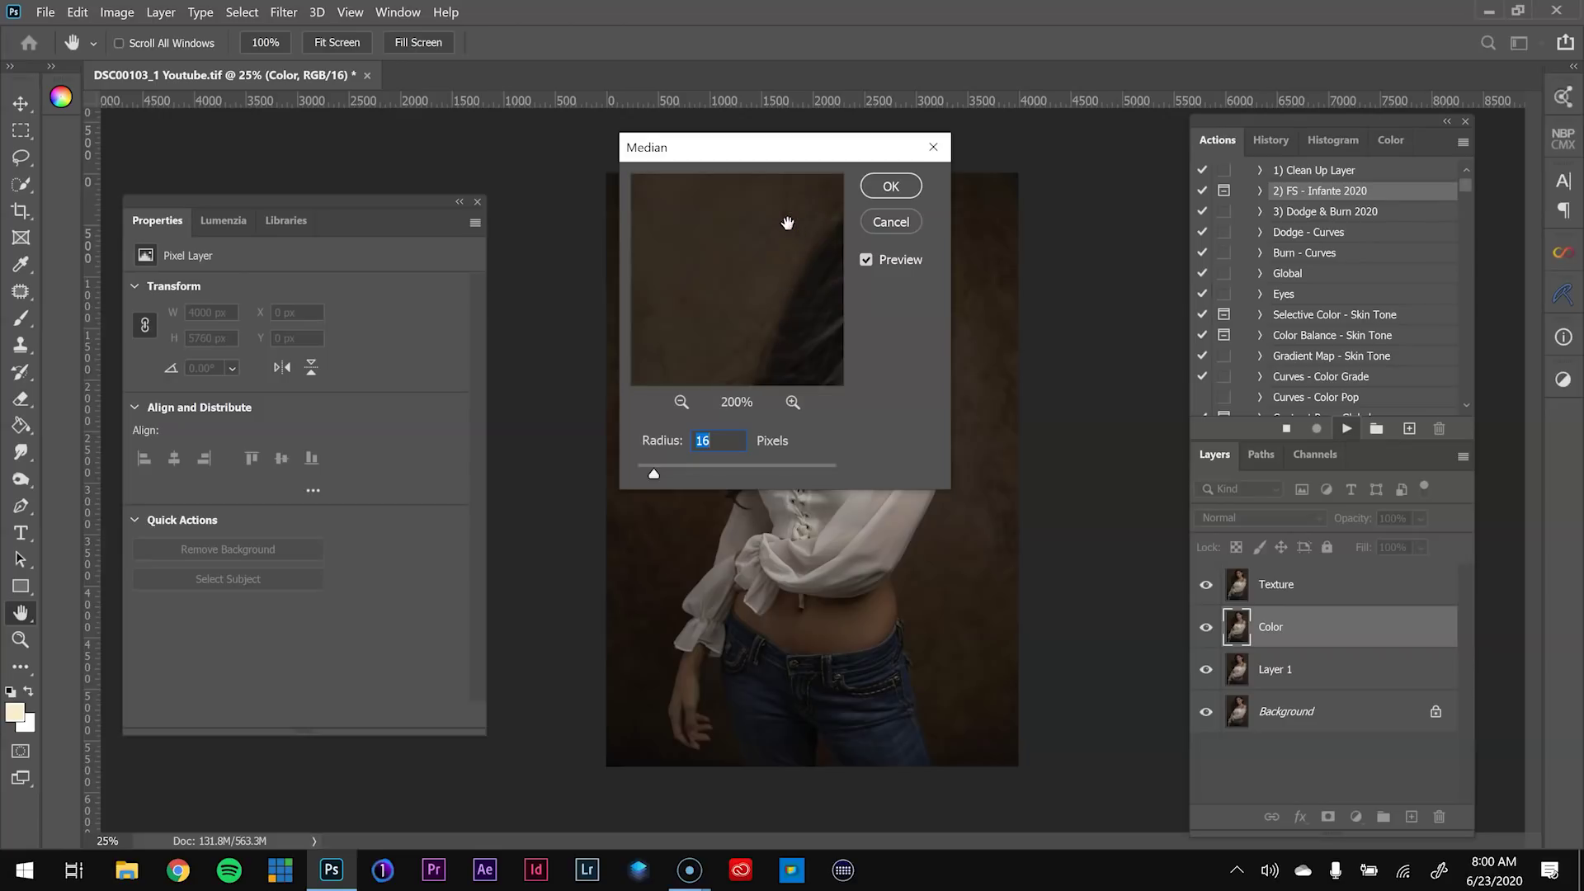
left_click_drag(679, 361, 749, 306)
left_click(687, 402)
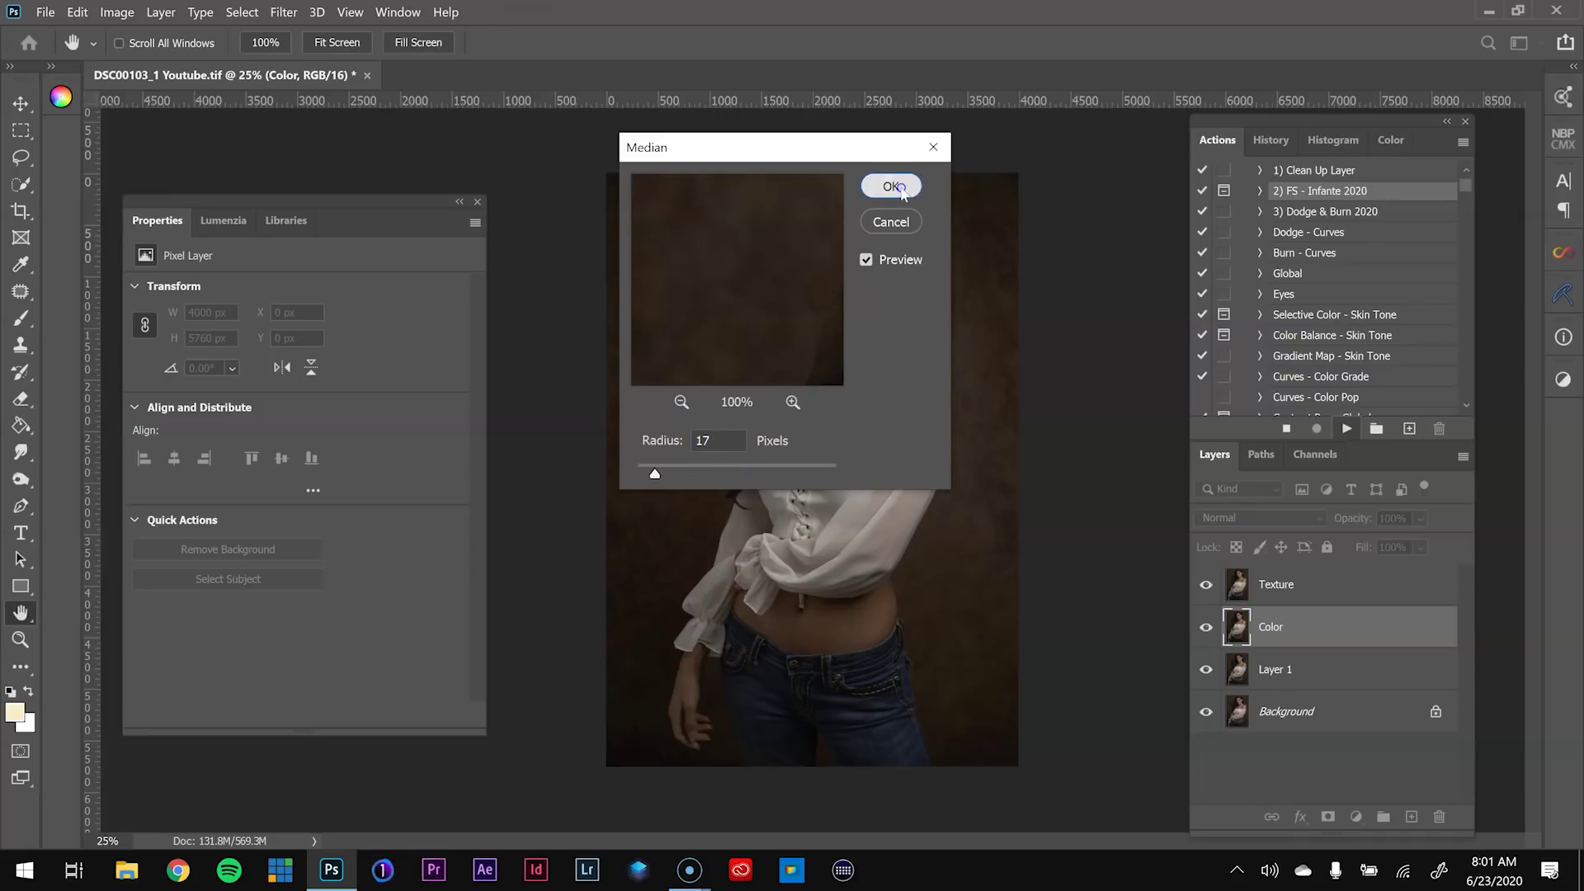
left_click(899, 183)
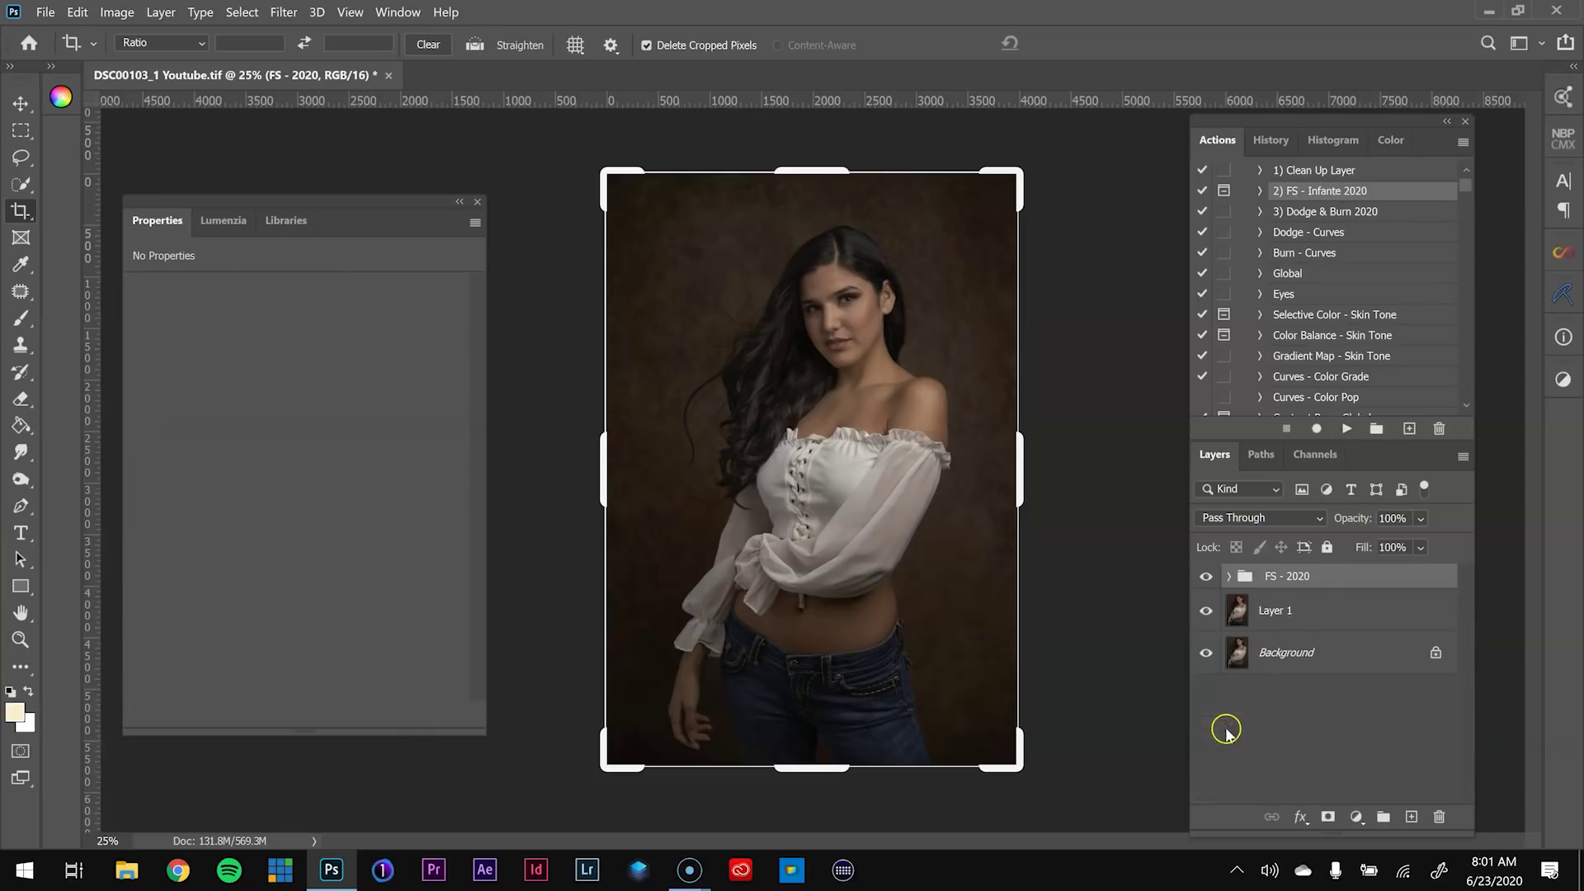
Expand the FS - 2020 group and select its Texture layer for retouching the hair
left_click(1228, 575)
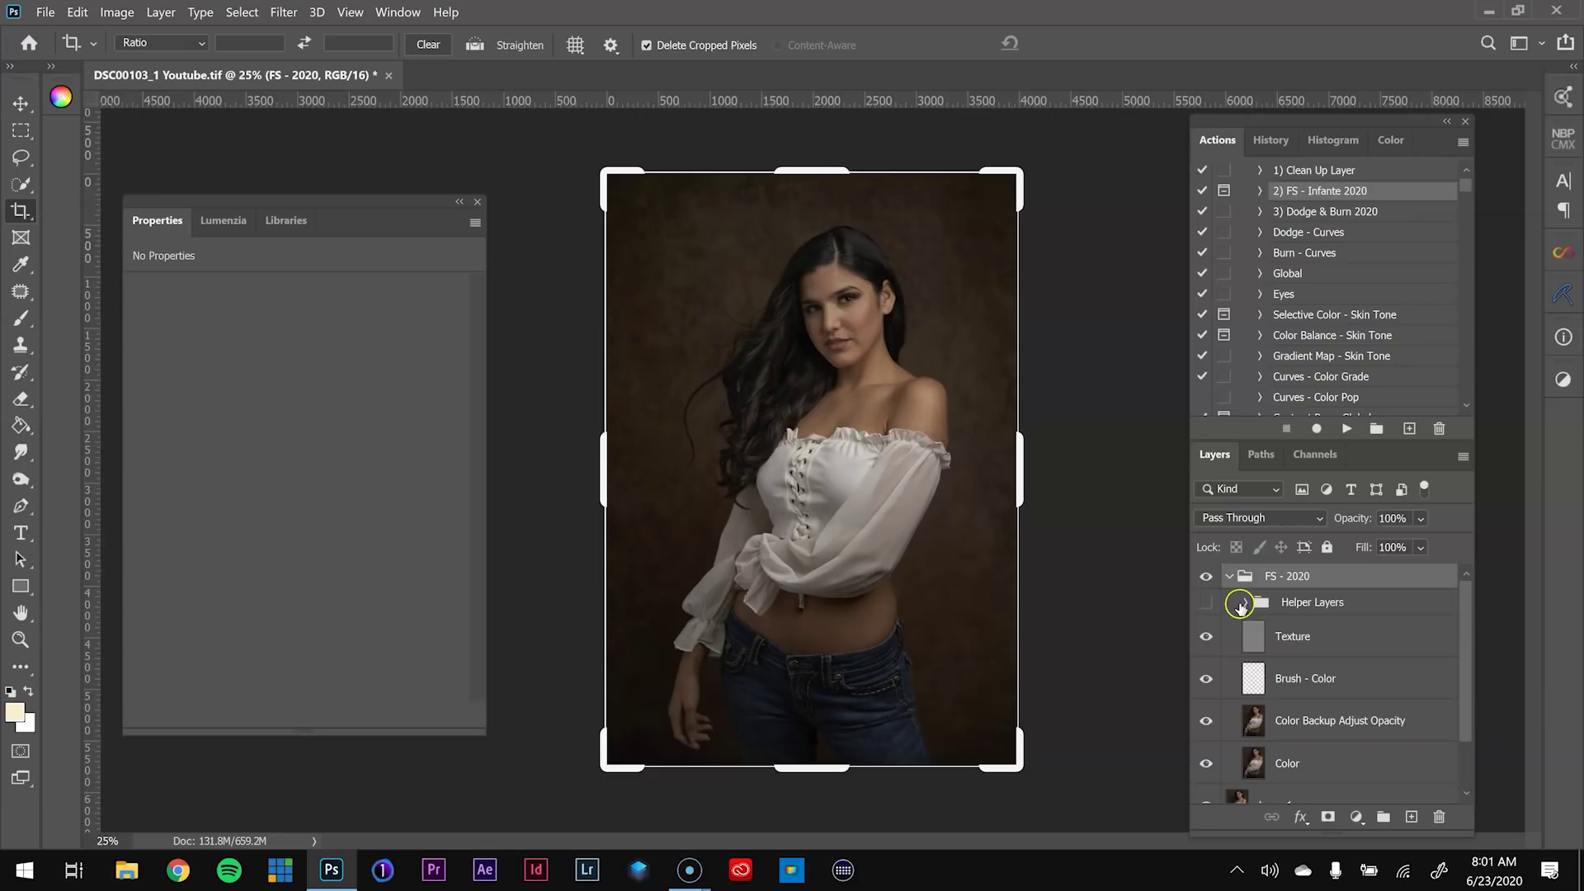
left_click(1308, 643)
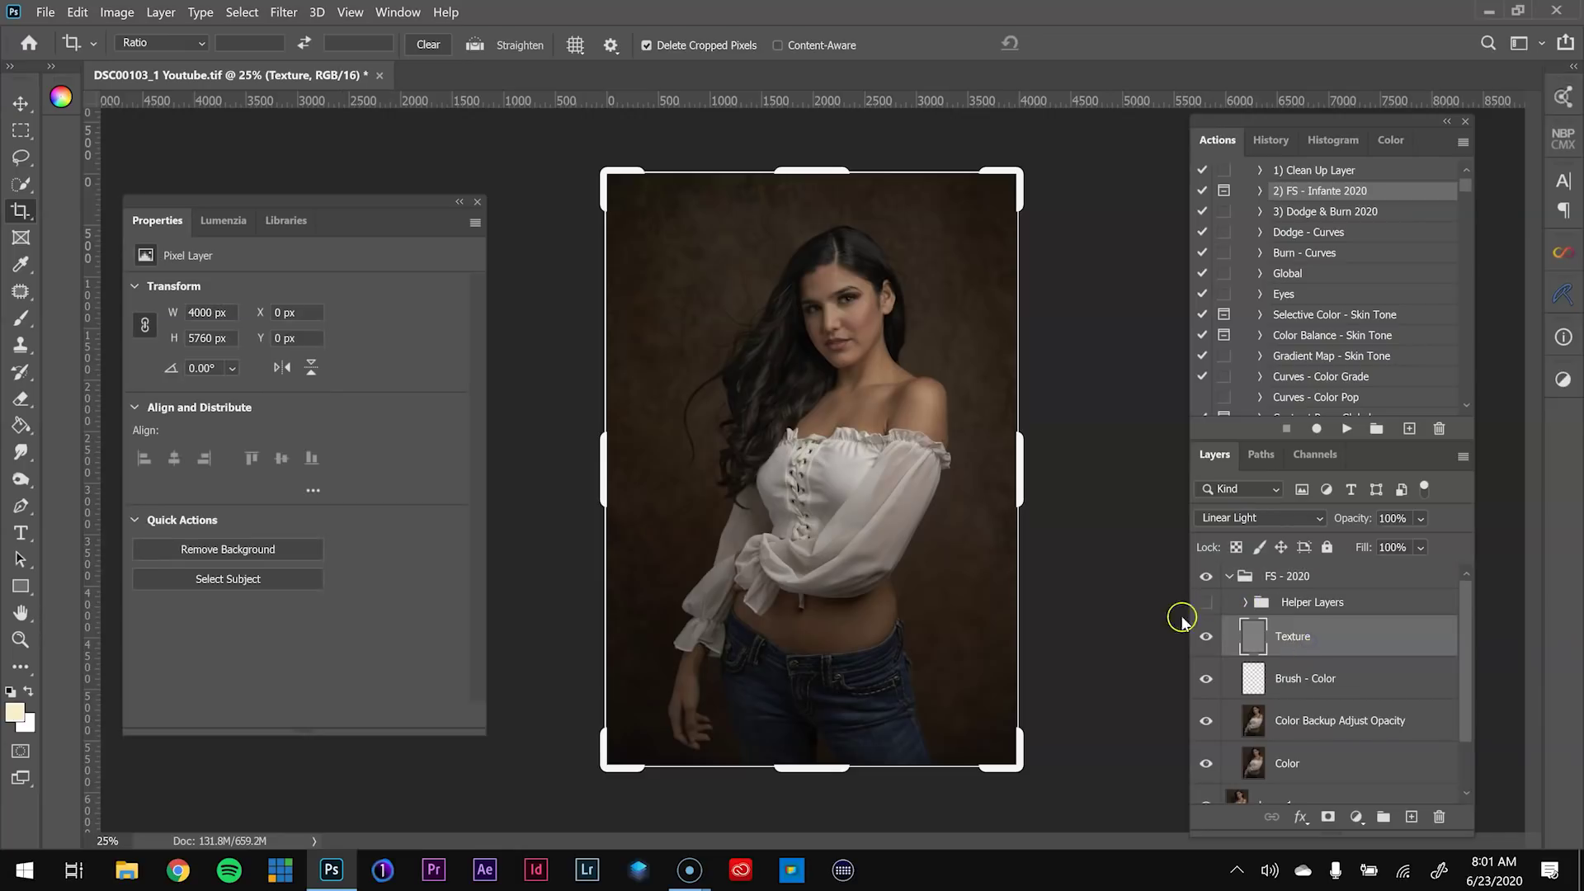
key("z")
left_click_drag(894, 221, 893, 220)
left_click(893, 220)
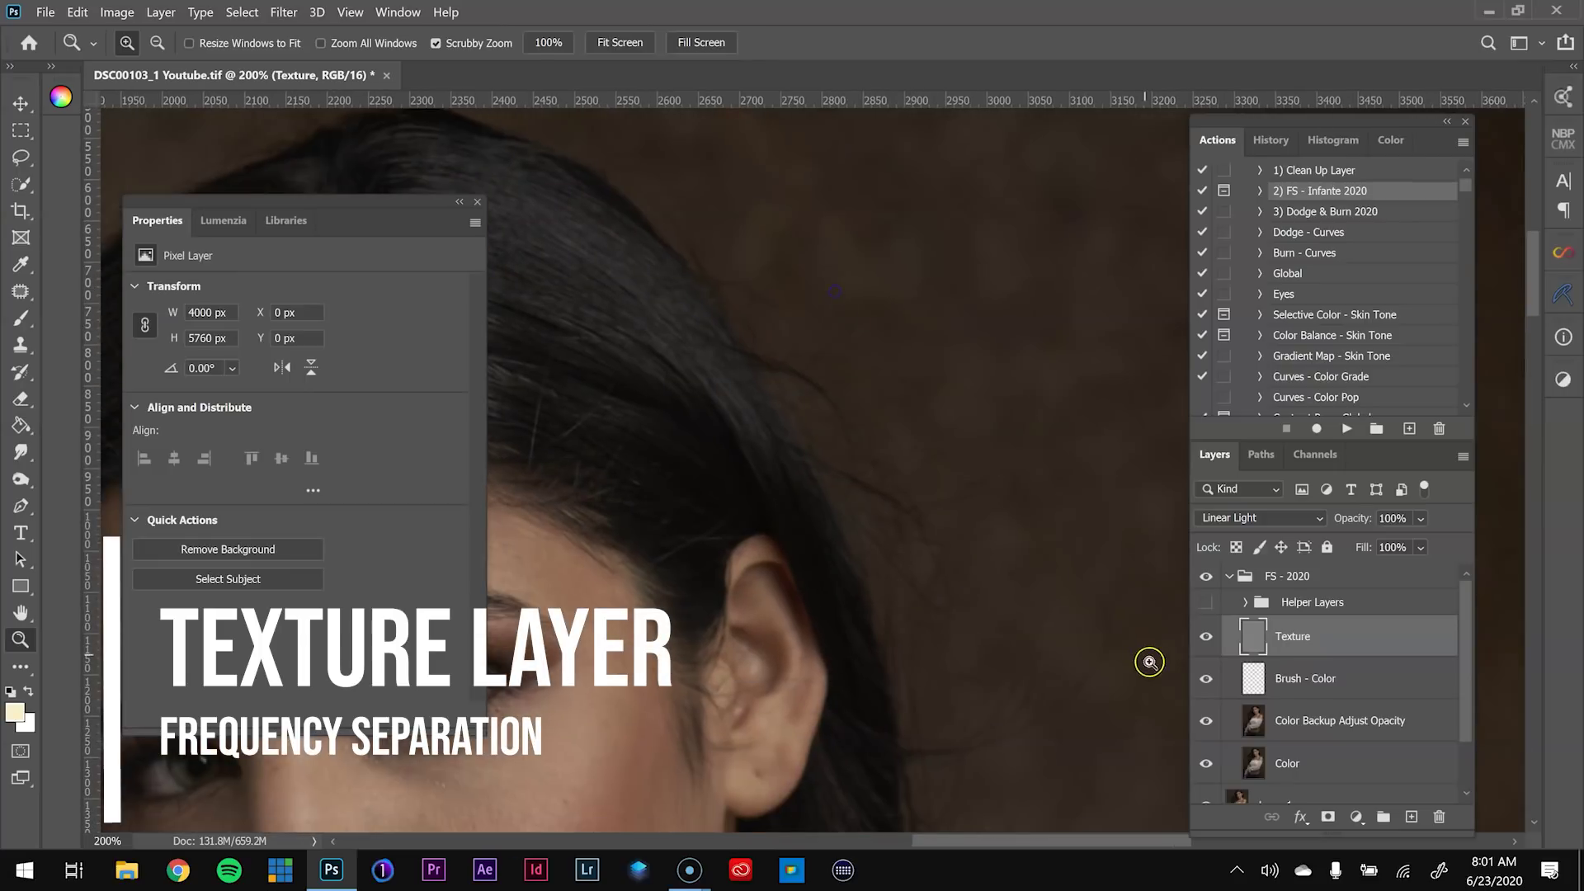
Compare the hair and backdrop with the Texture layer hidden and shown, leaving the layer switched on
left_click(1205, 643)
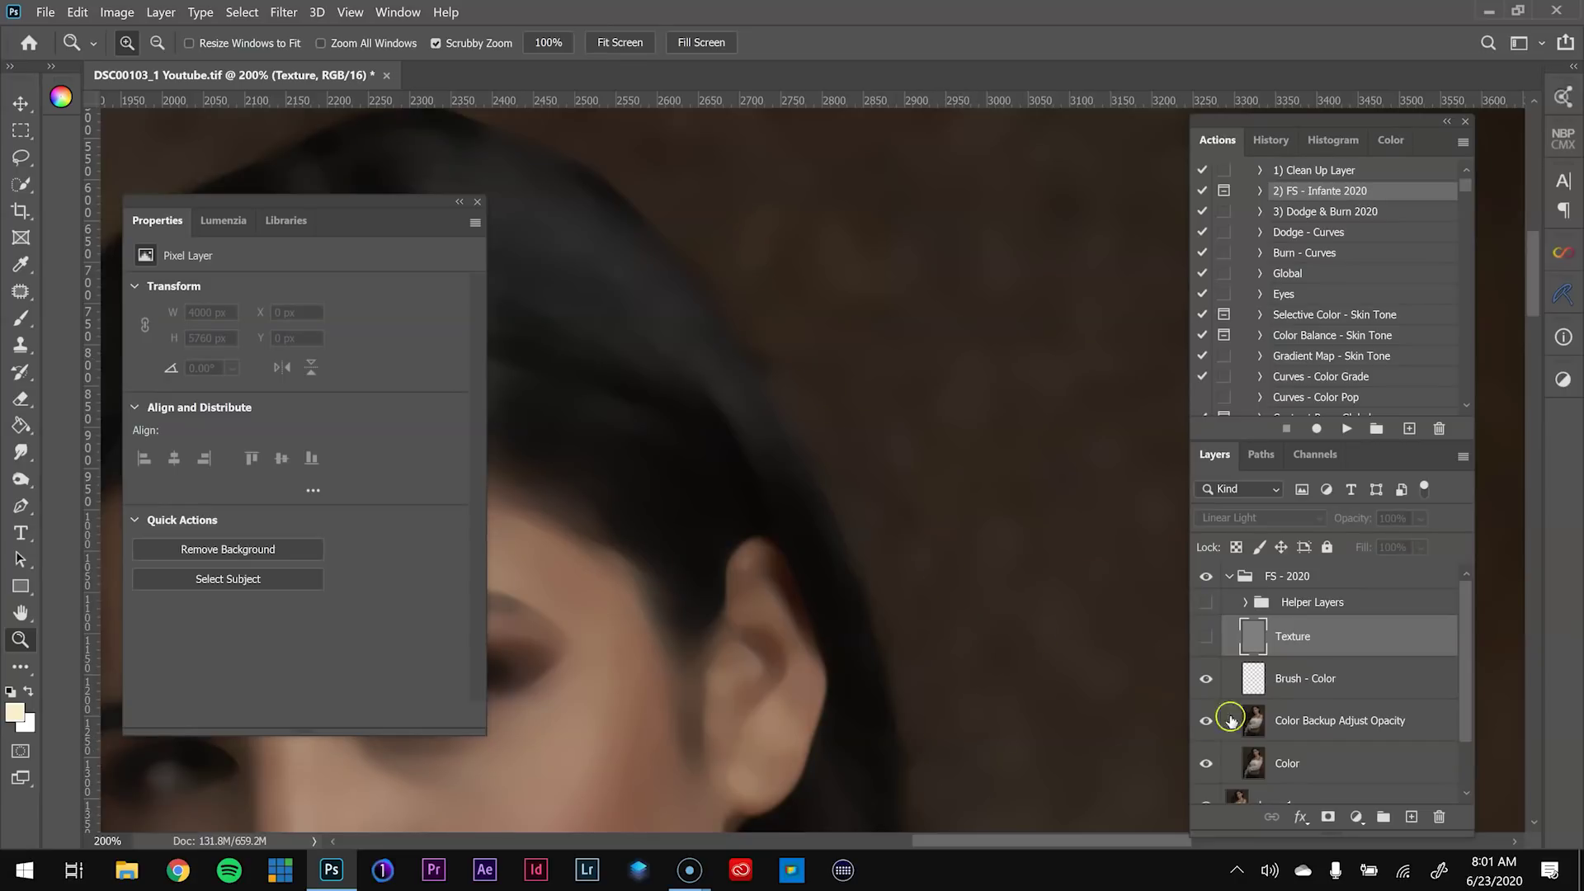
left_click_drag(790, 339, 1032, 542)
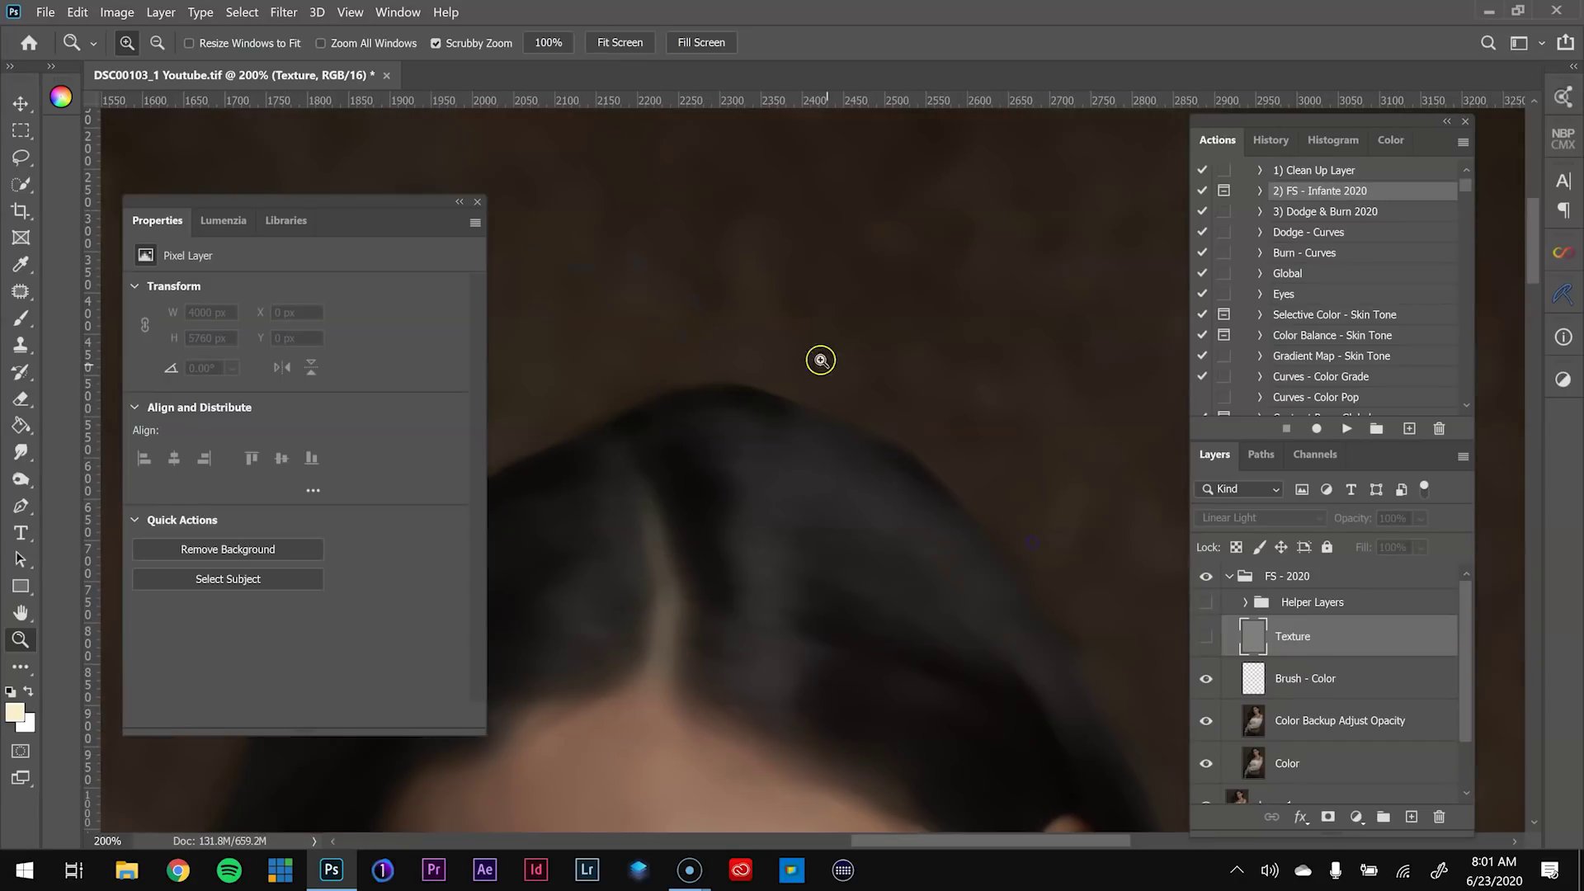
left_click(1203, 642)
left_click_drag(1000, 557, 645, 368)
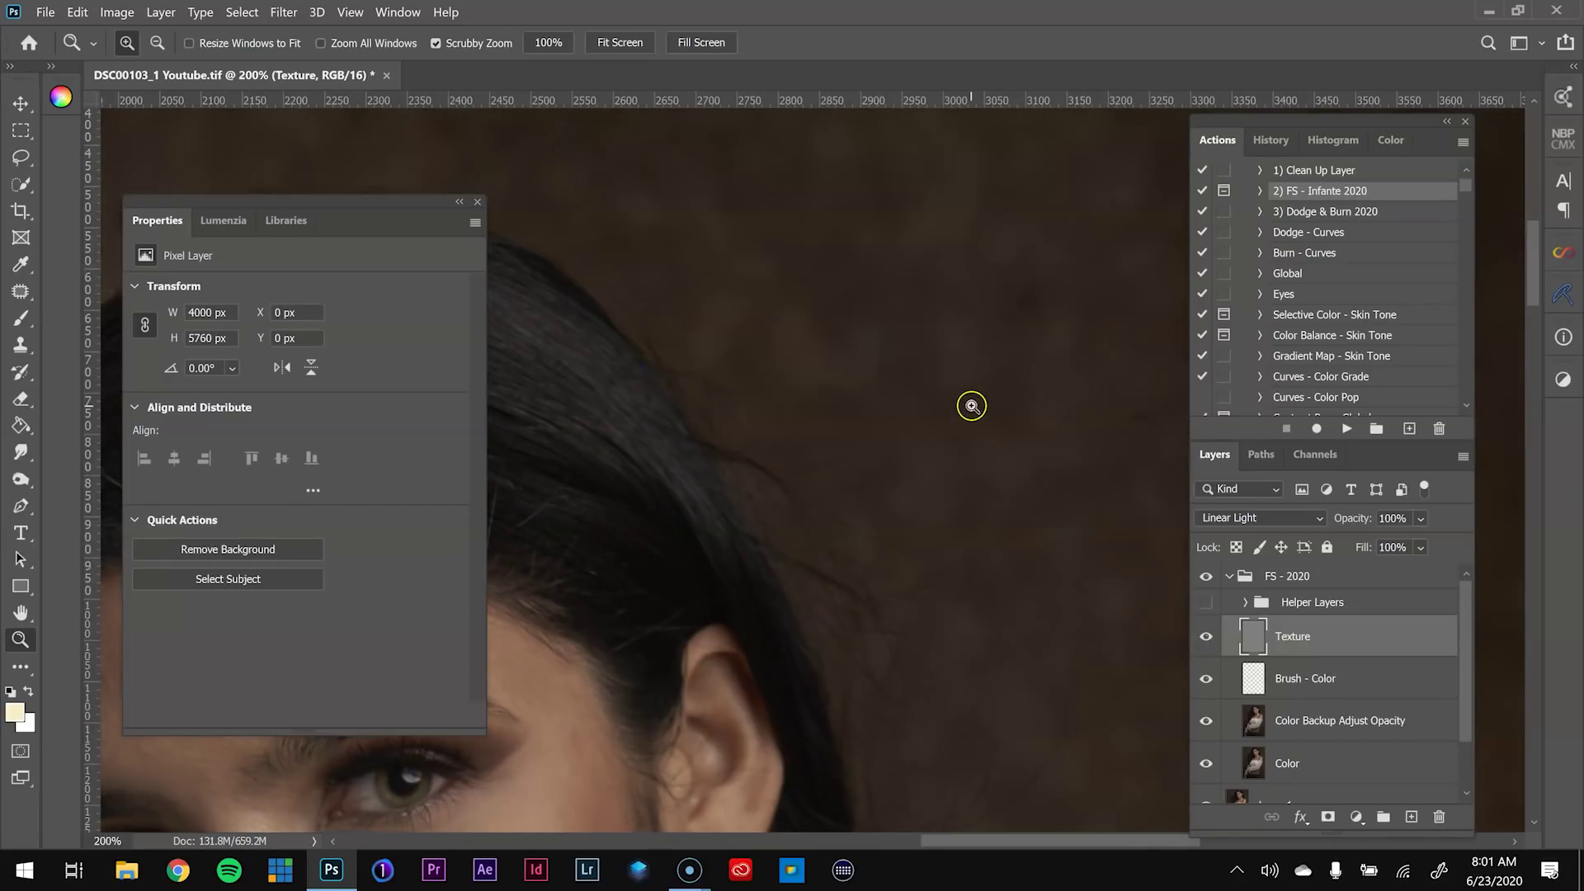
Set up the Clone Stamp to sample the Current Layer with 100% opacity and 100% flow
left_click(972, 405, "alt")
left_click(953, 421)
key("s")
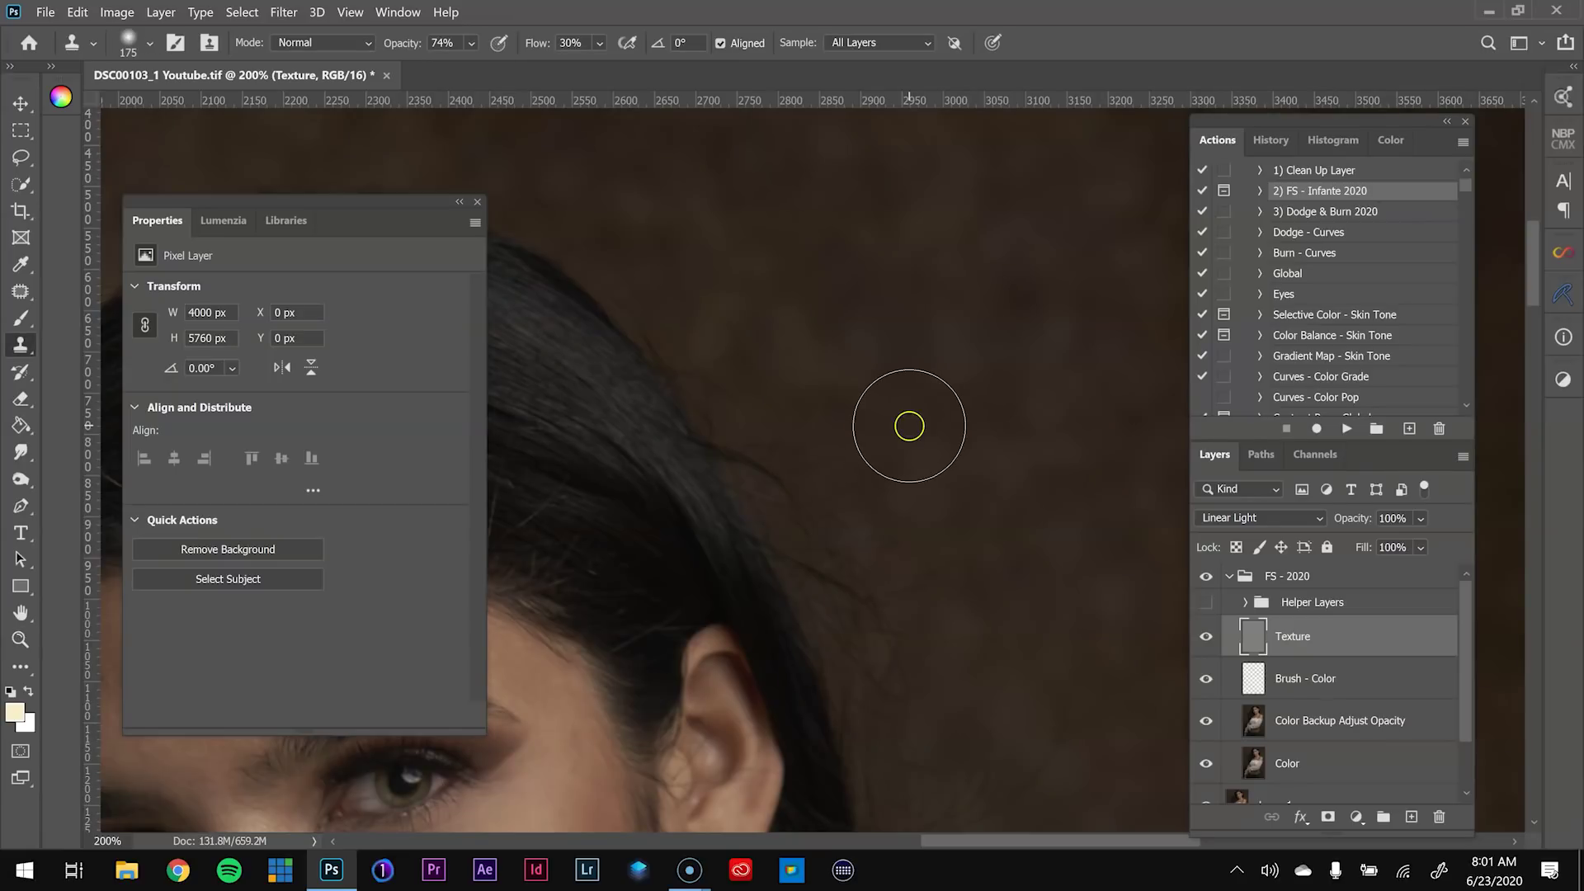
left_click(881, 43)
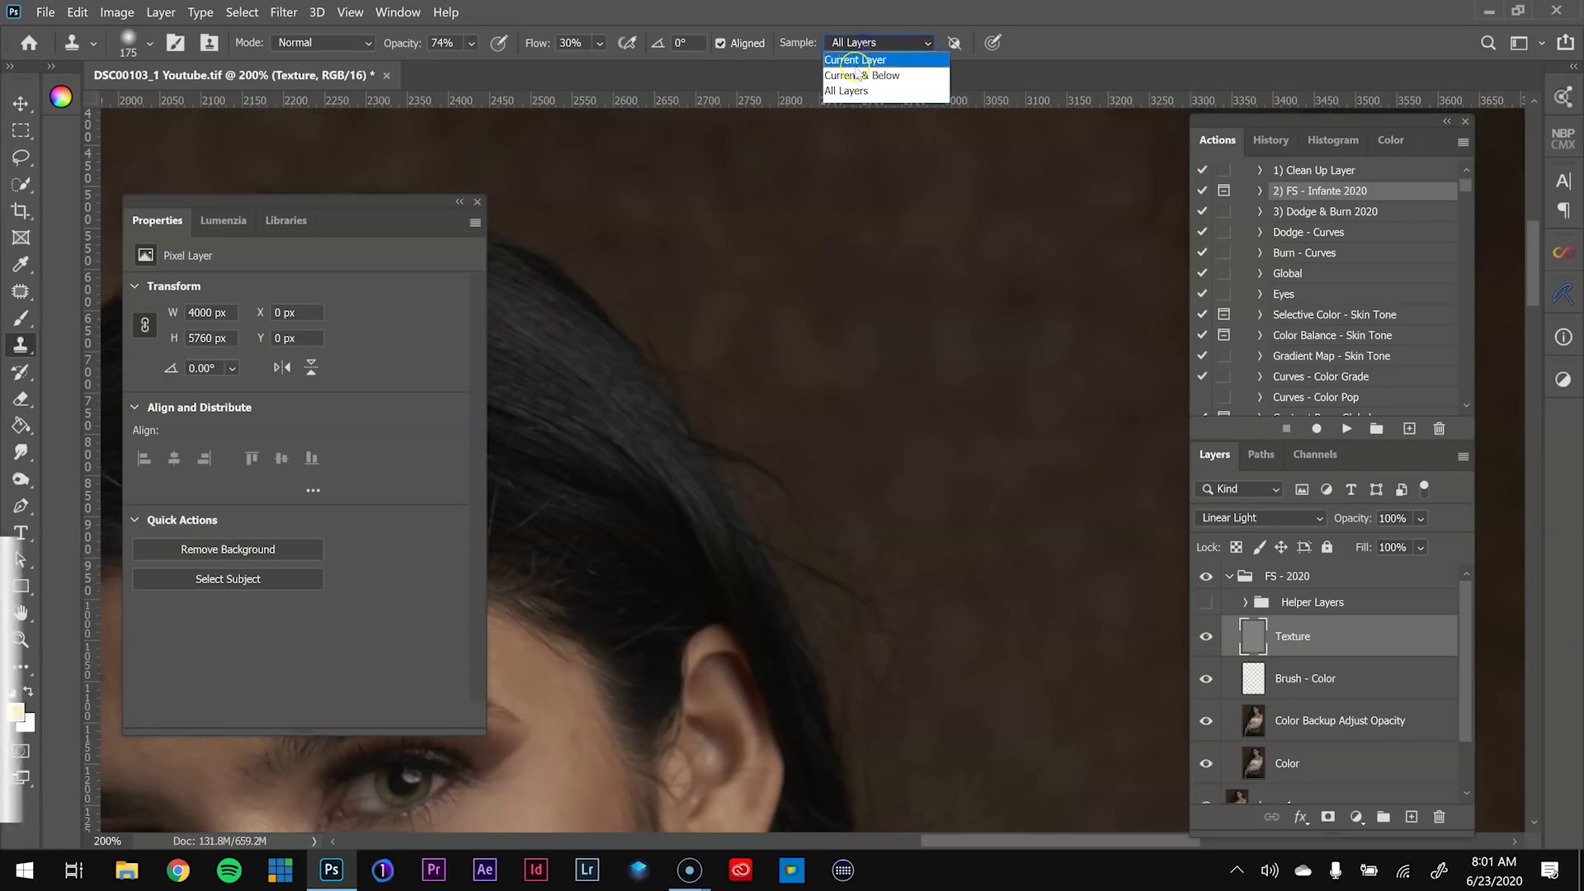
left_click(858, 54)
left_click(471, 43)
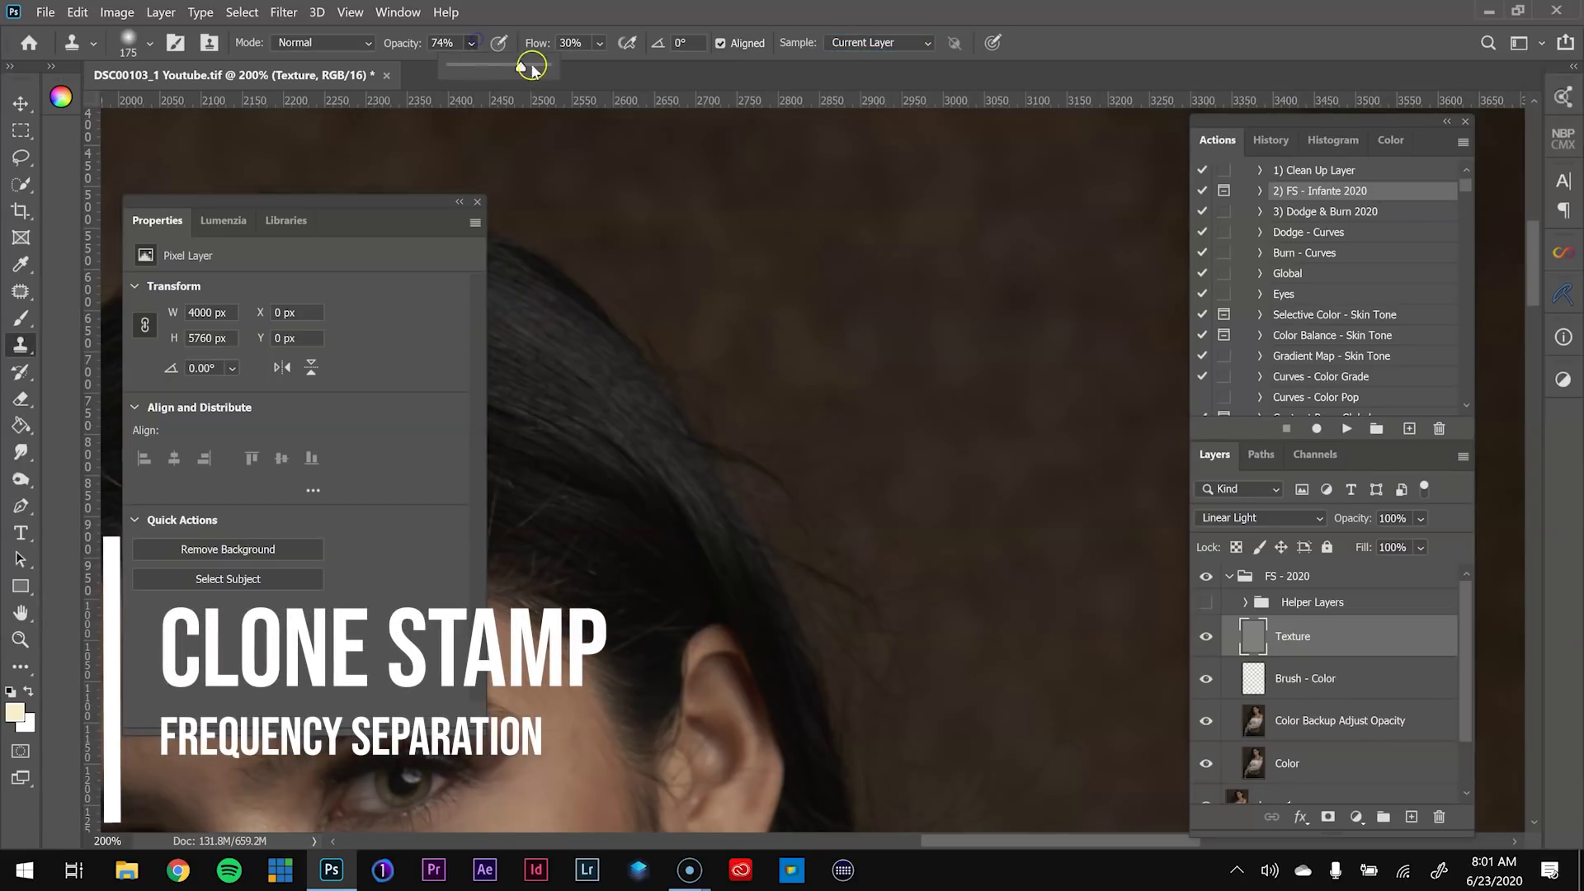
left_click(600, 43)
left_click_drag(620, 66, 734, 64)
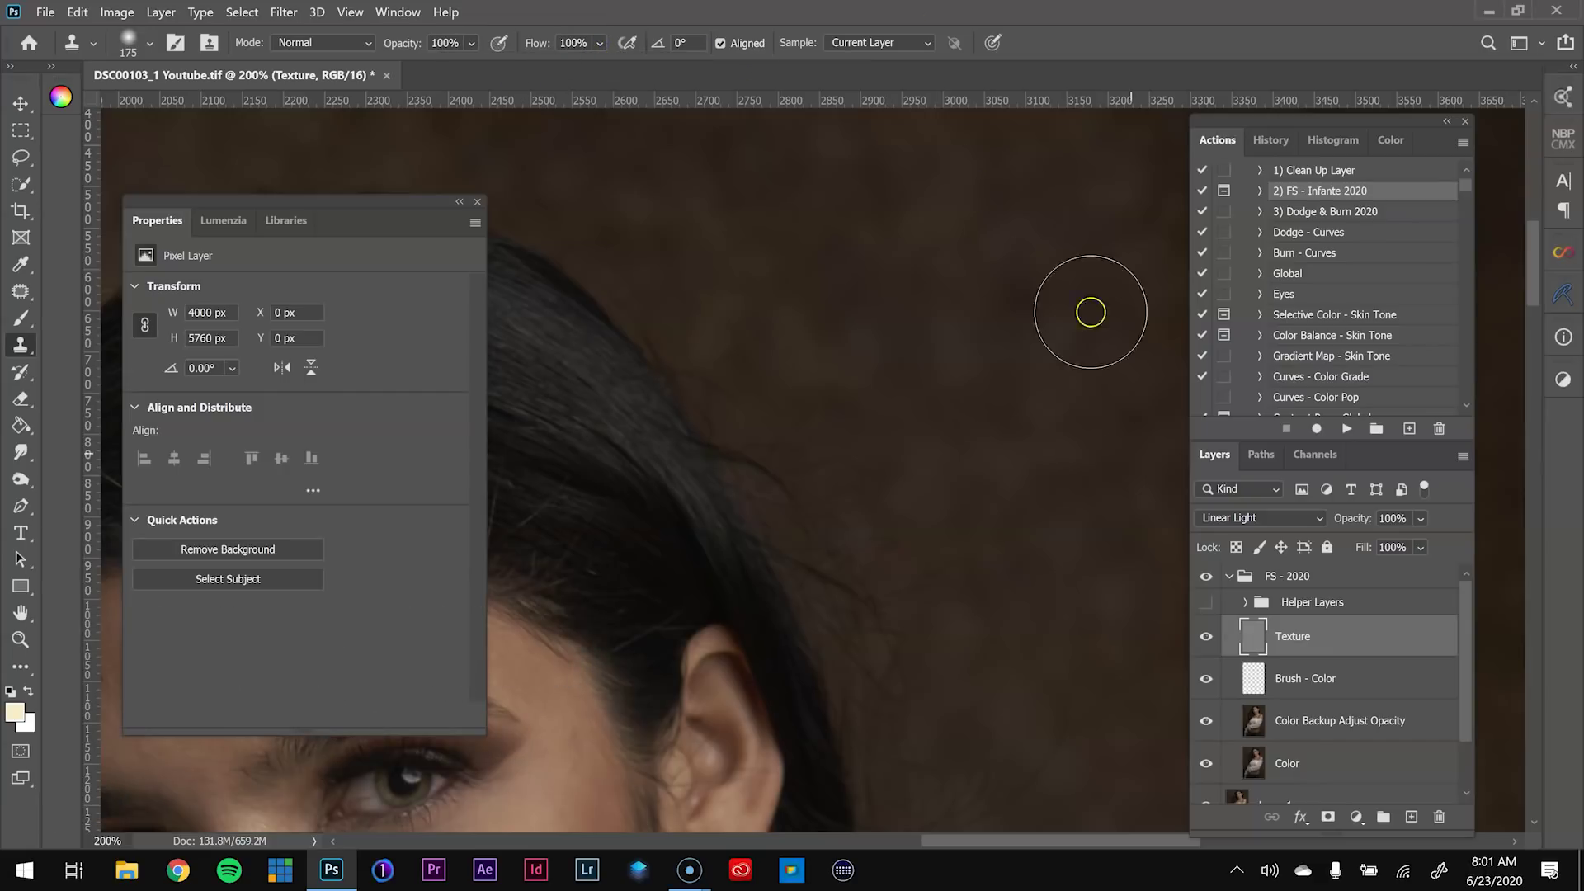
Reduce the Clone Stamp brush to 100 px and set its hardness to about 39%
key("bracketleft")
key("bracketleft")
key("bracketleft")
right_click(988, 393)
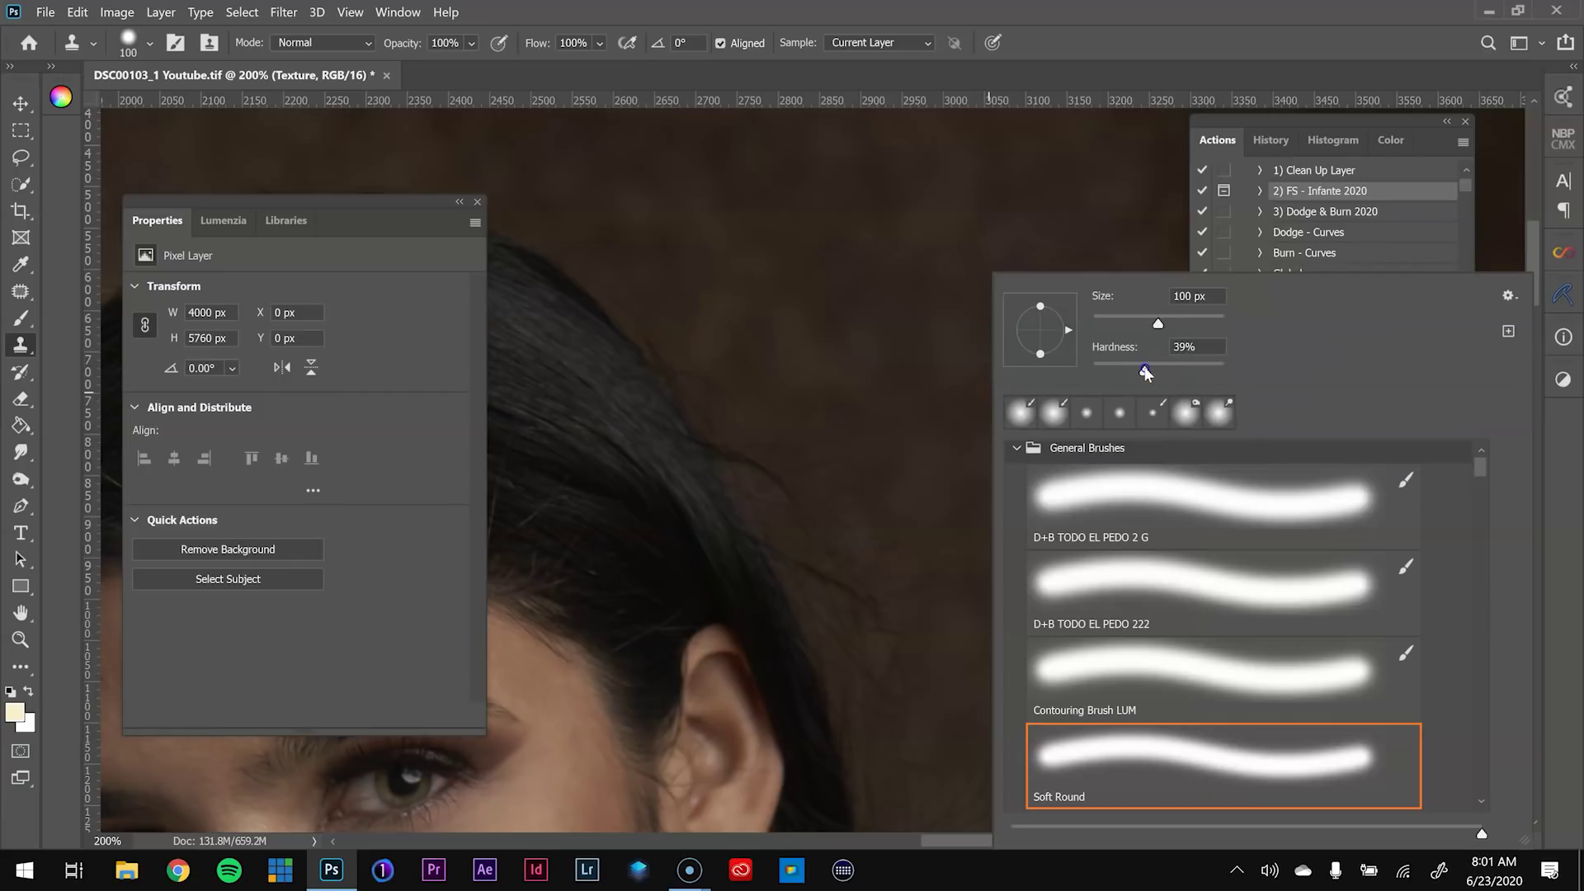
key("Return")
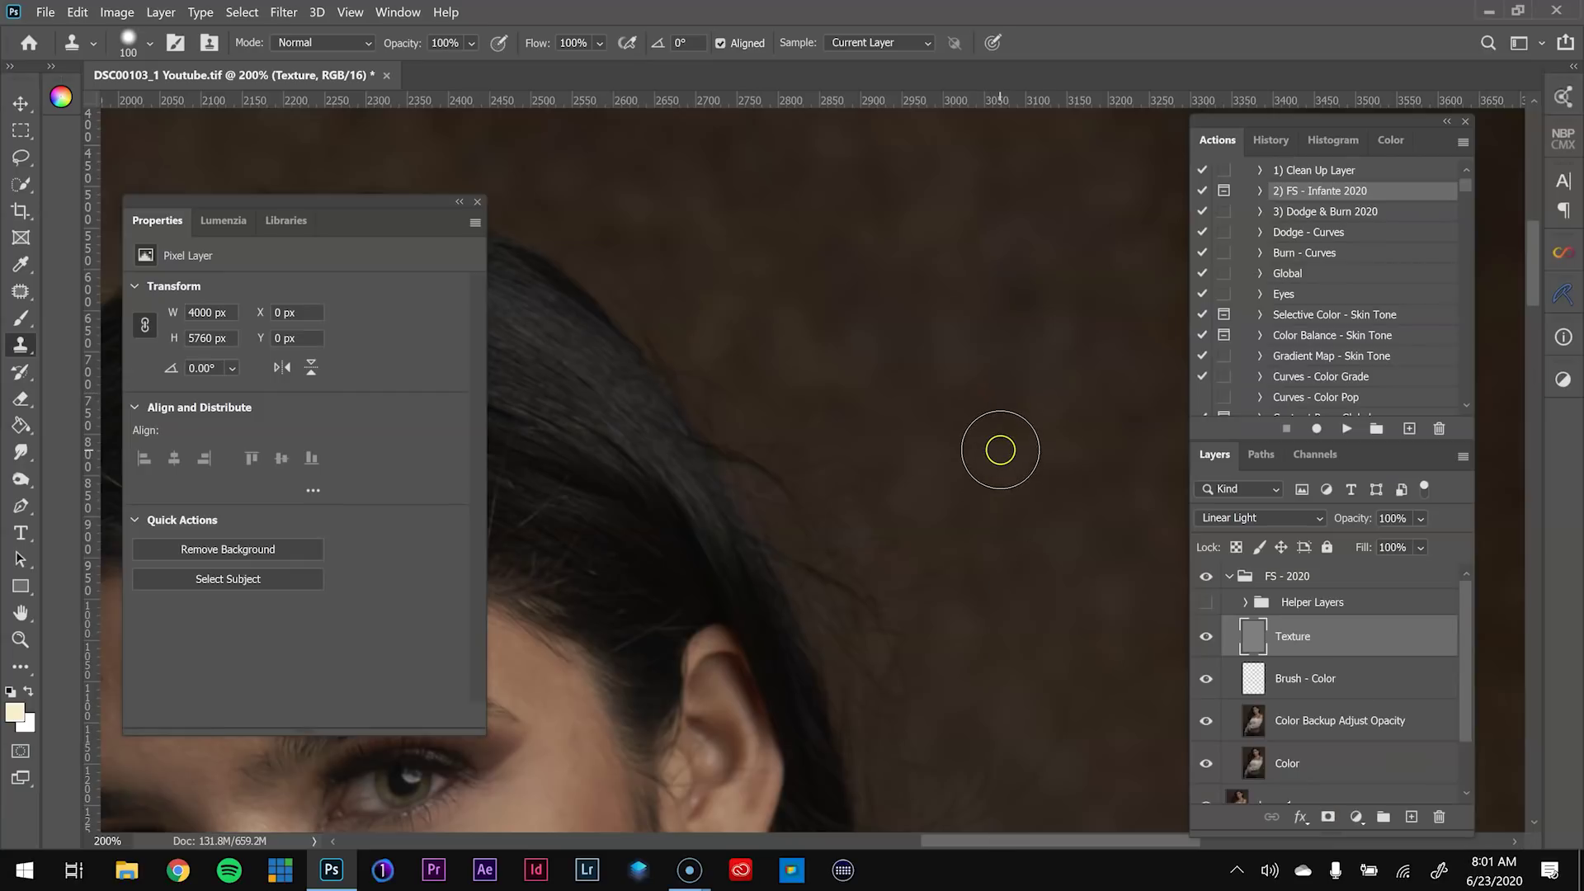
Sample clean backdrop texture and clone it over the flyaway hairs along the outer edge of the head above the ear
left_click_drag(957, 591, 928, 579)
left_click(1052, 446, "alt")
mouse_move(833, 542)
left_mouse_down()
mouse_move(841, 473)
mouse_move(763, 382)
mouse_move(797, 481)
mouse_move(710, 346)
left_mouse_up()
mouse_move(760, 434)
left_mouse_down()
mouse_move(735, 417)
mouse_move(753, 456)
mouse_move(720, 398)
left_mouse_up()
left_click_drag(623, 257, 636, 271)
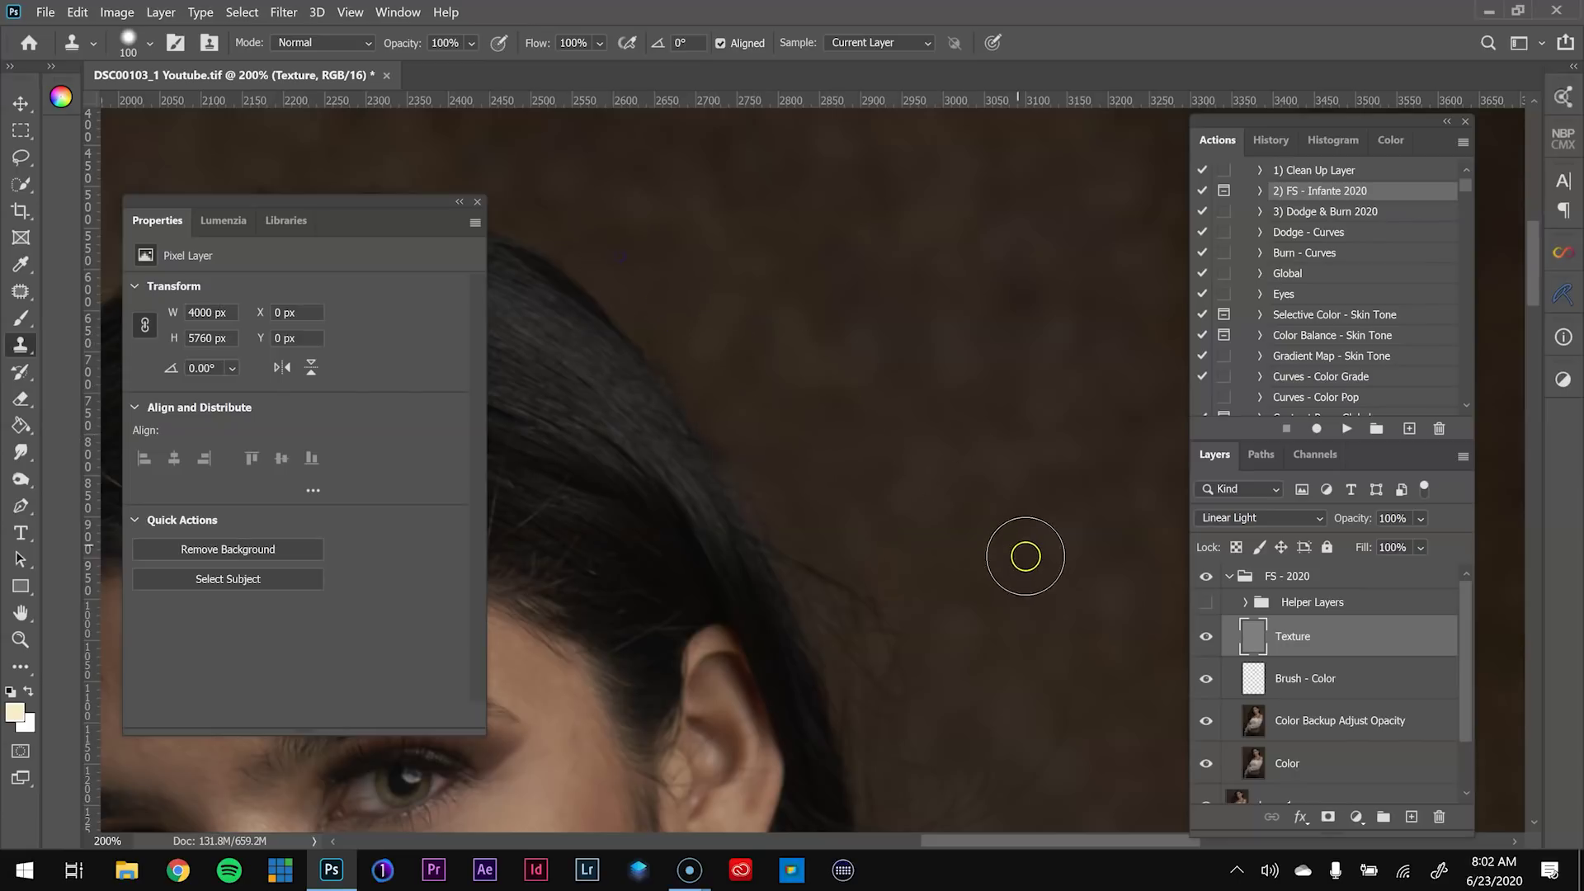
Undo the latest Clone Stamp strokes, stepping back in the history to the first one
left_click(852, 552)
key("ctrl+z")
left_click(1271, 141)
left_click(1297, 376)
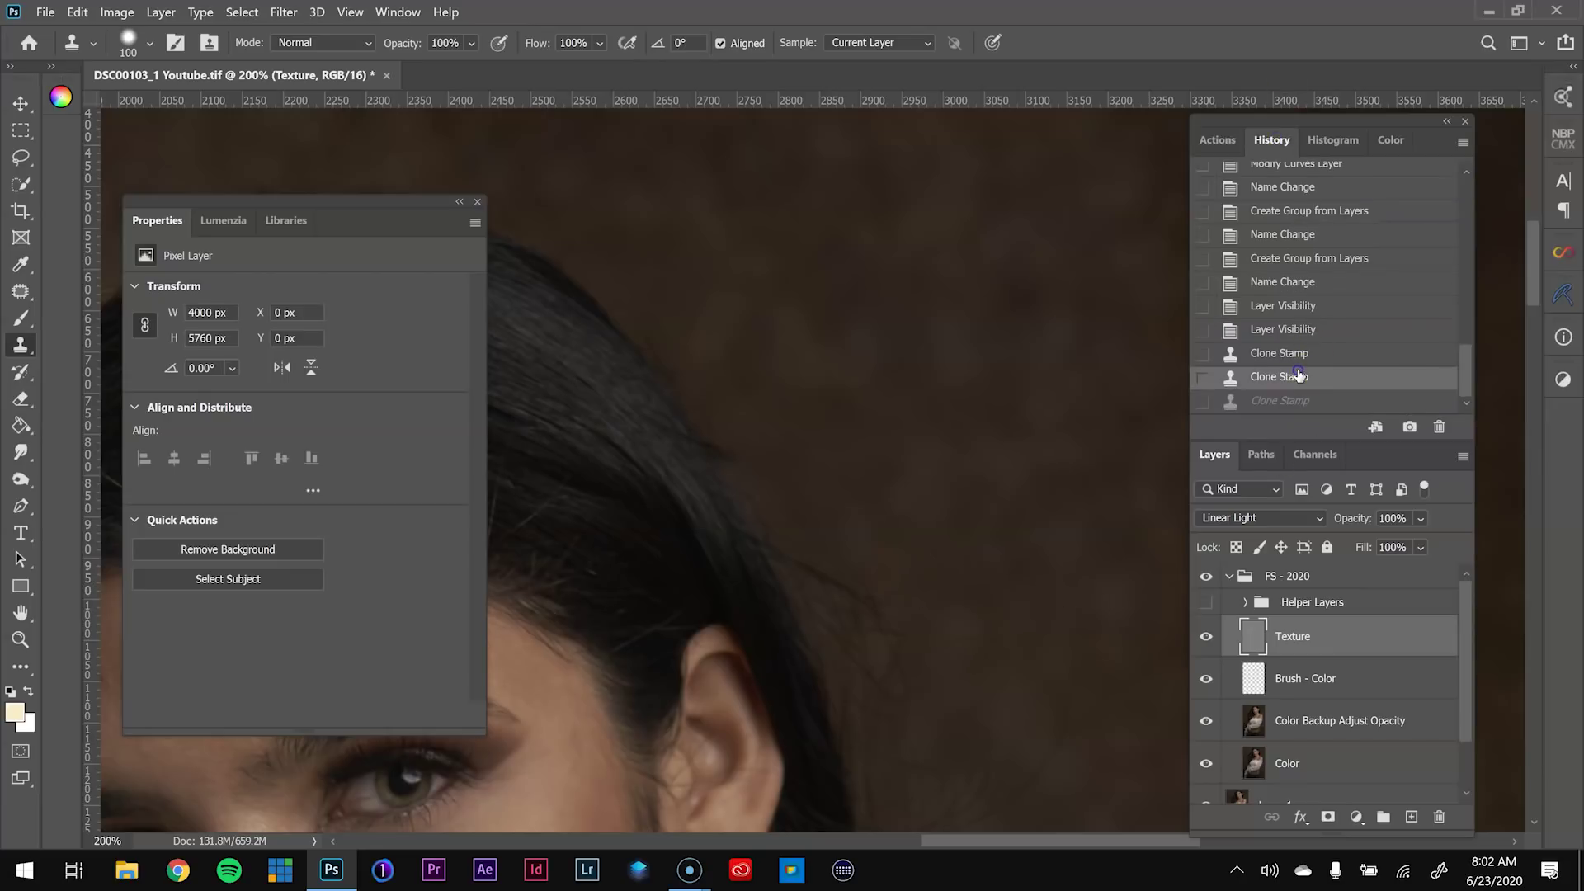
left_click(1319, 354)
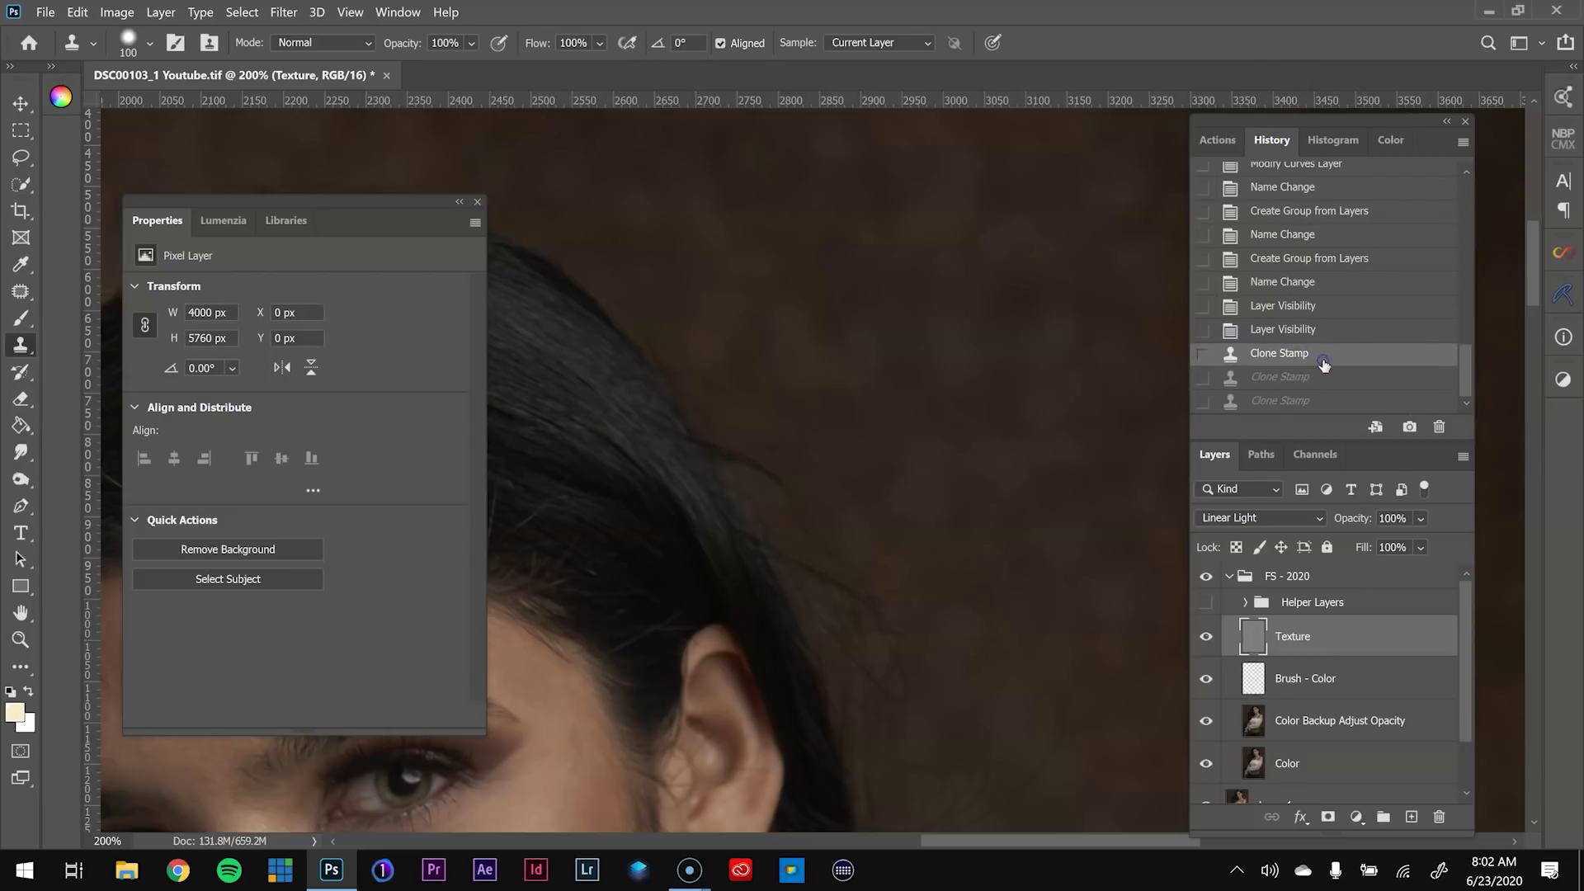
Clone backdrop texture over the flyaway hairs along the head's outer edge, from the crown down past the ear
mouse_move(864, 519)
left_mouse_down()
mouse_move(825, 448)
mouse_move(705, 359)
mouse_move(601, 218)
left_mouse_up()
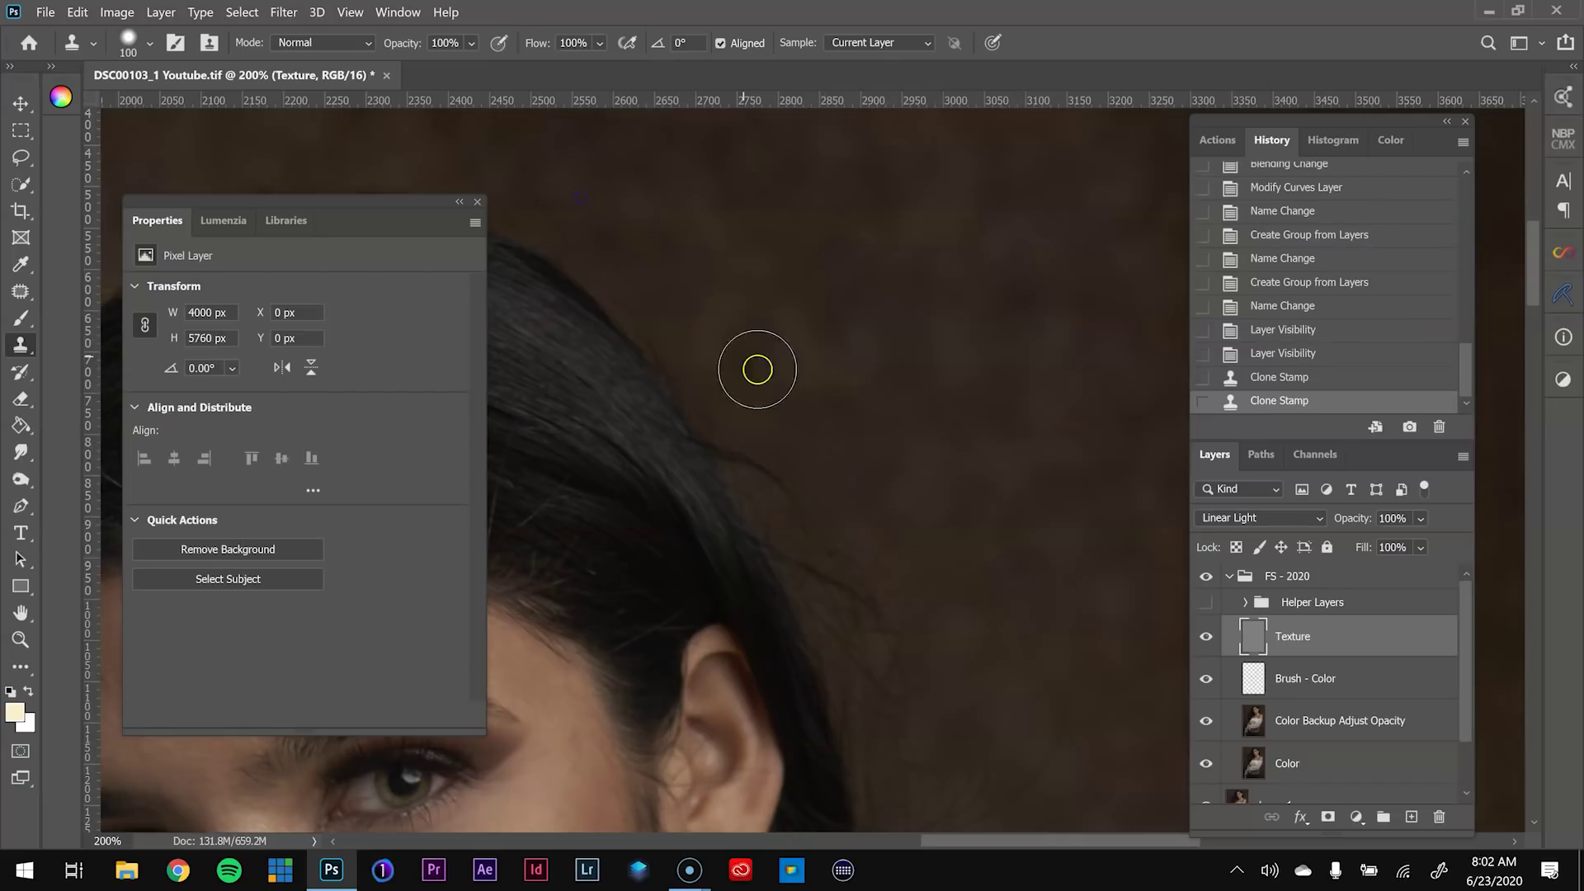
left_click_drag(1005, 588, 828, 428)
mouse_move(755, 656)
left_mouse_down()
mouse_move(774, 599)
mouse_move(849, 615)
mouse_move(867, 543)
mouse_move(838, 545)
mouse_move(712, 442)
mouse_move(741, 560)
mouse_move(600, 286)
mouse_move(804, 333)
mouse_move(566, 244)
mouse_move(605, 327)
mouse_move(555, 224)
mouse_move(633, 398)
mouse_move(747, 481)
left_mouse_up()
left_click_drag(859, 548, 793, 363)
mouse_move(618, 316)
left_mouse_down()
mouse_move(611, 259)
mouse_move(674, 528)
mouse_move(654, 473)
mouse_move(646, 485)
mouse_move(627, 296)
mouse_move(631, 347)
mouse_move(602, 285)
mouse_move(651, 435)
left_mouse_up()
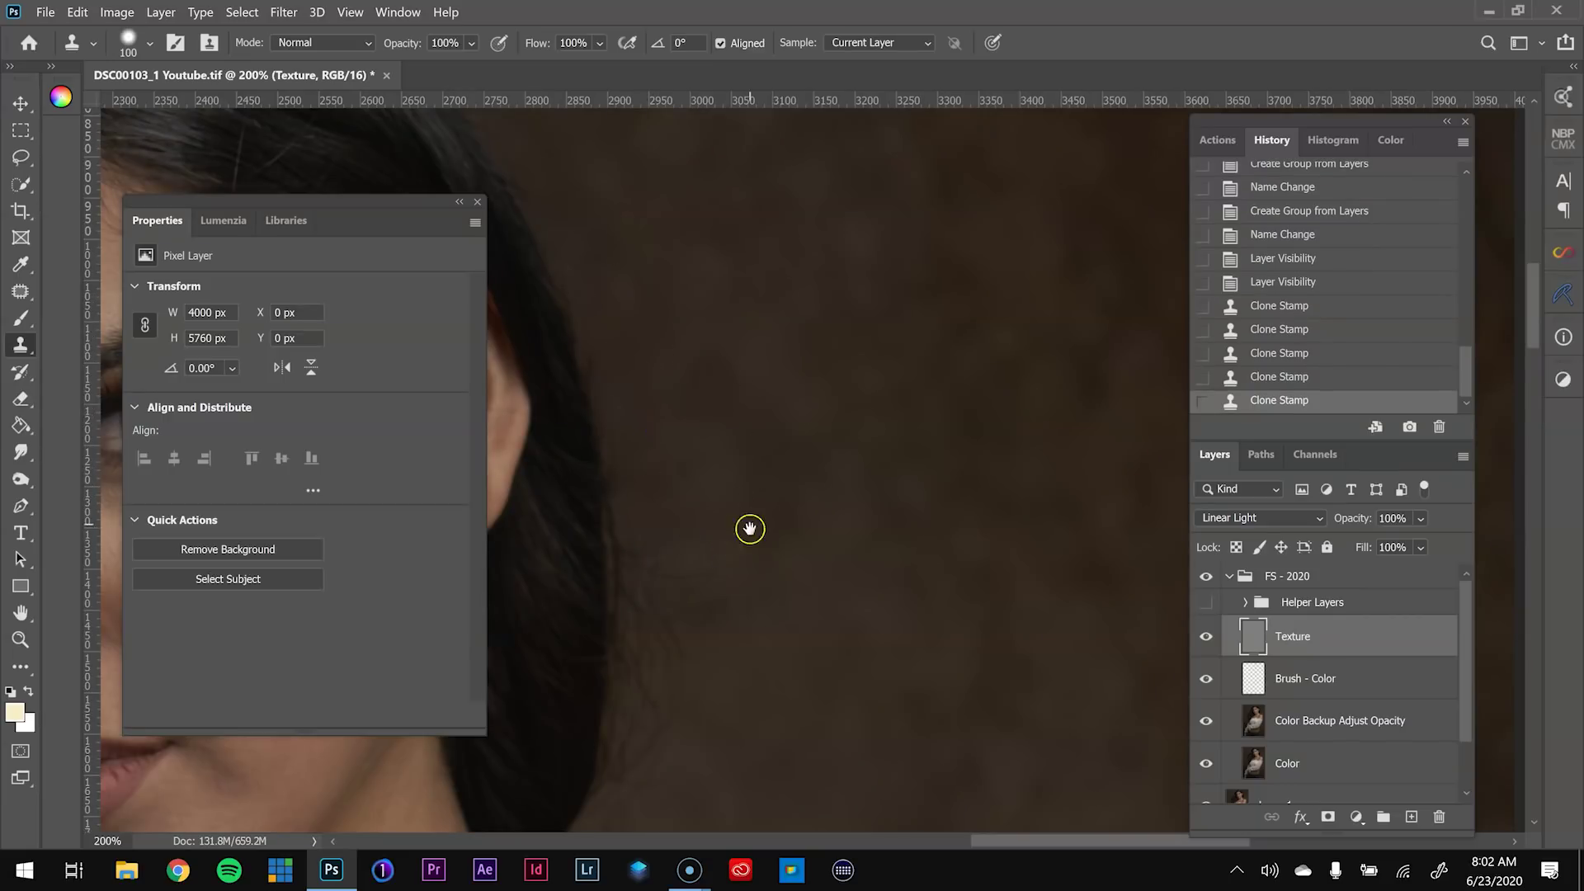
Clone backdrop texture over the flyaway hairs along the hair's outer edge below the ear, down toward the shoulder
left_click_drag(732, 548, 806, 311)
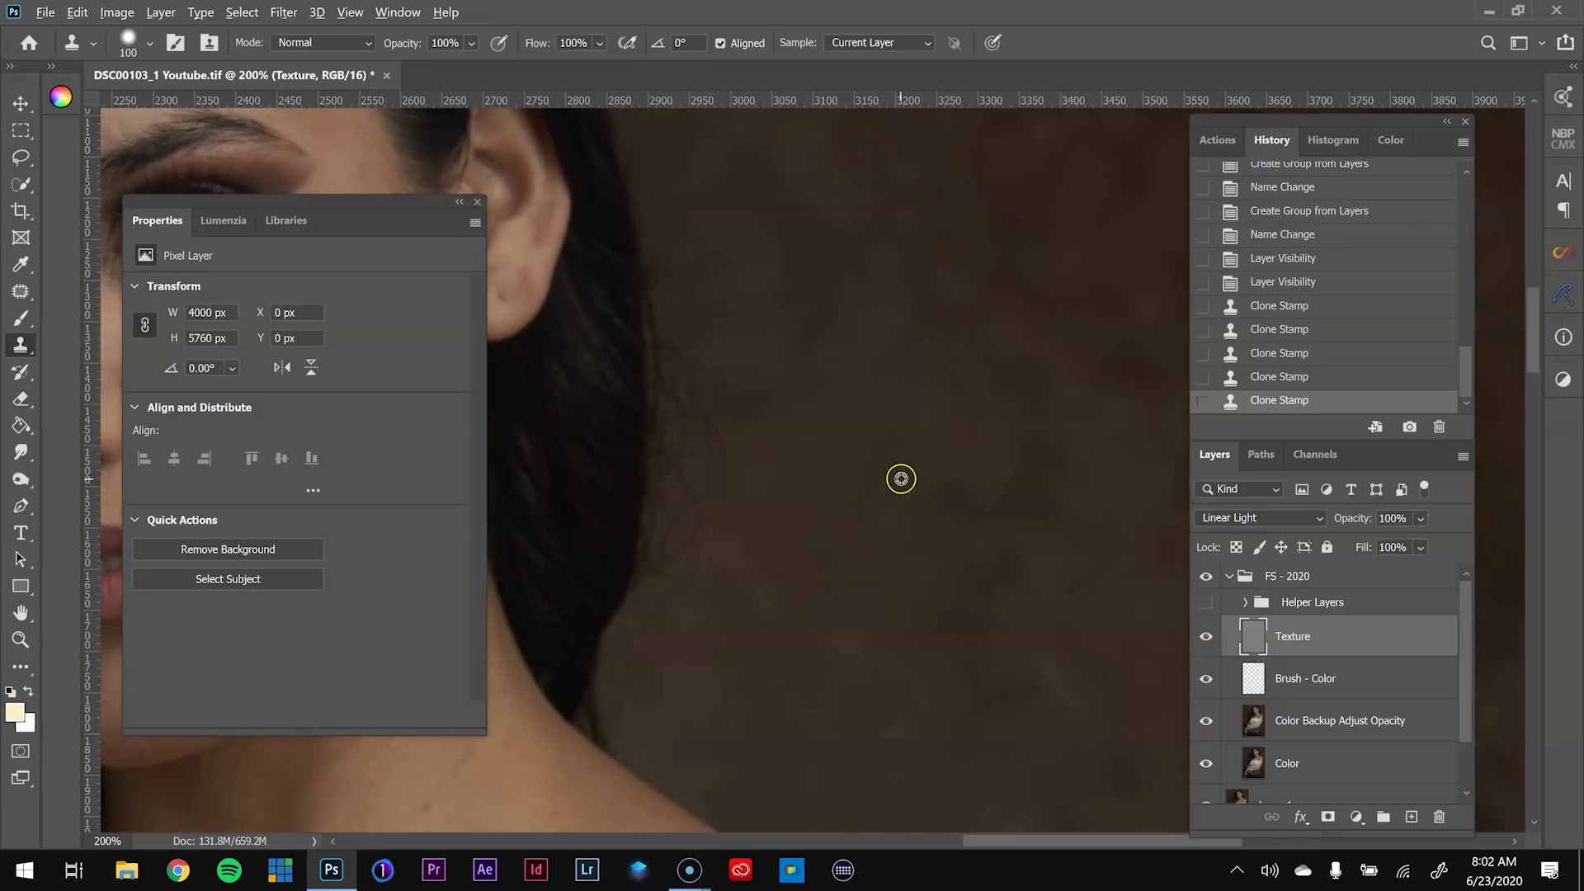
mouse_move(803, 389)
left_mouse_down()
mouse_move(796, 442)
mouse_move(759, 347)
mouse_move(710, 336)
mouse_move(706, 372)
mouse_move(696, 278)
mouse_move(706, 524)
left_mouse_up()
mouse_move(735, 470)
left_mouse_down()
mouse_move(683, 456)
mouse_move(728, 447)
left_mouse_up()
mouse_move(693, 330)
left_mouse_down()
mouse_move(689, 244)
mouse_move(721, 444)
mouse_move(708, 536)
mouse_move(701, 522)
mouse_move(688, 560)
mouse_move(682, 540)
mouse_move(651, 660)
mouse_move(661, 717)
mouse_move(638, 705)
mouse_move(678, 692)
left_mouse_up()
left_click(941, 683, "alt")
left_click(698, 415)
key("space")
Clone backdrop texture over the stray hairs sticking out around the top of the head
mouse_move(720, 192)
left_mouse_down()
mouse_move(870, 413)
mouse_move(1071, 621)
left_mouse_up()
mouse_move(747, 423)
left_mouse_down()
mouse_move(876, 481)
mouse_move(882, 505)
left_mouse_up()
left_click_drag(684, 436, 1002, 543)
mouse_move(842, 266)
left_mouse_down()
mouse_move(759, 357)
mouse_move(834, 336)
mouse_move(721, 376)
mouse_move(808, 297)
left_mouse_up()
left_click_drag(695, 391, 888, 290)
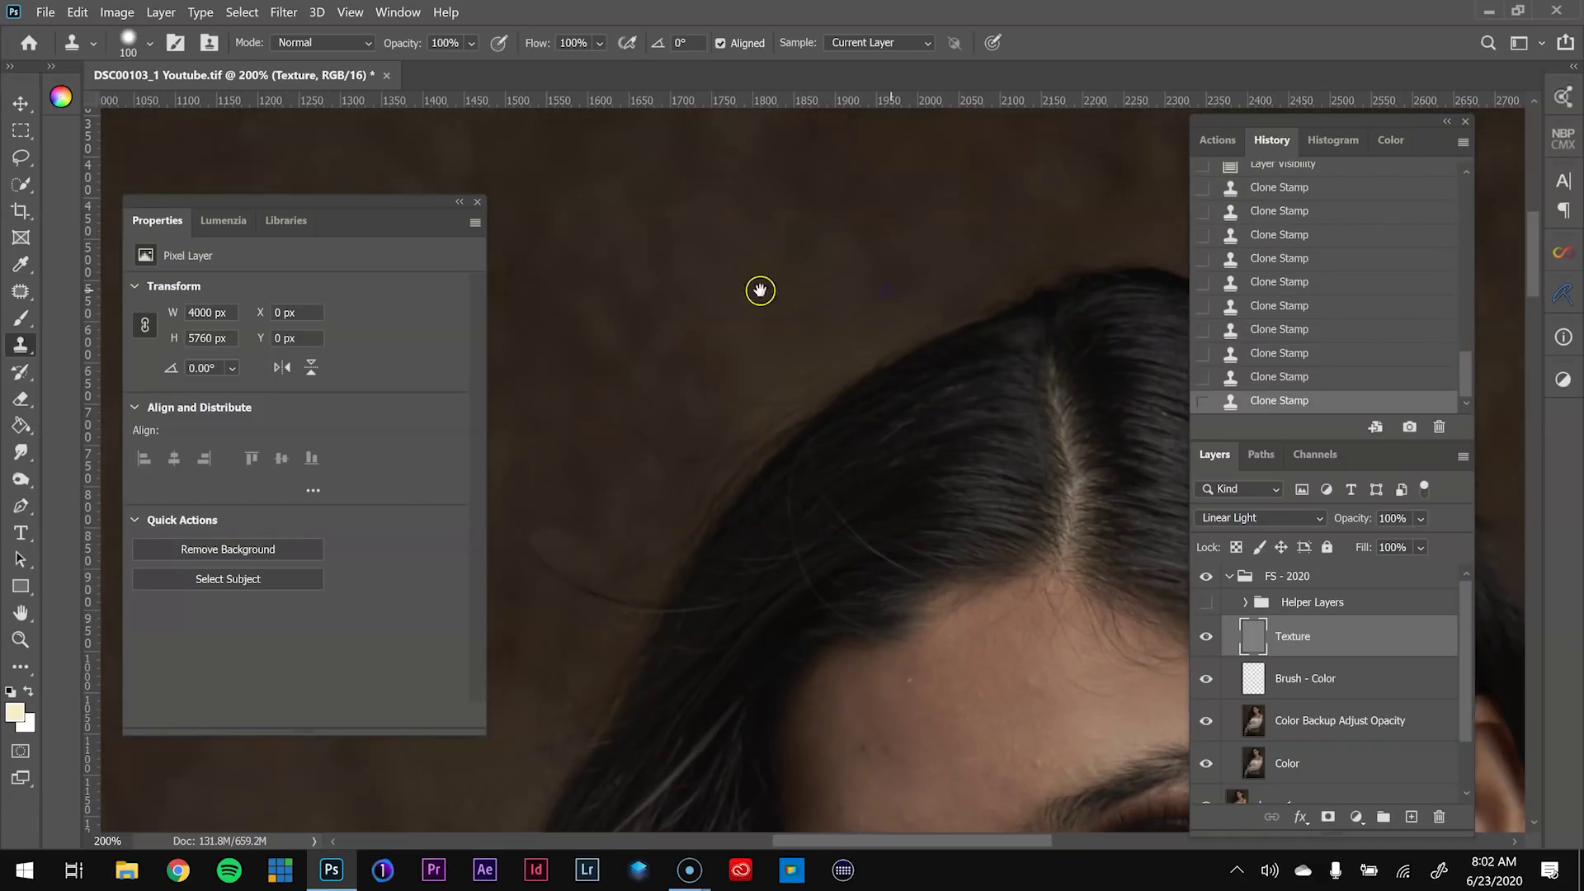
left_click_drag(760, 290, 712, 297)
left_click_drag(684, 419, 811, 315)
left_click_drag(892, 412, 1068, 301)
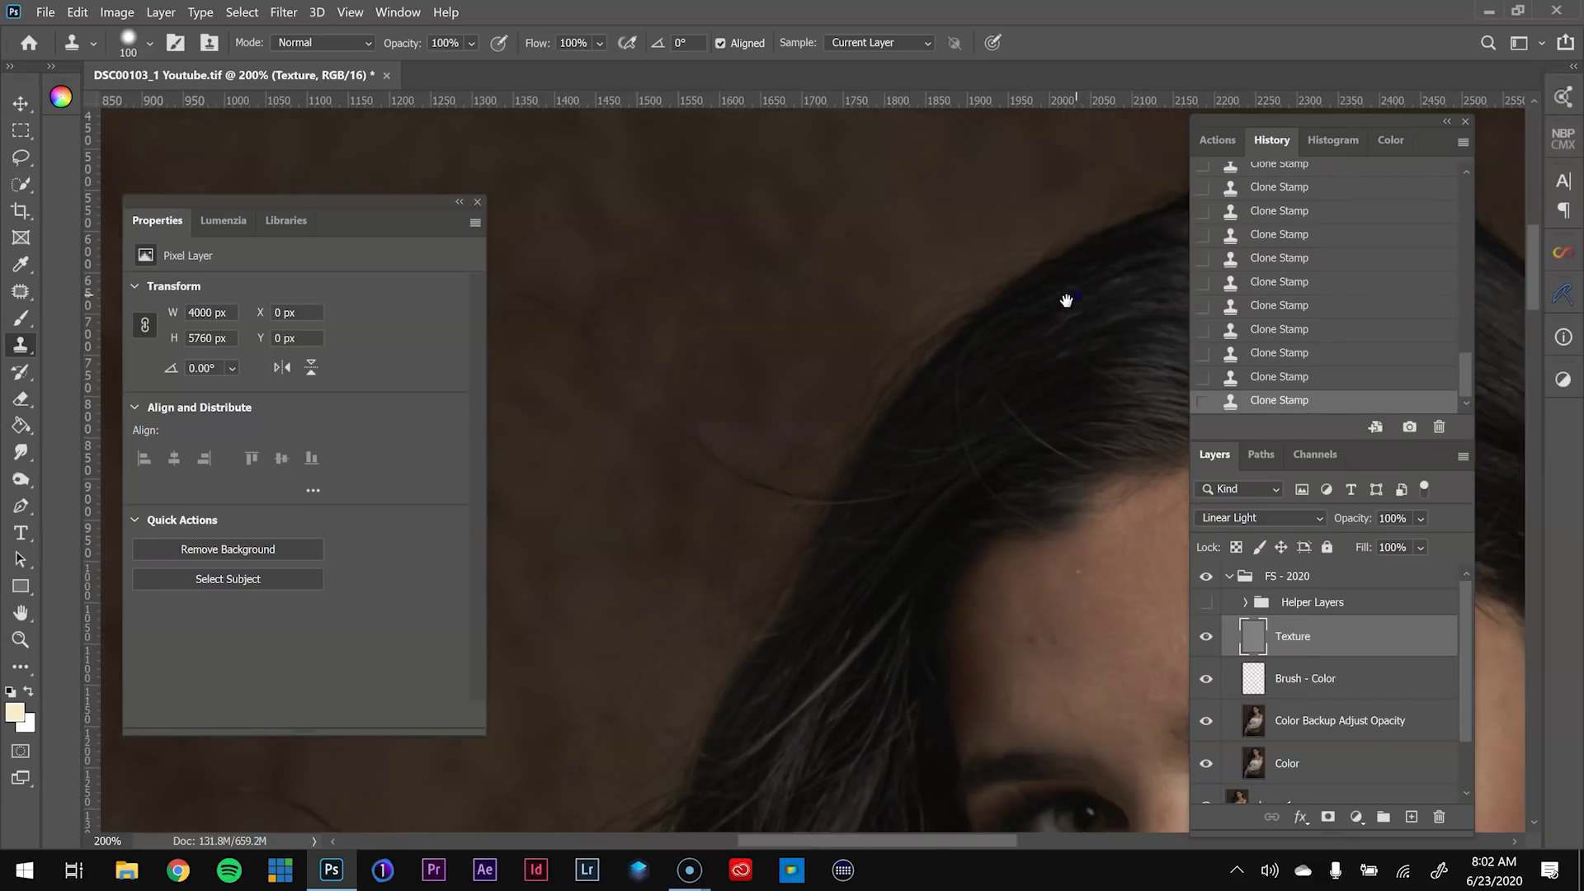
Sample nearby backdrop texture and clone out the stray strands beside the parted hair, opposite the visible ear
left_click_drag(744, 383, 885, 435)
left_click(689, 578, "alt")
mouse_move(857, 502)
left_mouse_down()
mouse_move(733, 353)
mouse_move(701, 428)
left_mouse_up()
left_click(728, 585, "alt")
left_click_drag(807, 534, 808, 562)
mouse_move(858, 371)
left_mouse_down()
mouse_move(891, 456)
mouse_move(925, 416)
mouse_move(881, 499)
mouse_move(923, 544)
left_mouse_up()
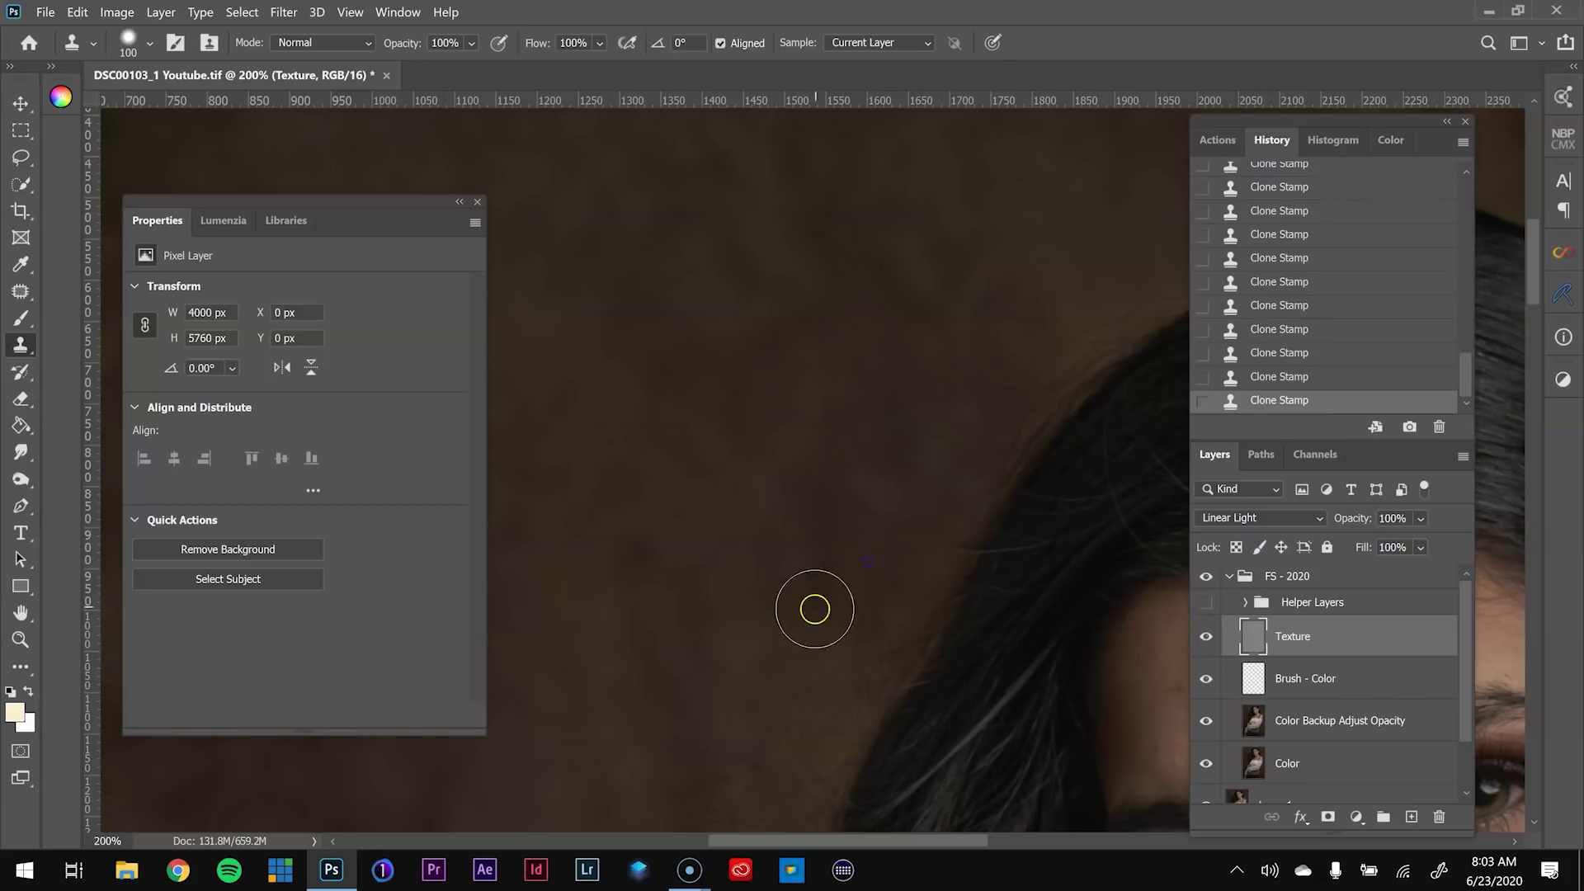
left_click_drag(800, 552, 958, 300)
mouse_move(839, 499)
left_mouse_down()
mouse_move(953, 500)
mouse_move(896, 581)
mouse_move(785, 586)
left_mouse_up()
Enlarge the Clone Stamp brush to 125 px and clone over the long loose strands beside the wavy hair
key("ctrl+minus")
key("ctrl+minus")
left_click(908, 347, "ctrl")
key("bracketright")
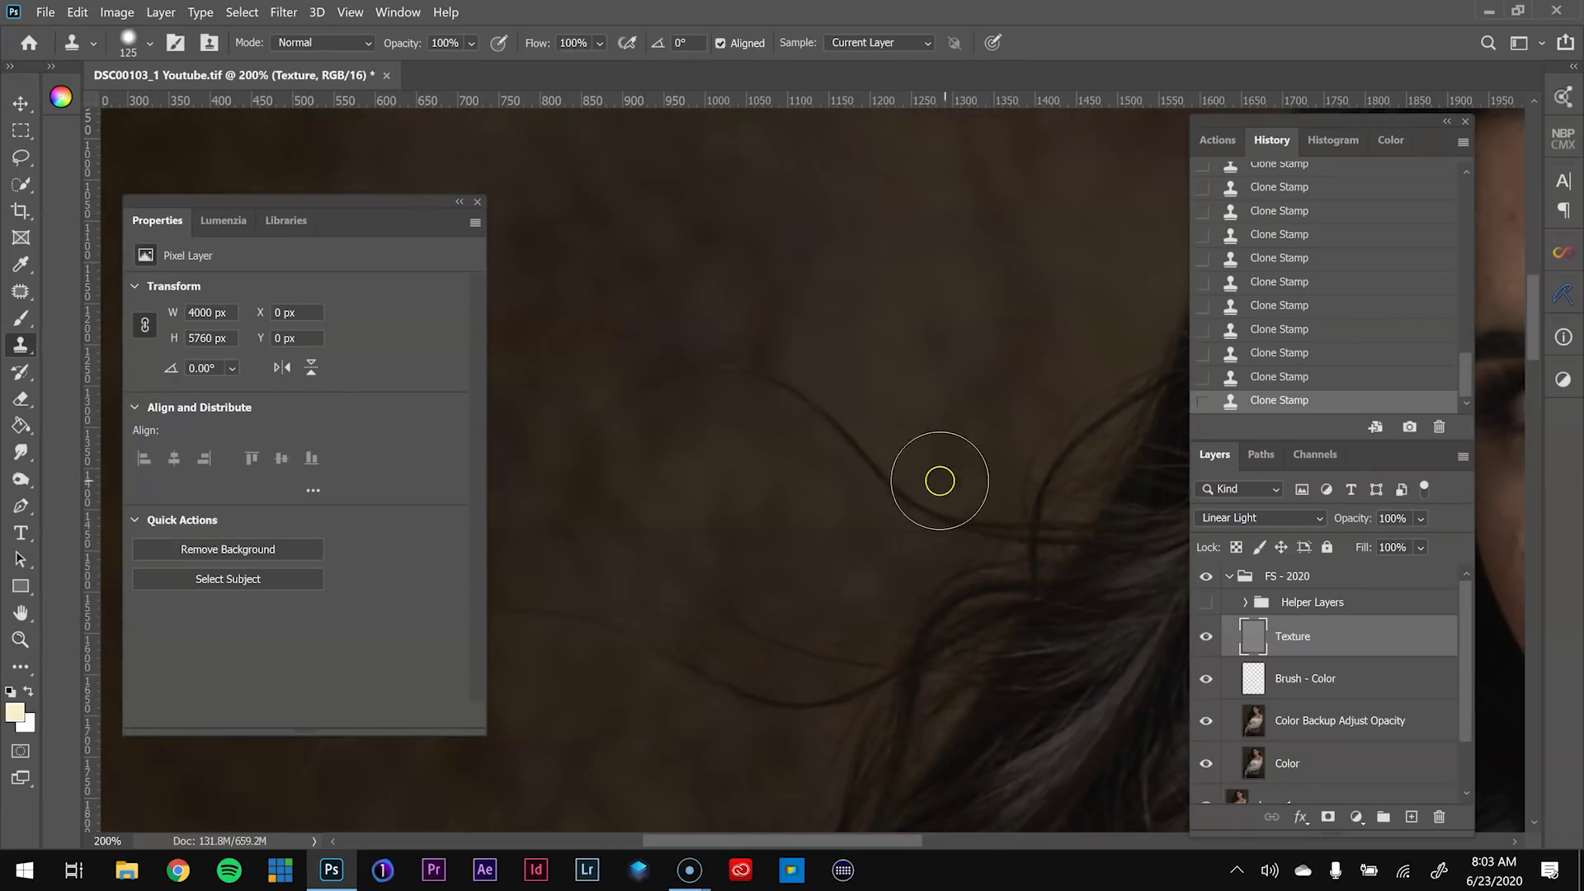
left_click_drag(813, 471, 1045, 431)
left_click_drag(874, 578, 940, 571)
Examine the retouch on the whole portrait and up close along the hair edge between the crown and the ear
key("ctrl+minus")
key("ctrl+minus")
key("ctrl+minus")
left_click(843, 131, "ctrl")
key("ctrl+plus")
key("ctrl+0")
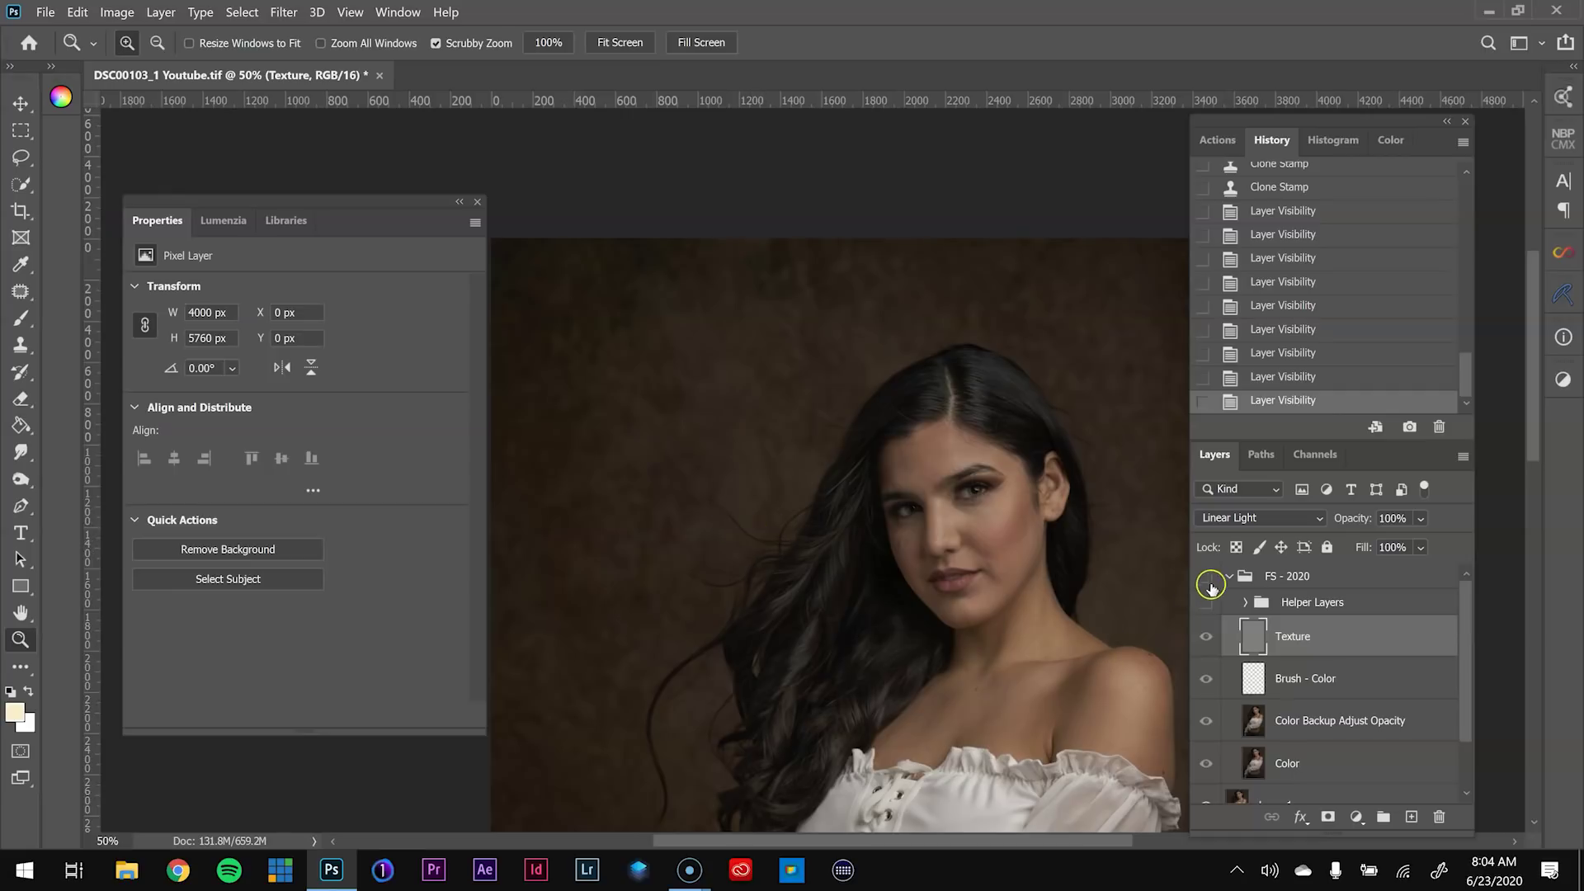
left_click(1086, 348)
left_click_drag(1057, 392, 864, 377)
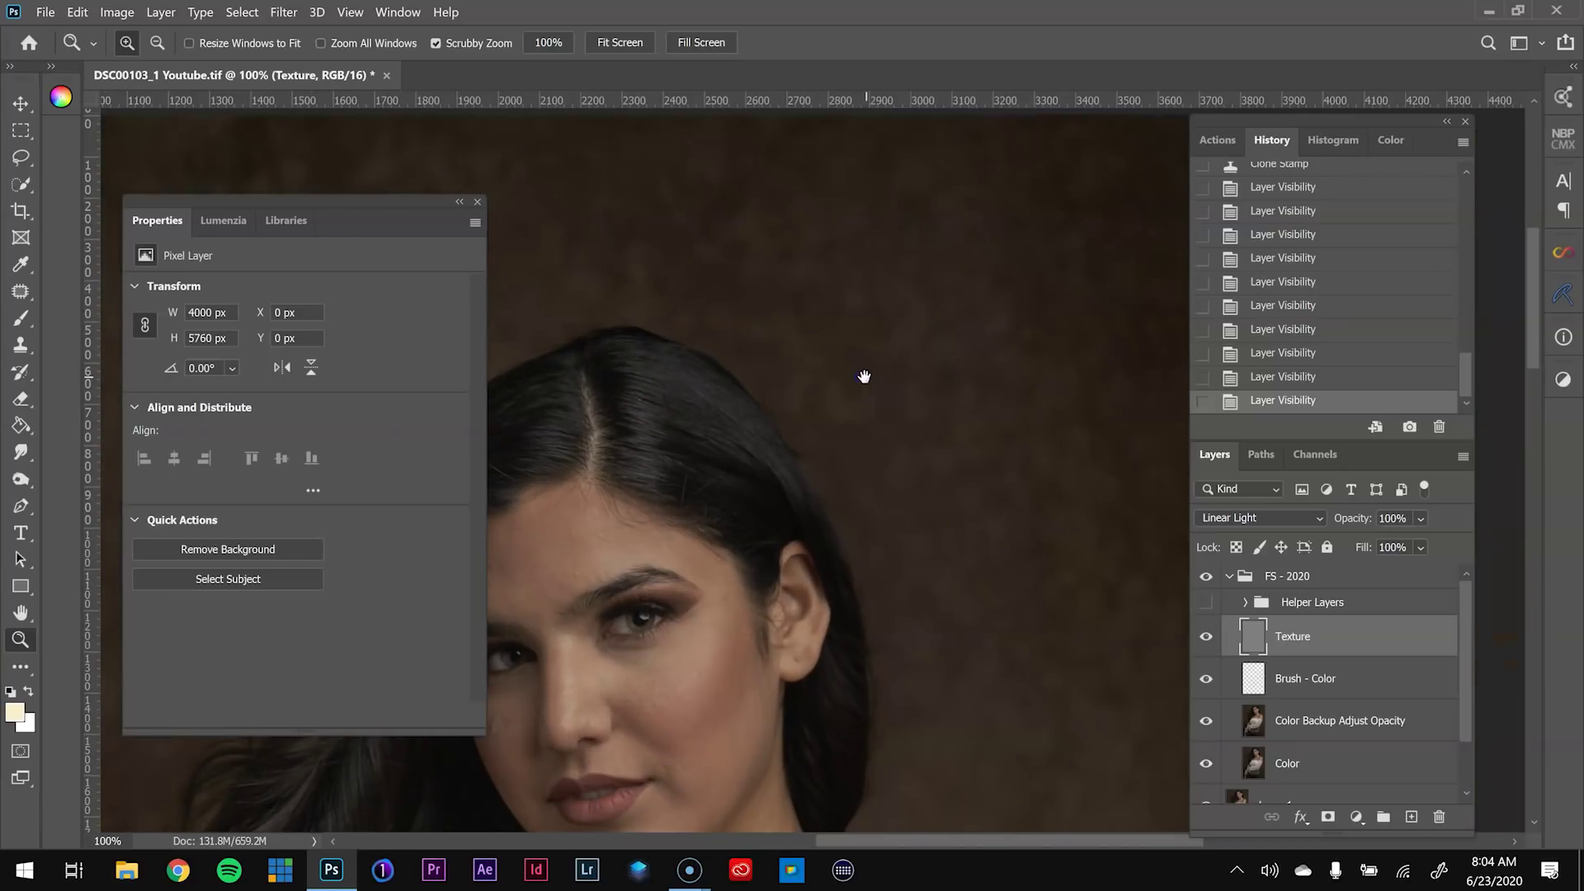
left_click(769, 377)
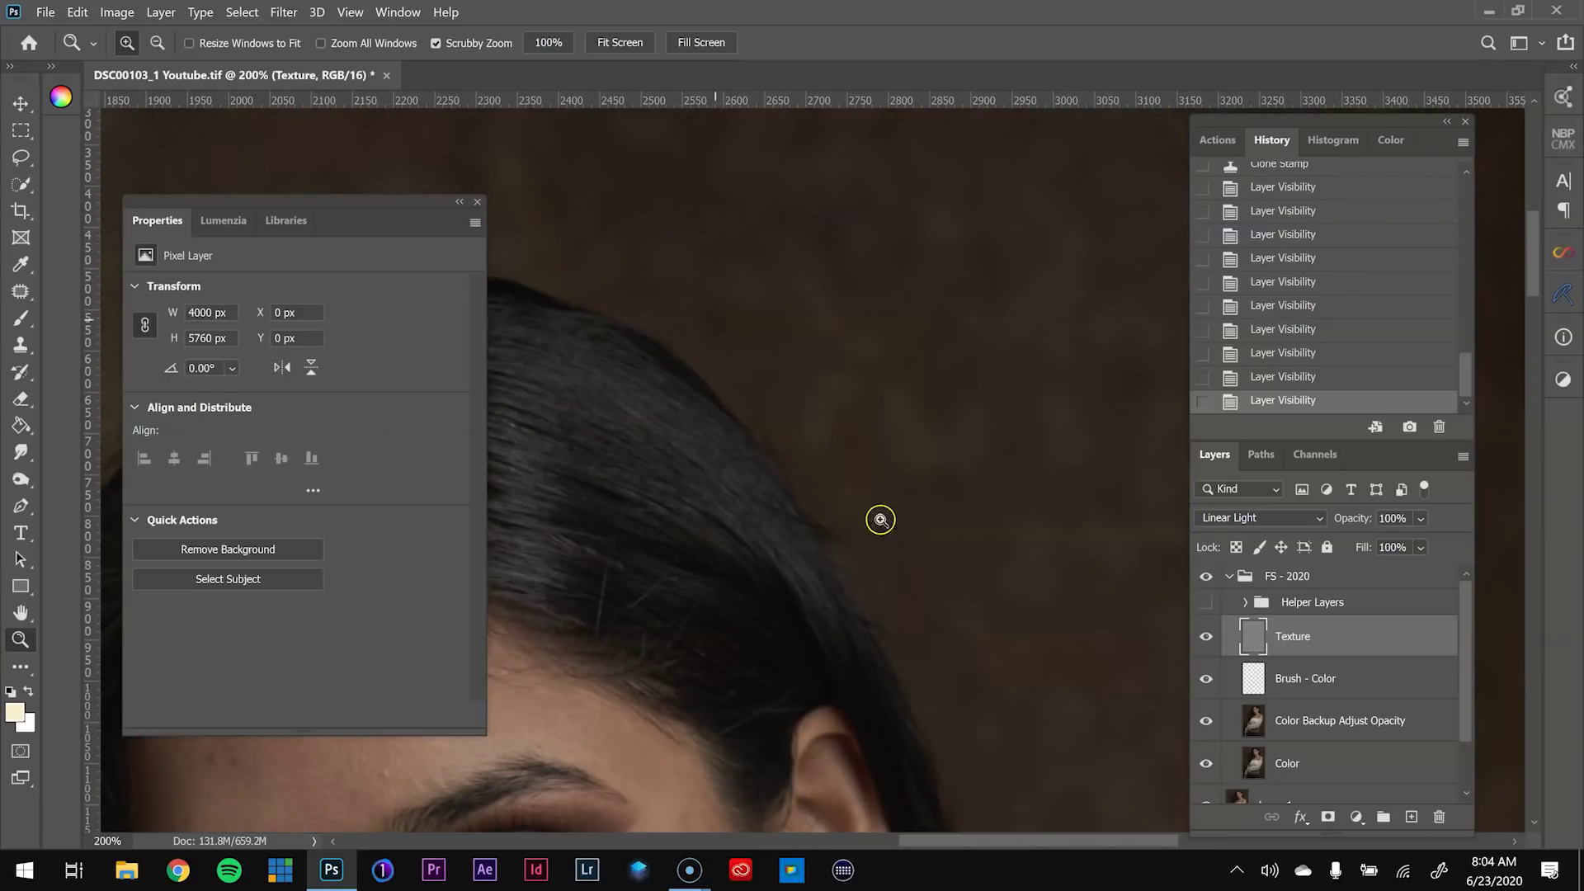
Add a new layer above Texture and set the Clone Stamp to a 150 px brush sampling All Layers
left_click(1413, 816)
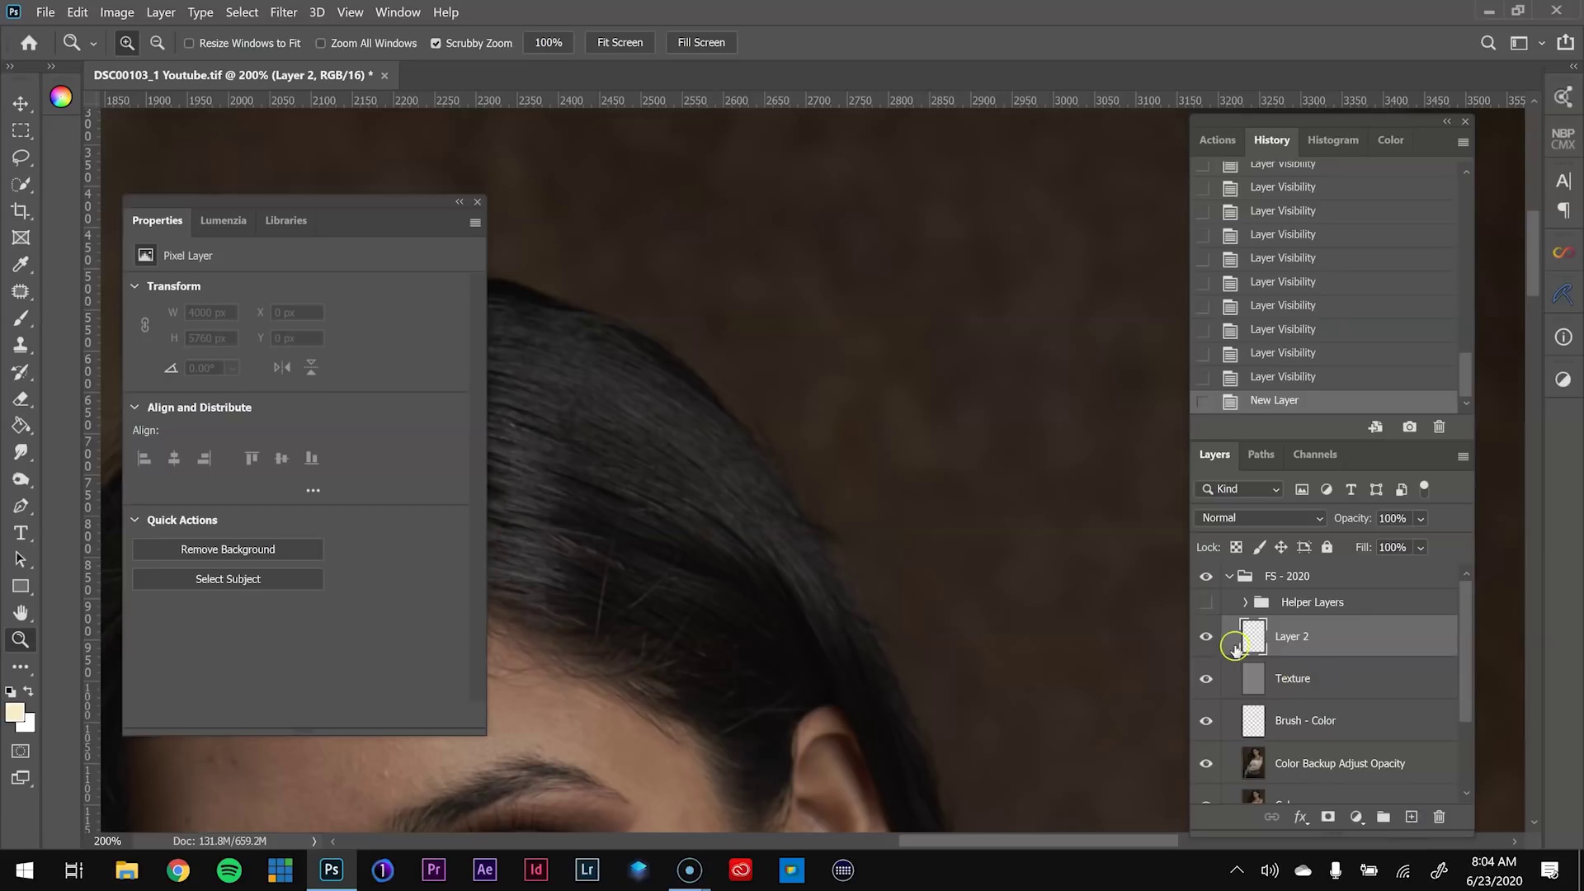
key("s")
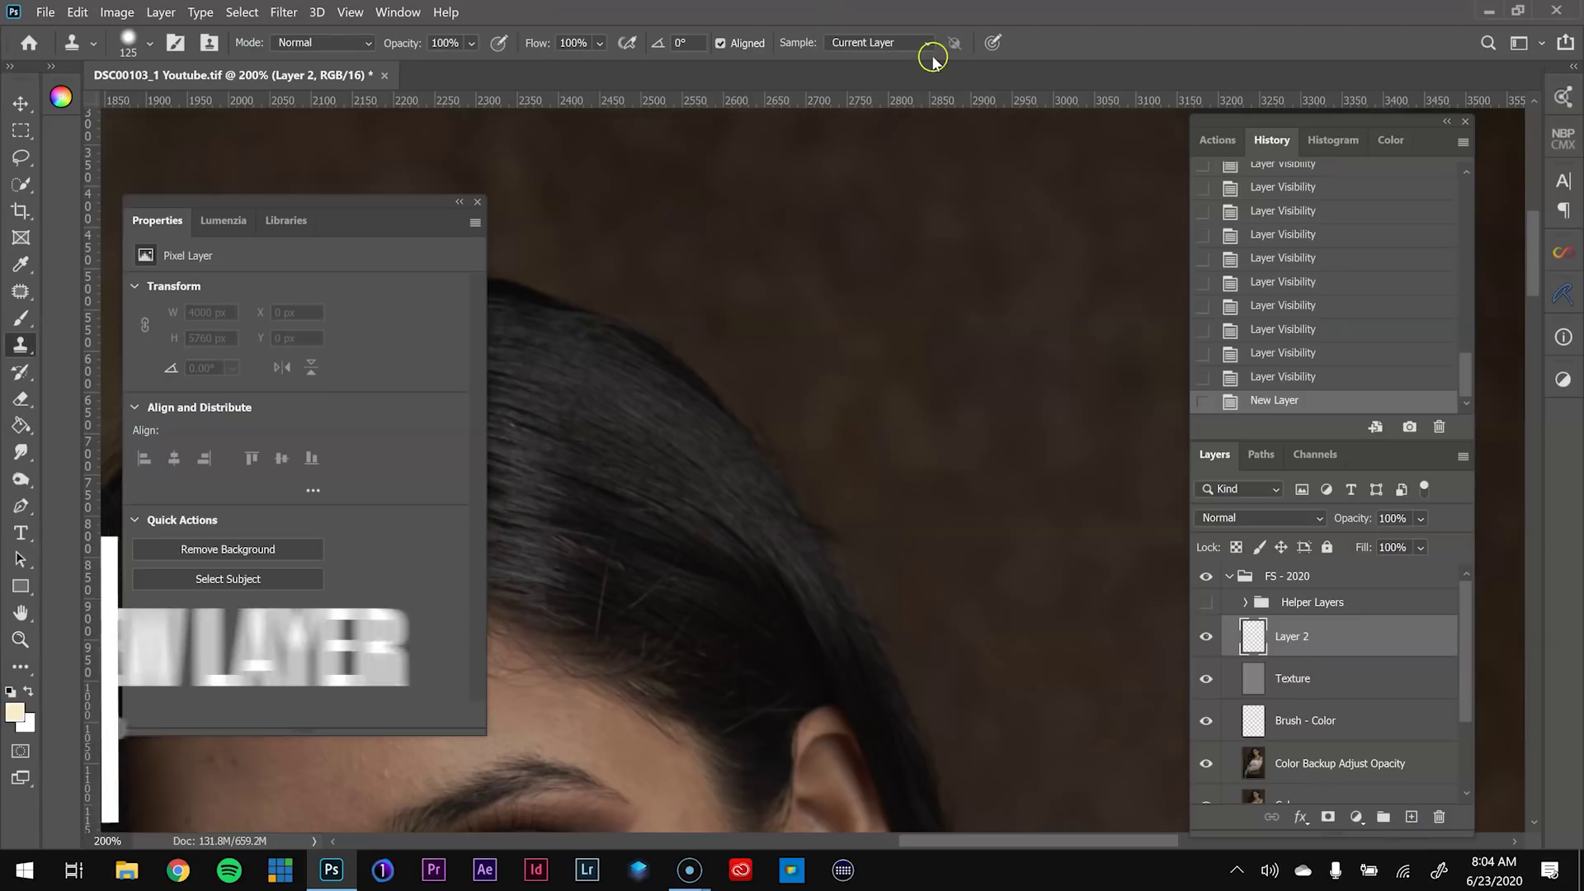
key("bracketright")
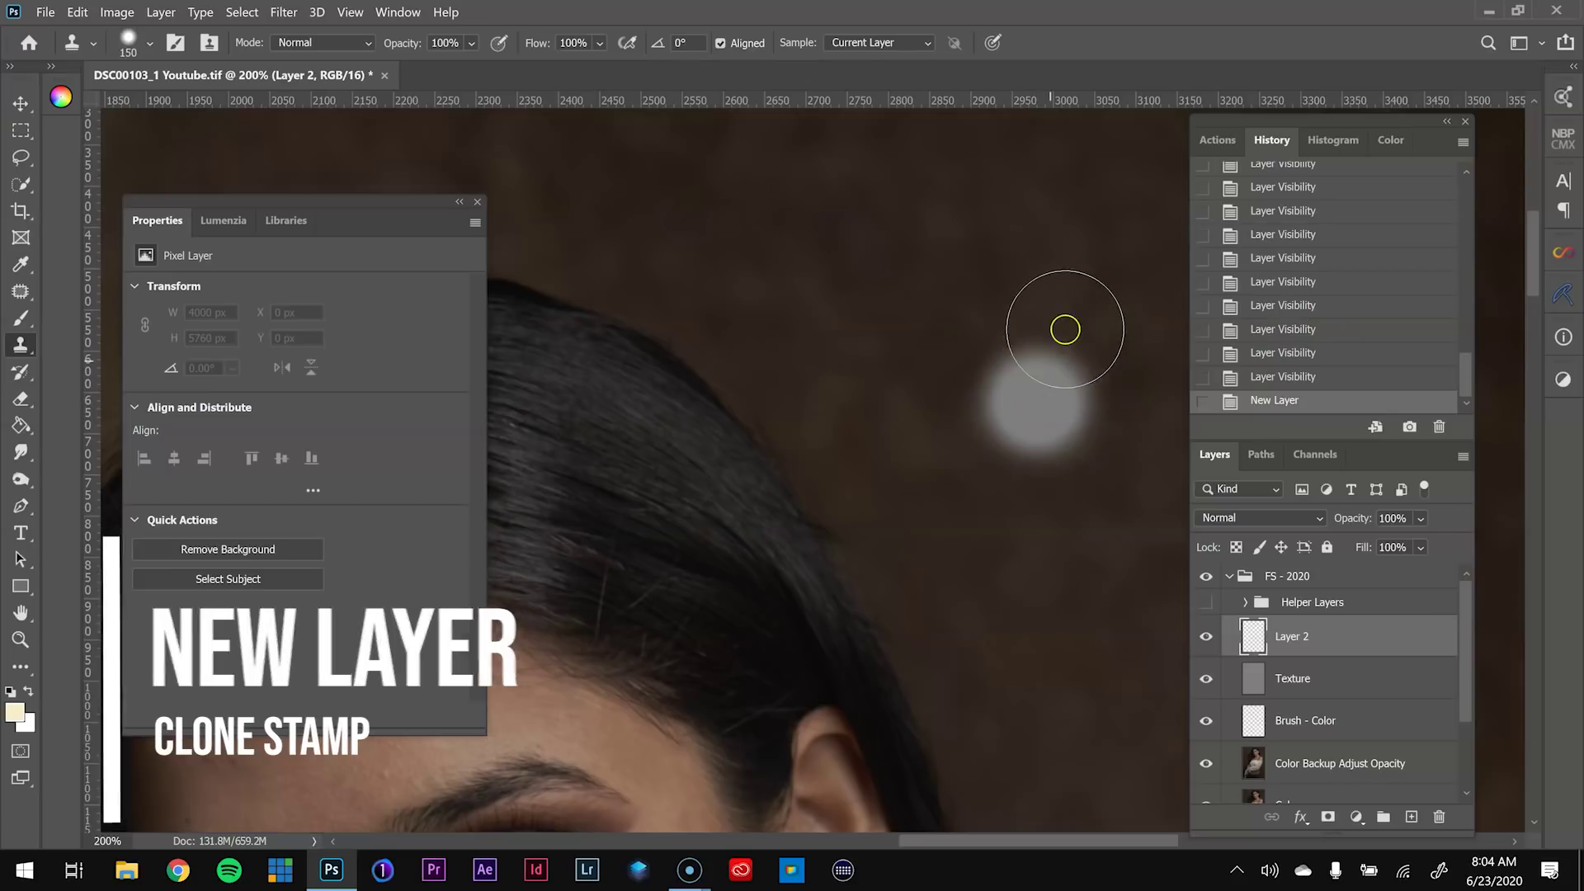
left_click(1069, 435, "alt")
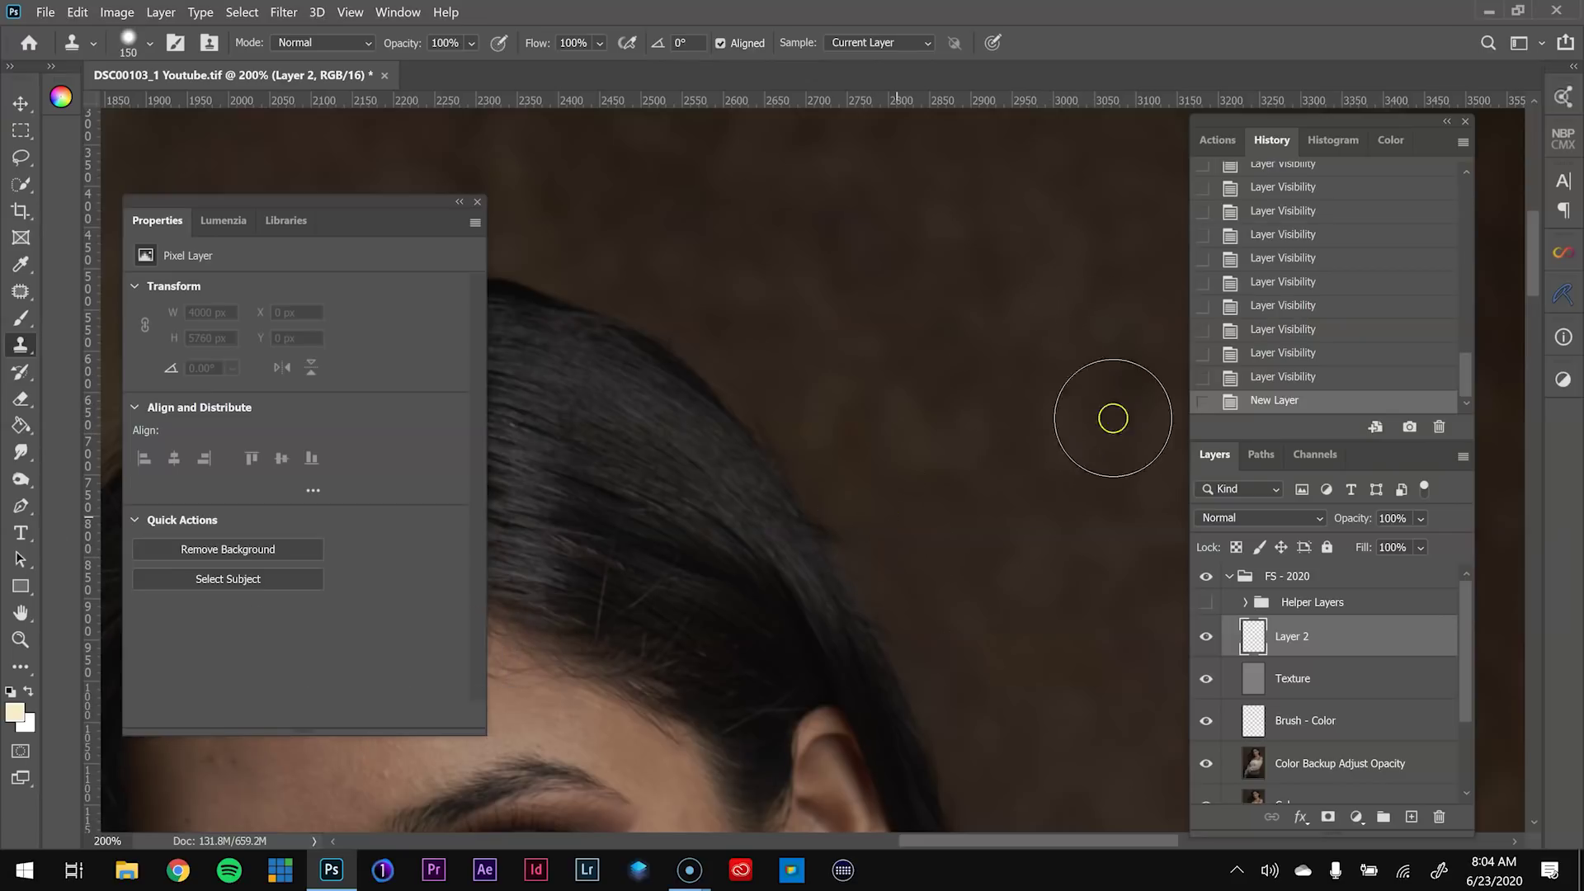
left_click(865, 42)
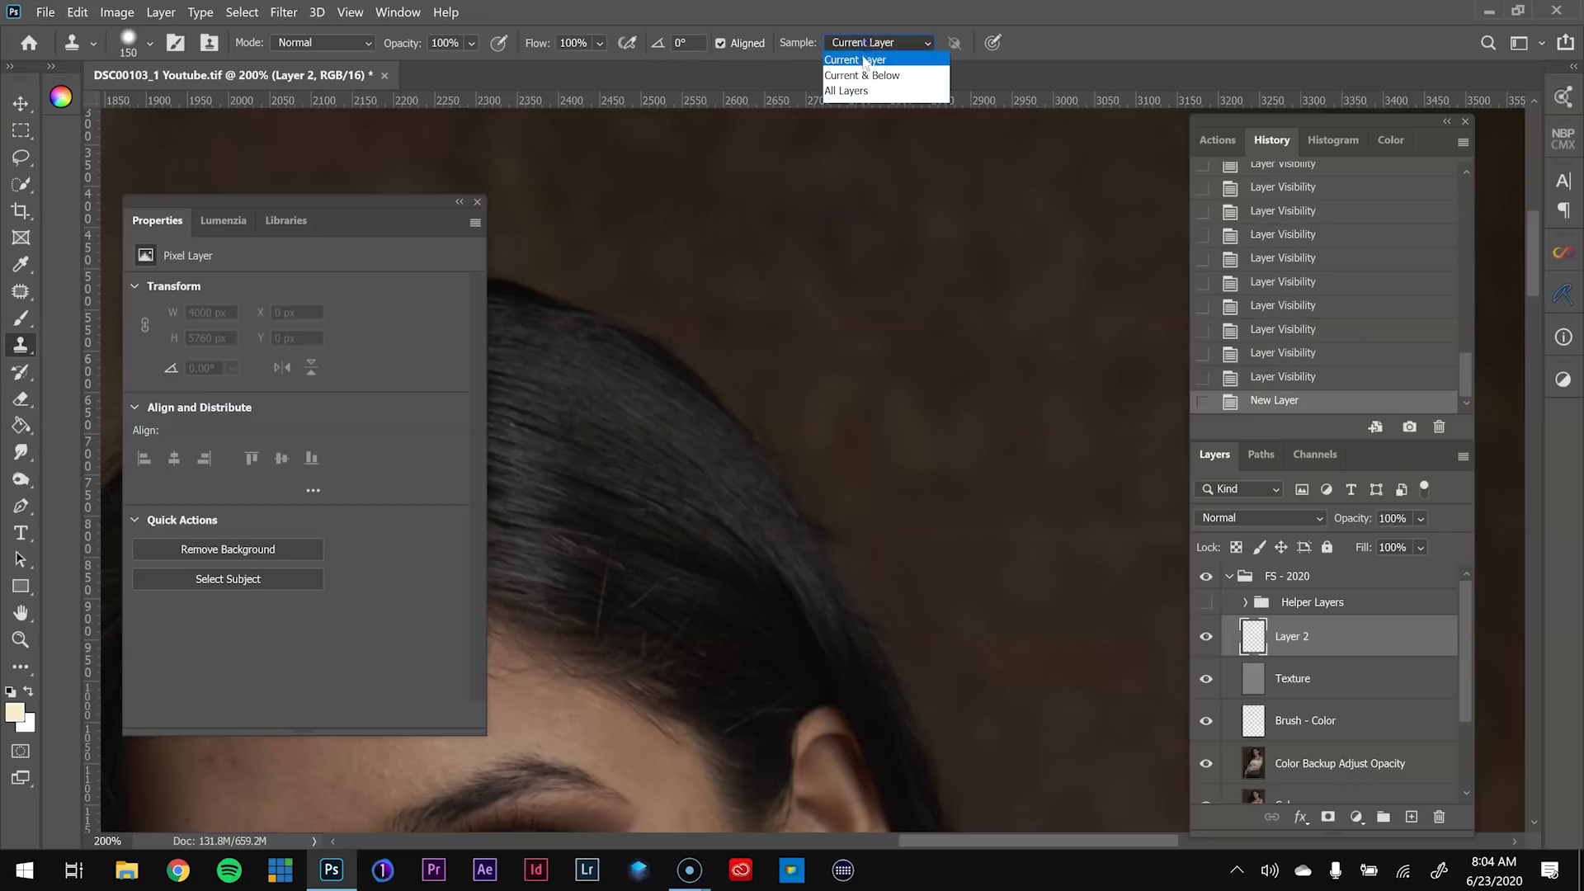
left_click(858, 98)
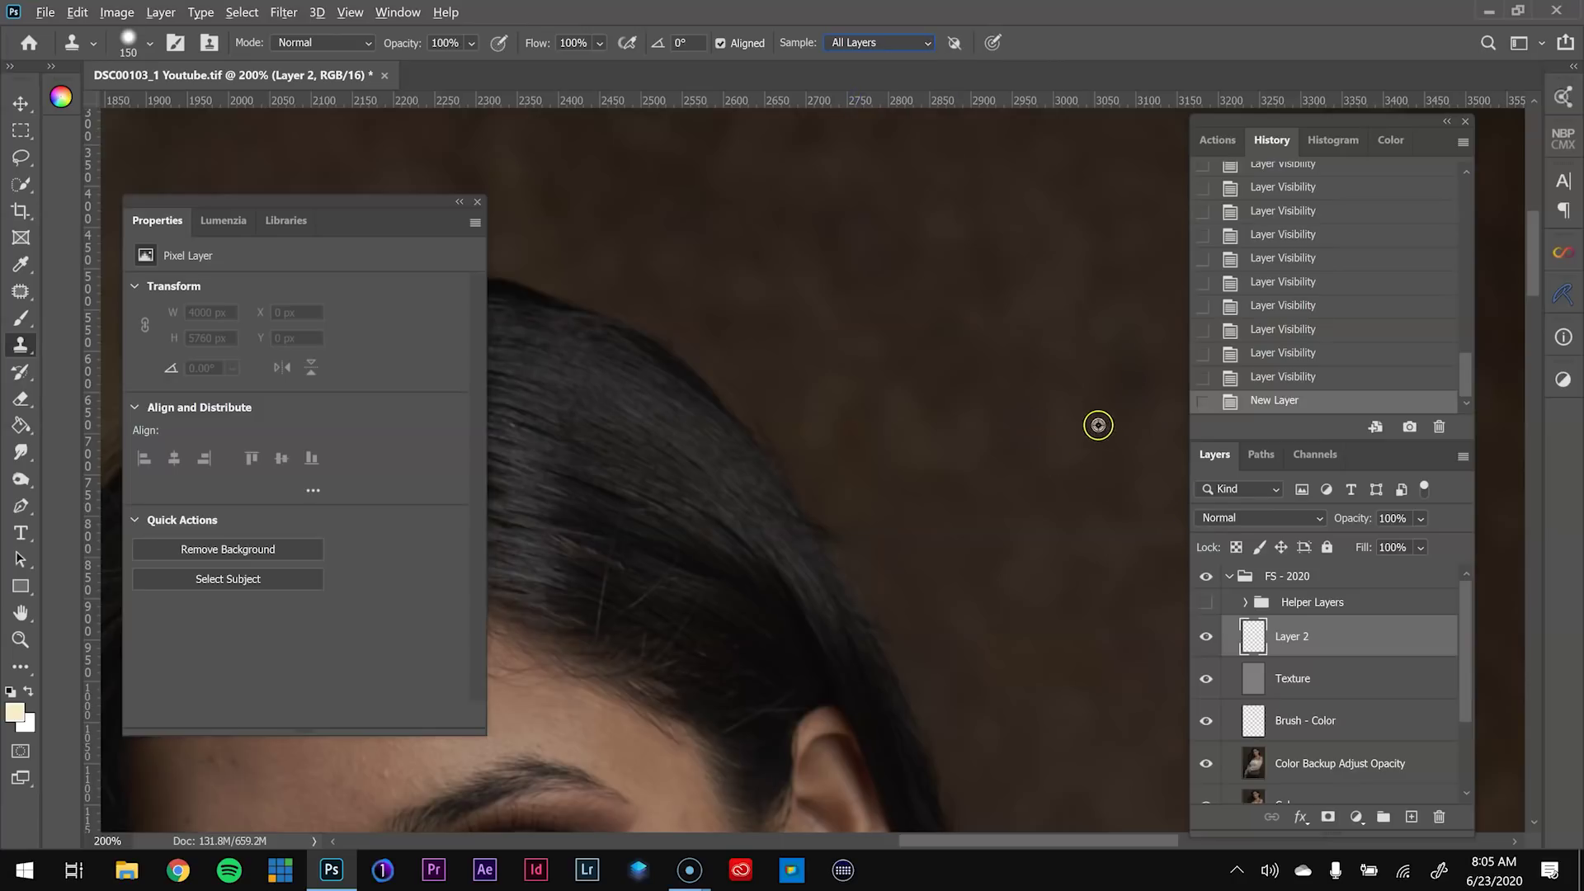
Clone backdrop over the remaining dark haze along the hair edge from the crown to the ear on Layer 2
mouse_move(892, 536)
left_mouse_down()
mouse_move(842, 458)
mouse_move(940, 610)
left_mouse_up()
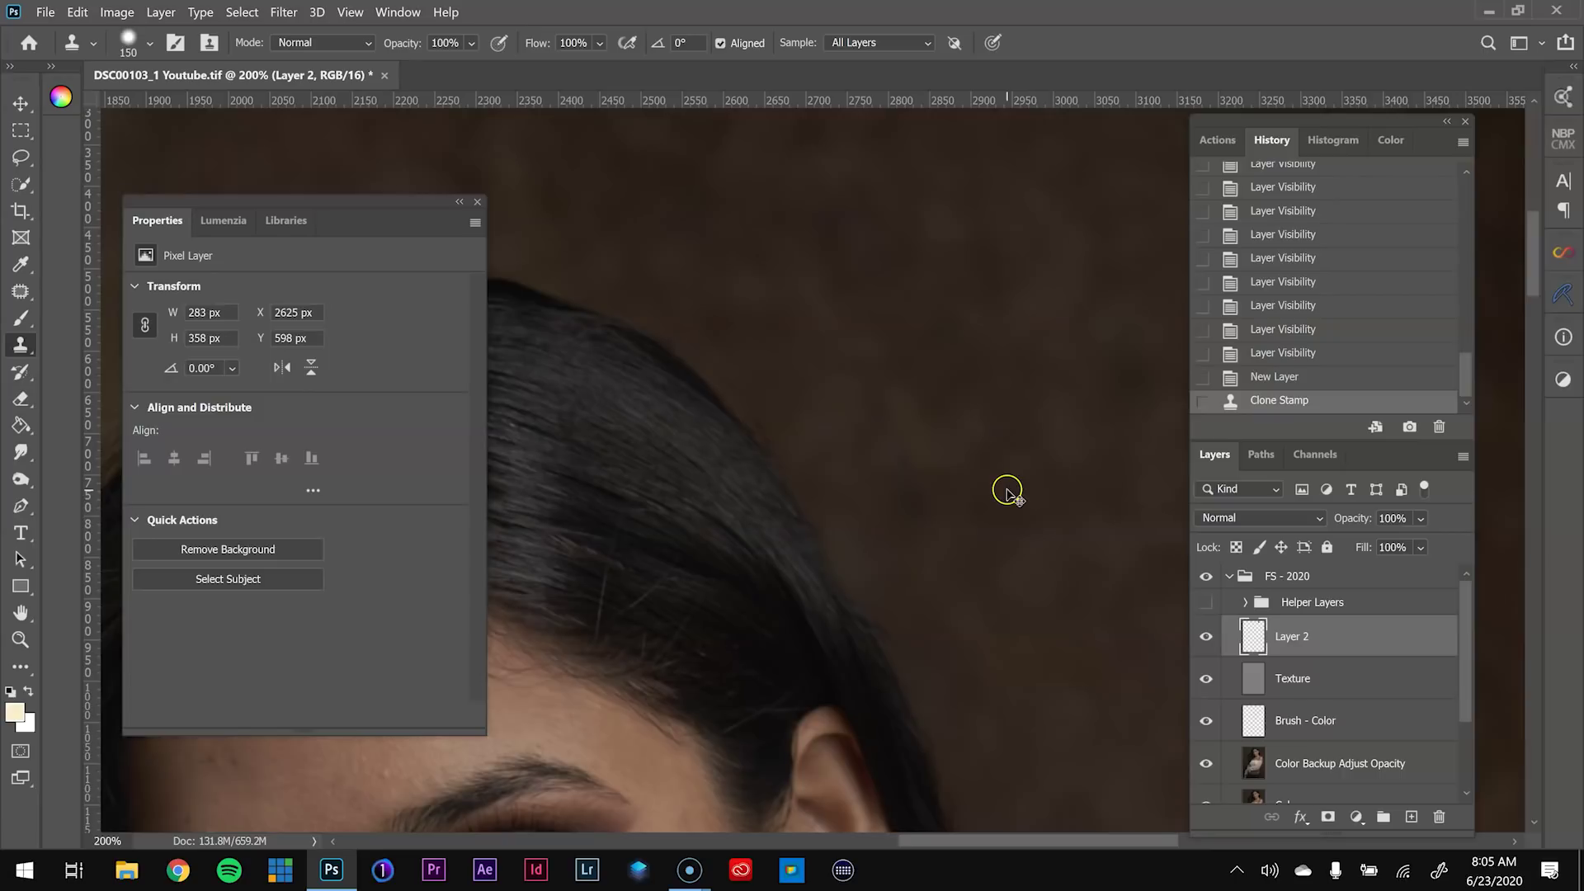
key("ctrl+minus")
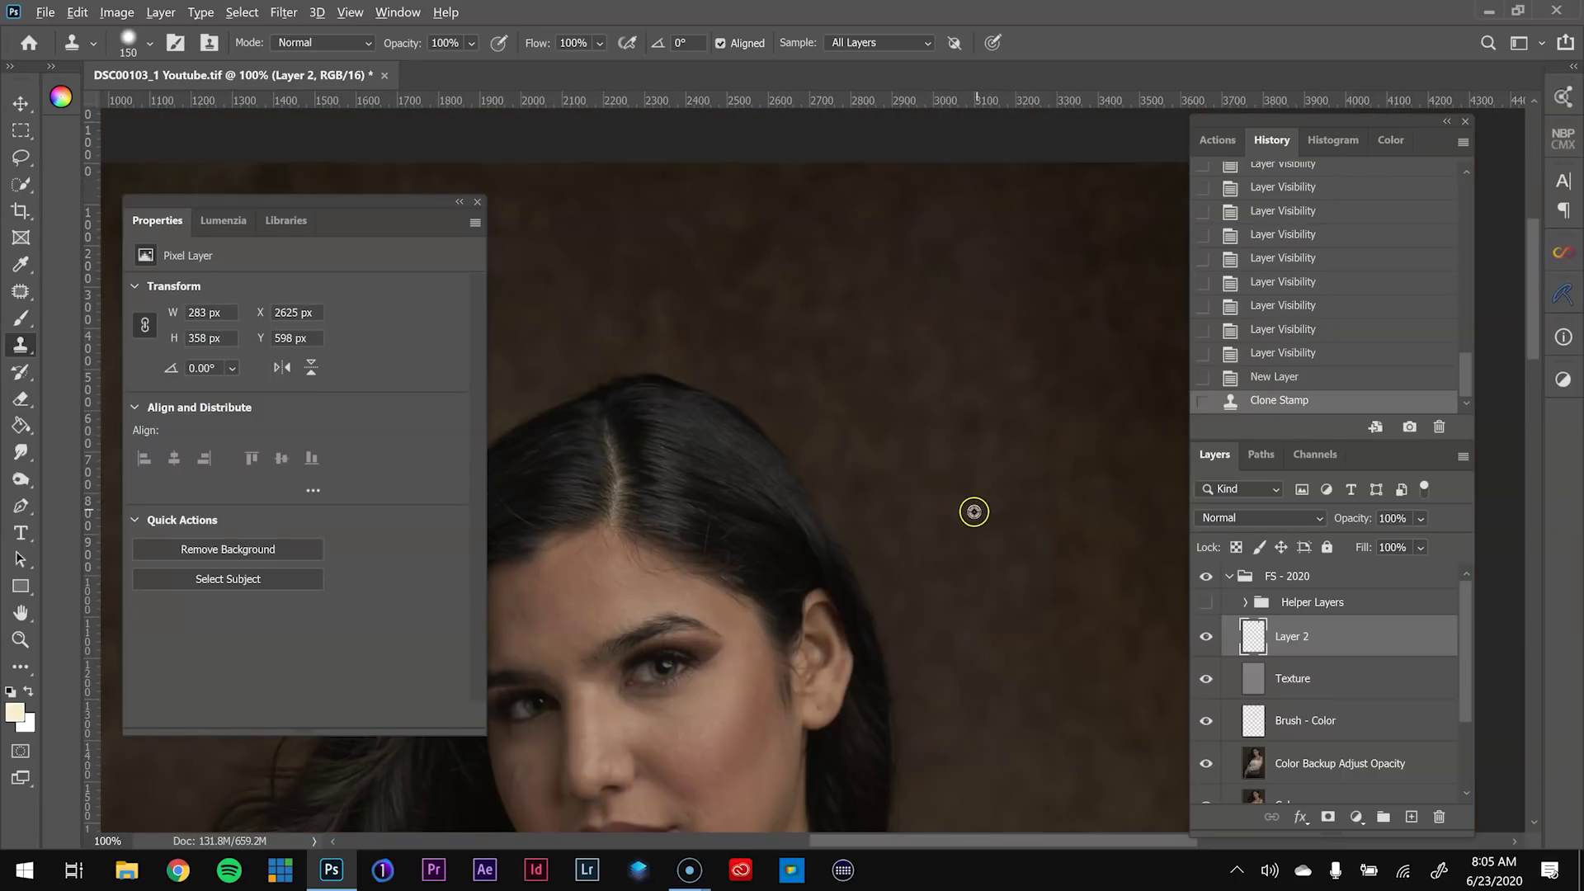
mouse_move(867, 553)
left_mouse_down()
mouse_move(852, 555)
mouse_move(838, 520)
mouse_move(850, 475)
mouse_move(809, 453)
mouse_move(757, 382)
left_mouse_up()
left_click(861, 445)
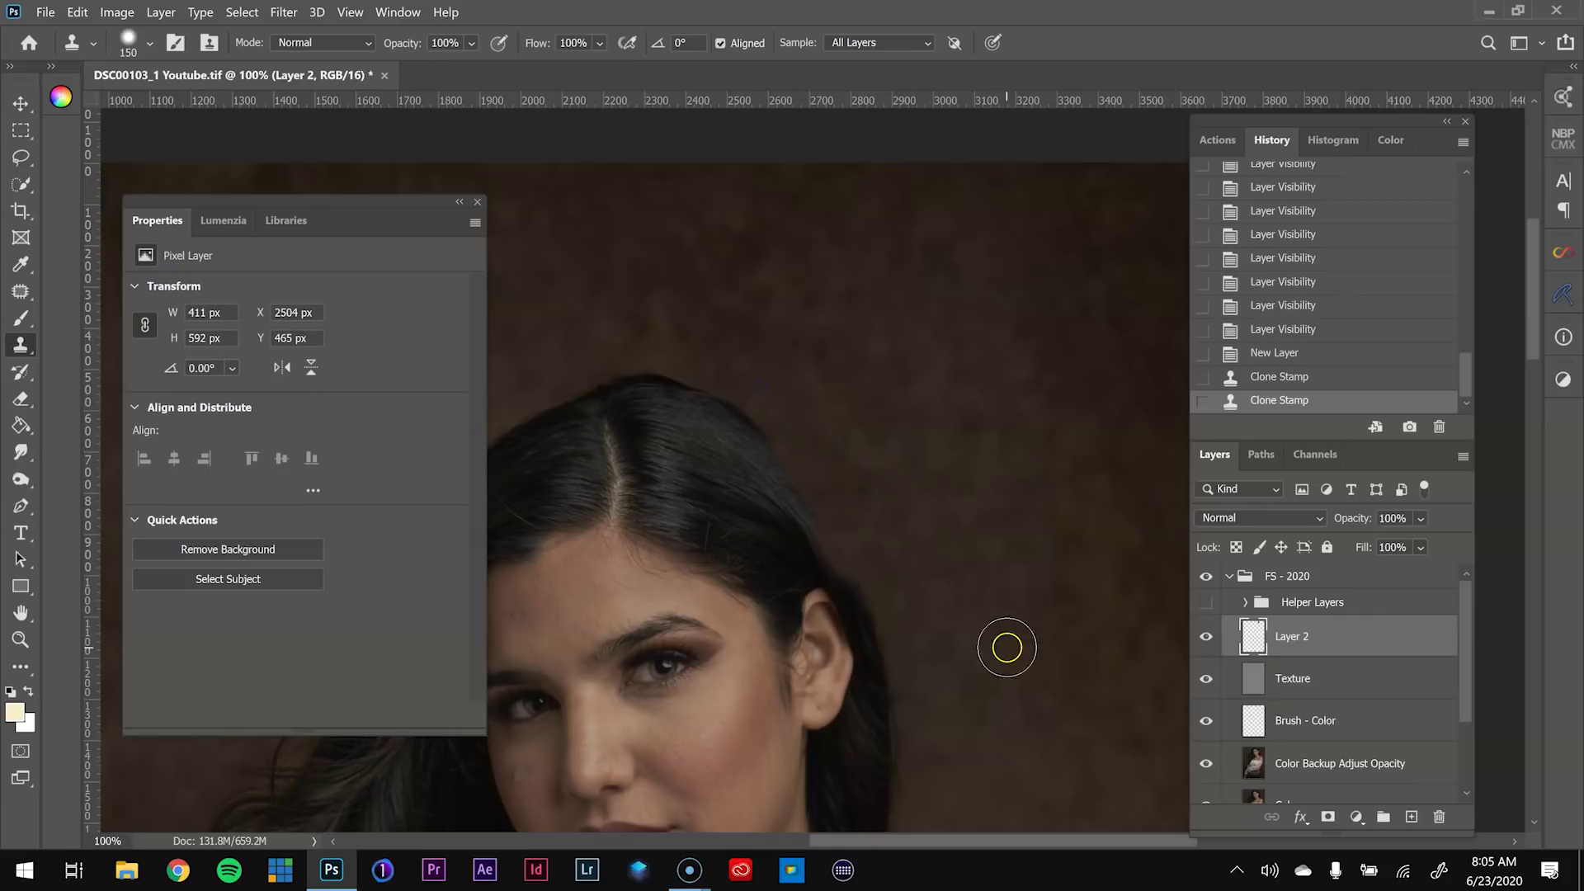
Sample the backdrop beside the neck and clone it along the hair's outer edge below the ear
left_click_drag(1004, 647, 955, 542)
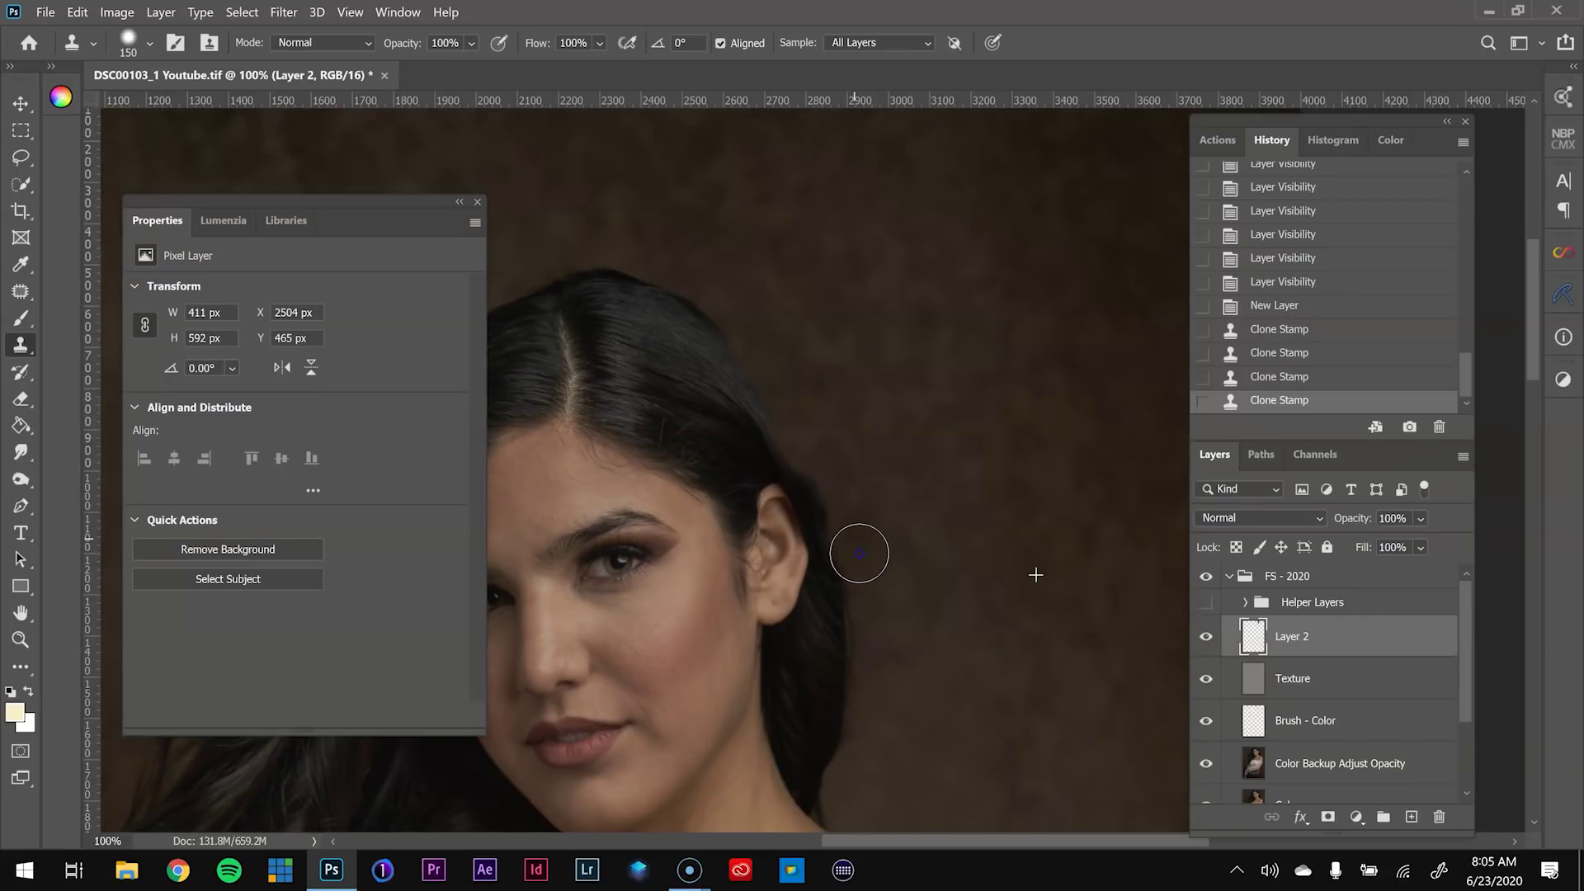
left_click(979, 755, "alt")
left_click_drag(877, 750, 865, 714)
left_click_drag(898, 566, 1303, 642)
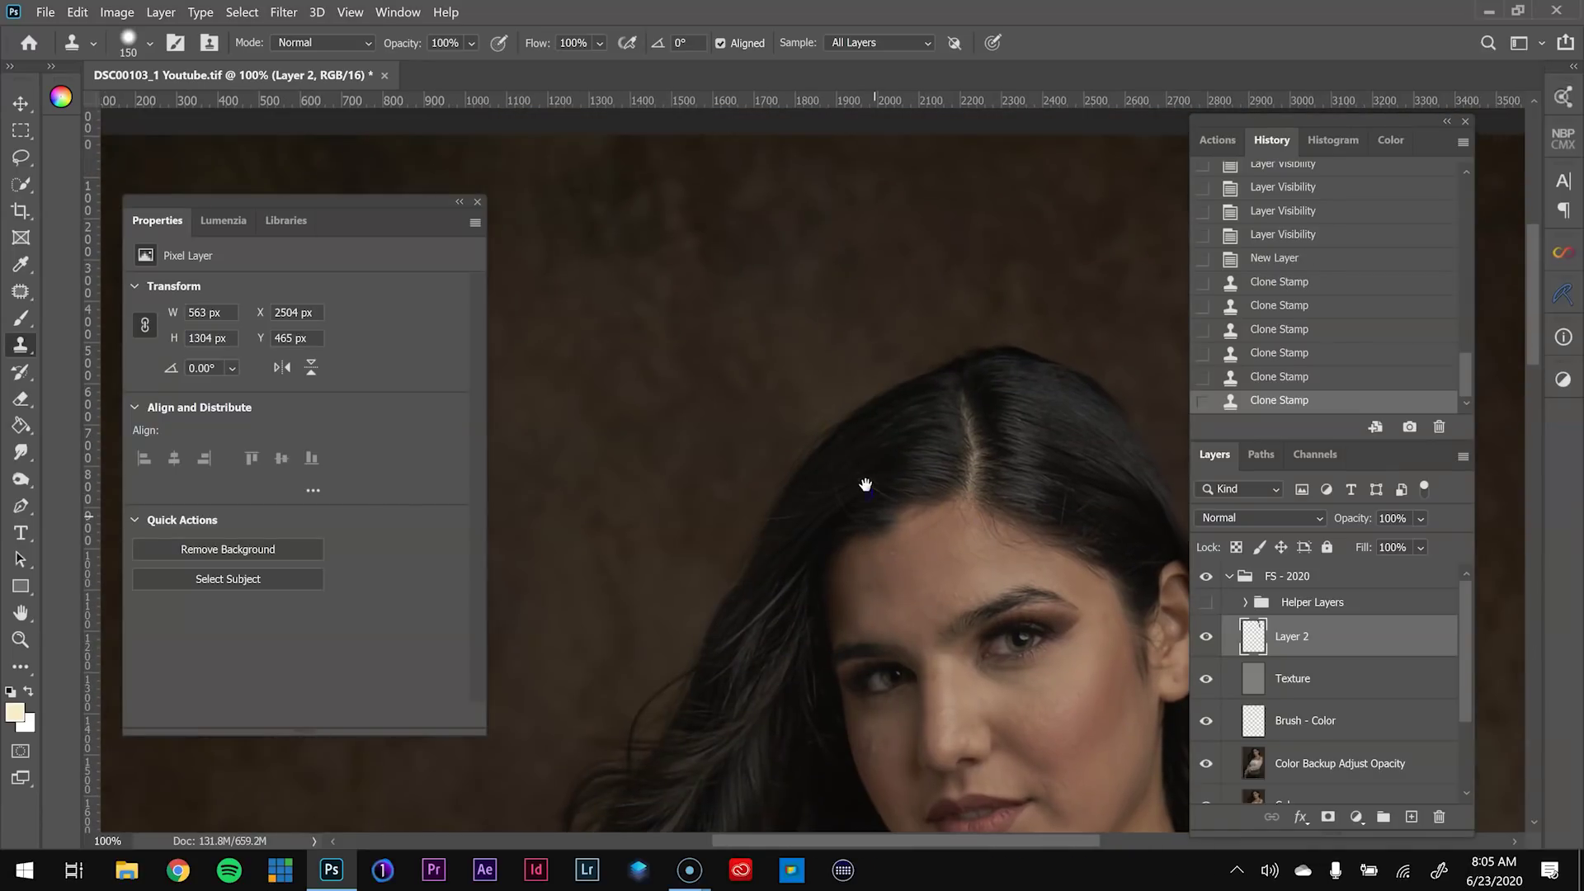
left_click_drag(991, 350, 570, 211)
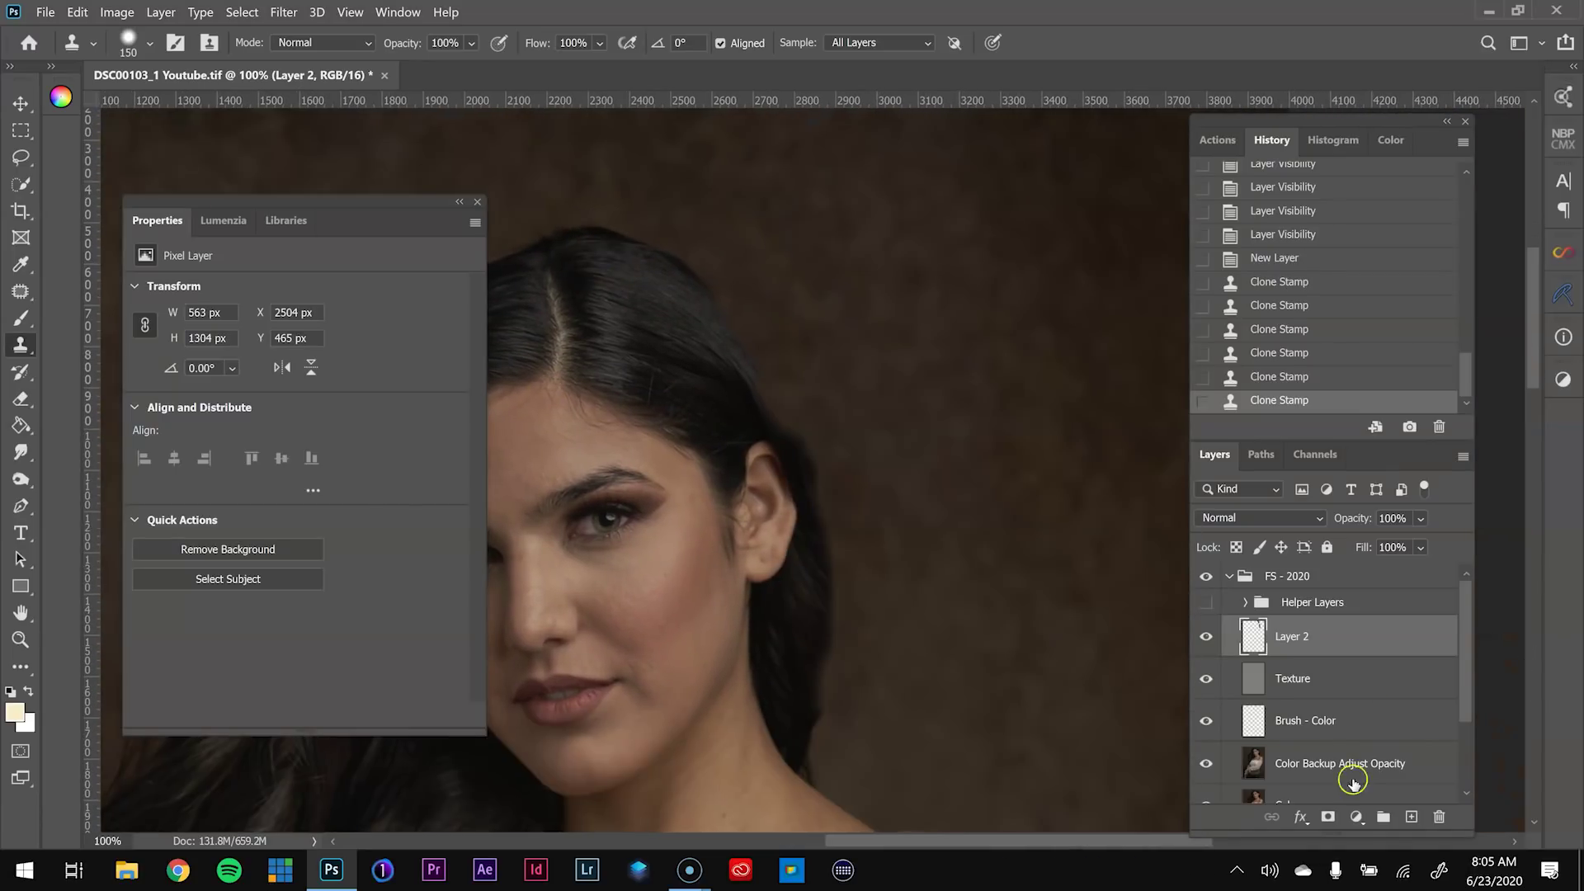
Add a layer mask to Layer 2 and prepare a black brush of 80 px for painting on it
left_click(1326, 817)
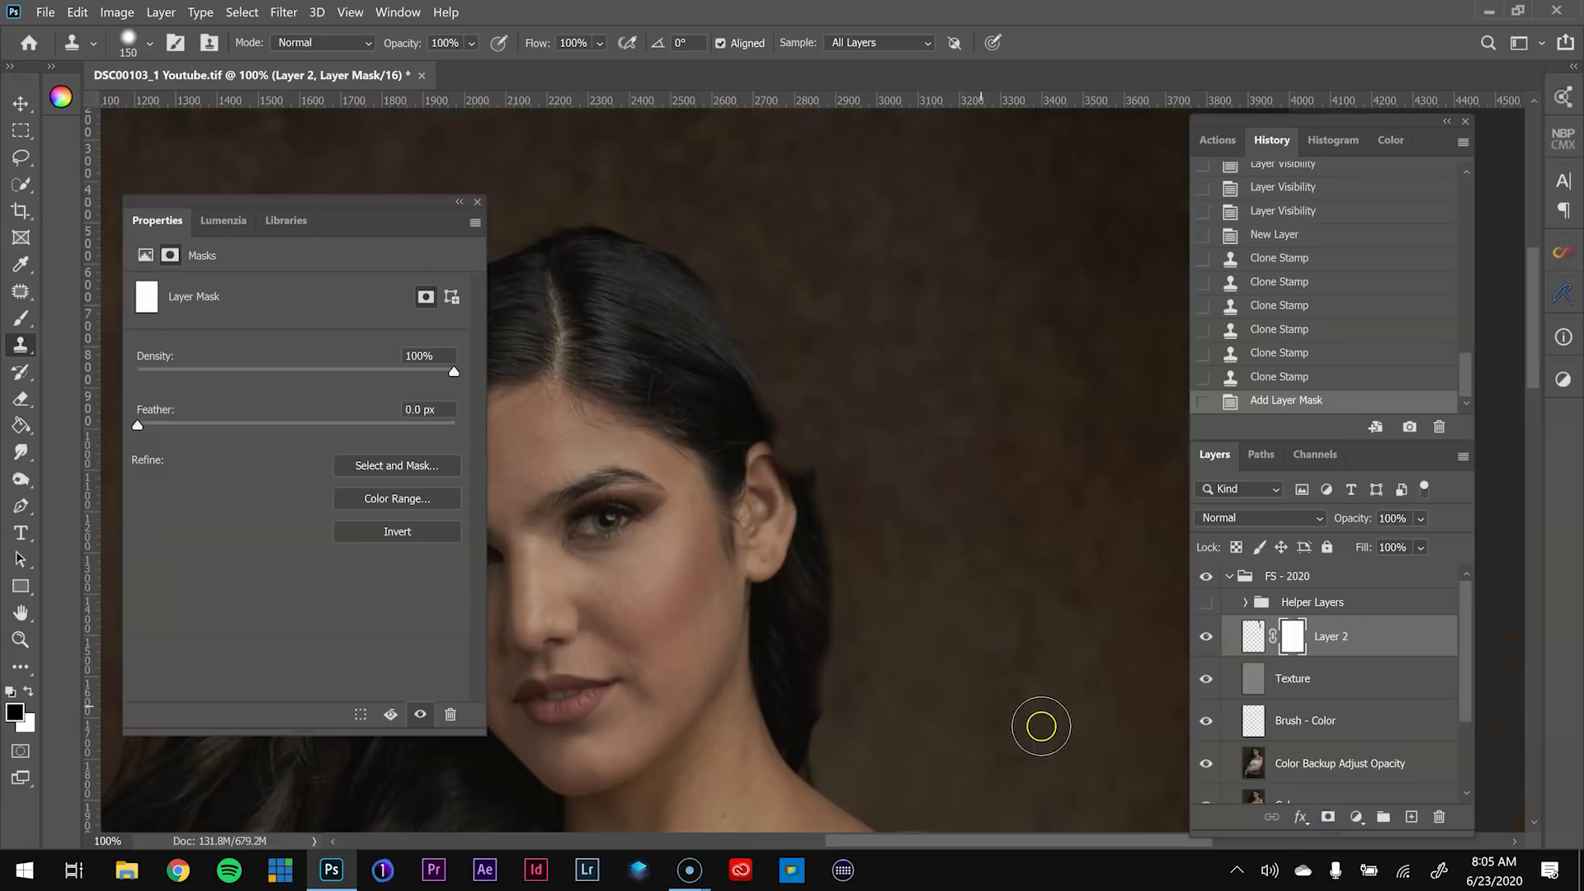
key("z")
left_click(689, 284)
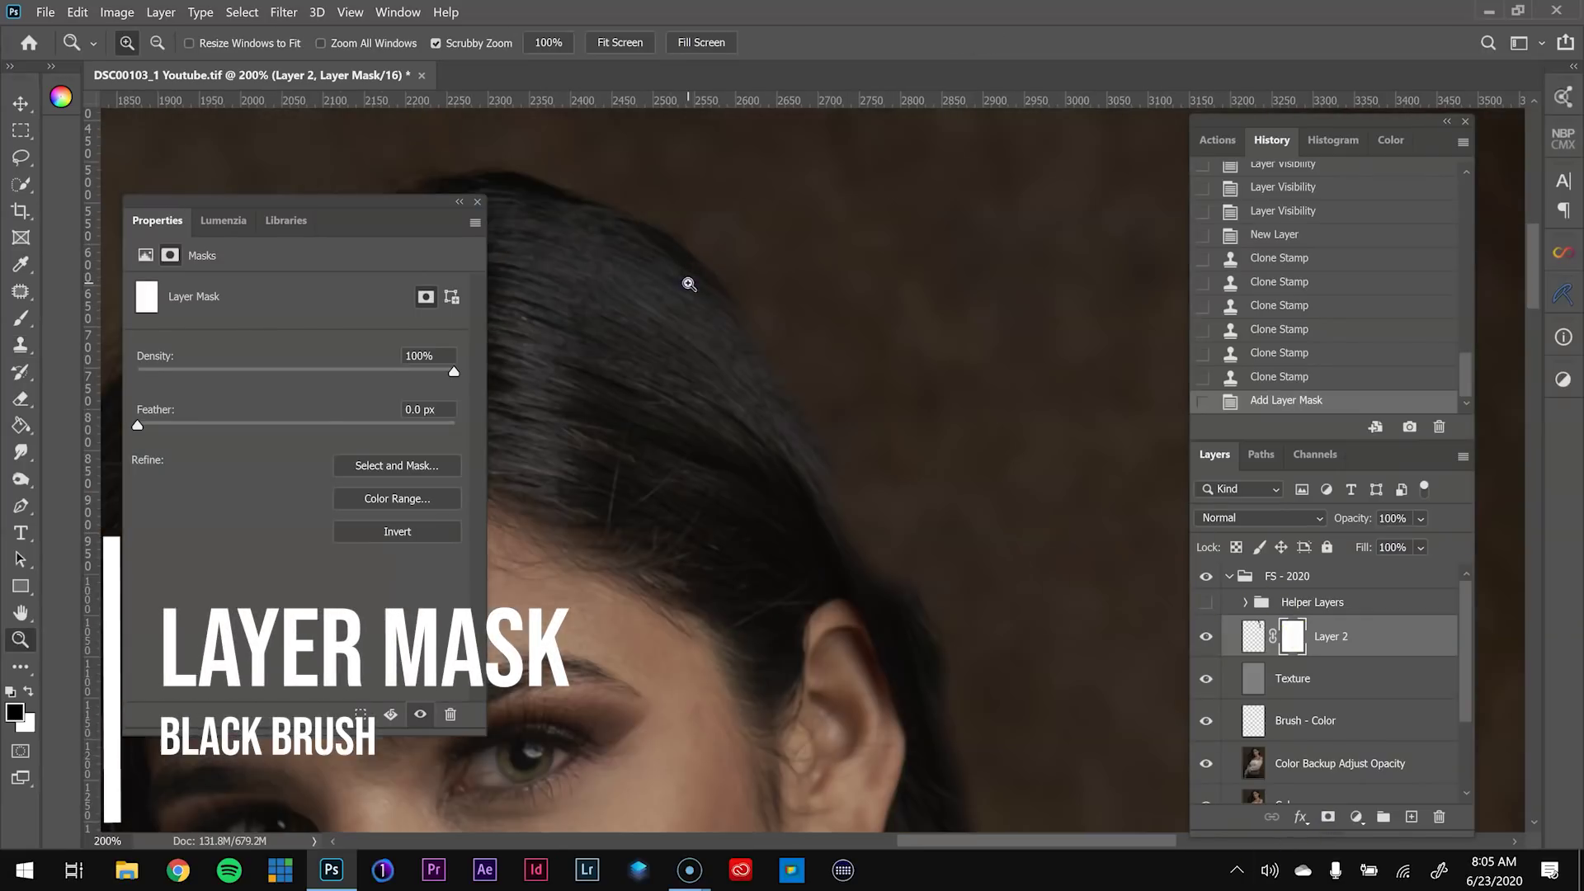
key("b")
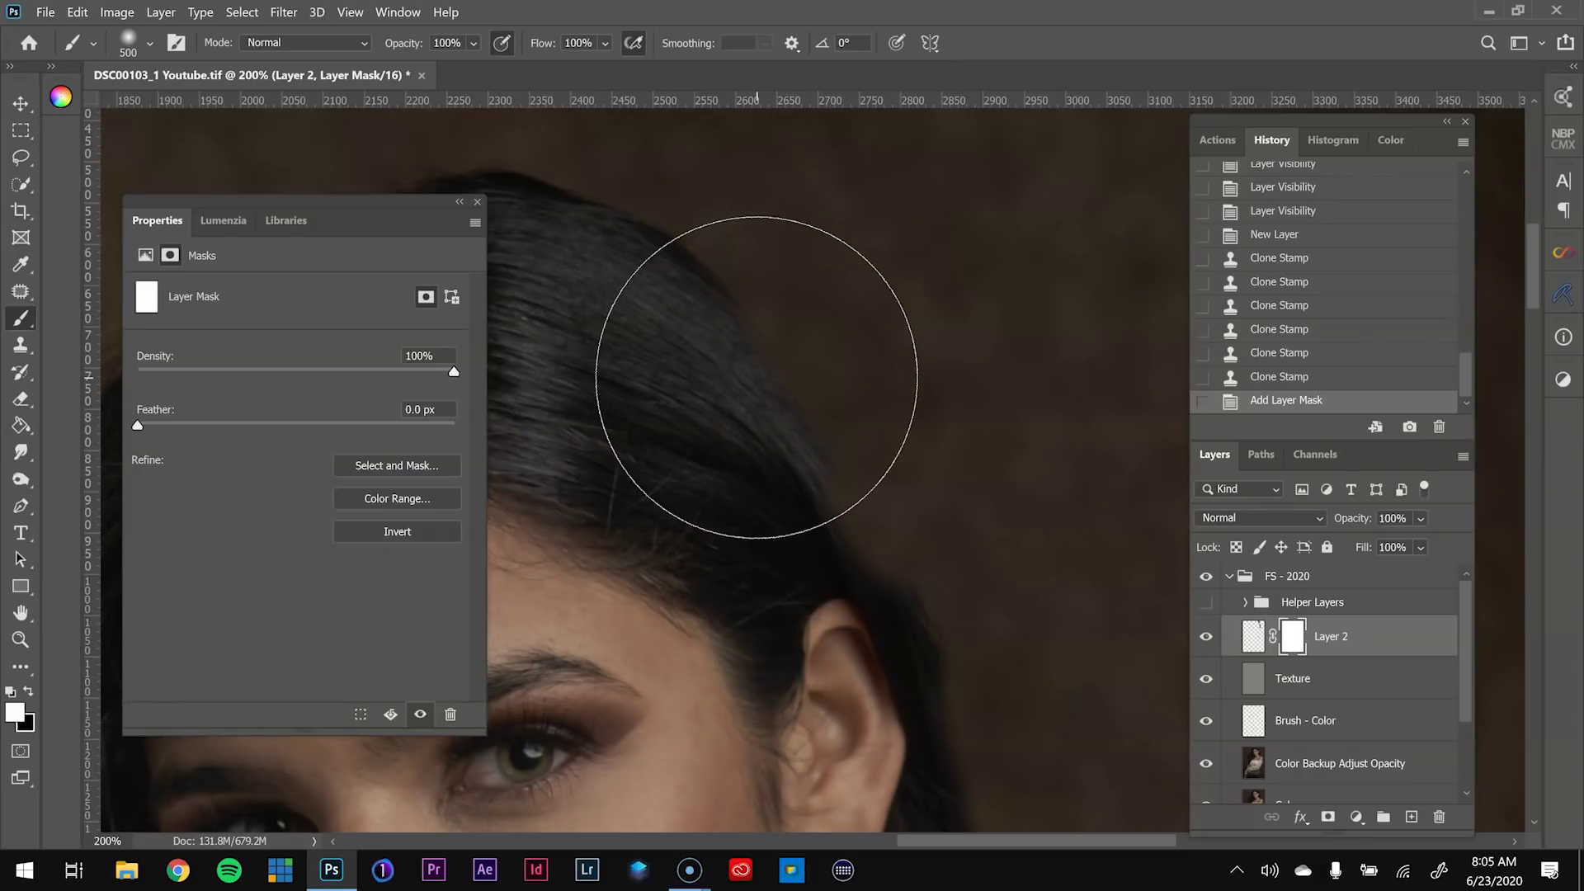
key("bracketleft")
key("bracketleft")
key("bracketleft")
key("bracketleft")
key("bracketleft")
key("bracketleft")
key("bracketleft")
key("bracketleft")
key("bracketleft")
key("bracketleft")
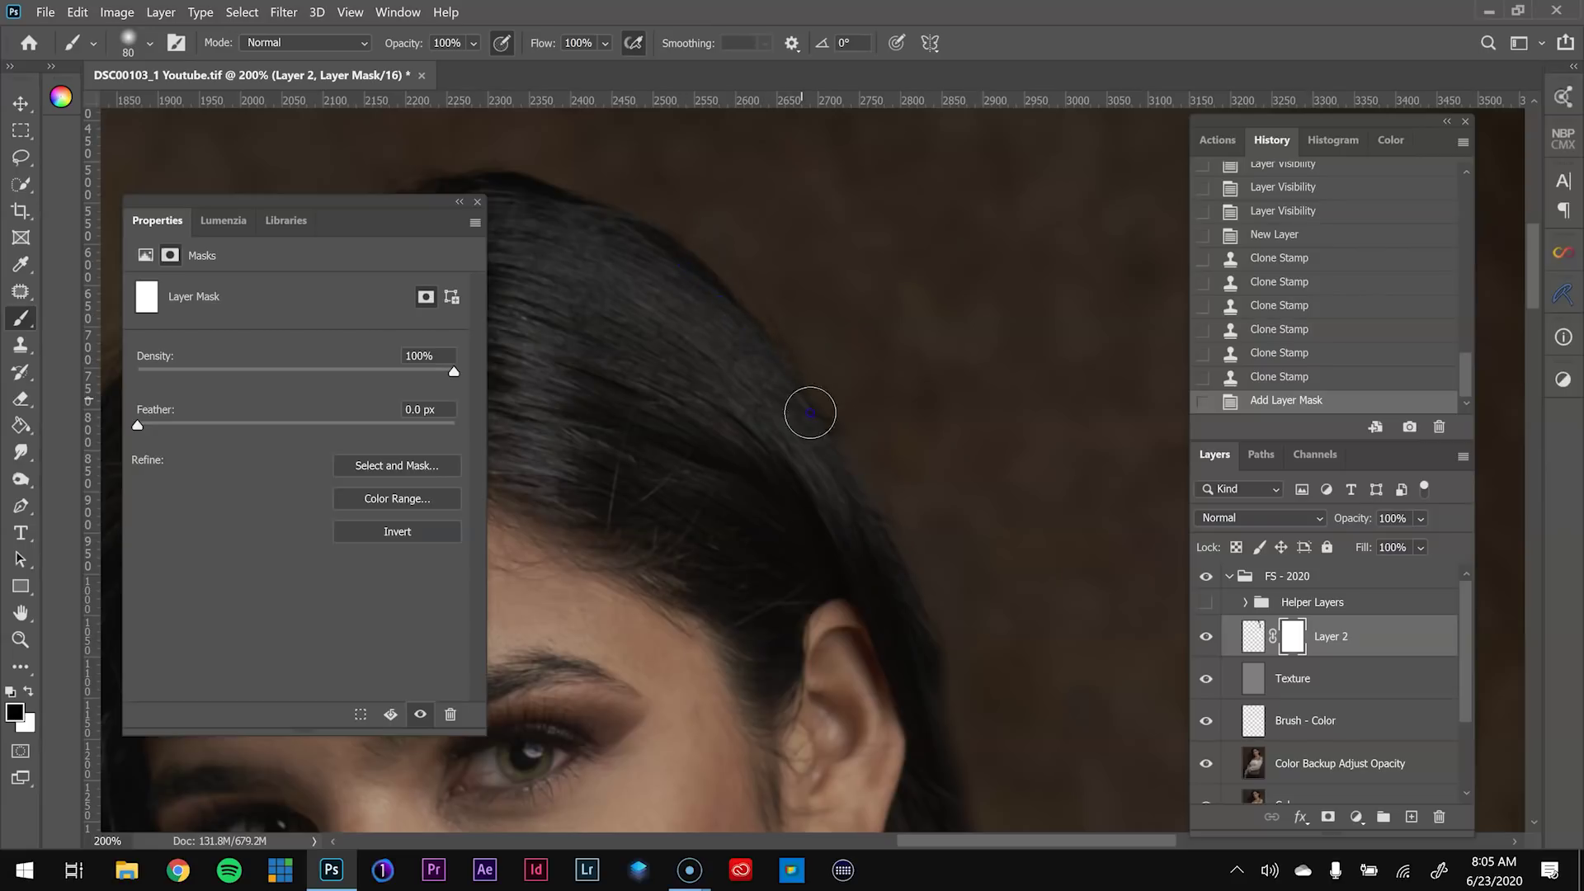
Paint black on Layer 2's mask to restore the hair edge from the crown down to the ear
left_click(802, 412)
mouse_move(879, 553)
left_mouse_down()
mouse_move(827, 453)
mouse_move(884, 548)
mouse_move(897, 641)
mouse_move(897, 610)
left_mouse_up()
left_click_drag(909, 625, 820, 453)
mouse_move(837, 533)
left_mouse_down()
mouse_move(846, 612)
mouse_move(805, 405)
mouse_move(654, 174)
mouse_move(806, 530)
mouse_move(810, 602)
left_mouse_up()
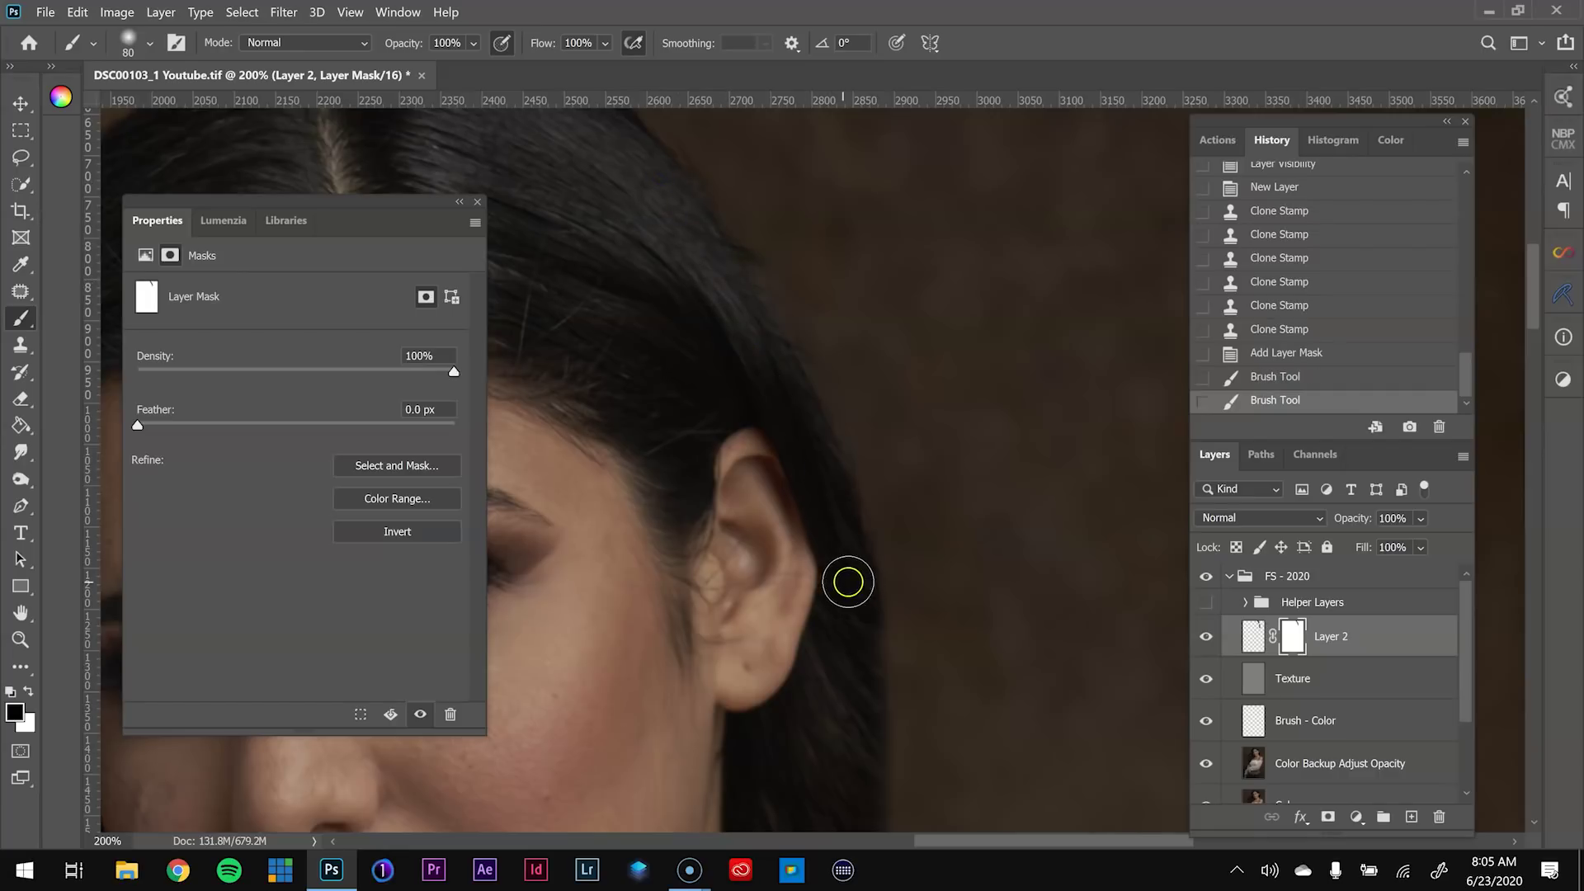
left_click_drag(823, 496, 799, 418)
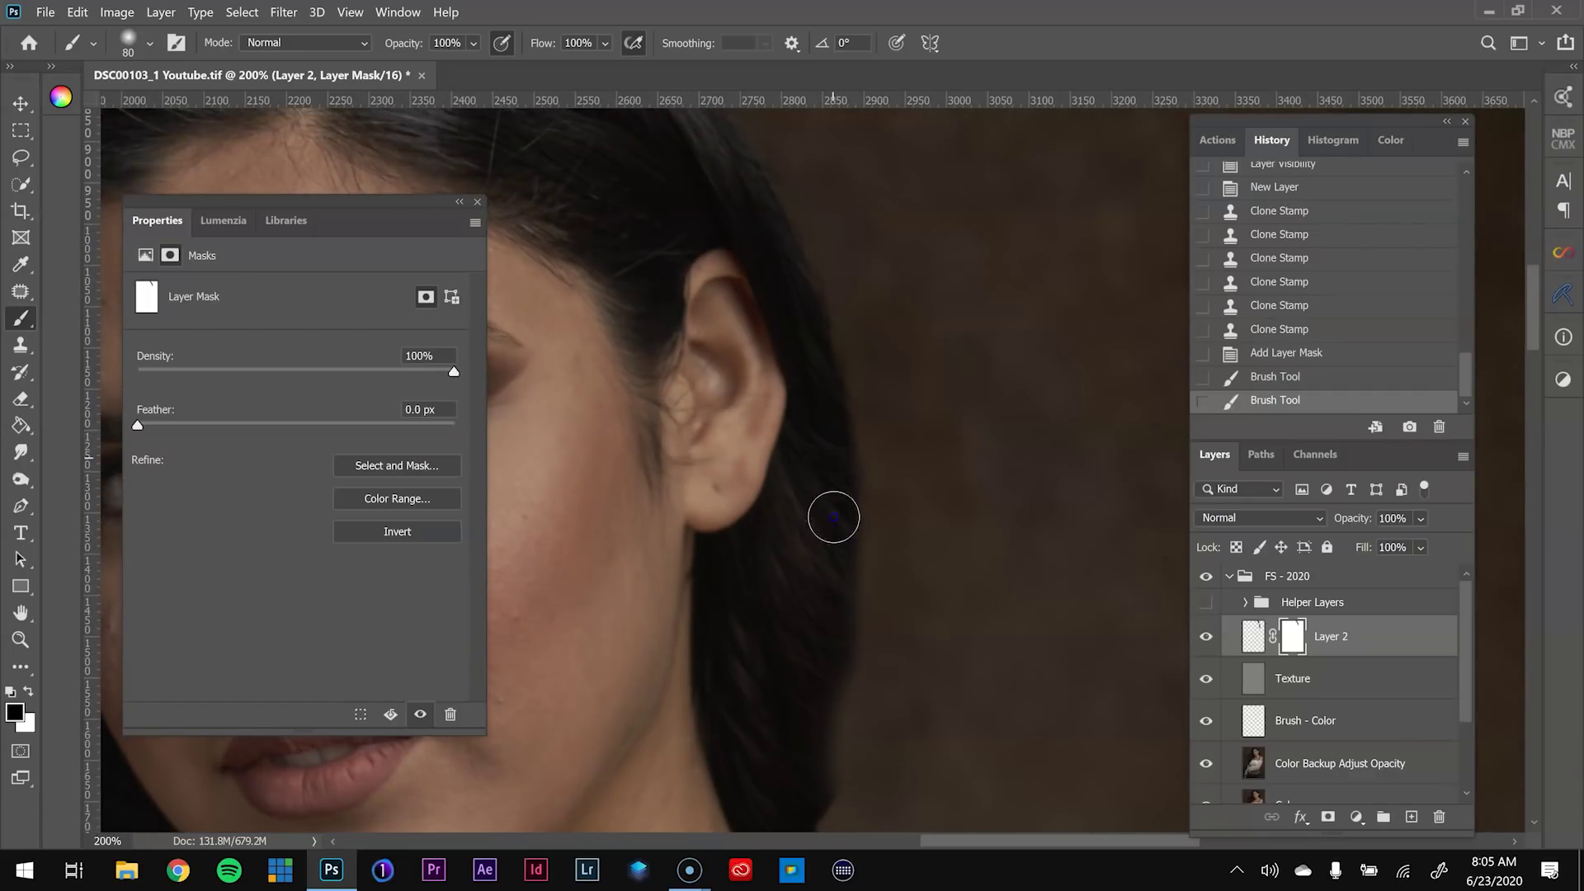
Paint black on the mask along the hair edge below the ear down to the hair tips
mouse_move(829, 595)
left_mouse_down()
mouse_move(800, 785)
mouse_move(817, 713)
left_mouse_up()
left_click_drag(838, 526, 845, 549)
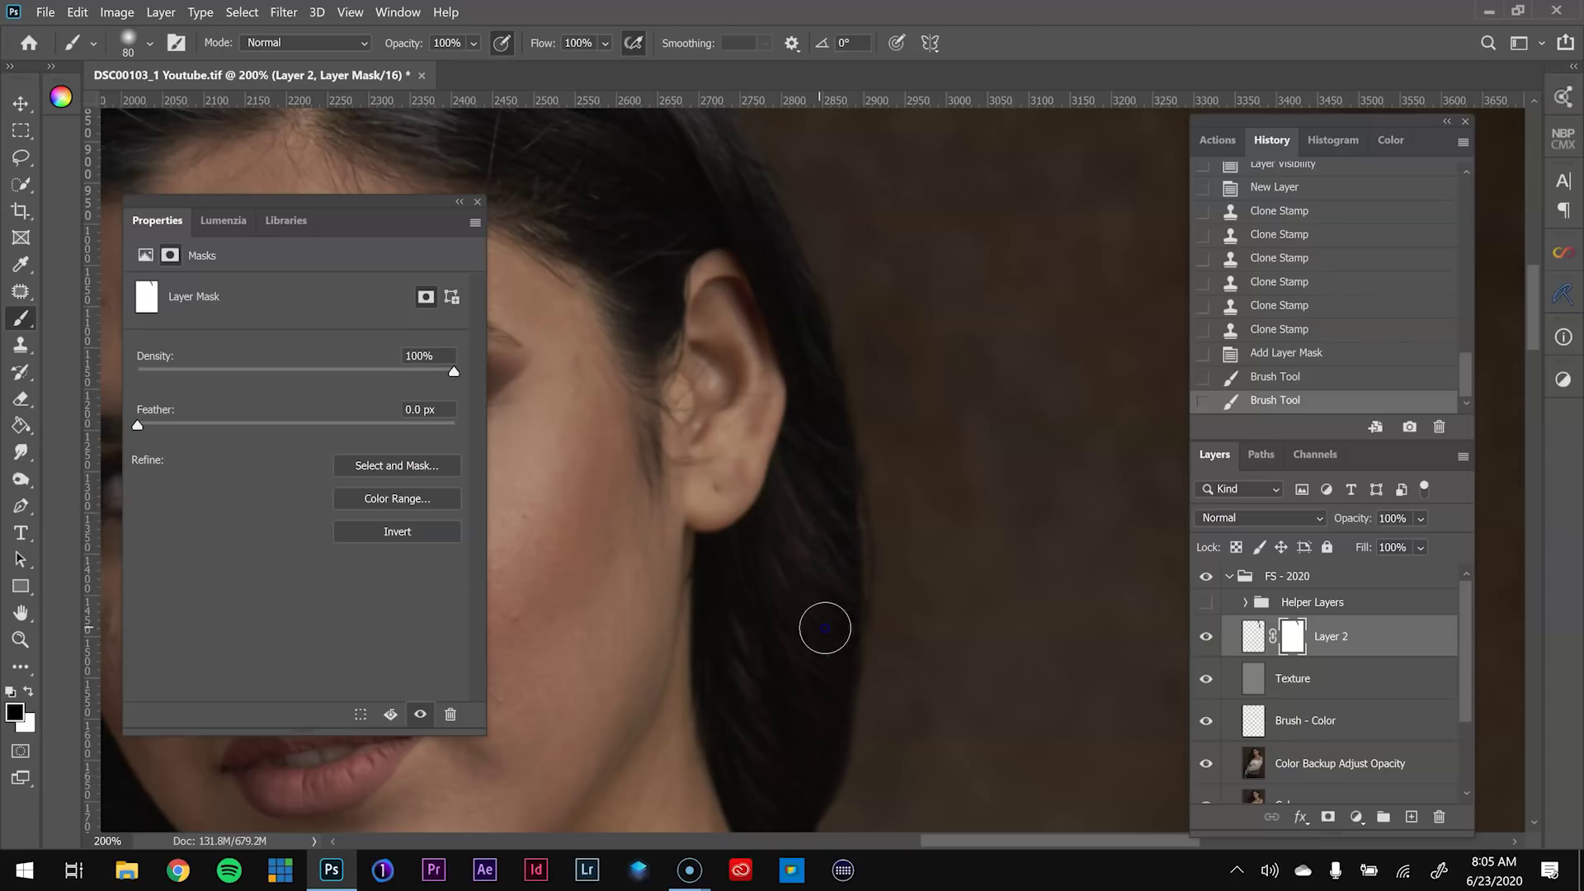
left_click_drag(828, 691, 823, 442)
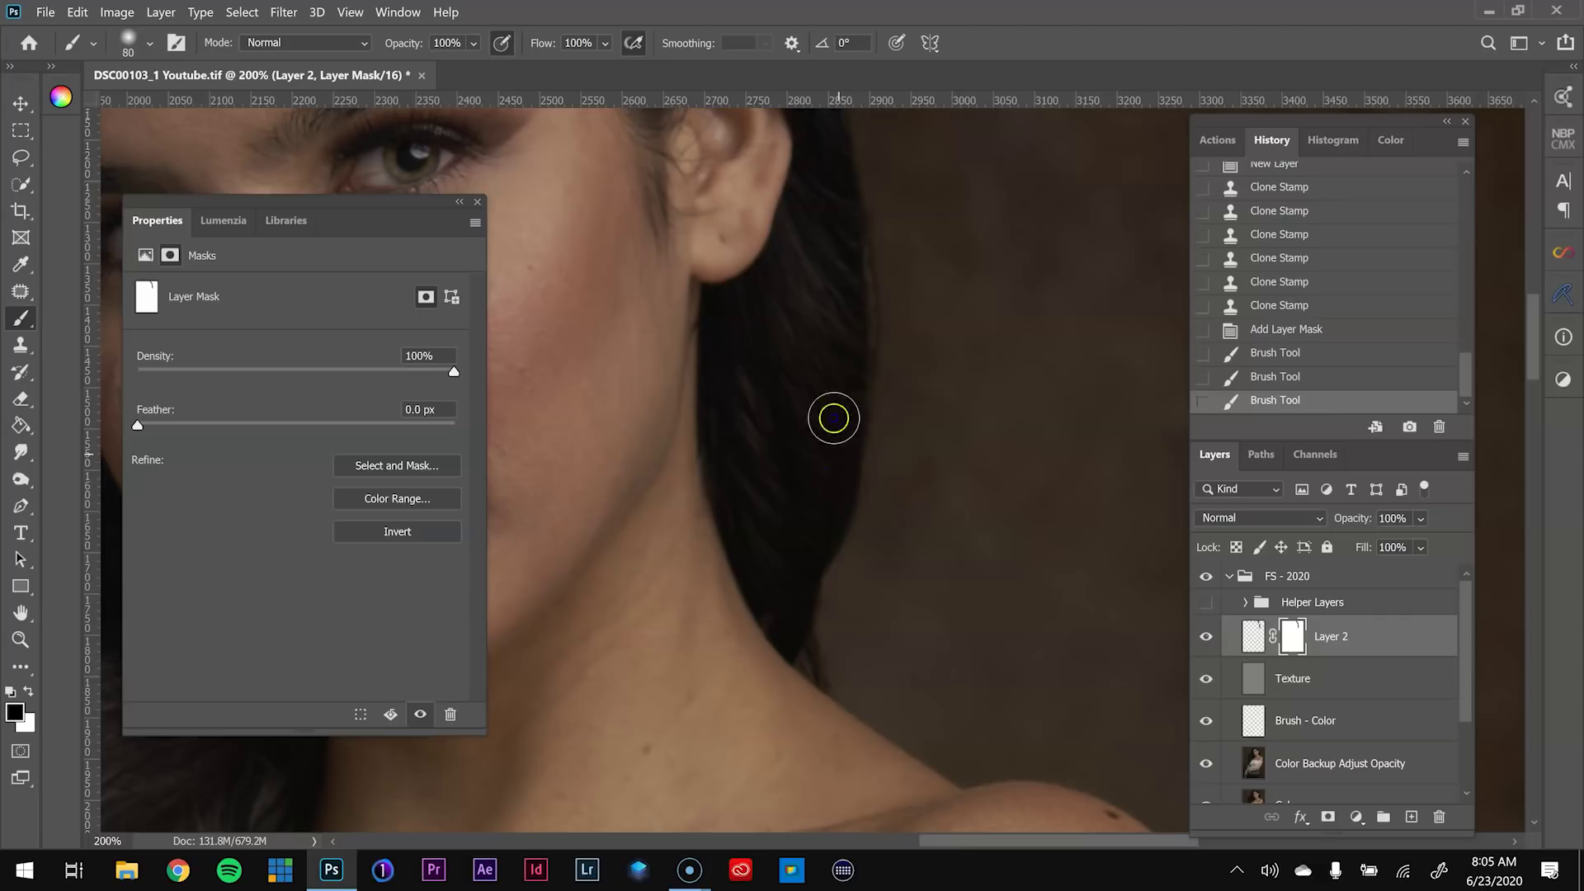
mouse_move(870, 538)
left_mouse_down()
mouse_move(875, 660)
mouse_move(827, 453)
left_mouse_up()
left_click_drag(853, 565, 816, 431)
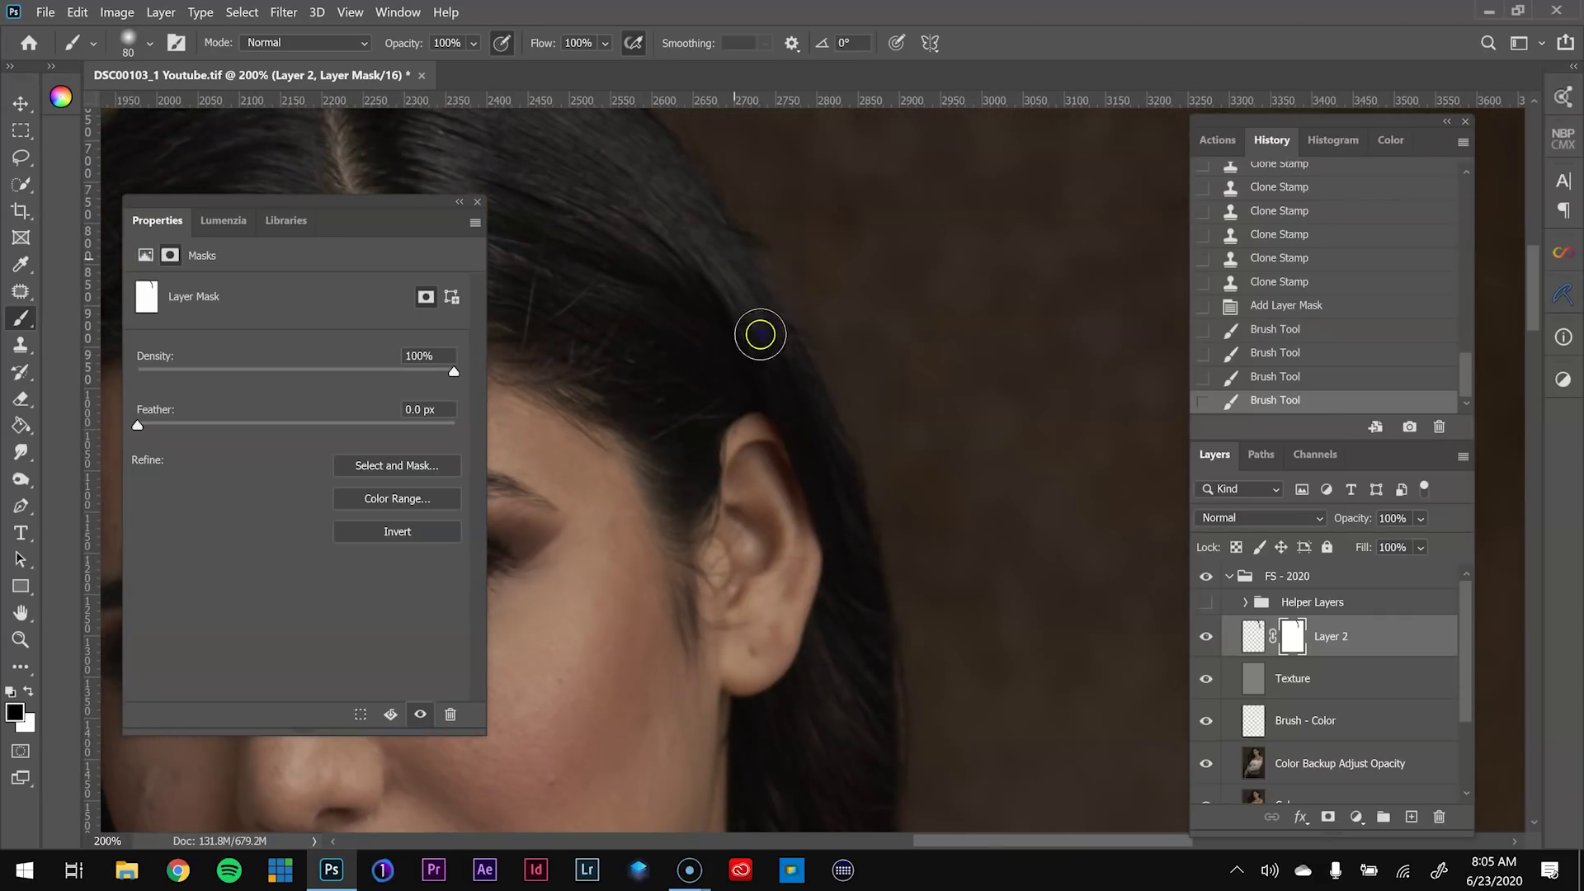
mouse_move(706, 232)
left_mouse_down()
mouse_move(866, 510)
mouse_move(877, 492)
mouse_move(838, 449)
left_mouse_up()
Swap the mask paint to white, touch up the hair edge with a smaller brush, and compare Layer 2 hidden and shown
key("x")
mouse_move(932, 470)
left_mouse_down()
mouse_move(948, 495)
mouse_move(903, 512)
left_mouse_up()
key("bracketleft")
key("bracketleft")
key("bracketleft")
key("bracketleft")
left_click(1206, 638)
left_click(1207, 637)
left_click(1206, 637)
Try to clone backdrop over the soft edge beside the wavy hair on Layer 2
mouse_move(578, 569)
left_mouse_down()
mouse_move(952, 402)
mouse_move(786, 411)
left_mouse_up()
key("alt+s")
key("Escape")
key("s")
left_click(716, 181, "alt")
left_click_drag(773, 572, 680, 520)
key("ctrl+z")
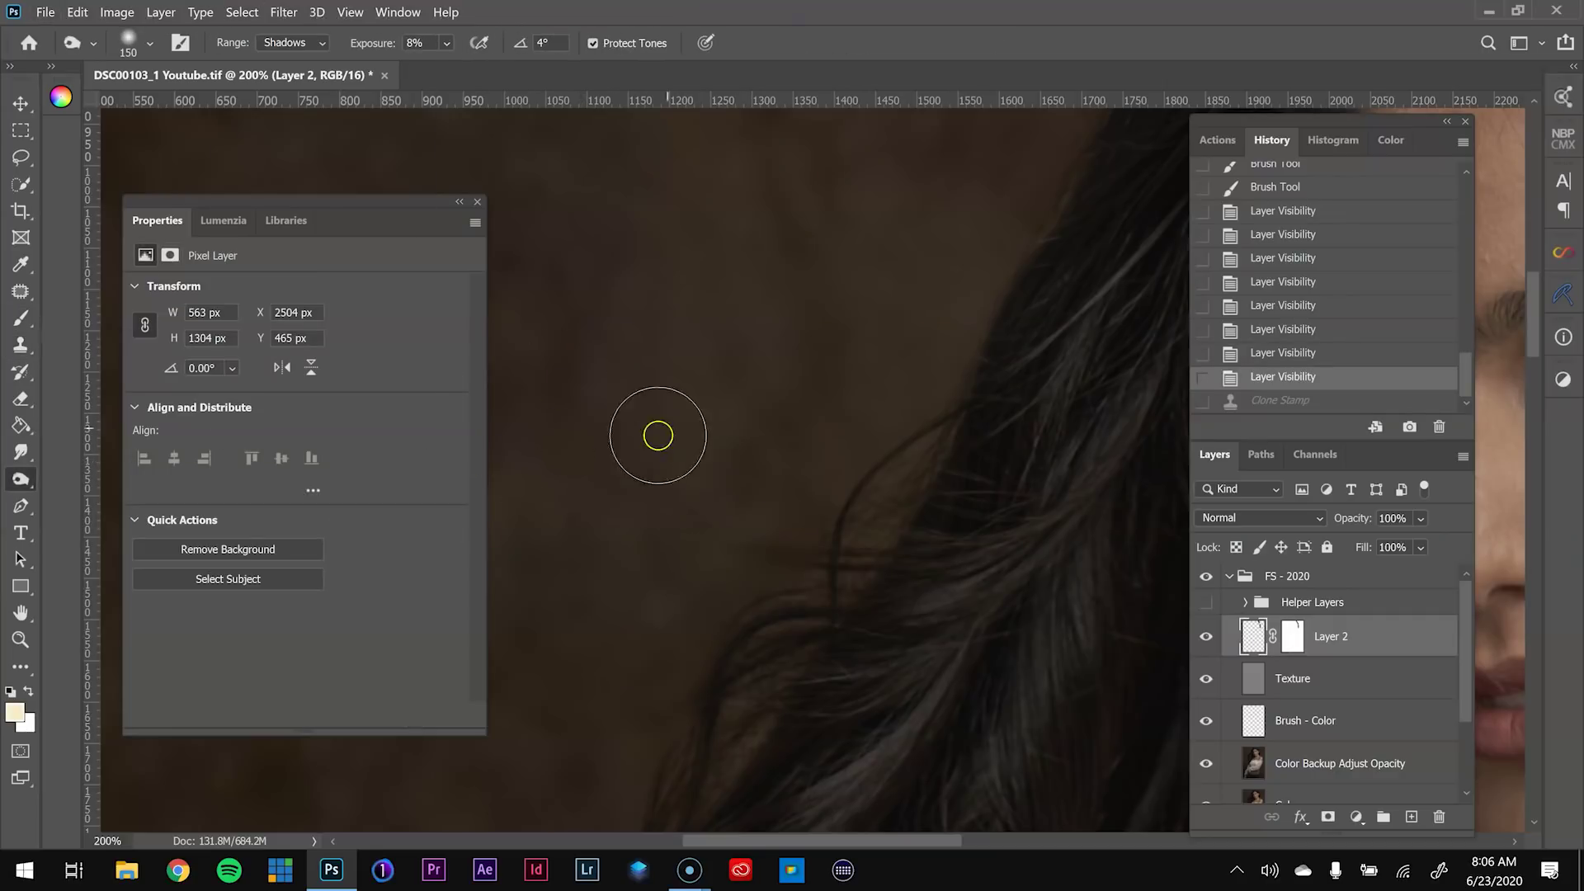
Resample the backdrop, clone it along the outer edge of the wavy hair, and compare Layer 2 hidden and shown
left_click(638, 417, "alt")
left_click_drag(764, 520, 639, 620)
mouse_move(709, 767)
left_mouse_down()
mouse_move(951, 283)
mouse_move(704, 792)
left_mouse_up()
key("o")
key("s")
mouse_move(835, 360)
left_mouse_down()
mouse_move(706, 454)
mouse_move(615, 644)
left_mouse_up()
left_click(1206, 637)
left_click(1206, 637)
Paint black with a 150 px brush on Layer 2's mask to bring back the outer strands of the wavy hair
left_click(1293, 636)
key("b")
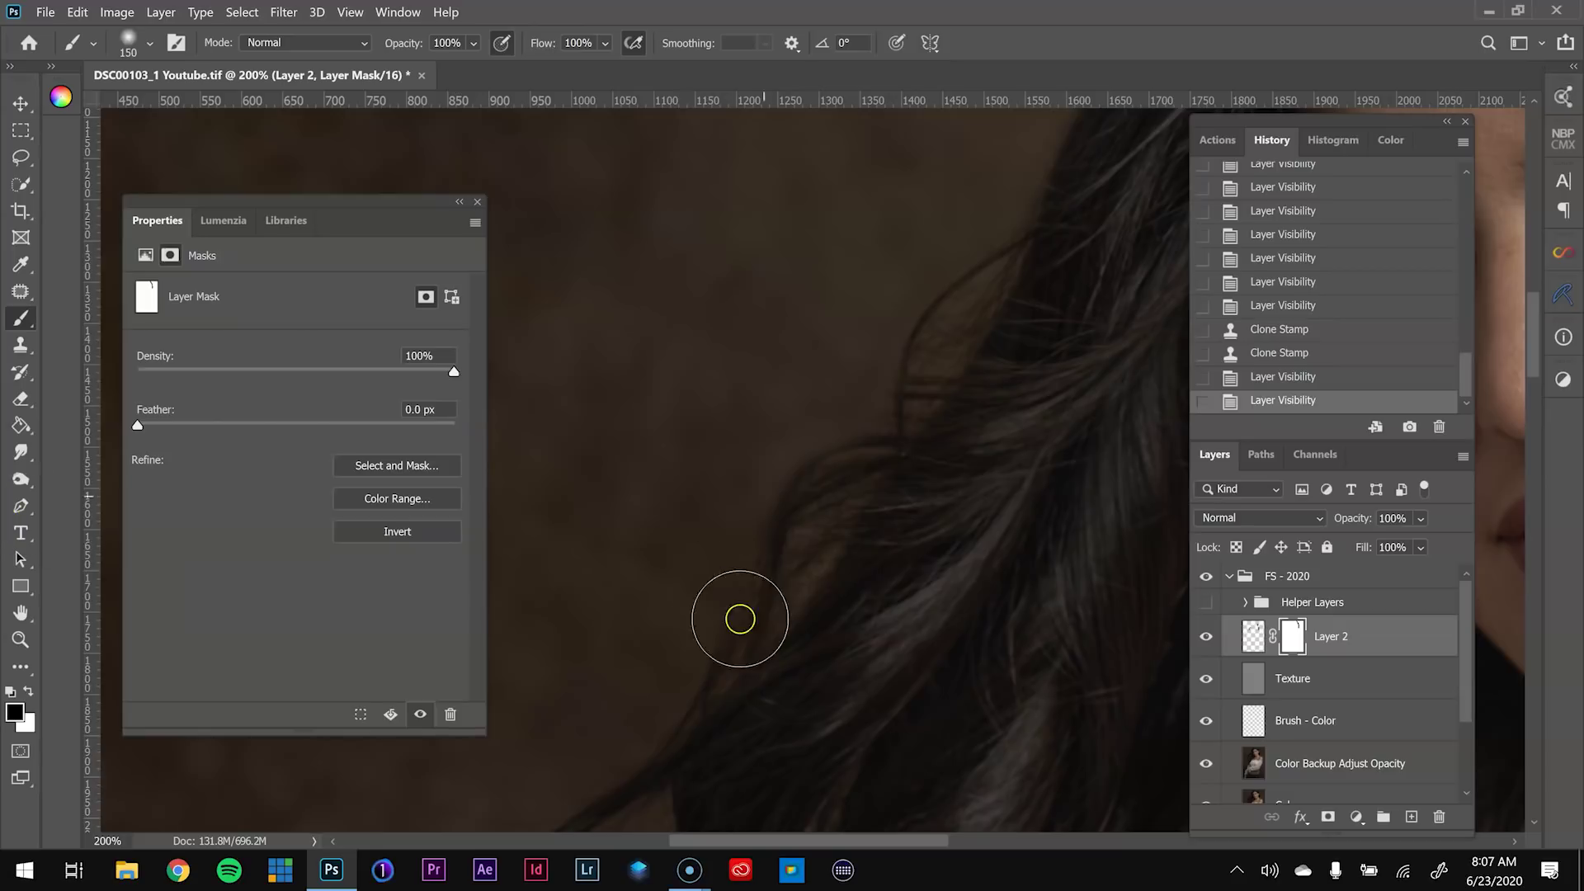
left_click_drag(764, 576, 995, 343)
key("ctrl+z")
left_click_drag(905, 428, 916, 452)
key("ctrl+minus")
key("ctrl+plus")
mouse_move(994, 284)
left_mouse_down()
mouse_move(1029, 234)
mouse_move(906, 258)
mouse_move(899, 479)
left_mouse_up()
Compare the portrait with the FS - 2020 group hidden and shown
key("ctrl+minus")
key("ctrl+minus")
key("ctrl+minus")
key("z")
left_click(843, 347)
left_click(1206, 577)
left_click(1206, 577)
Compare the hair edge around the ear with Layer 2 hidden and shown, and review the whole portrait
left_click(1114, 512)
left_click(1131, 647)
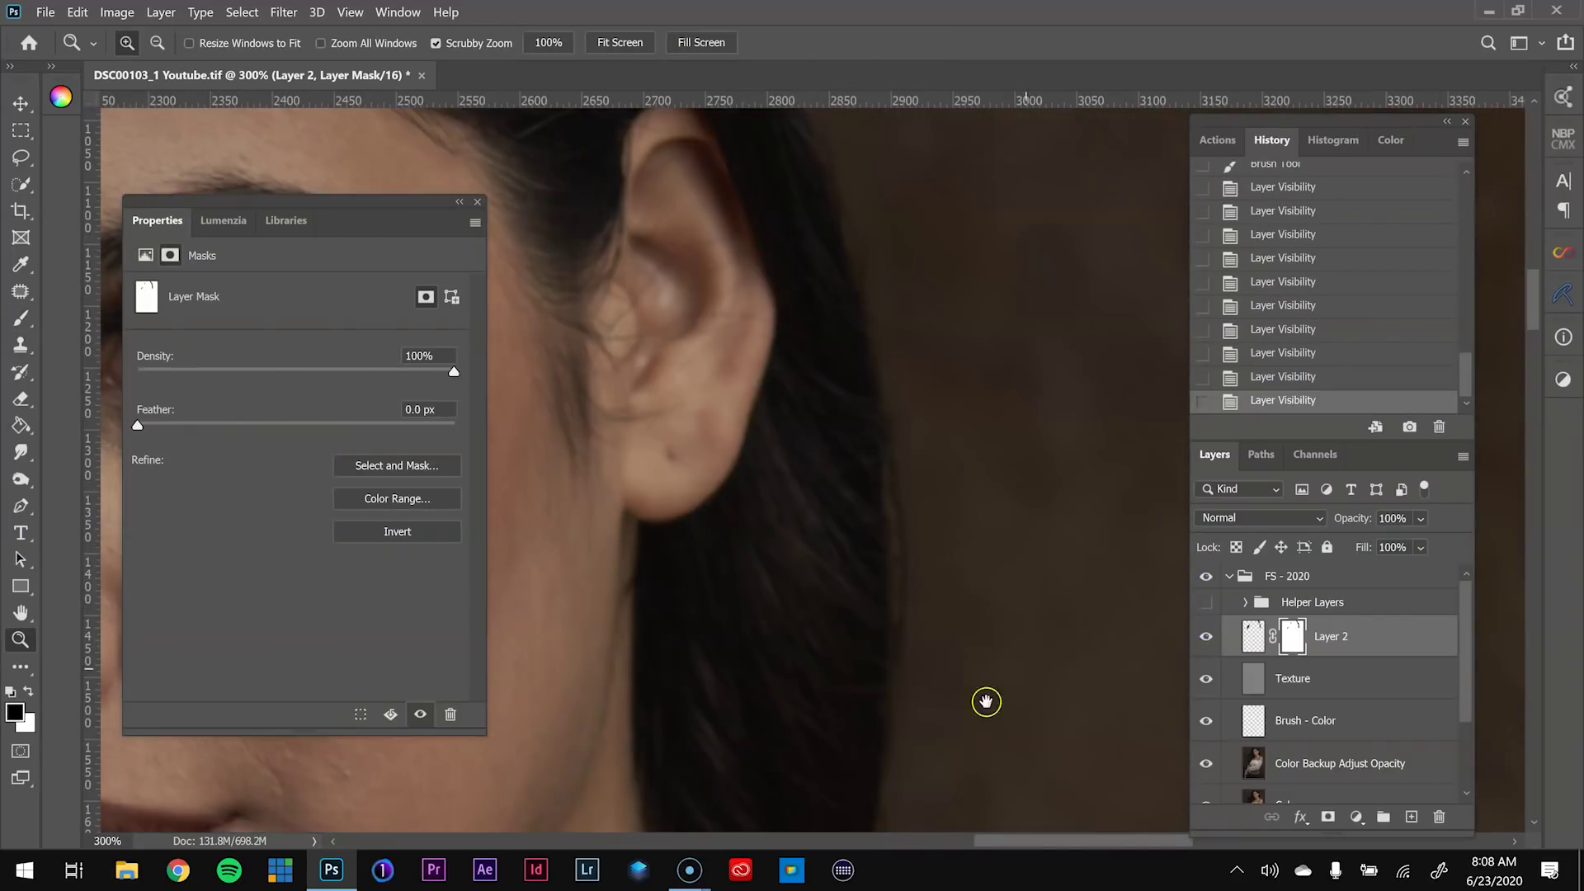
left_click_drag(973, 371, 982, 693)
left_click(1202, 637)
key("ctrl+minus")
left_click(1206, 638)
key("ctrl+minus")
key("ctrl+minus")
key("ctrl+minus")
key("ctrl+minus")
key("ctrl+minus")
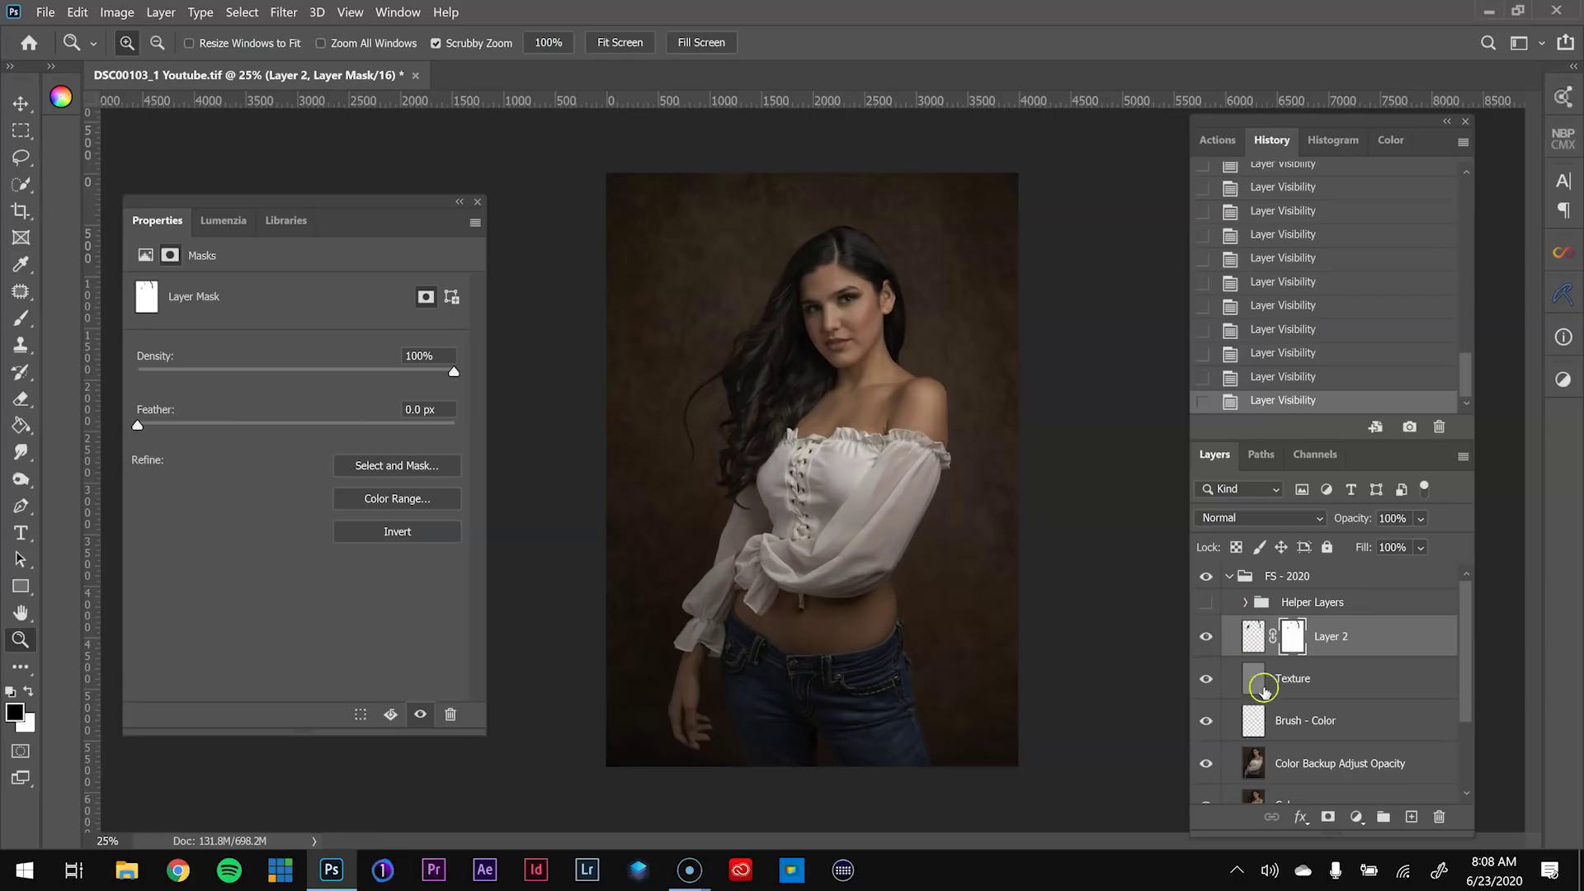
Make Texture the active layer and activate the Clone Stamp tool
left_click(1285, 769)
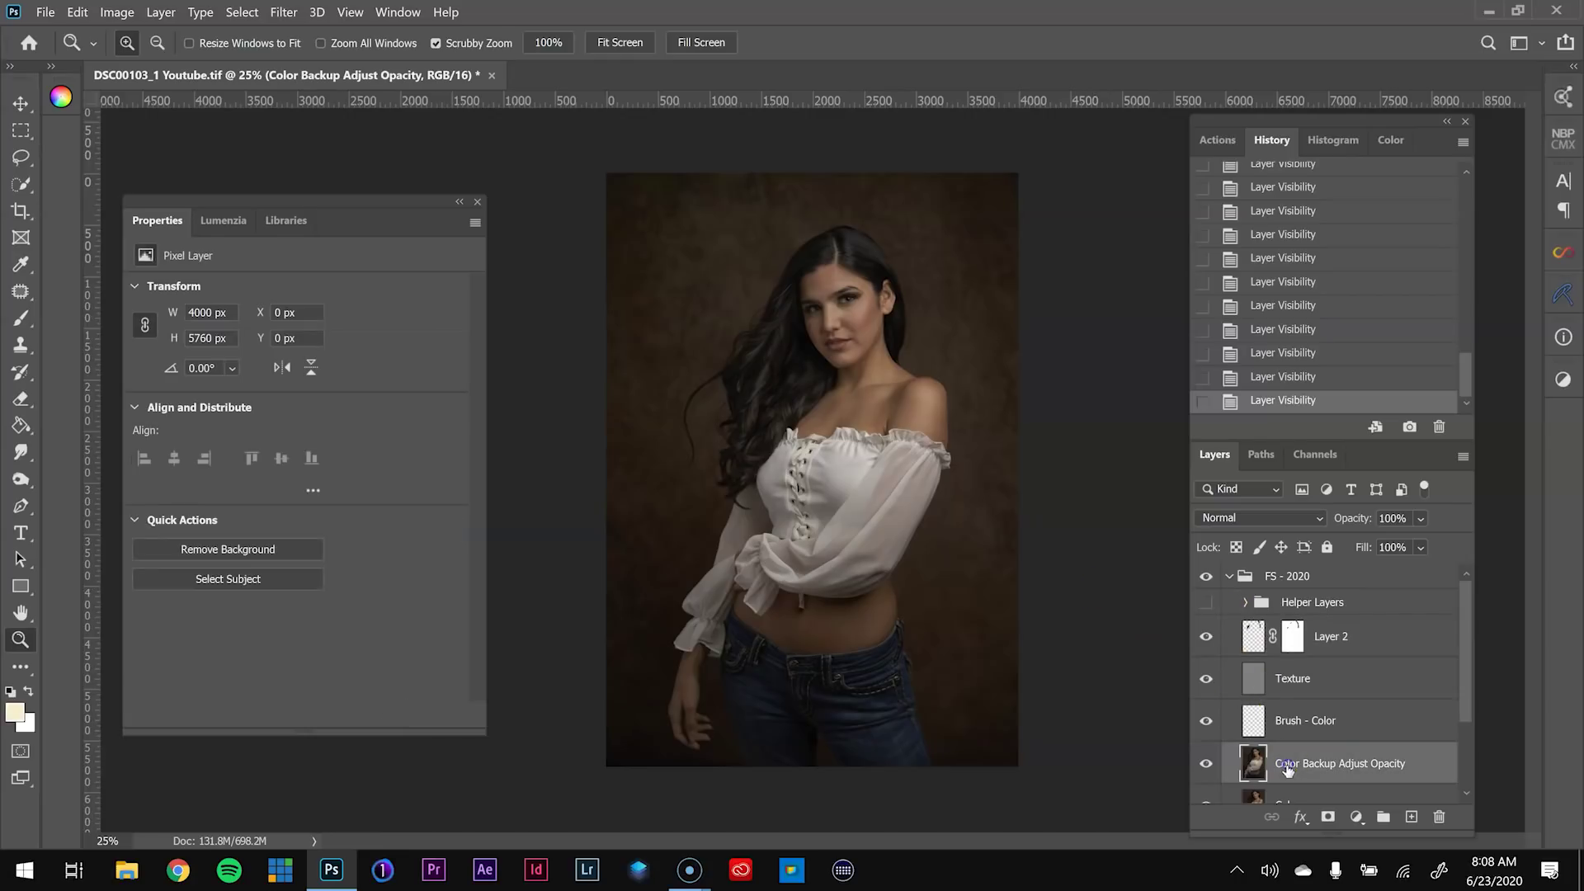
left_click(1296, 683)
left_click(23, 342)
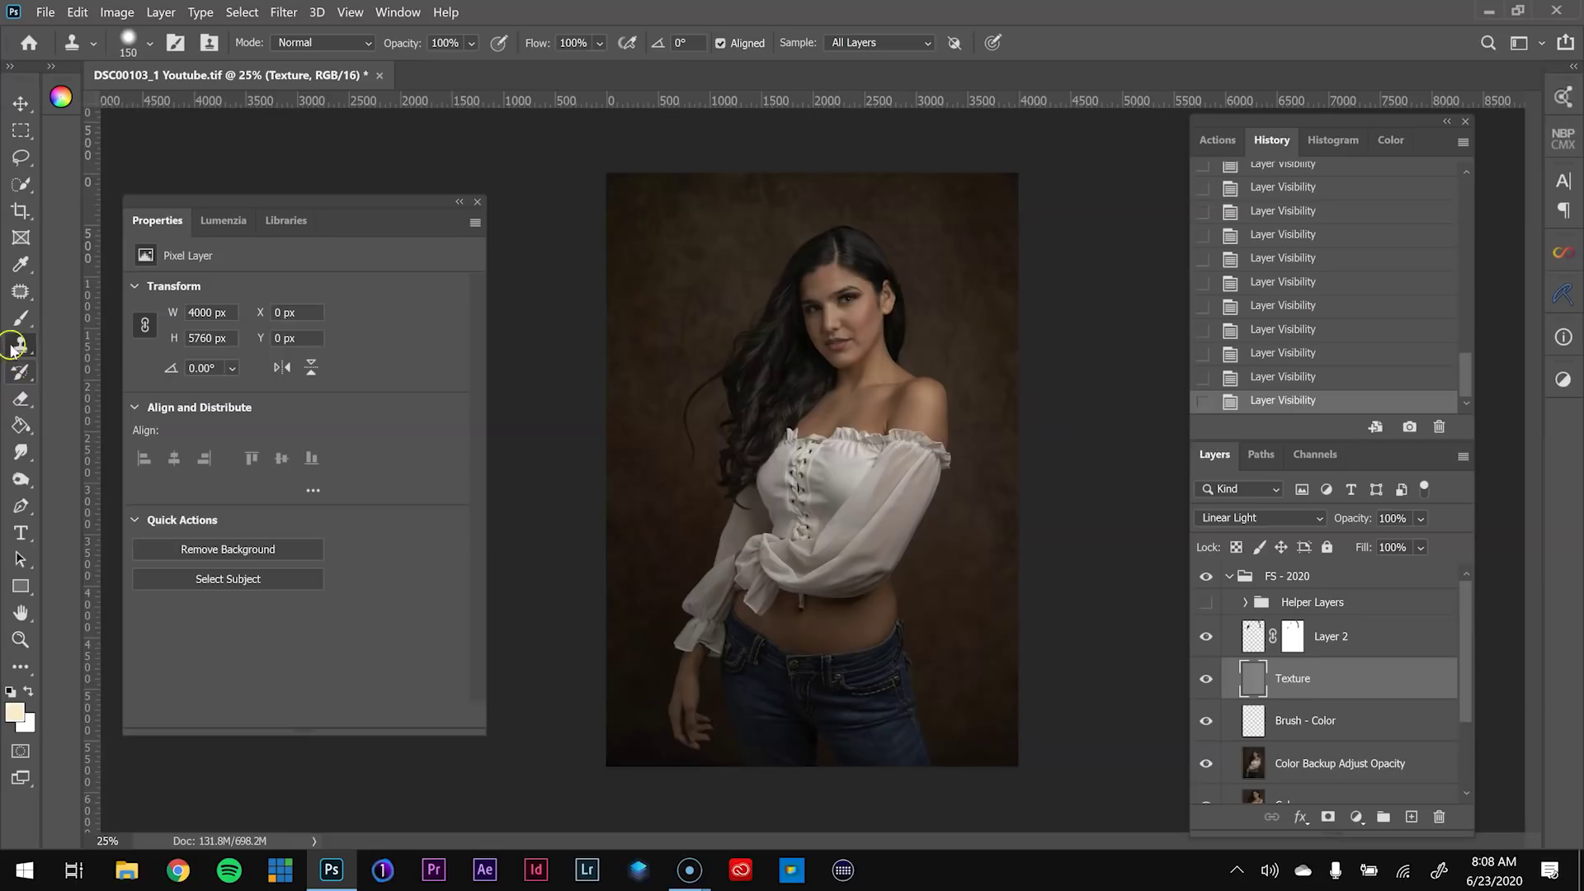
Set the Clone Stamp to sample only the current layer and reduce its brush to 20 px for work on the forehead
left_click(897, 42)
left_click(858, 53)
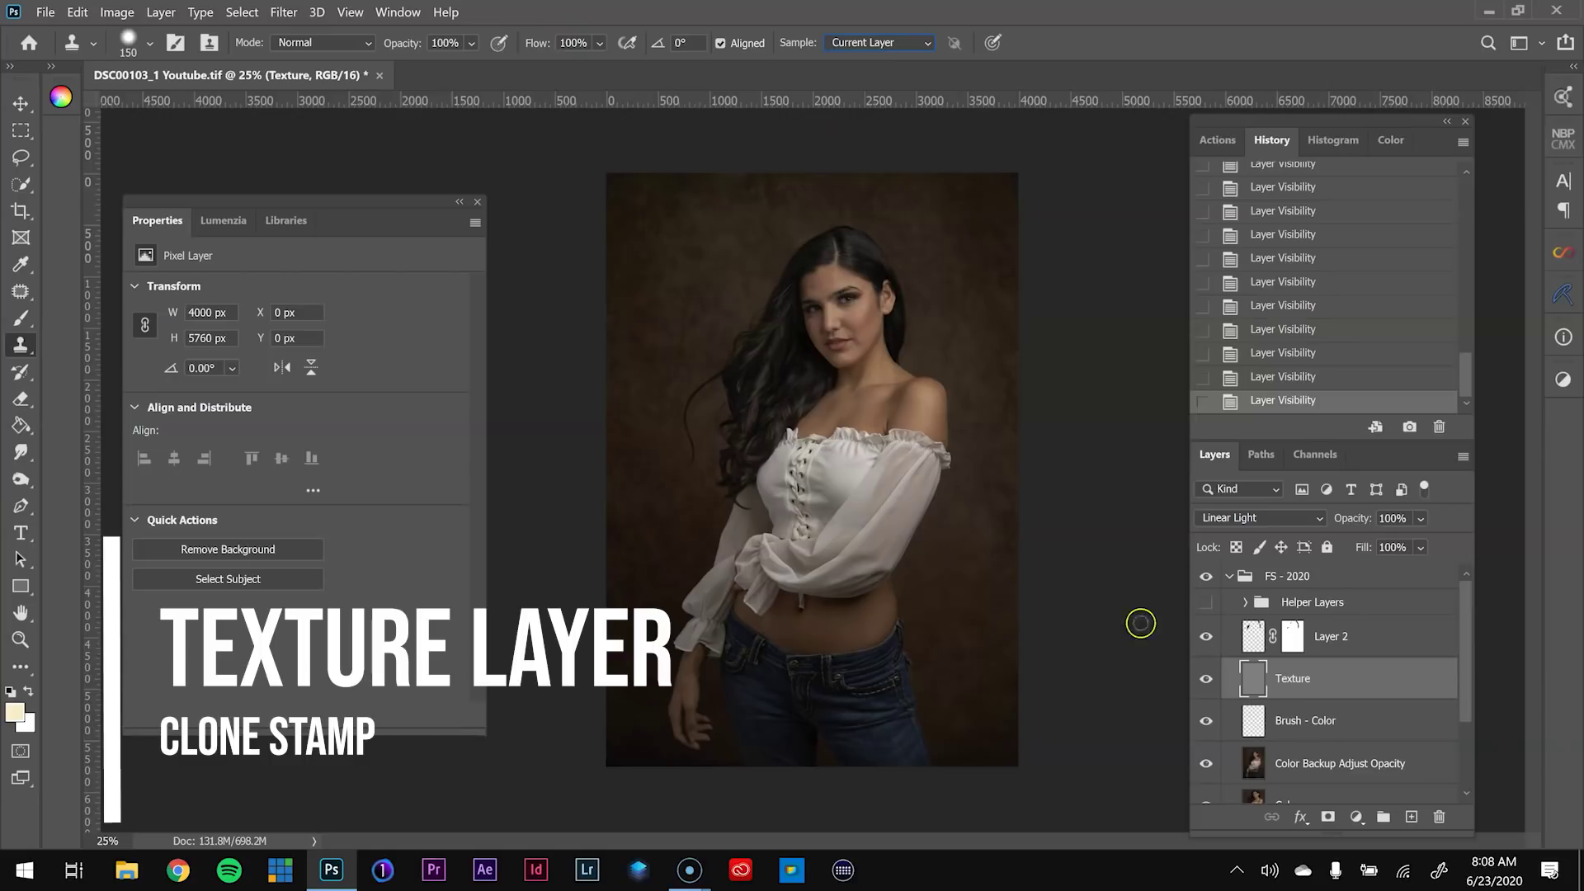
left_click(20, 640)
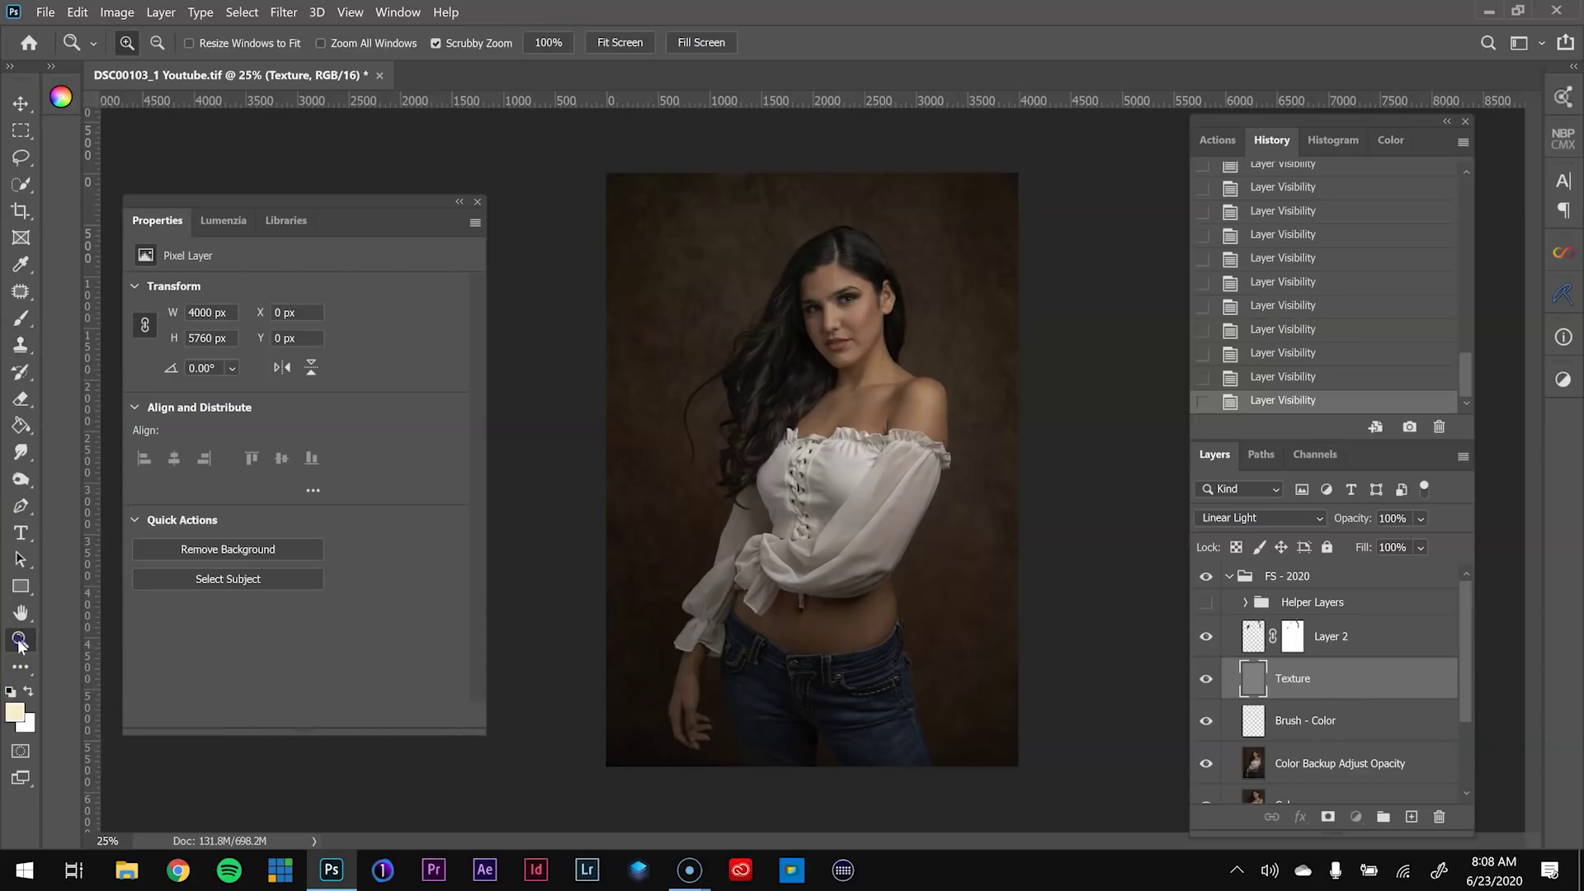
mouse_move(869, 359)
left_mouse_down()
mouse_move(858, 313)
mouse_move(759, 251)
mouse_move(735, 257)
mouse_move(898, 541)
left_mouse_up()
key("s")
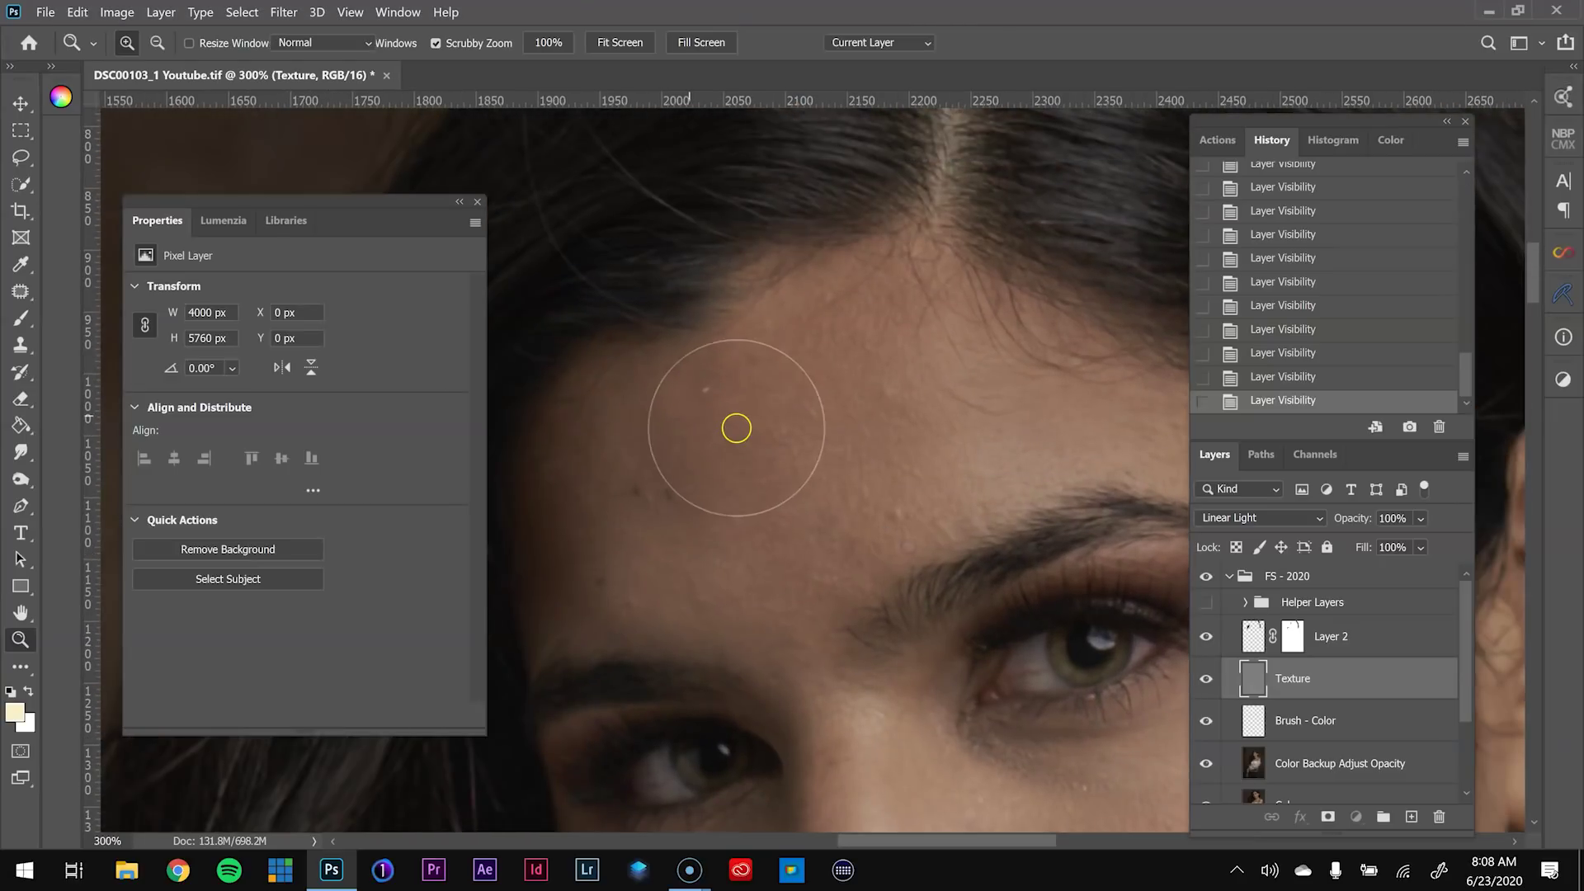
key("bracketleft")
key("bracketleft")
key("bracketleft")
key("bracketleft")
key("bracketleft")
key("bracketleft")
key("bracketleft")
key("bracketleft")
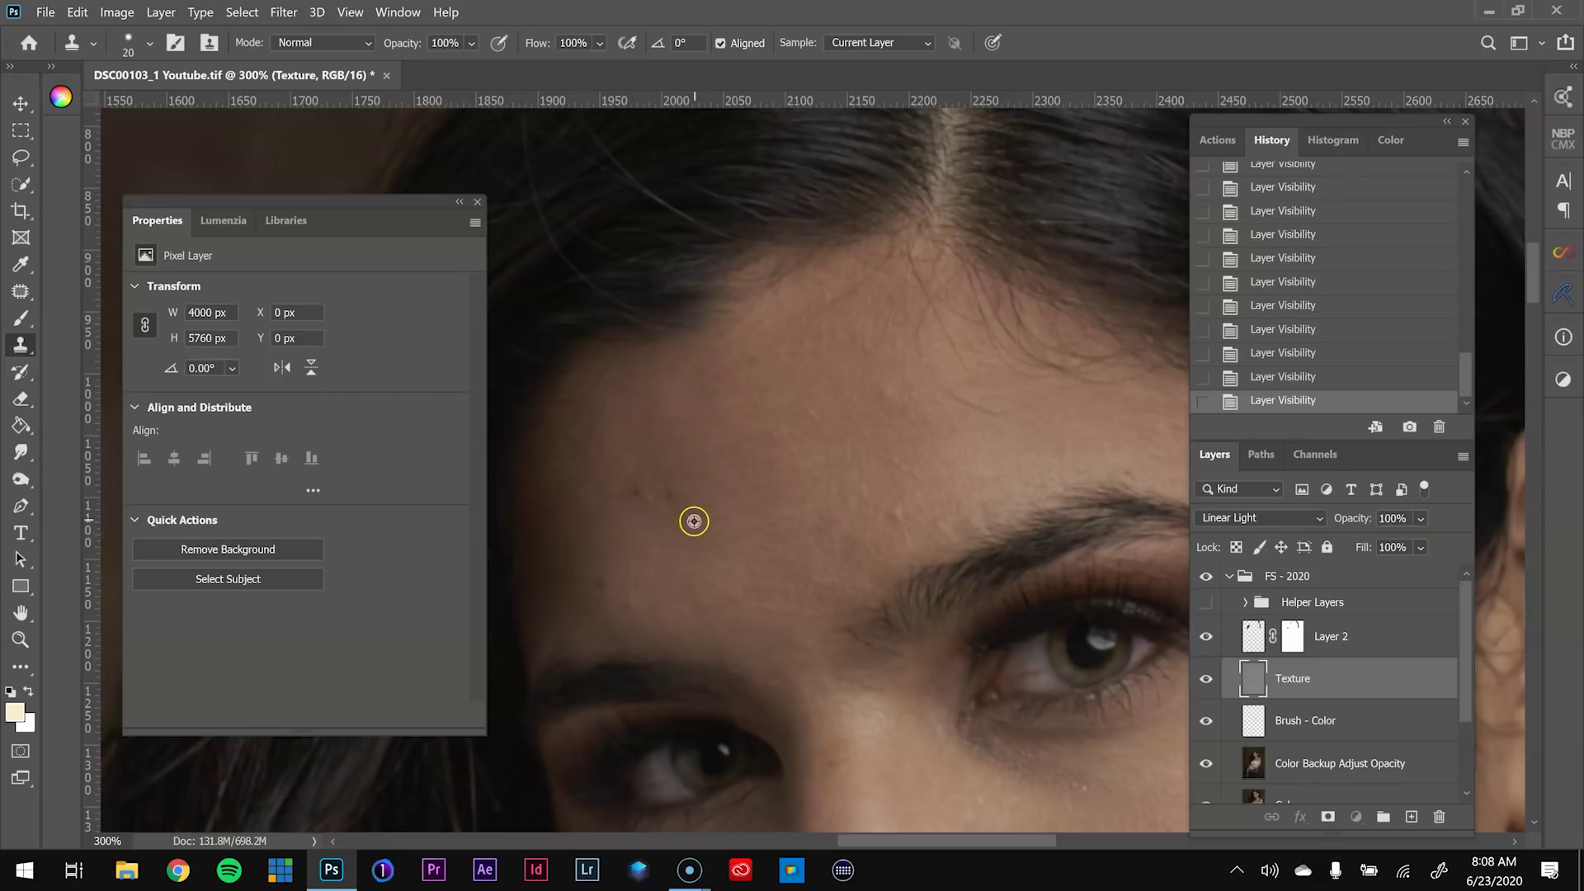
Clone clean skin texture over the dark spots and small bumps across the forehead with the 20 px brush
left_click(636, 506)
left_click(633, 488)
left_click(661, 567)
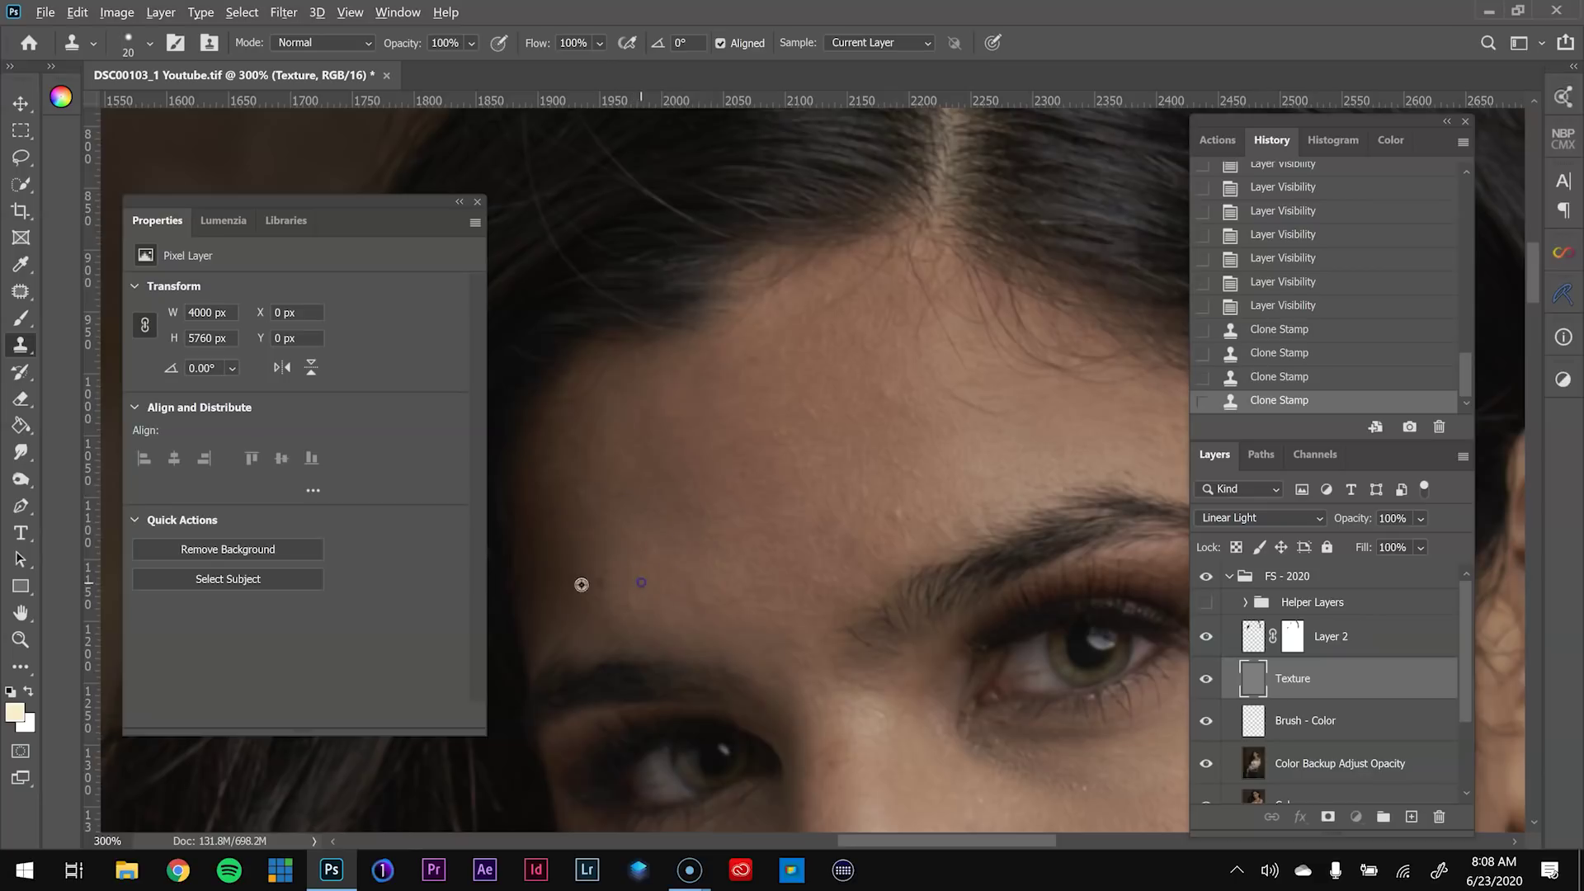
left_click(598, 583, "alt")
left_click(669, 589)
left_click(626, 608)
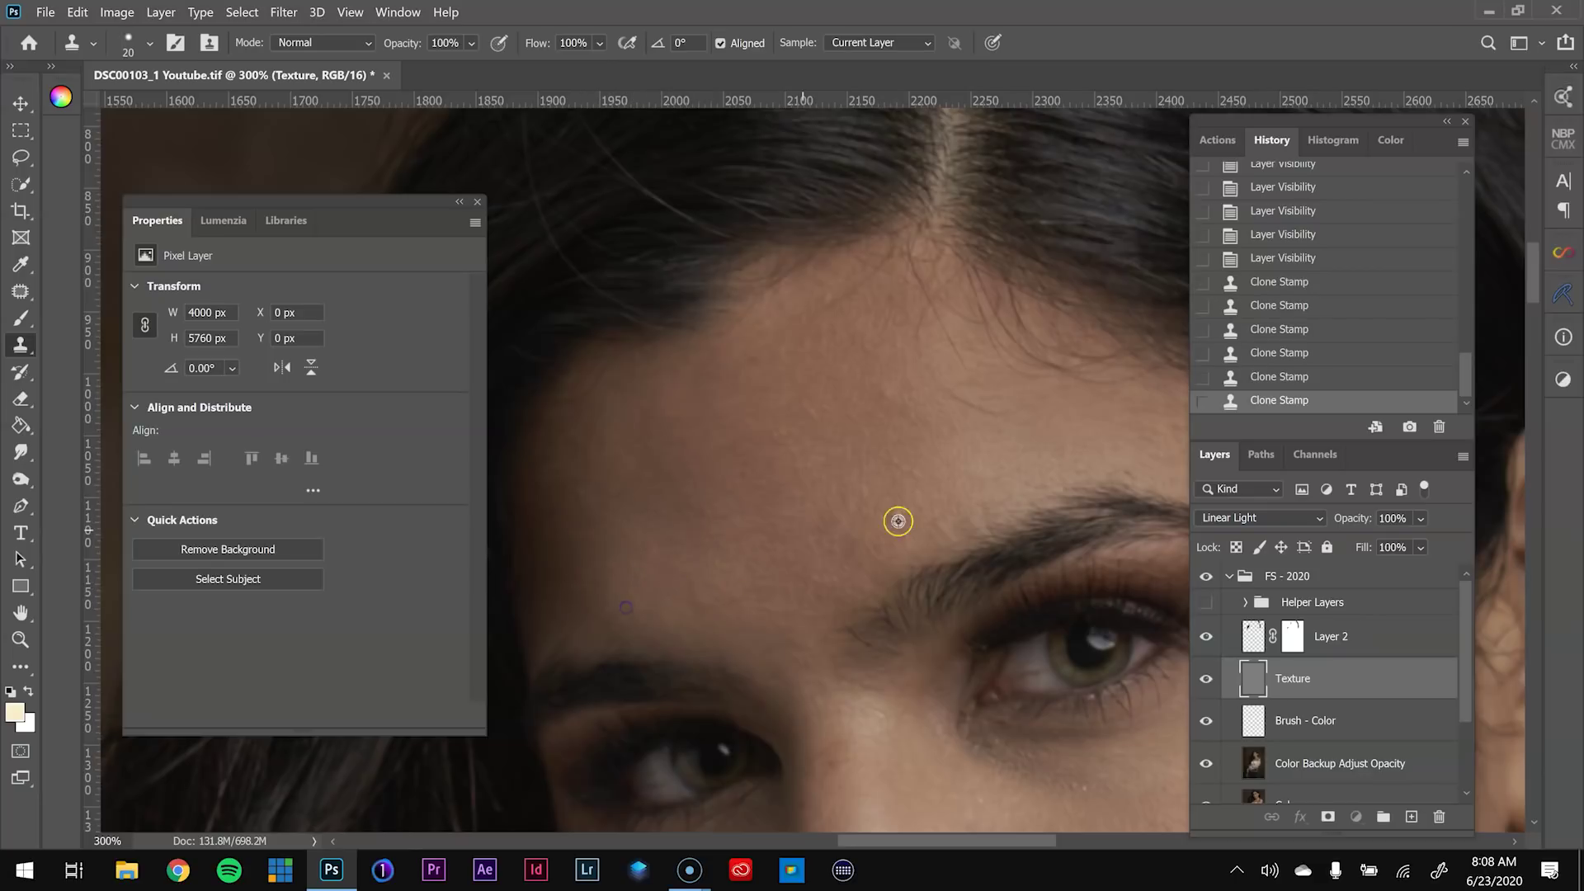
left_click(891, 513)
left_click(855, 412, "alt")
left_click(895, 465)
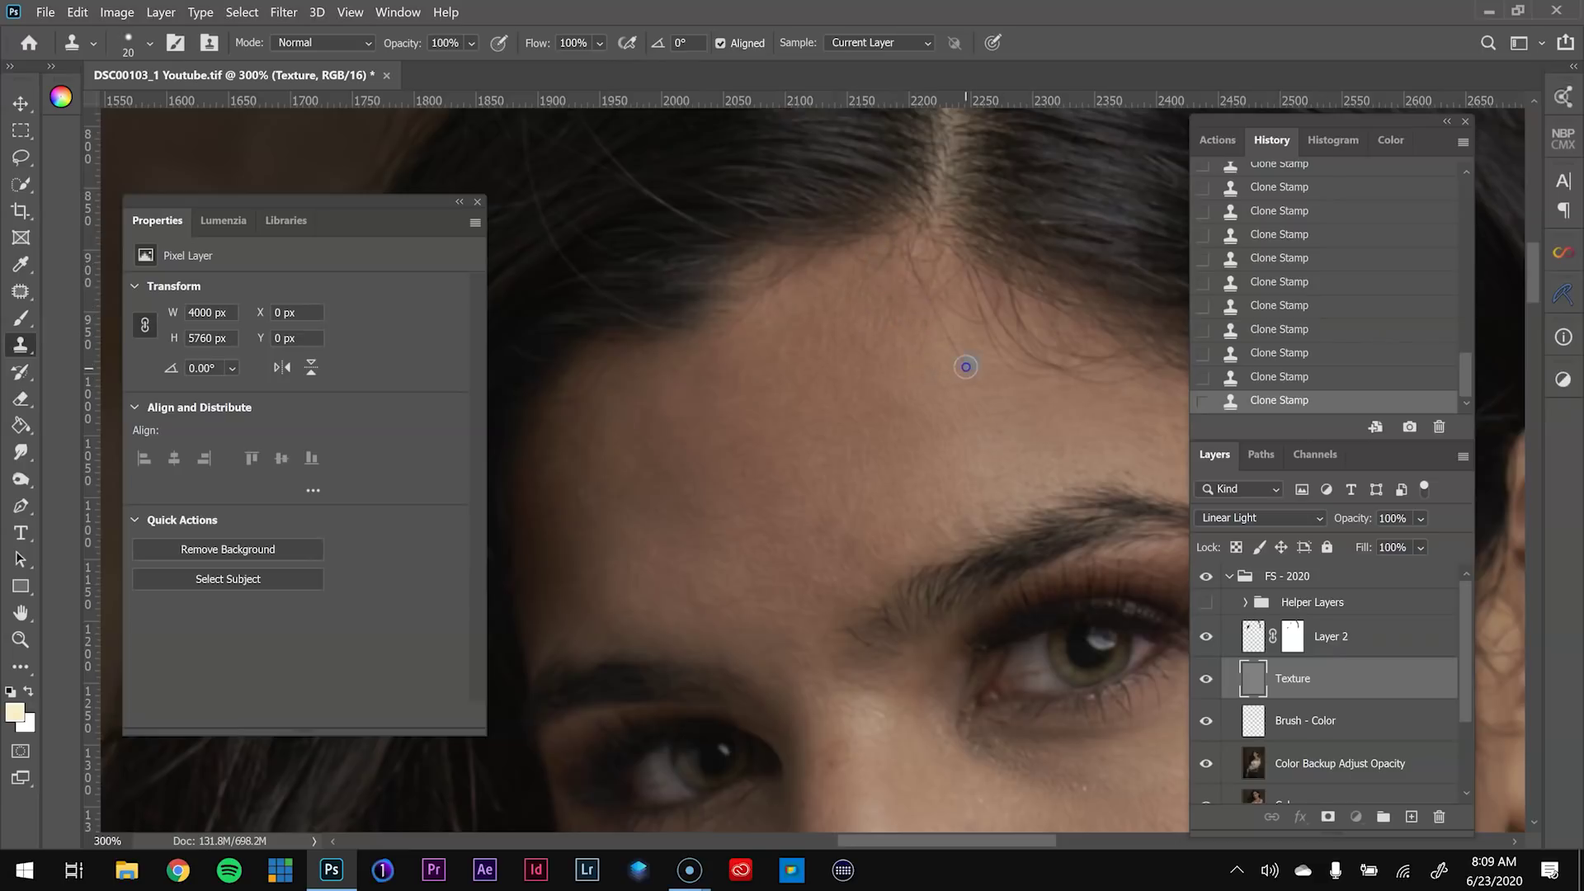
Clone out the texture flaws on the bridge of the nose and the shadowed cheek with a 30 px brush
left_click_drag(1036, 427, 922, 469)
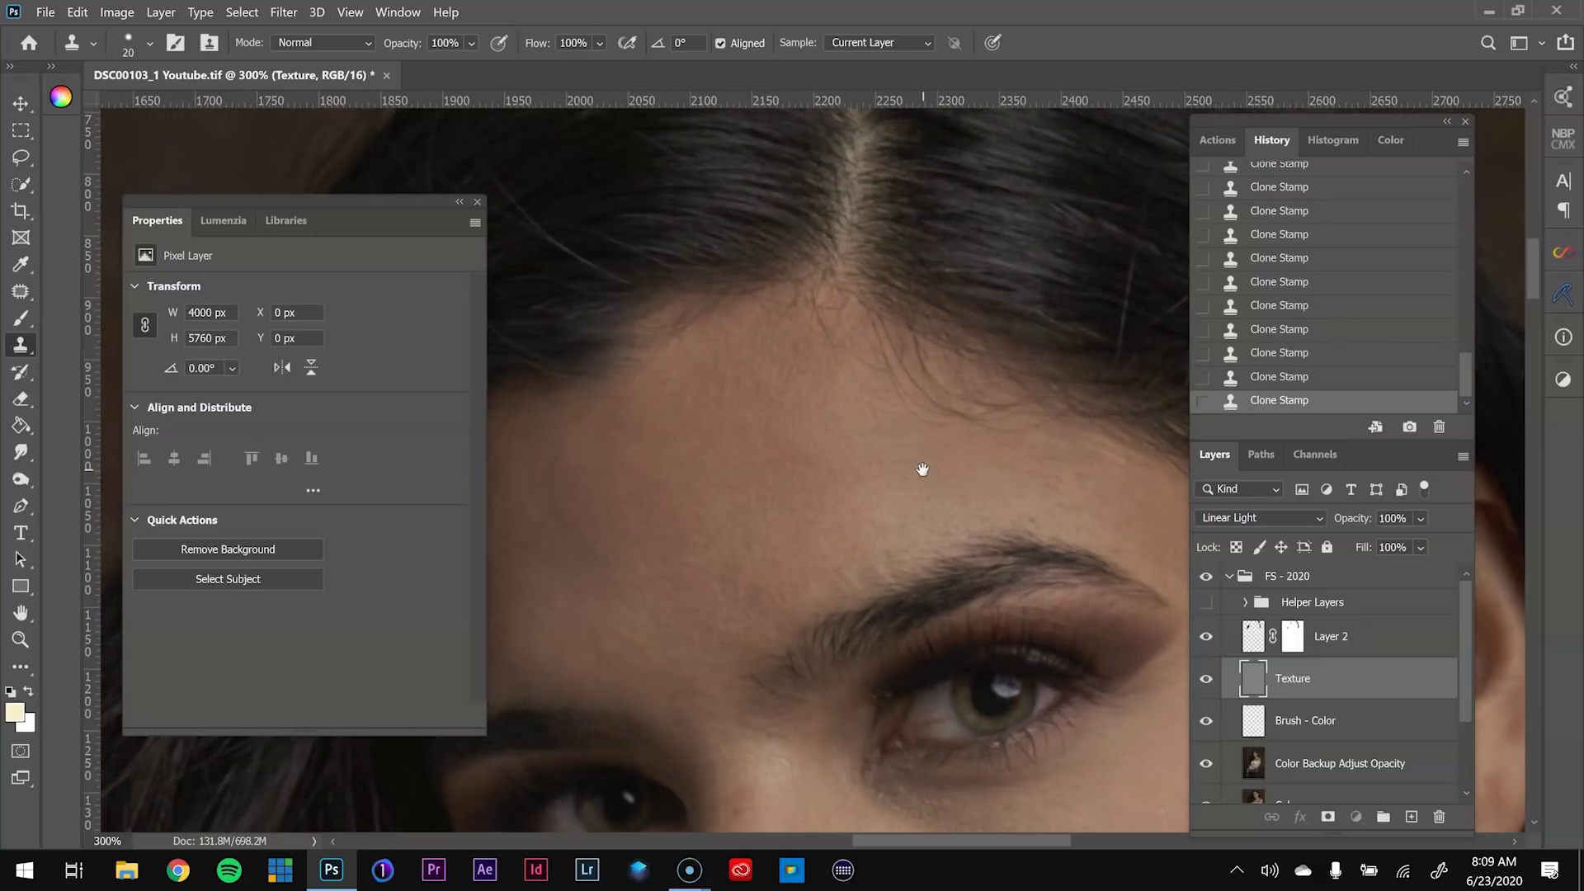
scroll(981, 455, "down", 4)
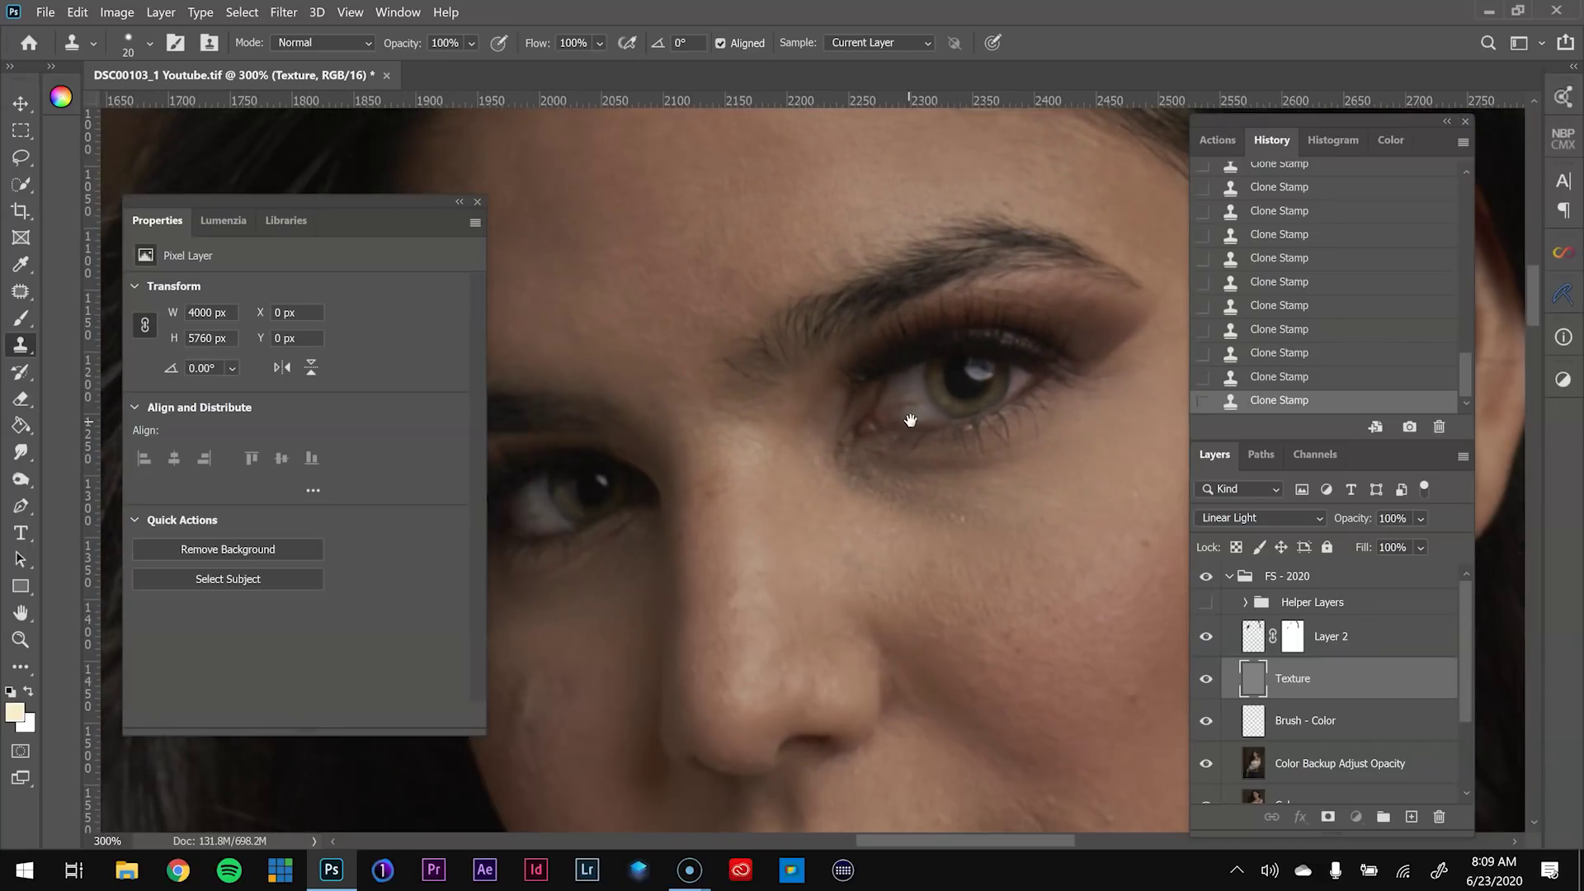
left_click_drag(715, 535, 724, 534)
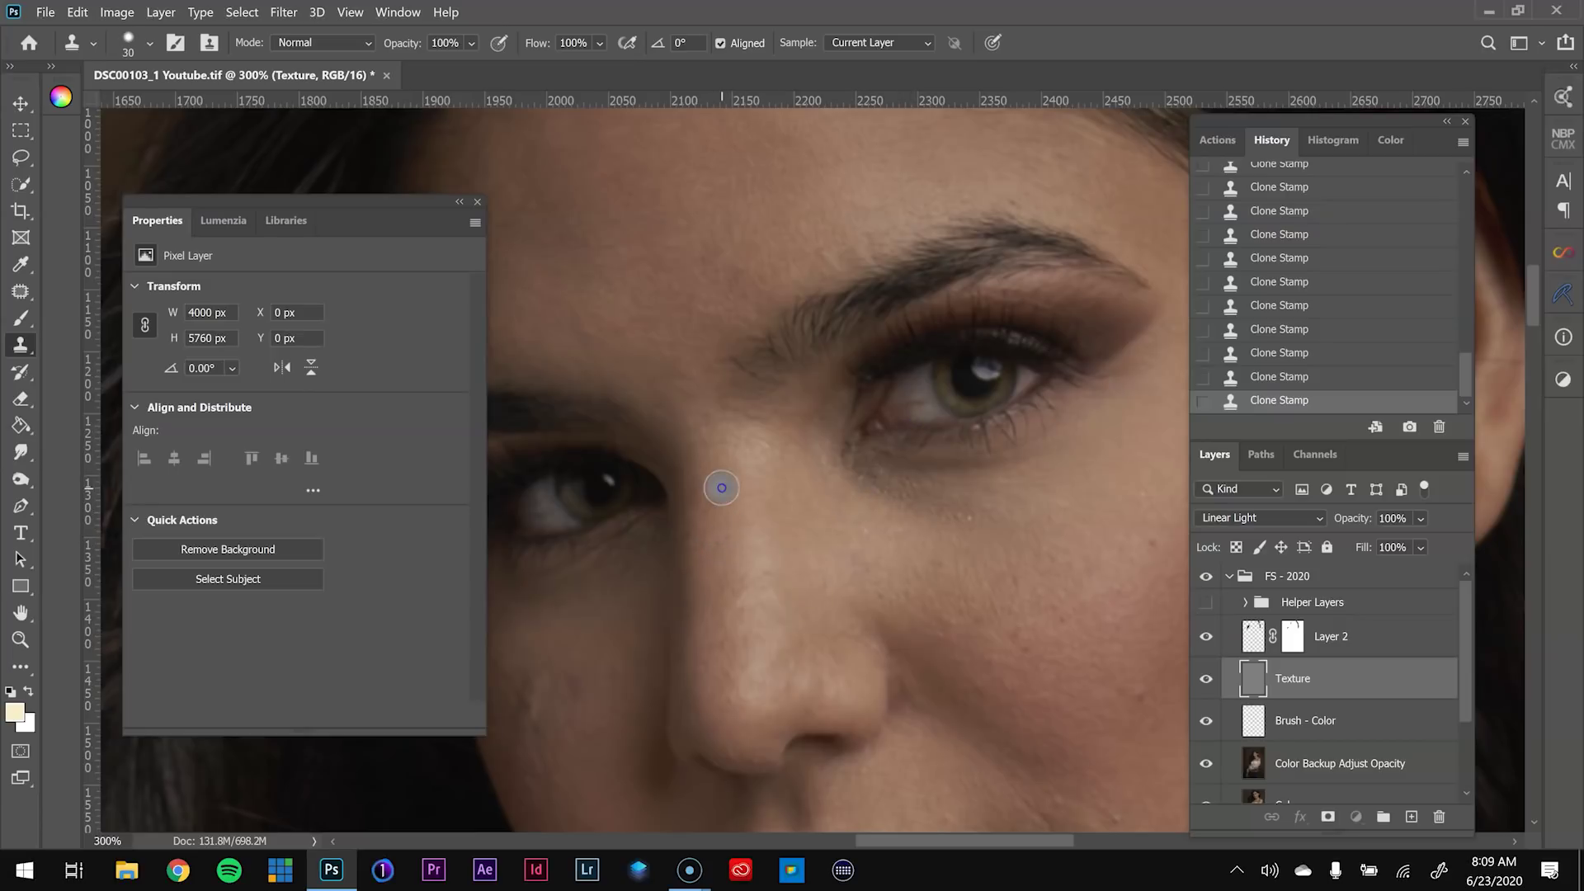
left_click_drag(720, 524, 948, 510)
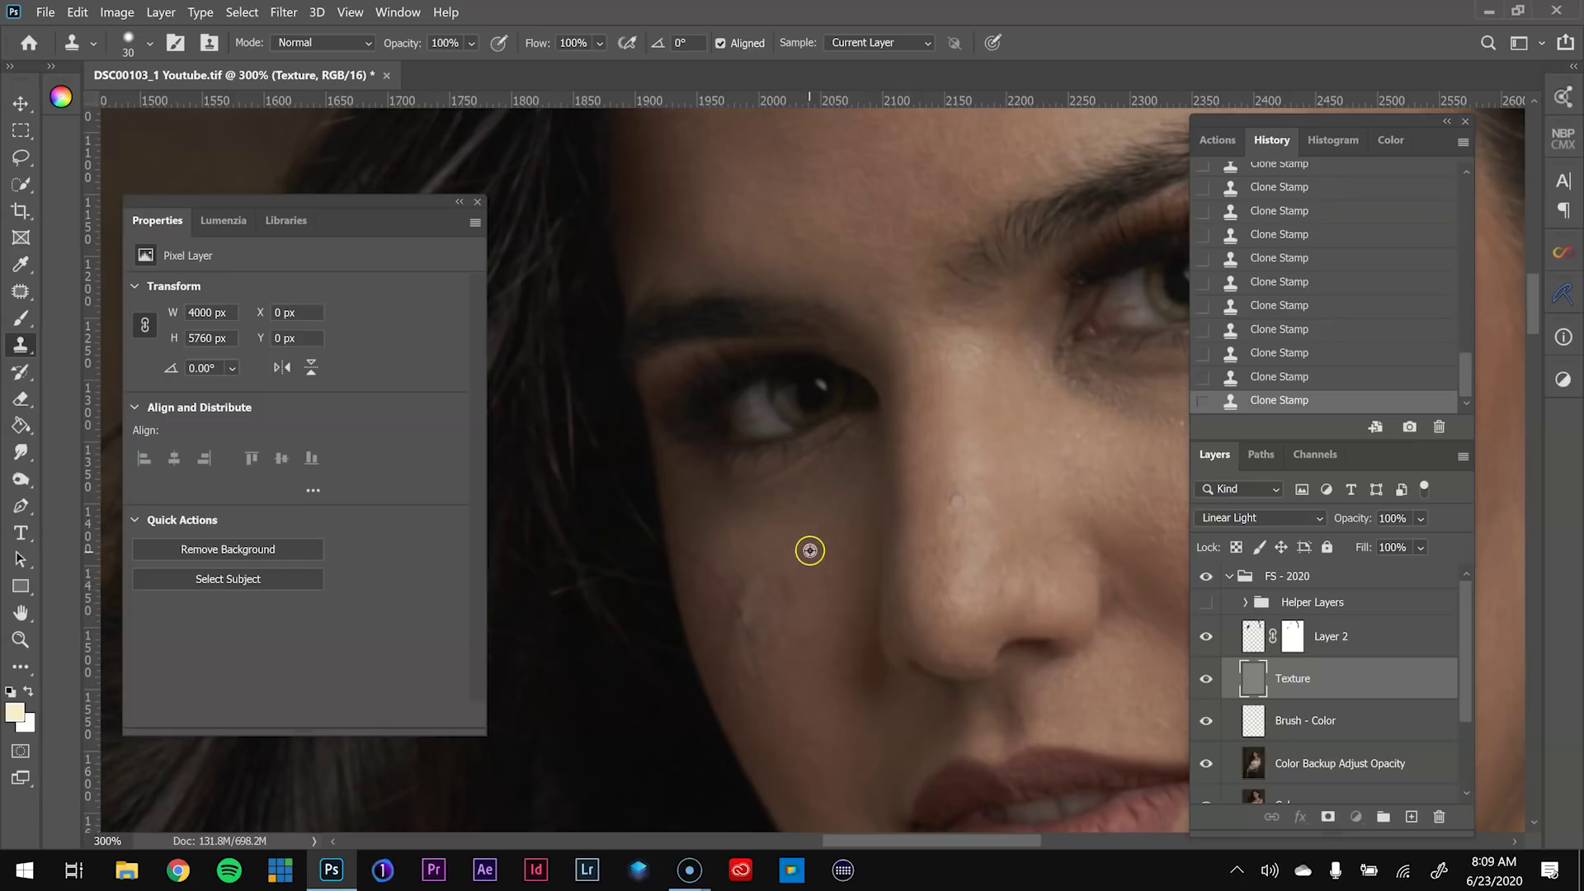
left_click_drag(787, 573, 787, 579)
Clone out blemishes on the lit cheek, beside the corner of the mouth and around the chin
left_click_drag(818, 657, 622, 605)
left_click(889, 572)
left_click(962, 652, "alt")
left_click(1023, 452)
left_click(914, 516)
left_click_drag(937, 722, 814, 520)
left_click(874, 555)
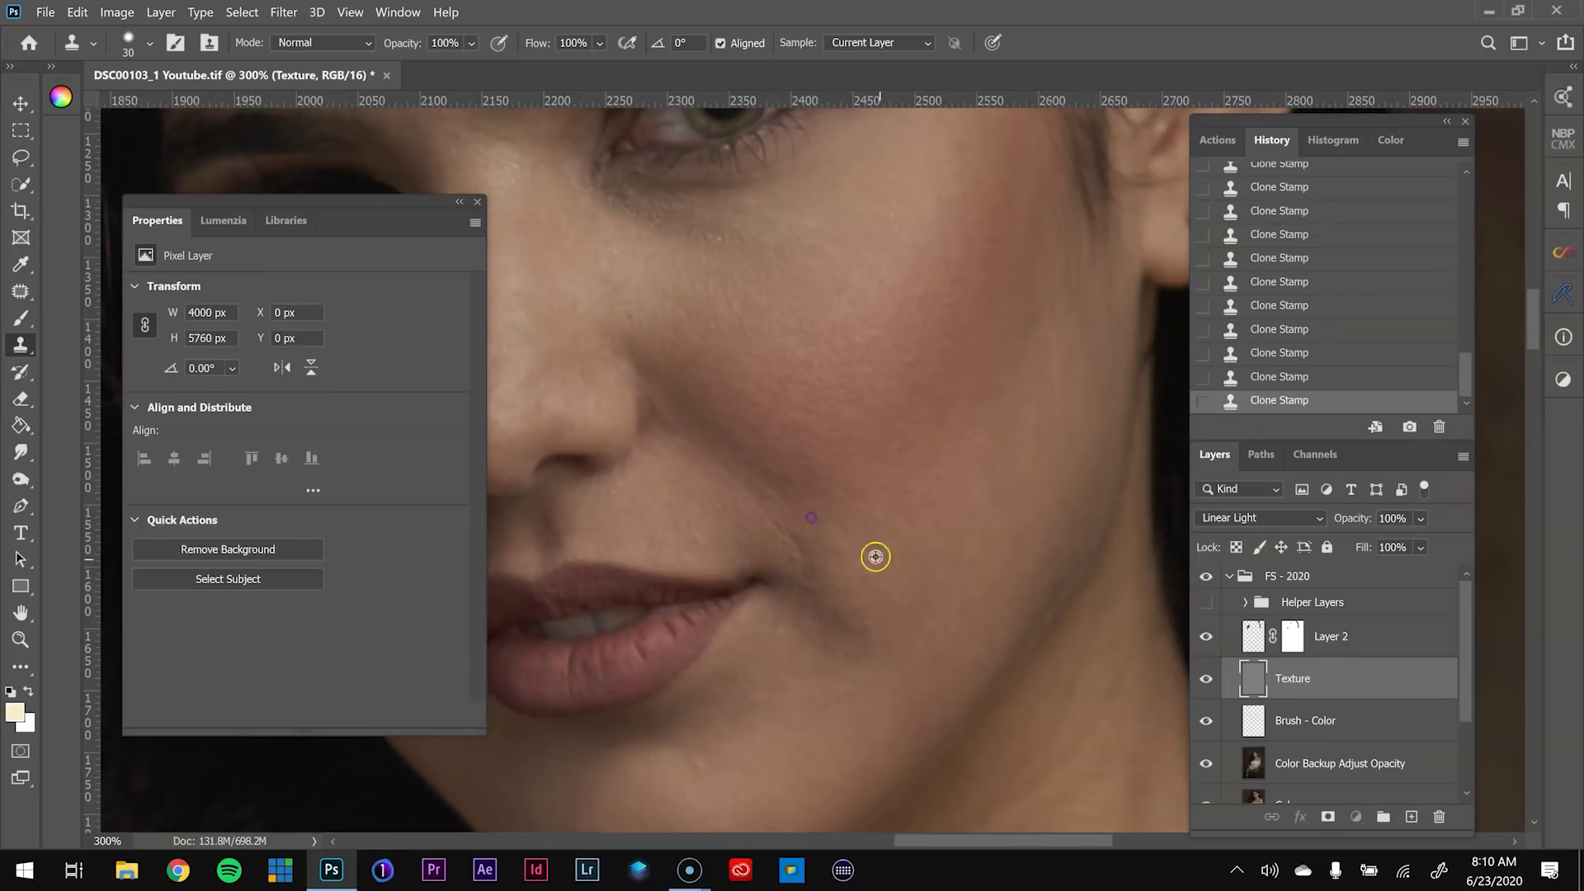
left_click_drag(815, 704, 924, 575)
left_click(866, 650)
Clean the skin texture around the lit eye and temple with a 20 px Clone Stamp brush
mouse_move(729, 505)
left_mouse_down()
mouse_move(796, 374)
mouse_move(797, 825)
left_mouse_up()
key("[")
key("[")
left_click(880, 561)
left_click_drag(774, 368, 695, 542)
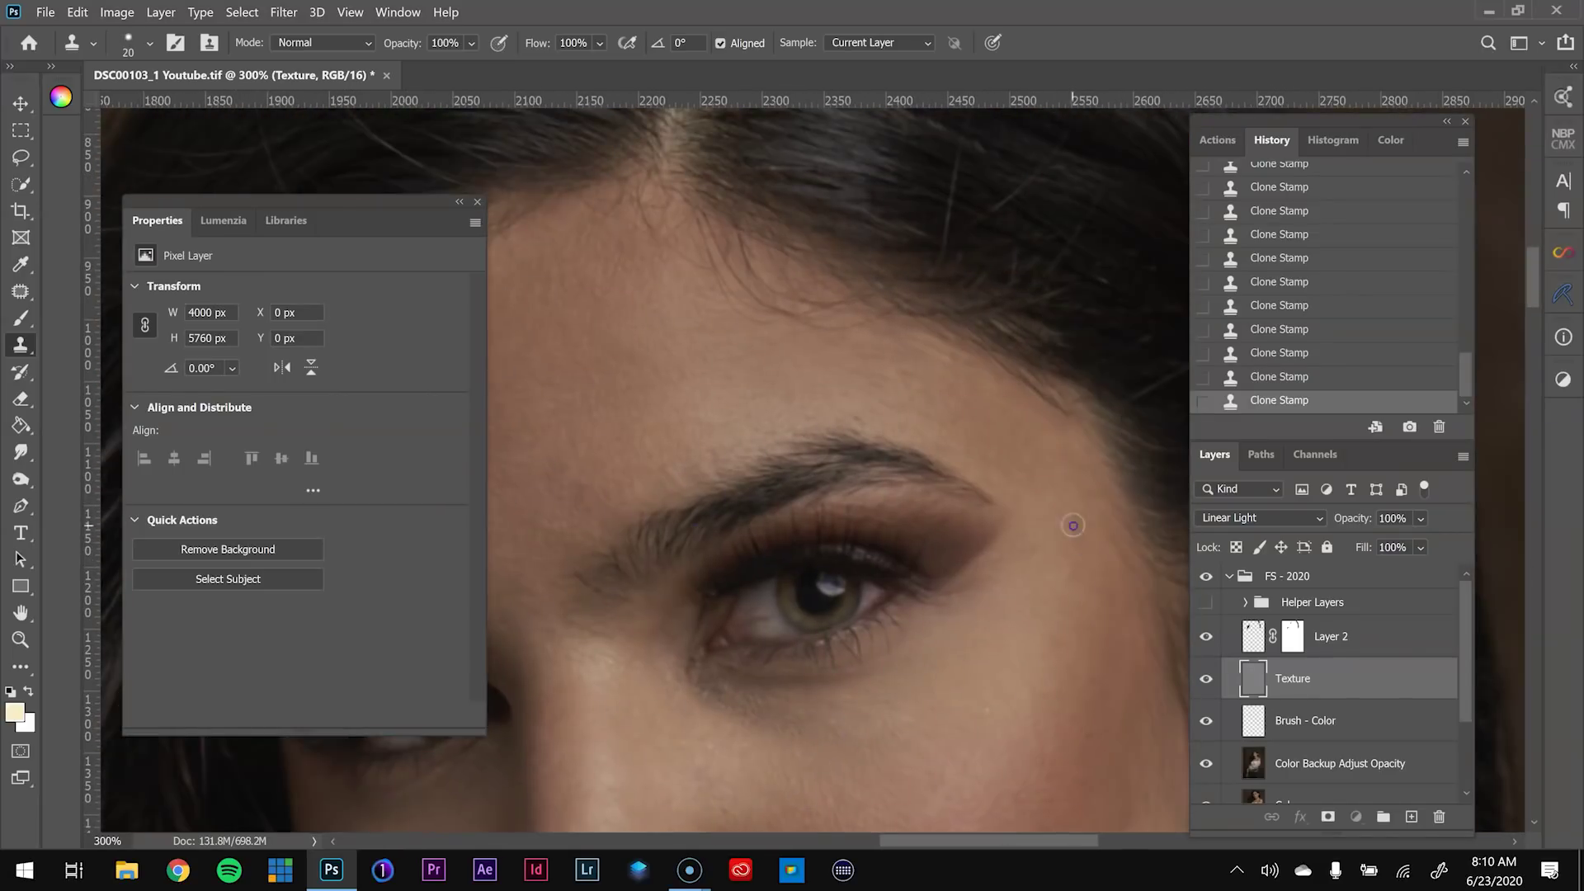
left_click_drag(526, 509, 641, 534)
left_click(785, 440)
Enlarge the Clone Stamp brush to 35 px and even out the remaining texture flaws on the shadowed side of the forehead
key("]")
key("]")
key("]")
left_click(686, 424, "alt")
left_click_drag(741, 558, 822, 515)
left_click(660, 453)
left_click_drag(714, 396, 710, 466)
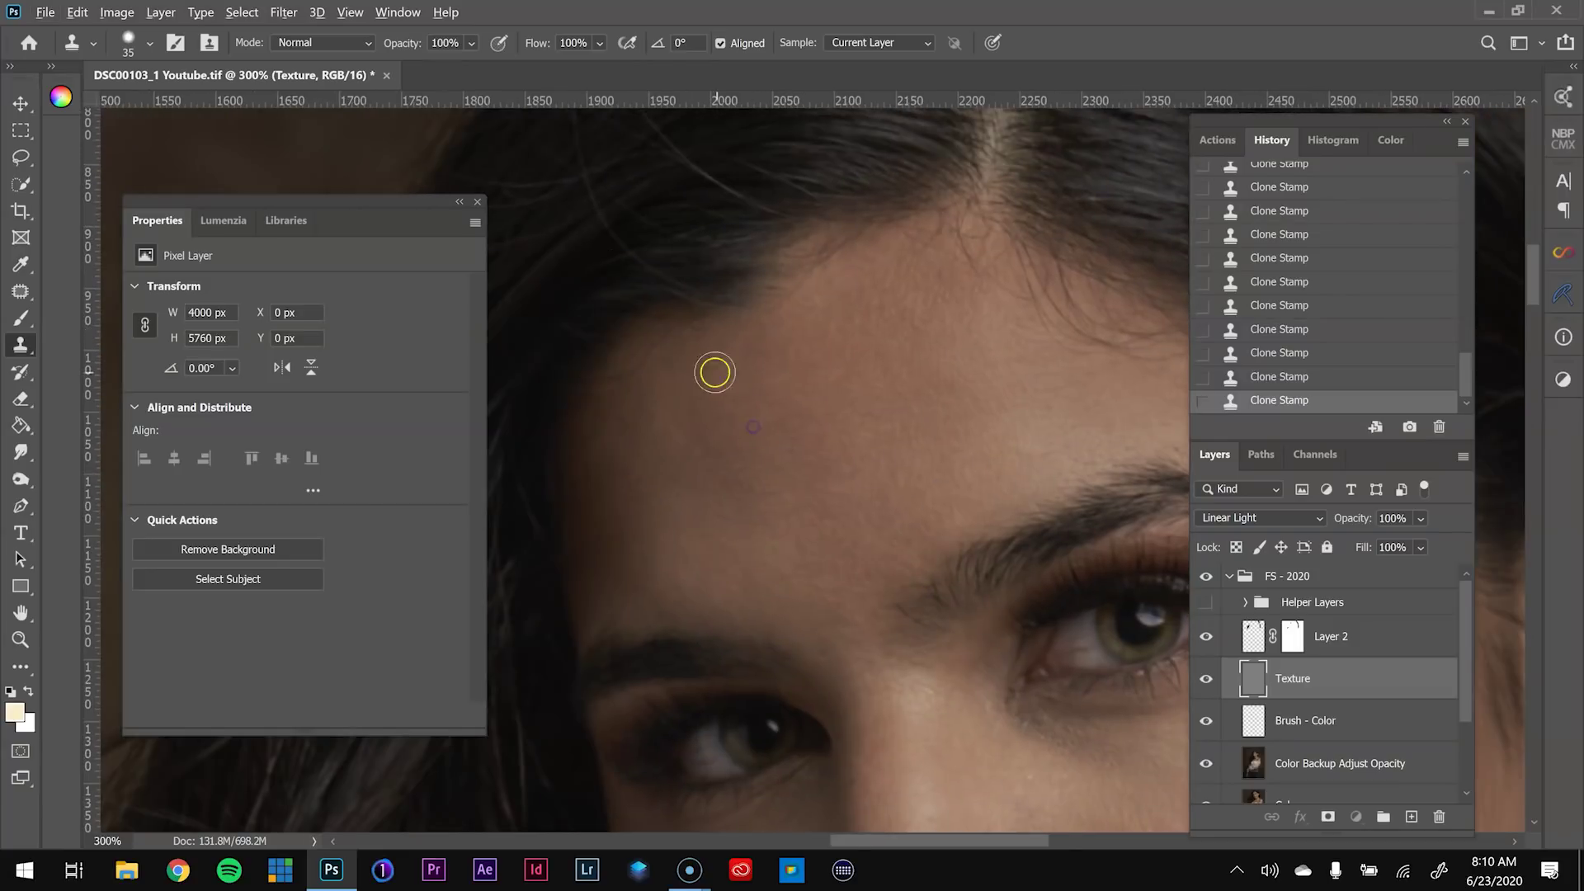
Clean the skin texture on the neck, collarbone and chest above the blouse with a 40 px Clone Stamp brush
left_click_drag(937, 792, 920, 462)
left_click_drag(1001, 710, 866, 429)
left_click_drag(1032, 693, 987, 435)
left_click_drag(924, 495, 796, 448)
key("]")
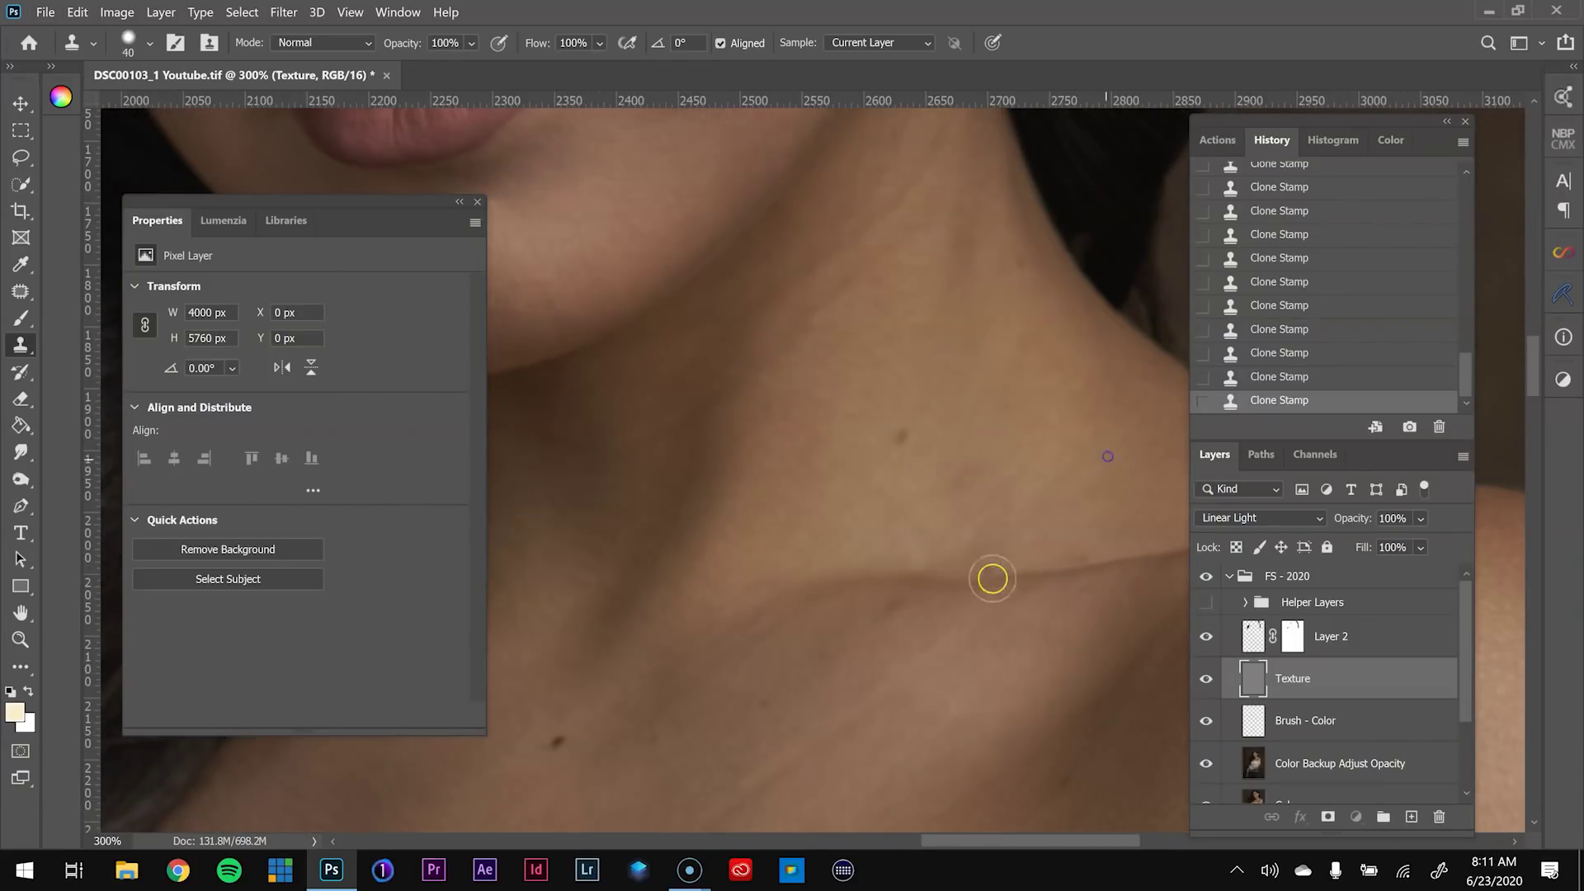
left_click_drag(1073, 780, 1000, 440)
left_click_drag(532, 608, 693, 577)
left_click_drag(502, 546, 753, 575)
left_click_drag(641, 738, 813, 594)
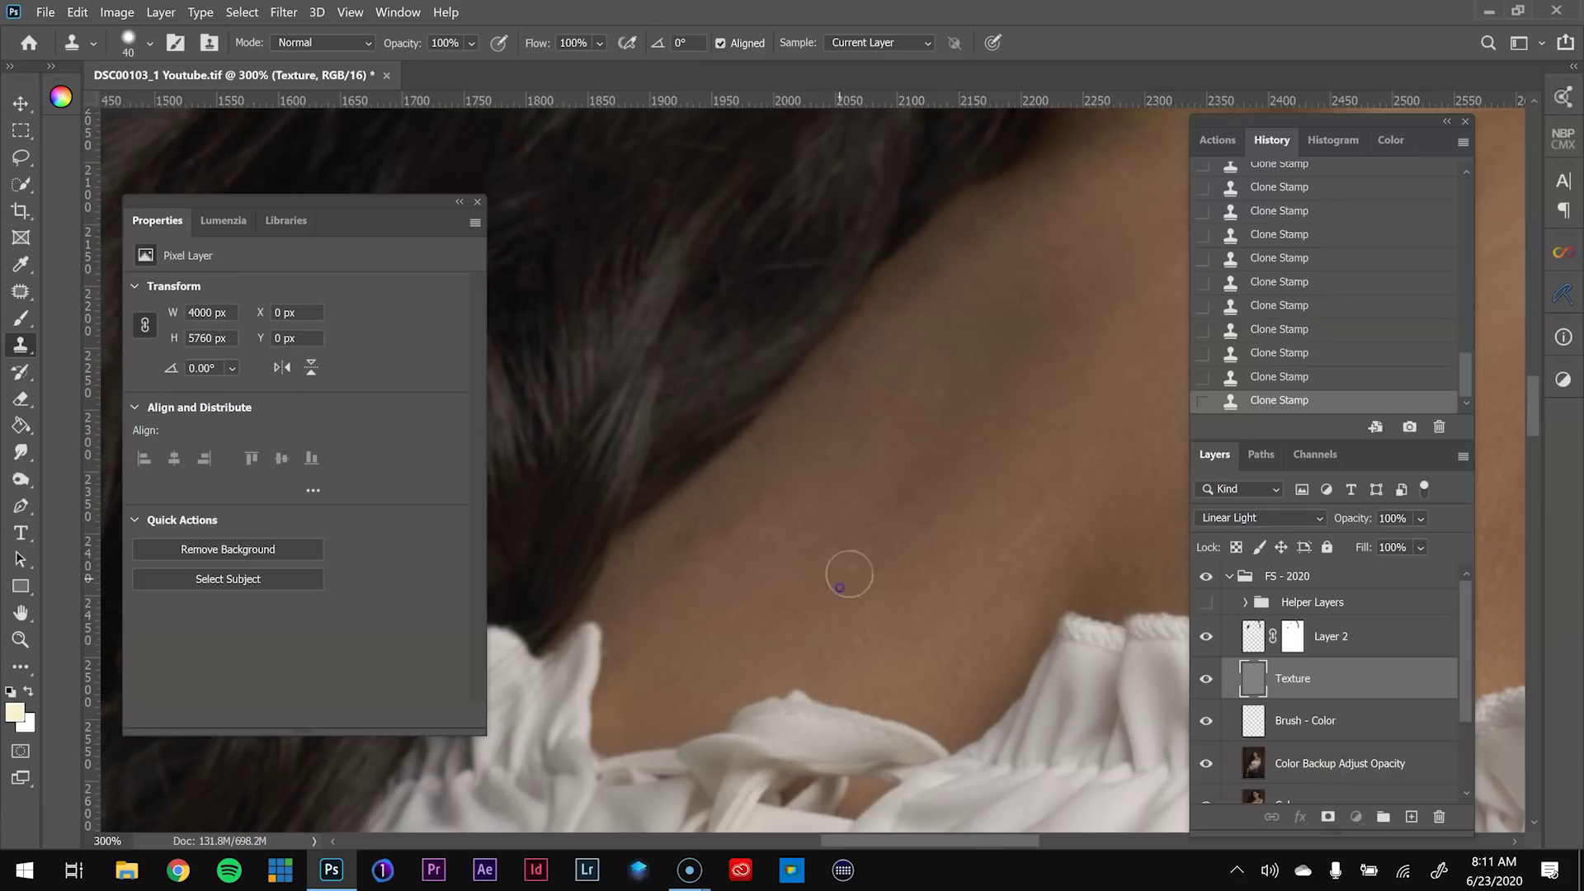
left_click_drag(989, 530, 578, 610)
left_click_drag(1139, 610, 957, 701)
Clone out the stray hairs hanging over the forehead below the parting with a 20 px brush
key("ctrl+minus")
key("ctrl+minus")
key("ctrl+minus")
key("ctrl+minus")
left_click_drag(610, 179, 768, 339)
left_click(784, 368, "ctrl")
left_click(783, 367, "ctrl")
left_click(783, 367, "ctrl")
left_click(784, 368, "ctrl")
left_click(784, 367, "ctrl")
key("[")
key("[")
key("[")
key("[")
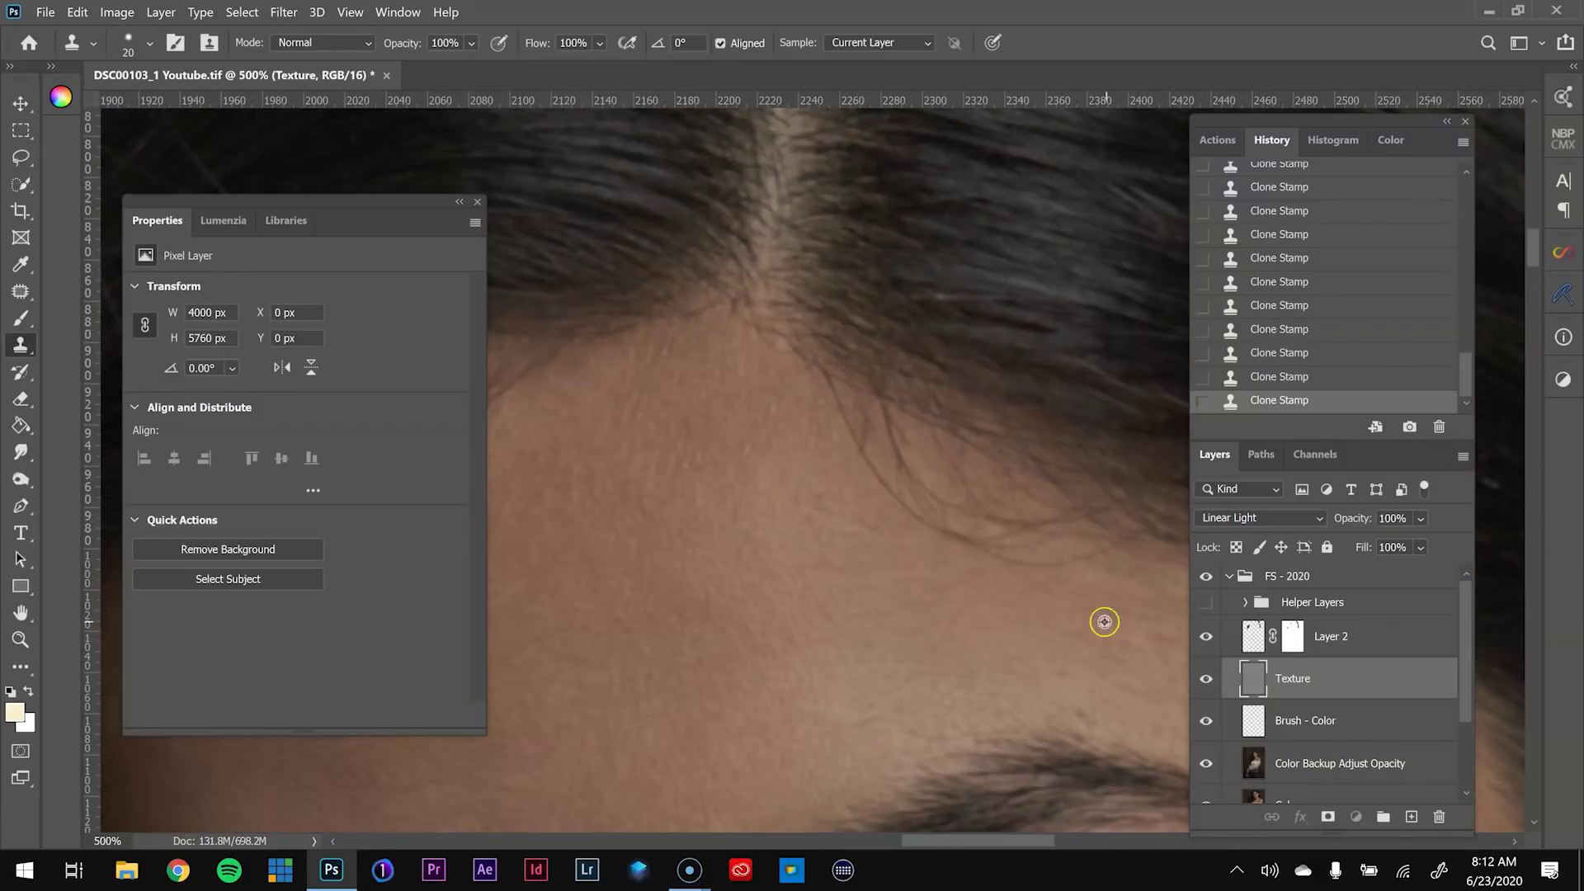
left_click(948, 542)
left_click(947, 583, "alt")
left_click_drag(996, 529, 1046, 520)
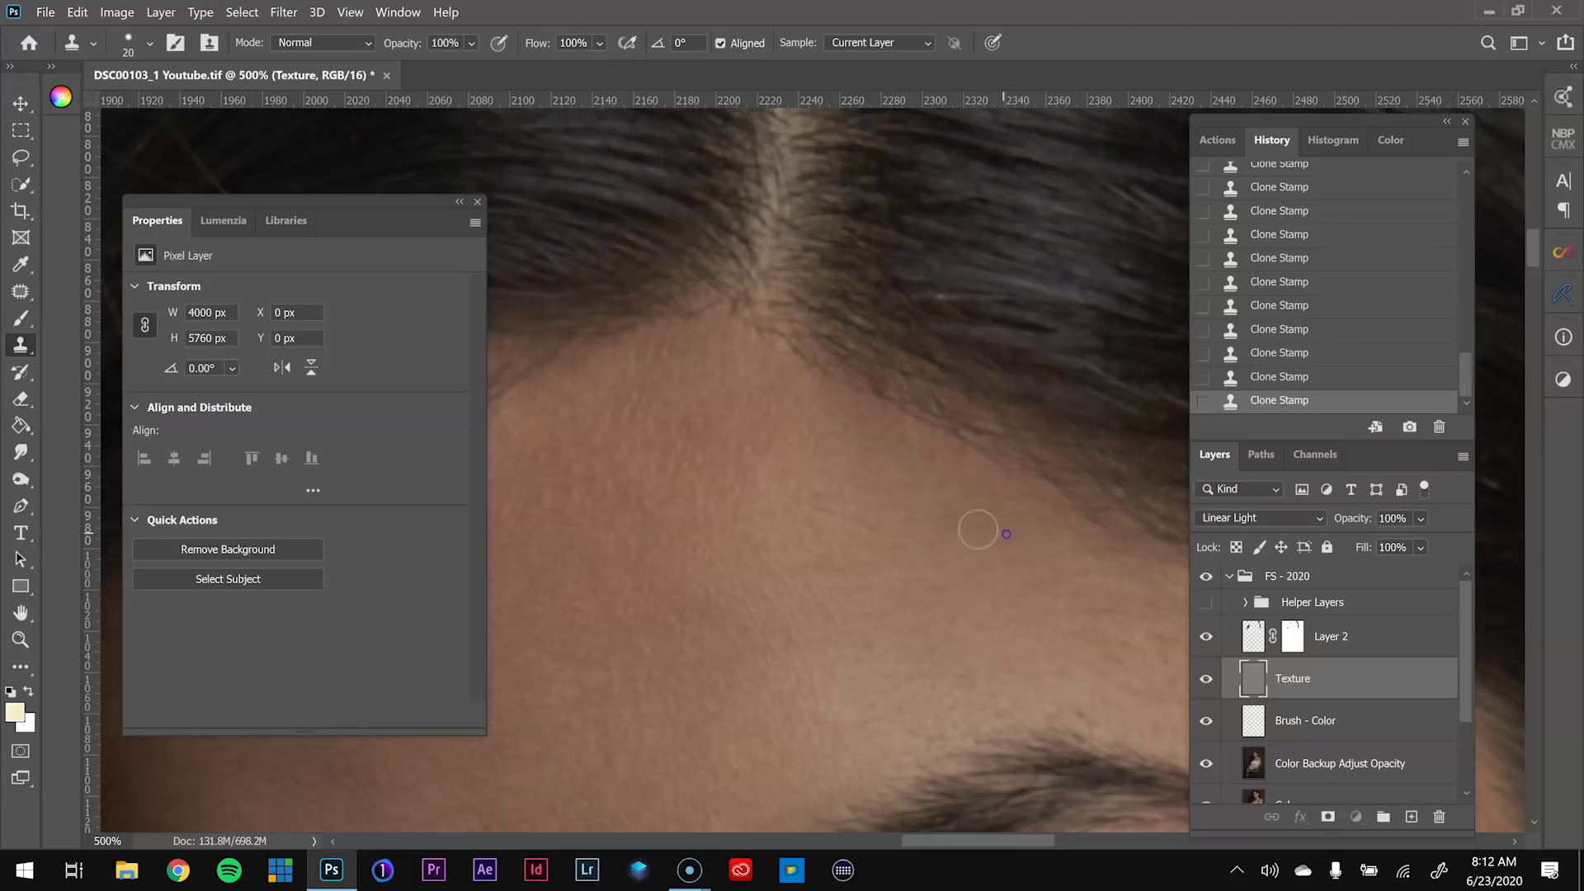
Clone over the light flyaway hairs in the dark hair above the ear with a 40 px brush
key("ctrl+minus")
key("ctrl+minus")
key("ctrl+minus")
key("ctrl+plus")
key("ctrl+plus")
key("]")
key("]")
key("]")
key("]")
mouse_move(1011, 427)
left_mouse_down()
mouse_move(791, 470)
mouse_move(854, 405)
left_mouse_up()
left_click(714, 429, "alt")
left_click(899, 448)
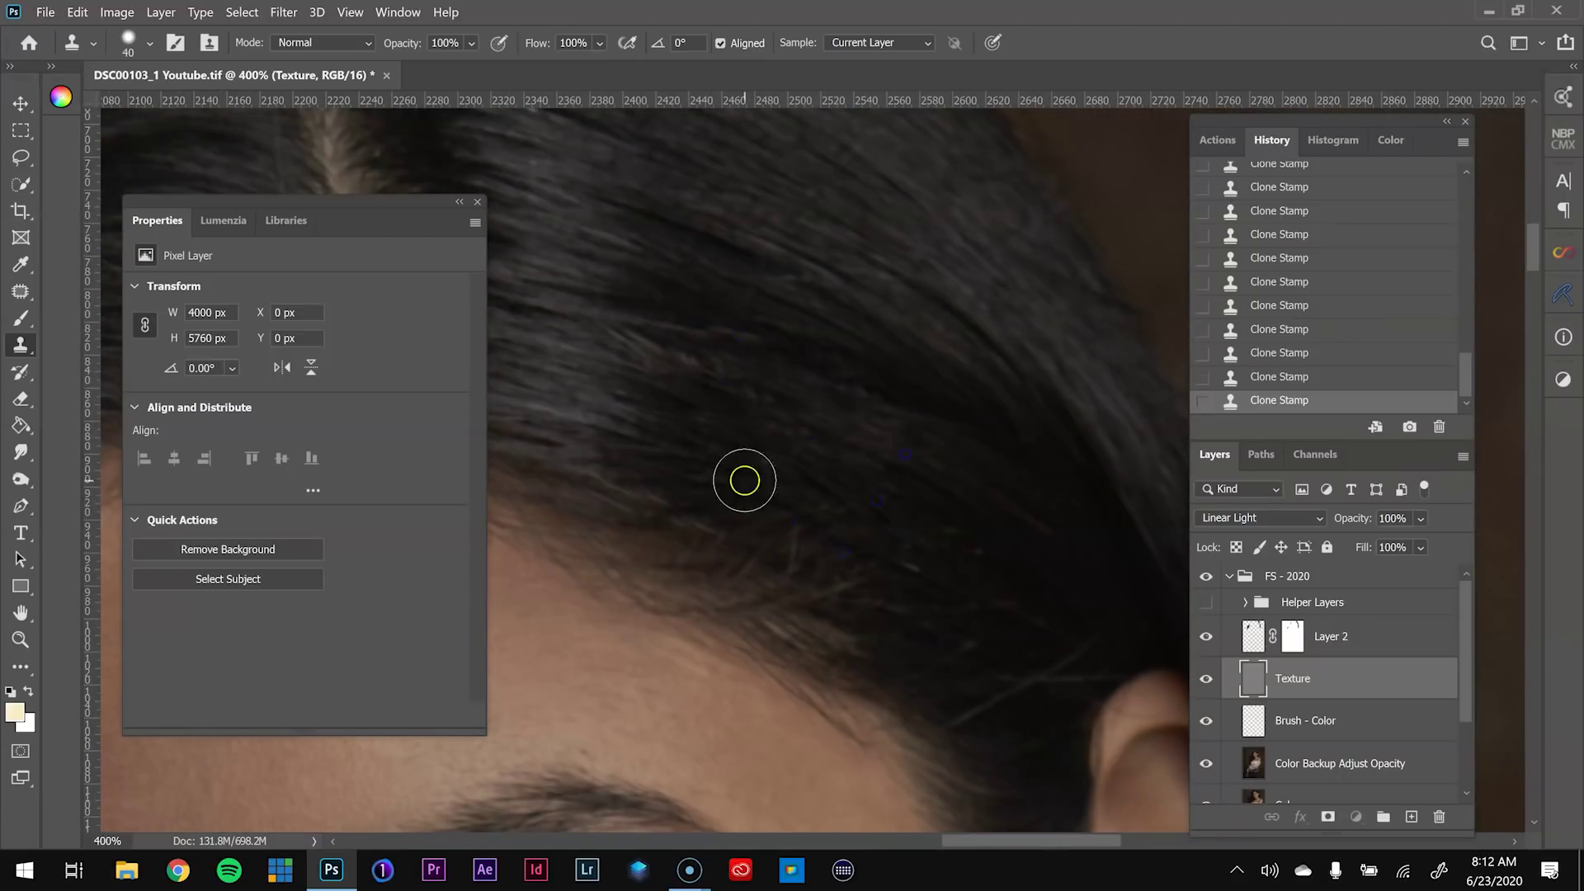
Clone over the stray hairs in the dark hair on the shadowed side of the head and view the portrait as a whole
left_click_drag(528, 380, 1155, 577)
left_click(1037, 597, "alt")
left_click_drag(866, 609, 788, 532)
left_click(698, 716, "alt")
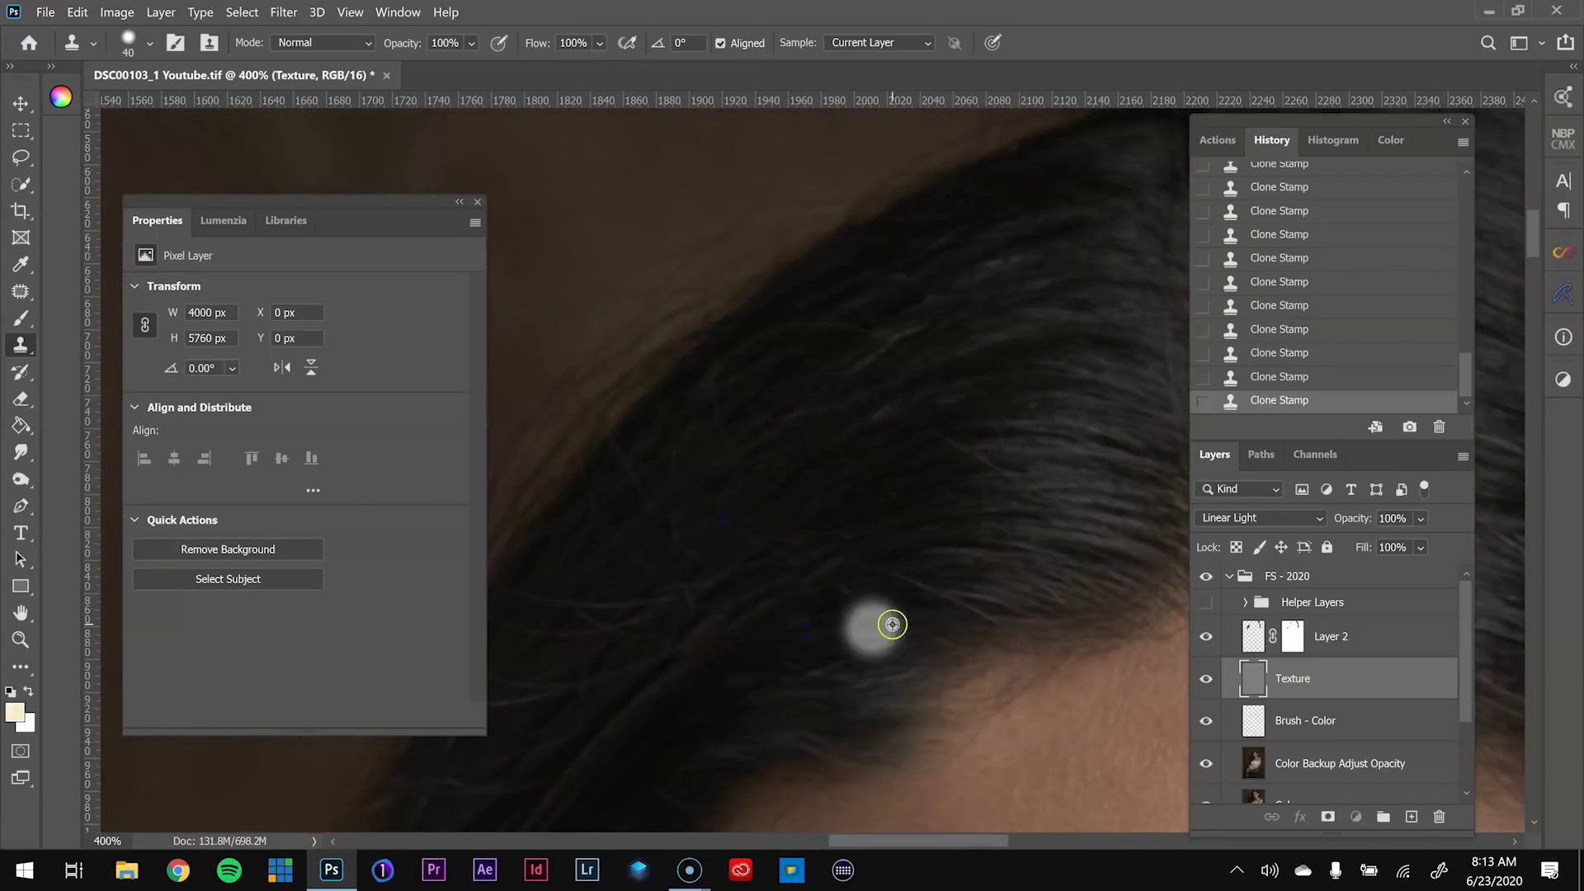
key("ctrl+0")
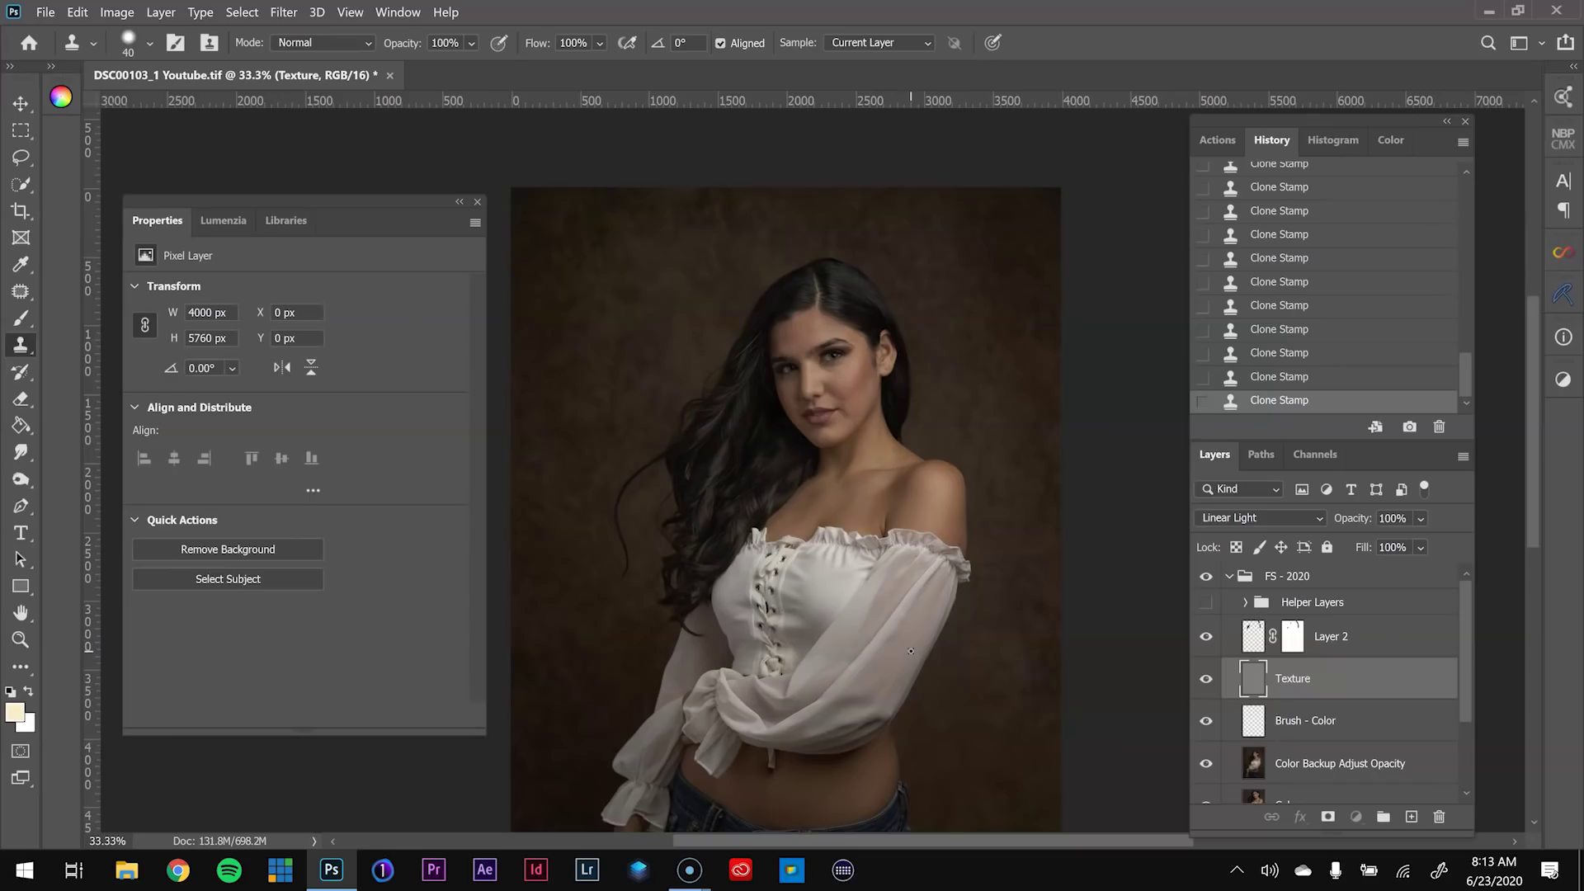
Show the Helper Layers group and set the contrast of Contrast Helper 1 to 4
left_click(1244, 605)
left_click(1206, 602)
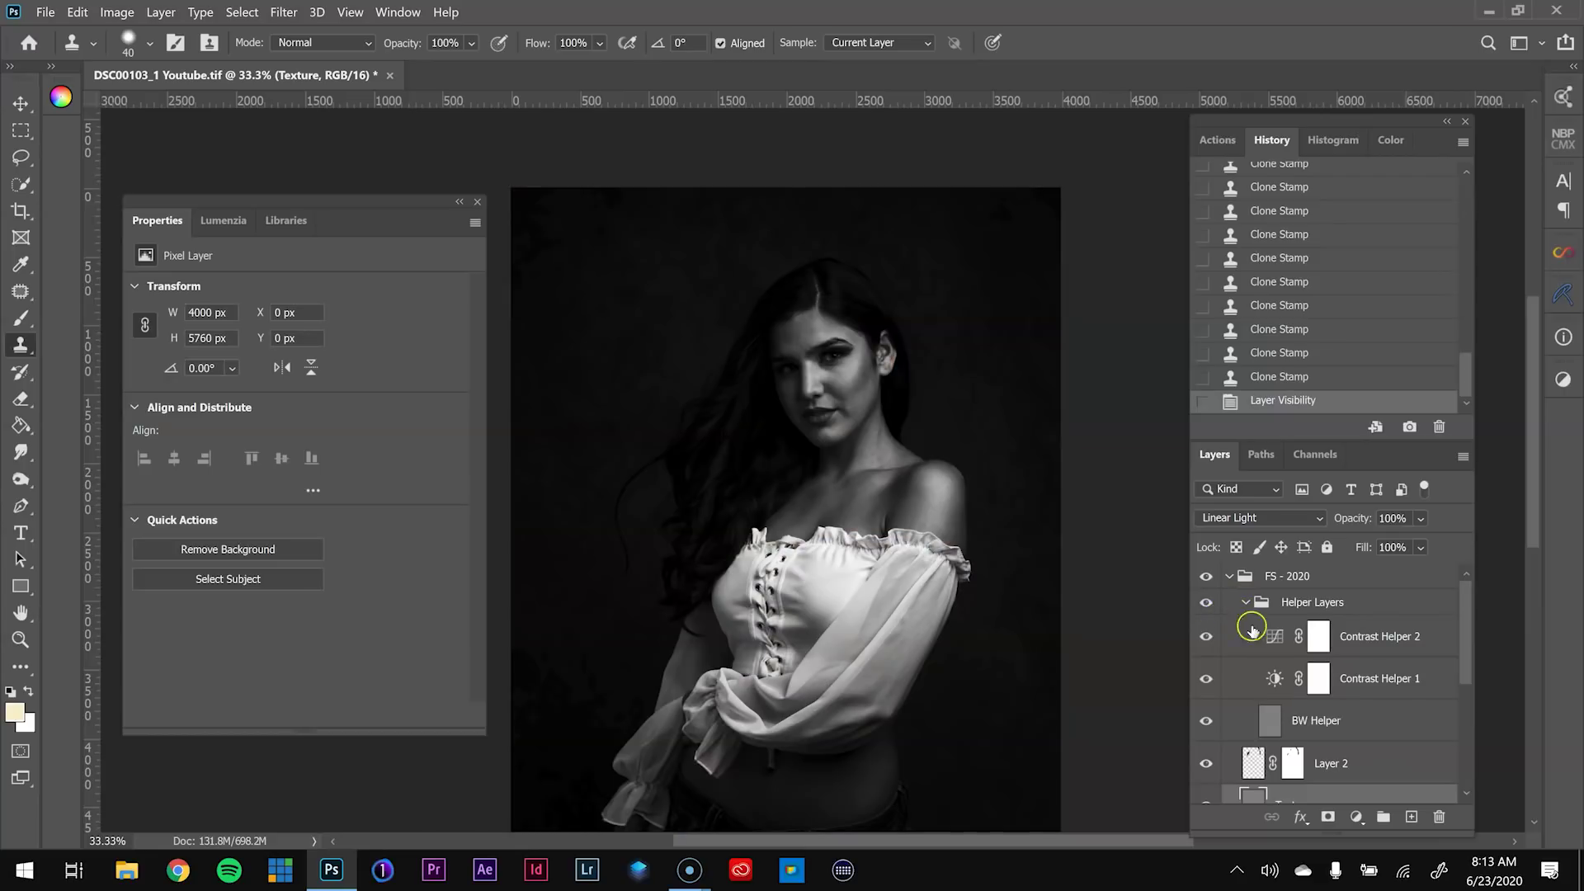
left_click(1272, 681)
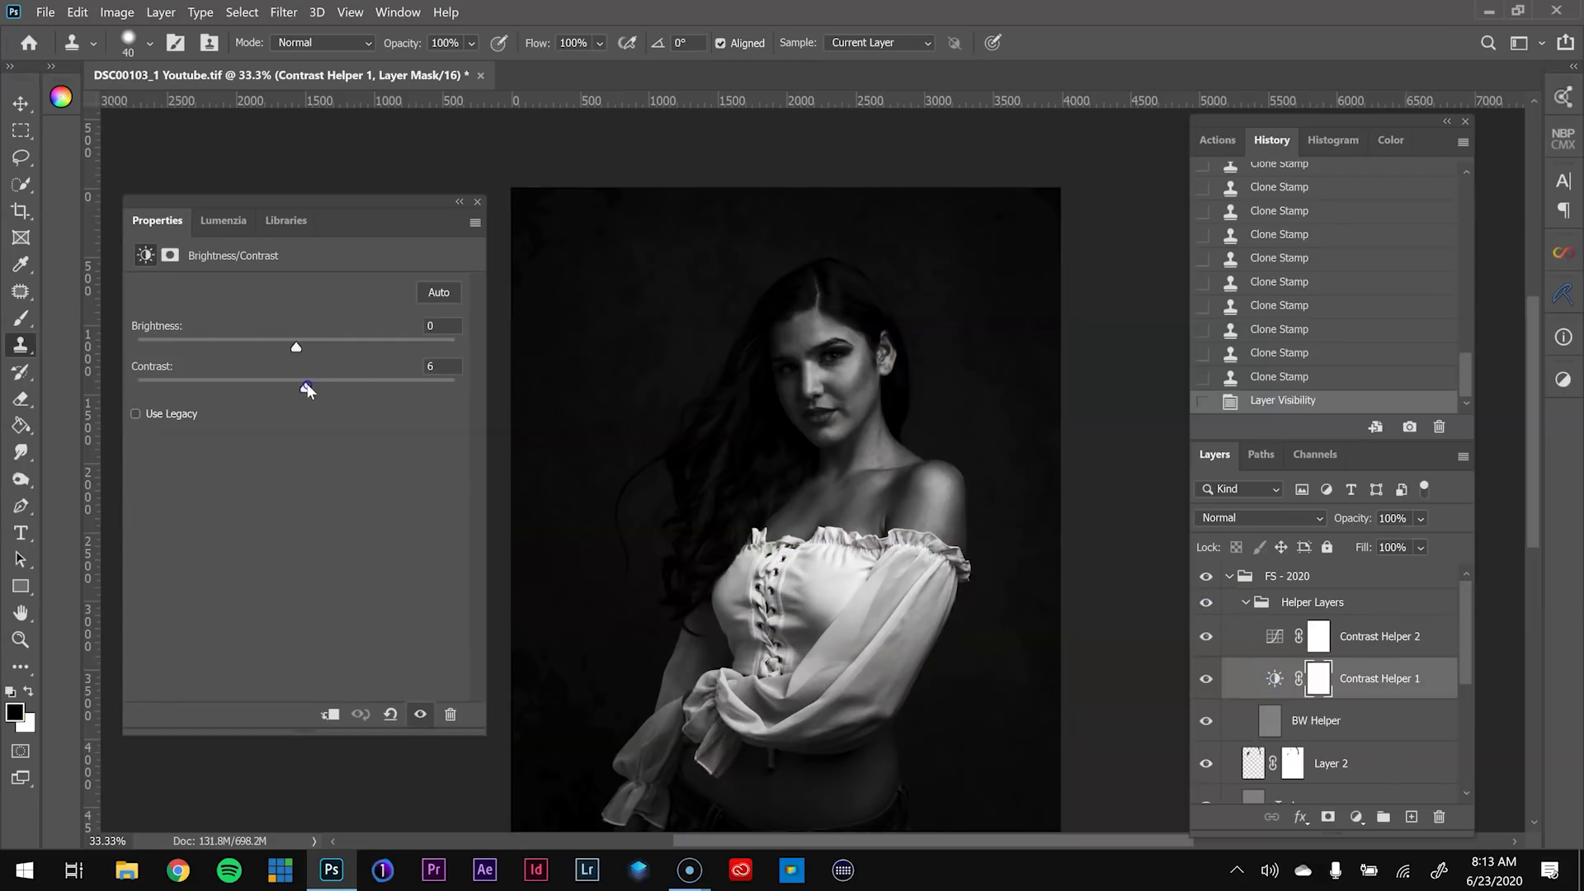
left_click_drag(302, 387, 302, 386)
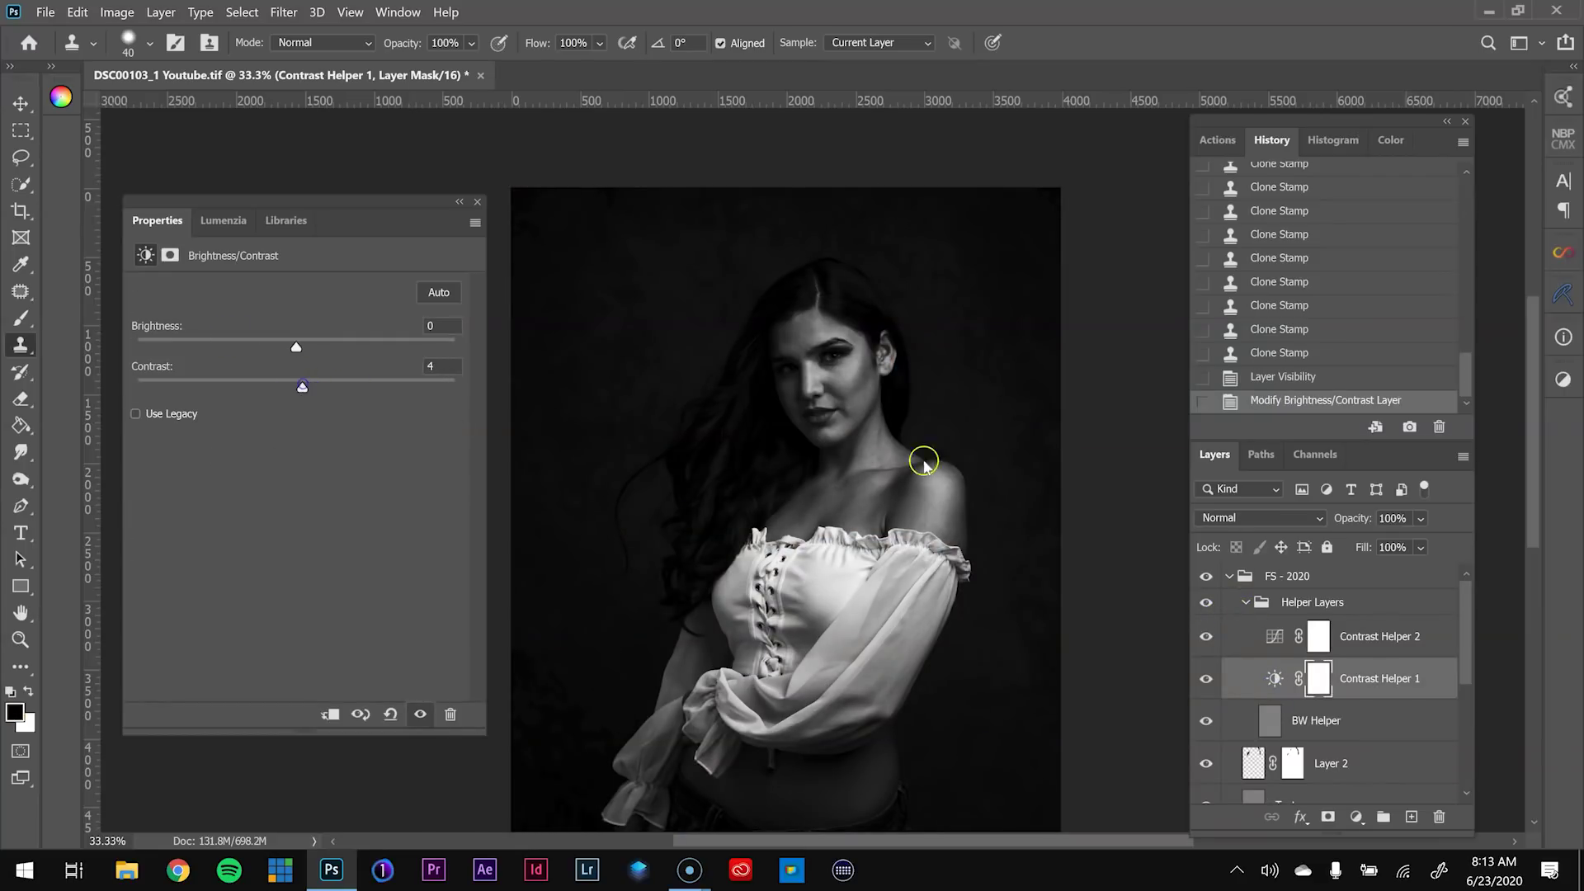
left_click(1248, 603)
Make Color Backup Adjust Opacity the active layer and activate the Mixer Brush tool
left_click(1306, 770)
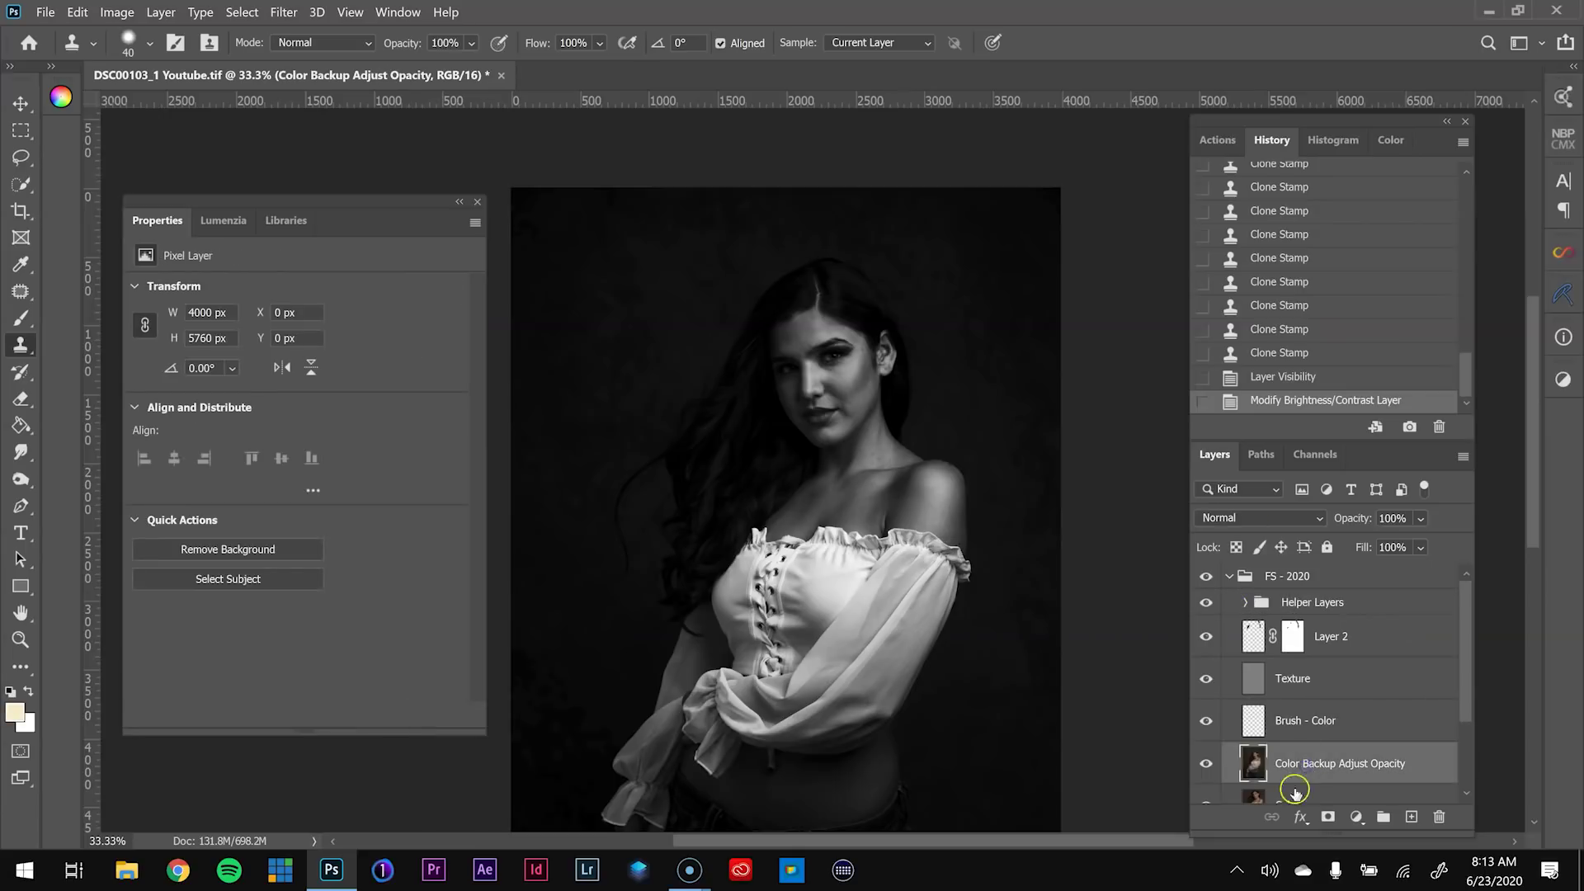
left_click(20, 318)
left_click(96, 381)
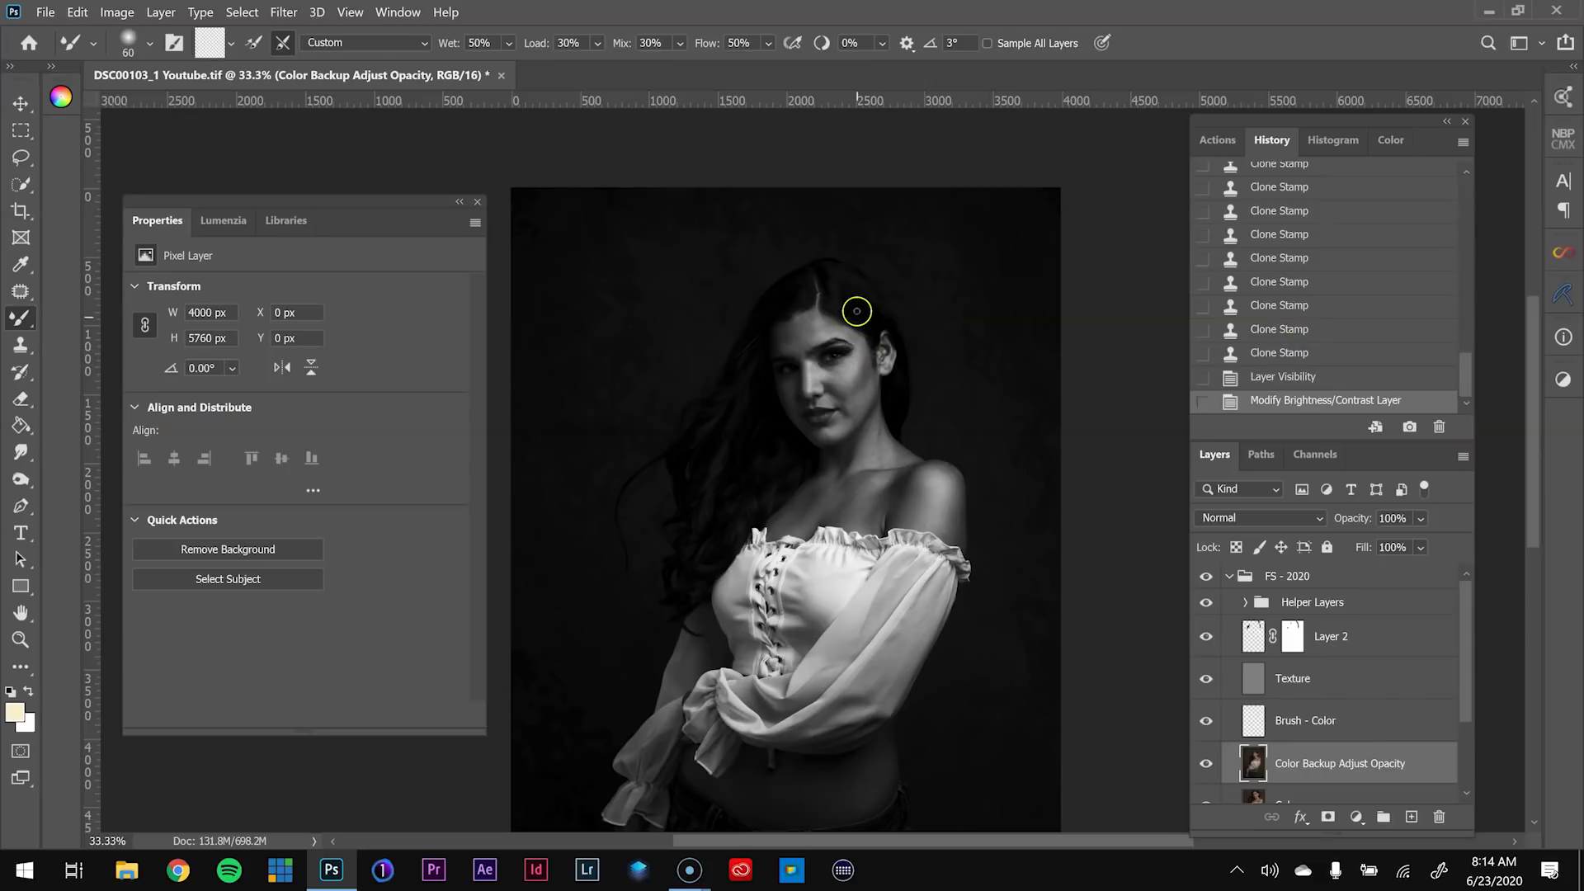
Compare the face up close at 200% with the Helper Layers group hidden and shown
key("z")
left_click(848, 317)
left_click(831, 317)
left_click(770, 342)
left_click(852, 371)
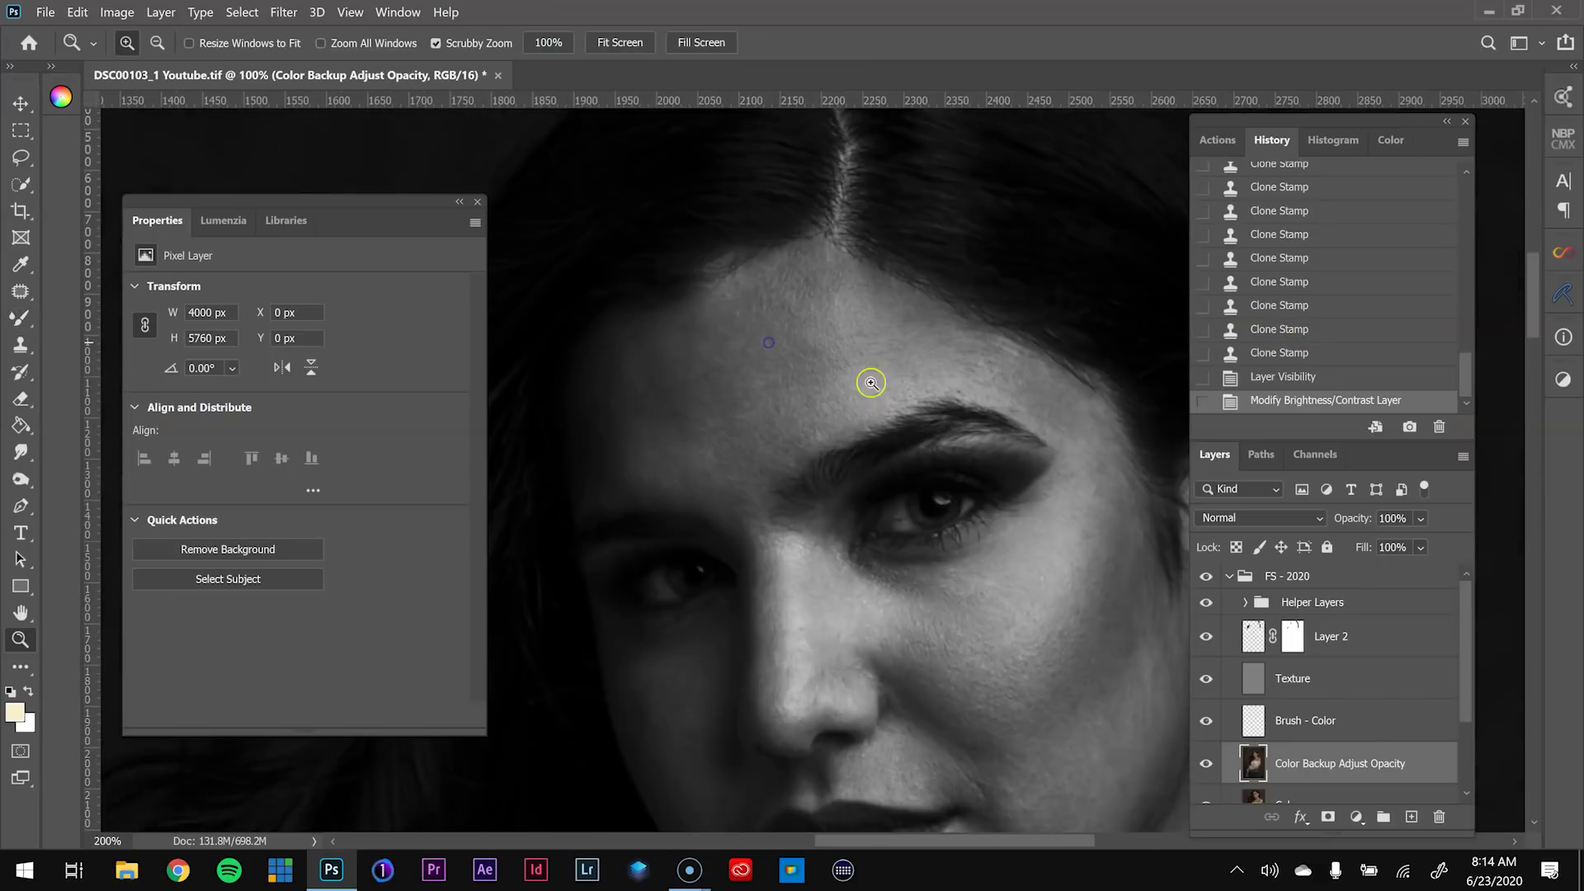
left_click_drag(899, 405, 929, 408)
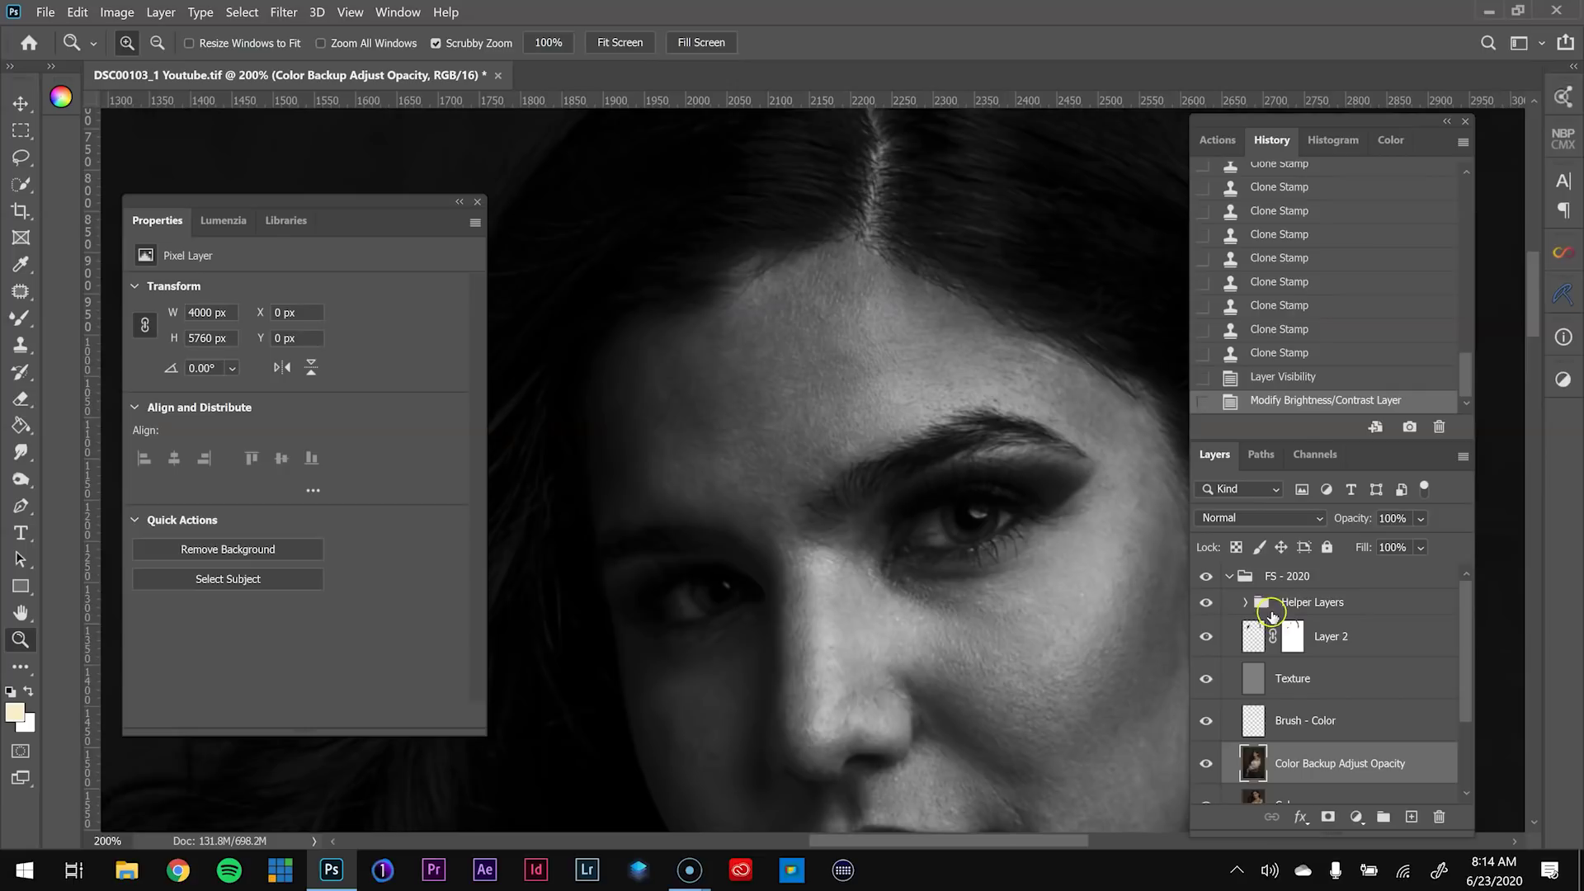
left_click(1290, 608)
left_click(1206, 603)
left_click(1206, 602)
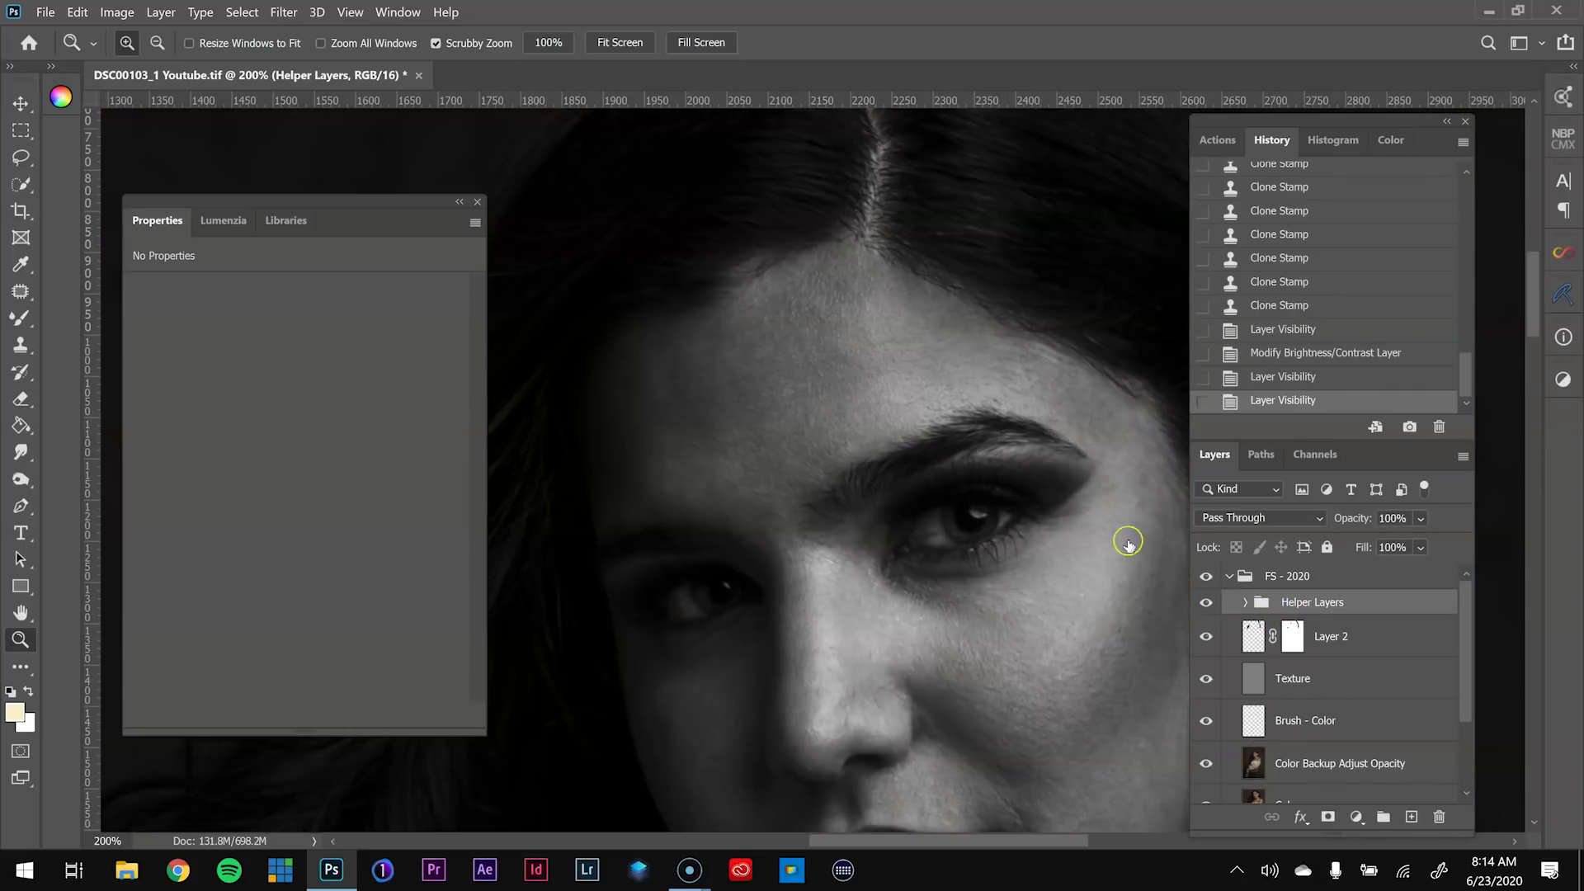
Blend the uneven tones in the middle of the forehead on Color Backup Adjust Opacity with an 80 px Mixer Brush
left_click(1334, 767)
key("b")
left_click(784, 354)
left_click_drag(866, 368, 846, 368)
mouse_move(843, 369)
left_mouse_down()
mouse_move(709, 428)
mouse_move(725, 420)
mouse_move(708, 392)
mouse_move(700, 426)
mouse_move(745, 354)
mouse_move(707, 363)
mouse_move(771, 399)
mouse_move(743, 431)
mouse_move(780, 410)
mouse_move(827, 435)
mouse_move(788, 450)
left_mouse_up()
key("bracketright")
key("bracketright")
key("bracketleft")
key("bracketleft")
key("bracketleft")
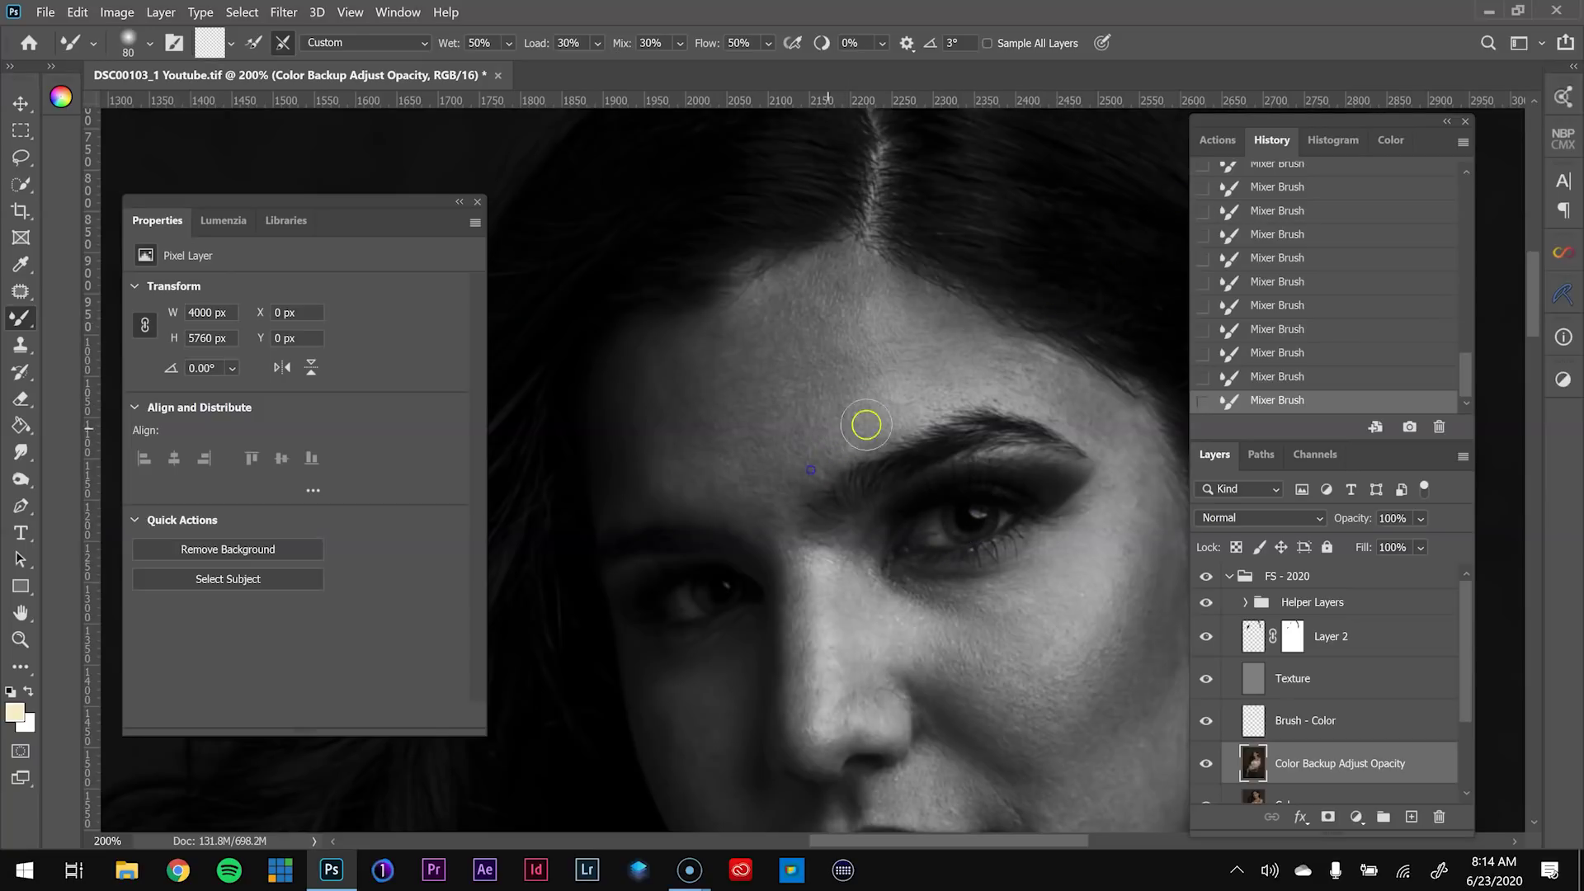
Smooth the broad tonal transitions across the forehead up to the hairline with a 150 px Mixer Brush
mouse_move(864, 320)
left_mouse_down()
mouse_move(811, 306)
mouse_move(760, 379)
mouse_move(842, 300)
mouse_move(703, 403)
mouse_move(692, 434)
left_mouse_up()
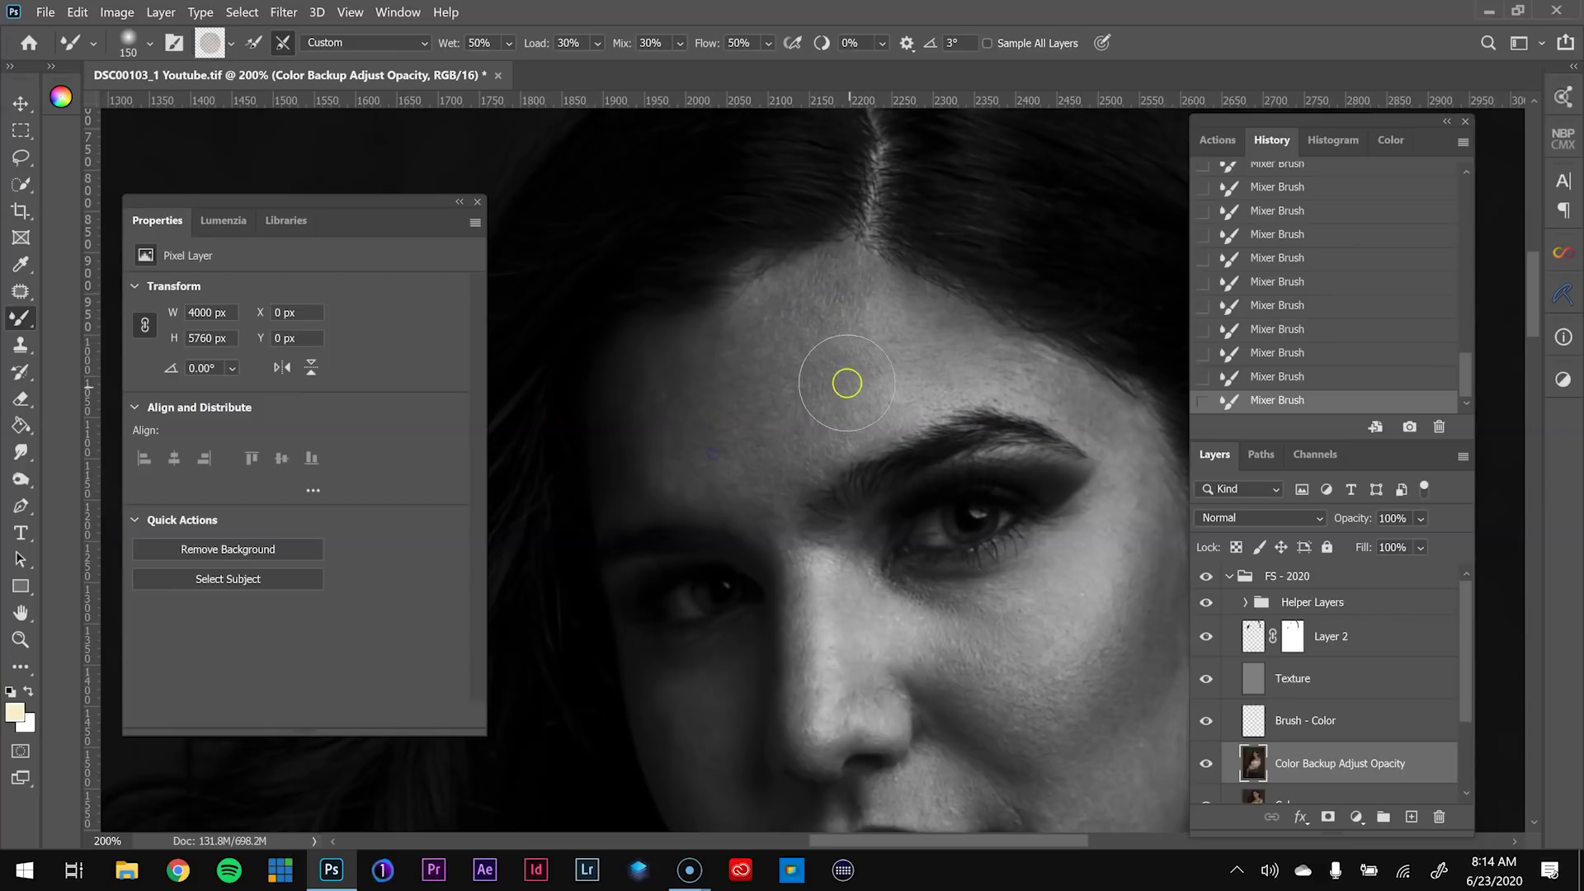
left_click_drag(797, 327, 779, 327)
left_click_drag(715, 375, 788, 368)
left_click_drag(848, 303, 841, 292)
left_click_drag(929, 341, 928, 325)
key("bracketleft")
key("bracketleft")
key("bracketleft")
key("bracketleft")
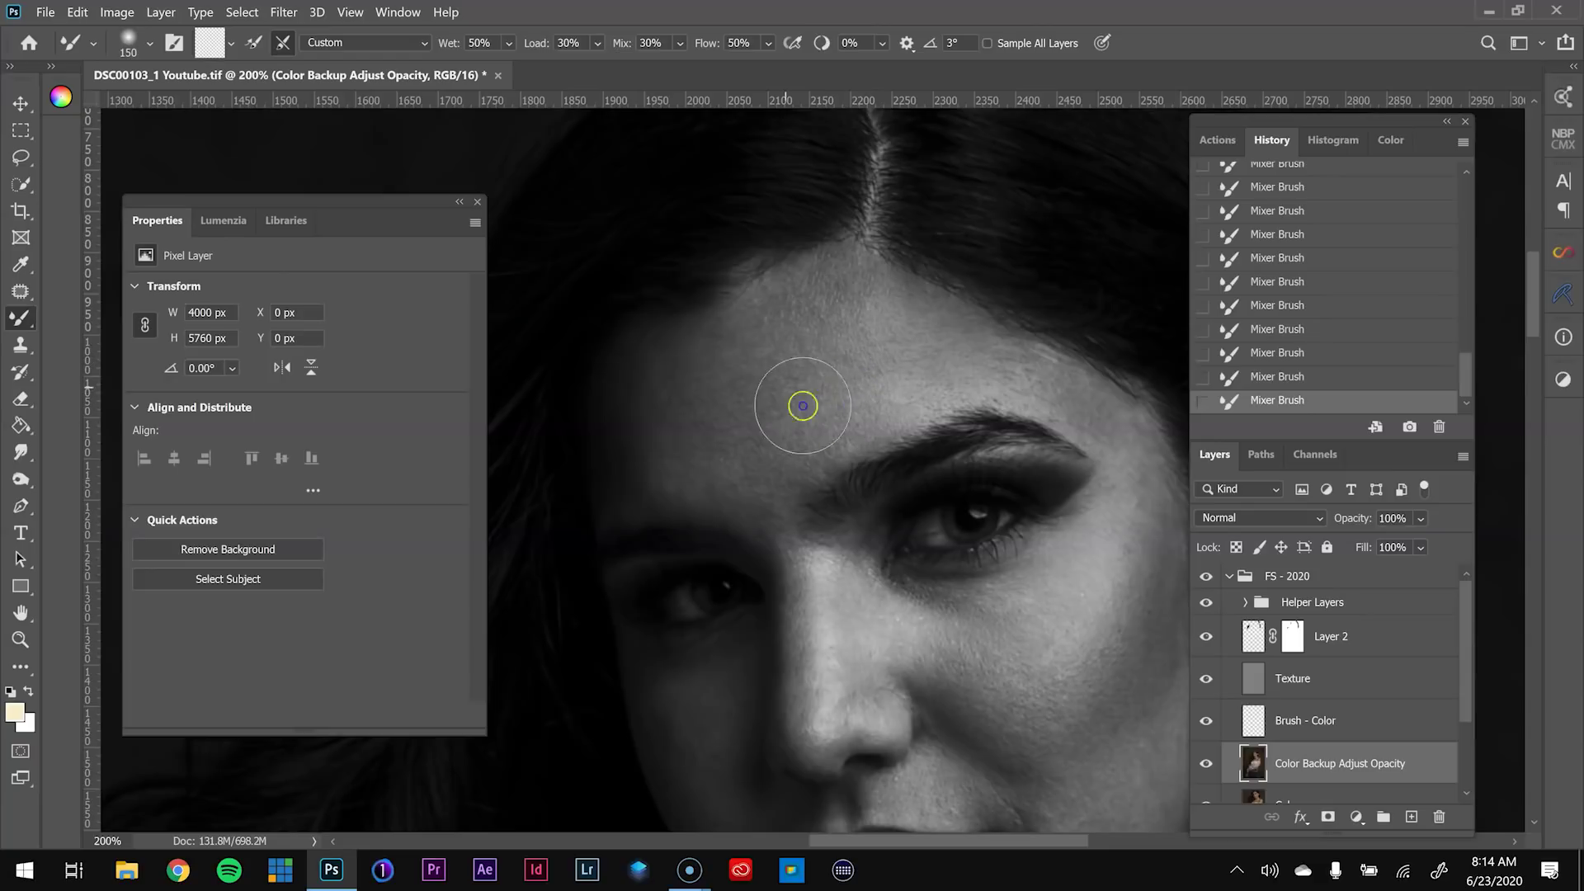
mouse_move(852, 339)
left_mouse_down()
mouse_move(831, 300)
mouse_move(858, 290)
left_mouse_up()
Blend the forehead between and above the eyebrows with an 80 px Mixer Brush, and compare with the color layer hidden and shown
key("bracketleft")
key("bracketleft")
left_click(801, 454, "alt")
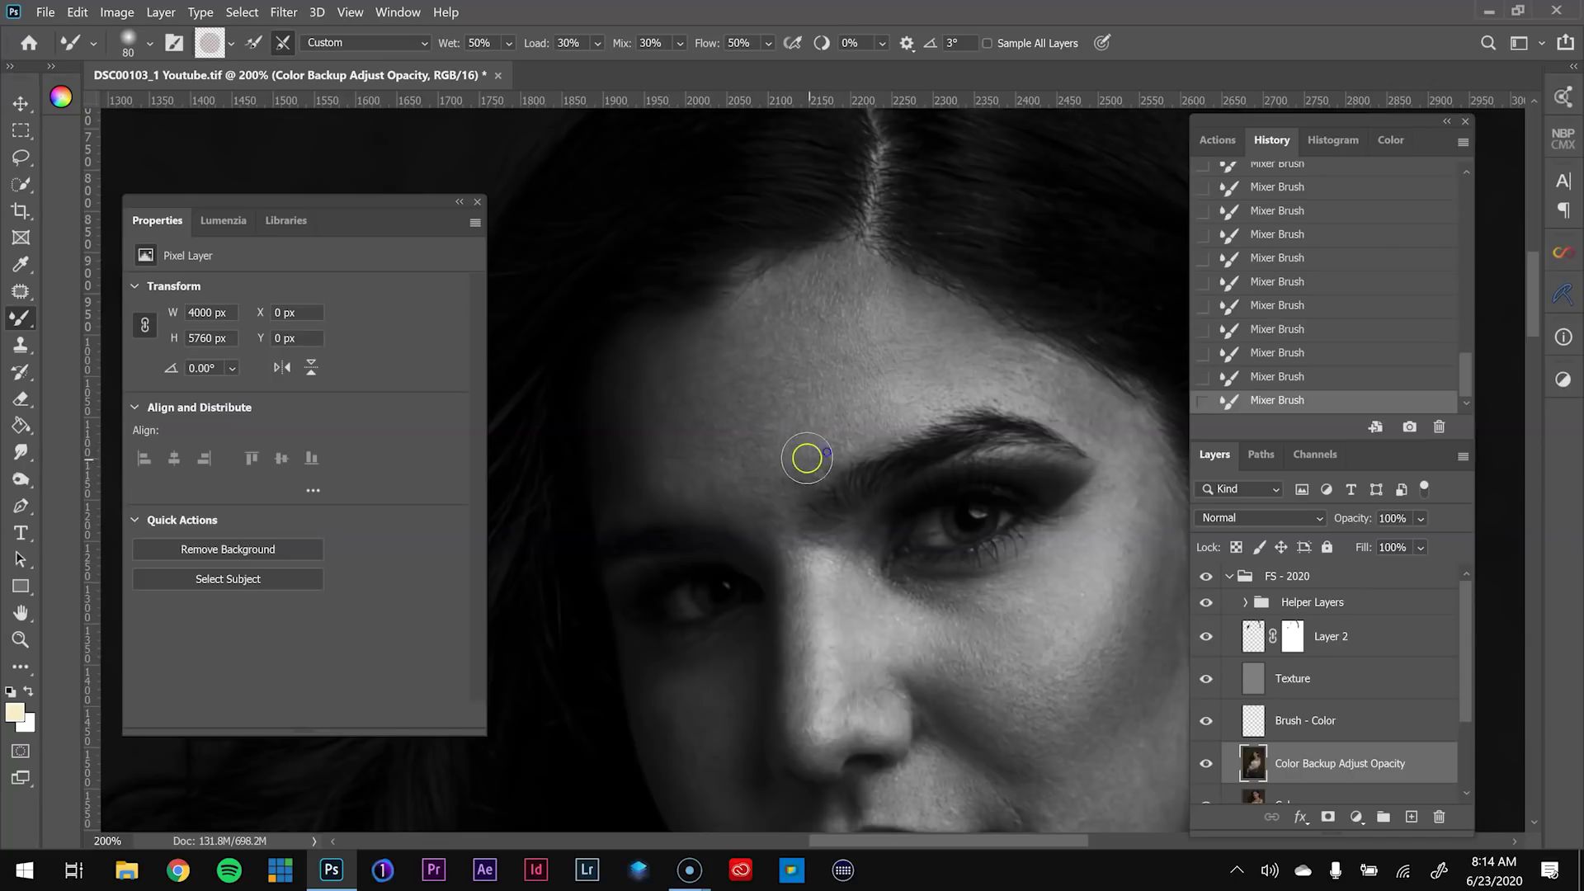
mouse_move(758, 474)
left_mouse_down()
mouse_move(704, 457)
mouse_move(700, 411)
mouse_move(734, 333)
left_mouse_up()
left_click(1204, 764)
left_click(1204, 764)
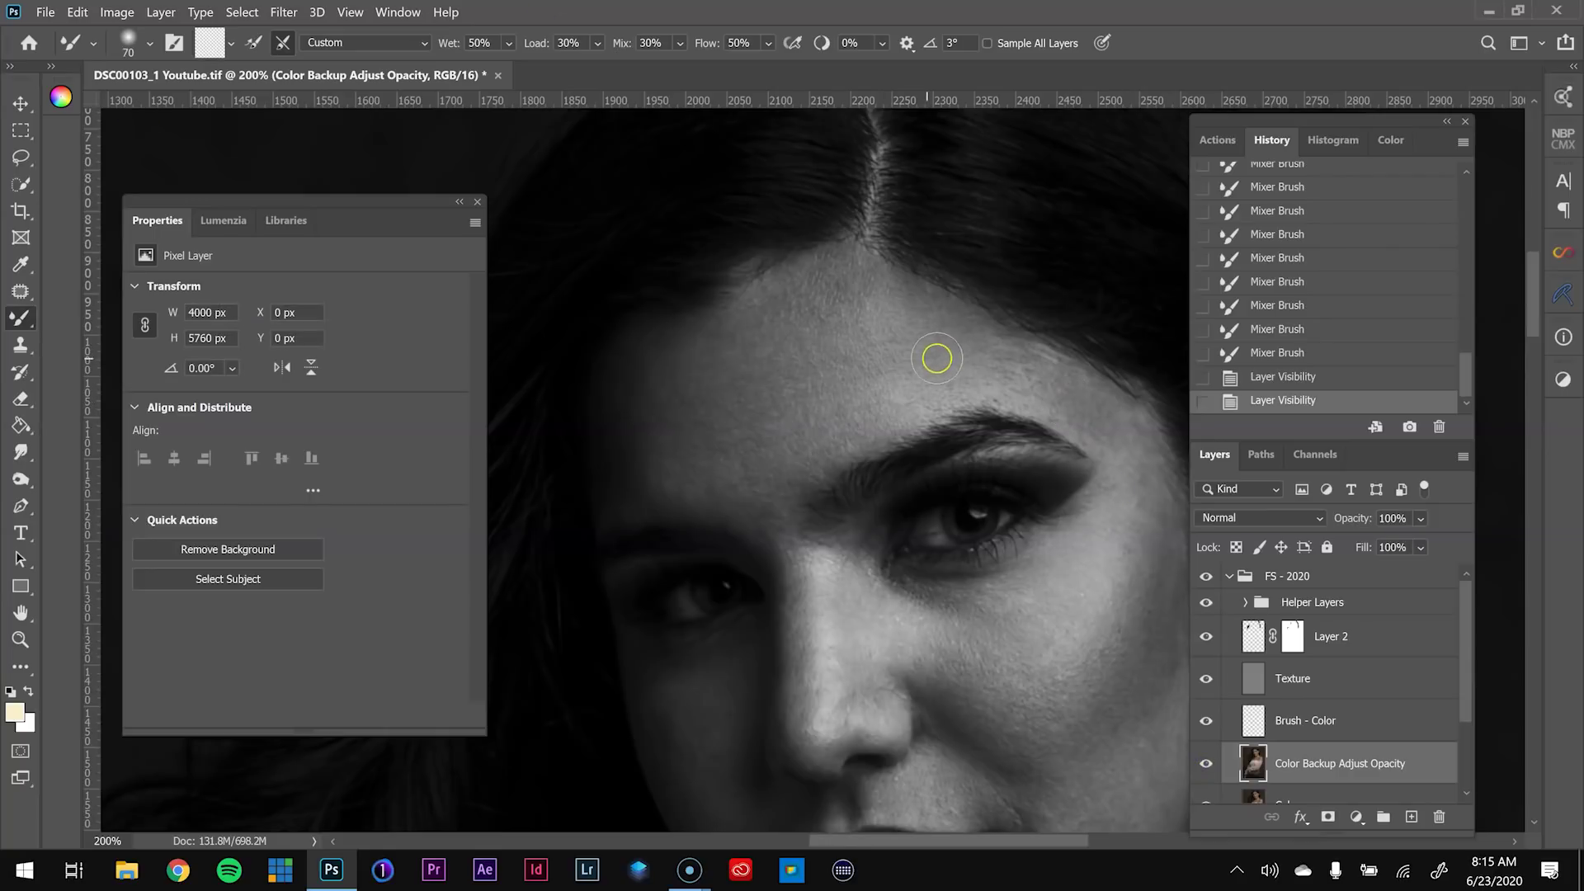
Blend the outer forehead and the skin under the eye on Color Backup Adjust Opacity with a 50 to 70 px Mixer Brush
mouse_move(912, 317)
left_mouse_down()
mouse_move(972, 330)
mouse_move(1046, 393)
mouse_move(1101, 401)
mouse_move(1107, 437)
left_mouse_up()
mouse_move(1002, 588)
left_mouse_down()
mouse_move(1028, 615)
mouse_move(993, 646)
mouse_move(953, 597)
left_mouse_up()
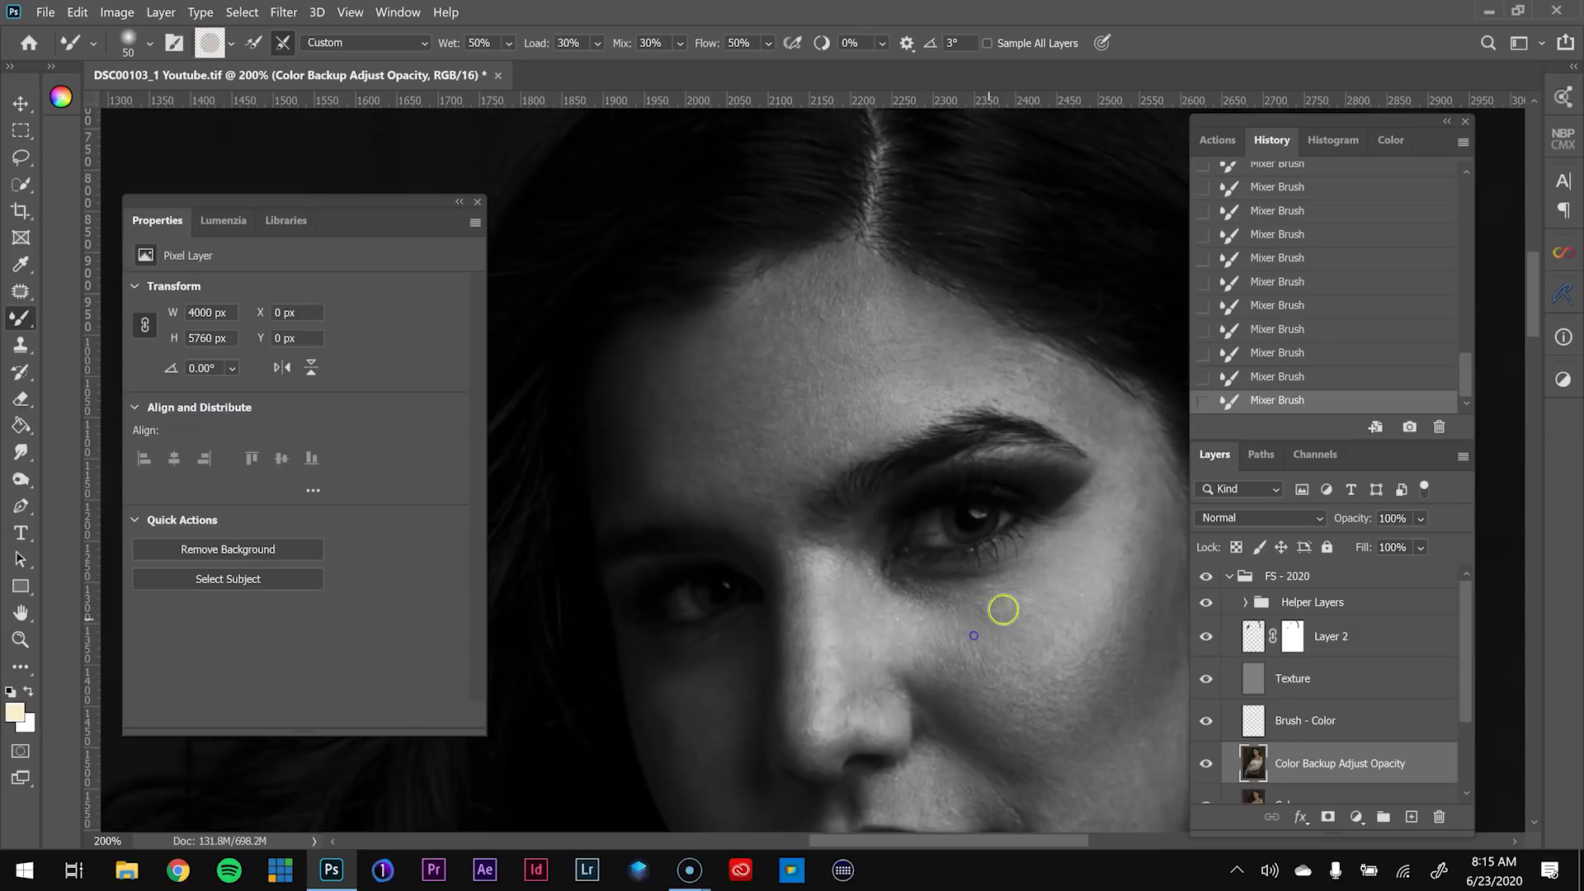
mouse_move(983, 634)
left_mouse_down()
mouse_move(1010, 612)
mouse_move(947, 593)
left_mouse_up()
key("bracketright")
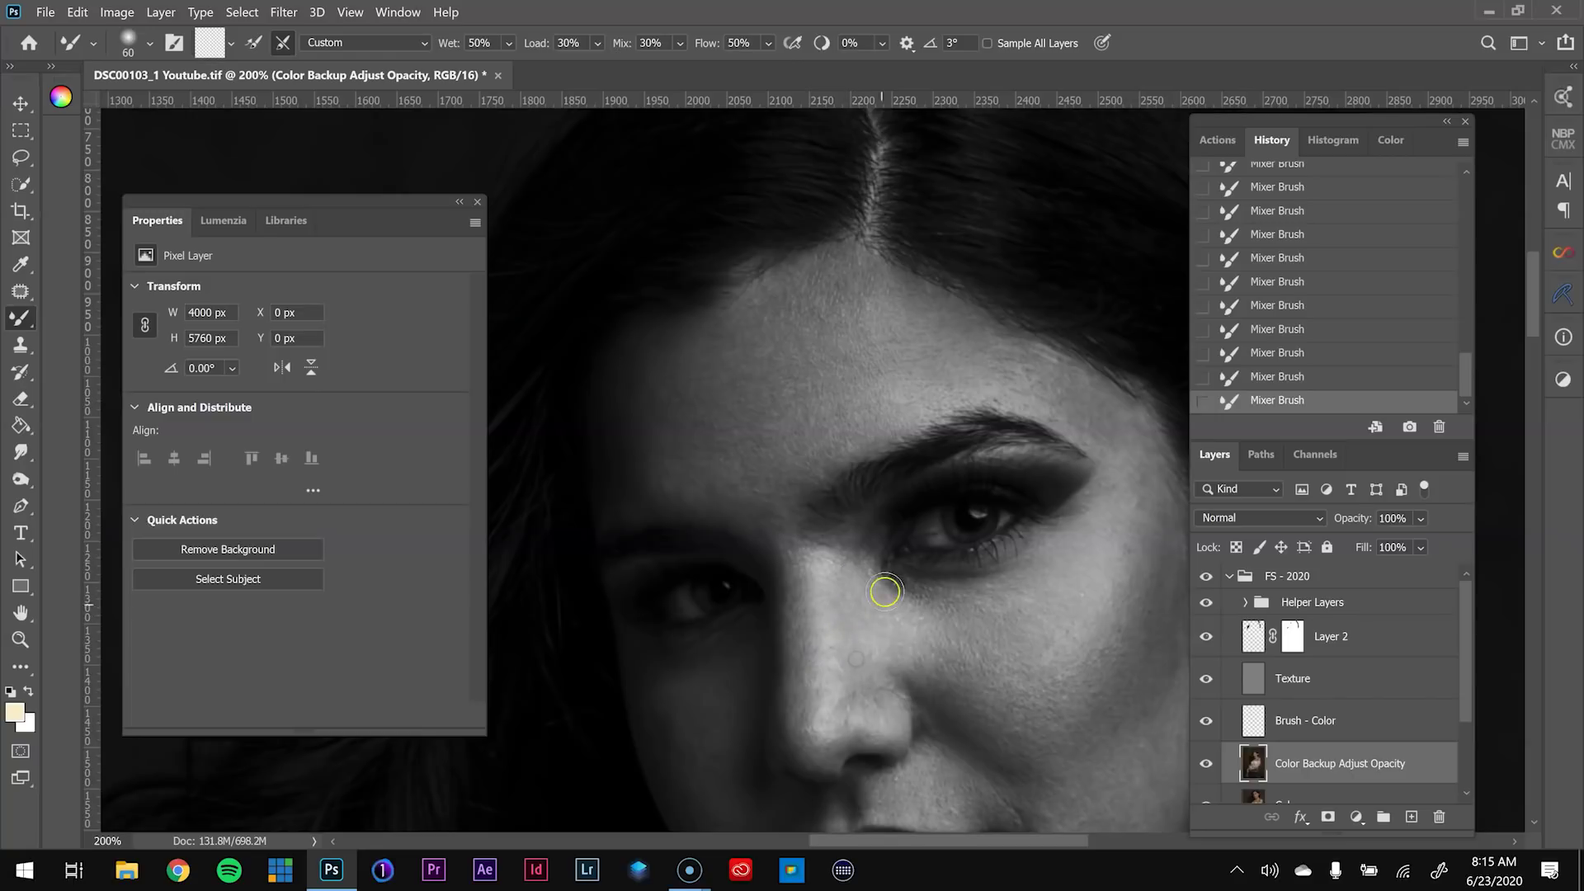
Smooth the brightly lit cheek below the eye with the Mixer Brush, enlarging it from 70 to 90 px
left_click_drag(1076, 601, 972, 543)
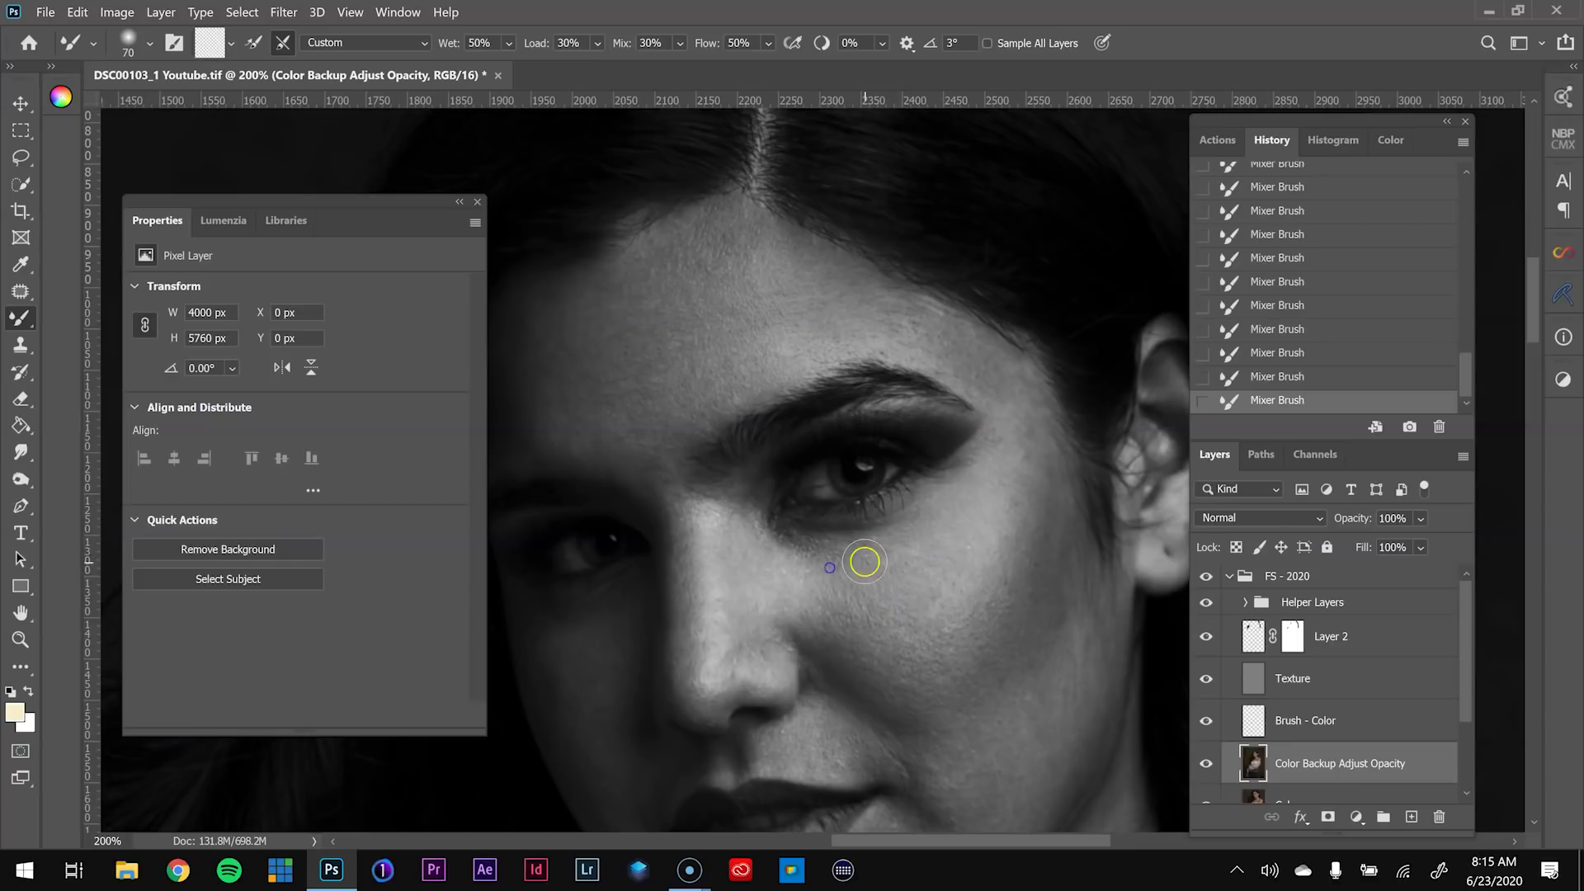
key("bracketright")
key("bracketright")
left_click_drag(1077, 657, 1038, 525)
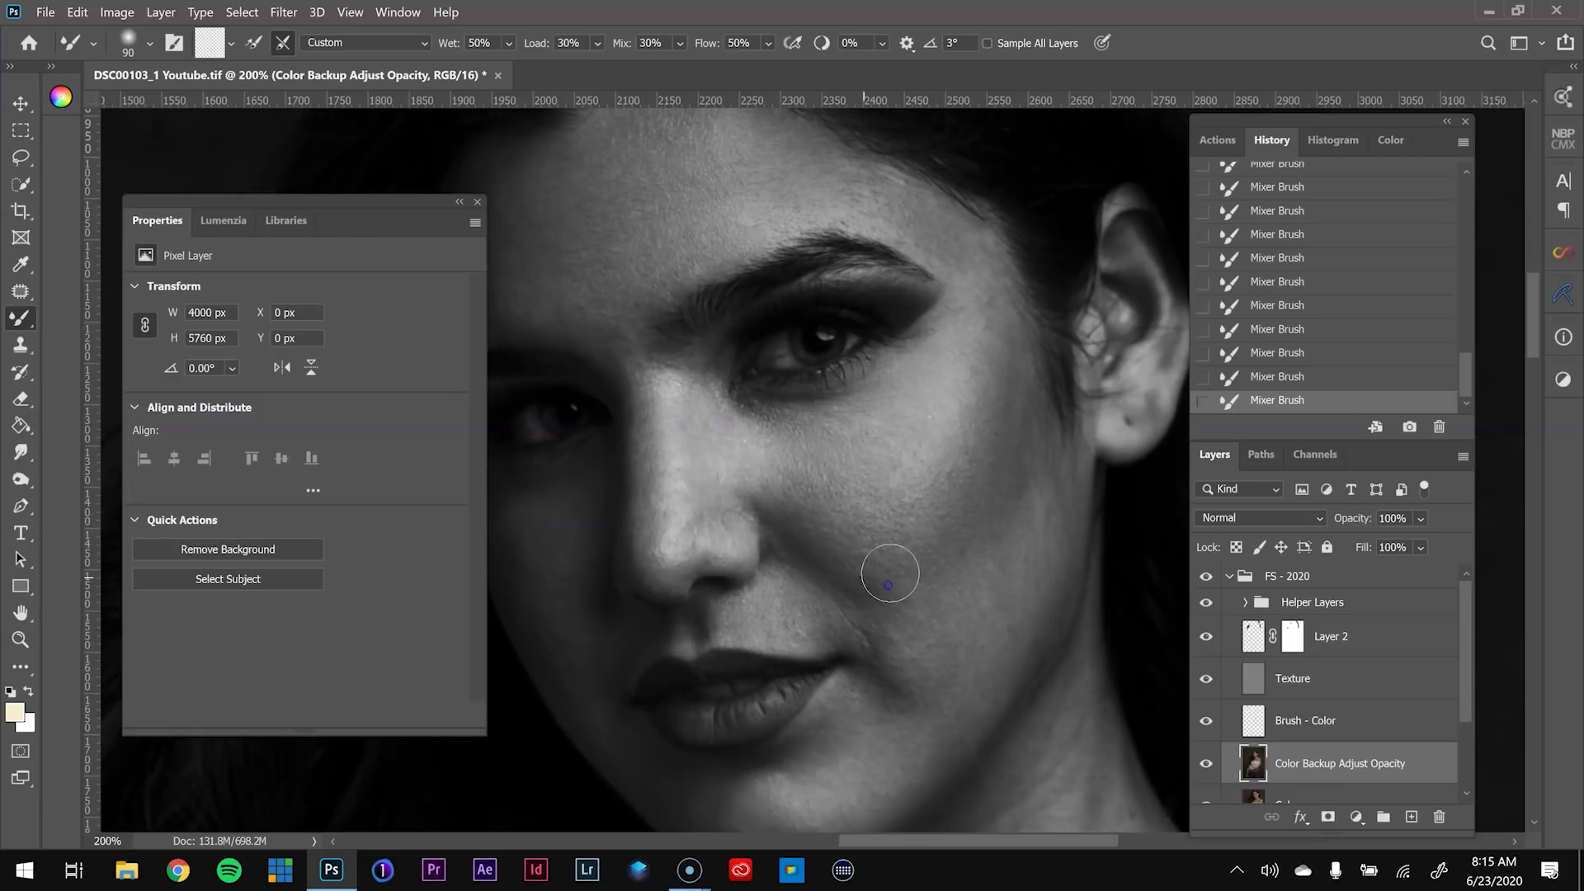
Blend the skin between the nose and the corner of the mouth with a 60 px Mixer Brush
key("bracketleft")
key("bracketleft")
left_click_drag(788, 592, 819, 632)
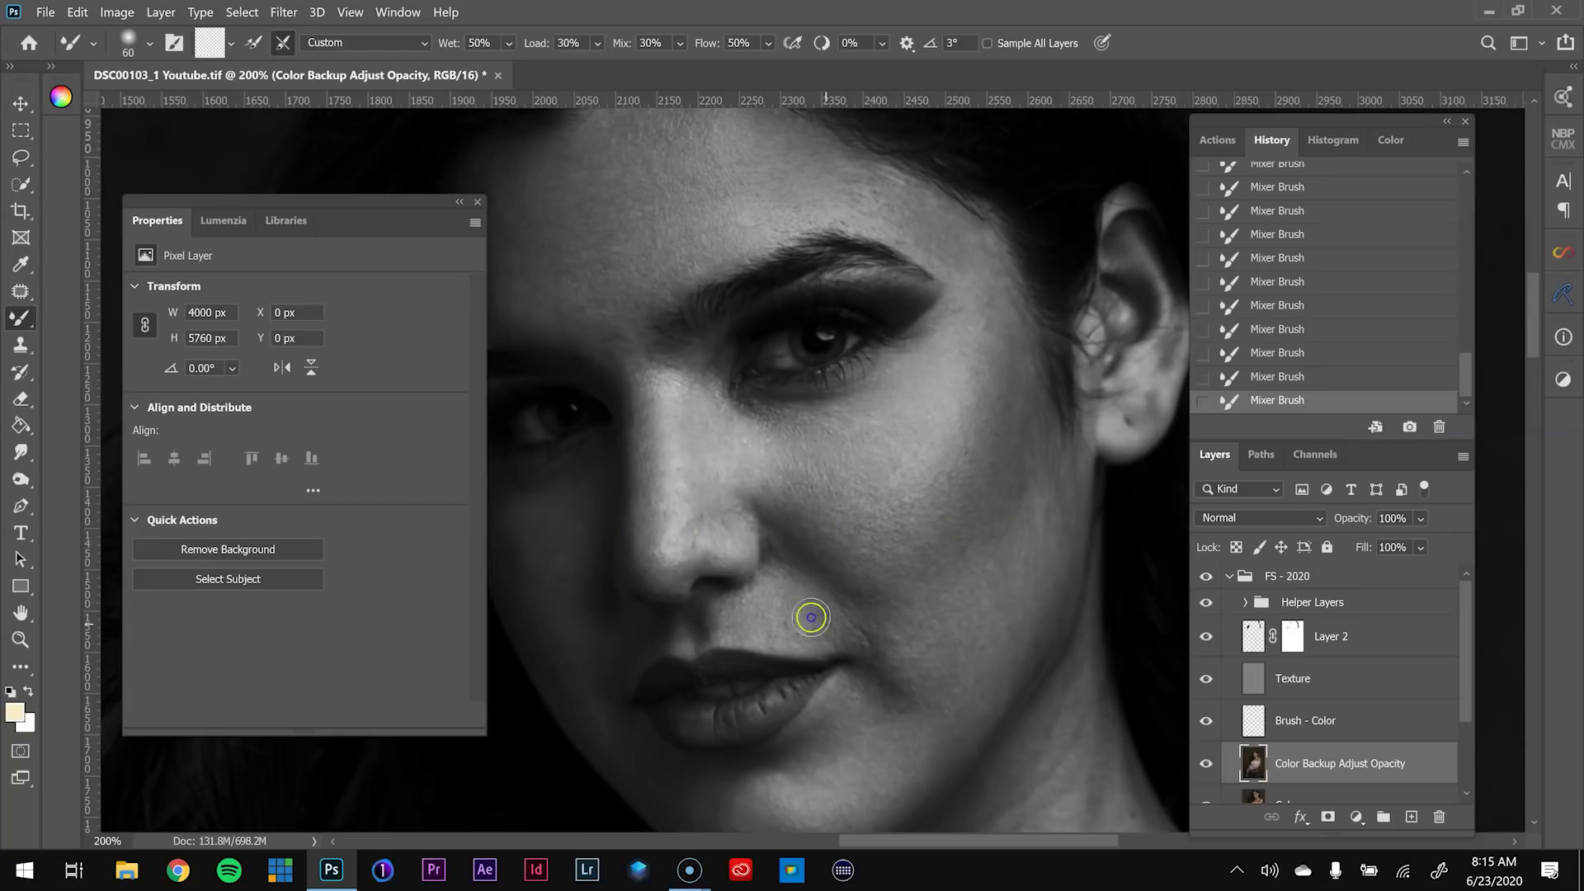
left_click_drag(836, 620, 800, 631)
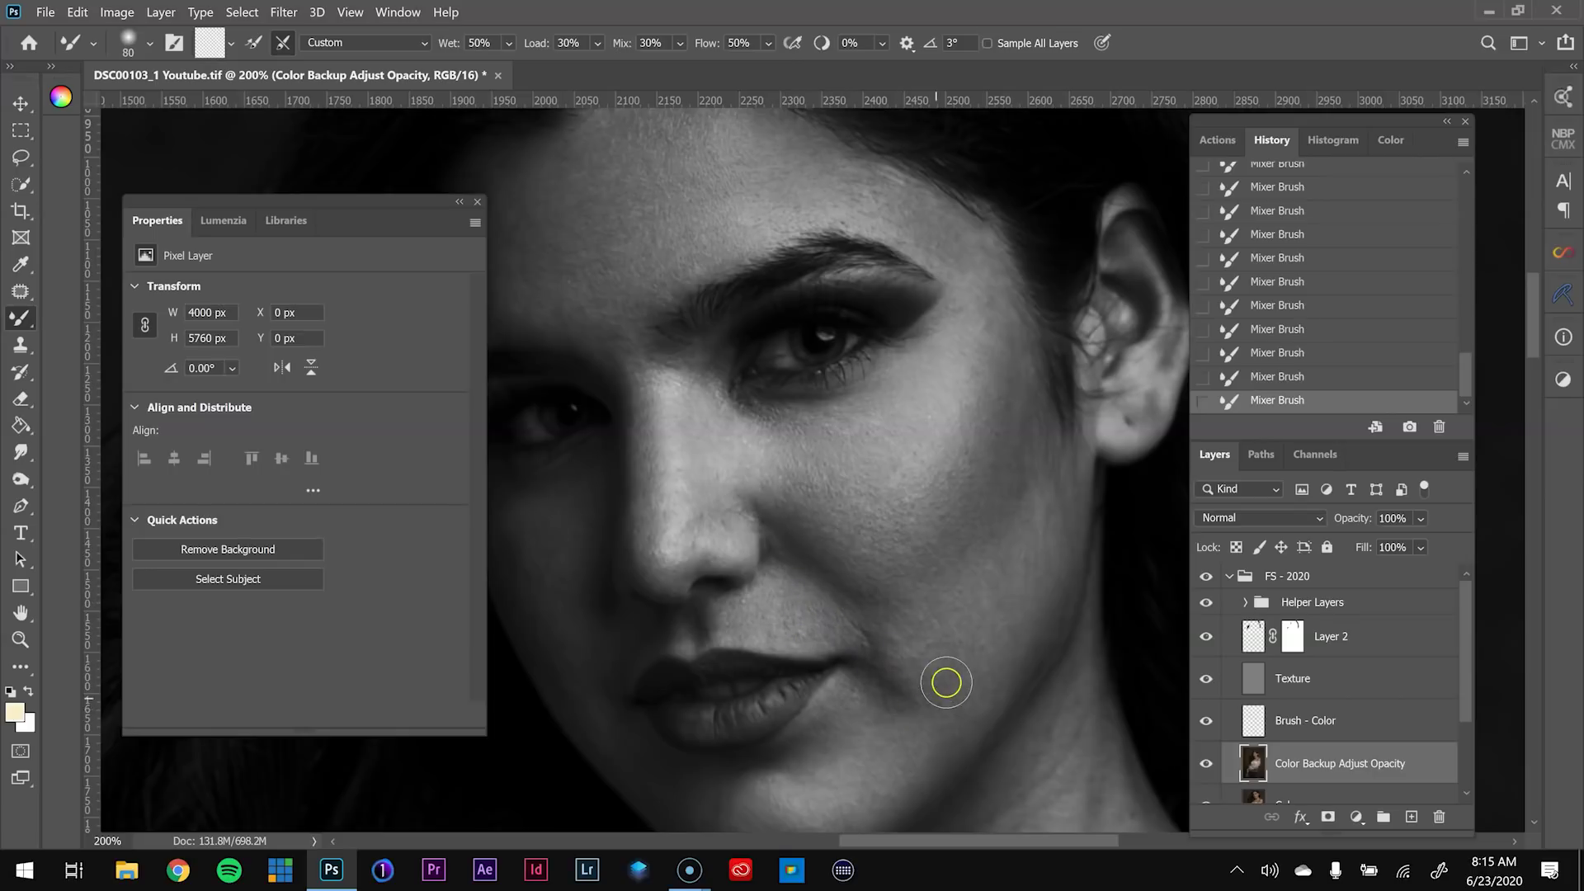
Blend the lower cheek, the jaw and the side of the face with an 80 px Mixer Brush
key("bracketright")
mouse_move(879, 692)
left_mouse_down()
mouse_move(967, 706)
mouse_move(922, 769)
left_mouse_up()
left_click_drag(998, 673, 977, 695)
left_click_drag(1013, 635, 1026, 643)
mouse_move(1046, 589)
left_mouse_down()
mouse_move(1046, 508)
mouse_move(1001, 590)
mouse_move(955, 622)
mouse_move(933, 614)
mouse_move(996, 521)
mouse_move(1007, 530)
left_mouse_up()
left_click_drag(1013, 372, 1016, 392)
Even out the tones along the nose and on the chin with a 50 px Mixer Brush
left_click_drag(947, 592, 1104, 502)
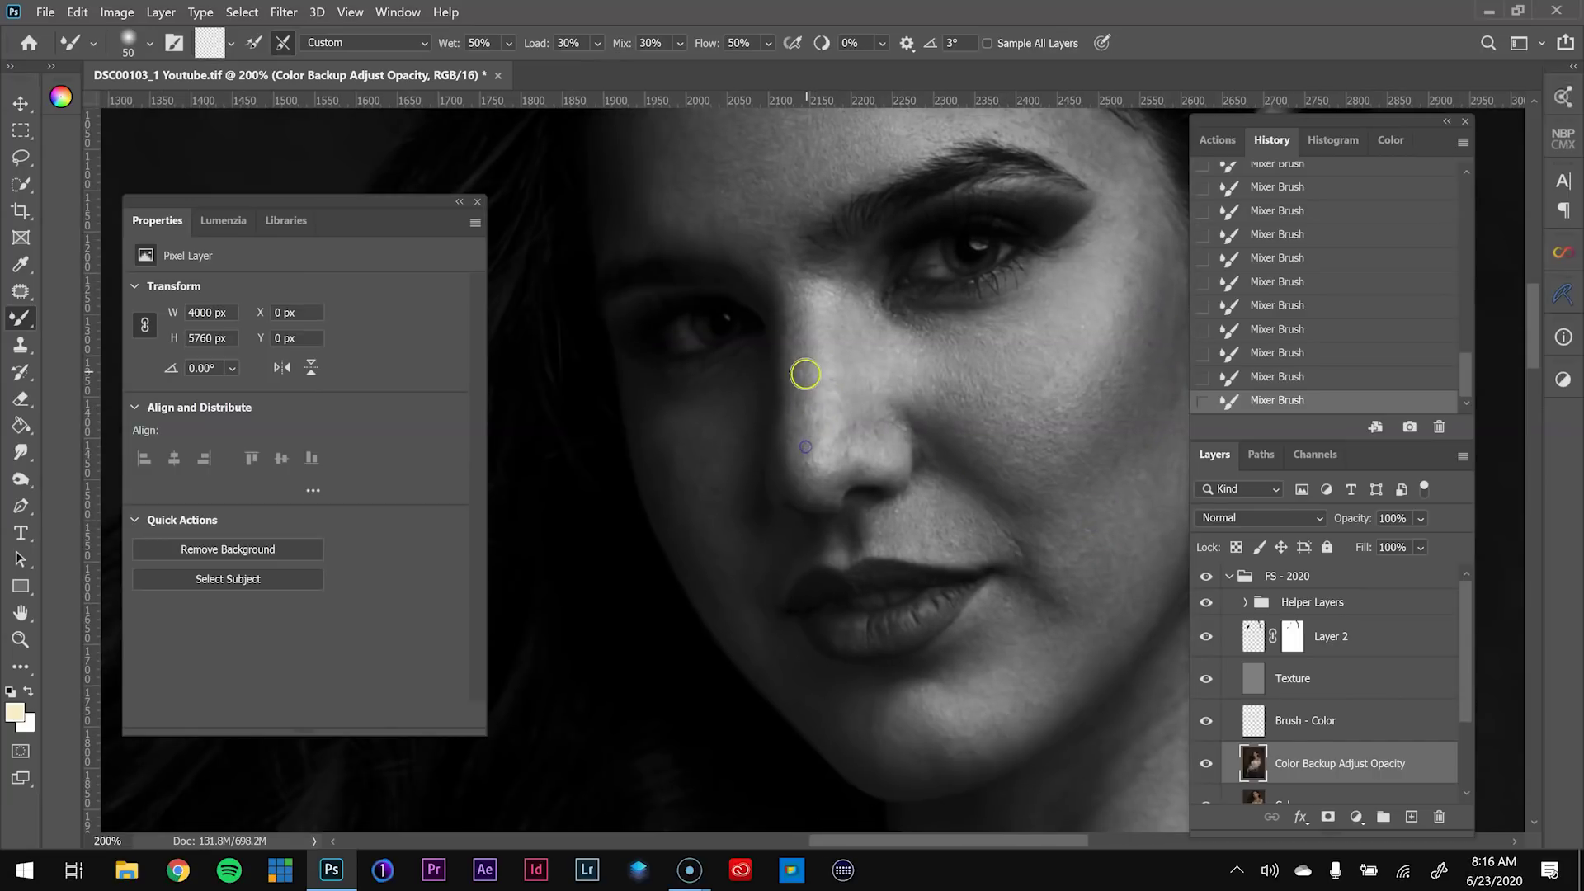
left_click_drag(995, 687, 948, 622)
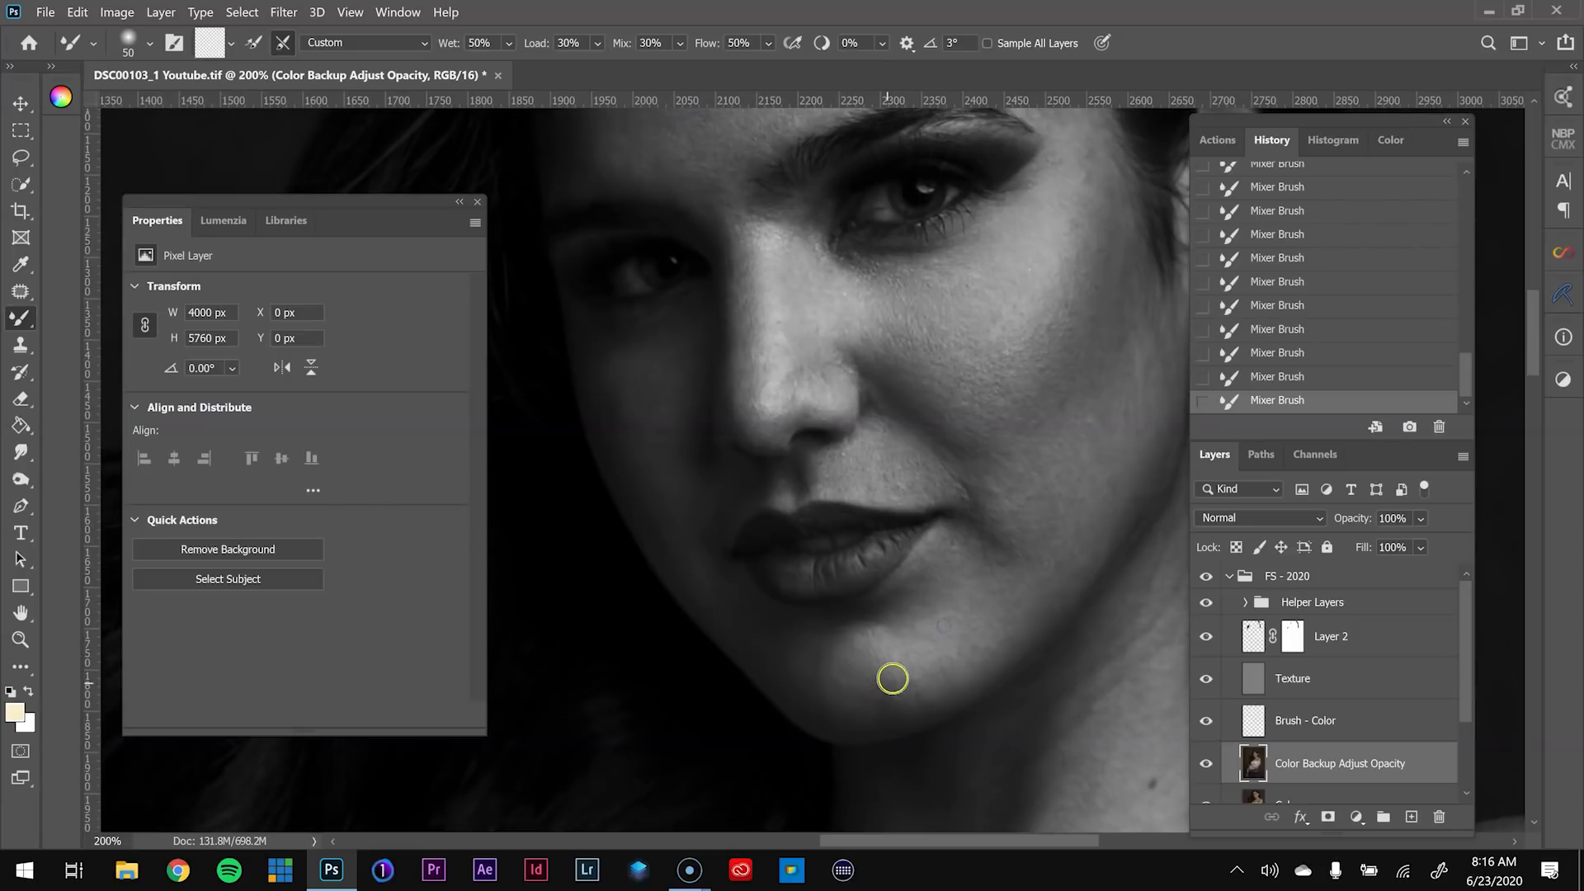
mouse_move(878, 654)
left_mouse_down()
mouse_move(874, 679)
mouse_move(944, 665)
mouse_move(1053, 495)
mouse_move(1089, 501)
left_mouse_up()
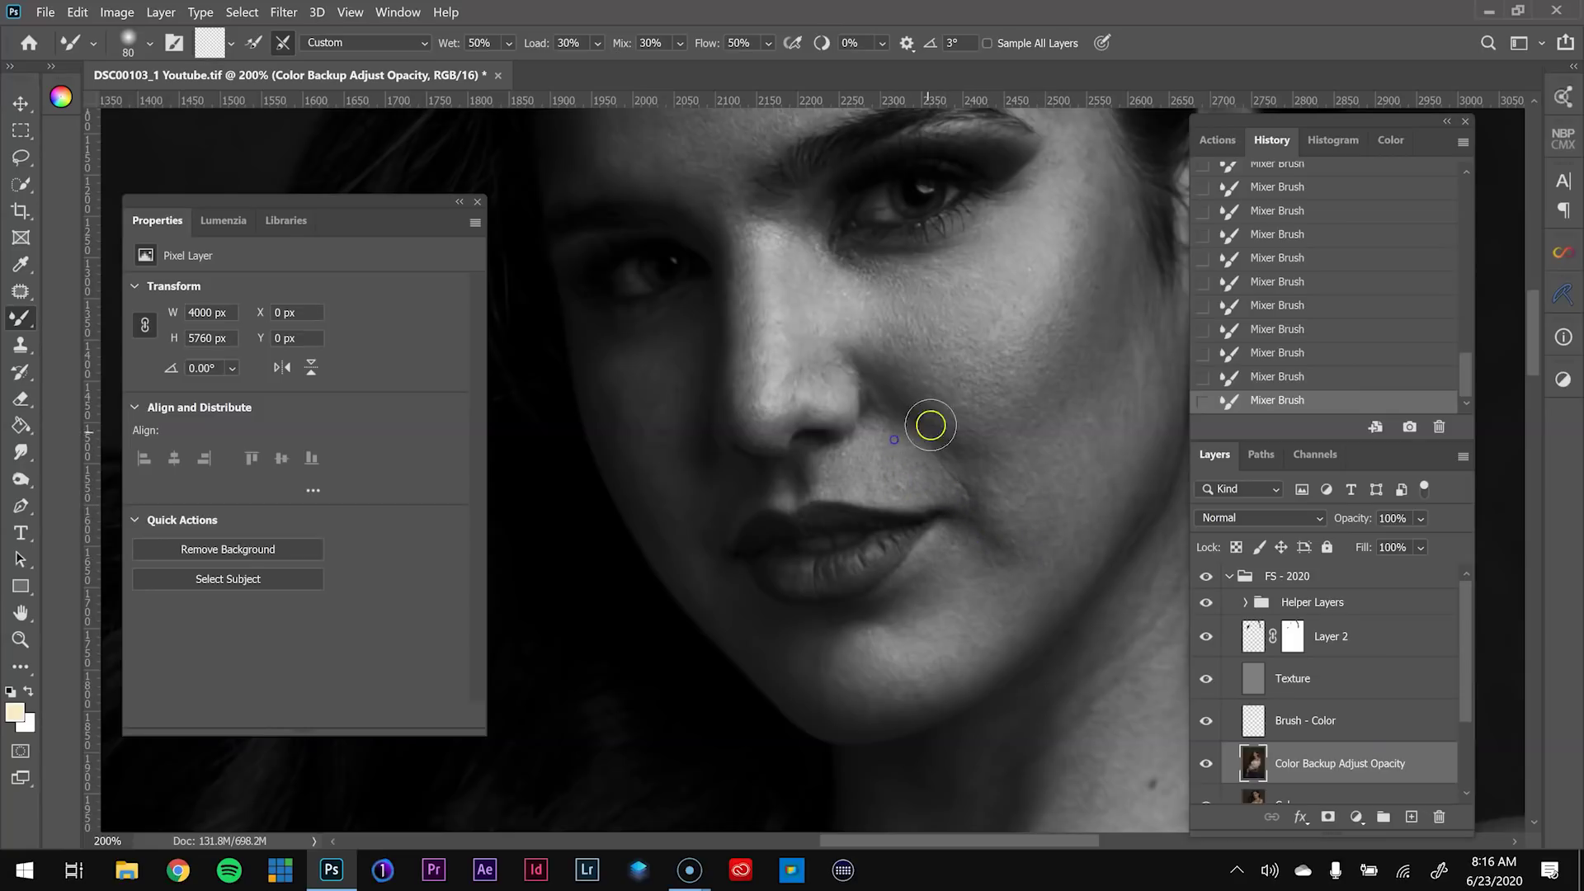
Soften the fold beside the nose with an 80 px Mixer Brush and the outer cheek toward the ear at 90 px
left_click_drag(912, 439, 924, 443)
left_click_drag(681, 416, 905, 566)
key("]")
mouse_move(1007, 408)
left_mouse_down()
mouse_move(849, 374)
mouse_move(715, 309)
left_mouse_up()
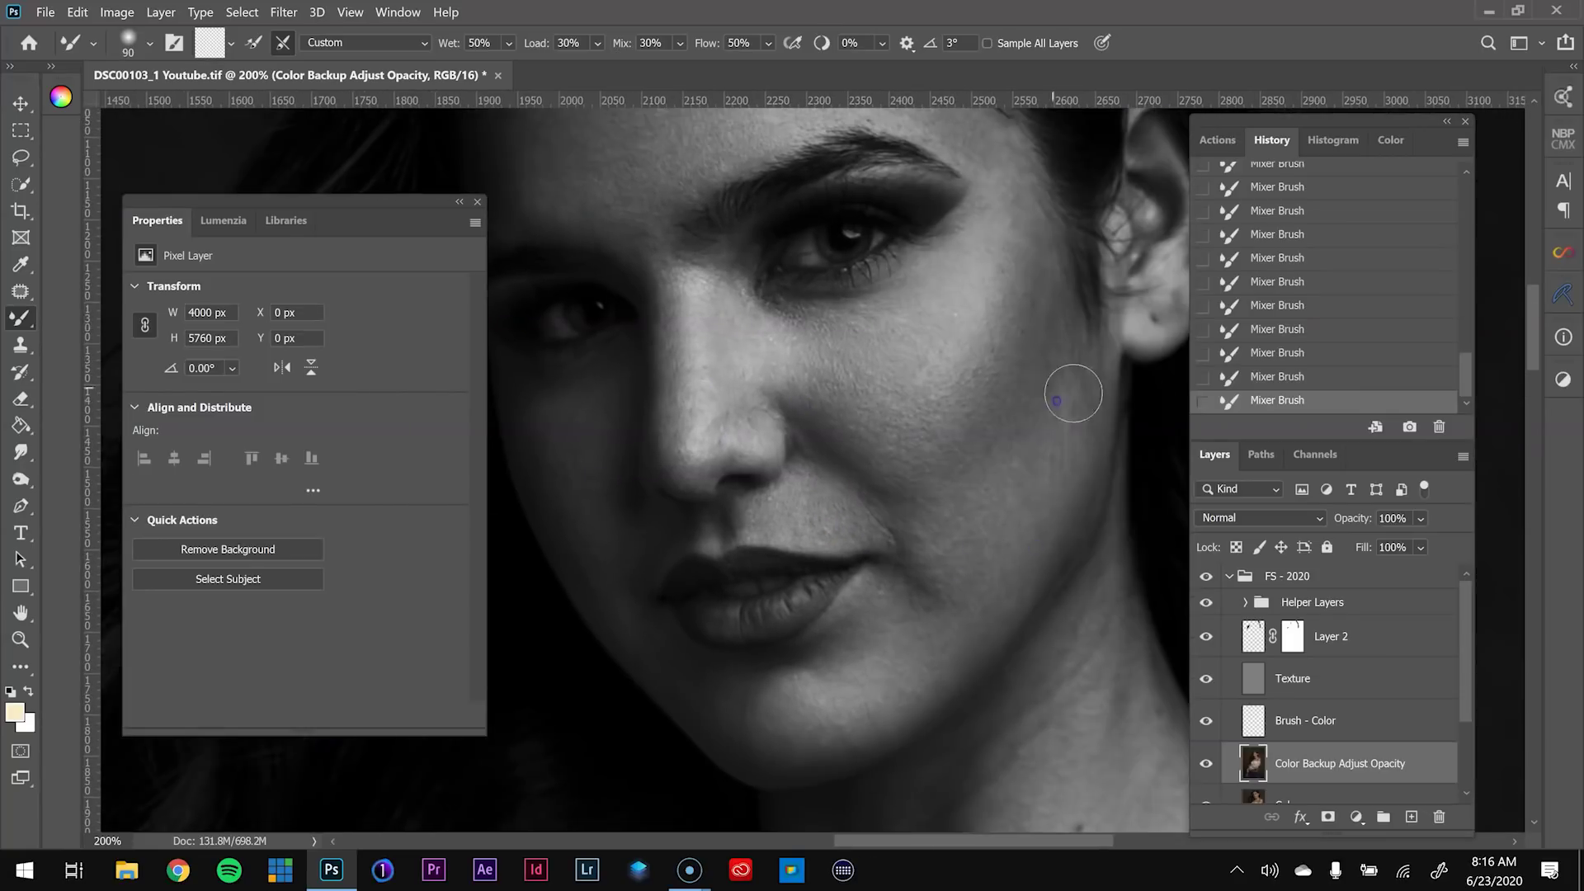
left_click_drag(928, 297, 1022, 453)
left_click_drag(1103, 423, 884, 347)
Smooth the broad tonal transitions on the neck and upper chest with a large Mixer Brush, going from 250 down to 150 px
mouse_move(1138, 495)
left_mouse_down()
mouse_move(881, 382)
mouse_move(1135, 552)
left_mouse_up()
key("]")
key("]")
key("]")
key("]")
key("]")
key("]")
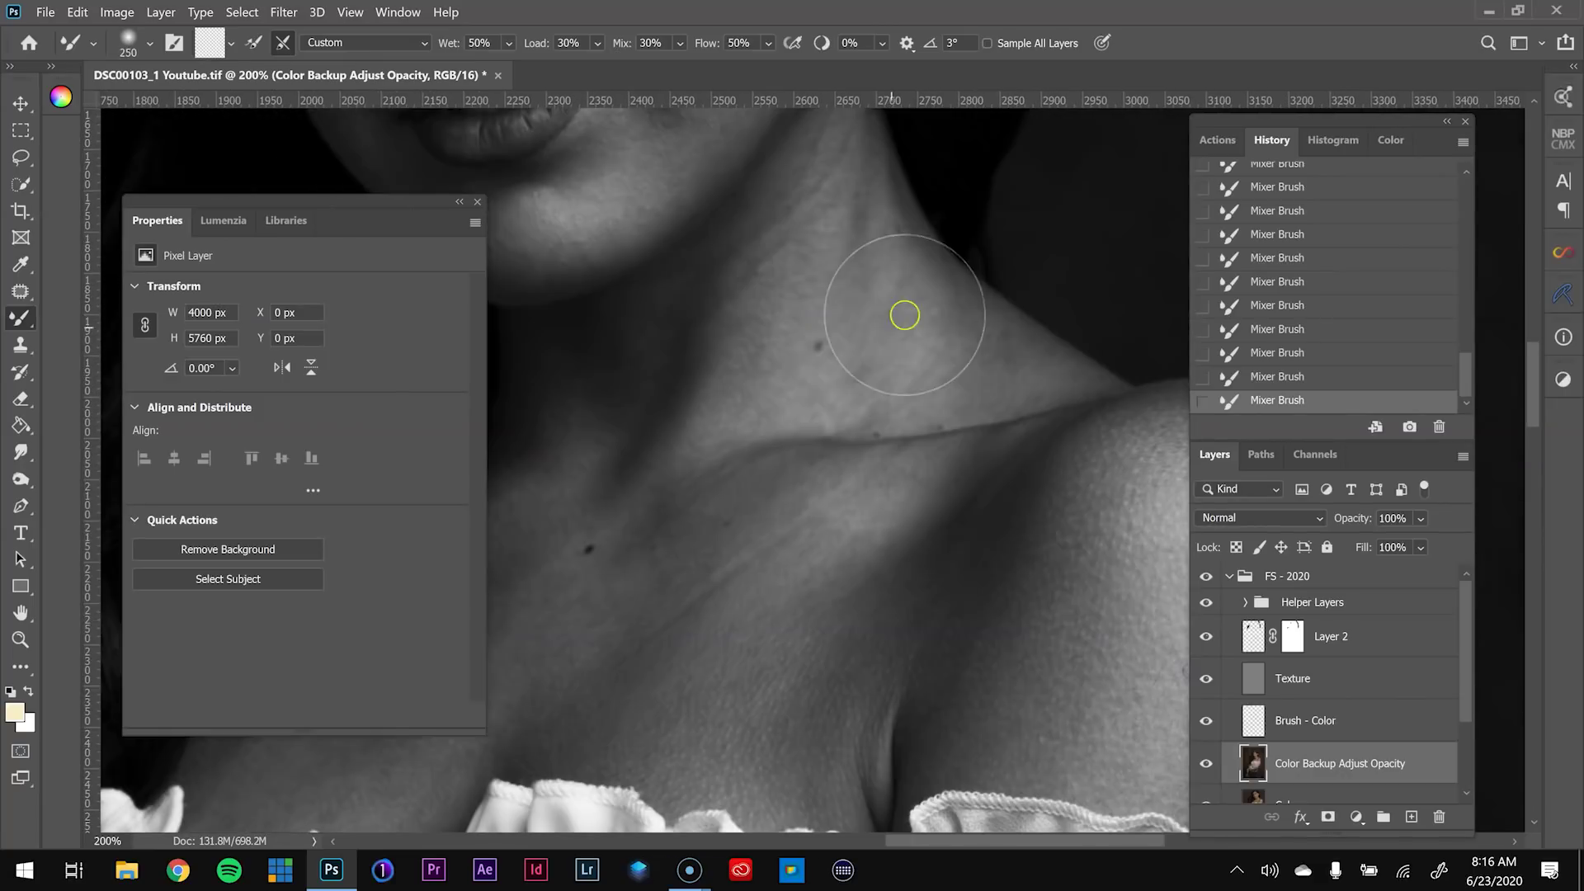
key("[")
key("[")
left_click_drag(875, 598, 944, 460)
key("[")
left_click_drag(660, 429, 936, 517)
left_click_drag(1023, 404, 760, 758)
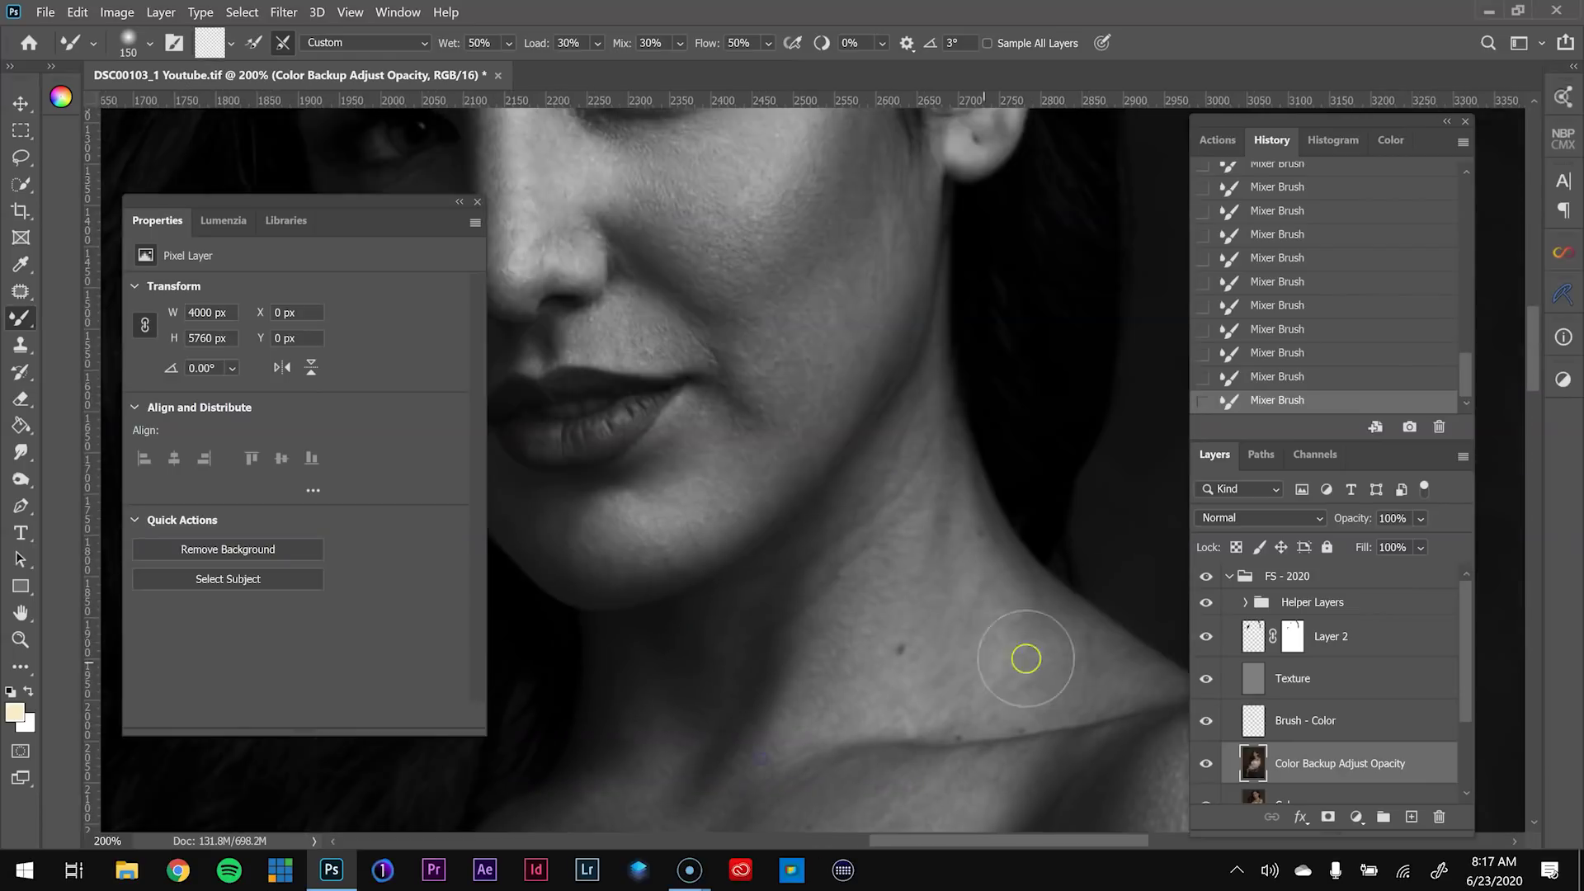
Hide the Helper Layers group and compare the whole portrait in color with Color Backup Adjust Opacity hidden and shown
key("ctrl+minus")
key("ctrl+minus")
key("ctrl+minus")
left_click(1206, 602)
left_click(1206, 763)
left_click(1206, 763)
Try blending the chest tones beside the shoulder in the color view with the Mixer Brush, and undo the recent changes
left_click(829, 576, "ctrl")
left_click(829, 577, "ctrl")
key("[")
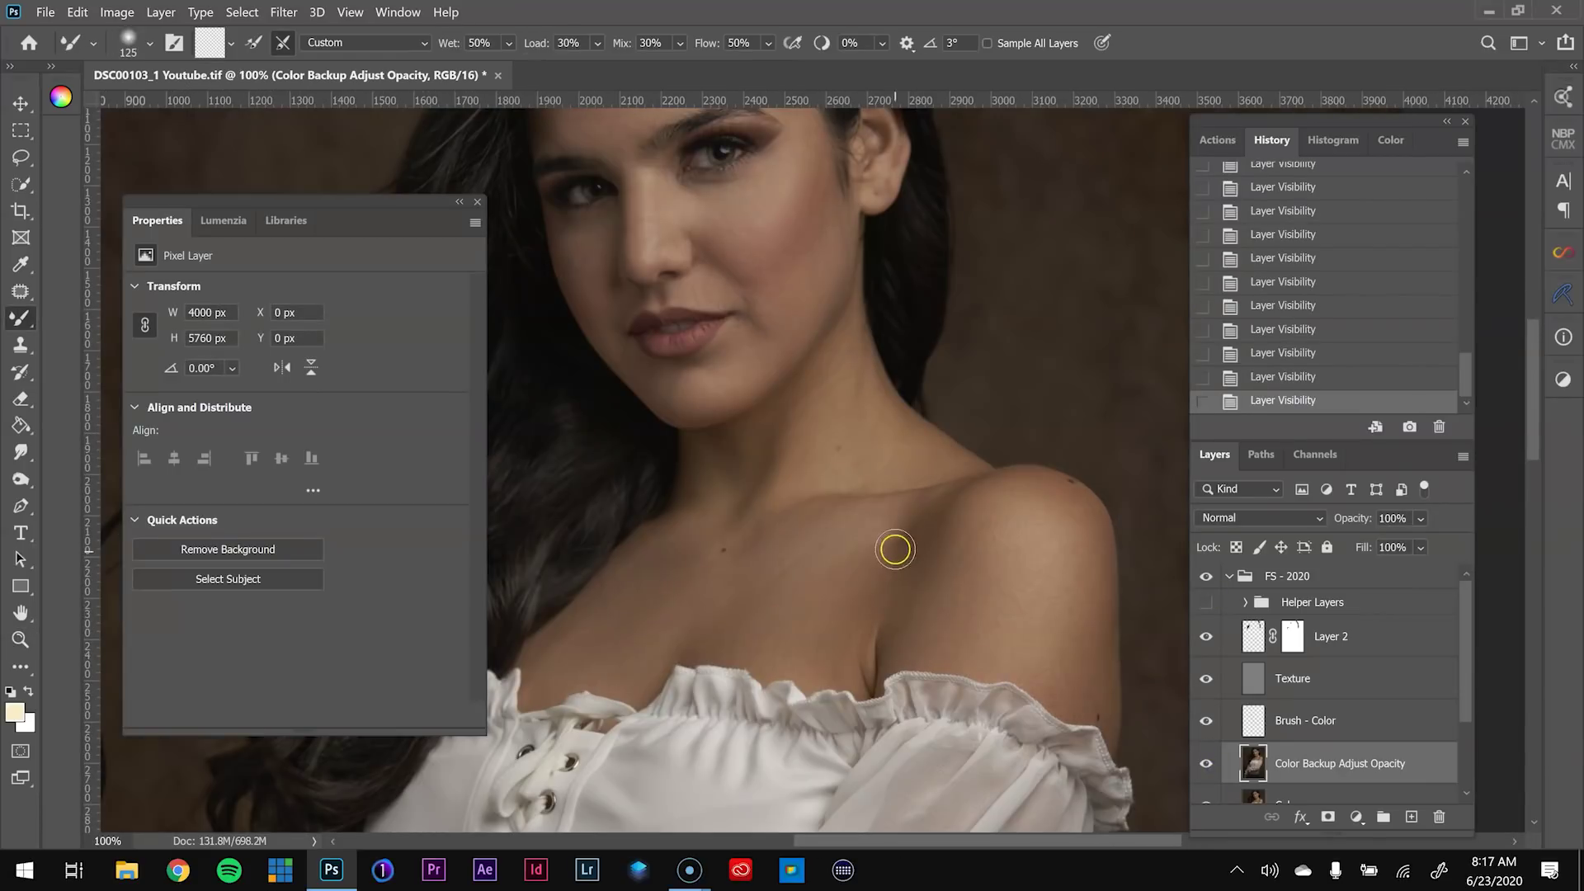
key("]")
key("]")
left_click_drag(858, 607, 868, 573)
key("ctrl+minus")
key("ctrl+minus")
key("ctrl+z")
key("ctrl+z")
key("ctrl+z")
key("ctrl+z")
key("ctrl+z")
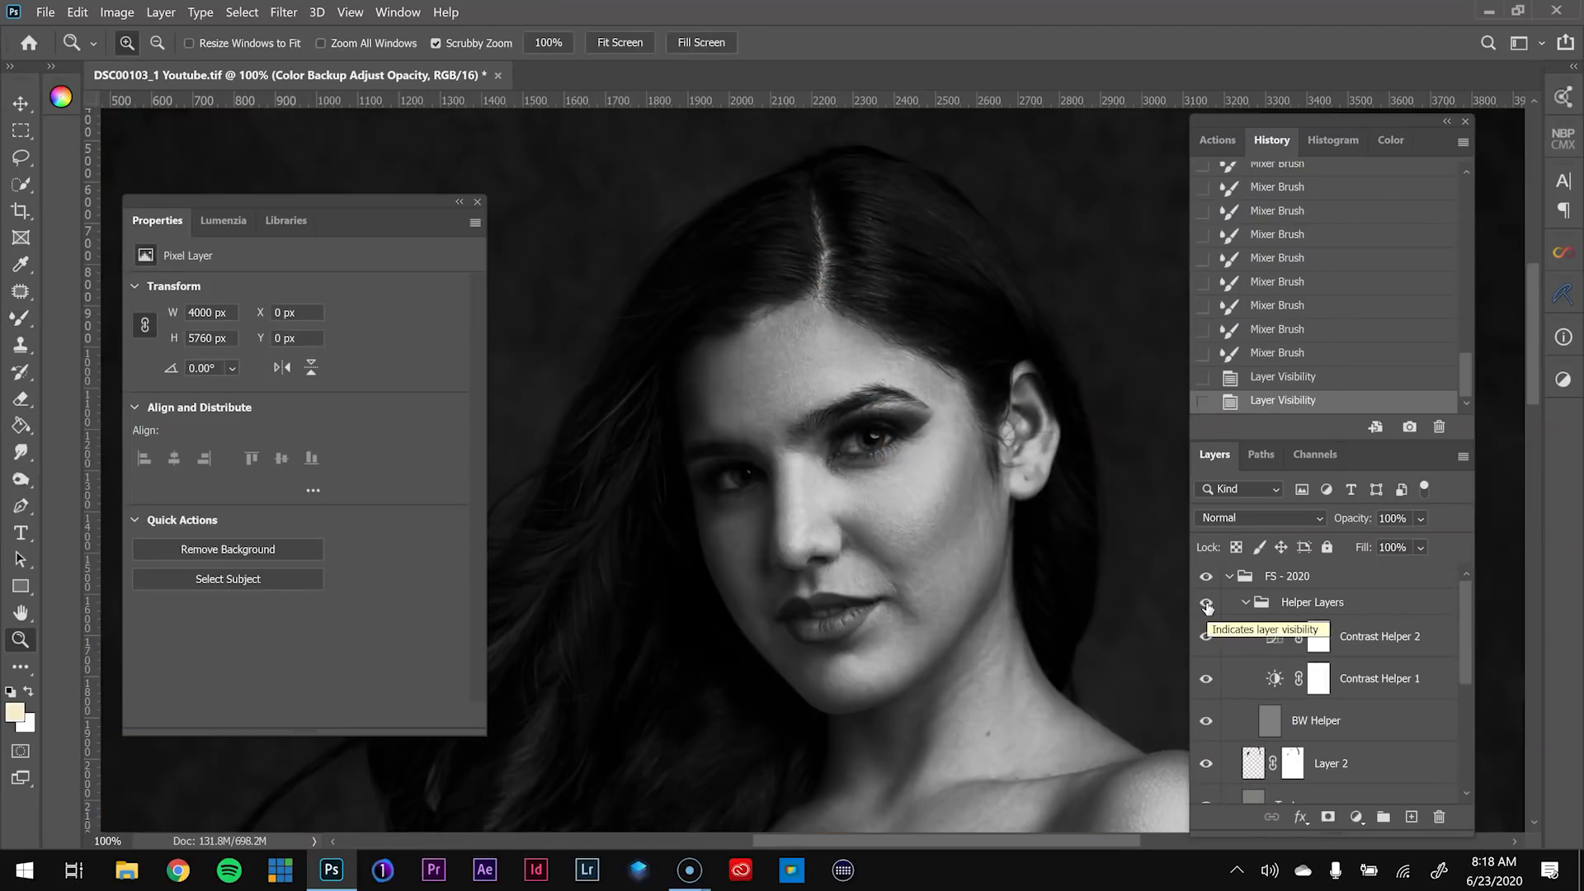
Hide the Helper Layers group again and compare the portrait at 50% zoom with the color layer off and on
left_click(1207, 607)
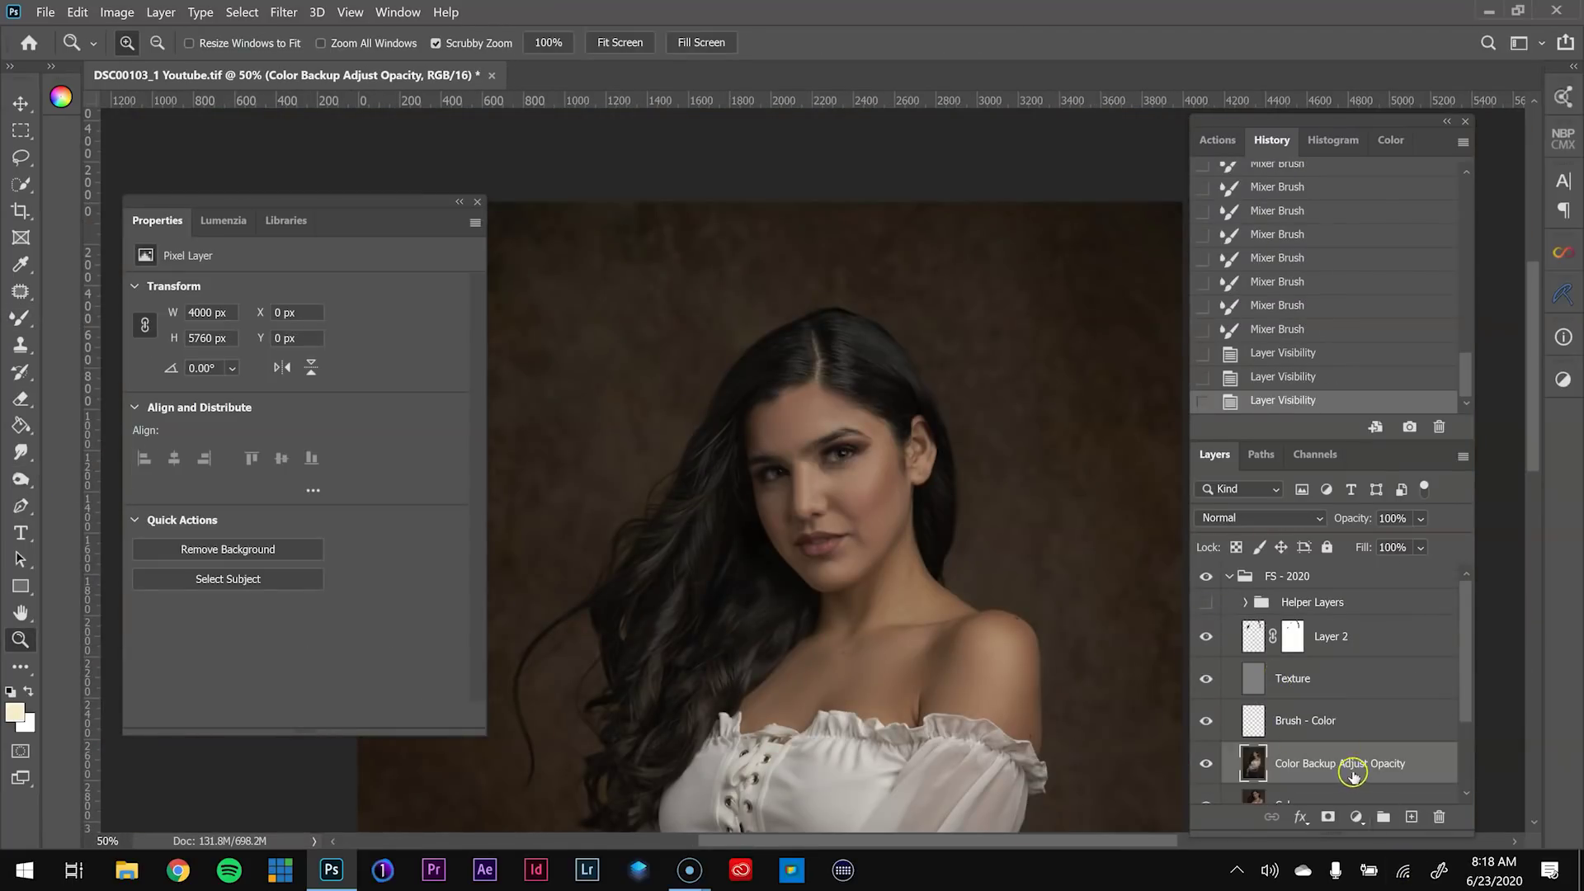
left_click(1213, 768)
left_click(1212, 767)
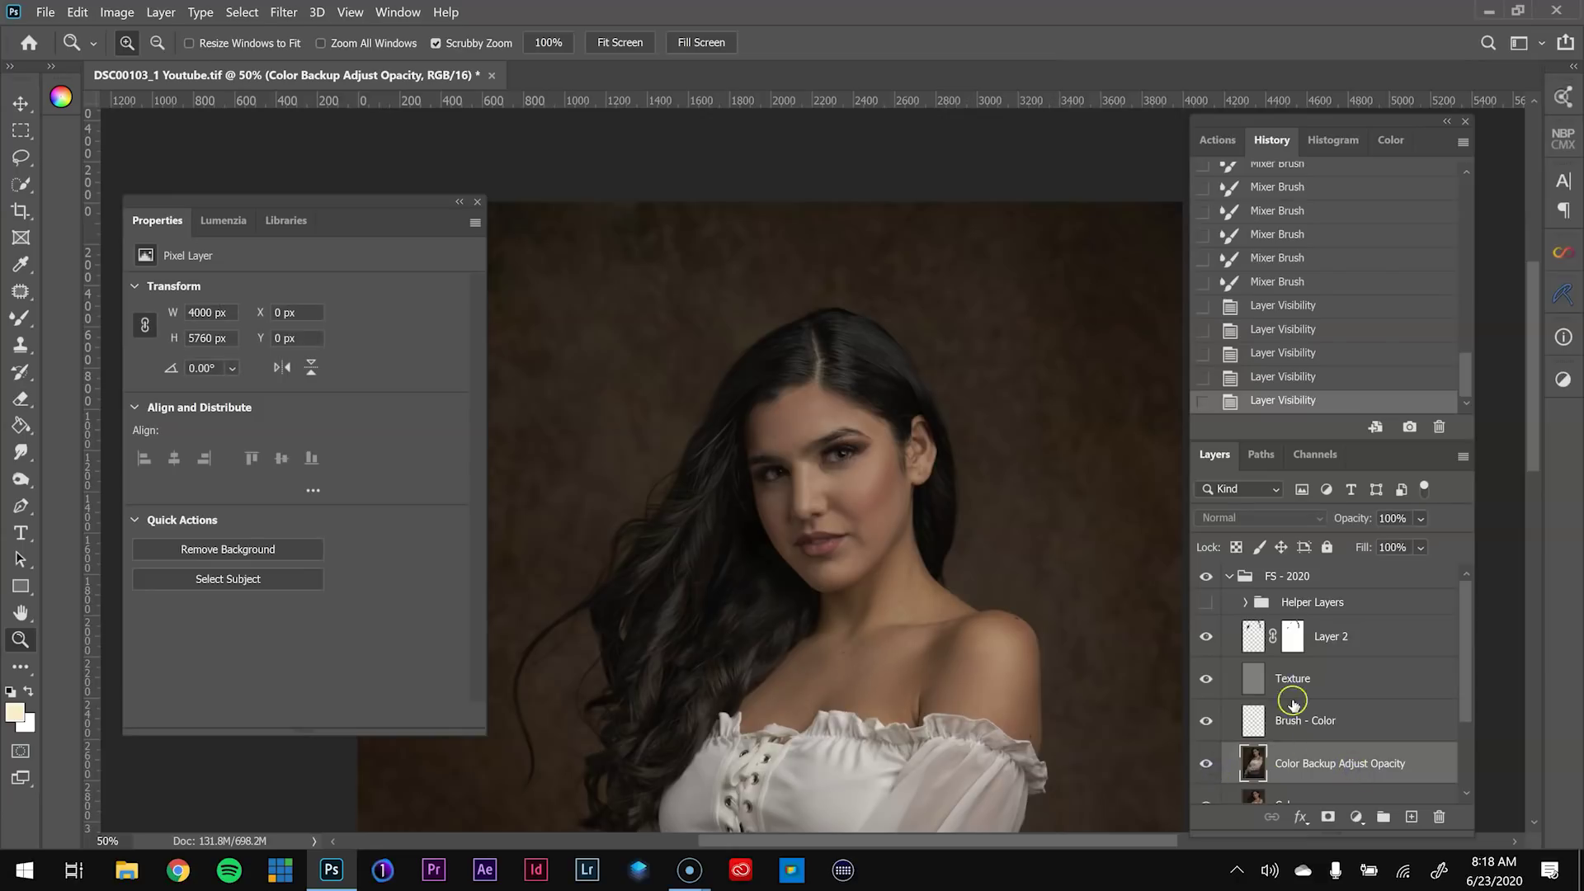
Lower the opacity of Color Backup Adjust Opacity to 70% and compare the result with the layer hidden and shown
left_click(1420, 518)
left_click_drag(1444, 541, 1432, 544)
left_click(1206, 763)
left_click(1206, 763)
left_click(1206, 763)
left_click(1207, 763)
key("ctrl+minus")
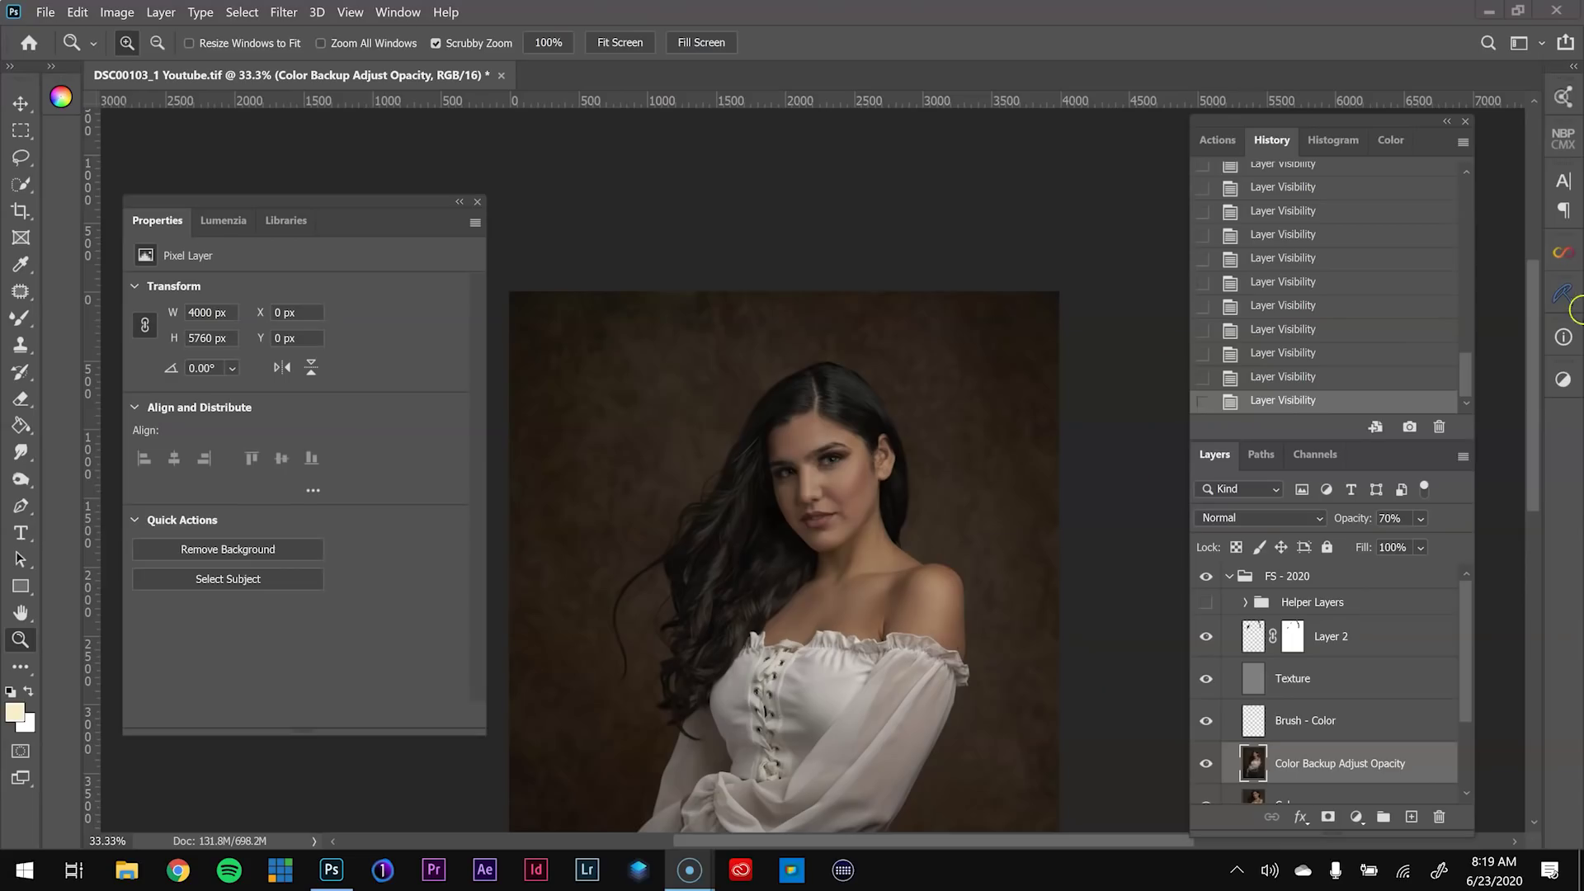
Collapse the FS - 2020 group and run the "3) Dodge & Burn 2020" action above it
left_click(1229, 576)
left_click(1219, 140)
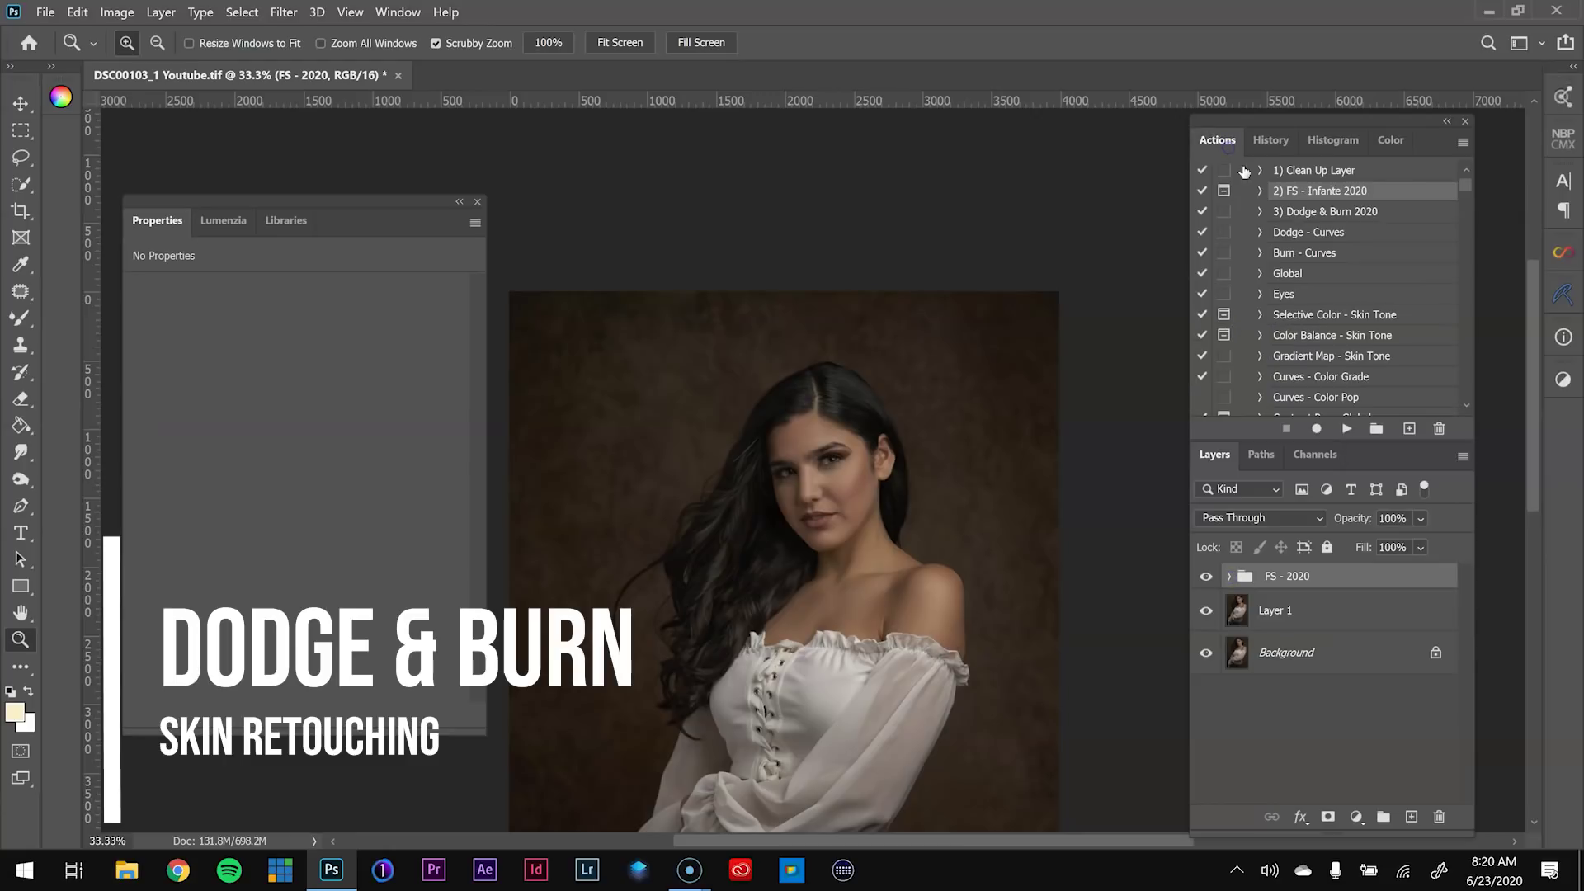
left_click(1322, 211)
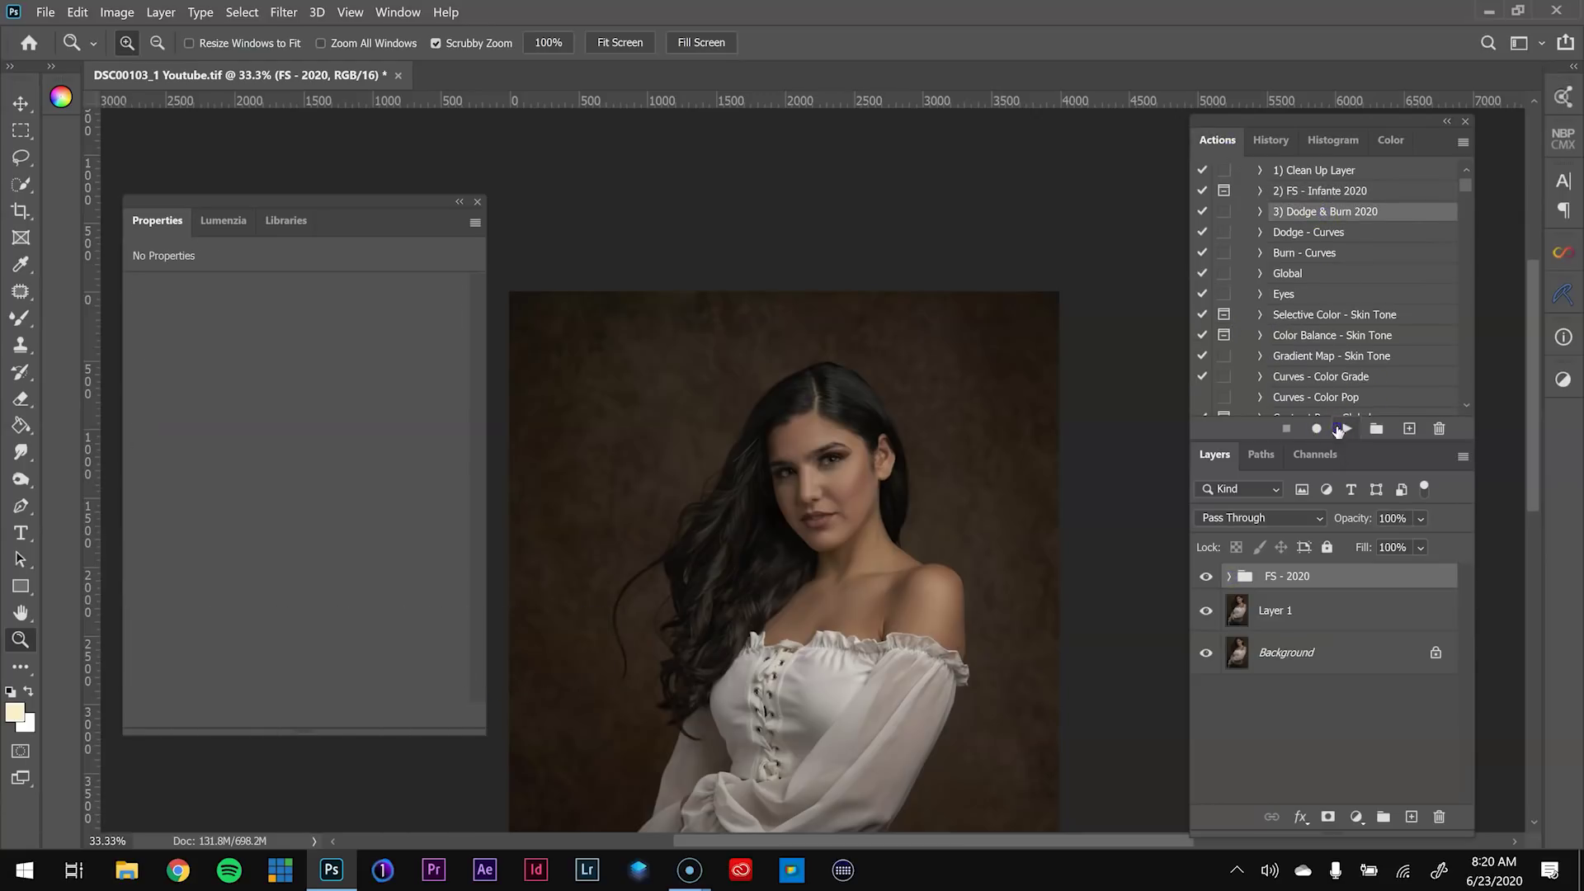
left_click(1345, 428)
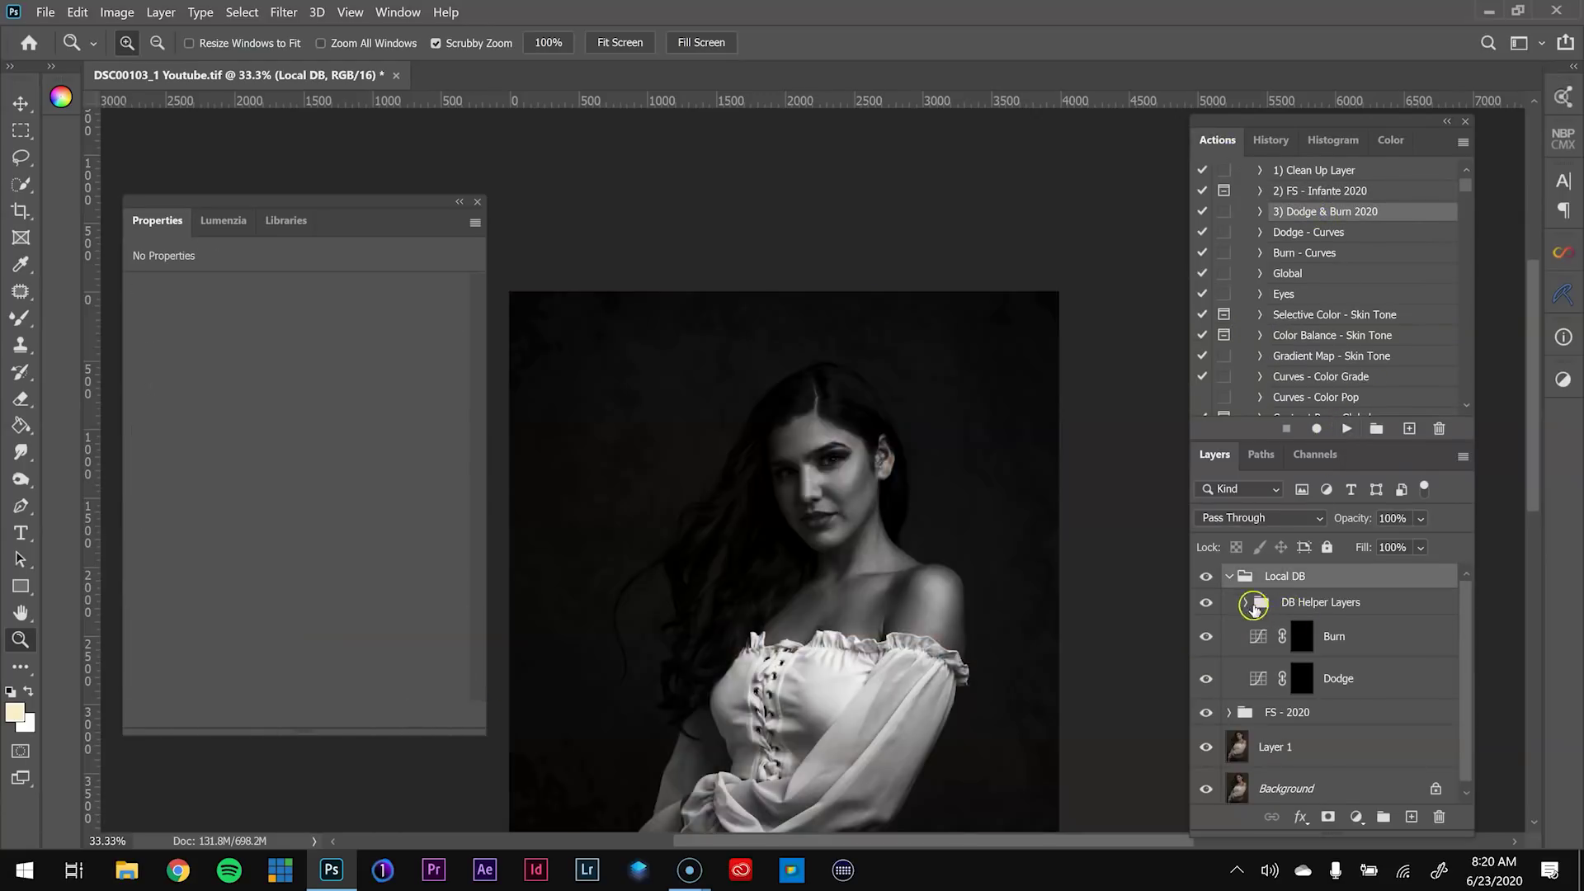
Expand DB Helper Layers and steepen the Contrast DB curve with points at input 168, output 185 and input 63, output 42
left_click(1243, 608)
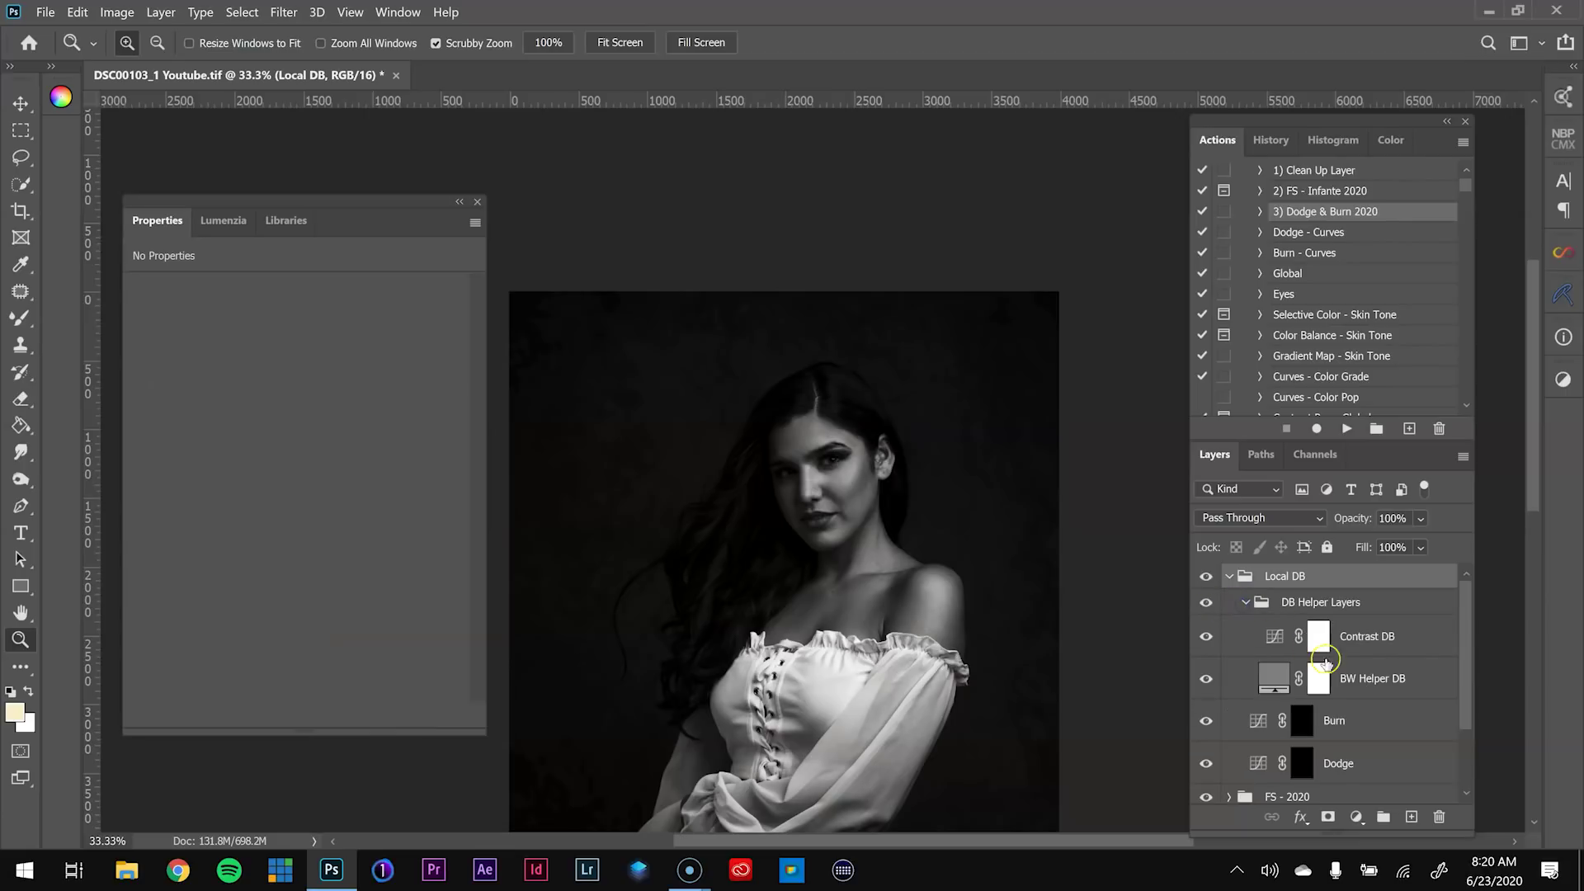
left_click(1279, 639)
left_click_drag(382, 394, 355, 418)
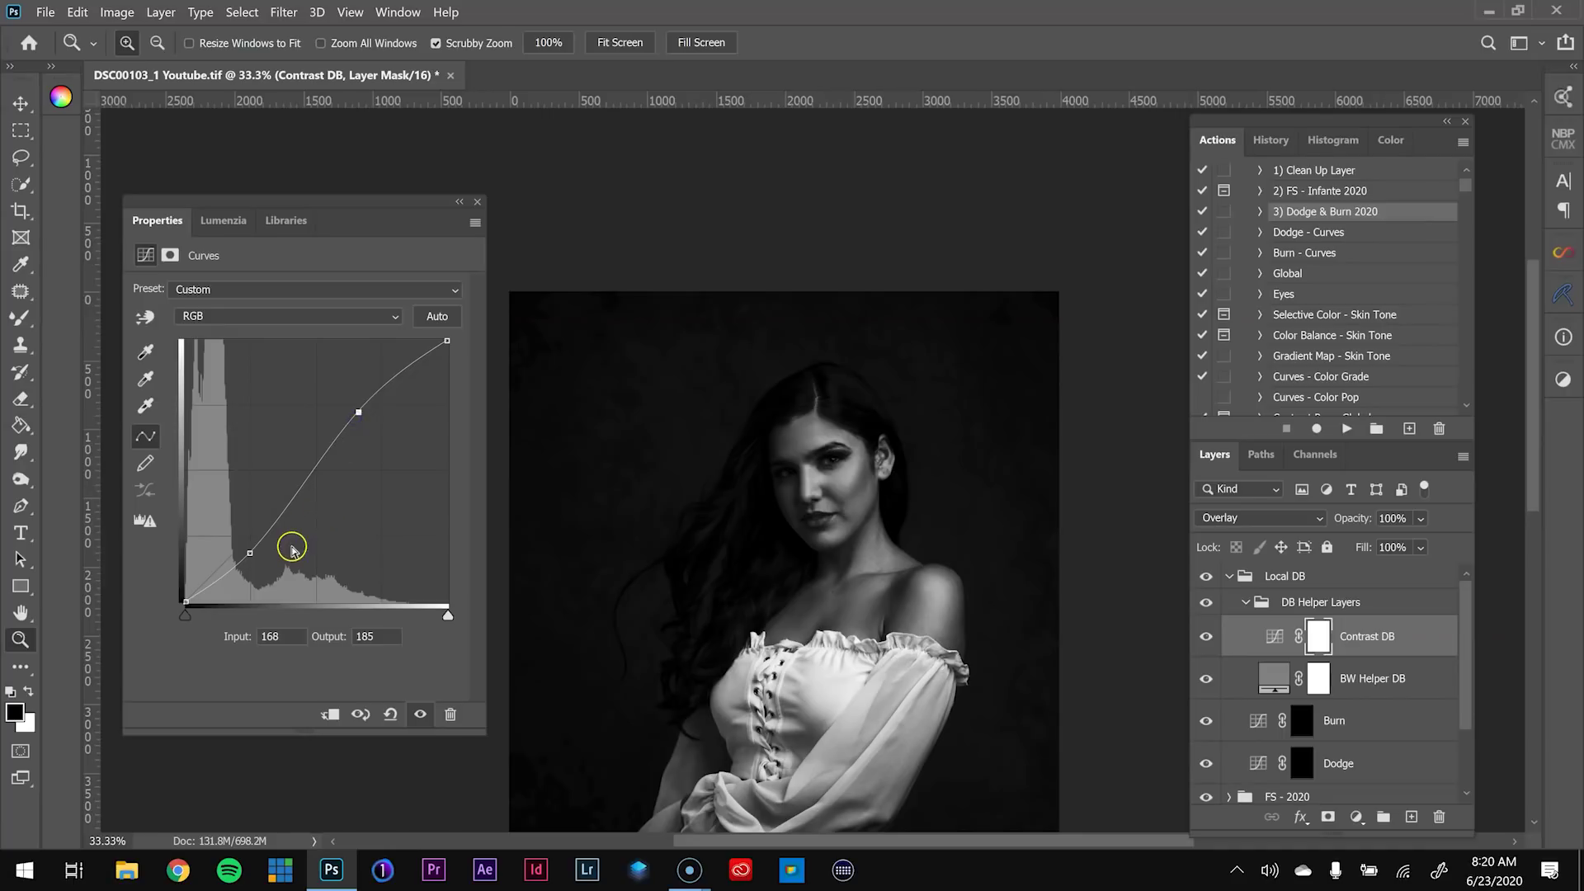
left_click_drag(251, 554, 251, 562)
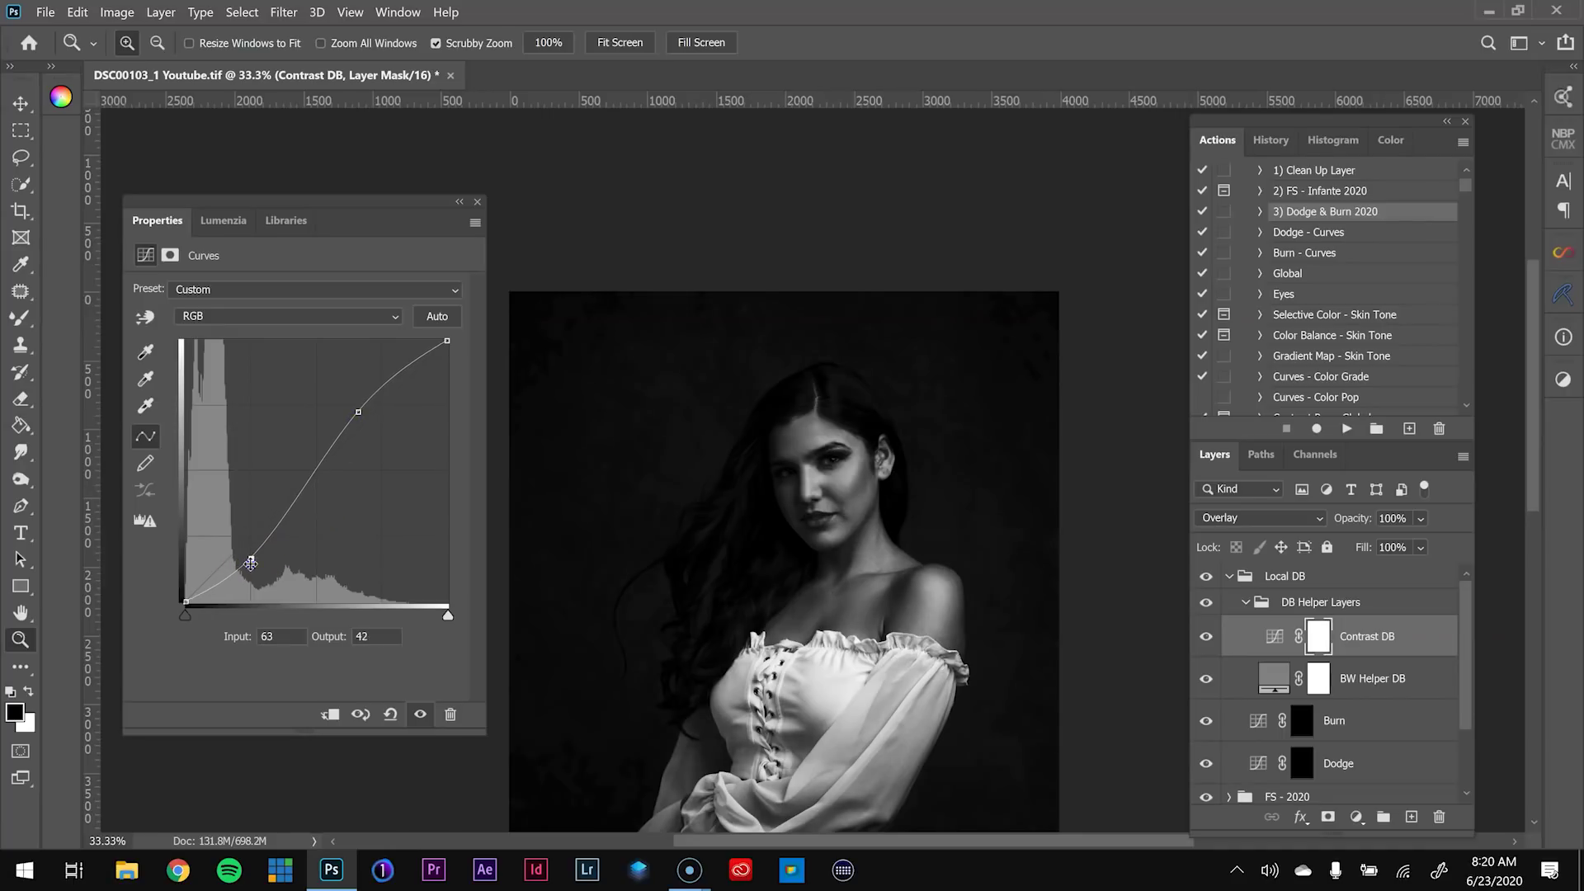
Target the Dodge layer mask and set up the regular Brush with white paint, 75% opacity and 1% flow
left_click(1301, 763)
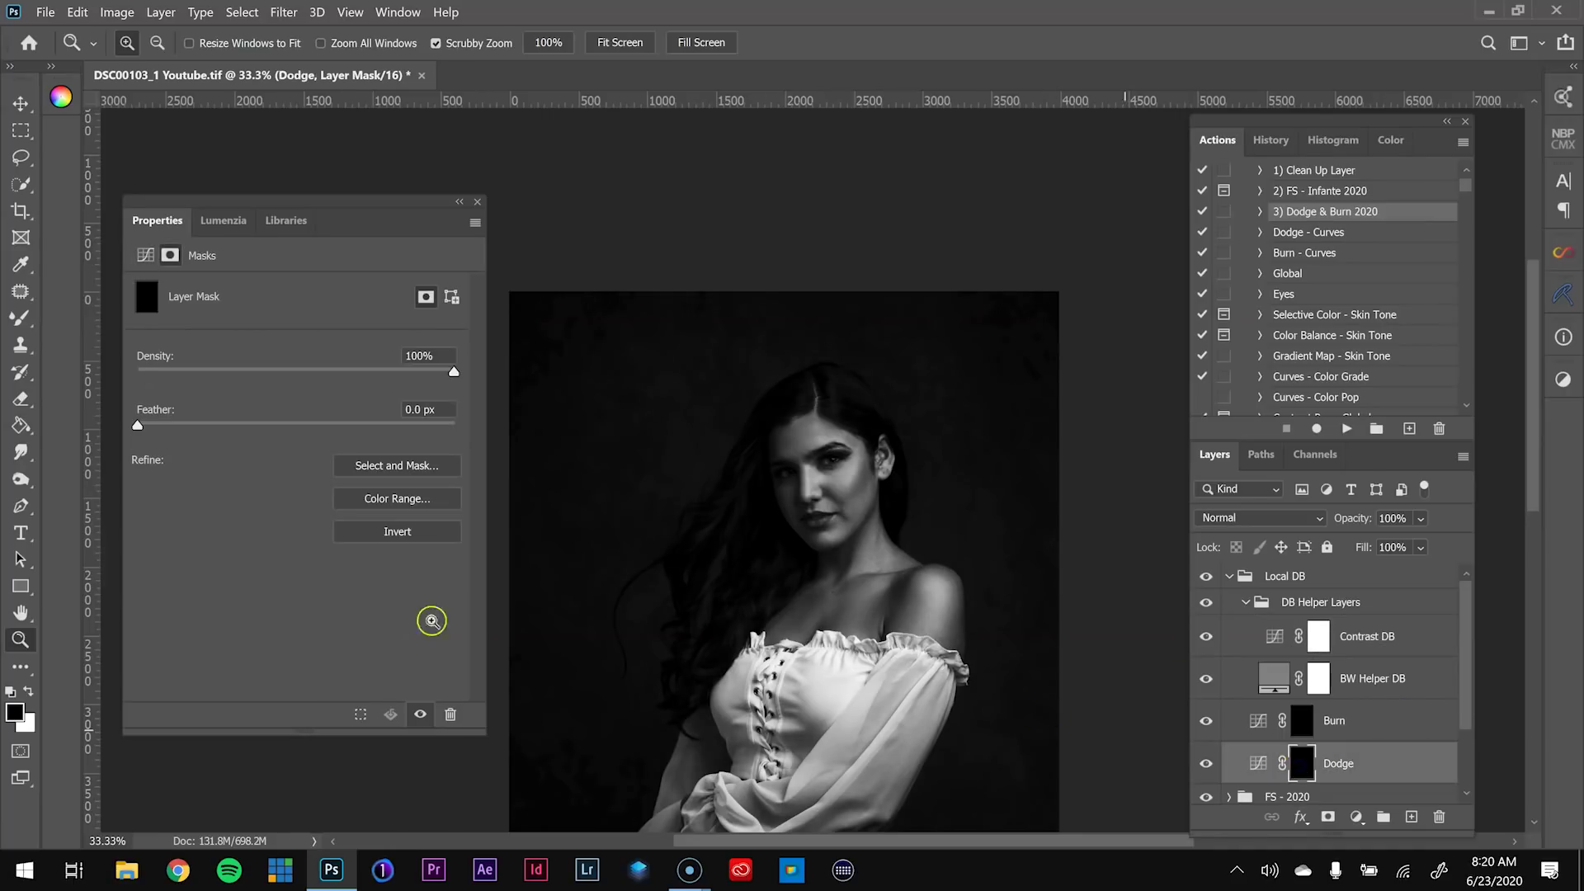
left_click(18, 317)
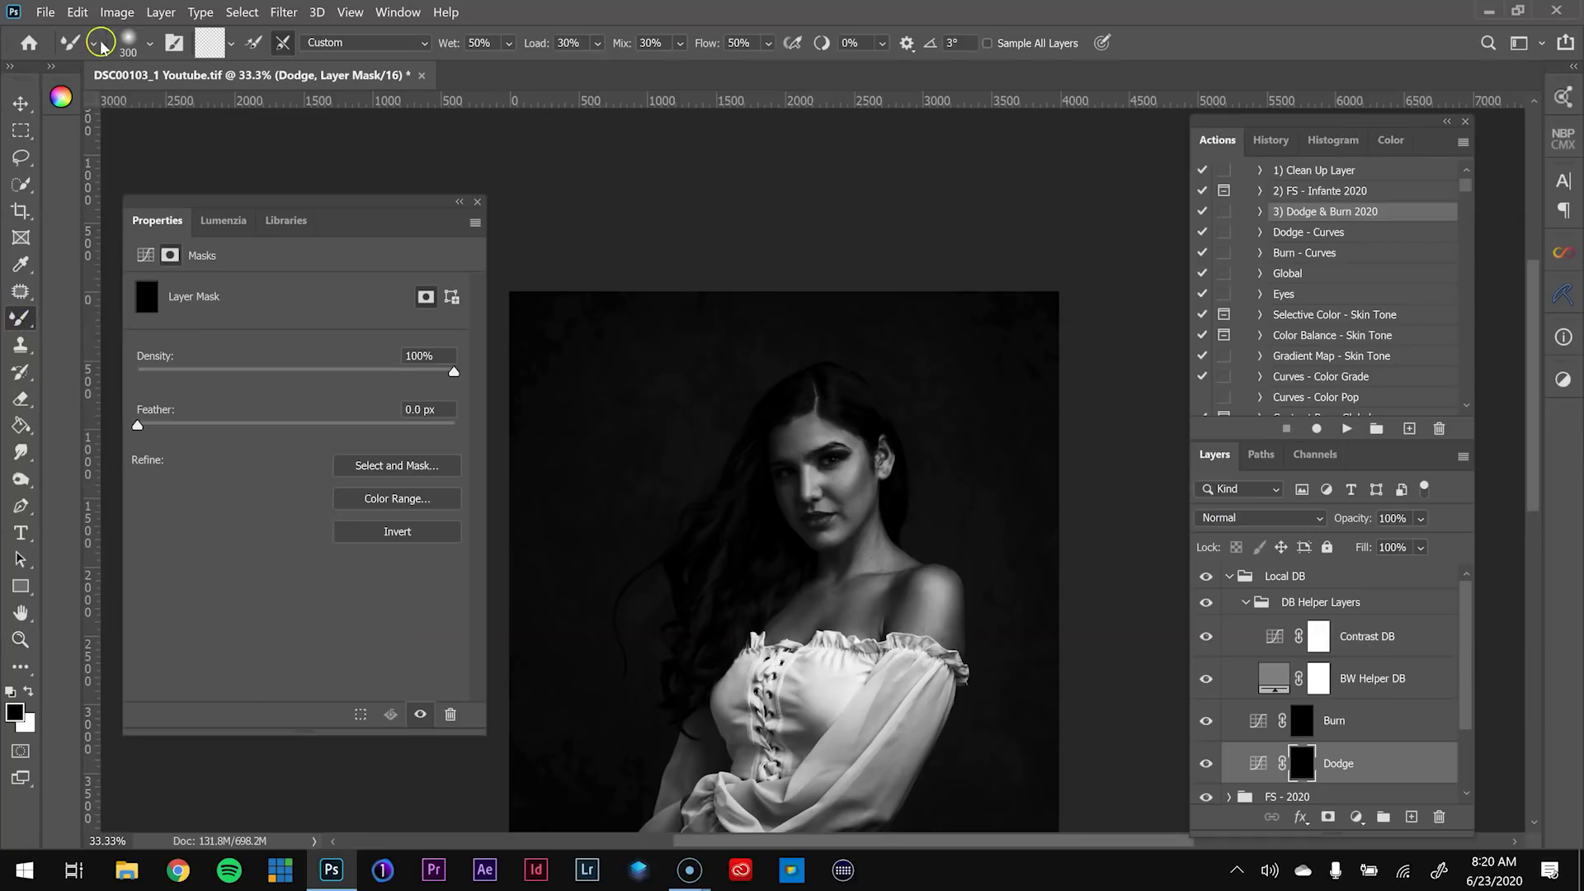
right_click(20, 318)
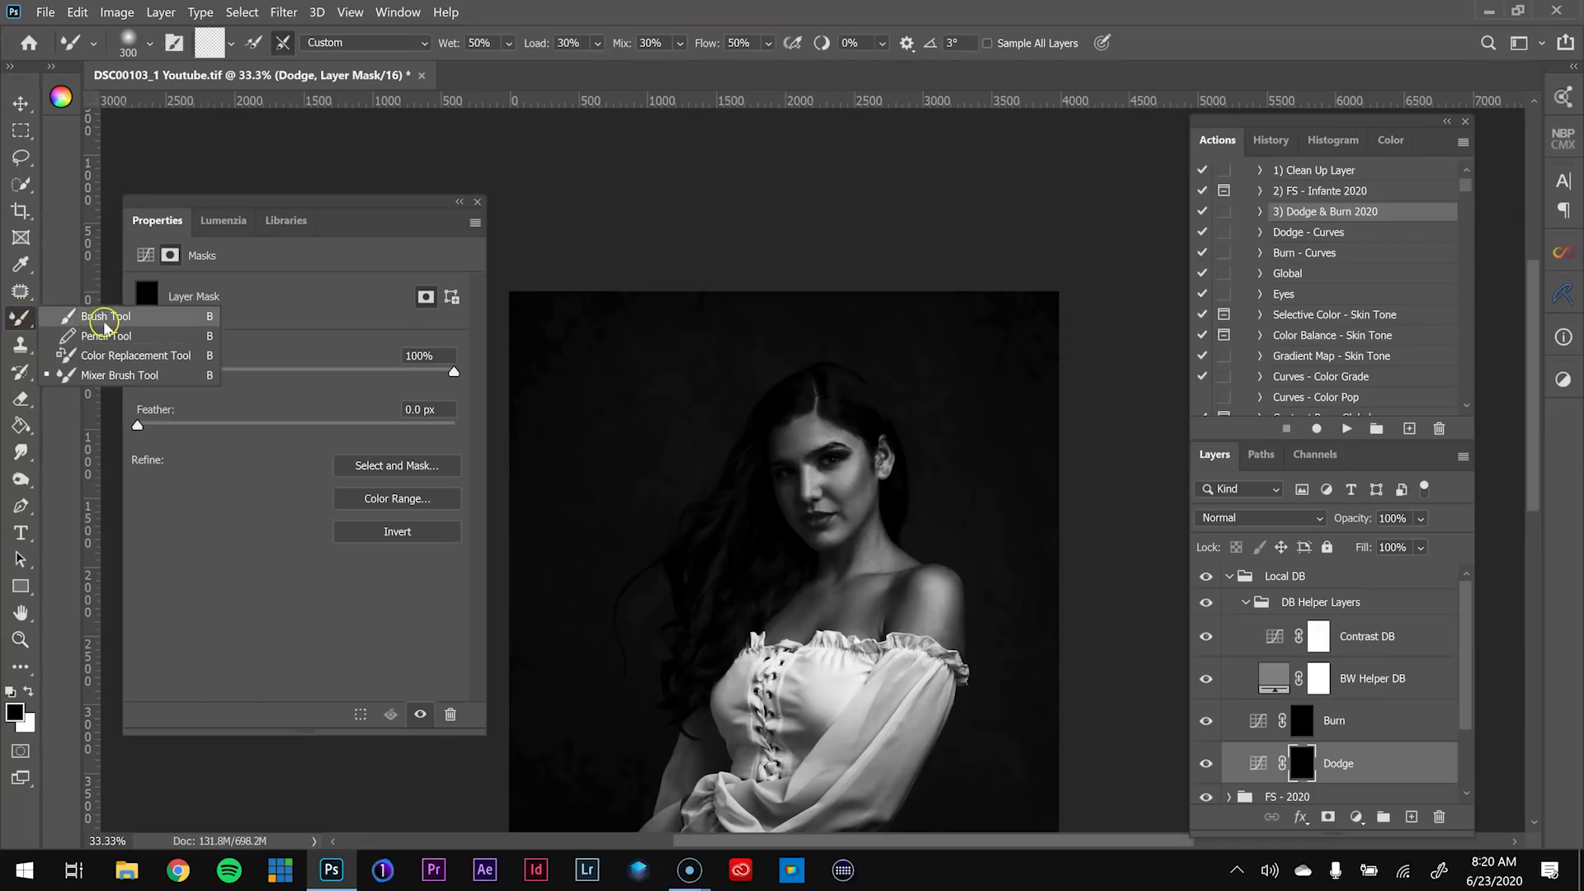
left_click(99, 316)
left_click(149, 43)
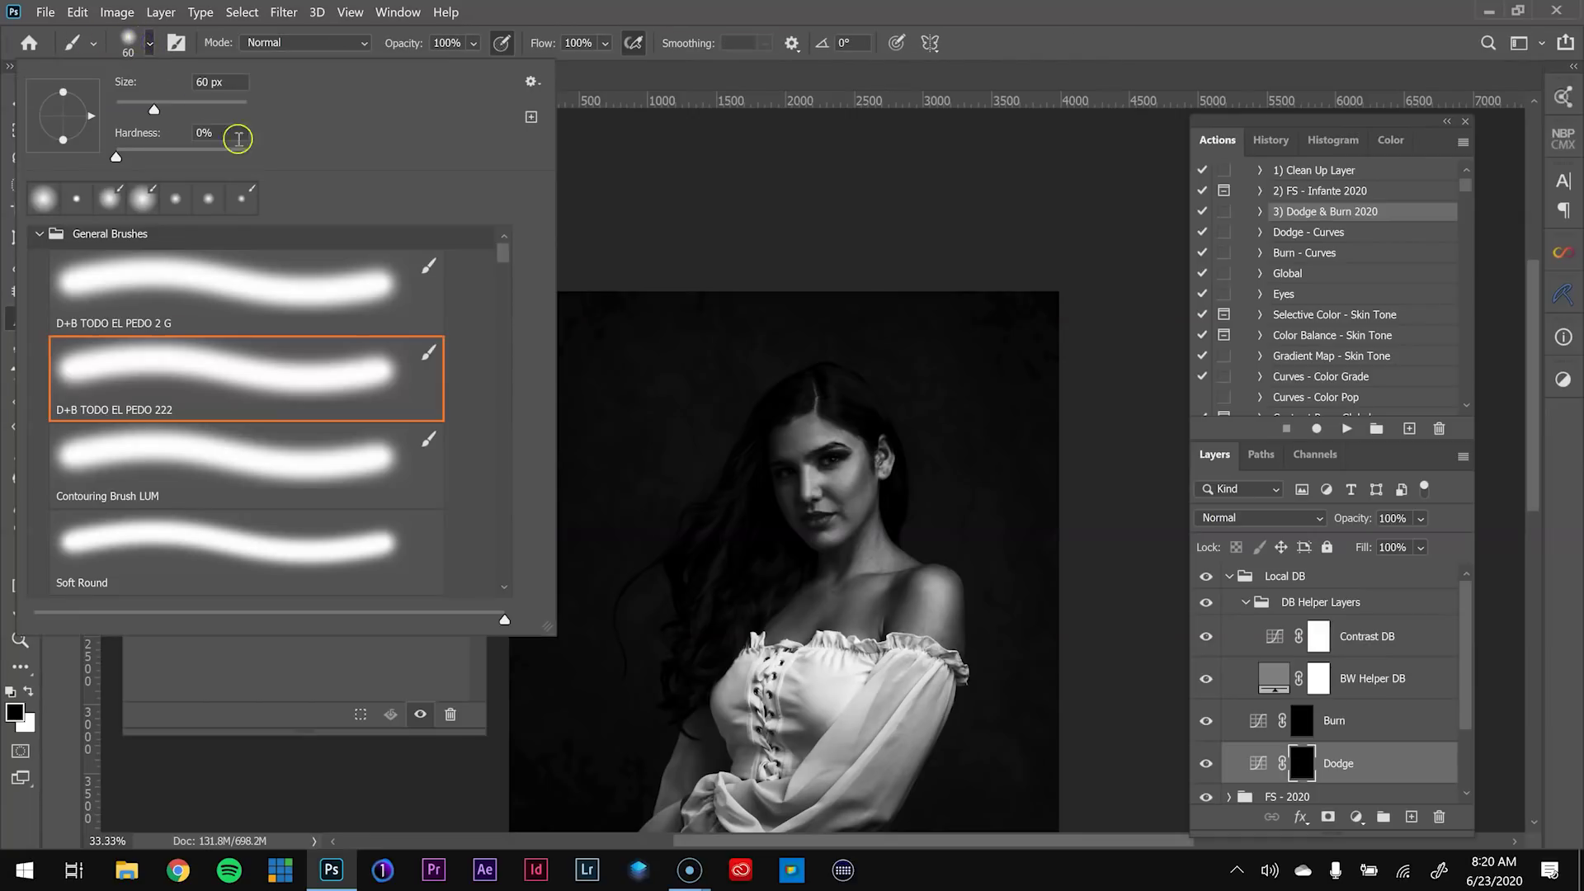
left_click(1061, 85)
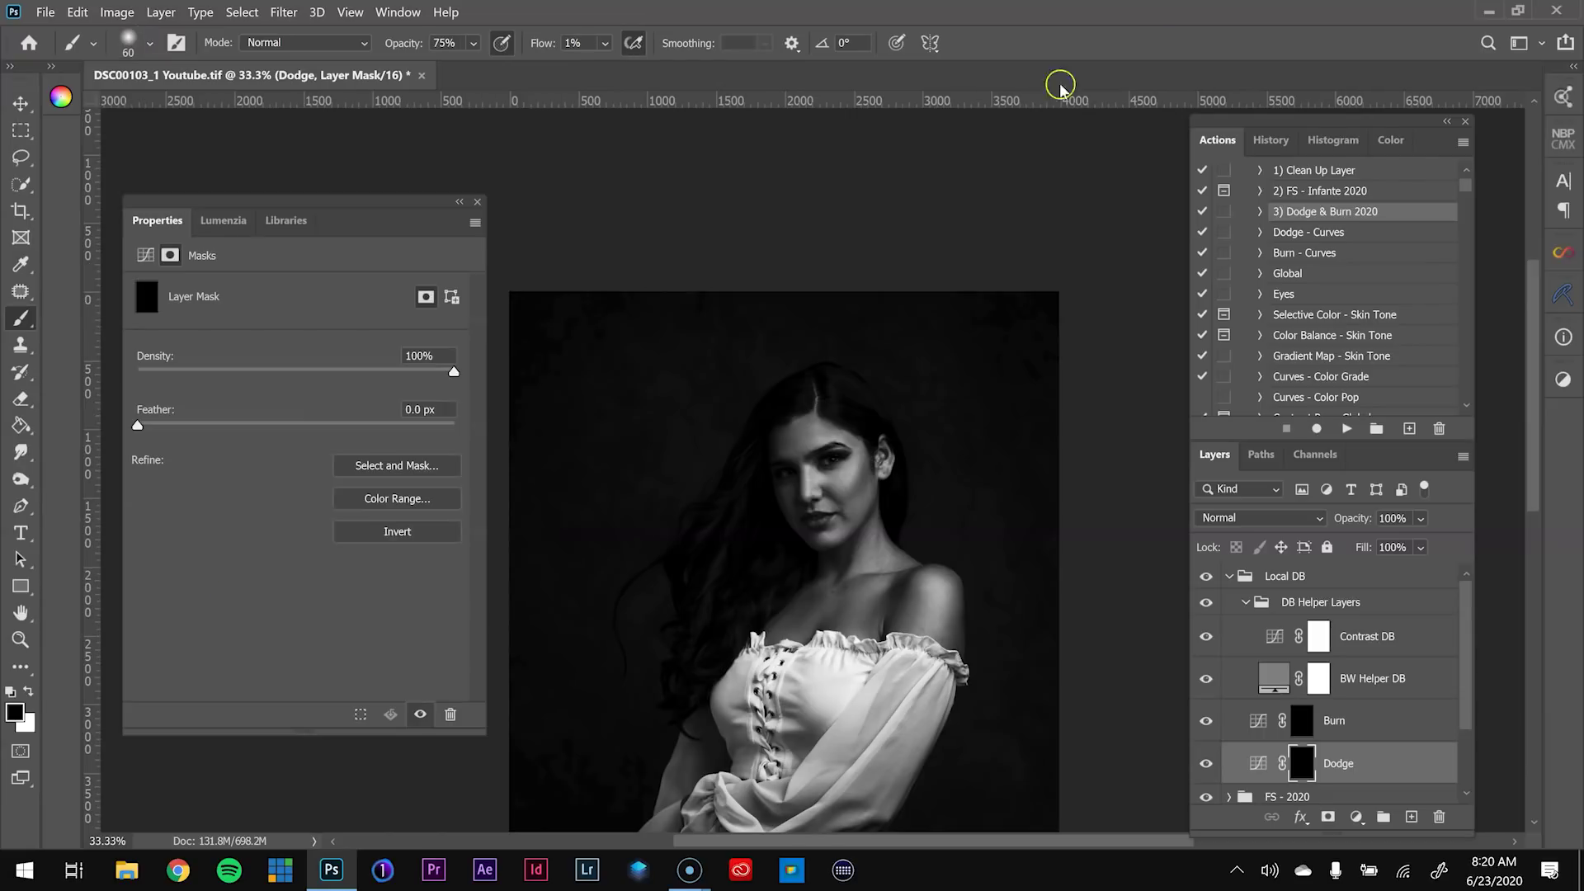
key("x")
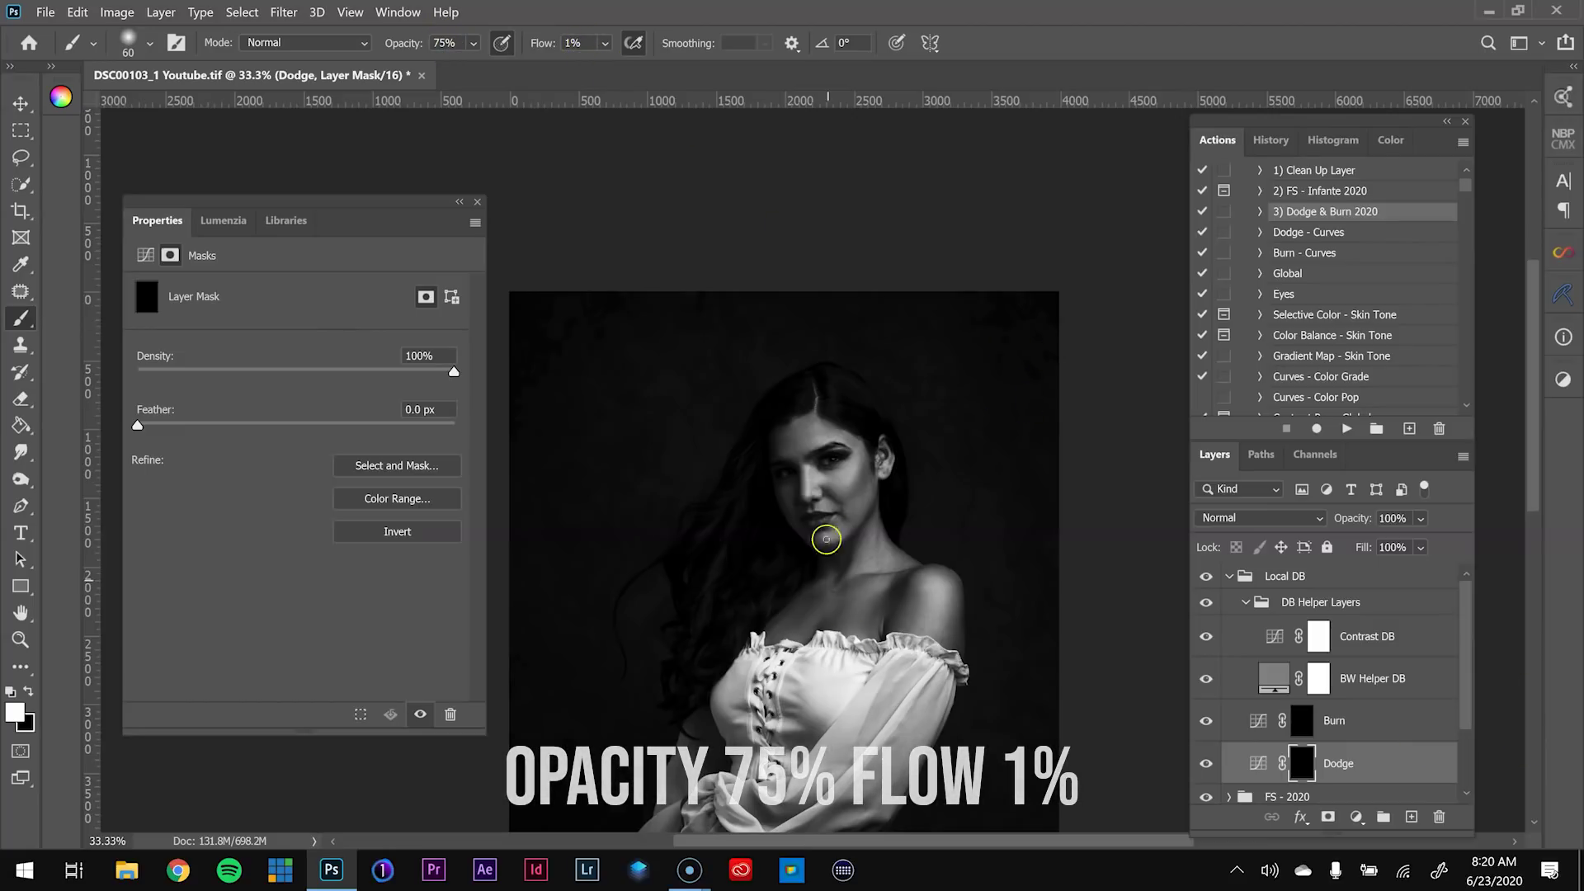
Lighten the small dark patches on the upper forehead on the Dodge mask, using a brush reduced to about 30 px
key("z")
left_click(831, 414)
left_click(825, 421)
left_click(796, 462)
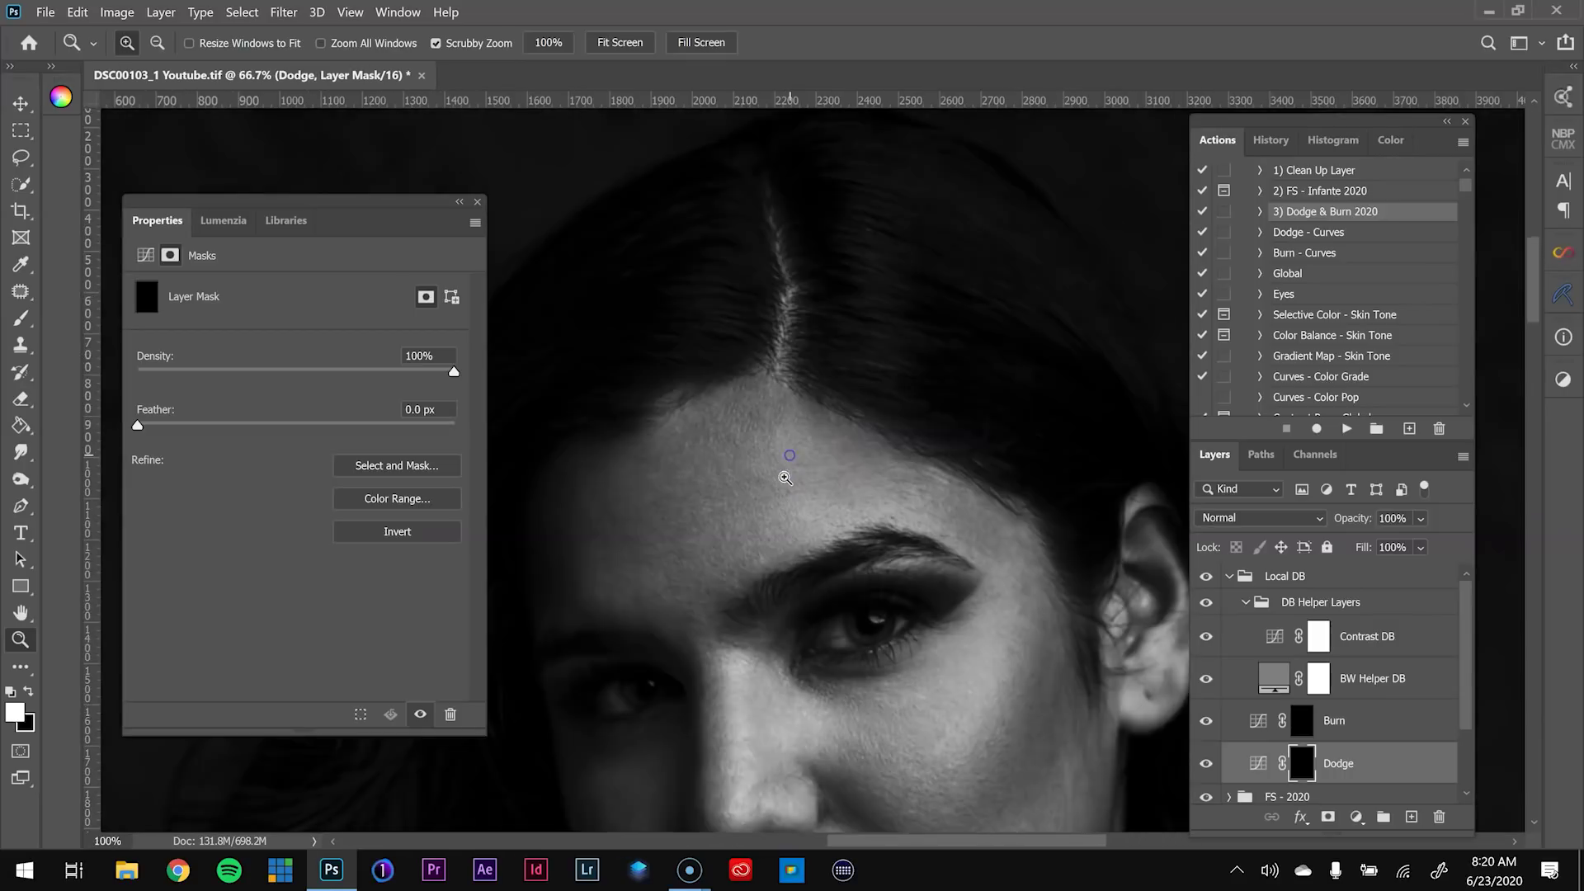
left_click(817, 473)
key("b")
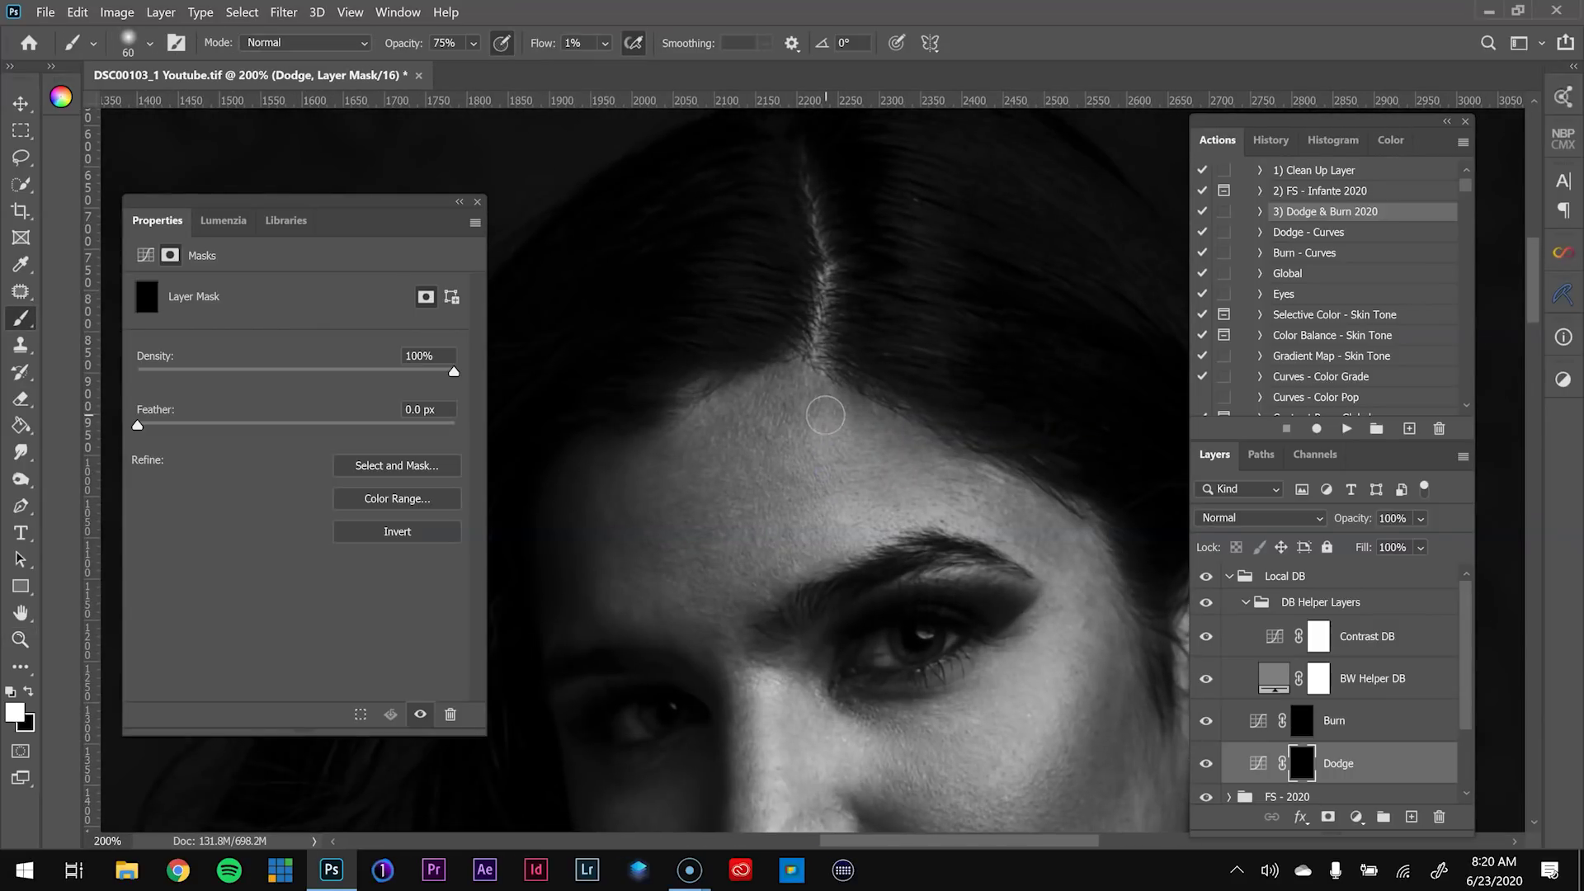
key("bracketleft")
key("bracketleft")
key("bracketleft")
key("bracketleft")
key("bracketleft")
key("bracketleft")
left_click_drag(799, 479, 785, 476)
key("bracketright")
mouse_move(790, 401)
left_mouse_down()
mouse_move(785, 414)
mouse_move(801, 396)
left_mouse_up()
Dodge the uneven areas from the hairline down to the eyebrows at 100% zoom, starting with a 45 px brush
key("ctrl+minus")
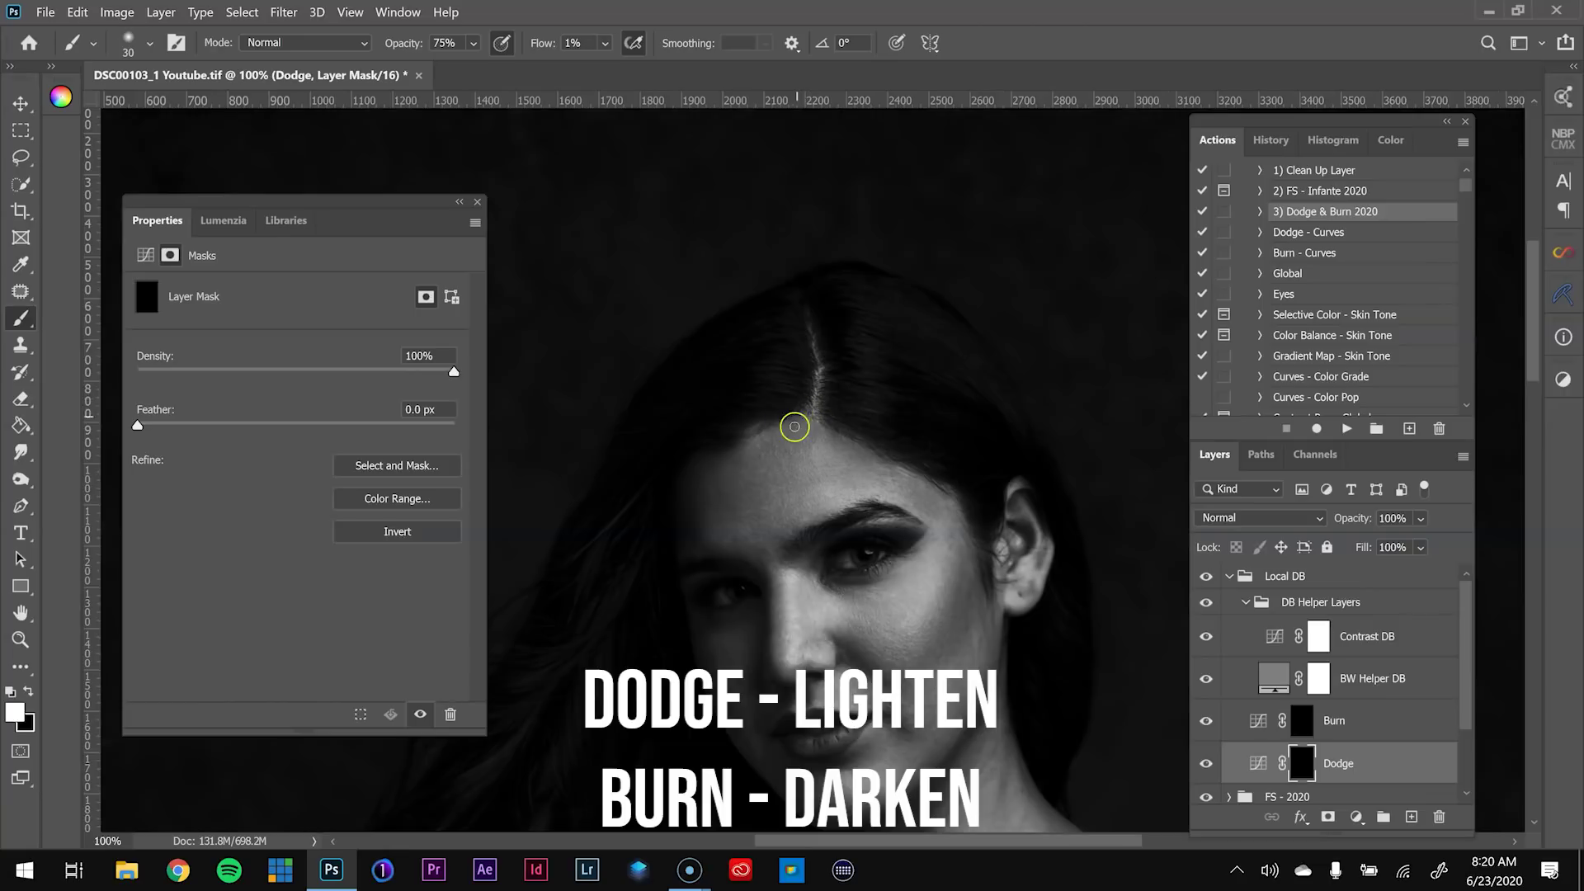
key("bracketright")
key("bracketright")
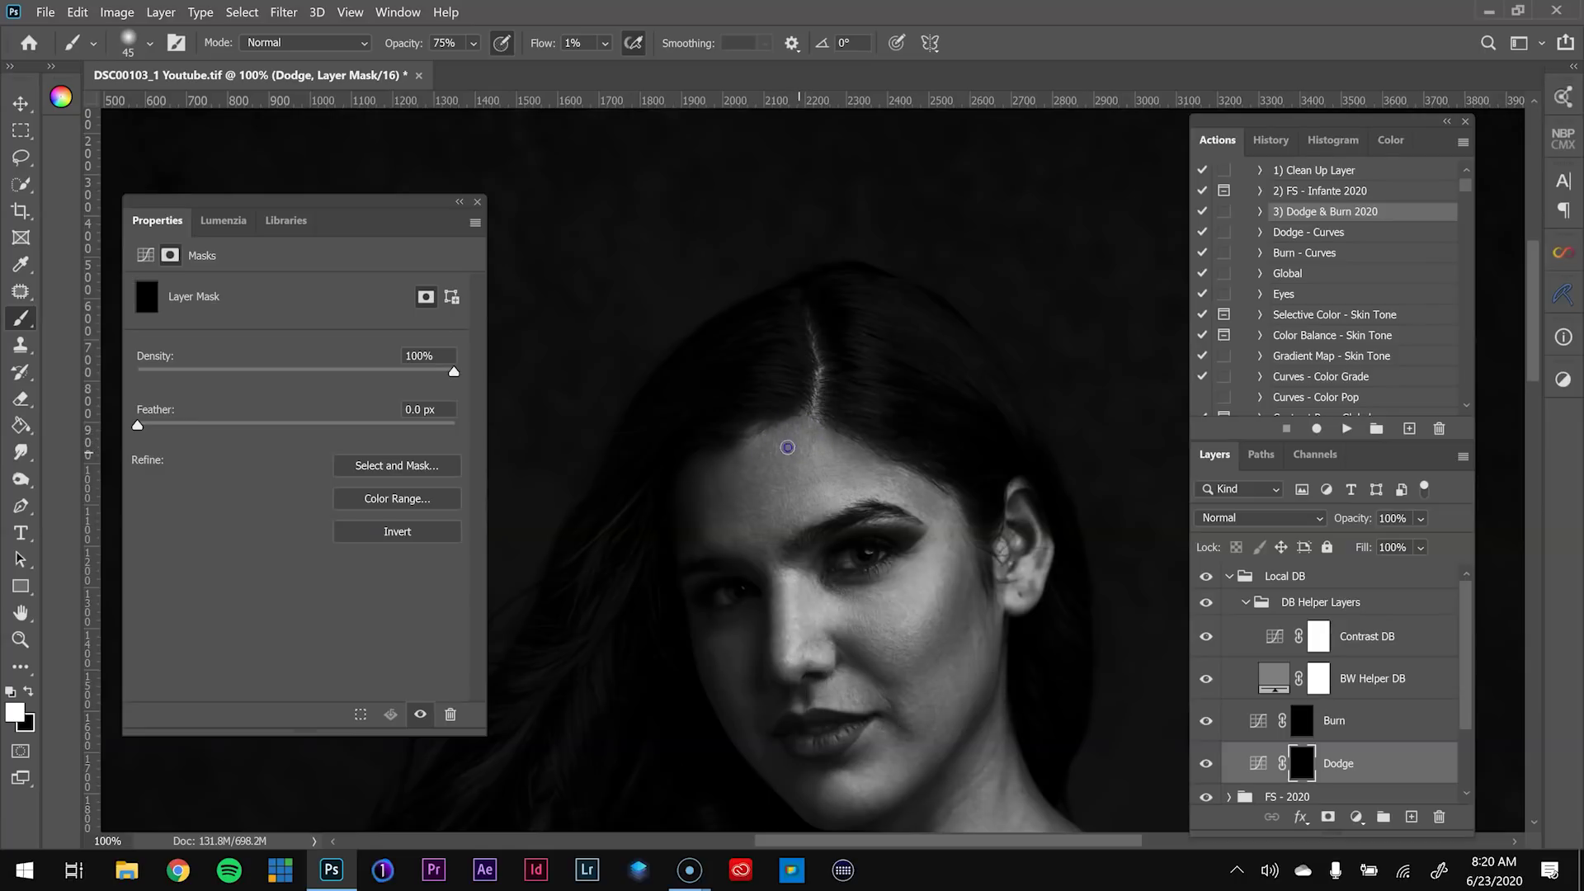
left_click_drag(763, 457, 755, 495)
mouse_move(729, 491)
left_mouse_down()
mouse_move(724, 515)
mouse_move(757, 525)
left_mouse_up()
key("bracketleft")
key("bracketleft")
left_click_drag(766, 524, 795, 517)
key("bracketleft")
key("bracketright")
Dodge the skin beside and below the lit eye and the dark patches in the middle of the forehead
mouse_move(940, 512)
left_mouse_down()
mouse_move(972, 548)
mouse_move(957, 547)
mouse_move(947, 600)
left_mouse_up()
mouse_move(867, 611)
left_mouse_down()
mouse_move(850, 627)
mouse_move(880, 602)
left_mouse_up()
key("bracketright")
mouse_move(779, 540)
left_mouse_down()
mouse_move(728, 532)
mouse_move(755, 499)
mouse_move(794, 499)
mouse_move(771, 522)
mouse_move(810, 447)
mouse_move(776, 476)
mouse_move(785, 457)
mouse_move(741, 477)
left_mouse_up()
key("bracketright")
key("bracketright")
key("bracketleft")
key("bracketleft")
Lighten the uneven areas from the temple down the cheek to the side of the mouth on the Dodge mask
mouse_move(982, 455)
left_mouse_down()
mouse_move(884, 474)
mouse_move(856, 453)
mouse_move(927, 494)
mouse_move(1050, 478)
mouse_move(962, 577)
left_mouse_up()
key("bracketleft")
key("bracketleft")
key("bracketright")
key("bracketright")
mouse_move(950, 640)
left_mouse_down()
mouse_move(966, 575)
mouse_move(943, 644)
left_mouse_up()
mouse_move(913, 658)
left_mouse_down()
mouse_move(878, 647)
mouse_move(906, 660)
mouse_move(885, 679)
mouse_move(858, 650)
mouse_move(901, 687)
mouse_move(869, 697)
mouse_move(926, 721)
left_mouse_up()
Dodge the skin below the corner of the mouth and the chin with a 60 px brush
key("bracketleft")
key("bracketleft")
key("bracketleft")
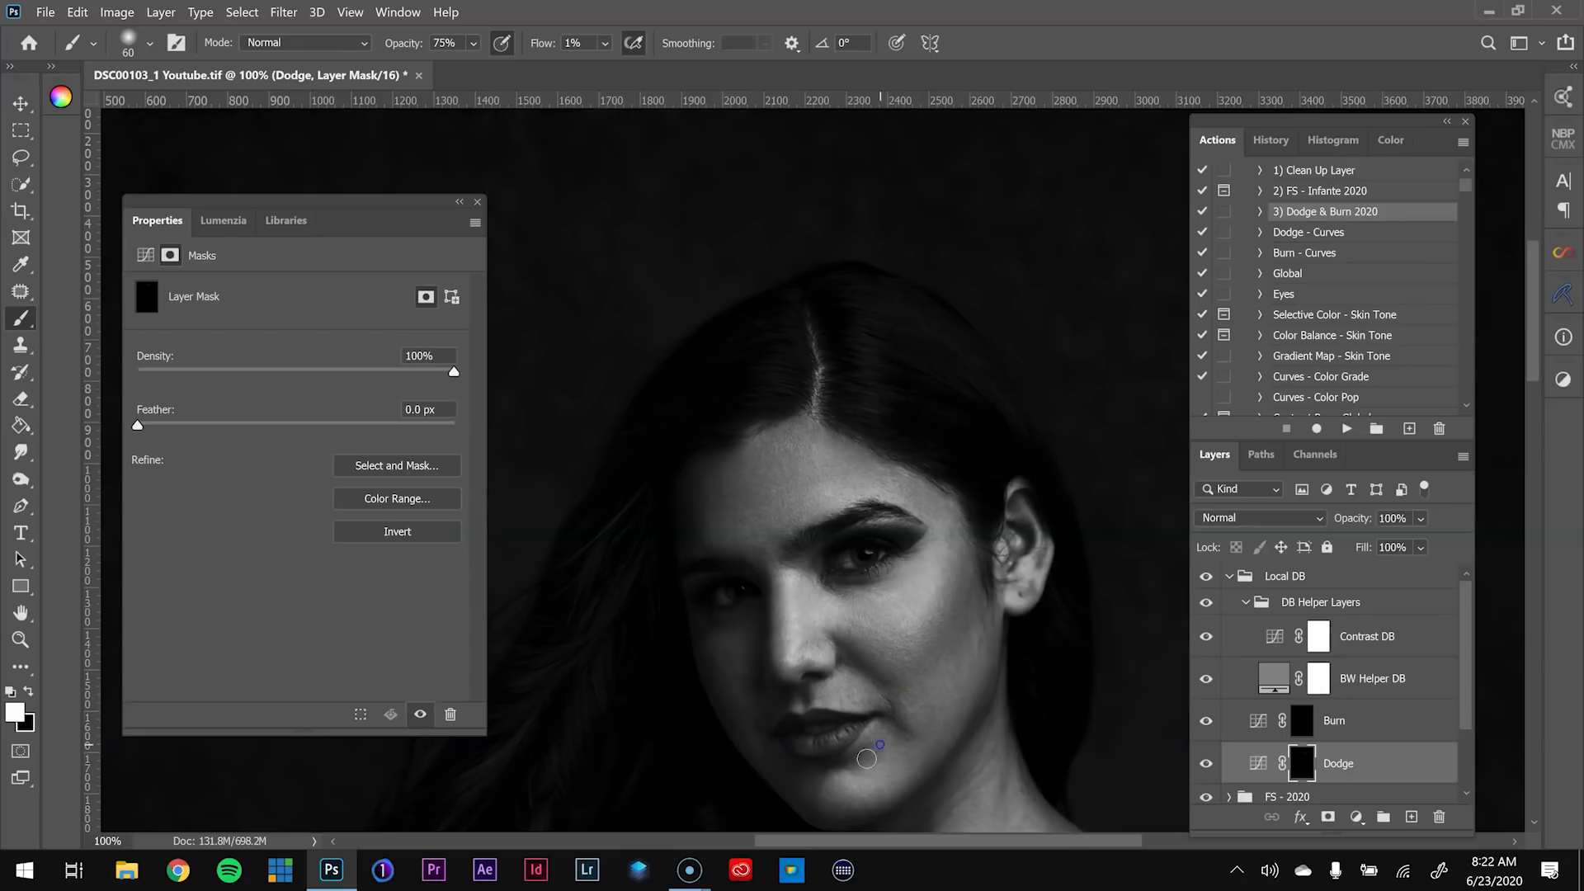
mouse_move(863, 758)
left_mouse_down()
mouse_move(873, 800)
mouse_move(891, 789)
mouse_move(834, 794)
mouse_move(866, 799)
left_mouse_up()
Dodge the uneven skin on the cheek below the lit eye at 200% zoom with a 30 px brush
mouse_move(789, 643)
left_mouse_down()
mouse_move(938, 604)
mouse_move(847, 574)
left_mouse_up()
key("[")
key("[")
key("[")
key("[")
key("[")
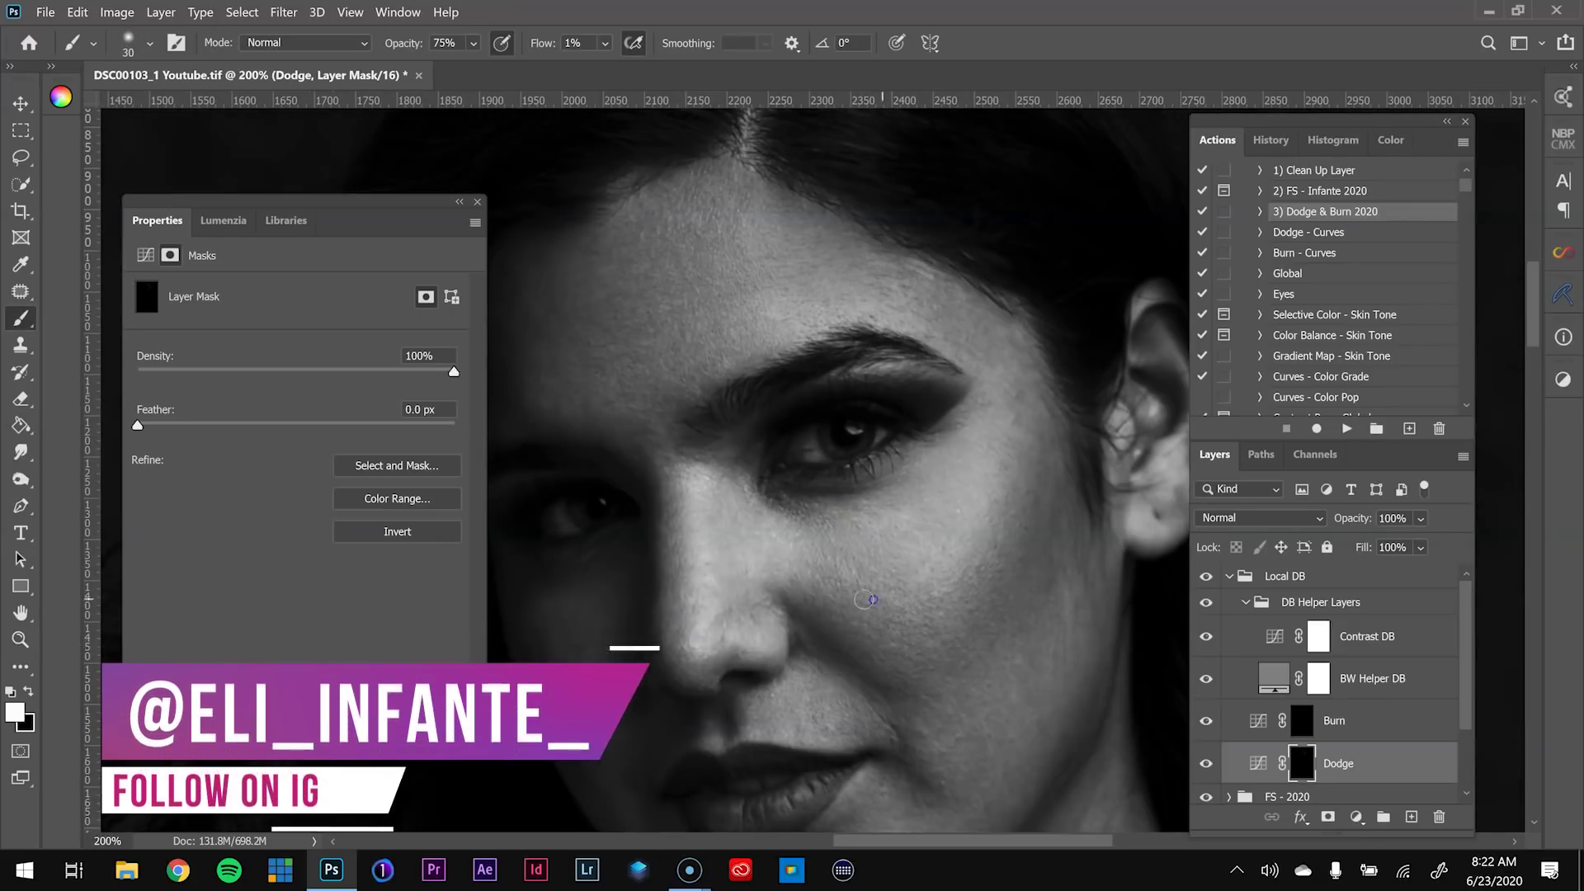
Lighten the broad dark areas of the forehead on the Dodge mask with a 125 px brush
mouse_move(846, 275)
left_mouse_down()
mouse_move(751, 407)
mouse_move(939, 444)
left_mouse_up()
key("]")
key("]")
key("]")
key("]")
key("]")
key("]")
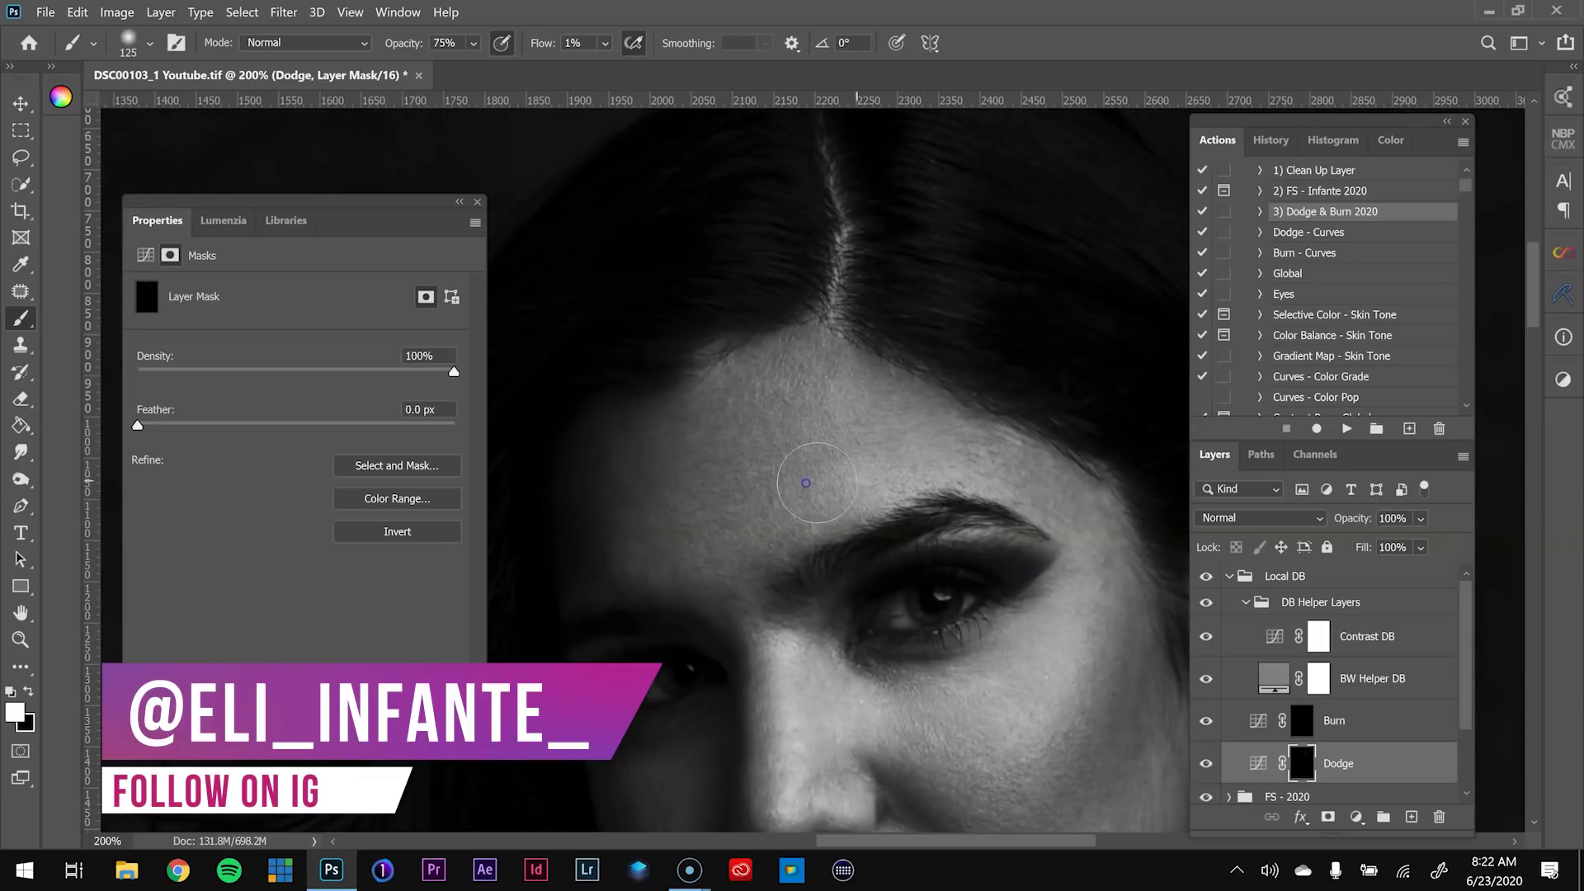
Dodge the lower cheek beside the mouth with a 40 px brush and the skin under the lower lip with 45 px
left_click_drag(949, 577, 712, 346)
key("[")
key("[")
key("[")
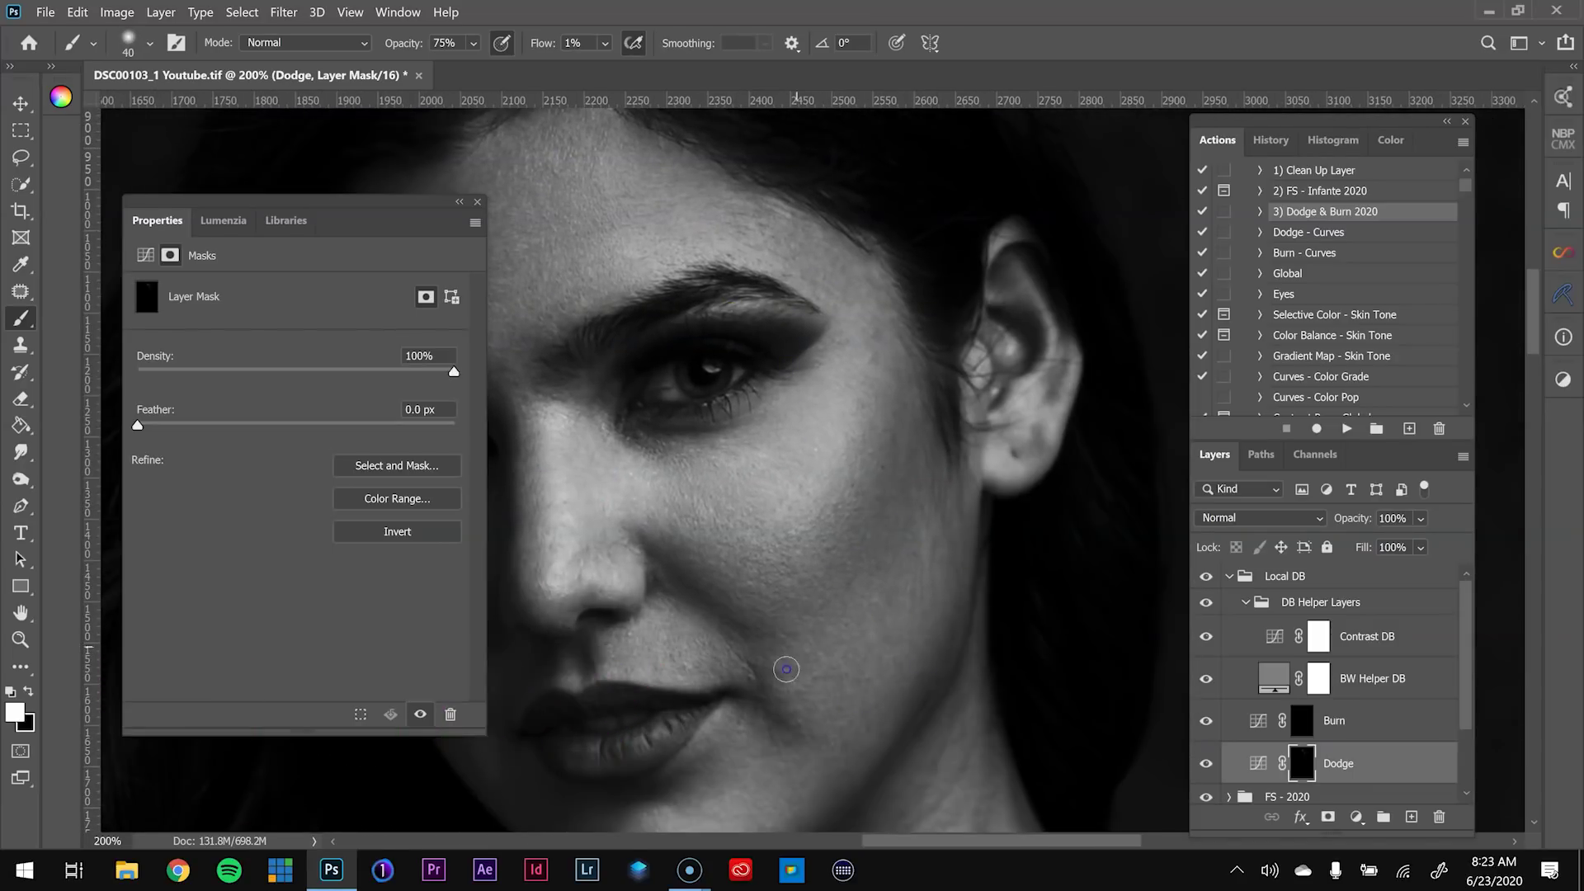
left_click_drag(708, 652, 866, 570)
left_click_drag(868, 775, 914, 691)
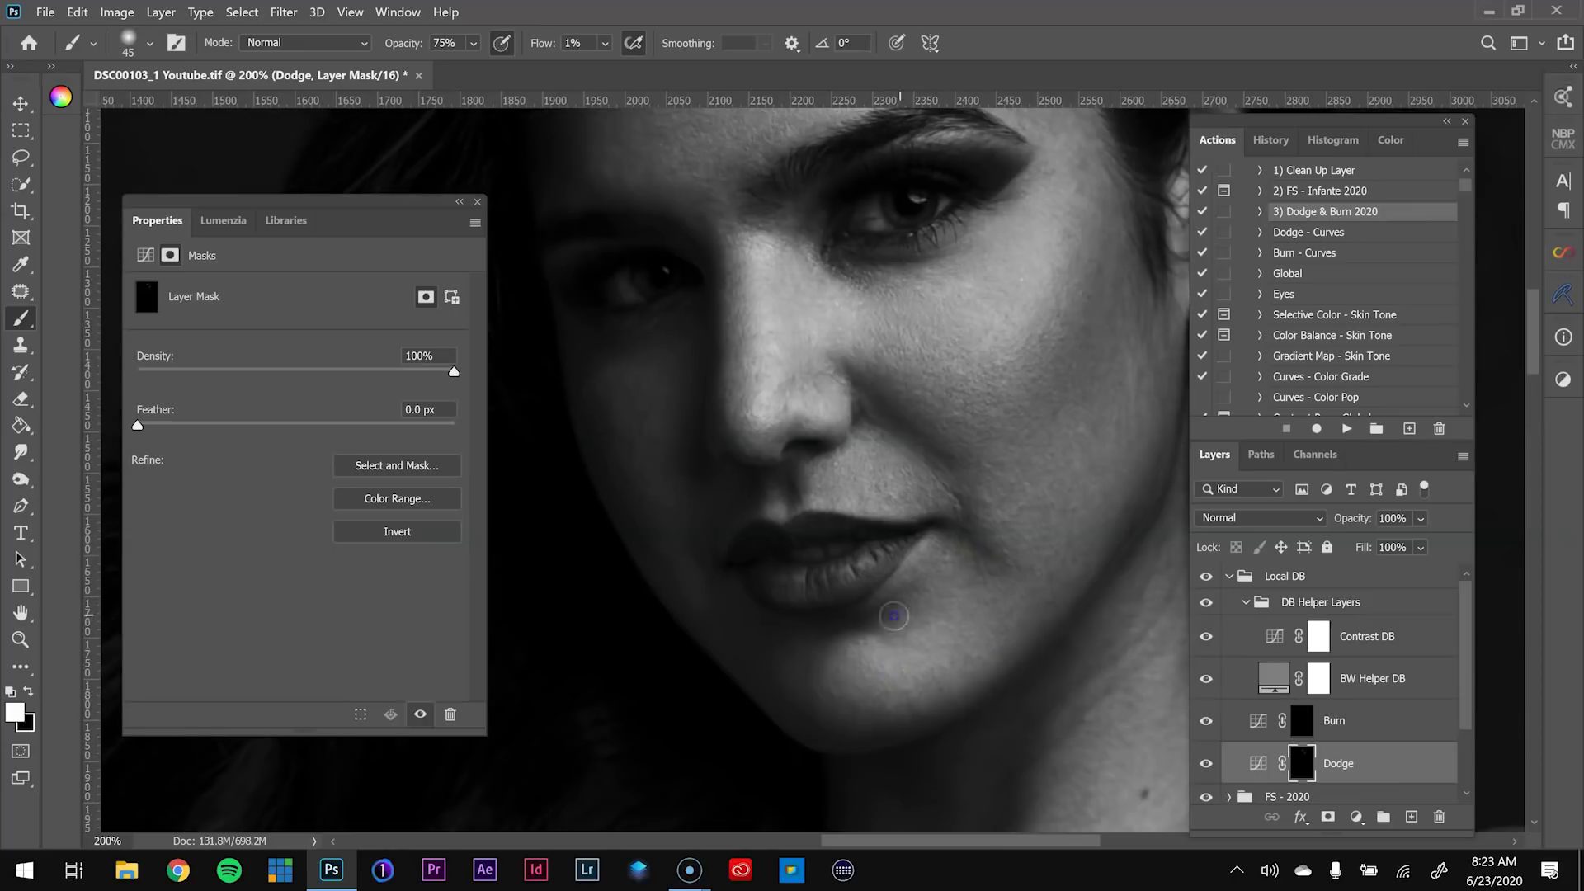
Dodge the uneven tones along the lit shoulder at 200% zoom with an 80 px brush
key("ctrl+minus")
left_click_drag(1081, 734, 1018, 548)
key("ctrl+plus")
left_click_drag(982, 759, 866, 566)
key("]")
key("]")
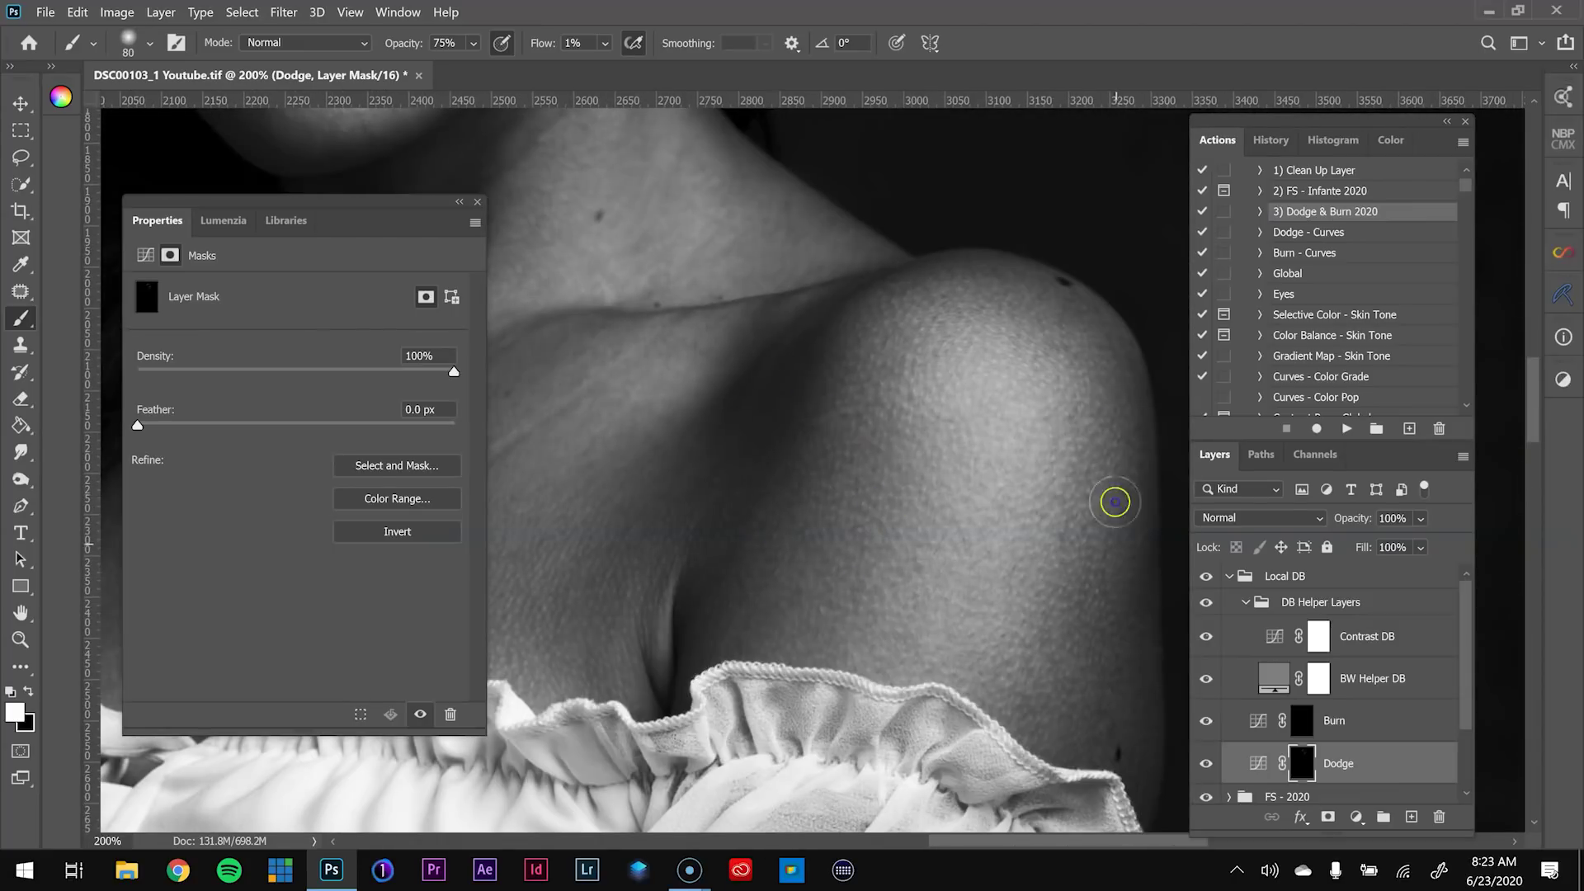
Dodge the dark patches across the upper chest above the ruffle with a 70 px brush
left_click_drag(627, 462, 886, 574)
key("[")
left_click_drag(784, 711, 1009, 597)
key("]")
key("]")
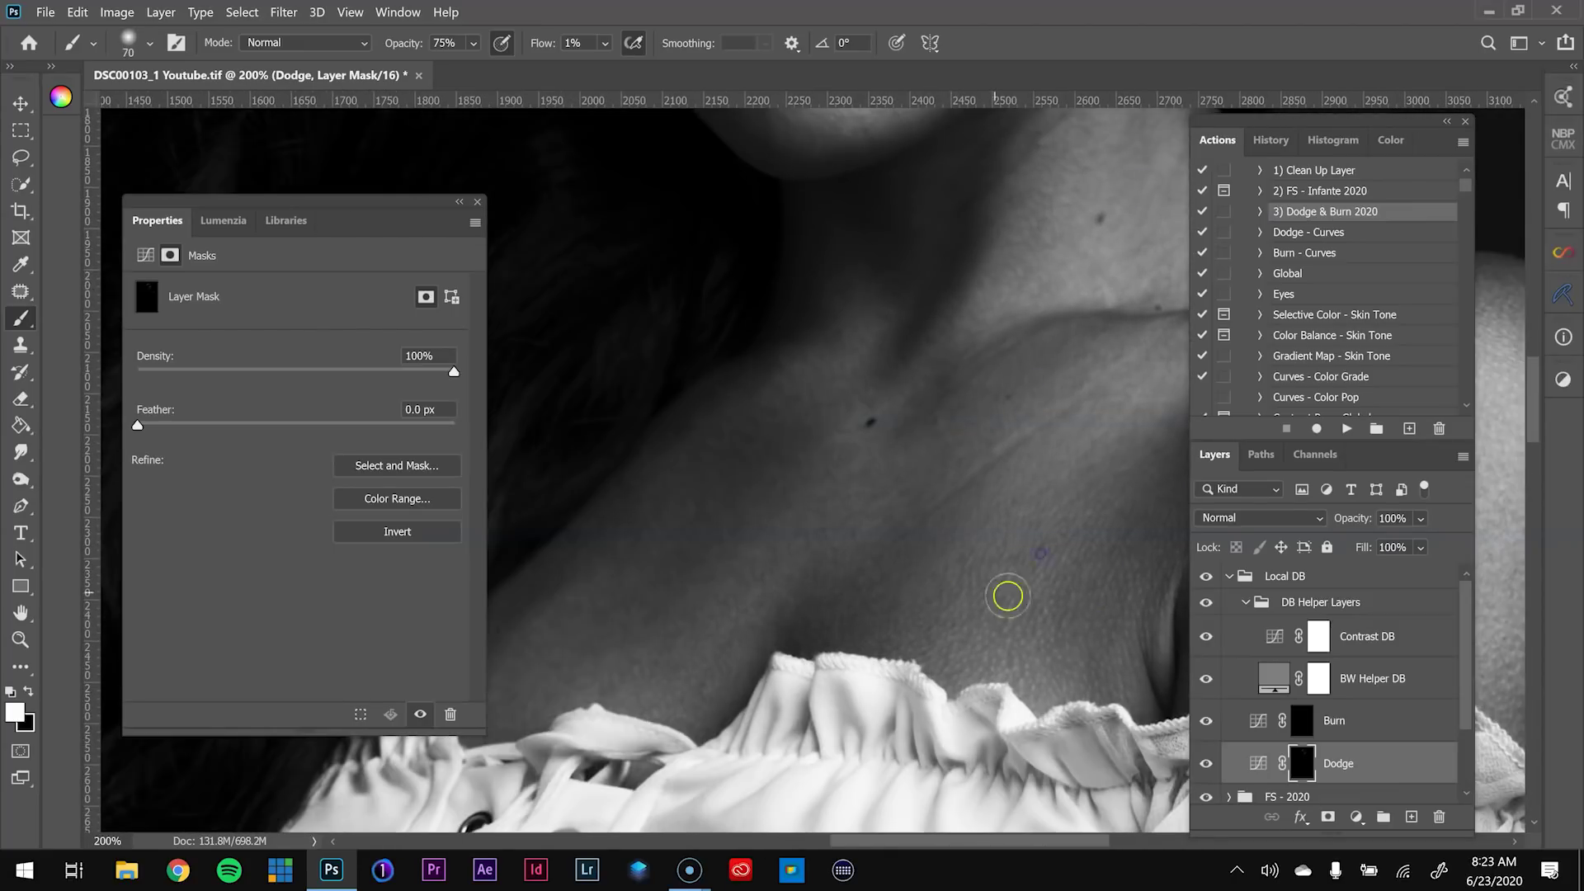
Burn the bright patches on the chest at 100% zoom on the Burn mask with a 90 px brush
key("ctrl+minus")
left_click_drag(792, 413, 834, 660)
left_click(1334, 721)
left_click_drag(982, 702, 929, 615)
key("]")
key("]")
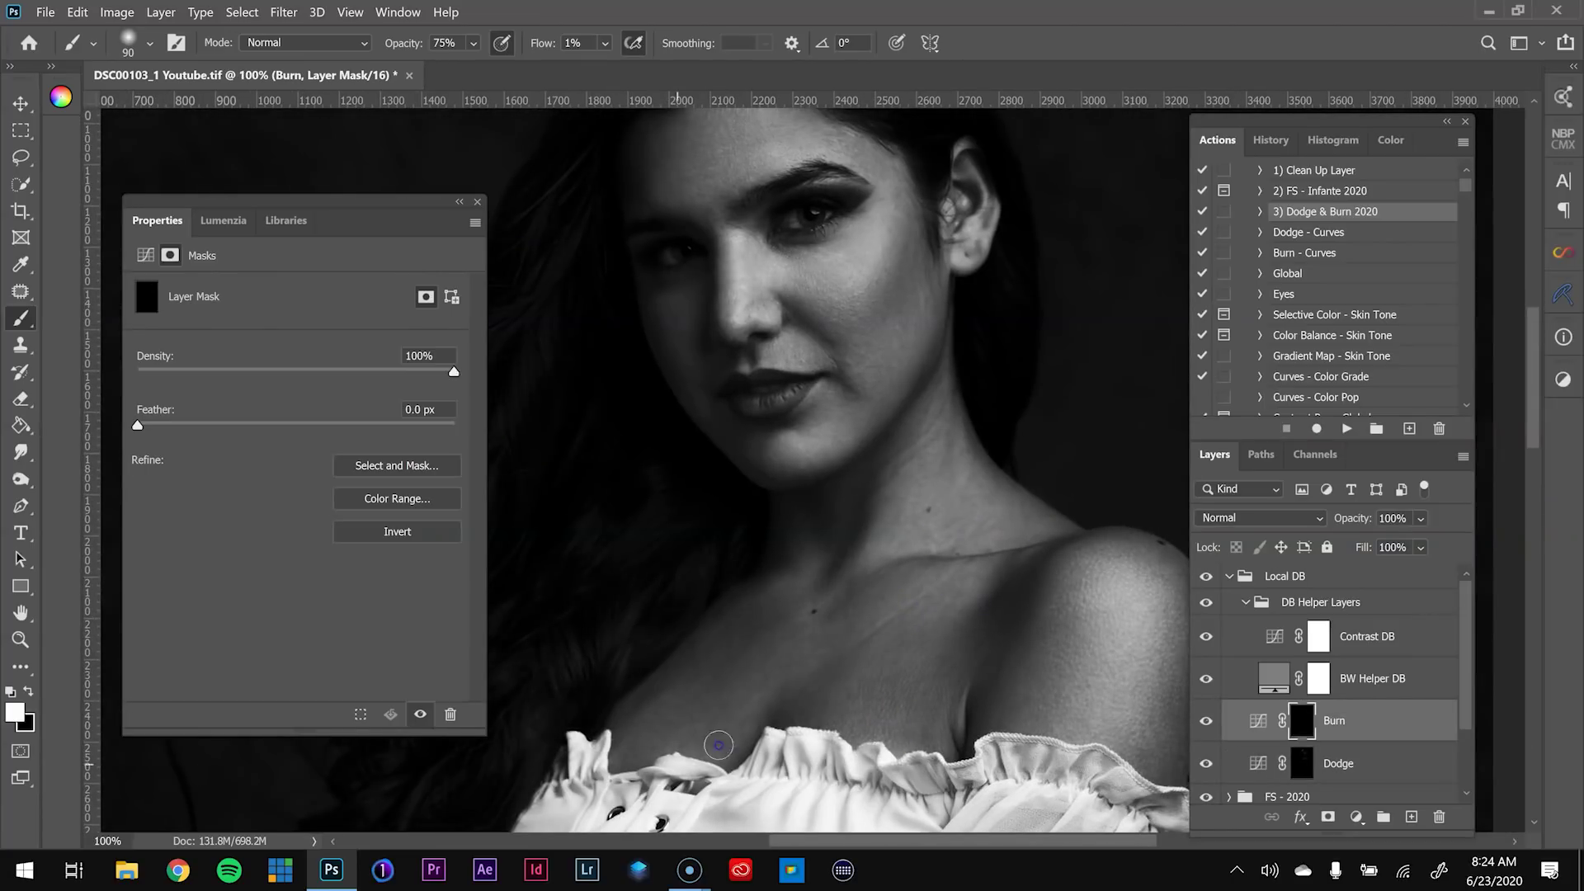
Burn the remaining bright areas of the neck and face on the Burn mask, enlarging the brush to 150 px
left_click_drag(993, 532, 806, 470)
left_click_drag(955, 633, 914, 611)
left_click_drag(743, 363, 962, 615)
key("]")
key("]")
key("]")
Check the portrait without the DB Helper Layers, restore them, and raise the two points of the Contrast DB curve to lighten the helper view
left_click(1206, 602)
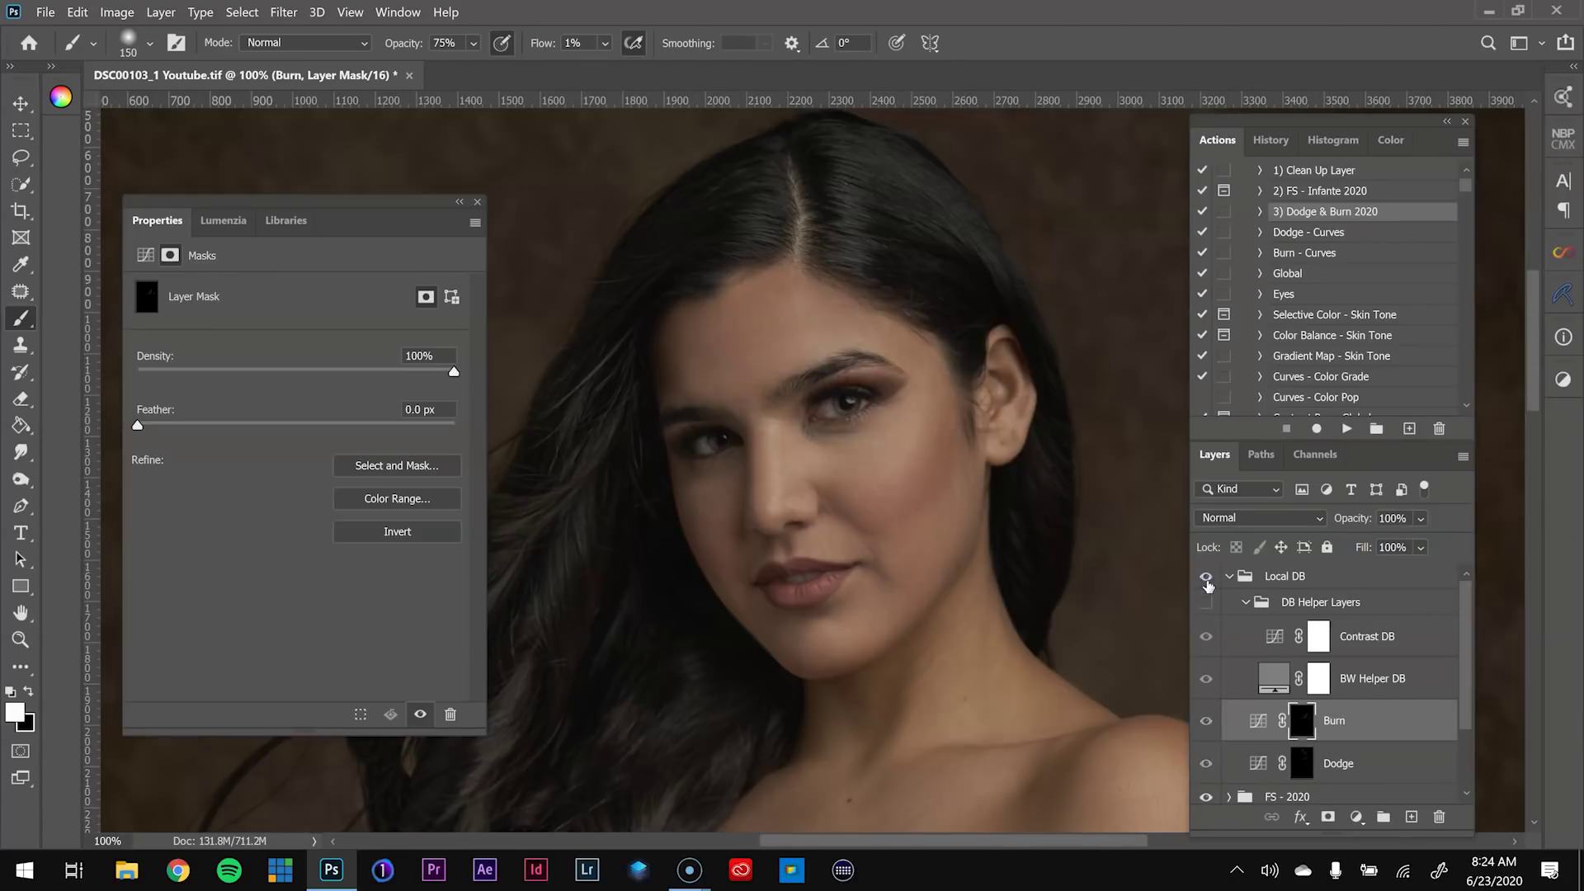
left_click(1206, 602)
left_click(1244, 638)
left_click_drag(338, 487, 338, 438)
left_click_drag(234, 538, 238, 513)
Dodge the uneven skin in close-up around the shaded side of the face on the Dodge mask, varying the small brush's size
left_click(712, 425, "ctrl")
left_click(1302, 763)
key("[")
key("[")
key("[")
key("[")
key("[")
key("[")
key("[")
key("[")
key("[")
key("[")
key("[")
left_click_drag(919, 508, 1072, 504)
key("]")
key("]")
key("]")
key("]")
Dodge the skin beneath the shaded eye at 300% zoom with a 35 px brush
left_click_drag(859, 403, 812, 392)
key("[")
key("[")
key("[")
left_click_drag(899, 806, 787, 608)
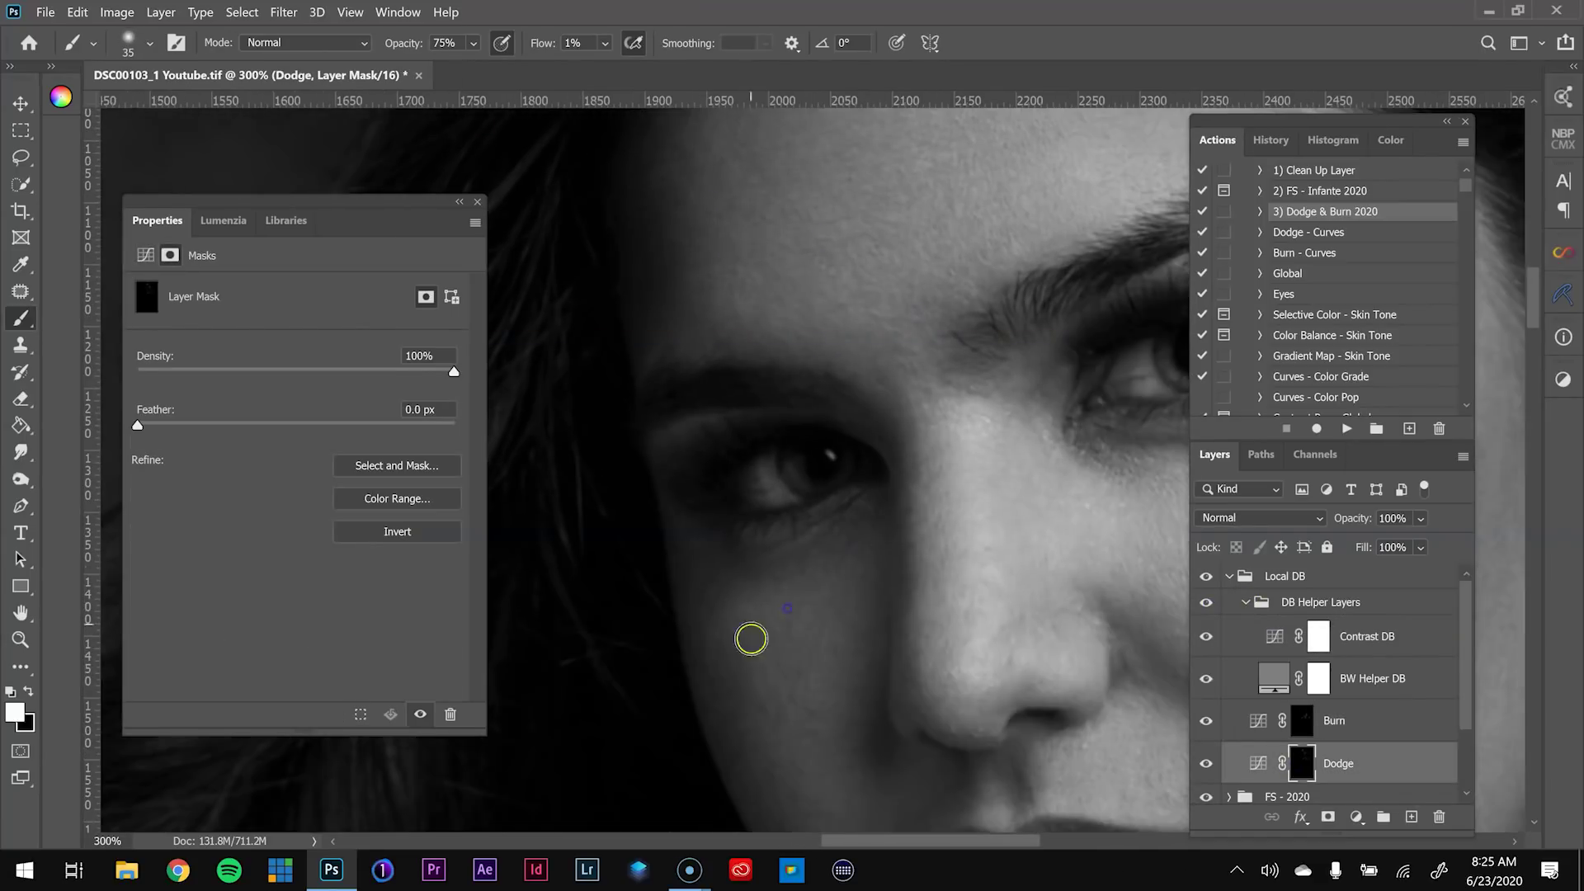
Burn the bright spots on the lower lip on the Burn mask with a 45 px brush
left_click_drag(1048, 724, 955, 583)
left_click_drag(726, 660, 692, 484)
left_click(1302, 721)
key("]")
key("]")
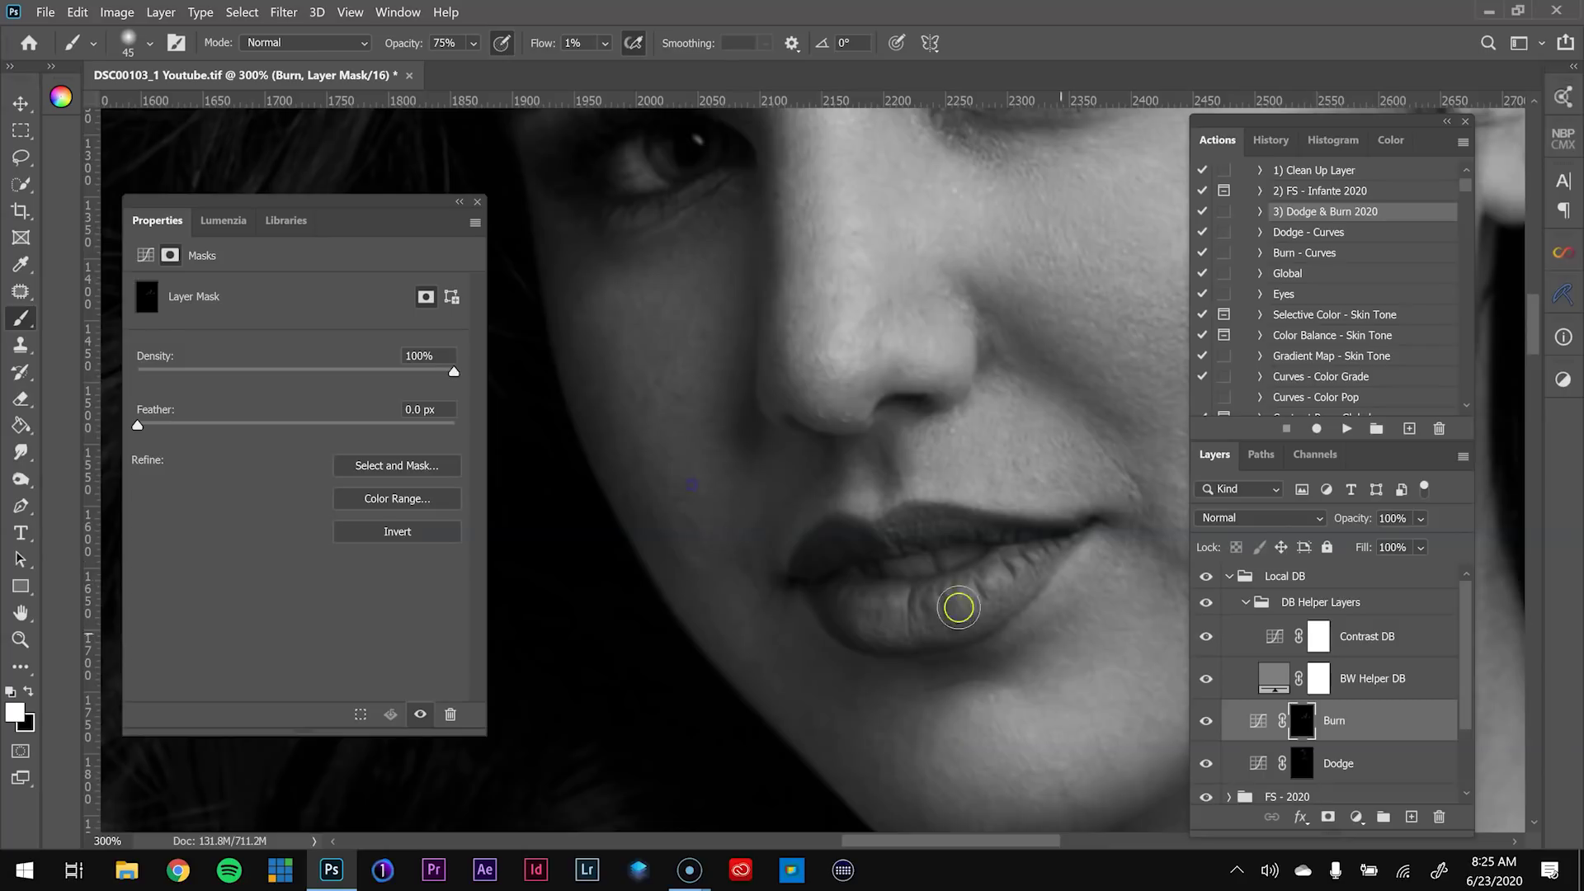
Dodge the small dark spots on the cheek beside the nose and mouth on the Dodge mask with a smaller brush
left_click(1302, 763)
key("[")
key("[")
key("[")
left_click_drag(1188, 574, 908, 587)
mouse_move(961, 355)
left_mouse_down()
mouse_move(895, 668)
mouse_move(1047, 396)
left_mouse_up()
Dodge the forehead and brow area at 300% zoom with a 60 px brush
mouse_move(714, 460)
left_mouse_down()
mouse_move(900, 462)
mouse_move(957, 530)
left_mouse_up()
key("]")
key("]")
key("]")
key("]")
left_click_drag(1155, 252, 941, 260)
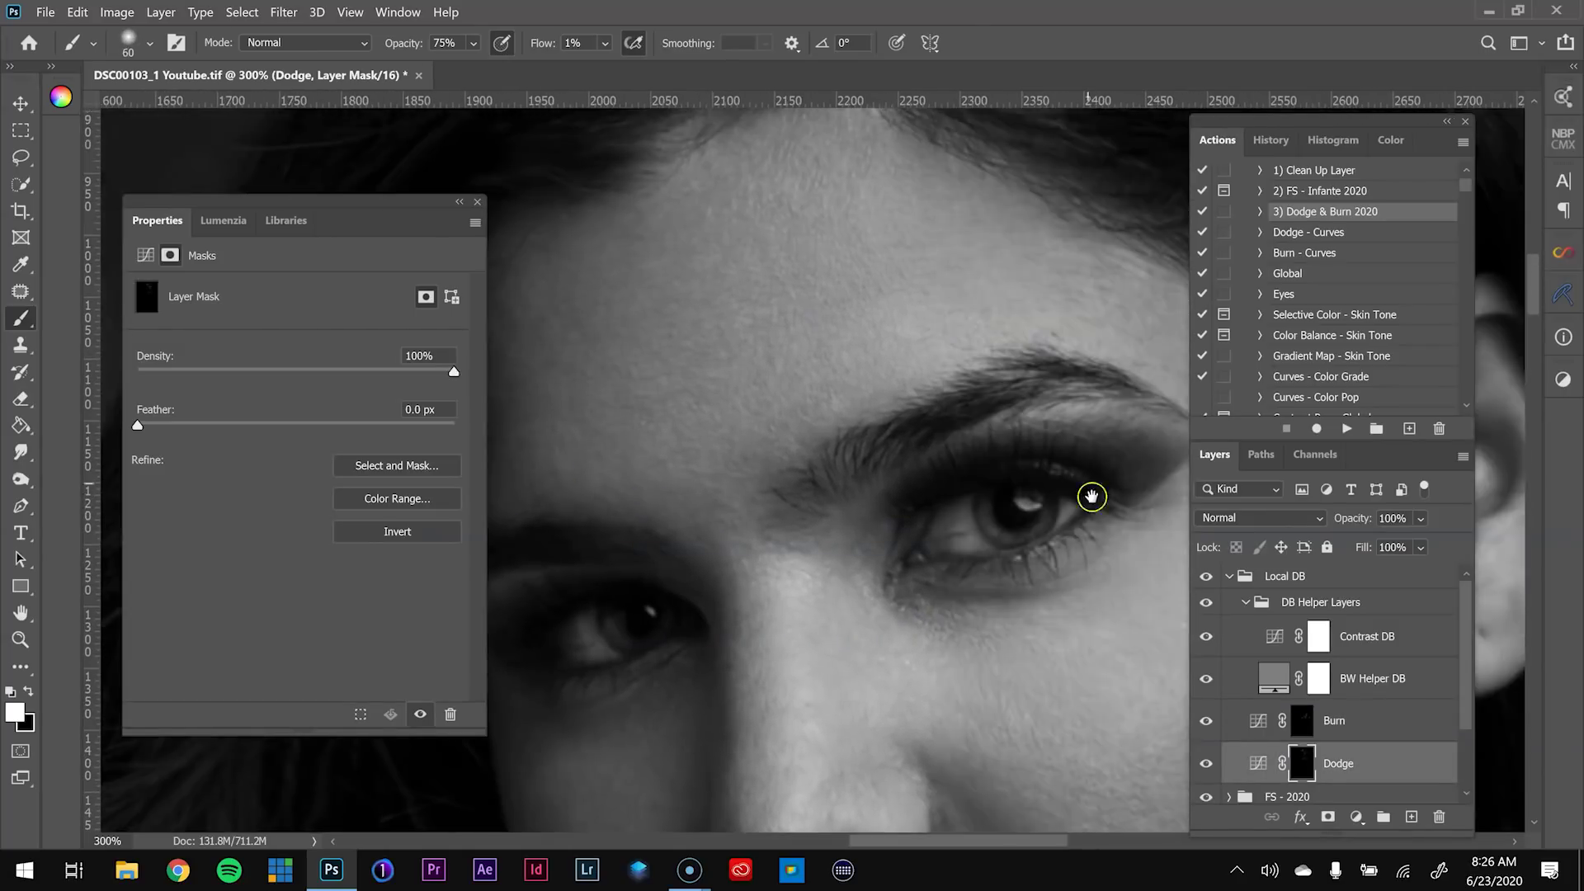
Burn the bright patches on the lower face on the Burn mask and return to the overall view of the portrait
left_click_drag(1073, 702, 912, 322)
left_click_drag(1073, 702, 912, 322)
left_click(1302, 721)
key("ctrl+minus")
key("ctrl+minus")
key("ctrl+minus")
key("ctrl+minus")
Examine the Dodge and Burn layers' effect and their masks without the helper layers
left_click(1207, 603)
left_click(1338, 764)
left_click(1207, 764)
left_click(1206, 764)
left_click(1300, 769, "alt")
key("ctrl+plus")
left_click(1206, 764)
left_click(1301, 721, "alt")
left_click(1207, 720)
key("ctrl+minus")
left_click(1206, 603)
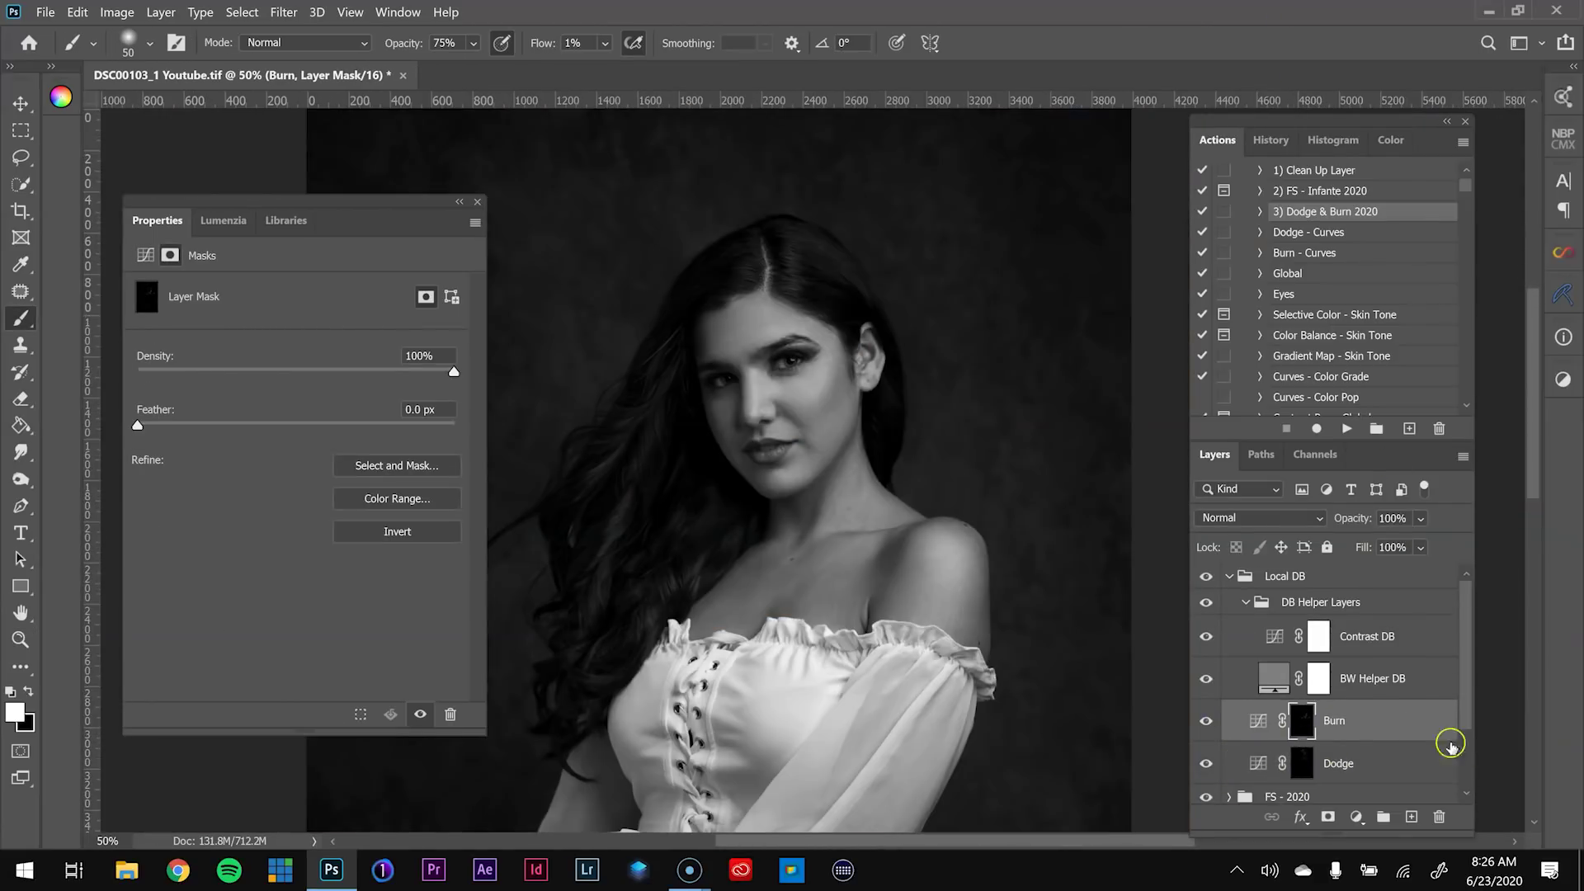
Hide the DB Helper Layers group, compare the portrait with and without the Dodge layer, and inspect the Dodge mask
left_click(1206, 603)
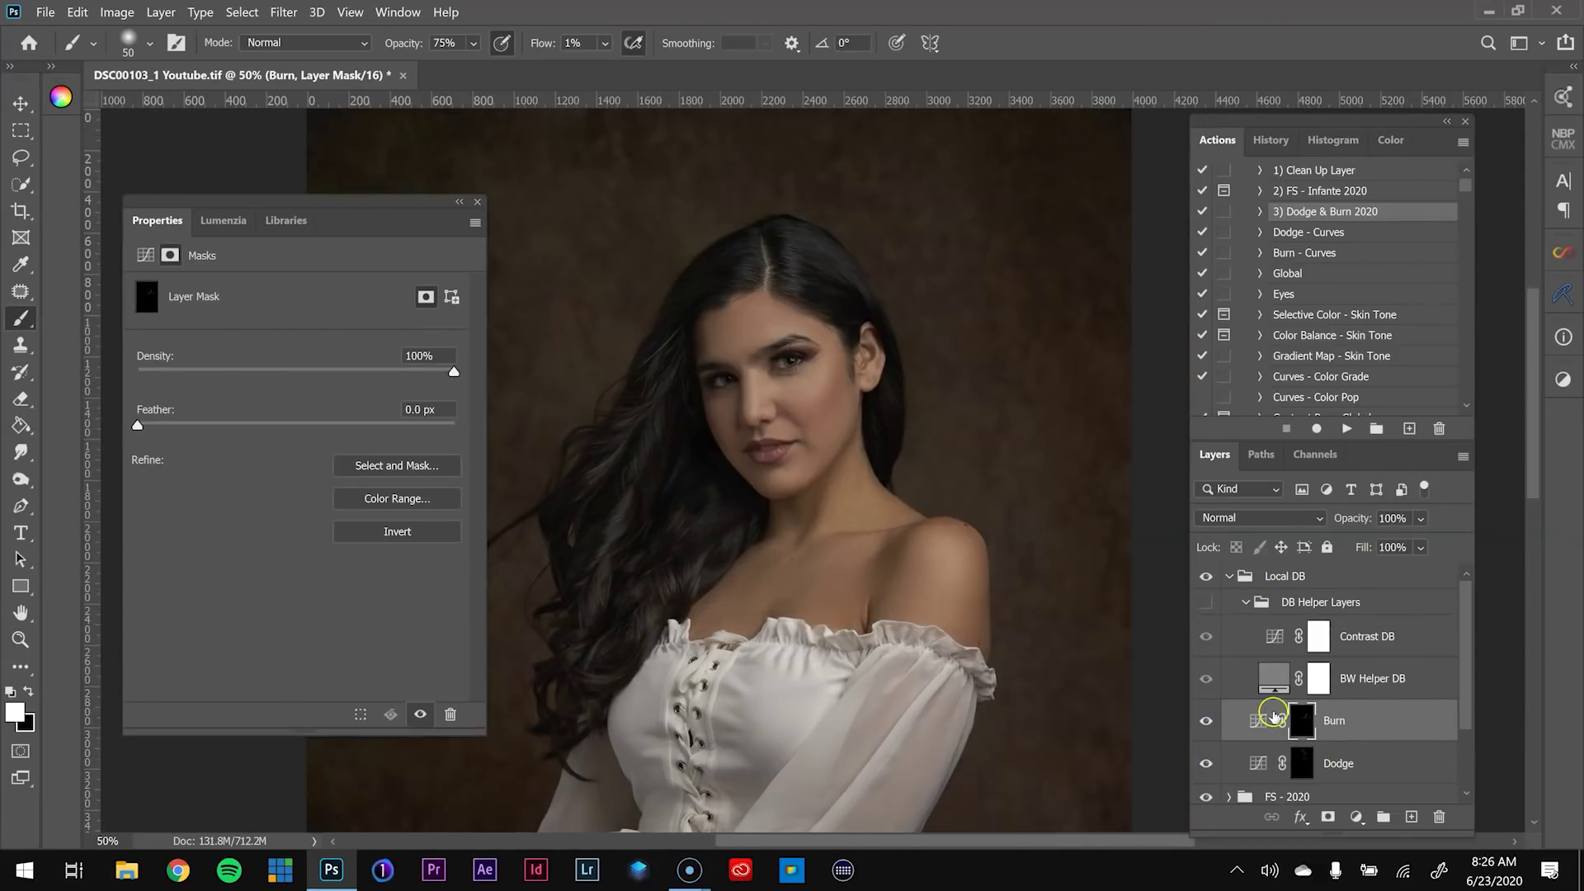
scroll(1267, 724, "down", 1)
scroll(1332, 749, "up", 1)
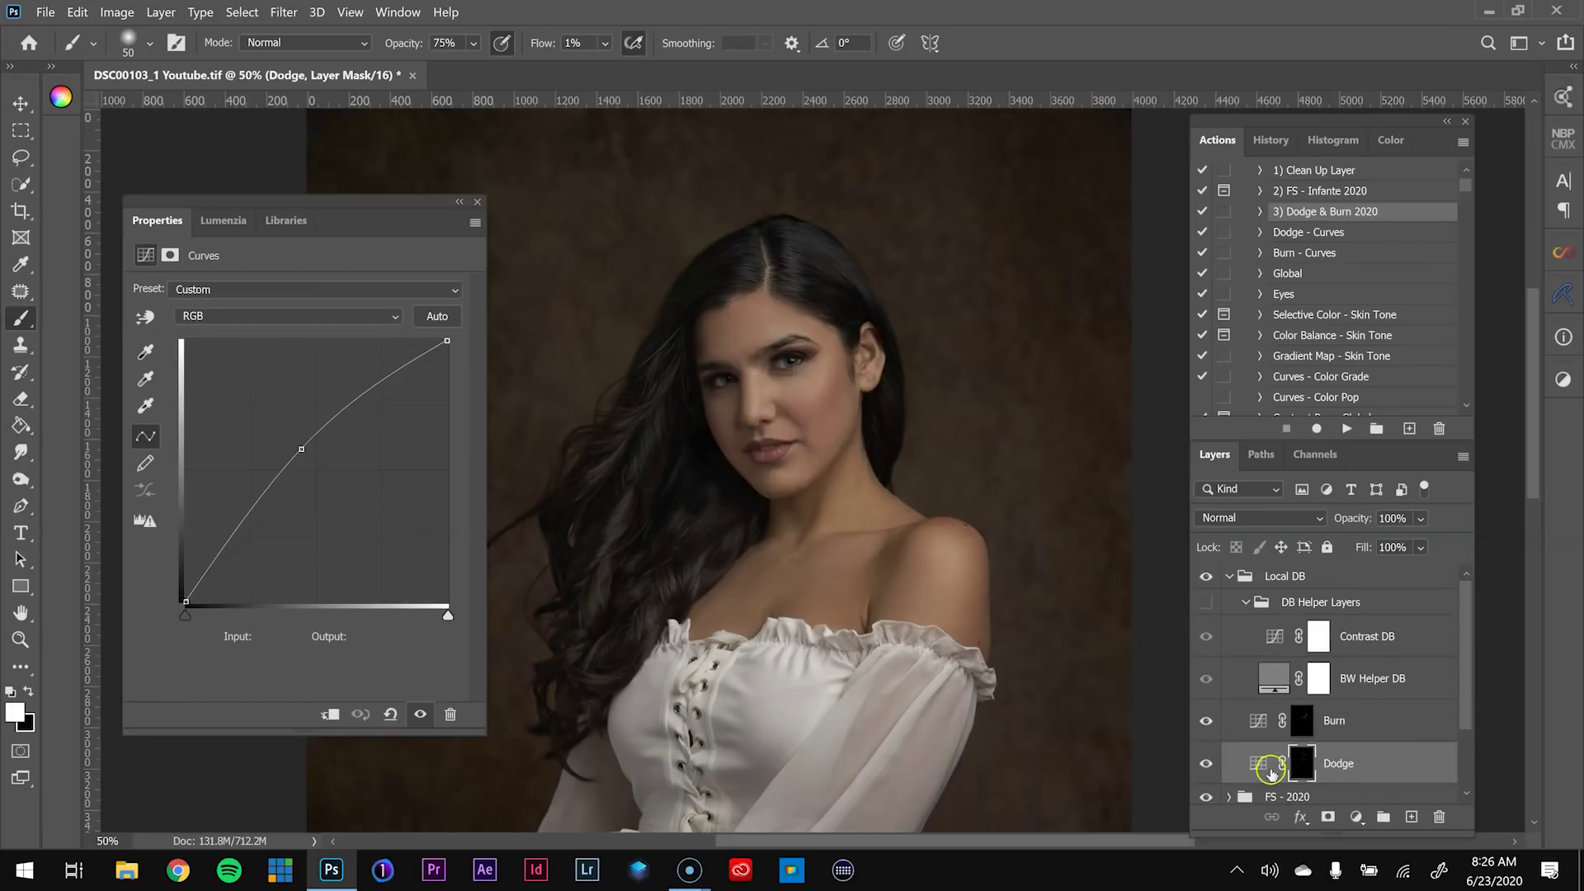
left_click(1204, 764)
left_click(1205, 764)
left_click(1204, 768)
left_click(1205, 764)
left_click(1298, 774, "alt")
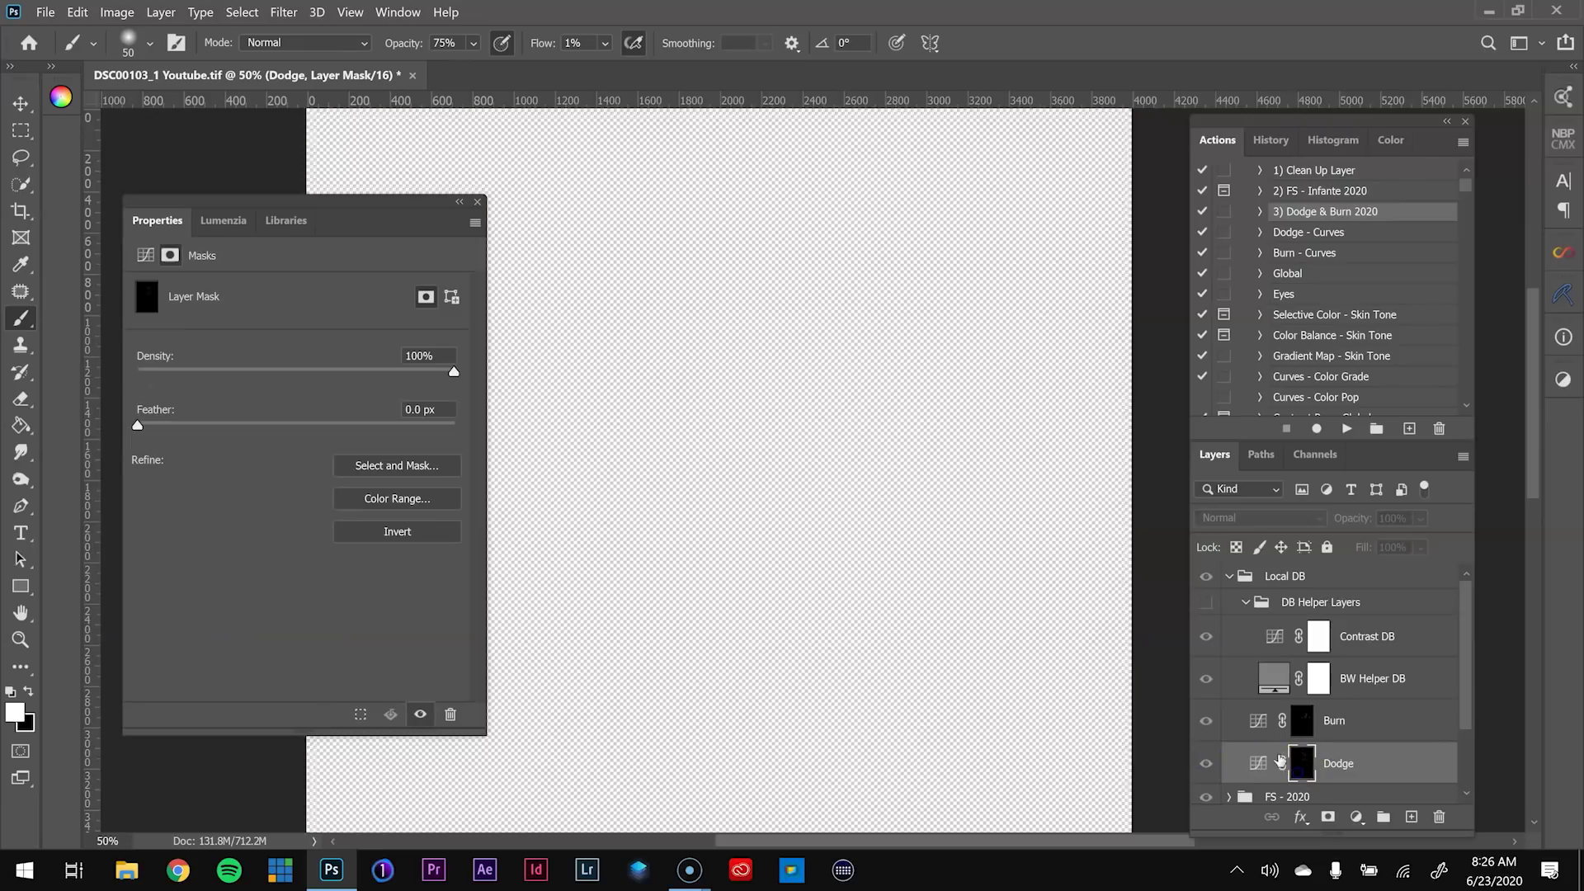
key("z")
left_click(821, 359)
left_click_drag(822, 359, 814, 410)
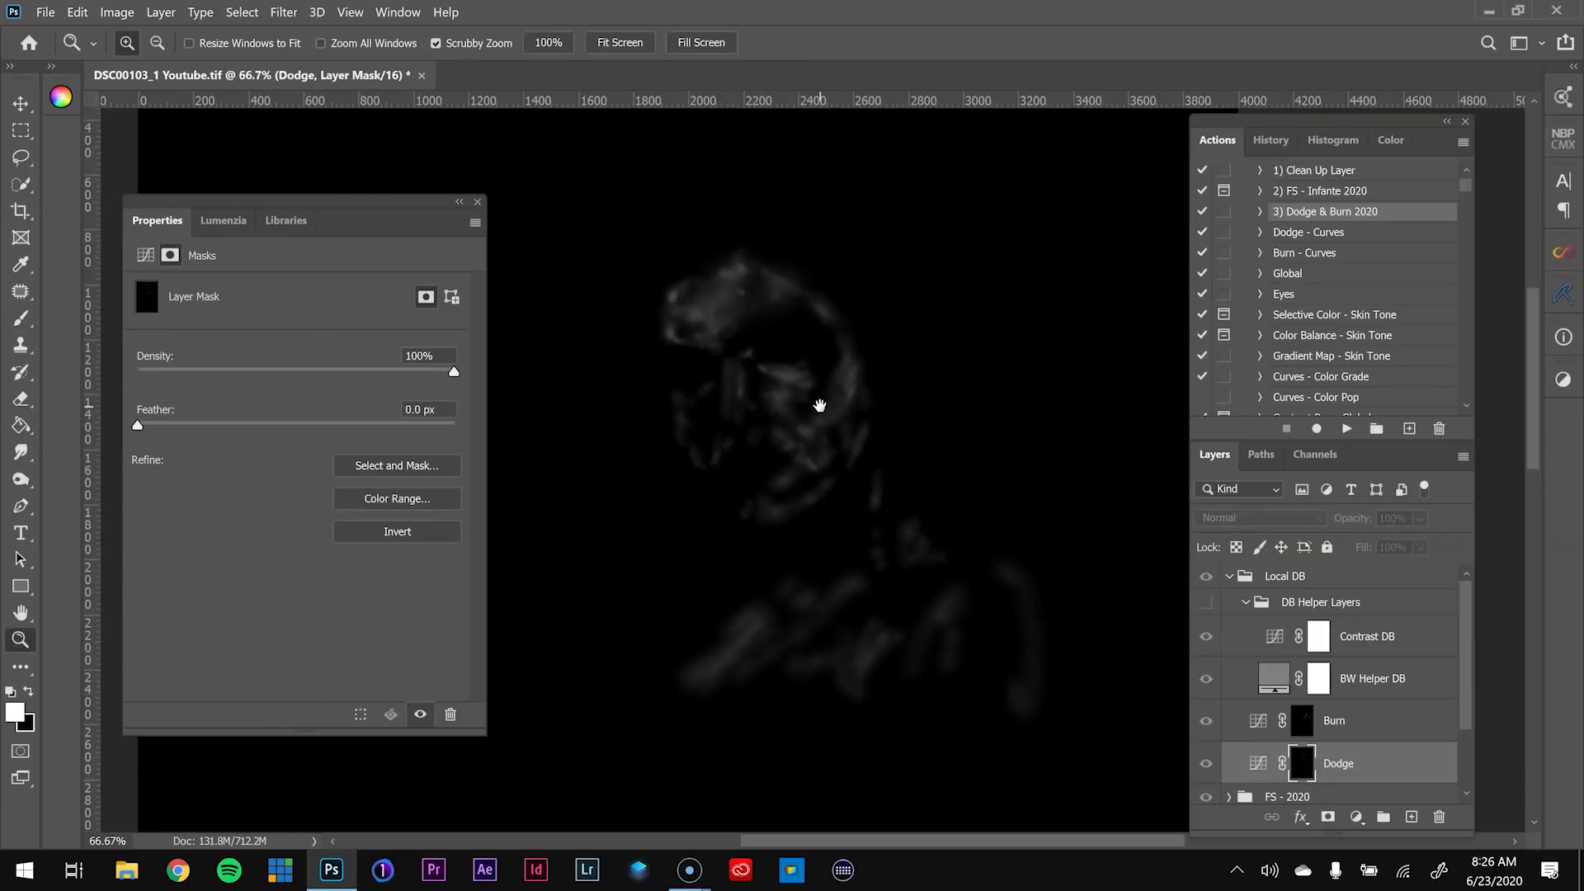
left_click(1206, 768)
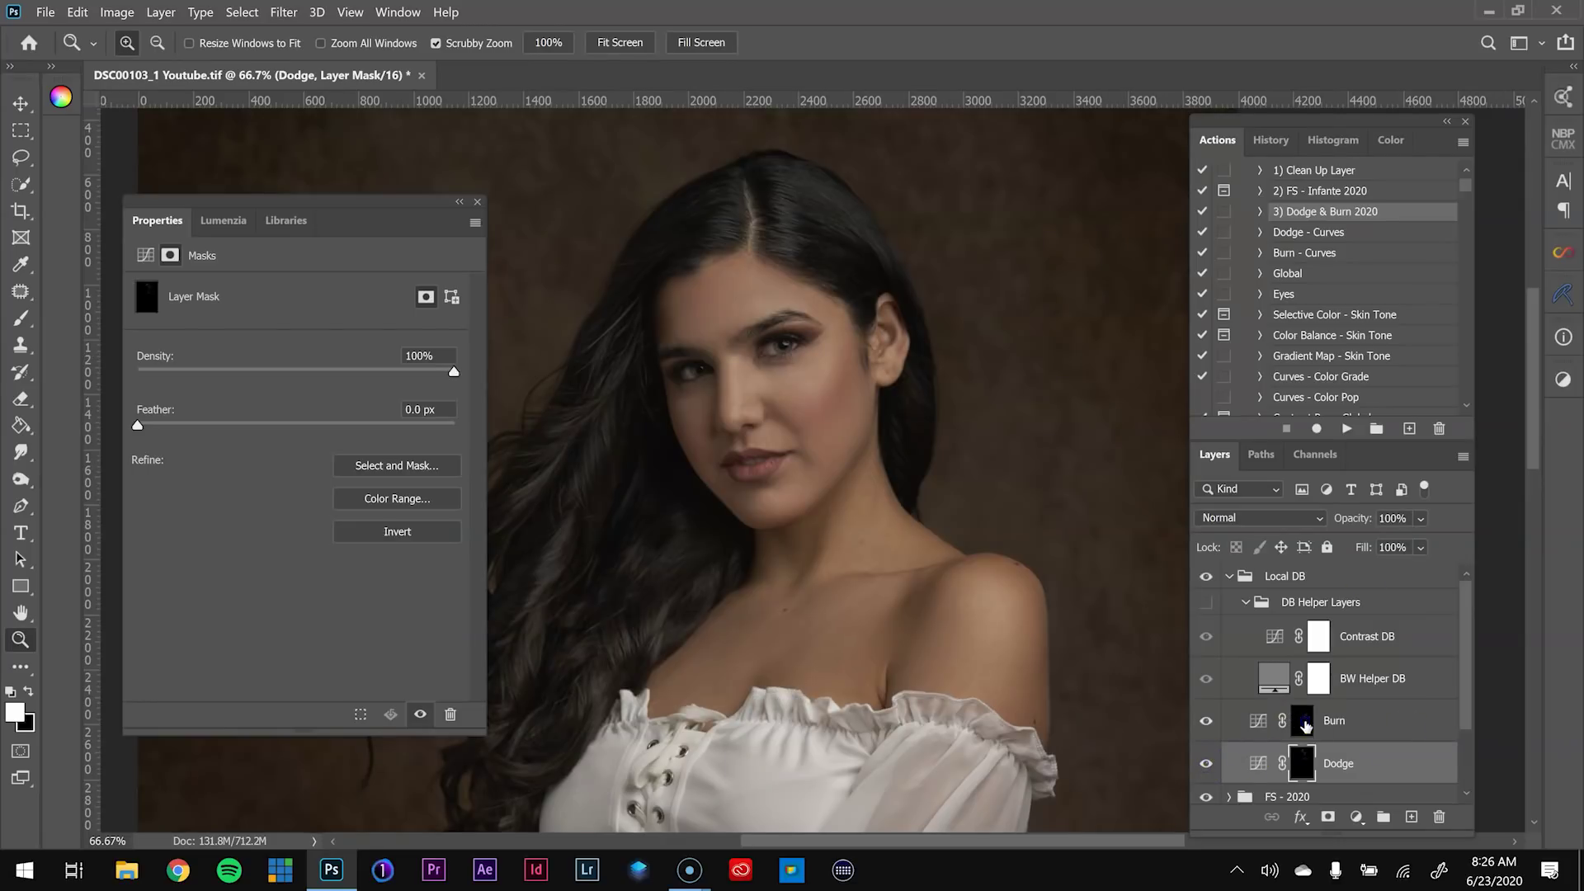
Compare the portrait with and without the Burn layer and inspect the Burn mask on its own
left_click(1305, 724)
left_click(1207, 721)
left_click(1207, 720)
left_click(1207, 720)
left_click(1207, 720)
left_click(1302, 723, "alt")
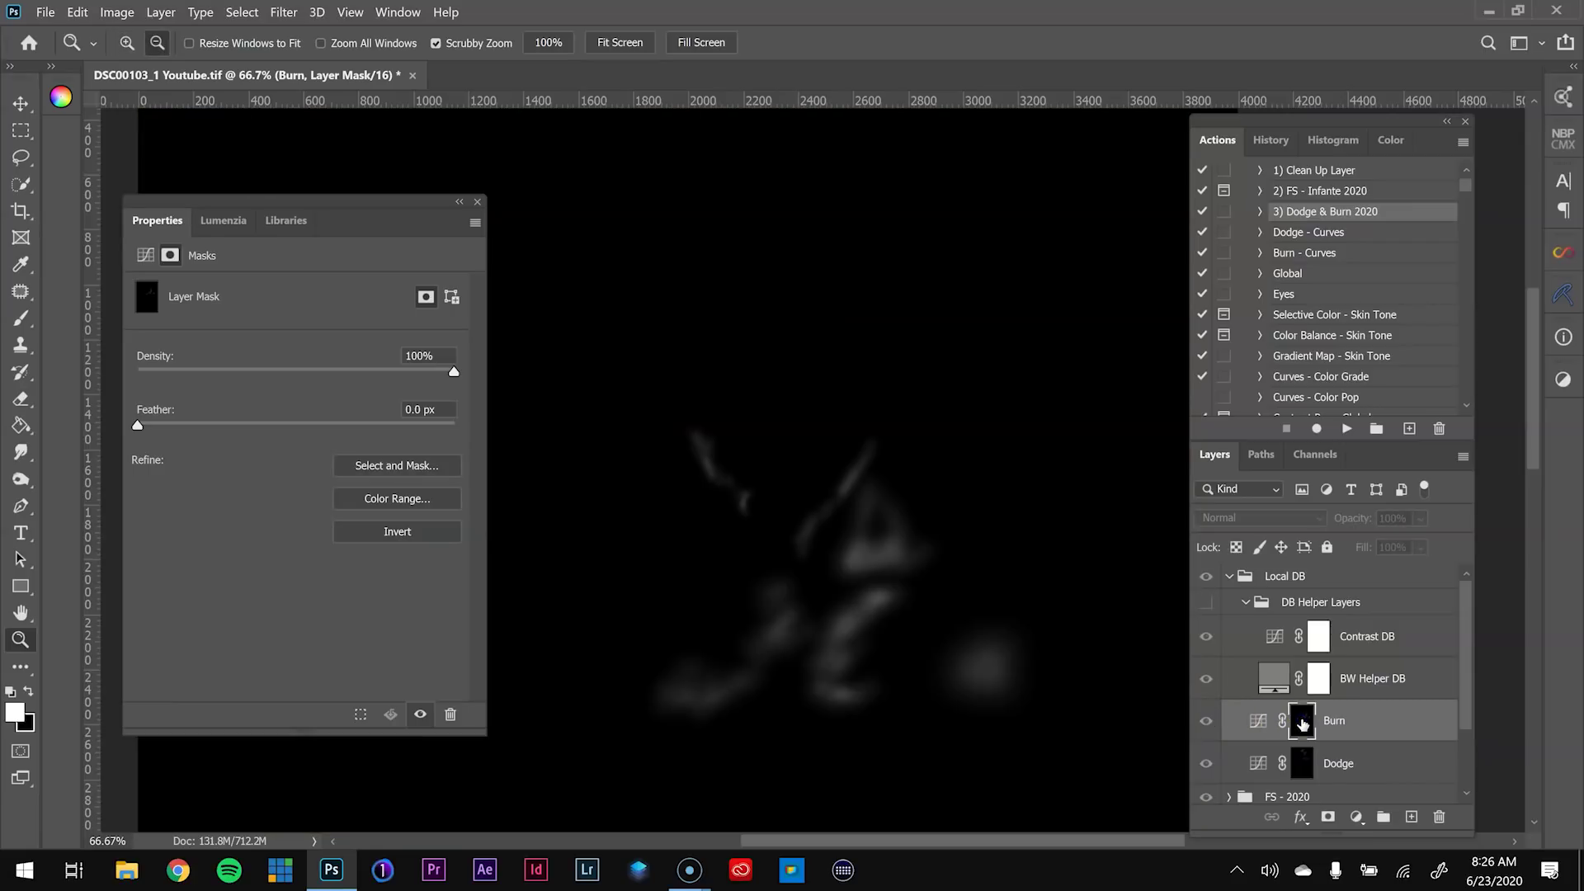
left_click(1302, 724, "alt")
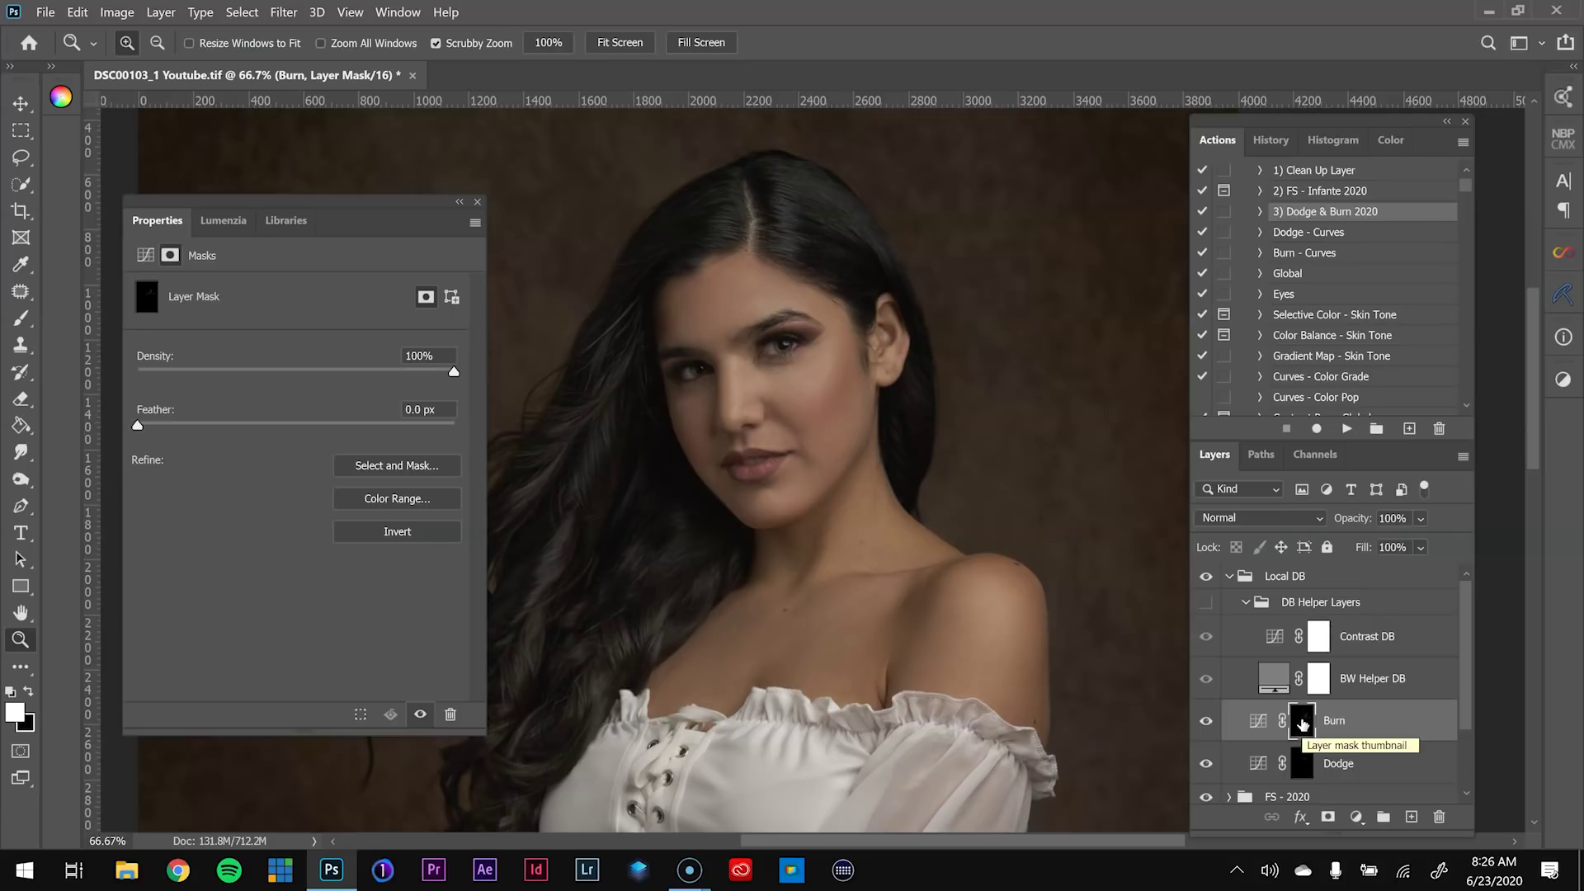
Show the DB Helper Layers group and pull down the shadow point and shift the highlight point of the Contrast DB curve to deepen the contrast
left_click(1302, 762)
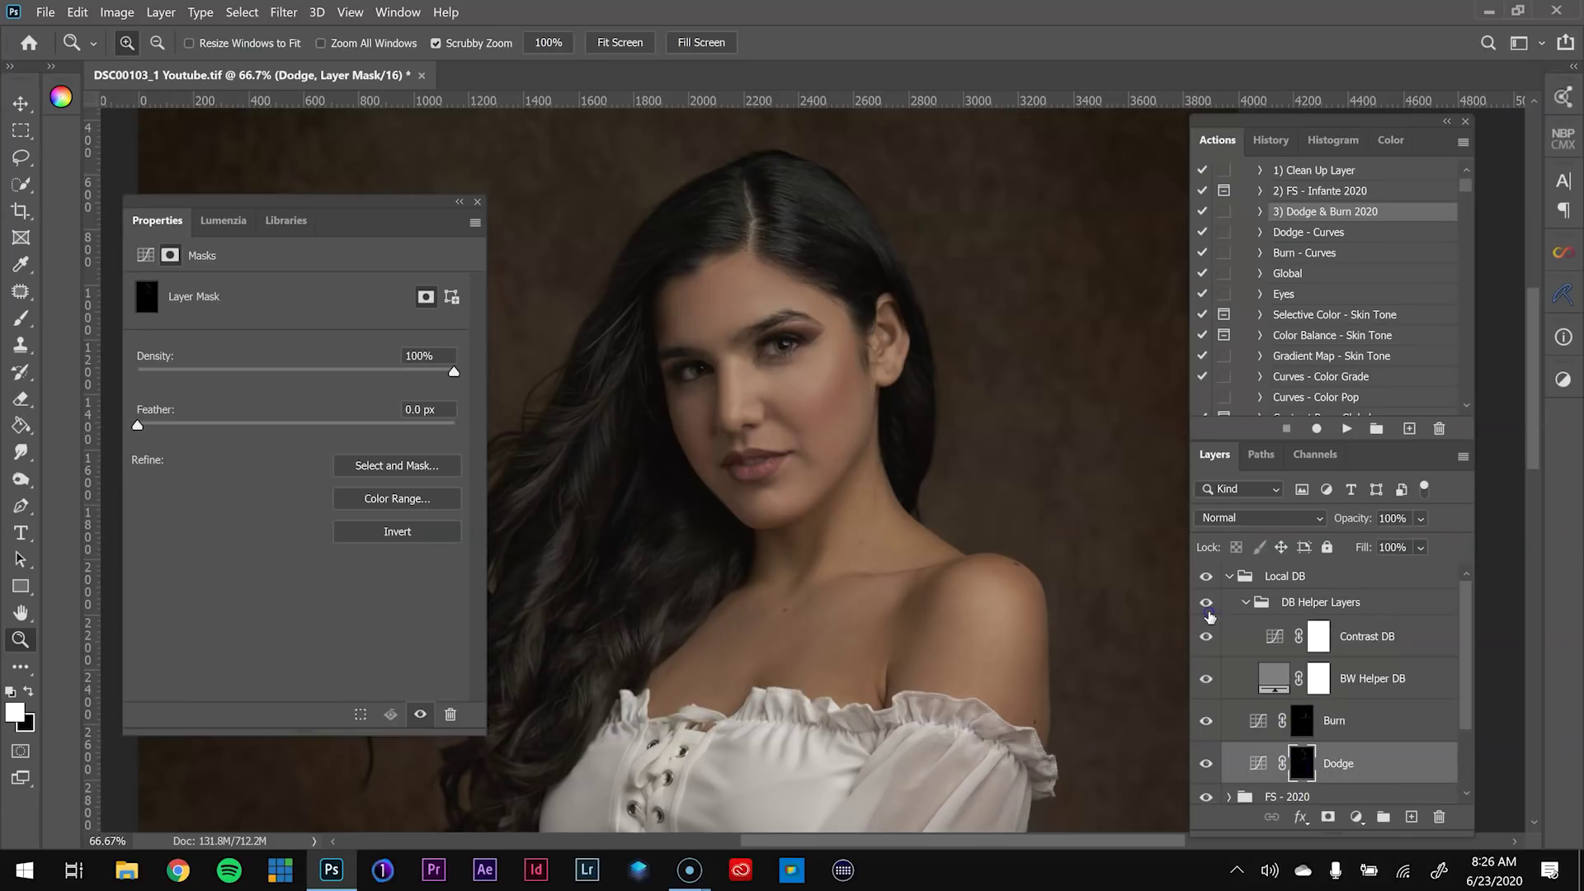
left_click(1207, 609)
left_click(761, 363)
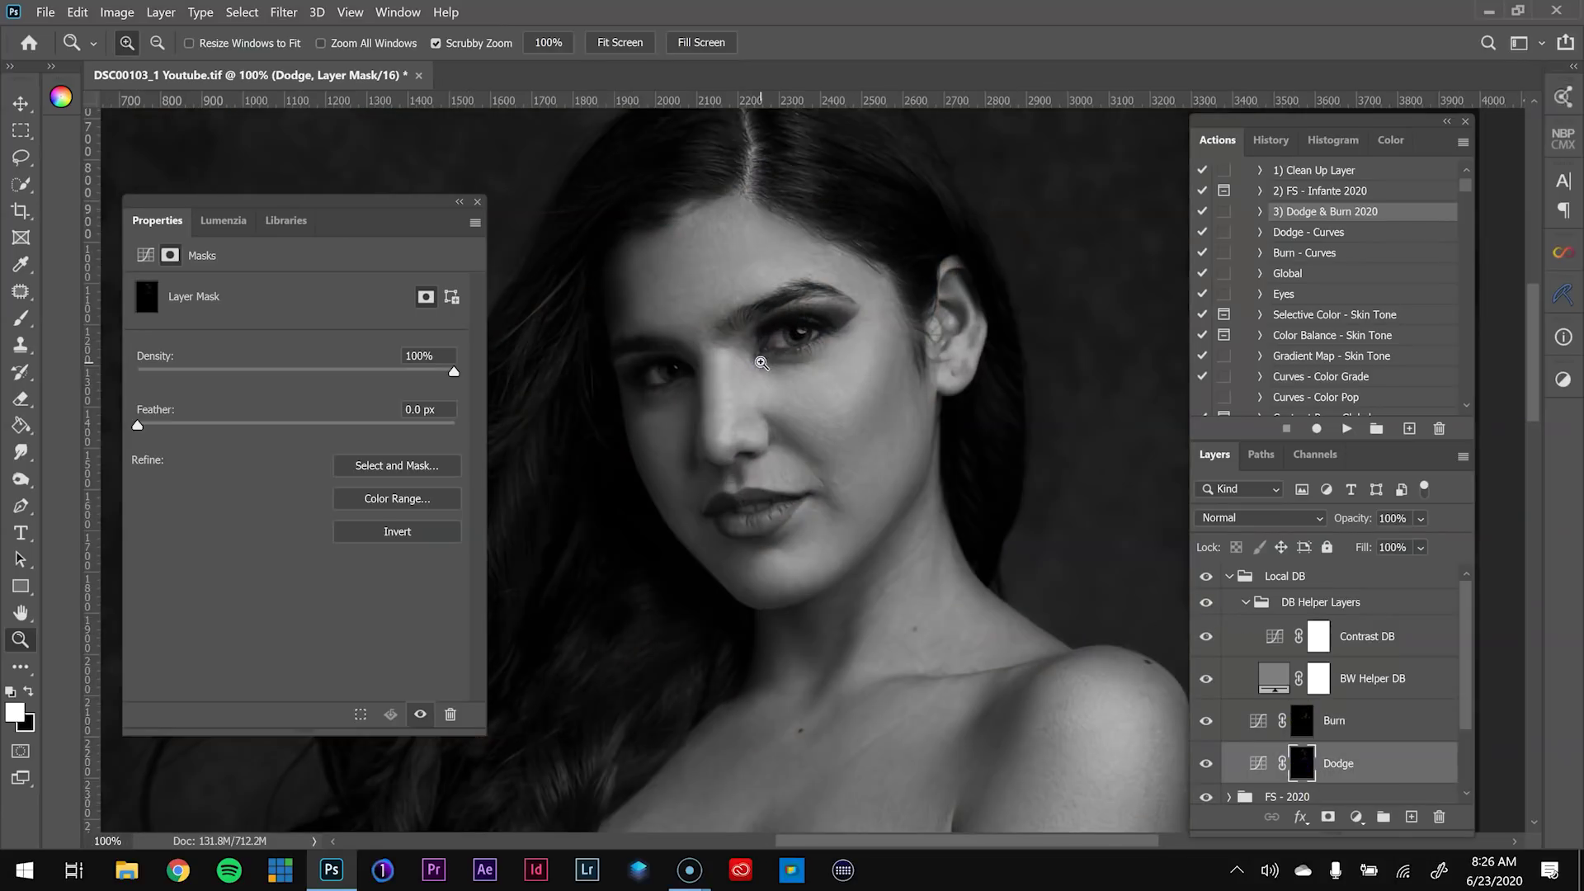
left_click(761, 363)
left_click(797, 404, "alt")
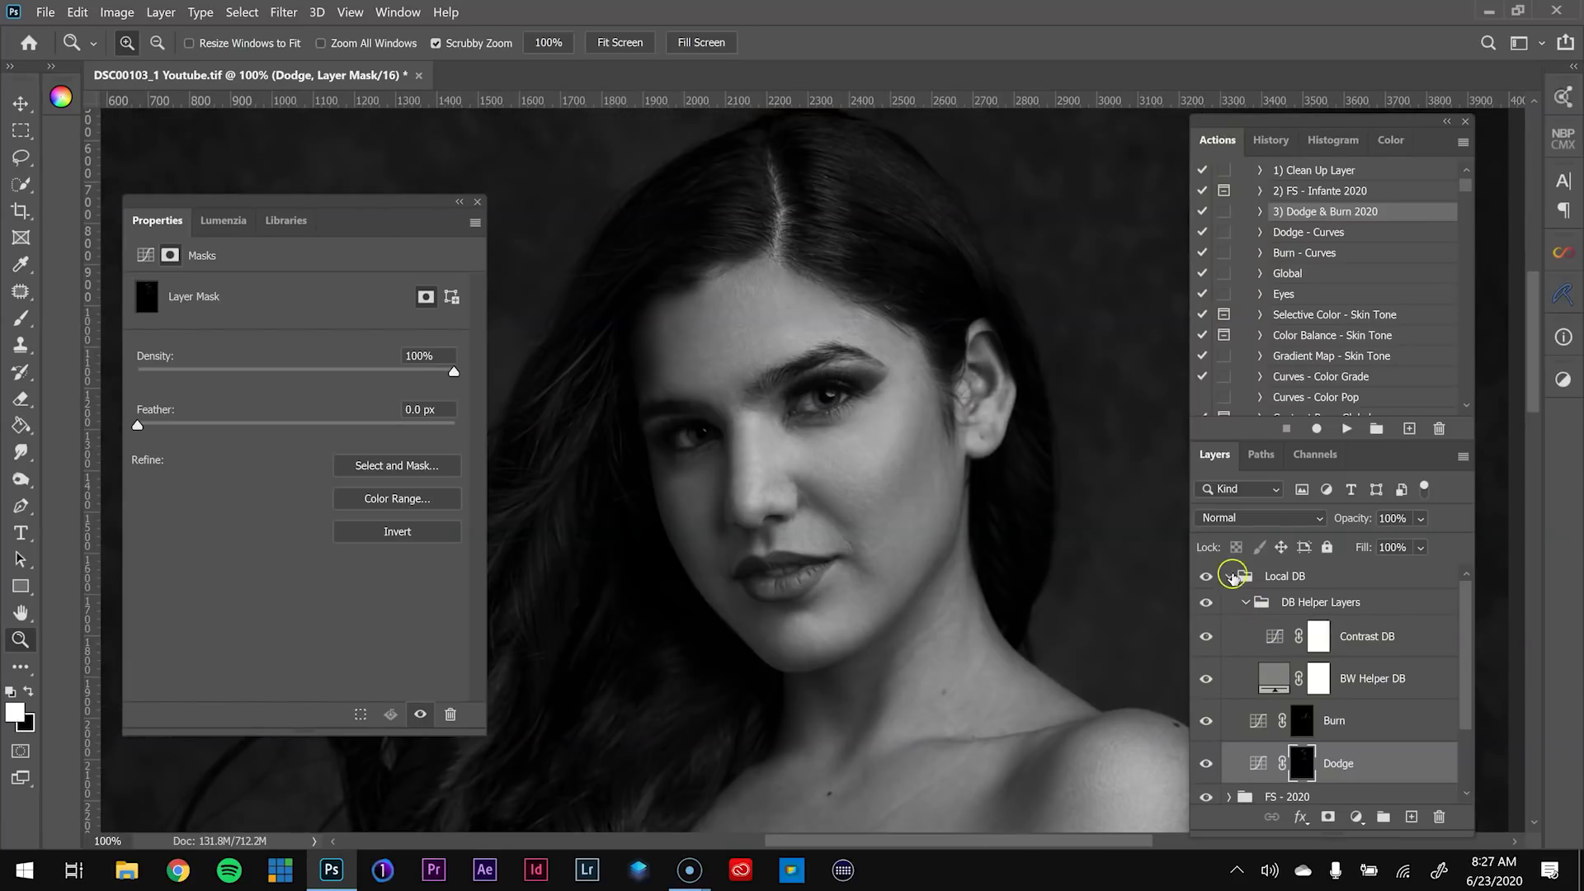
left_click(1275, 636)
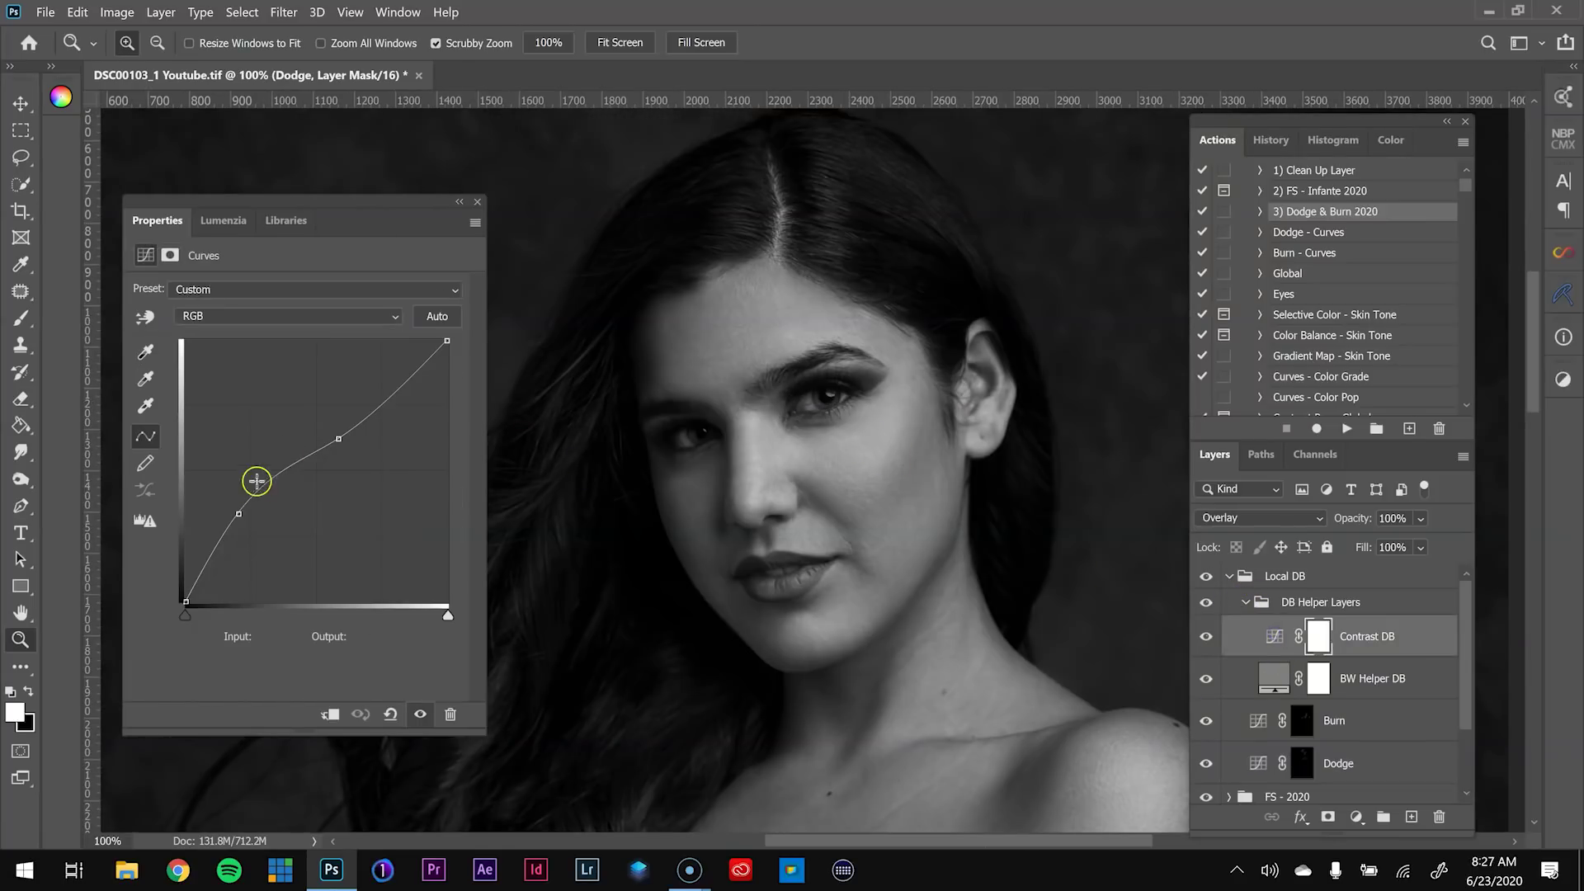
left_click_drag(240, 512, 250, 562)
left_click_drag(339, 438, 384, 382)
left_click_drag(251, 562, 268, 577)
Dodge the uneven areas of the forehead and nose at 200% zoom on the Dodge mask, reducing the brush to 40 px
left_click(1356, 756)
left_click(739, 257)
key("b")
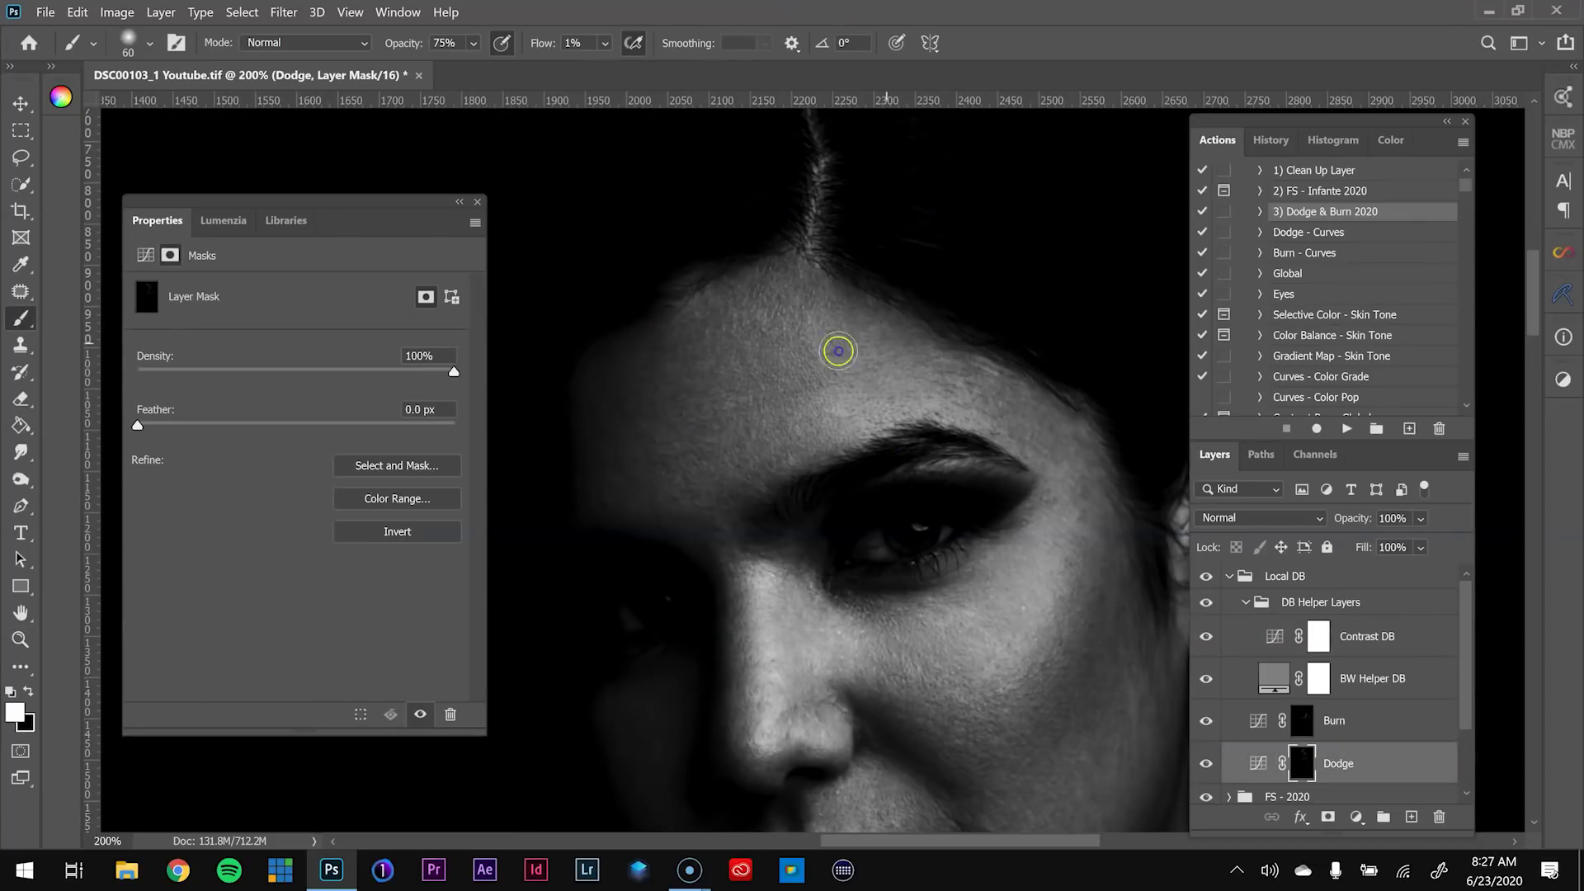
key("bracketleft")
key("bracketleft")
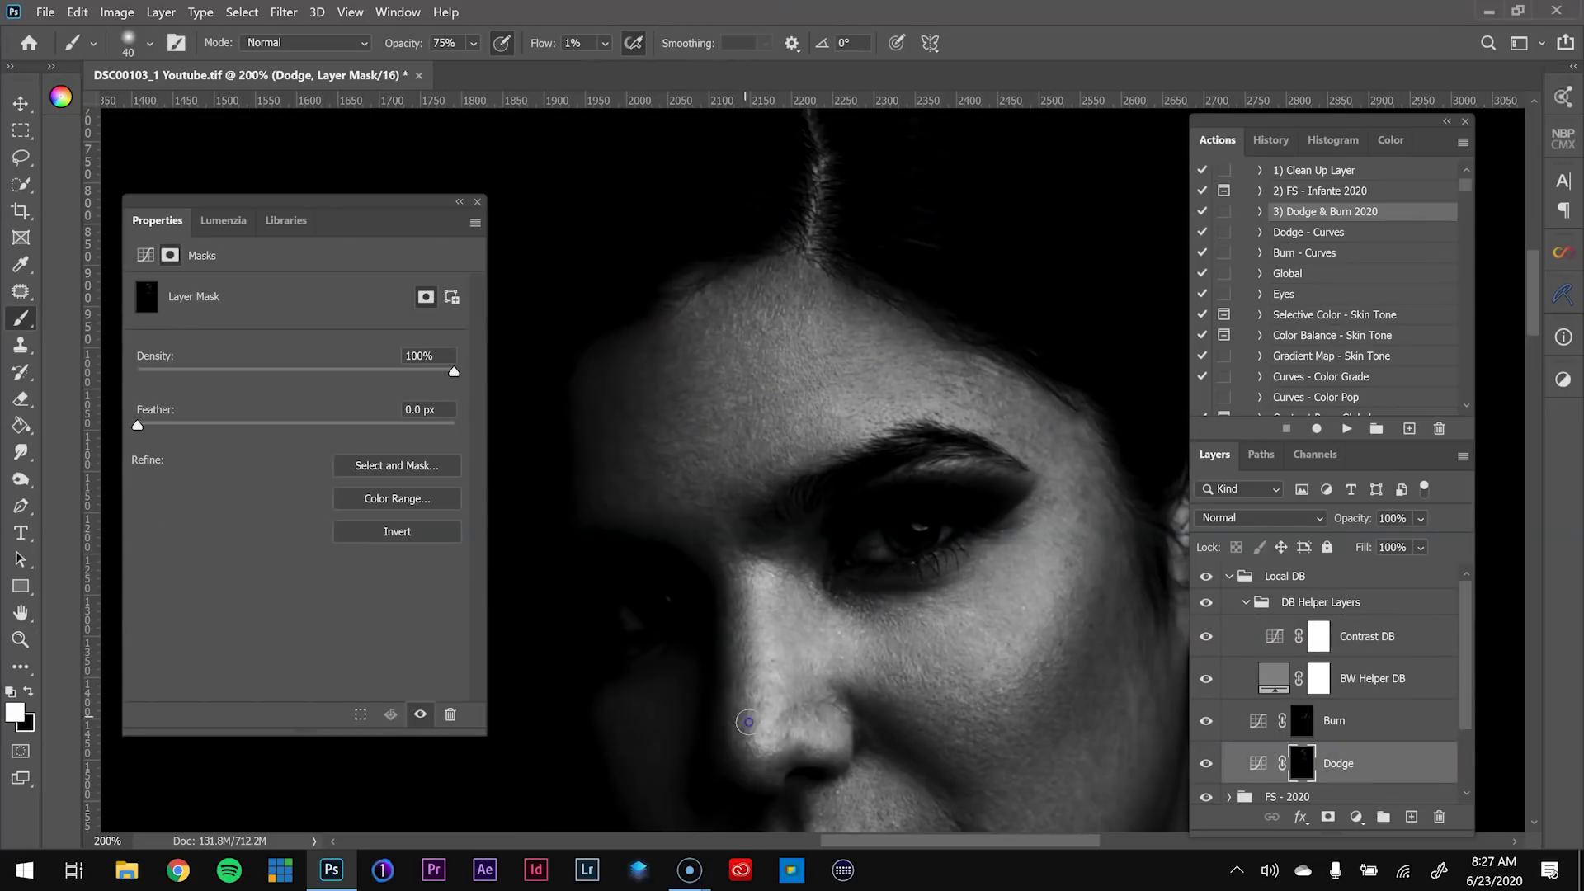
Dodge the dark fold between the nose and the lit cheek with a 70 px brush
left_click_drag(1053, 711, 901, 569)
left_click_drag(782, 690, 817, 560)
key("bracketright")
key("bracketright")
key("bracketright")
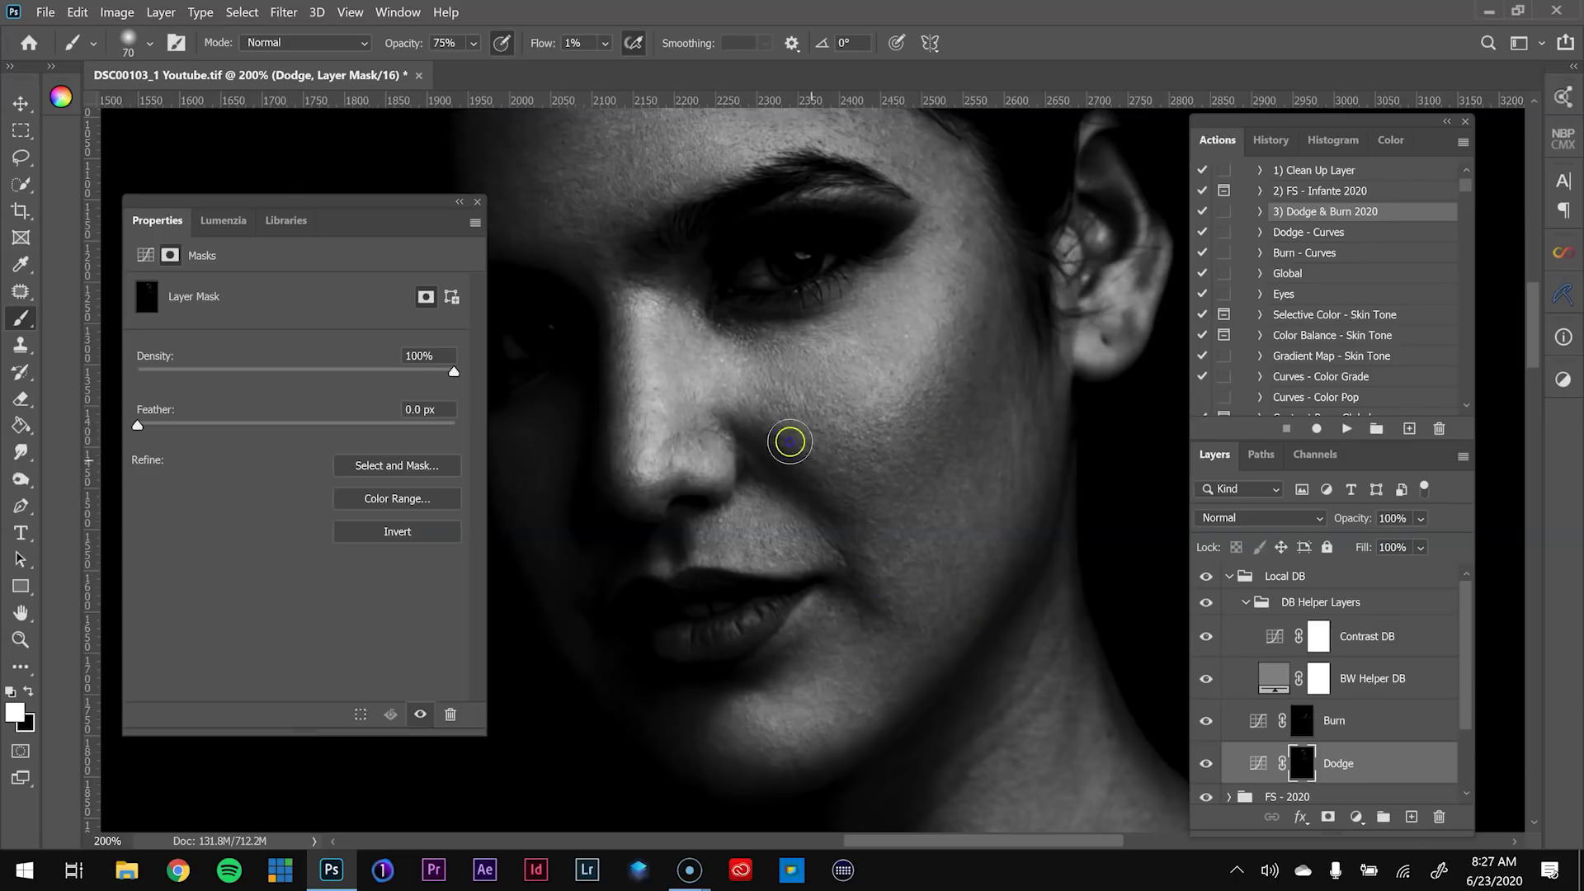
Dodge the upper chest with a 60 px brush and burn its bright areas on the Burn mask with a 175 px brush
left_click_drag(967, 554, 1146, 801)
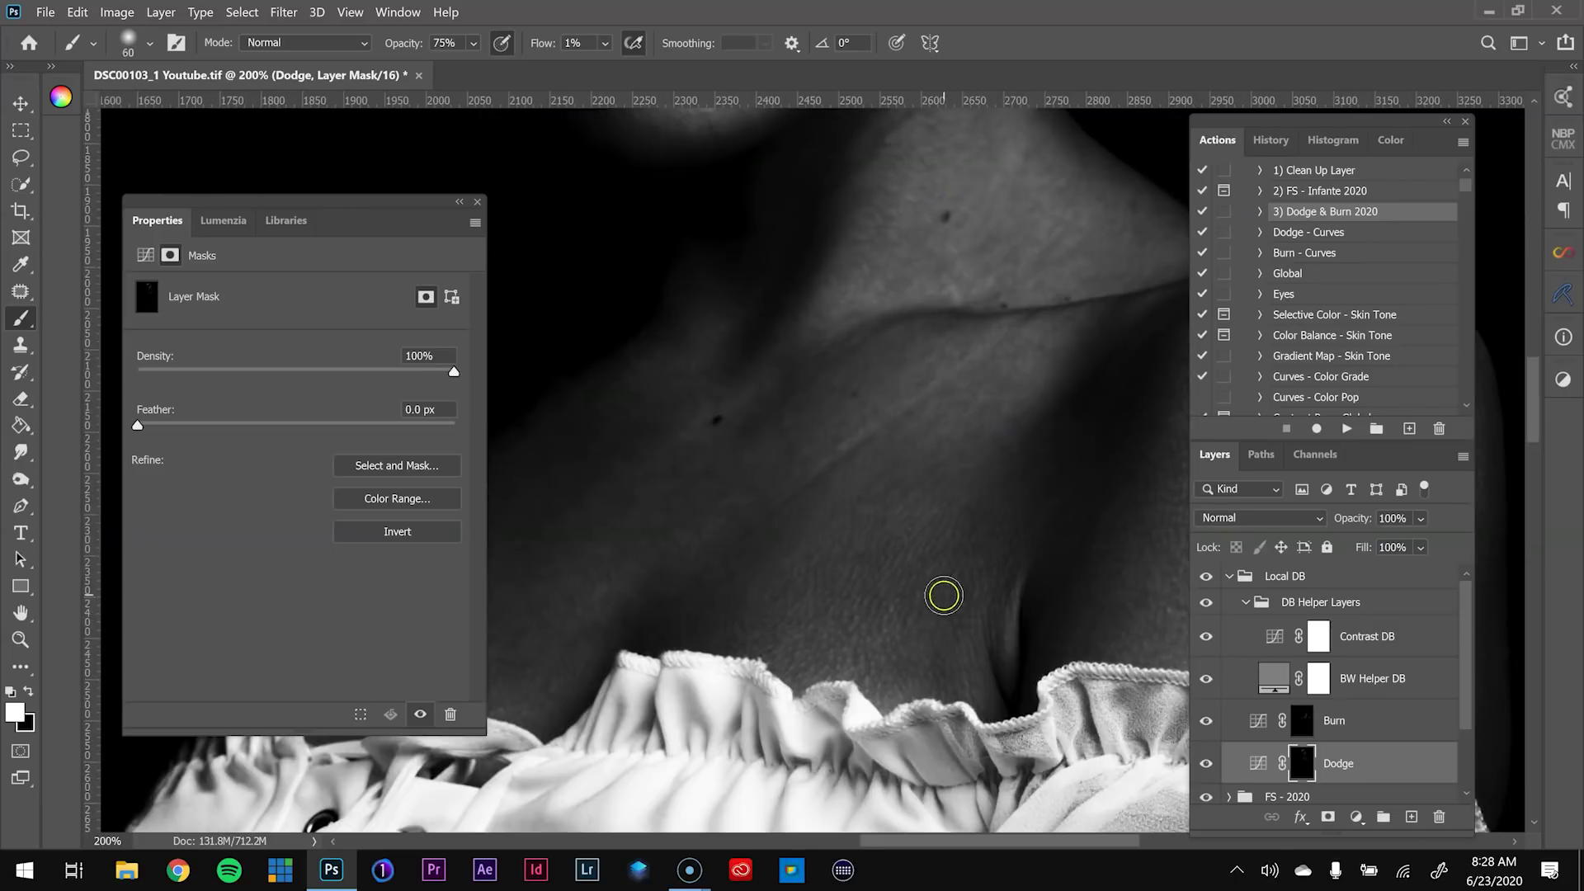
key("ctrl+minus")
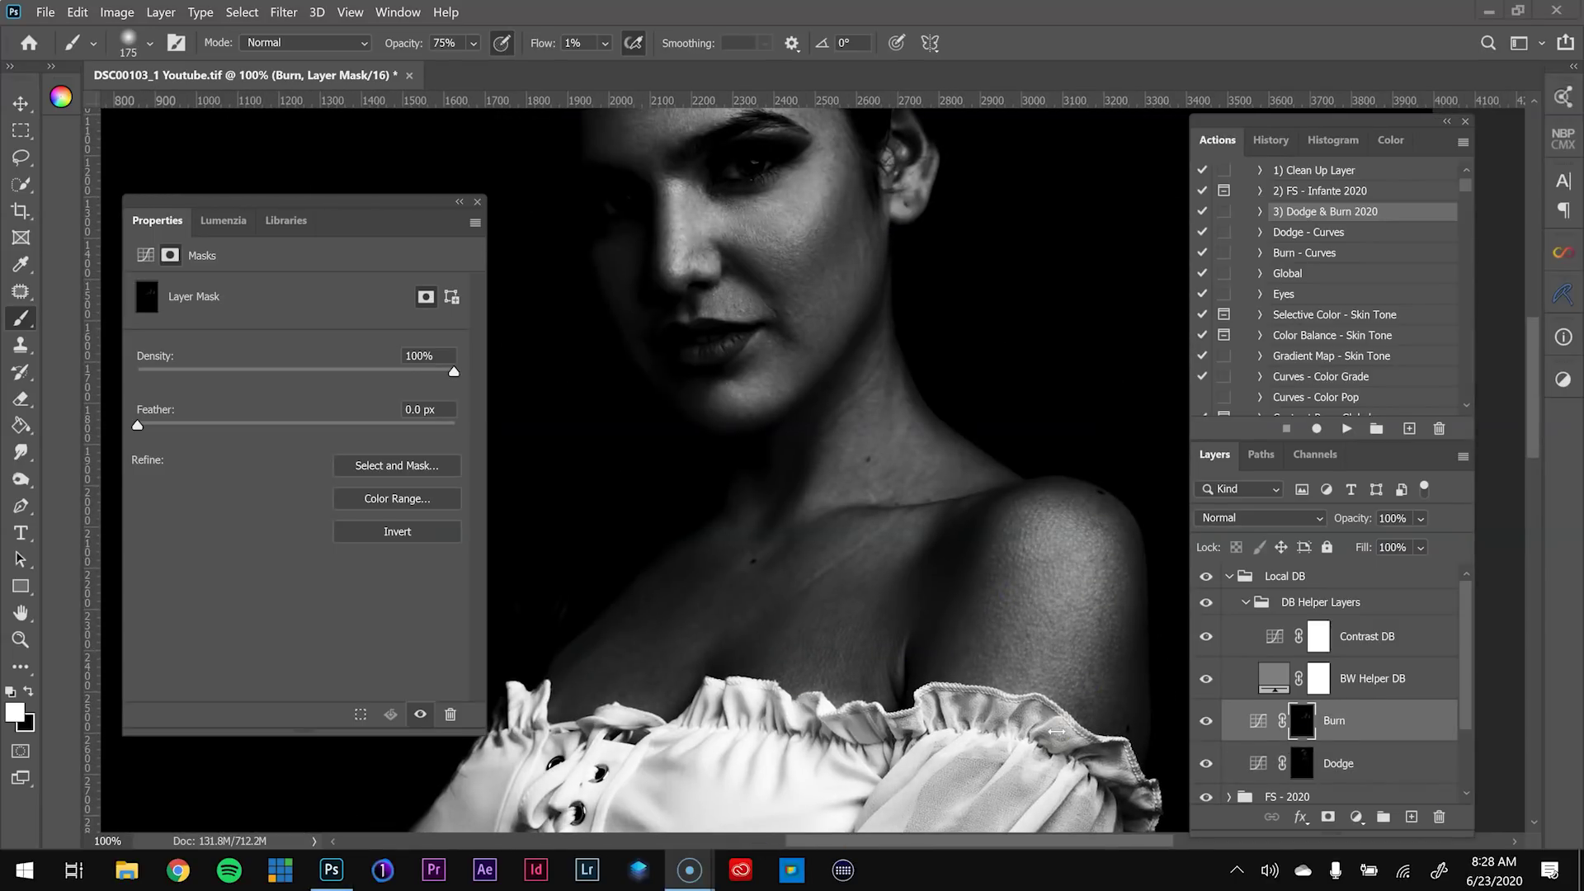
key("v")
Hide the DB Helper Layers group and show the portrait in colour at 50% zoom
key("ctrl+minus")
left_click(1207, 602)
key("ctrl+minus")
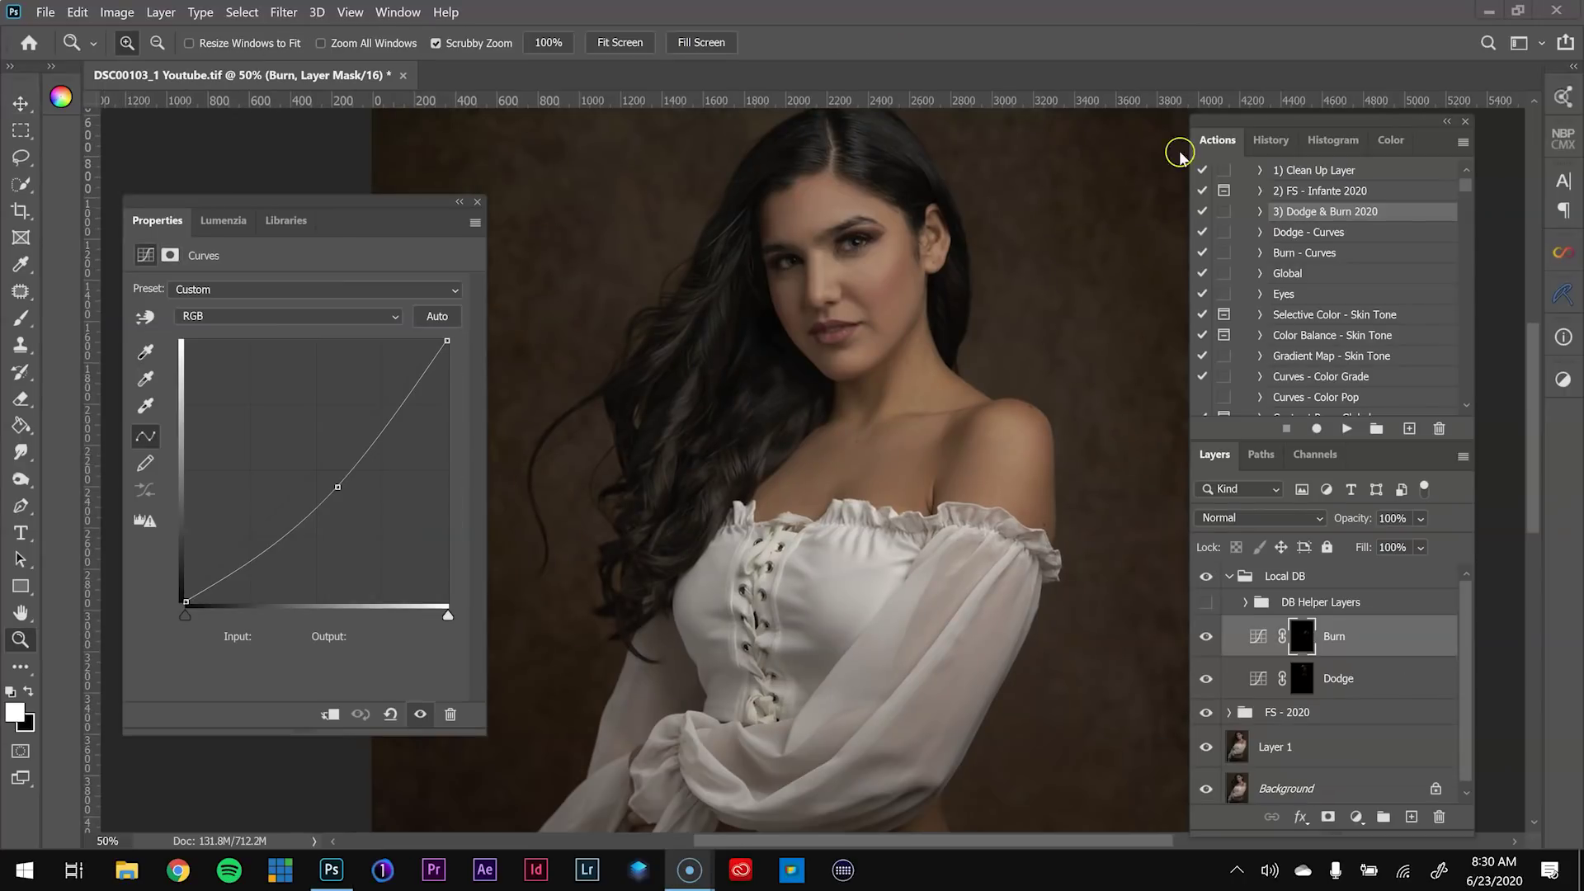
Run the Dodge - Curves and Burn - Curves actions to add a second pair of dodge and burn layers
left_click(1303, 233)
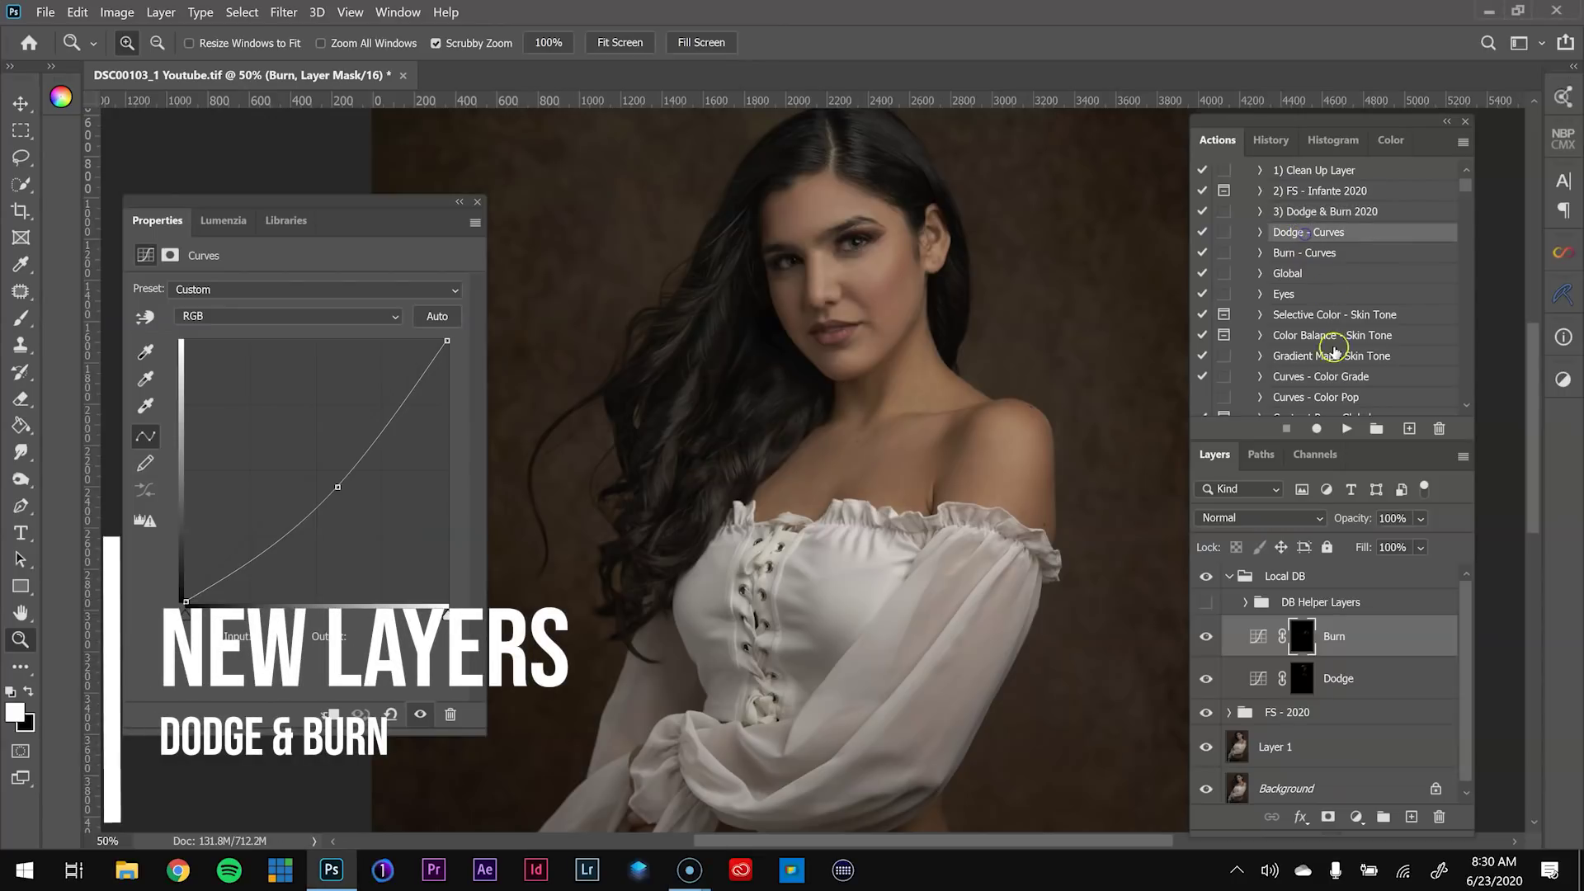
left_click(1346, 429)
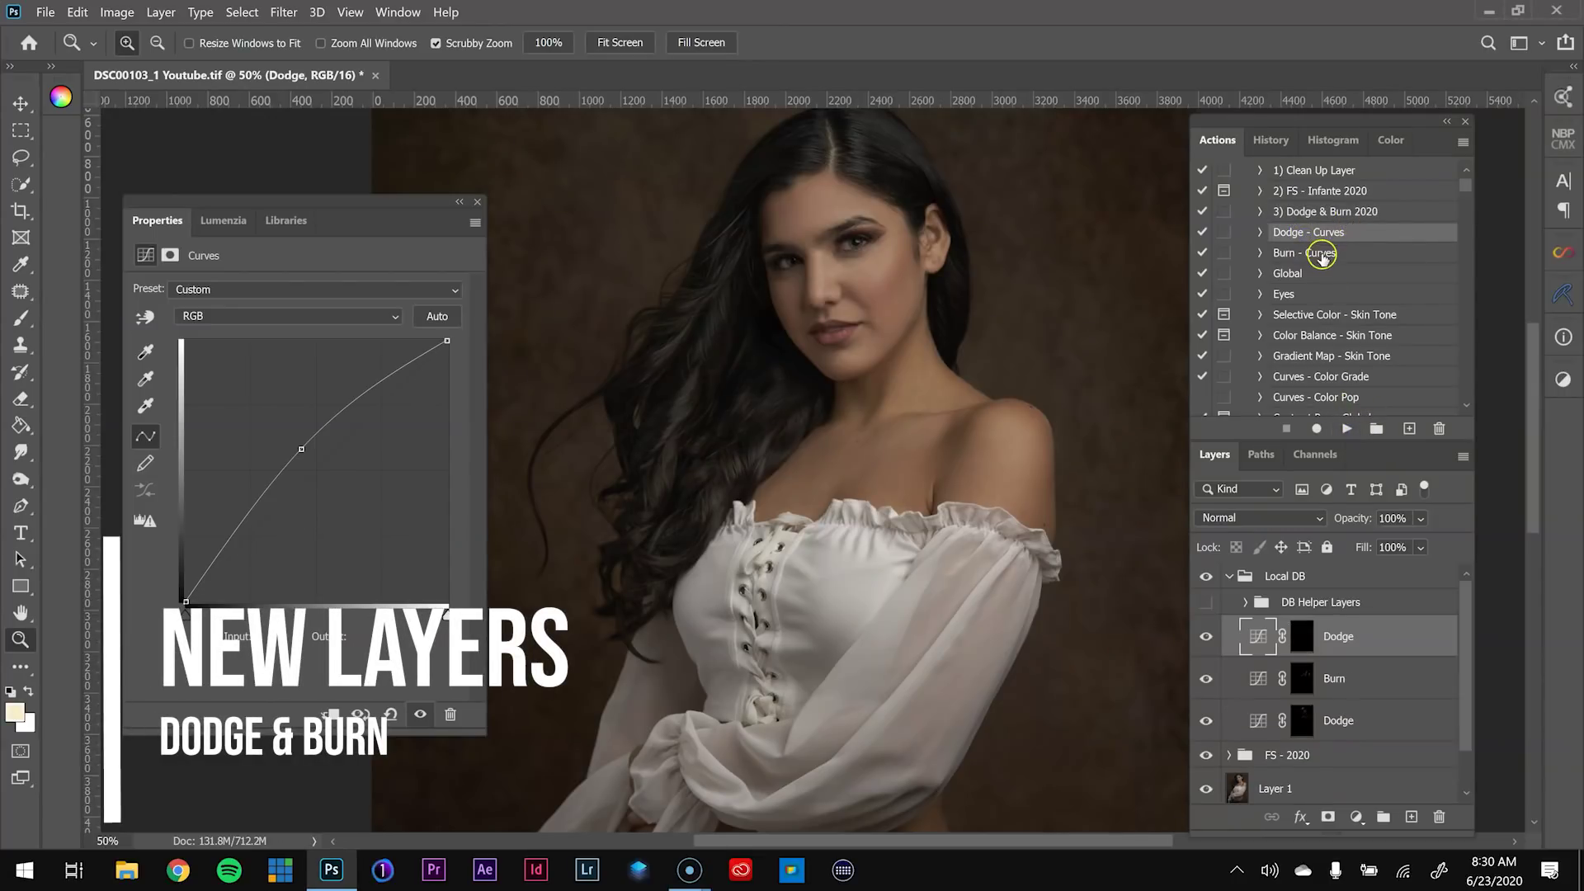
left_click(1320, 253)
left_click(1348, 428)
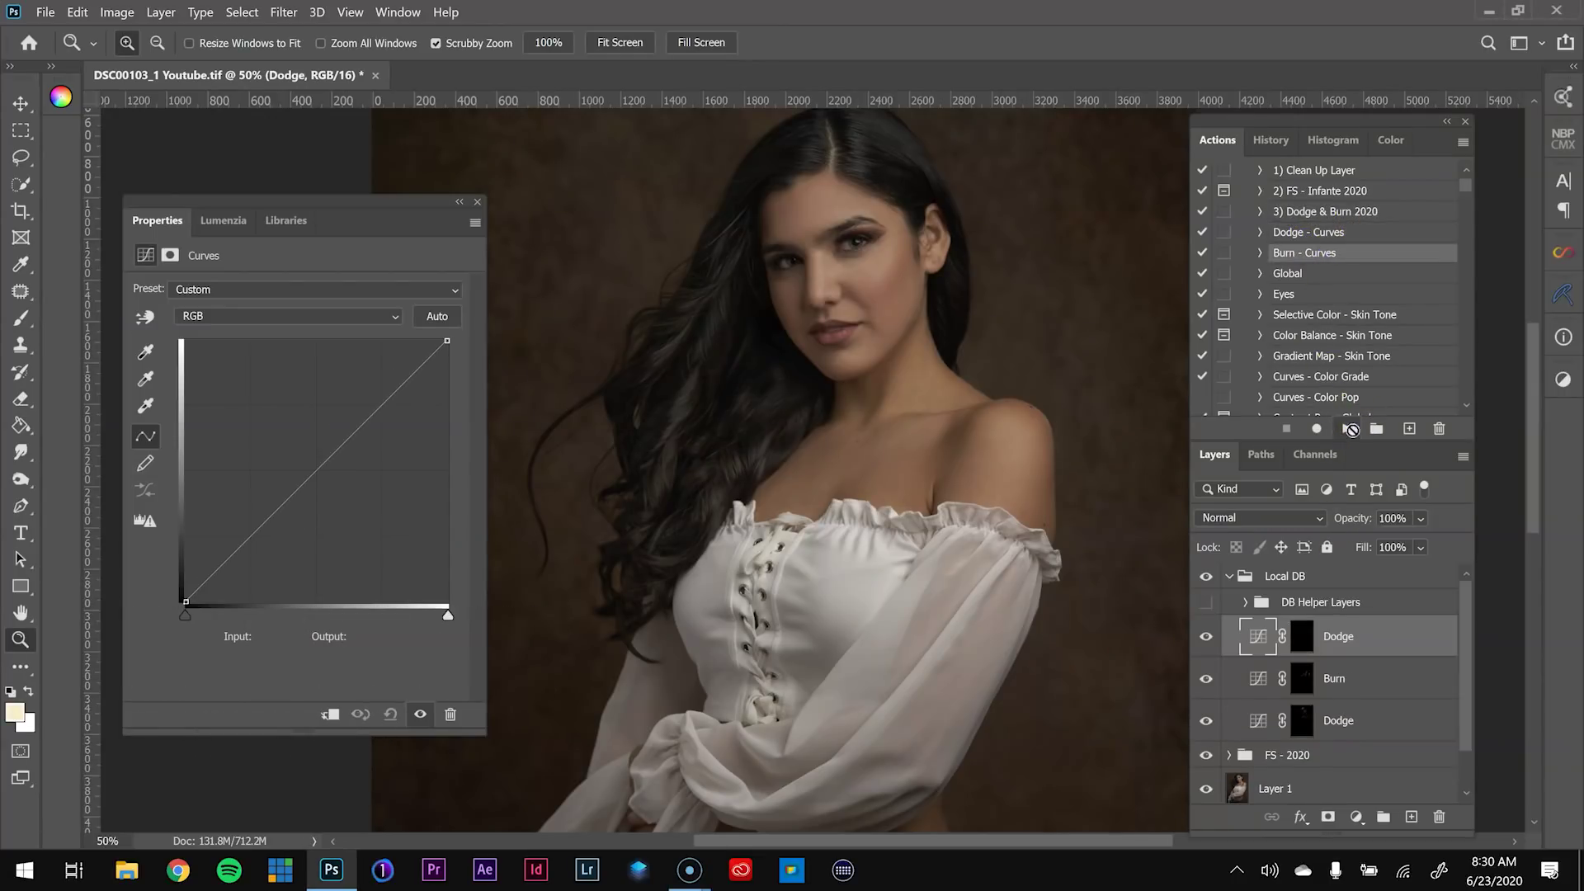
Rename the new dodge and burn curves layers as Dodge - G and Burn - G
double_click(1343, 677)
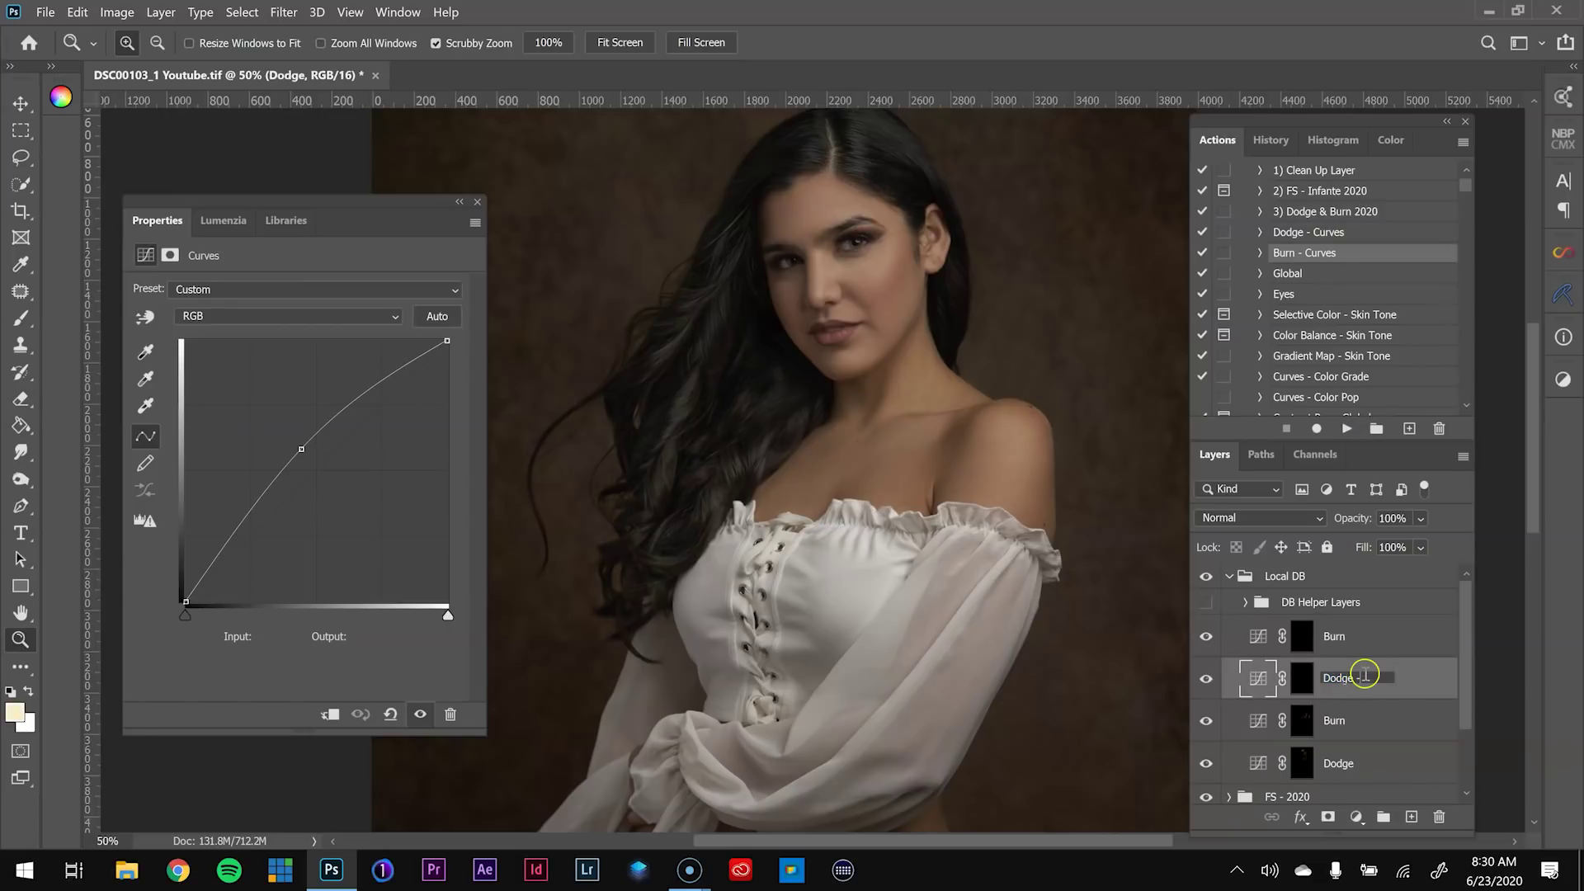
left_click(1343, 639)
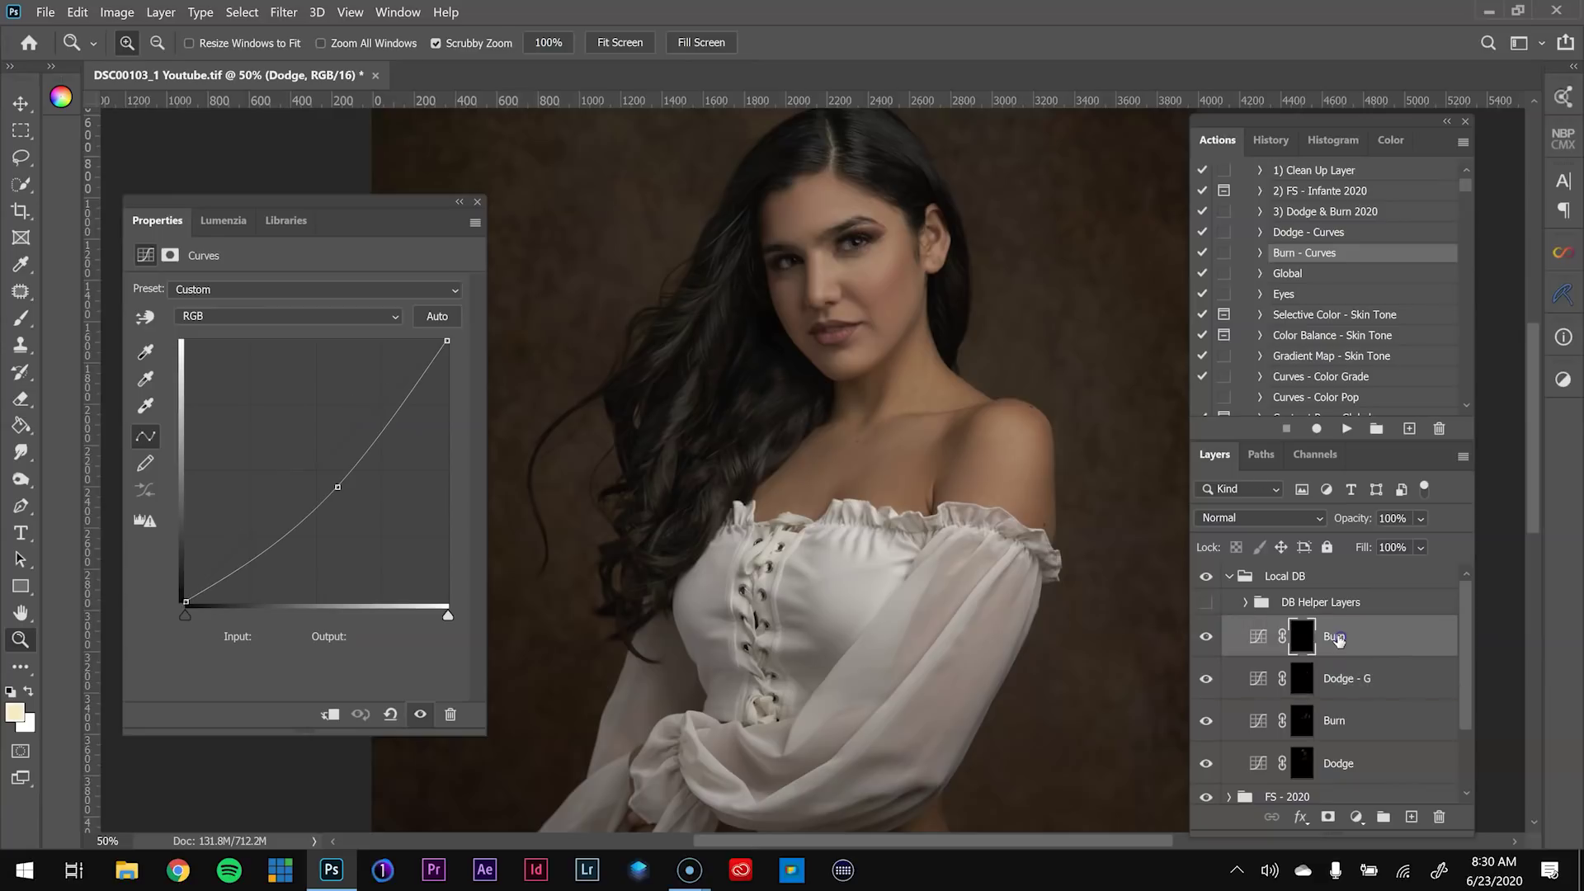
double_click(1344, 640)
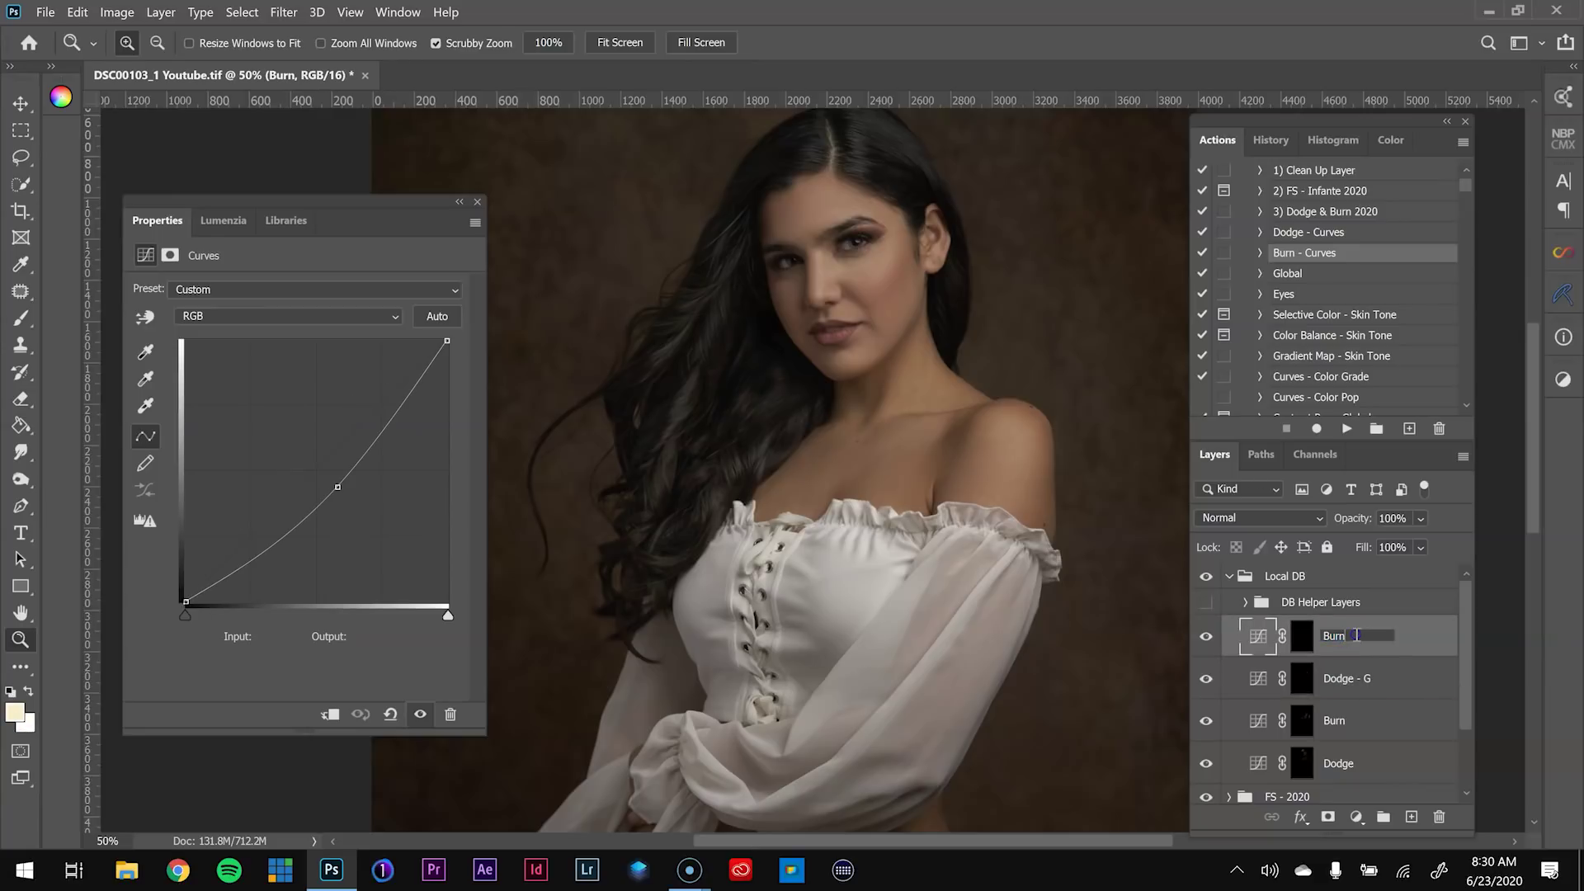
left_click(1379, 678)
Add a Threshold adjustment layer above the Burn - G layer, with the face shown at 100% zoom
left_click(868, 220)
left_click_drag(868, 219, 879, 349)
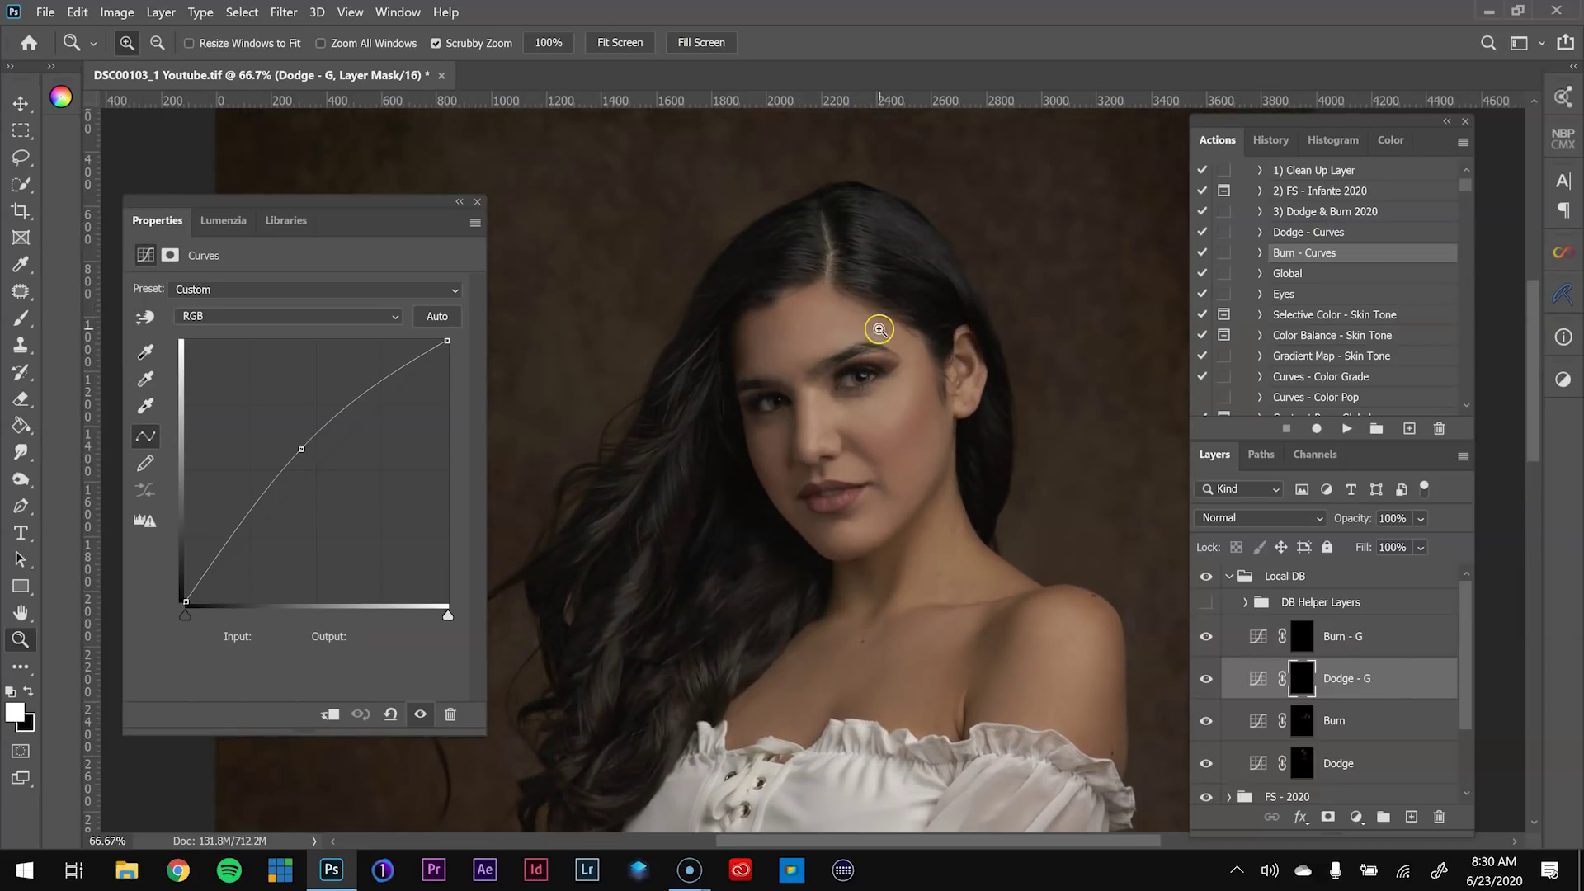
left_click(858, 375)
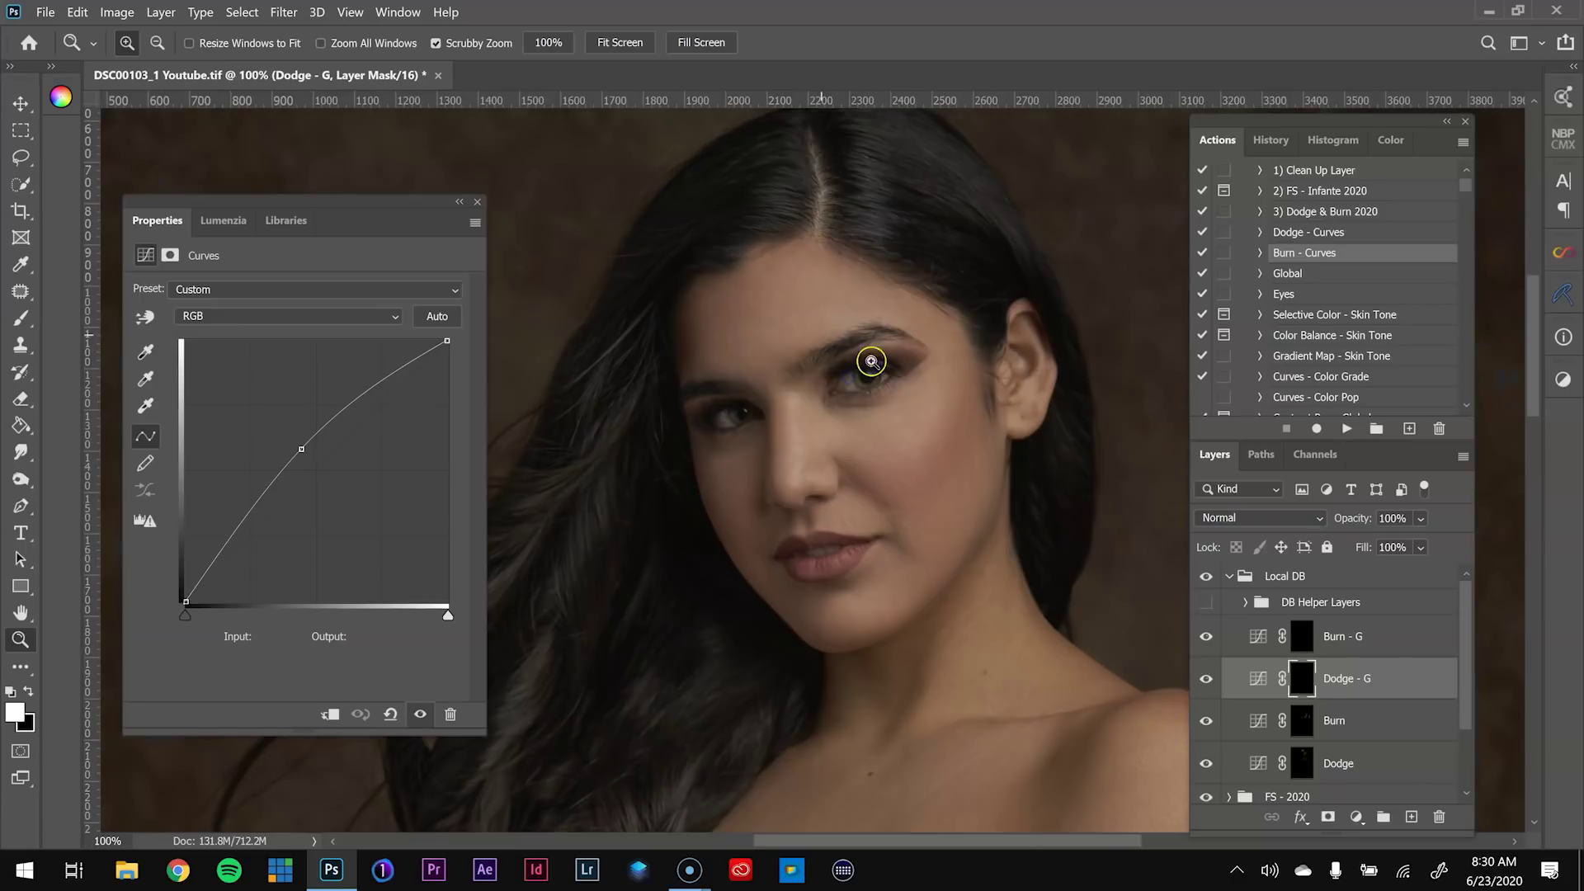
left_click(1366, 635)
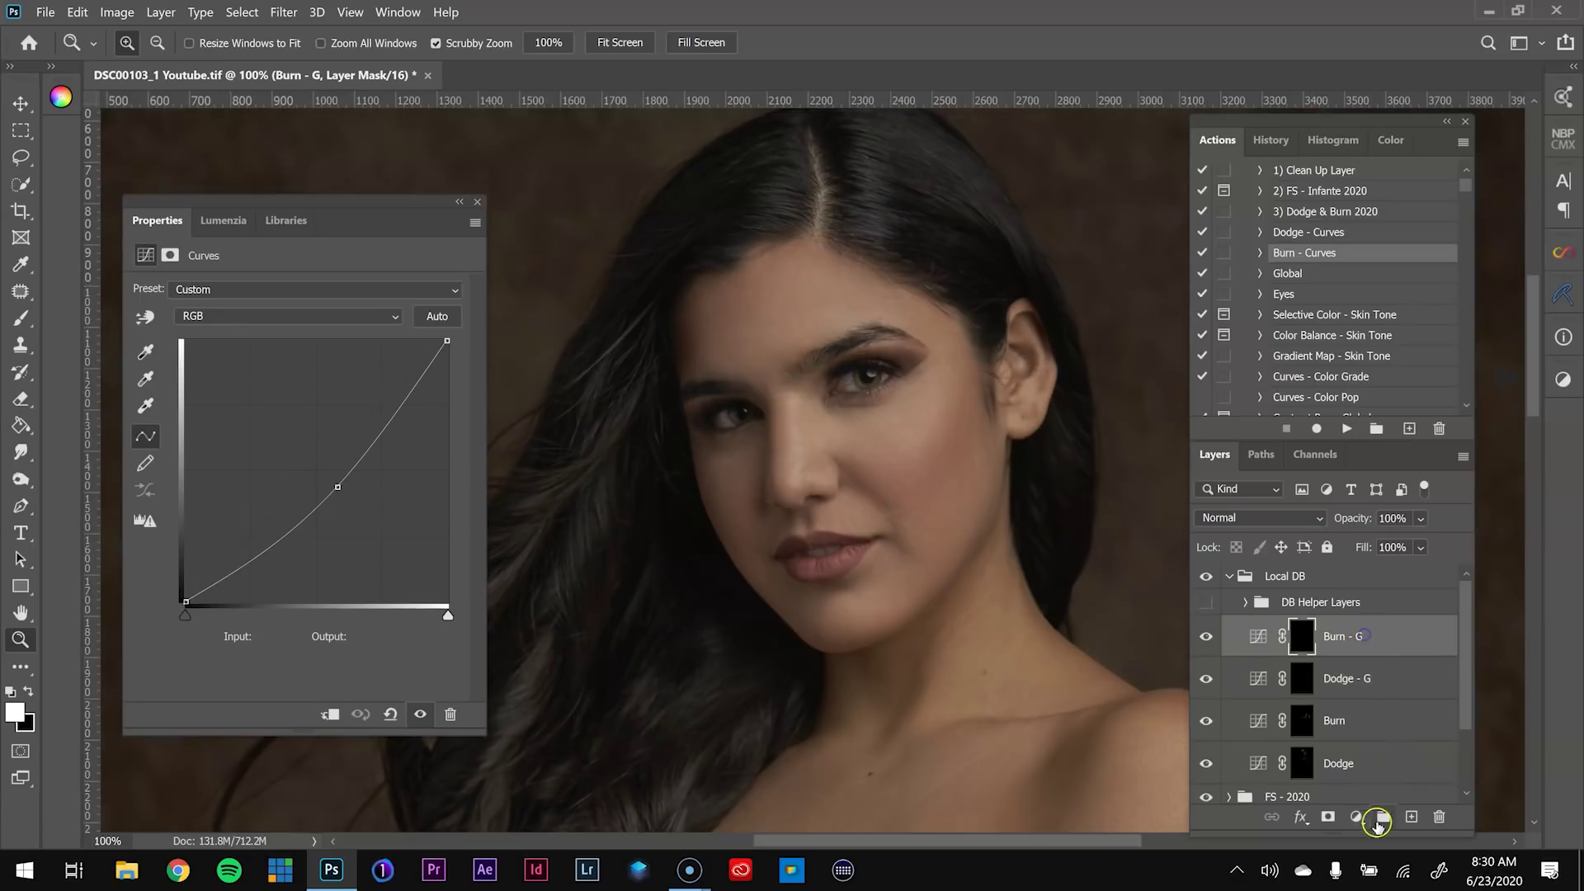
left_click(1361, 818)
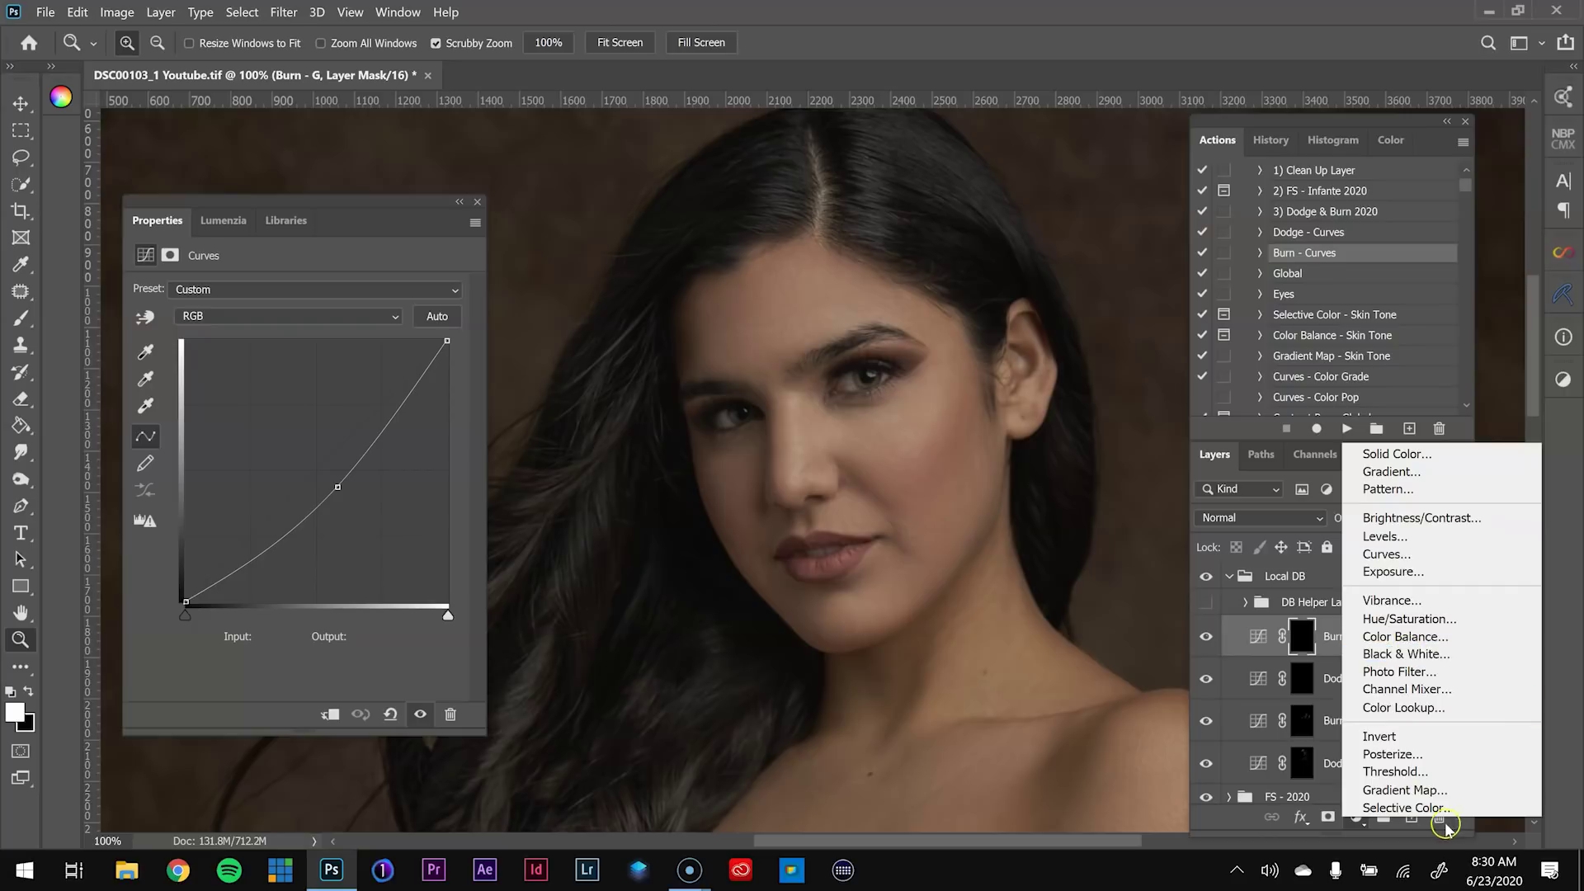
left_click(1403, 771)
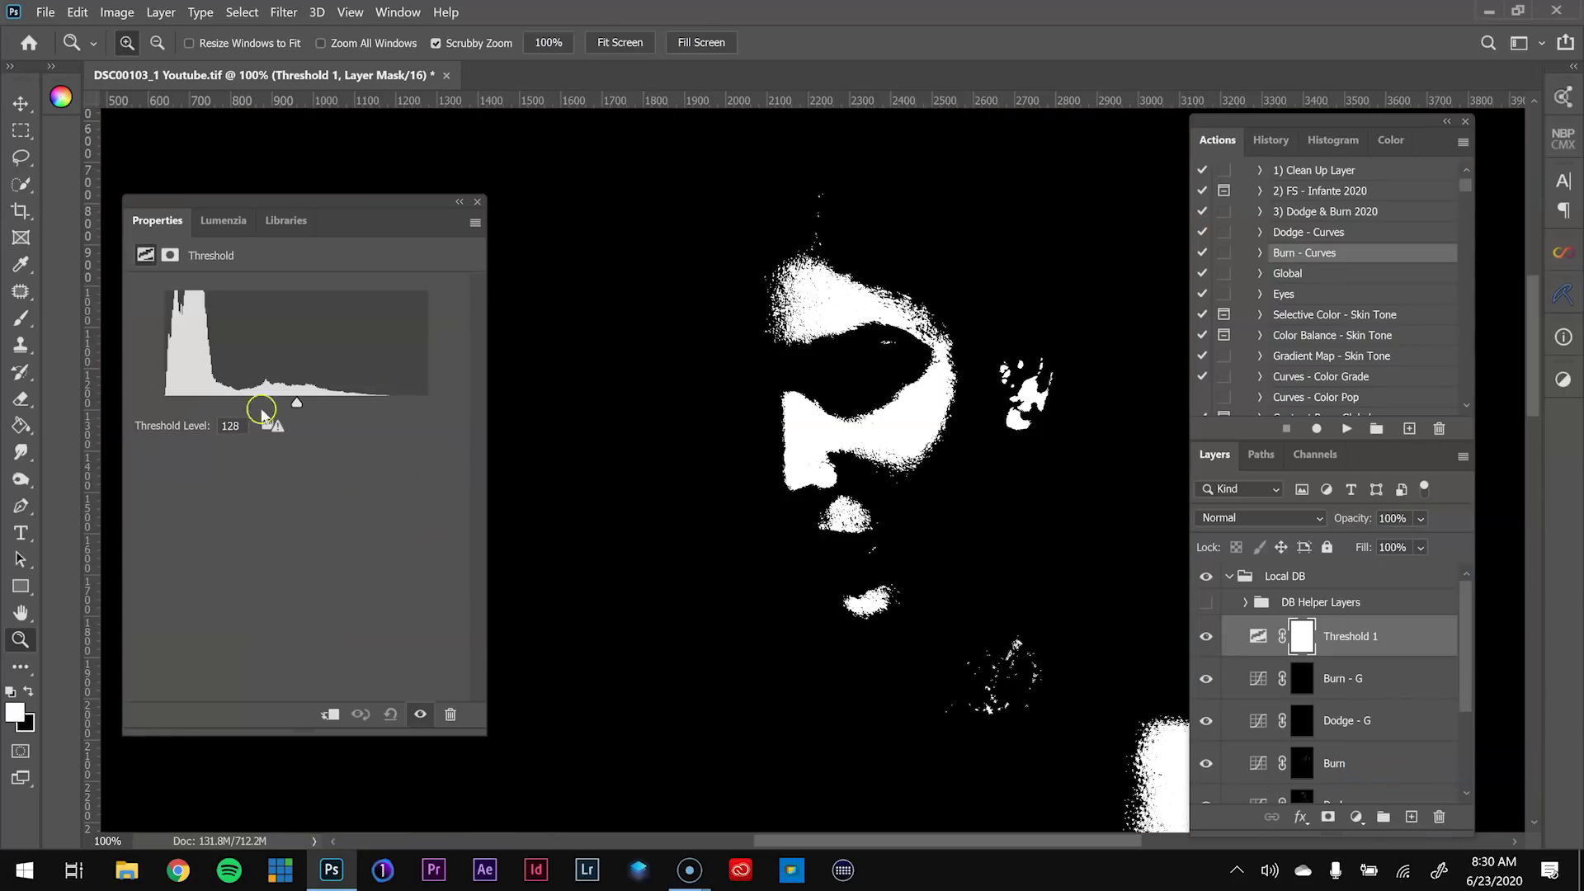
Set the Threshold level to 142 to isolate the brightest highlights on the face
mouse_move(297, 405)
left_mouse_down()
mouse_move(393, 411)
mouse_move(320, 403)
left_mouse_up()
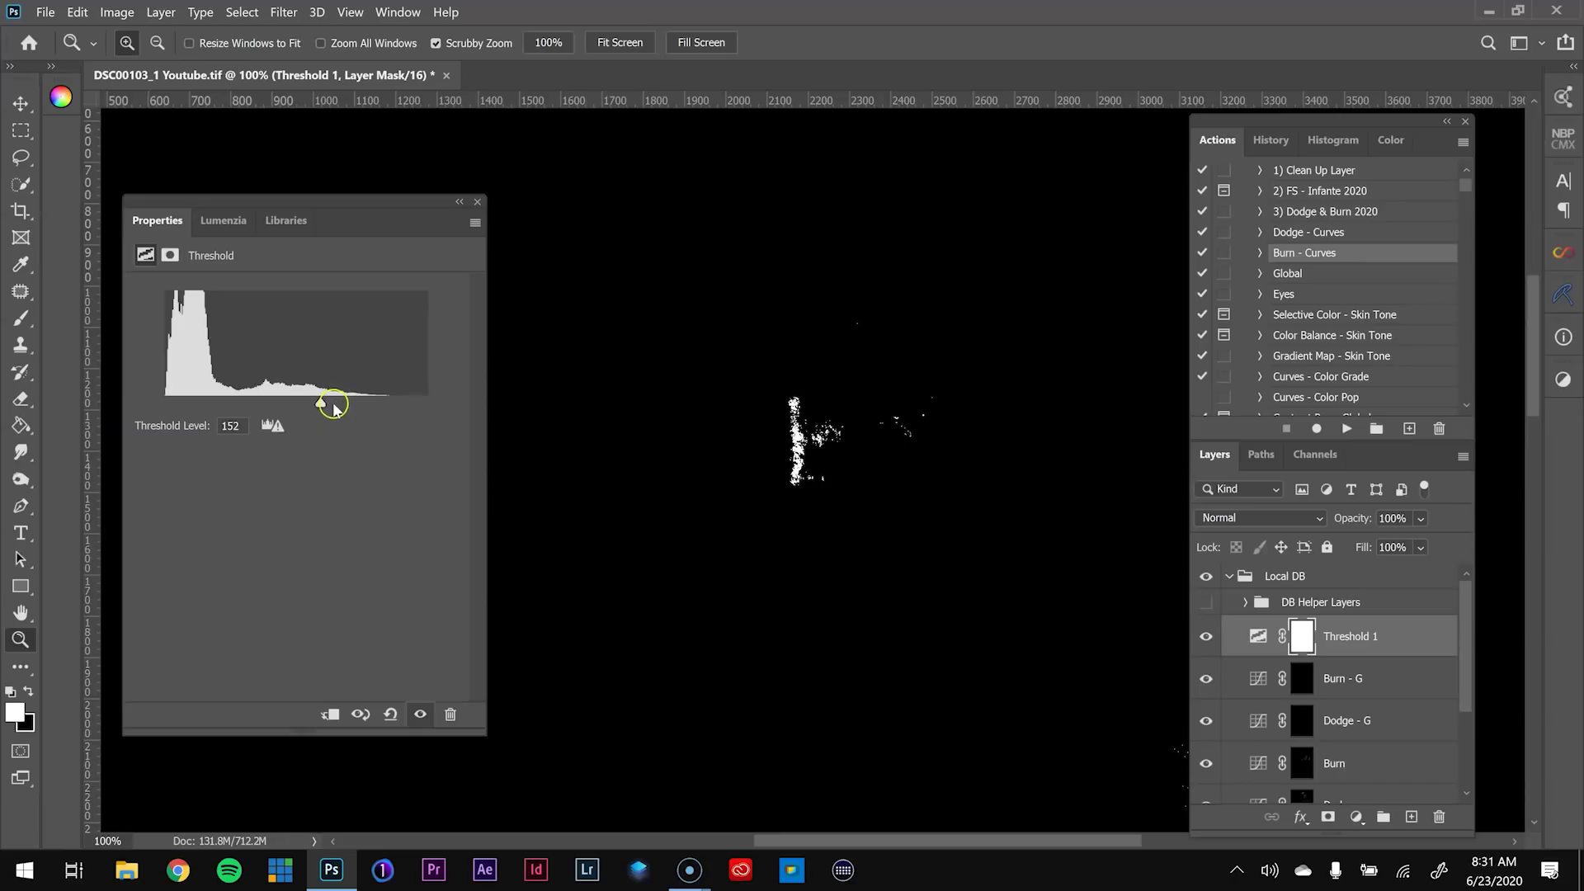
left_click_drag(320, 403, 312, 404)
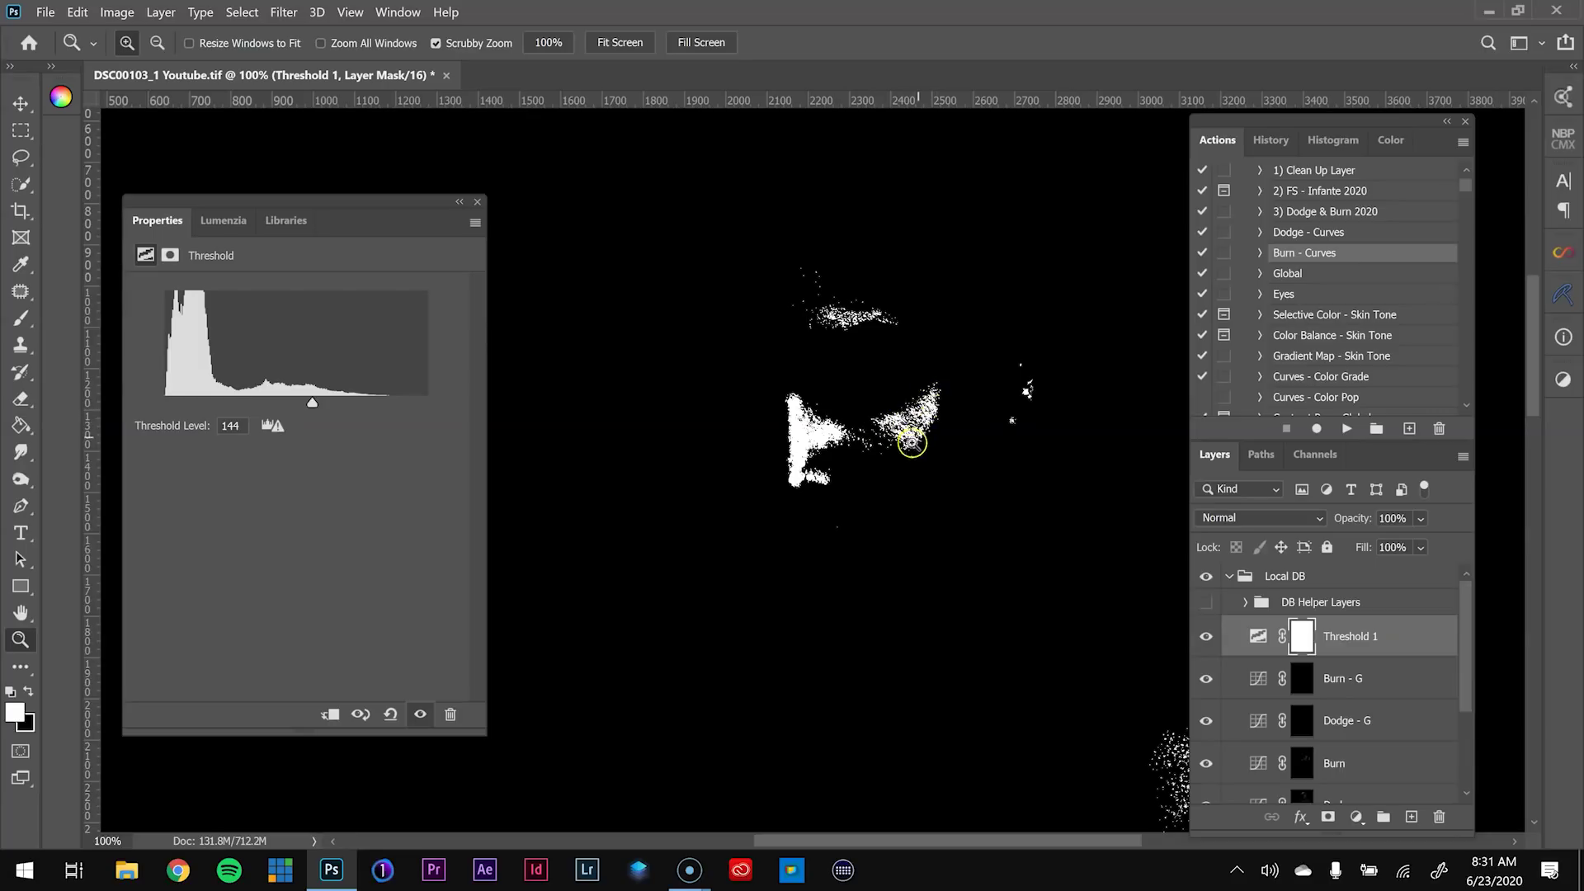
left_click_drag(305, 402, 307, 401)
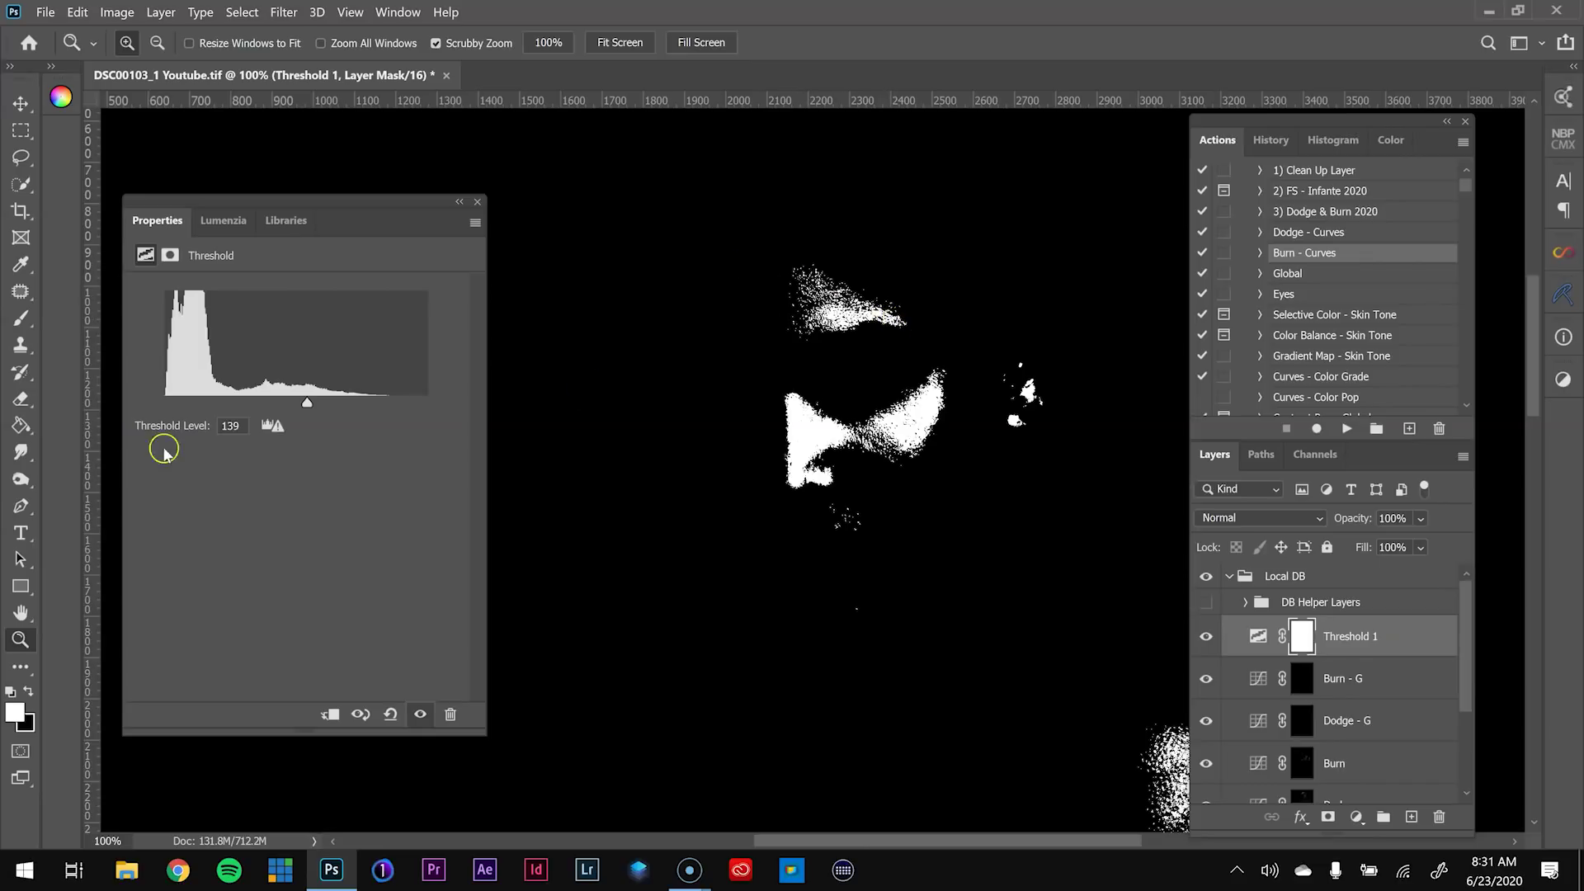
left_click_drag(307, 402, 311, 402)
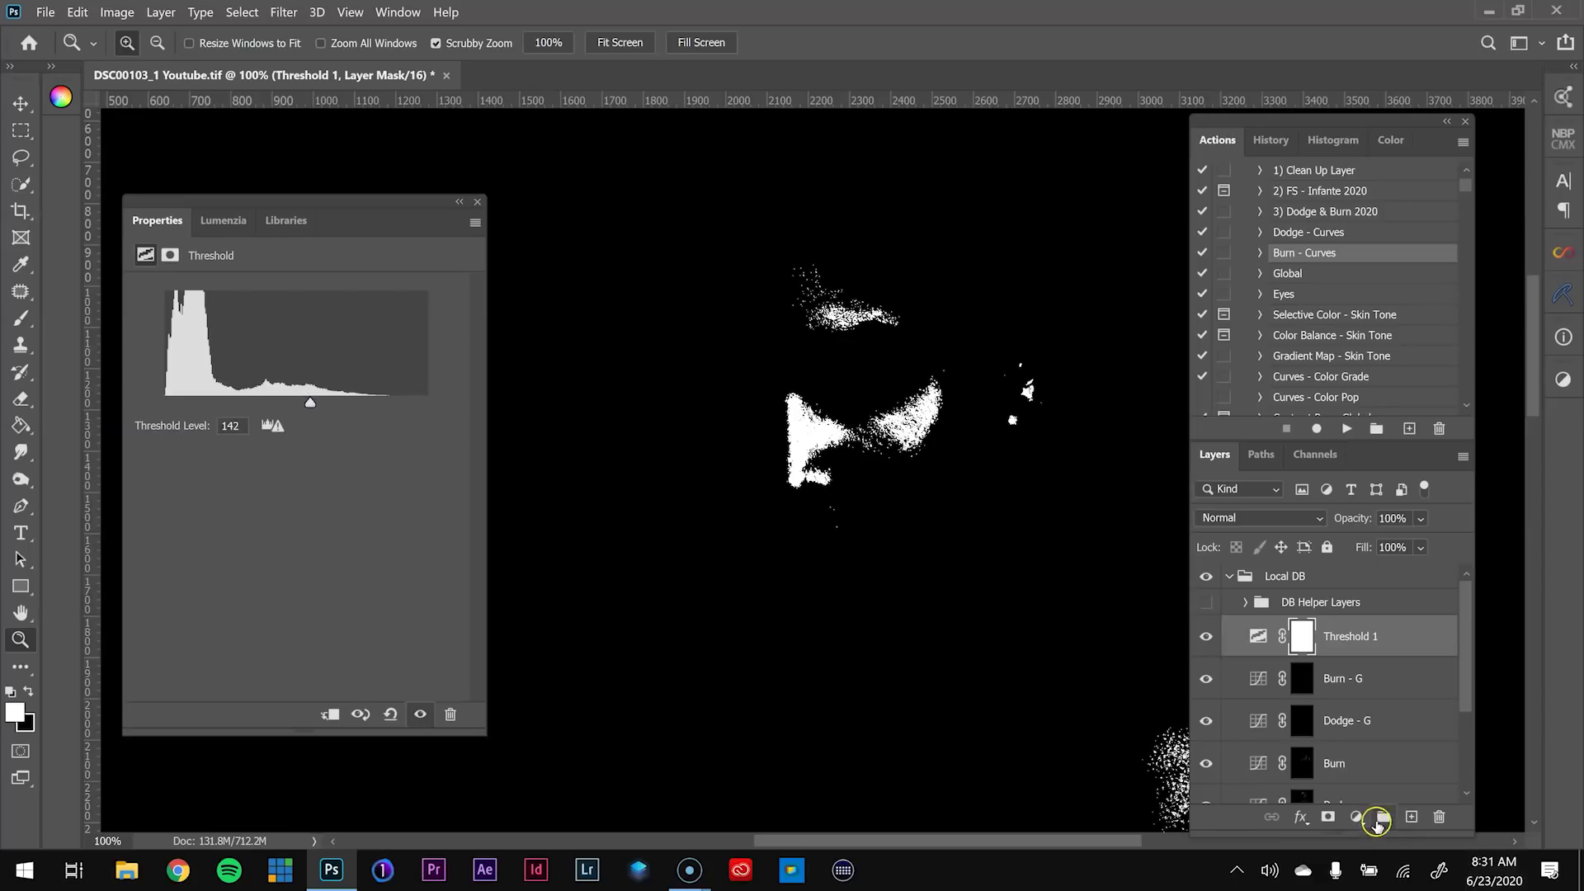
Create a new layer above the Threshold adjustment and set the foreground color to a bright blue
left_click(1411, 816)
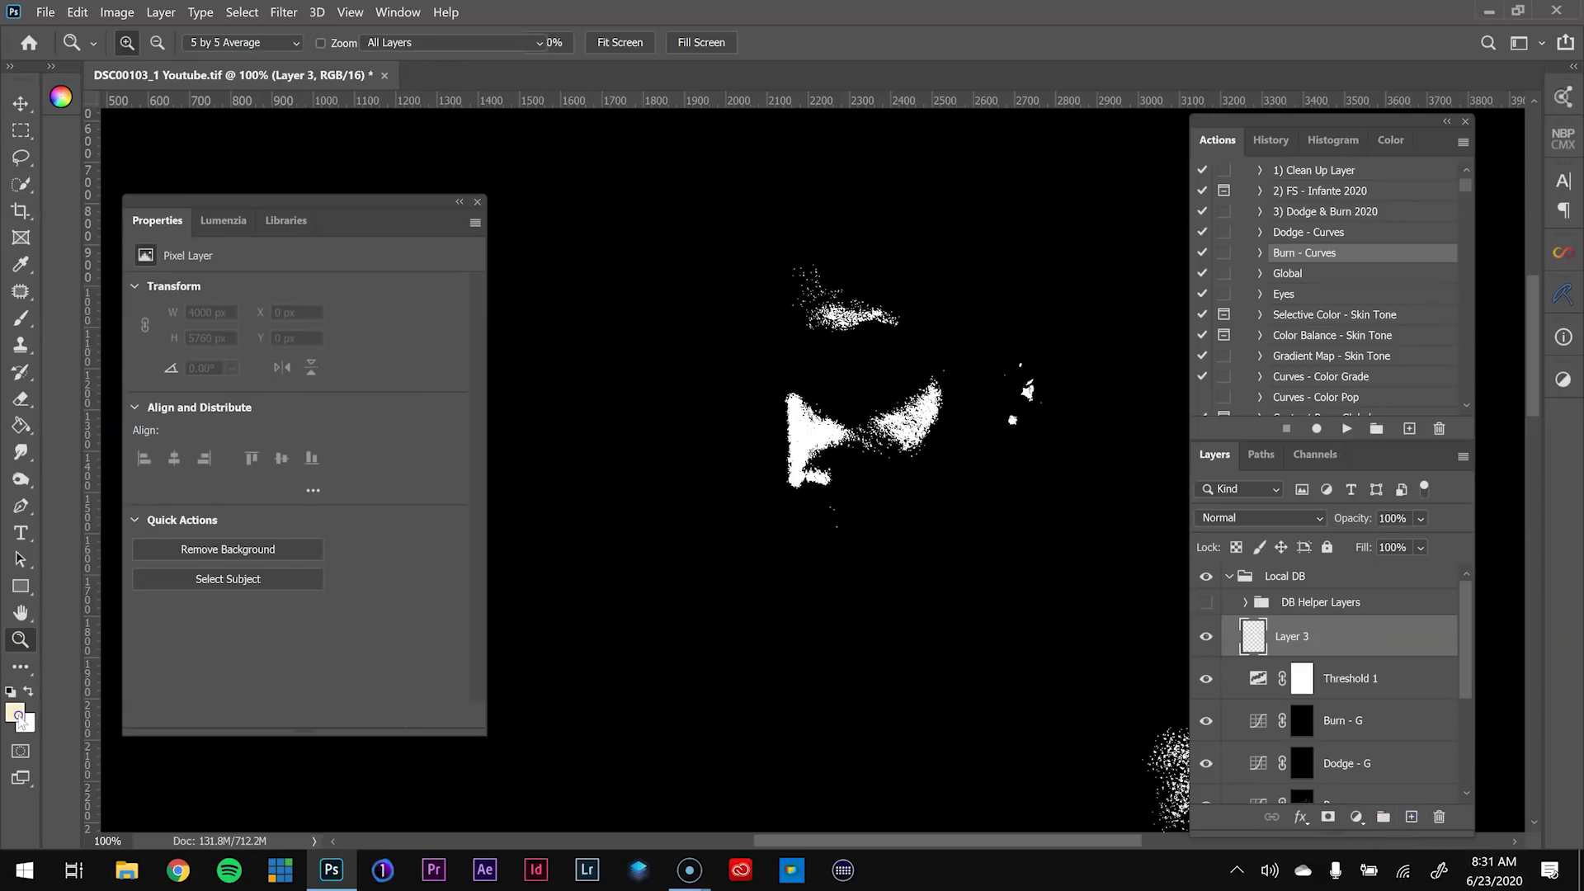
left_click(15, 711)
left_click(1320, 415)
left_click(1232, 417)
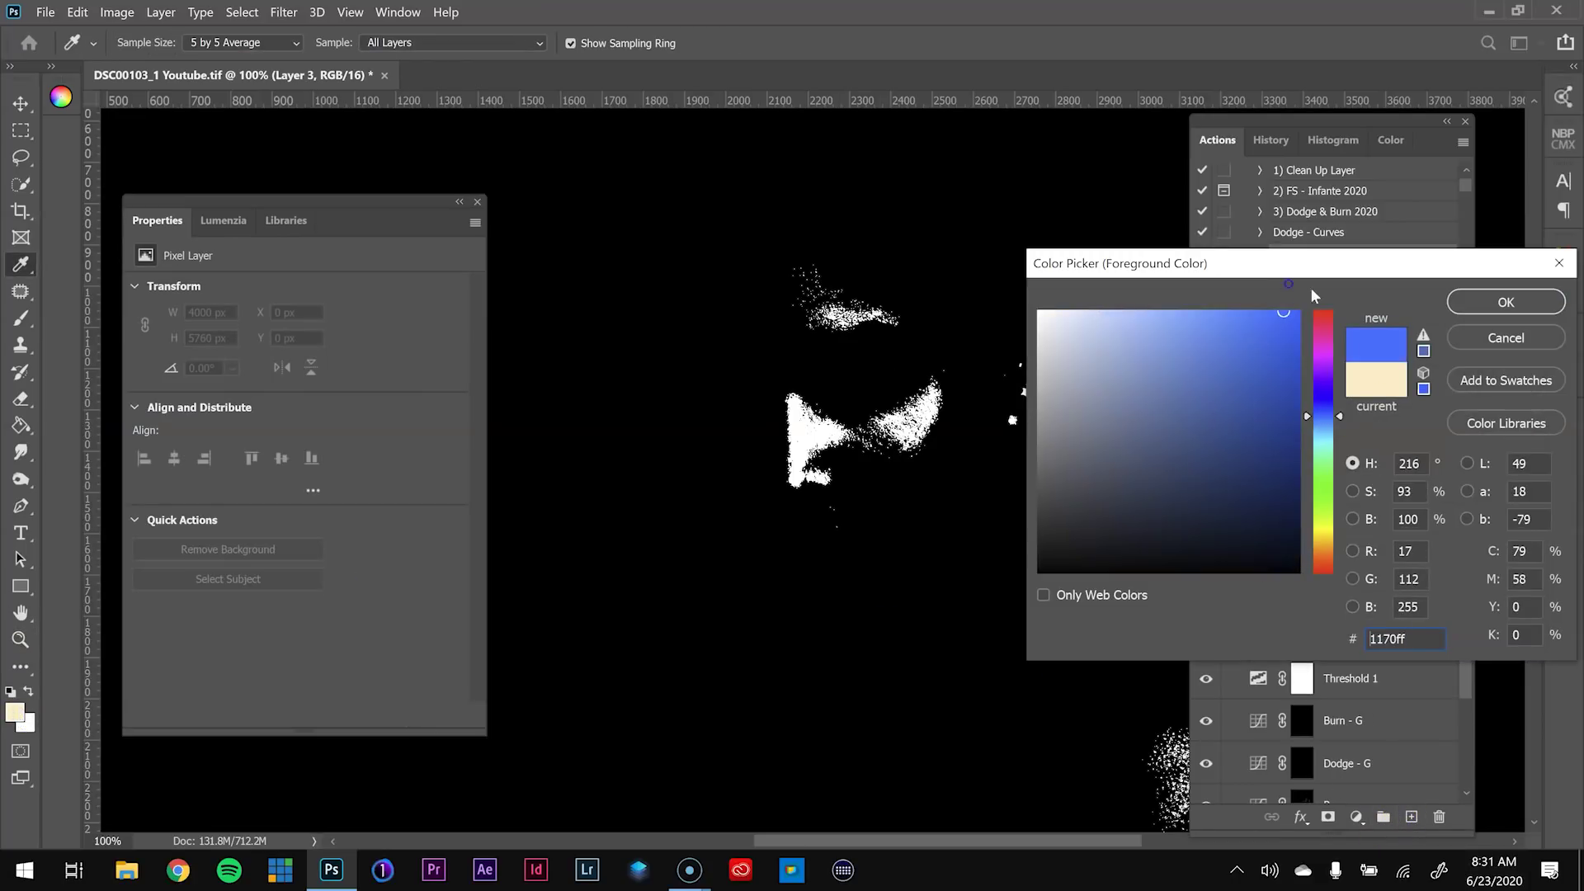
left_click(1505, 302)
Set the Brush flow to 25% and paint a blue guide line down the nose highlight with a small brush
key("z")
key("b")
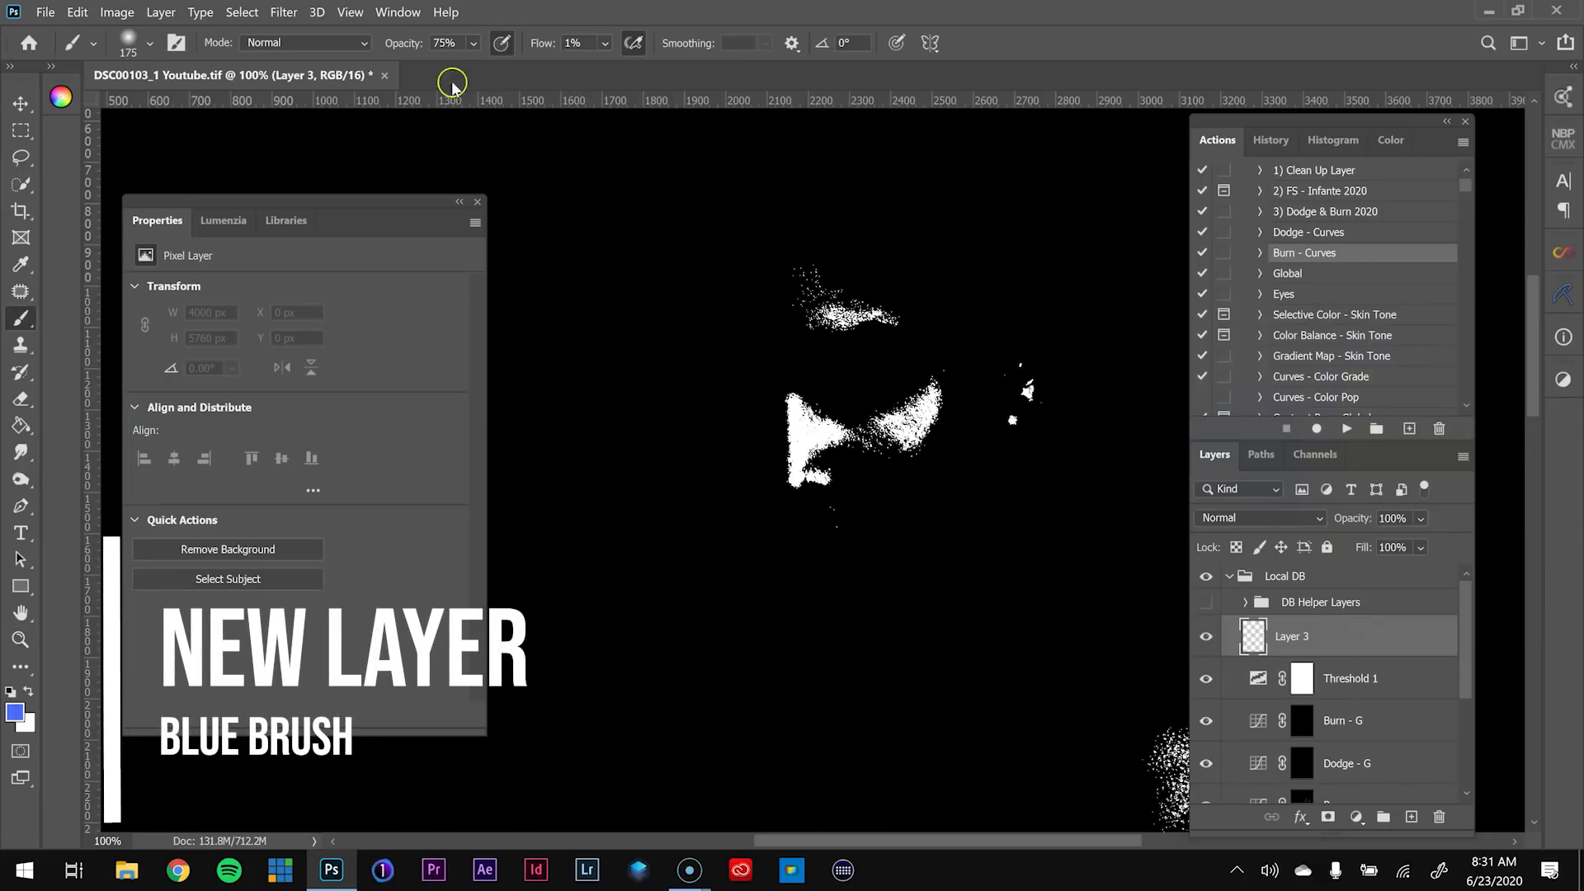
left_click(604, 44)
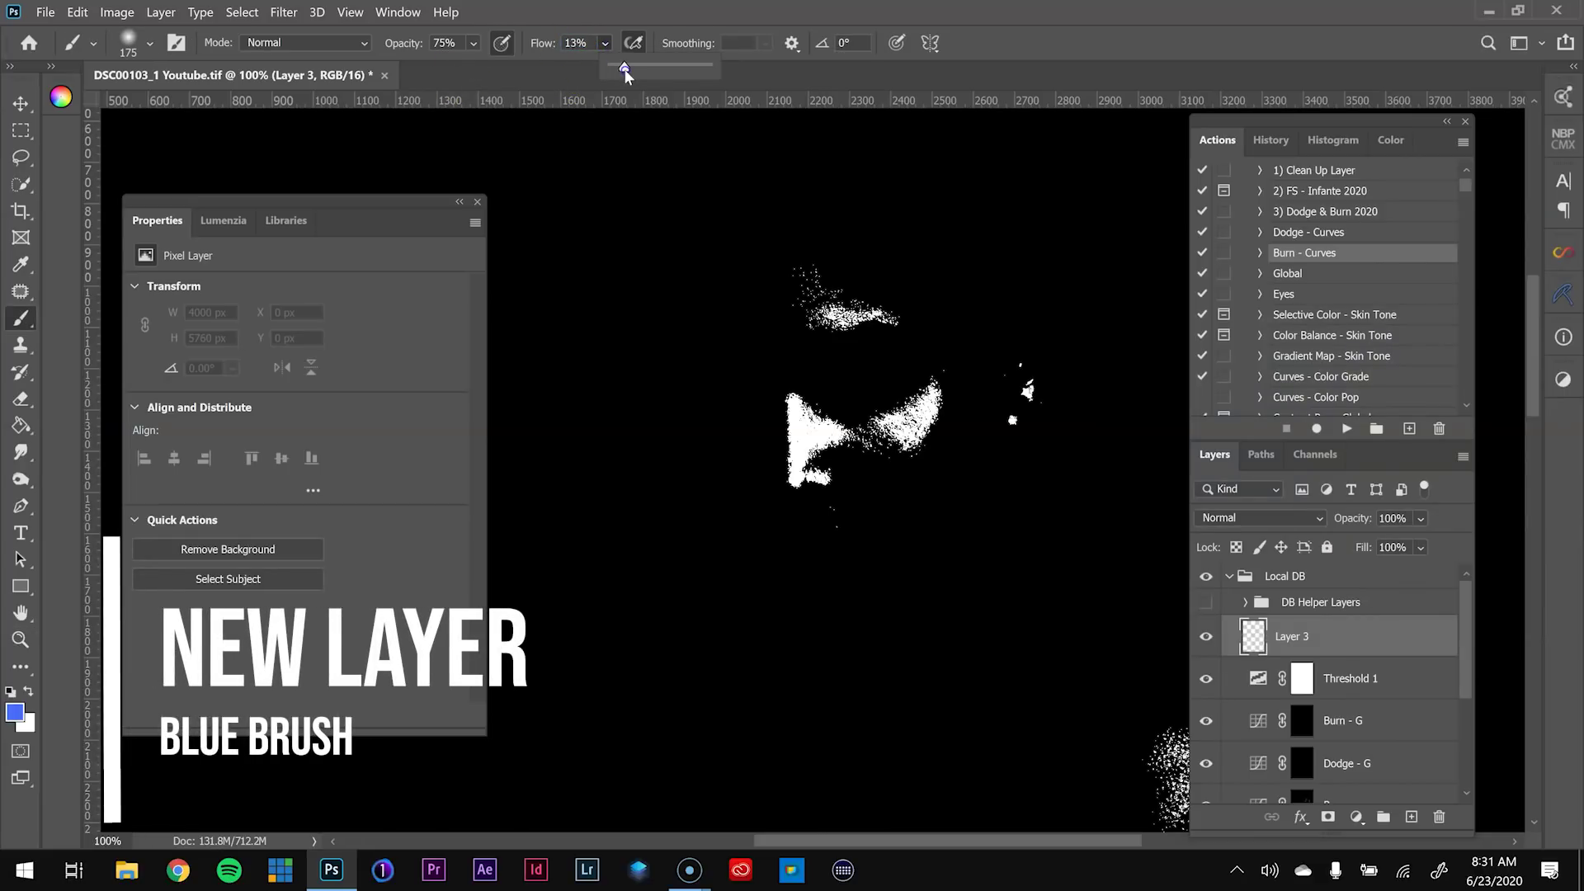
left_click(973, 453)
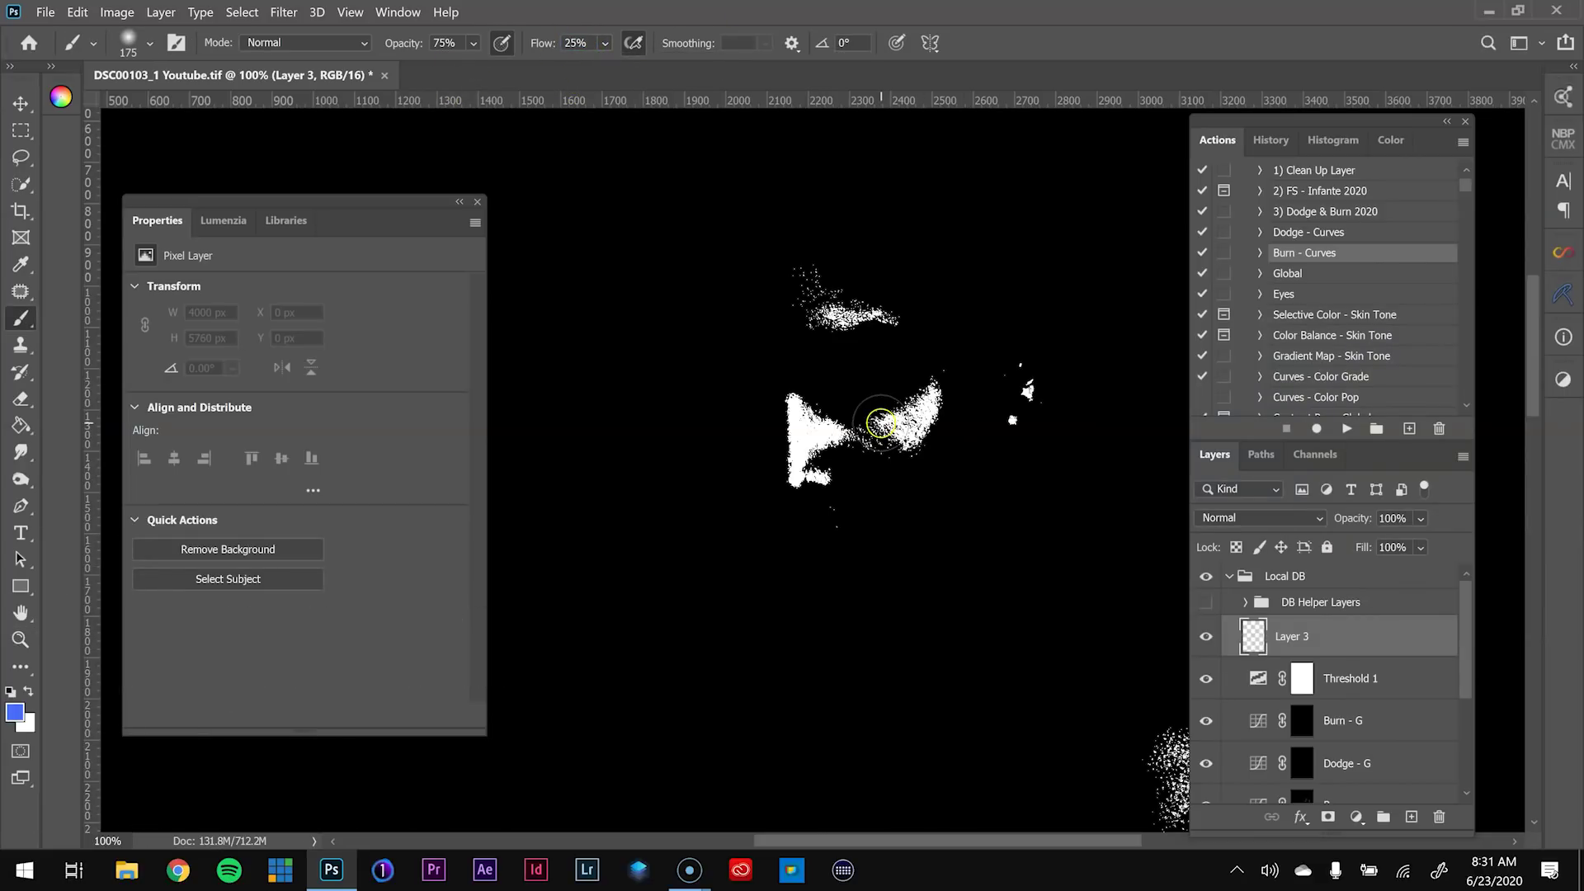
key("bracketleft")
key("bracketleft")
key("bracketleft")
key("bracketleft")
key("bracketleft")
key("bracketleft")
key("bracketleft")
key("bracketleft")
left_click_drag(797, 404, 793, 484)
Paint blue guides over the cheek and forehead highlights, enlarging the brush from 45 to 70 px
key("bracketright")
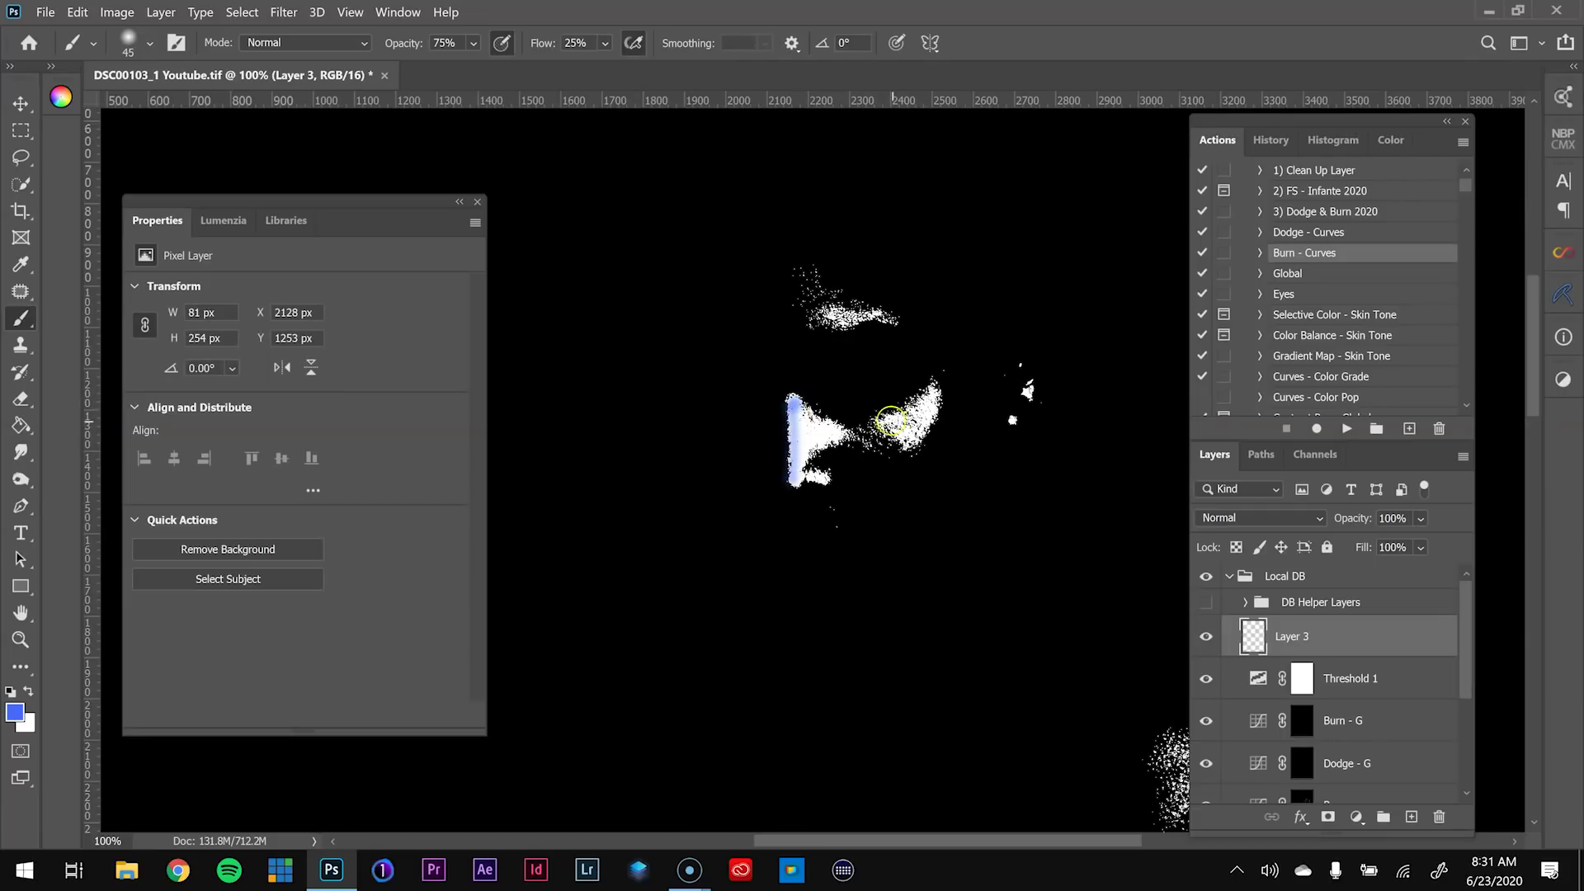
mouse_move(883, 419)
left_mouse_down()
mouse_move(922, 384)
mouse_move(895, 423)
left_mouse_up()
key("bracketright")
key("bracketright")
mouse_move(834, 312)
left_mouse_down()
mouse_move(880, 316)
mouse_move(828, 280)
mouse_move(814, 315)
mouse_move(817, 295)
mouse_move(861, 317)
mouse_move(845, 294)
mouse_move(891, 319)
left_mouse_up()
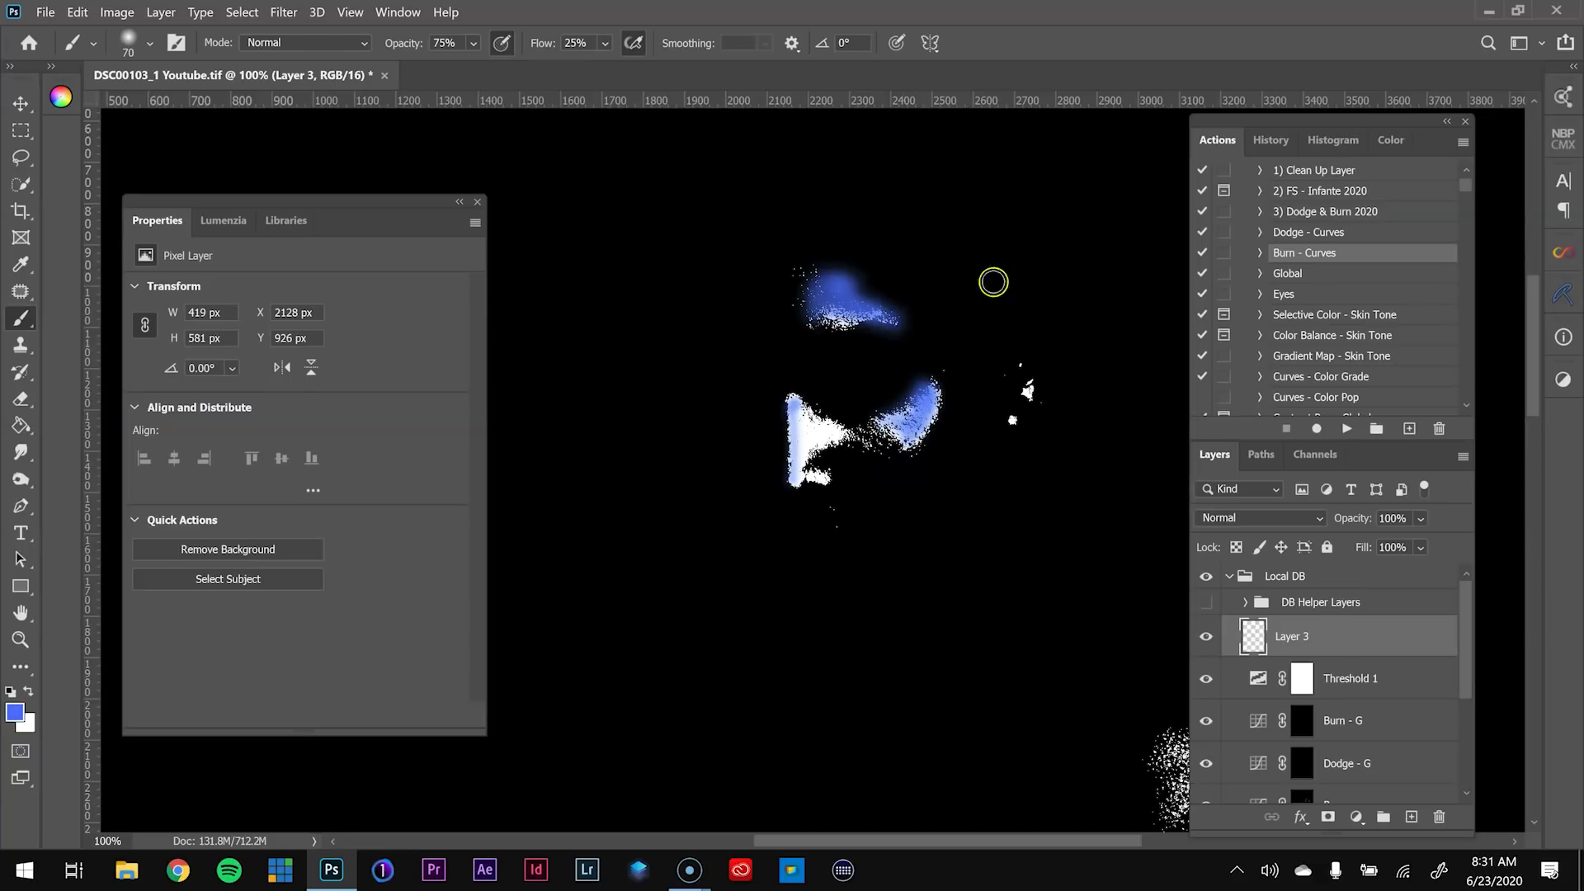
Hide the Threshold layer and lower the blue guide layer's opacity to about 26%
left_click(1204, 681)
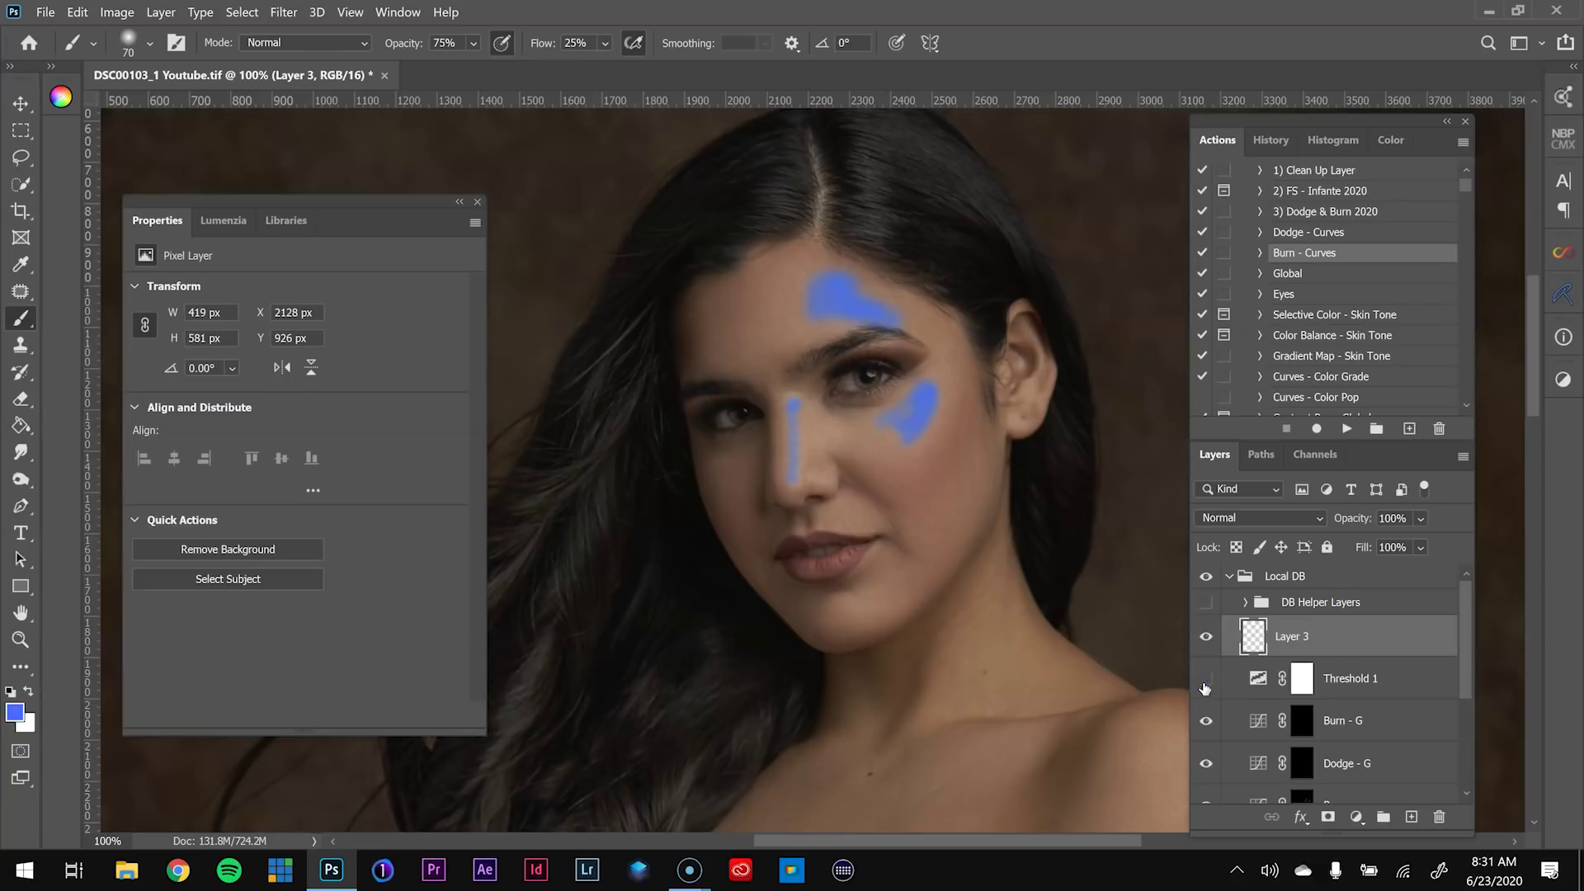
left_click_drag(1411, 542, 1383, 545)
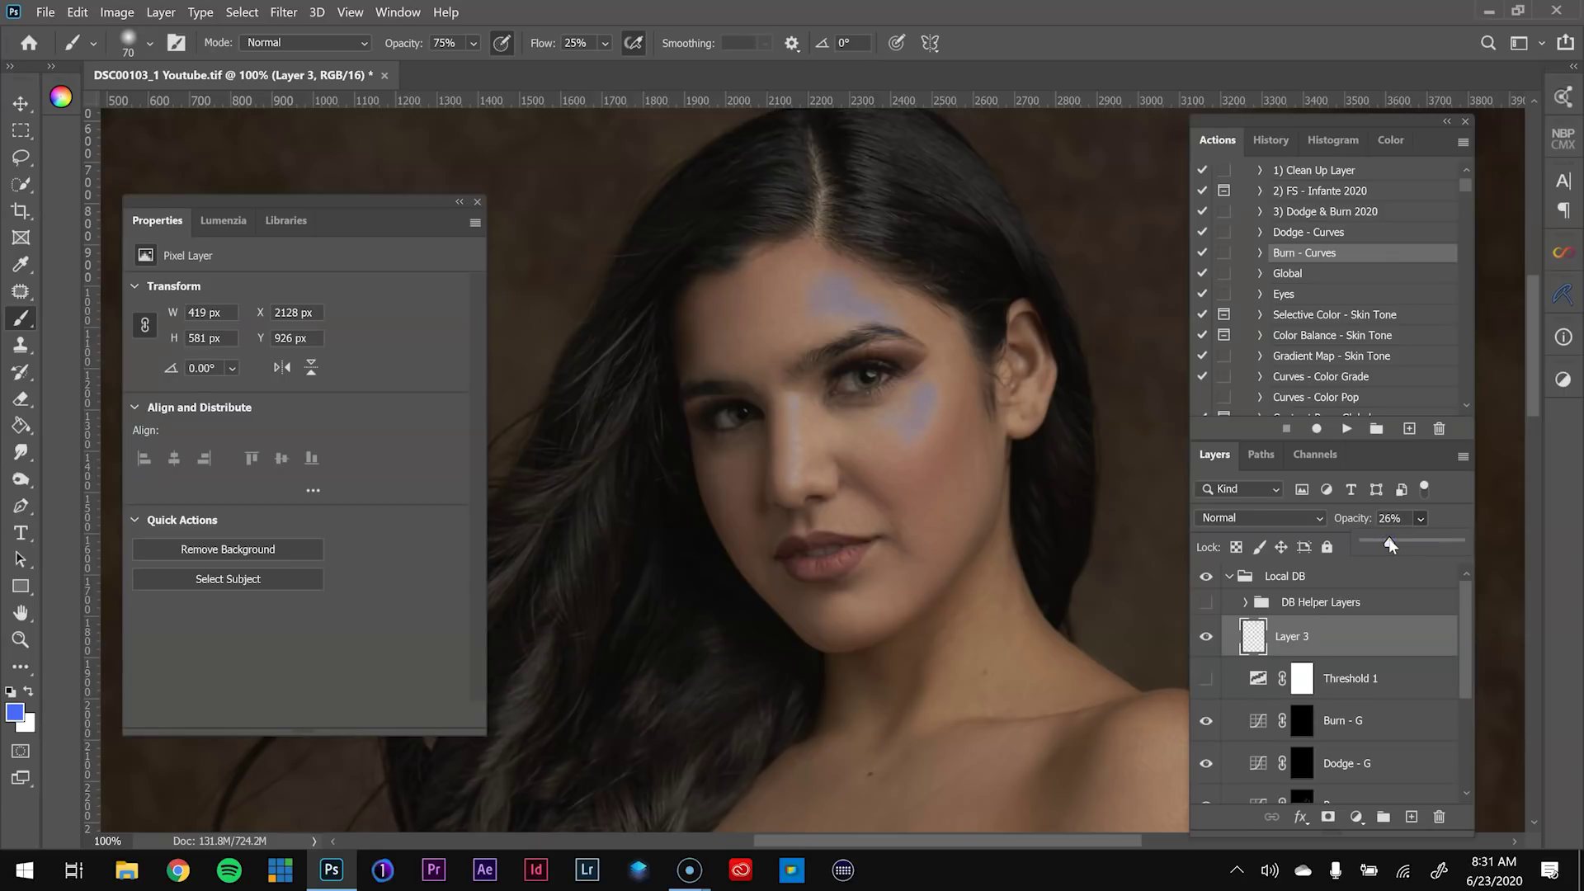
Dodge the bridge of the nose along the blue guide on the Dodge - G mask, using a 50 px white brush at 4% flow
scroll(1354, 742, "down", 1)
left_click(1301, 743)
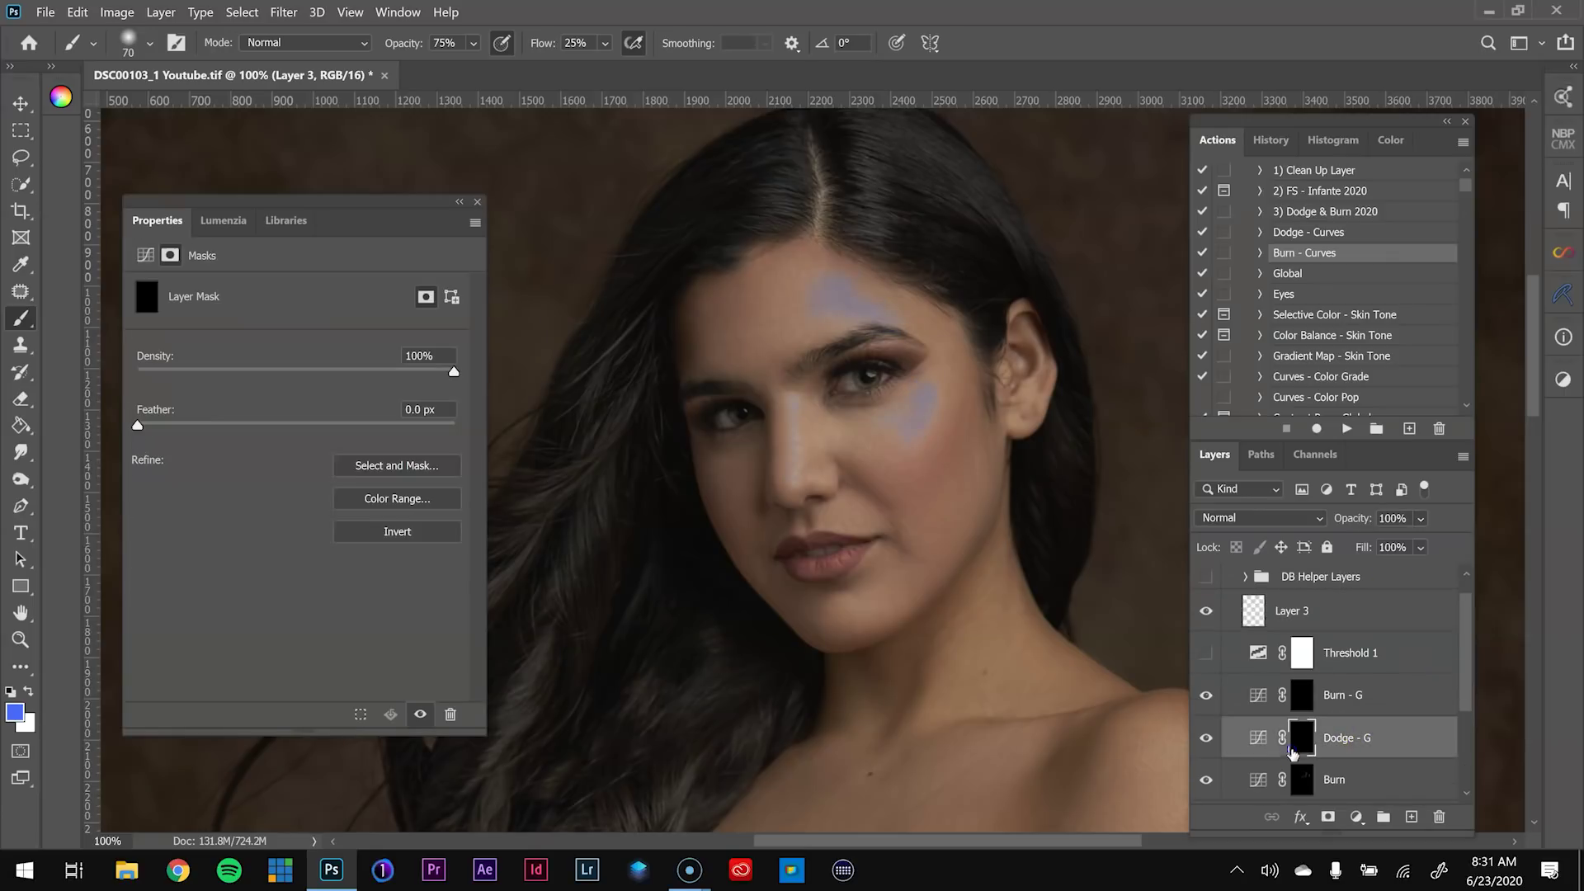
left_click(605, 43)
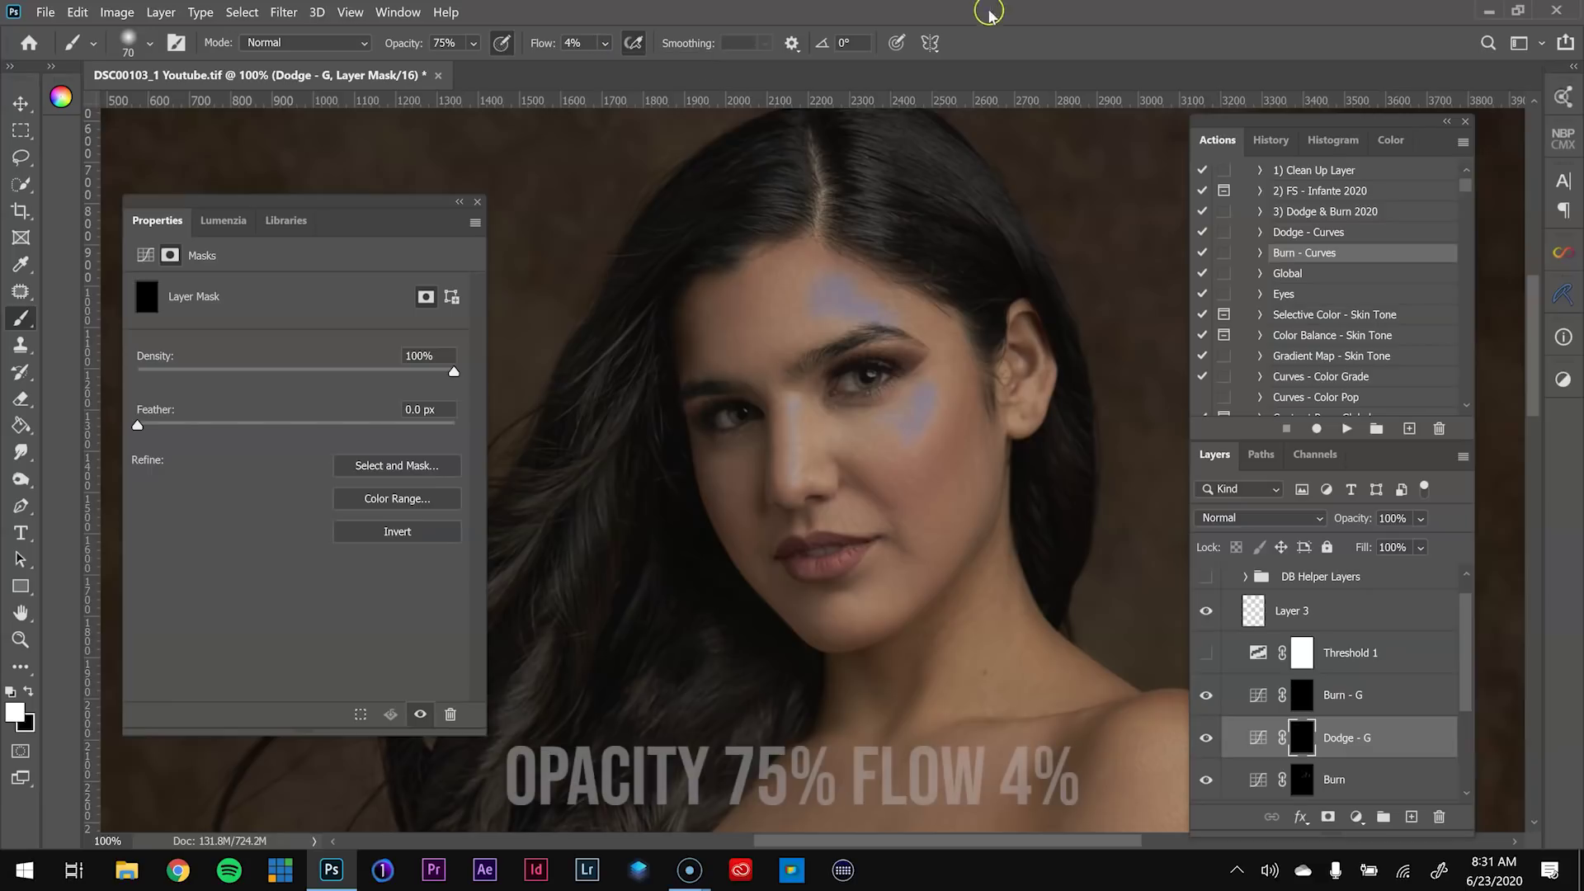
key("z")
left_click(835, 461)
key("b")
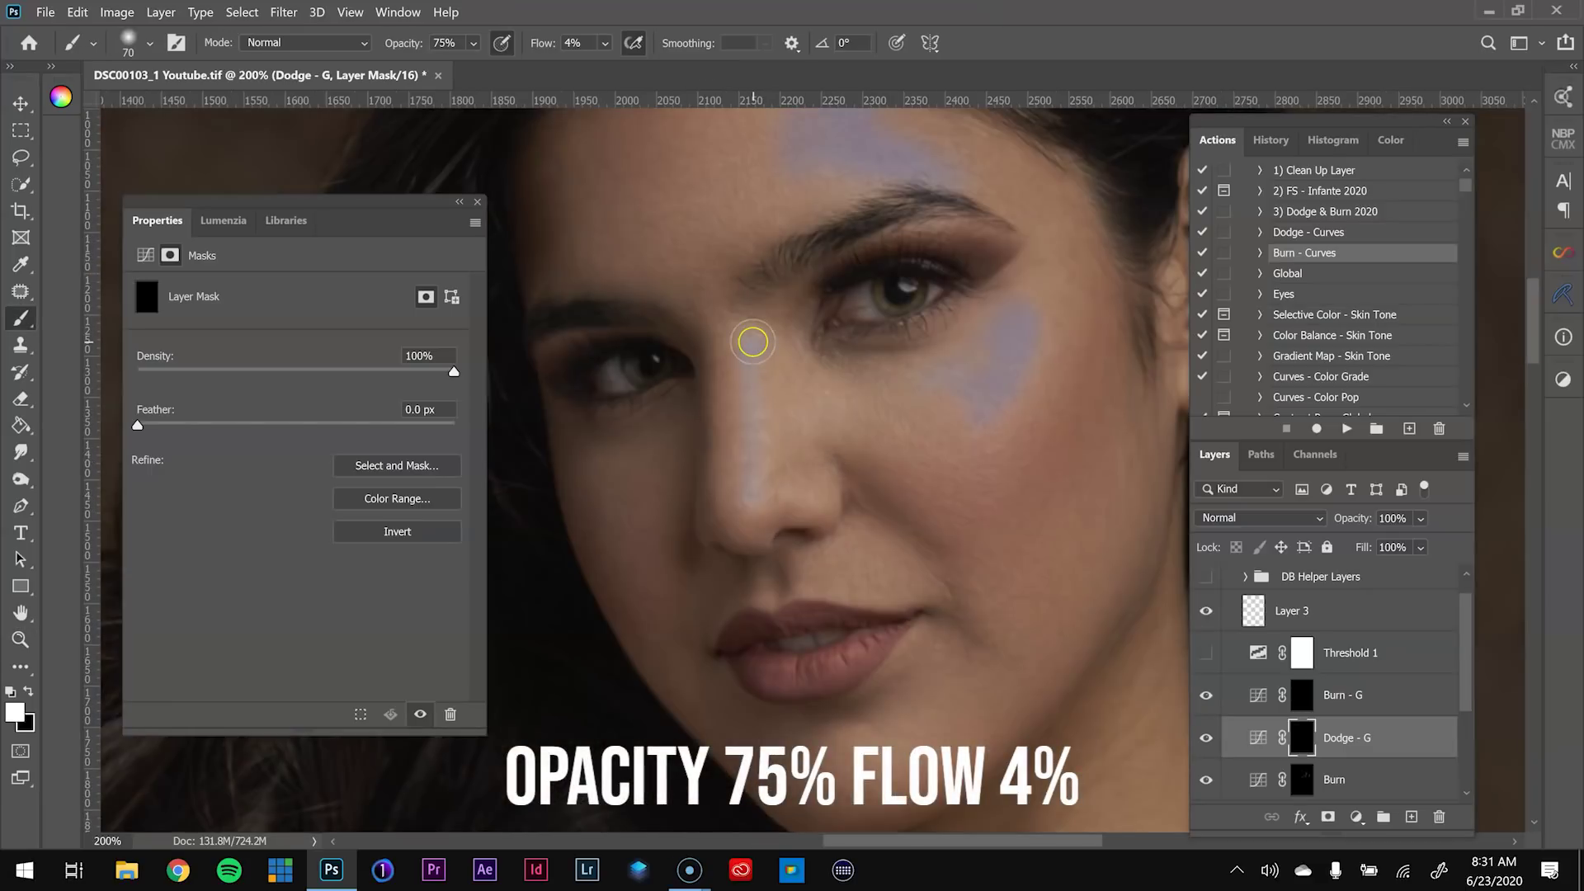
key("bracketleft")
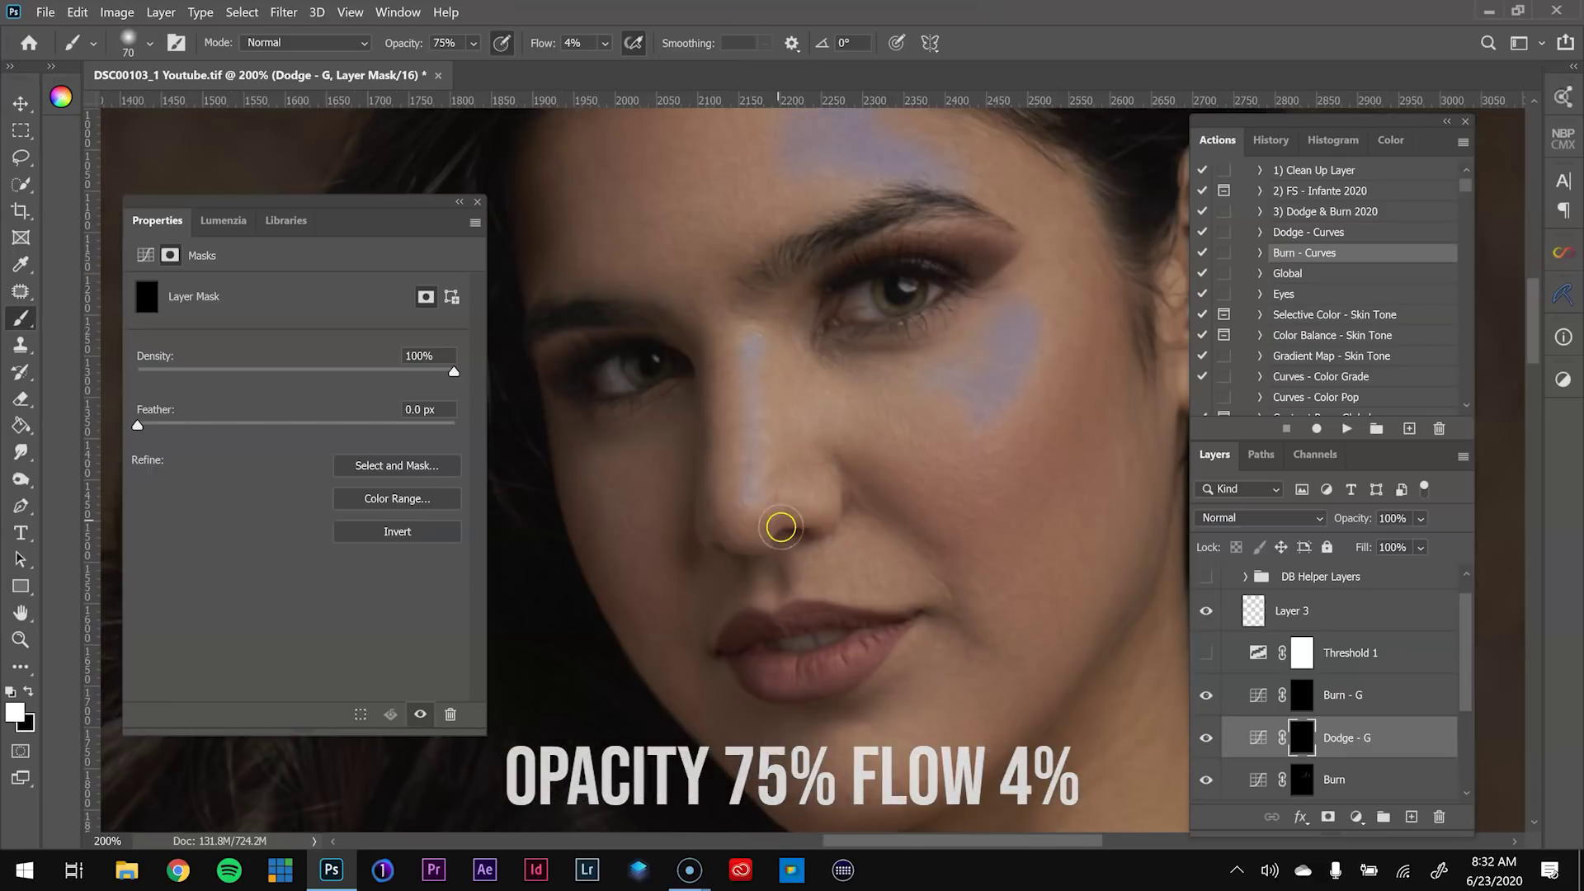
key("bracketleft")
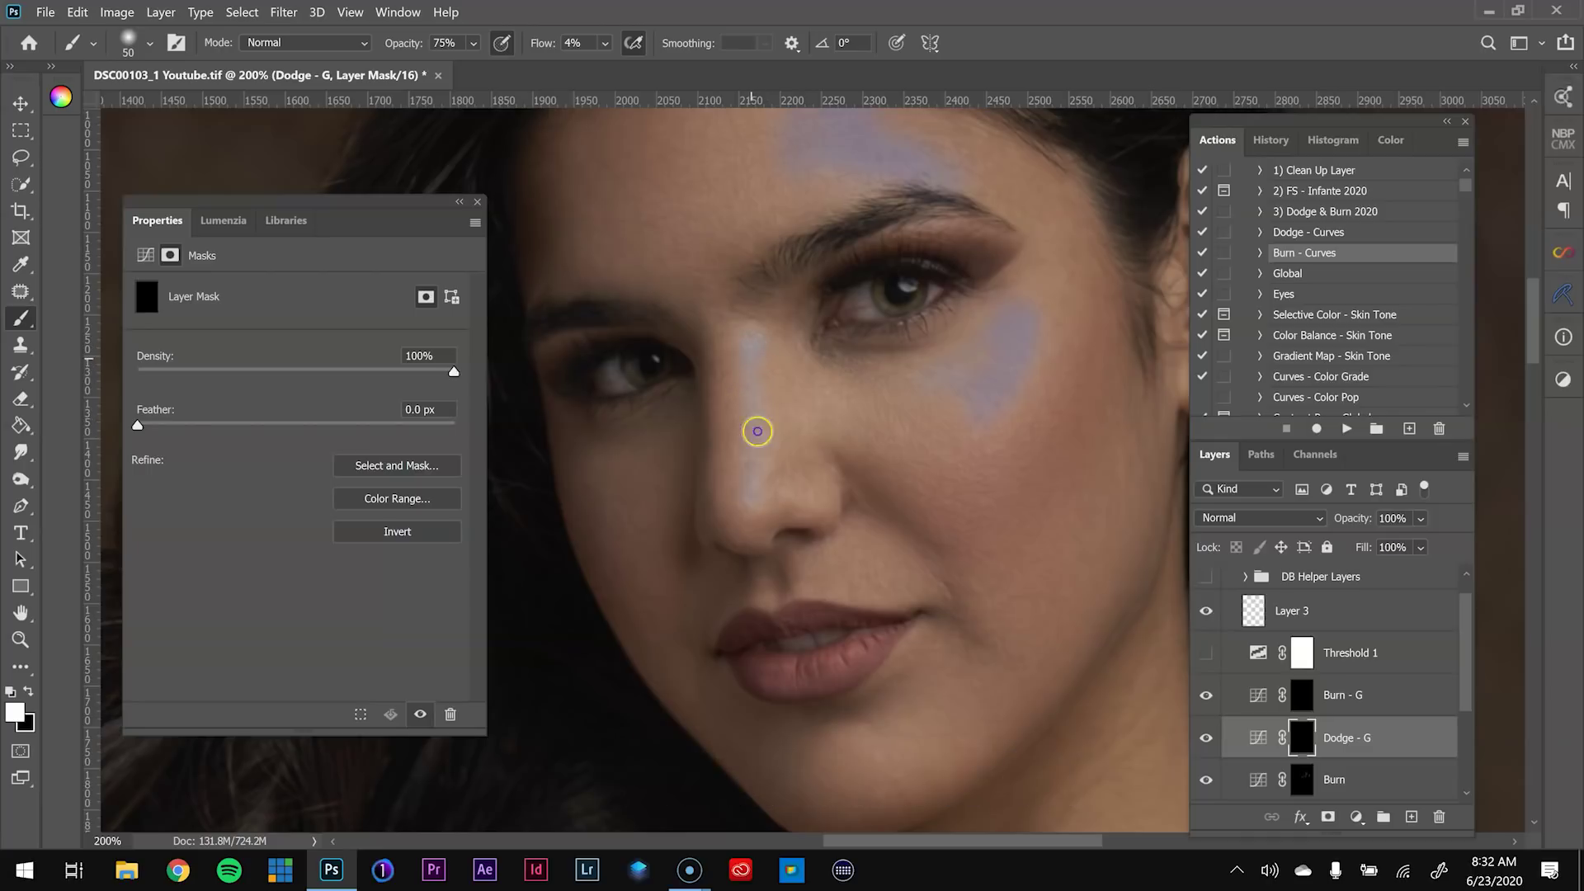
Dodge the highlight under the eye on the lit cheek, following the blue guide and blending past its edges
key("bracketright")
key("bracketright")
key("bracketright")
key("bracketleft")
mouse_move(1023, 320)
left_mouse_down()
mouse_move(997, 386)
mouse_move(972, 383)
mouse_move(998, 406)
left_mouse_up()
key("bracketright")
mouse_move(968, 389)
left_mouse_down()
mouse_move(1032, 294)
mouse_move(1015, 343)
mouse_move(1025, 255)
mouse_move(1065, 456)
left_mouse_up()
key("bracketleft")
key("bracketleft")
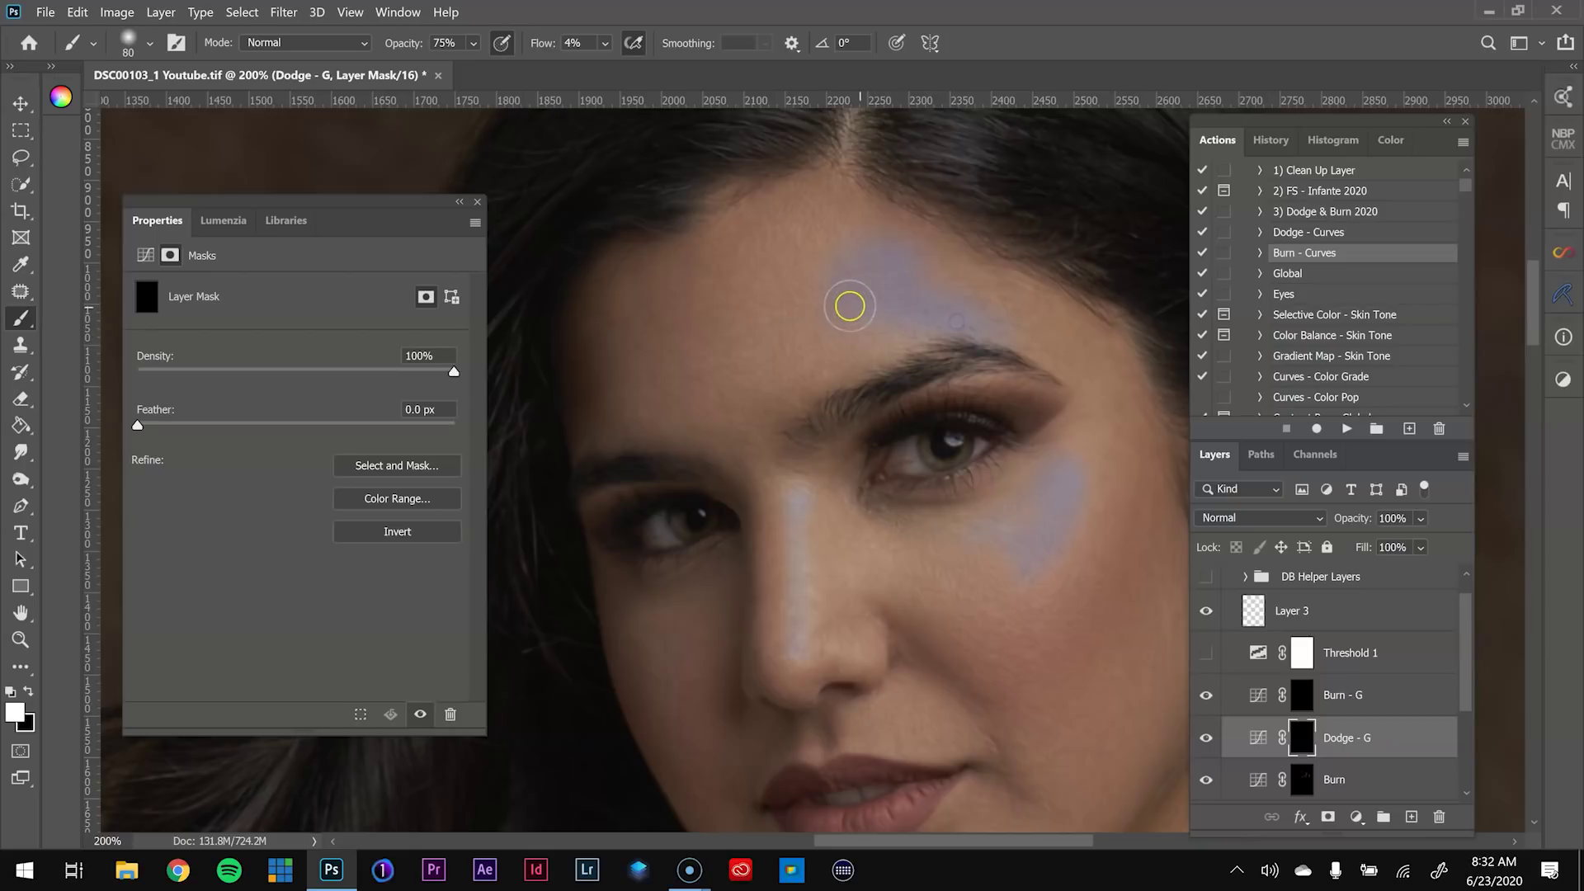
Dodge the forehead highlight with a 175 px brush and enlarge the brush to 300 px for broader blending
key("bracketright")
key("bracketright")
key("bracketright")
key("bracketright")
key("bracketright")
key("bracketright")
key("bracketright")
key("bracketright")
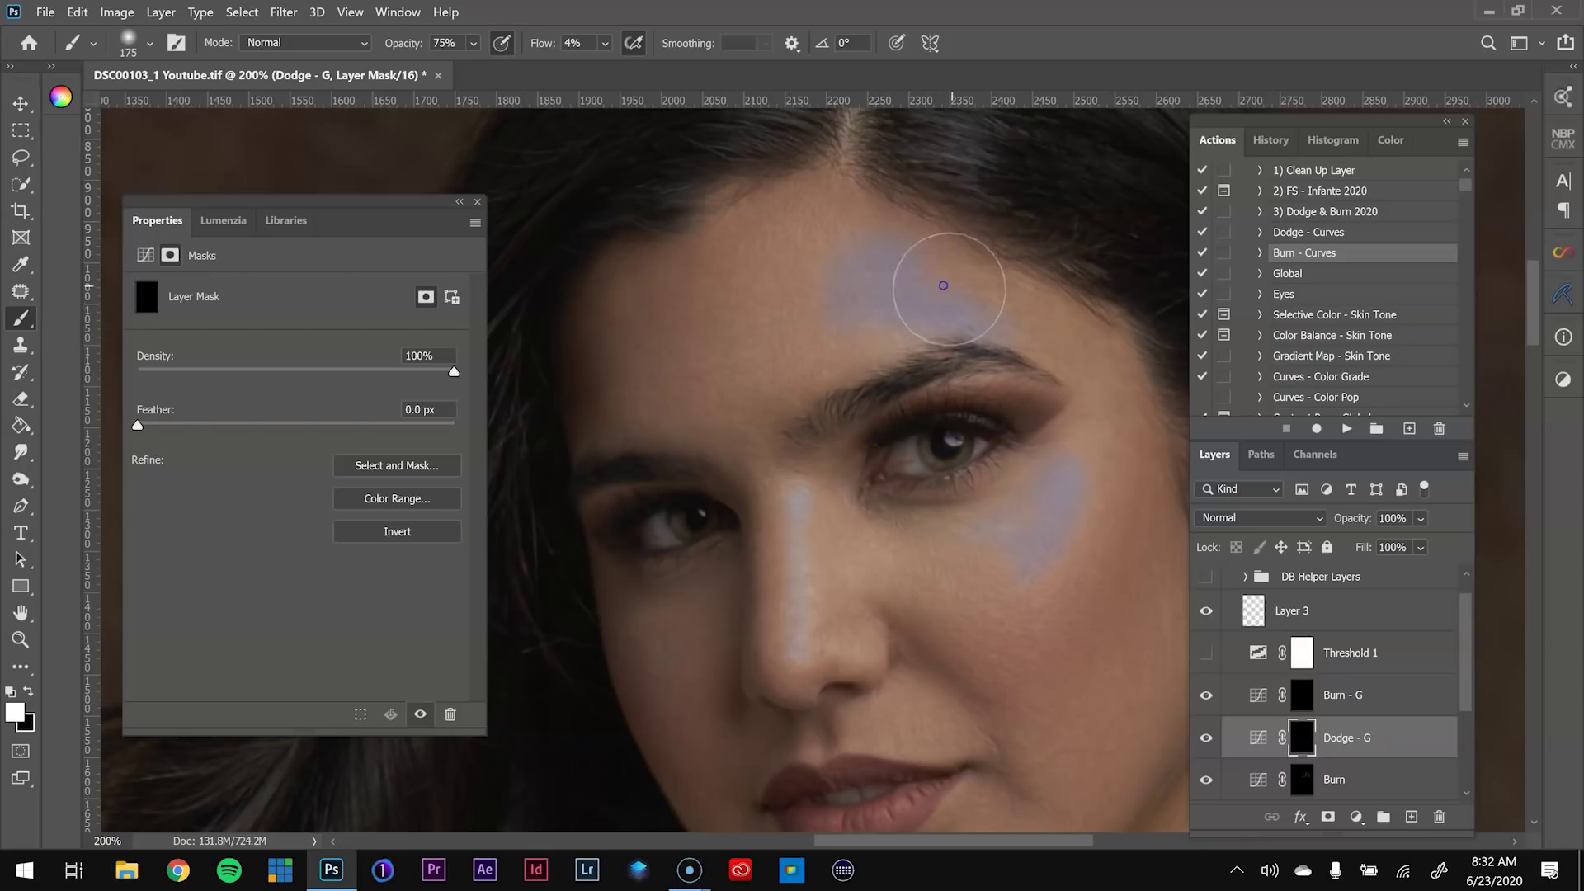
key("bracketright")
key("bracketright")
key("bracketright")
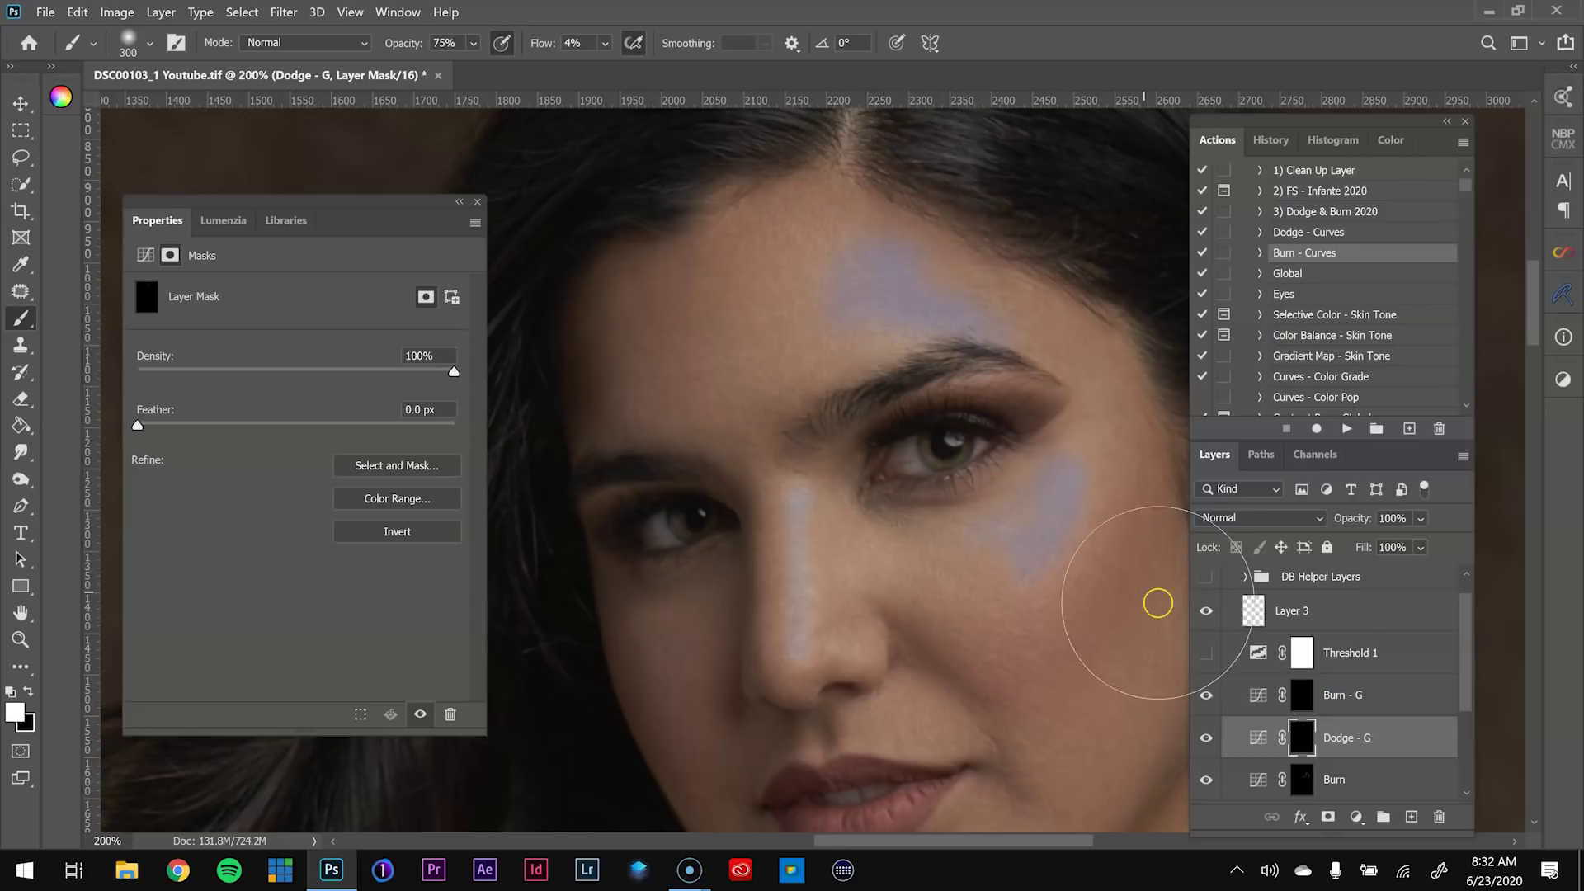
Hide the blue guide layer and review the Dodge - G effect with the portrait at 33.3% zoom
left_click(1206, 610)
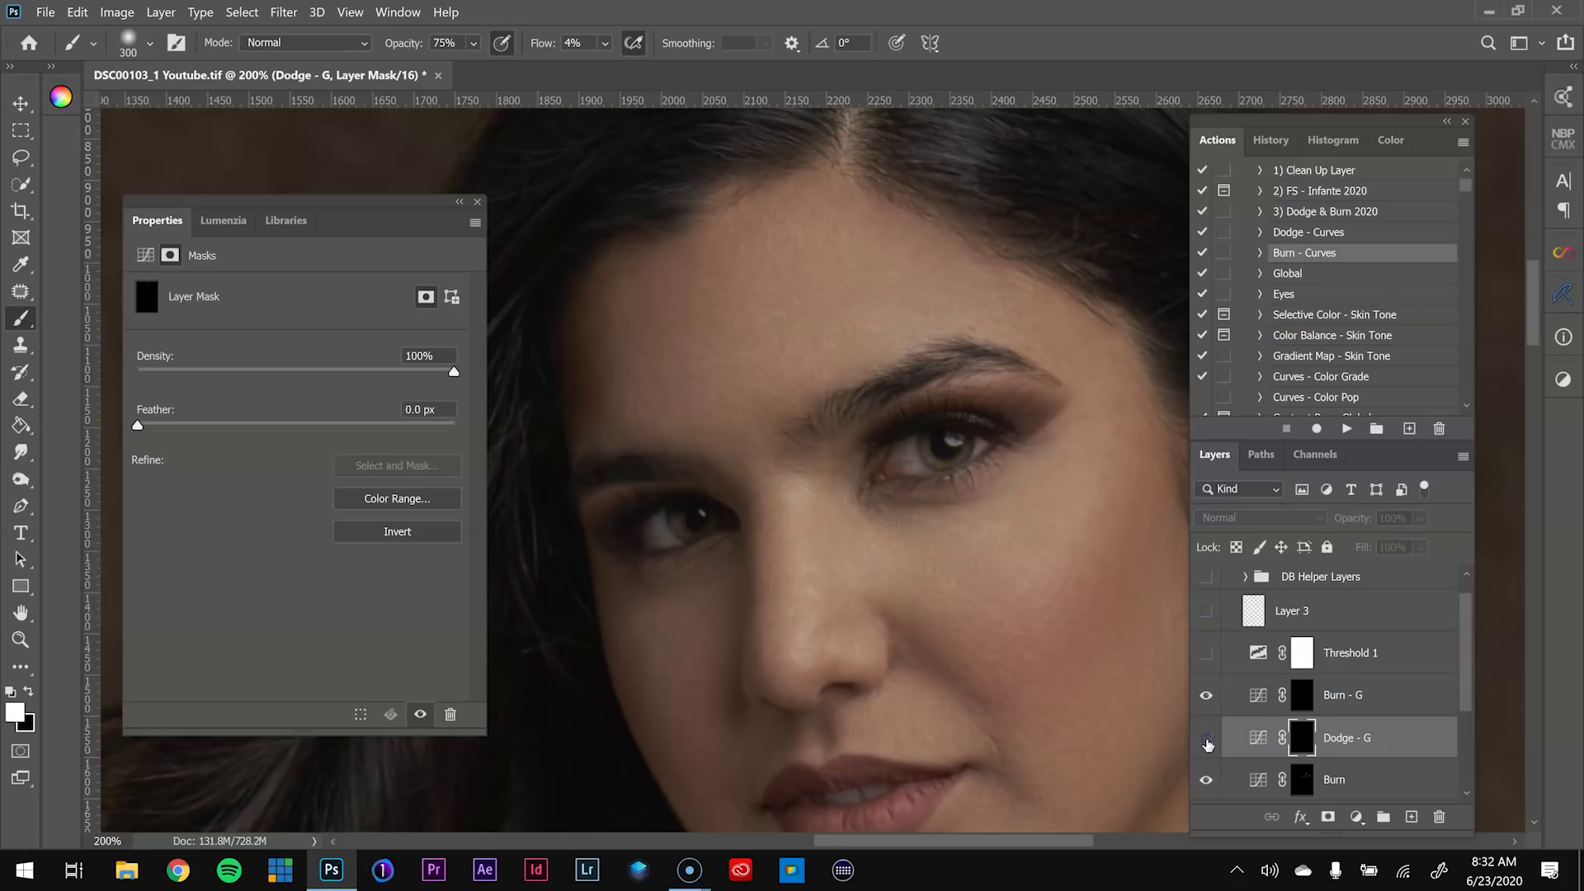
key("ctrl+minus")
key("ctrl+minus")
key("ctrl+minus")
key("ctrl+minus")
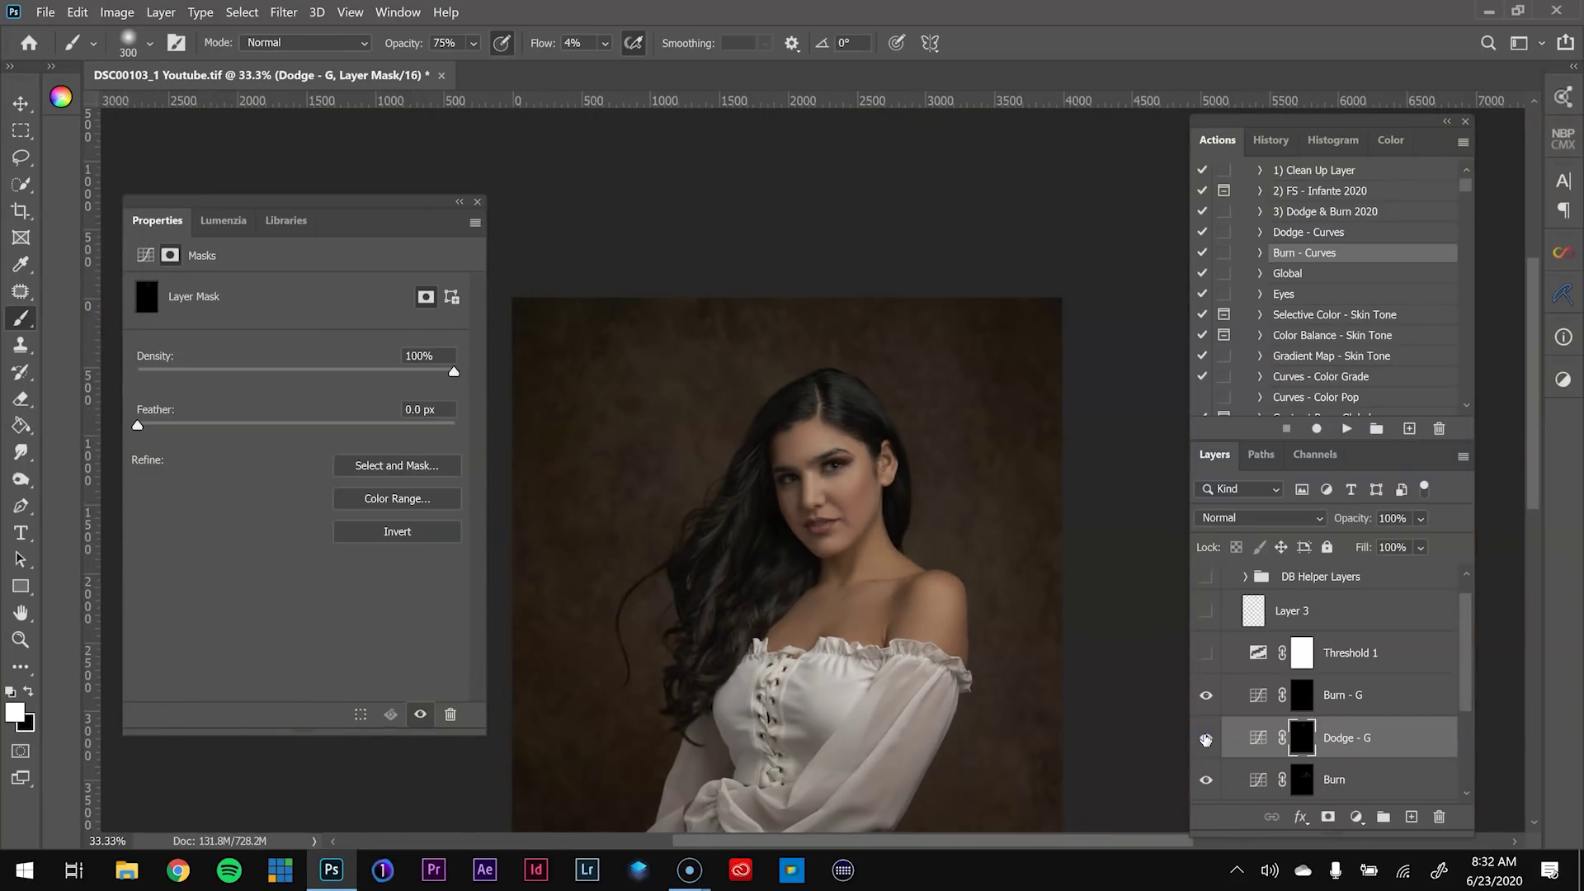
Show the Threshold layer again and lower its level to 130 to bring out more highlight areas
left_click(1318, 653)
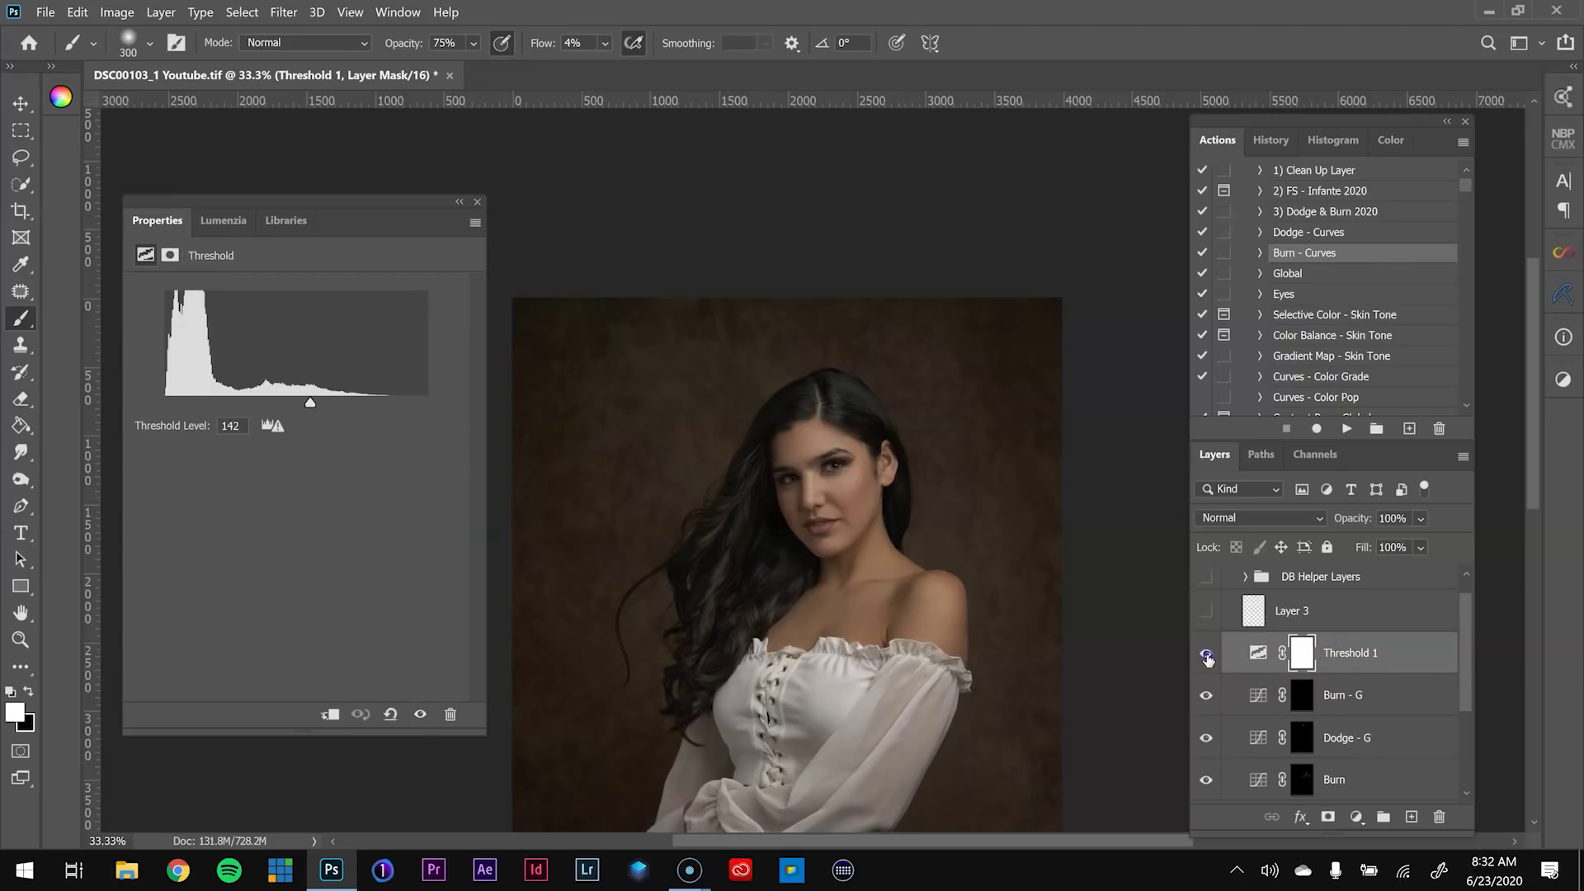
left_click(1206, 654)
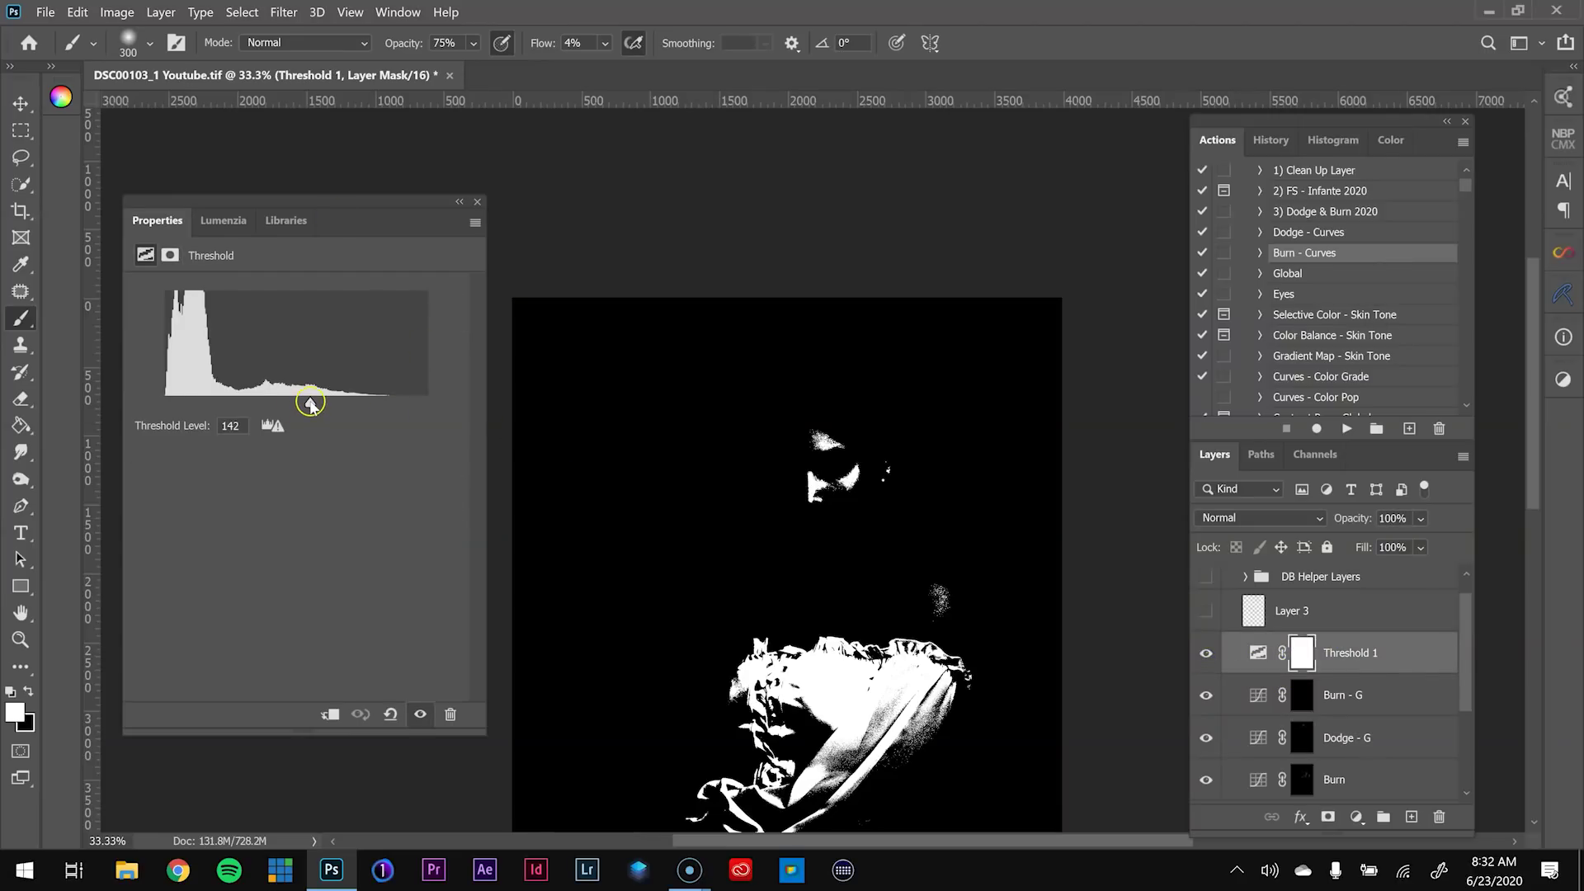
left_click_drag(311, 404, 304, 403)
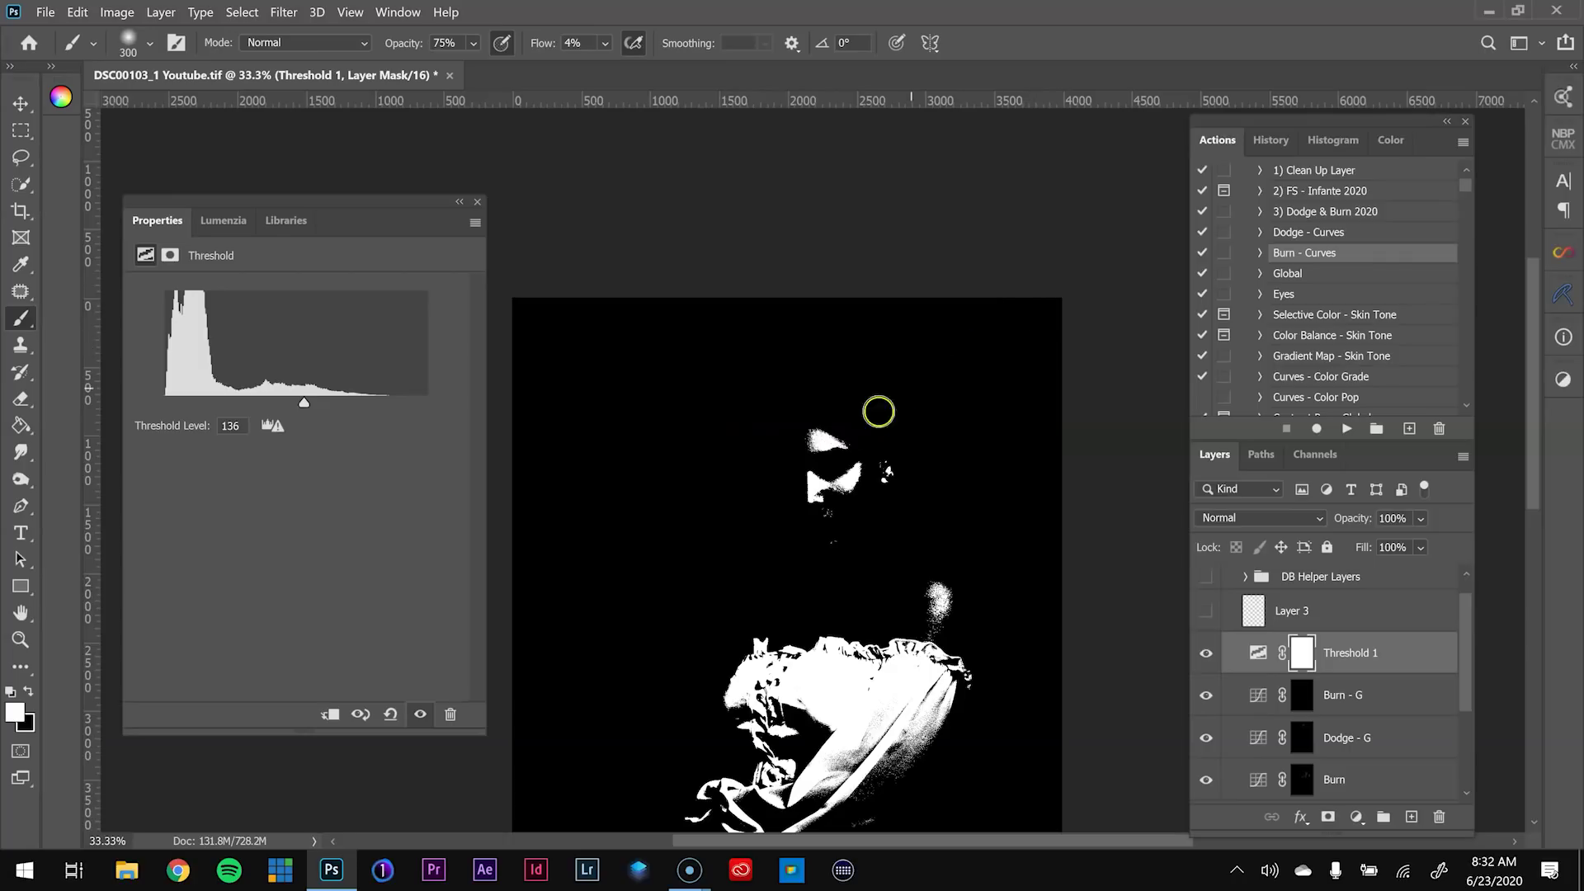
left_click_drag(309, 405, 299, 404)
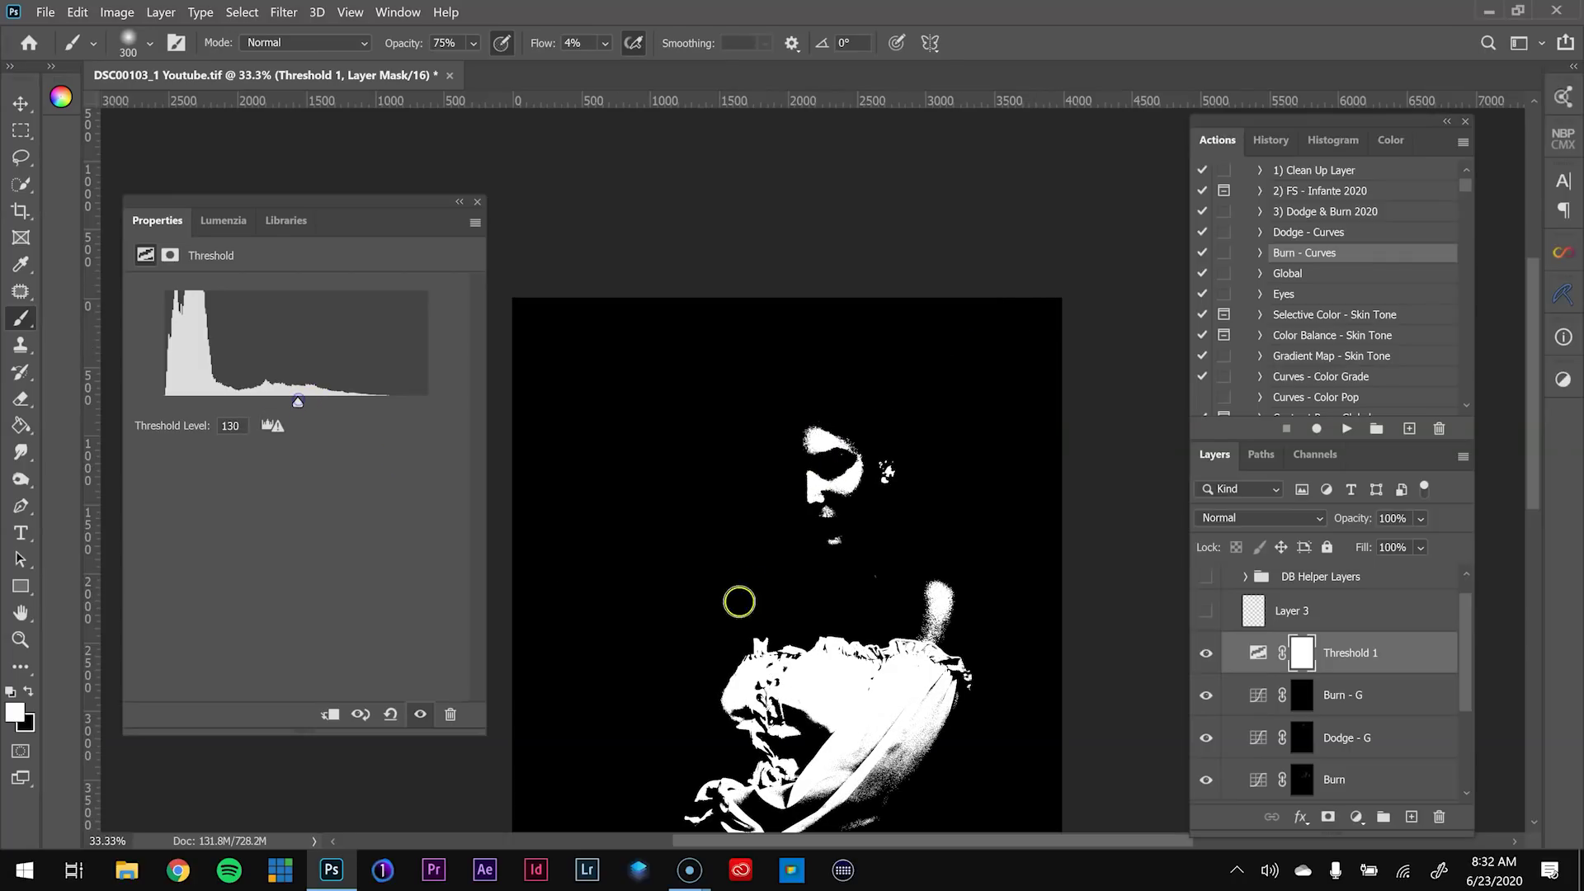
Show Layer 3 again and mark the upper-lip and chin highlights in blue with a 60 px brush
key("z")
left_click(828, 539)
left_click_drag(828, 538, 831, 439)
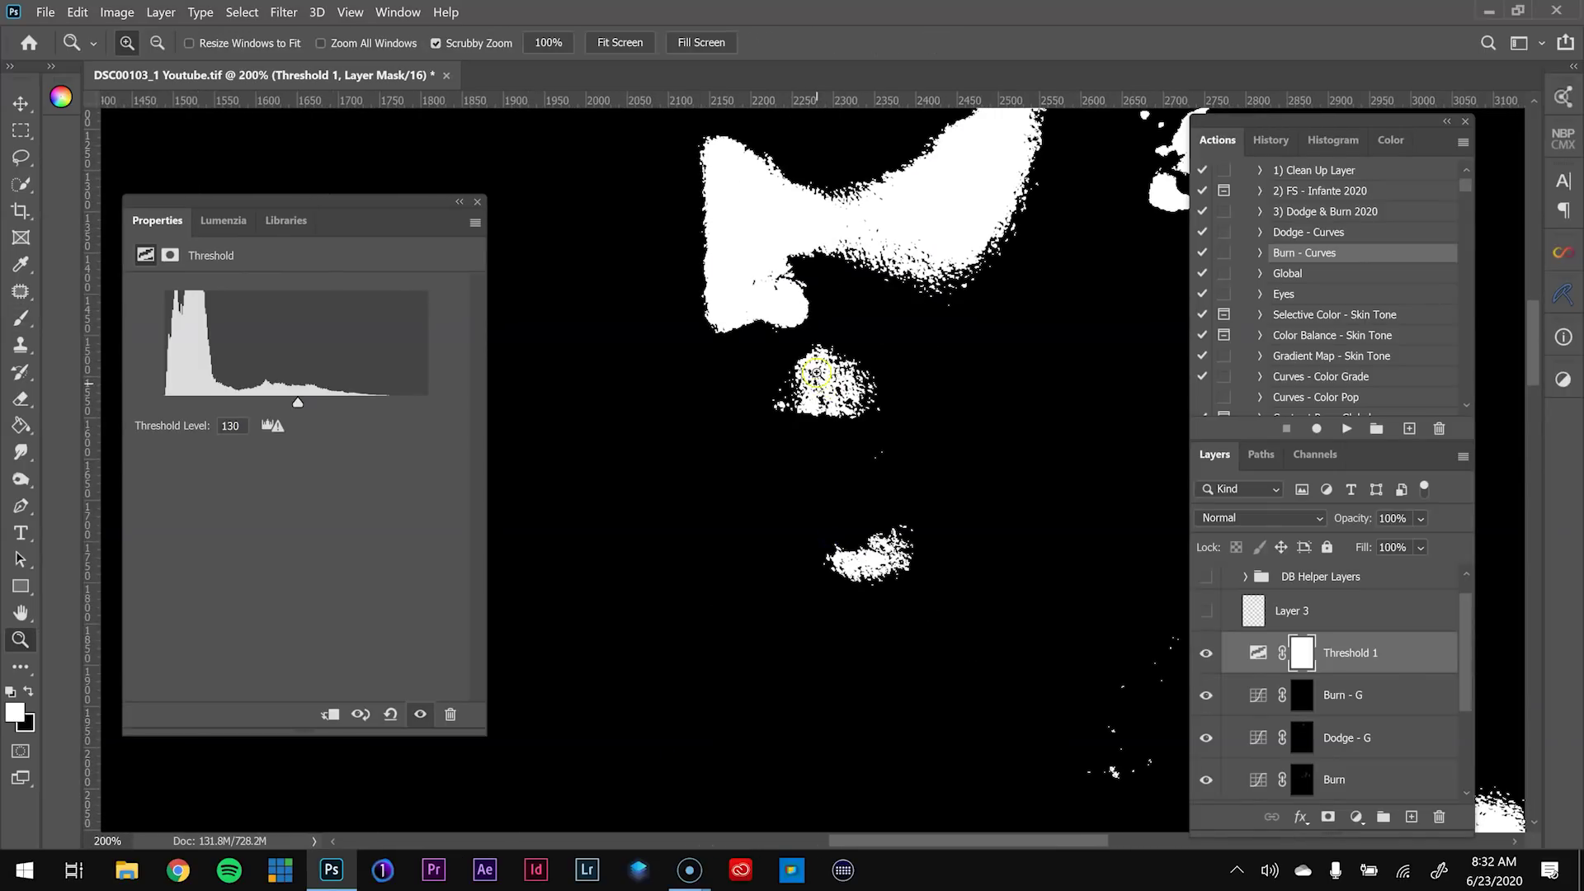
left_click(1223, 615)
left_click(1311, 615)
key("b")
key("bracketleft")
key("bracketleft")
key("bracketleft")
key("bracketleft")
key("bracketleft")
key("bracketleft")
key("bracketleft")
key("bracketleft")
key("bracketleft")
key("bracketleft")
key("bracketleft")
key("bracketleft")
key("bracketleft")
key("bracketleft")
key("bracketleft")
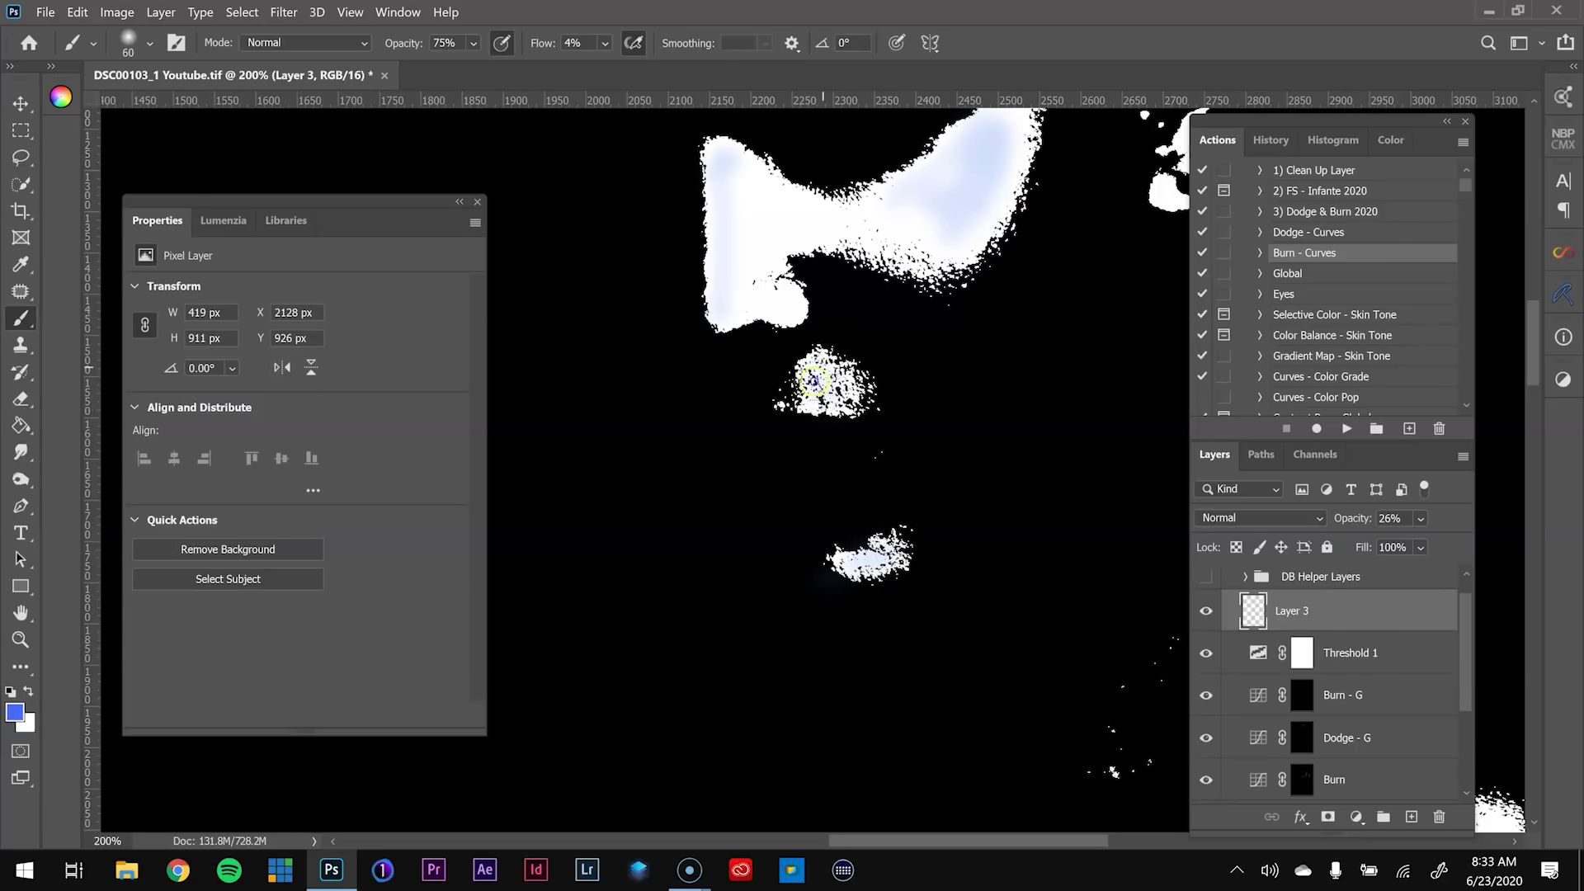
Hide the Threshold layer and dodge the chin and upper-lip highlights on the Dodge - G mask, enlarging the brush to 70 px
left_click(1203, 655)
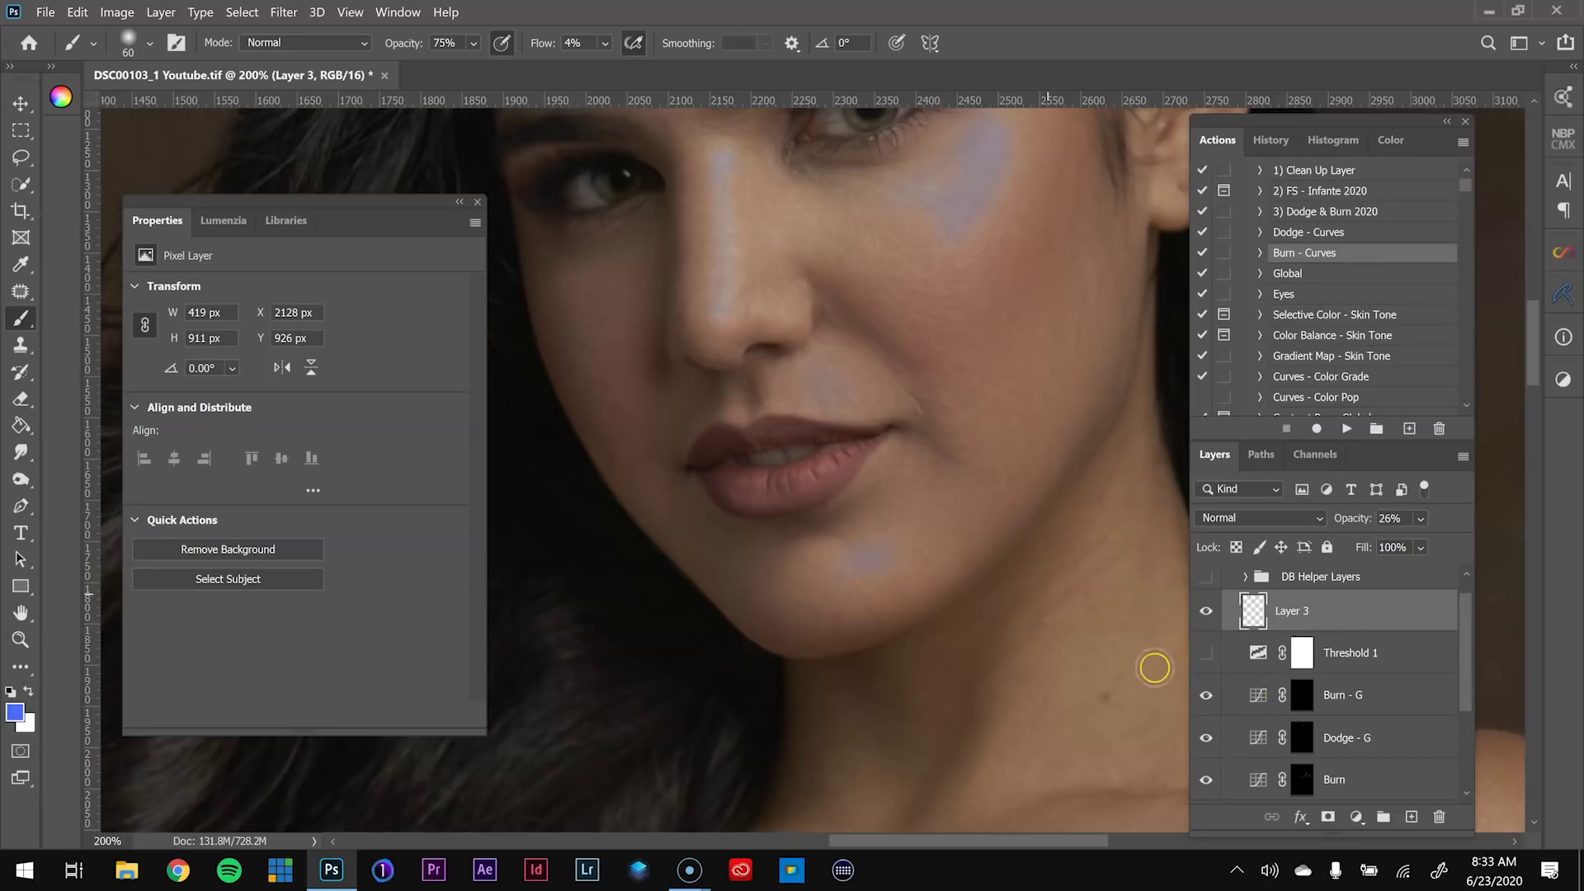
left_click(1302, 733)
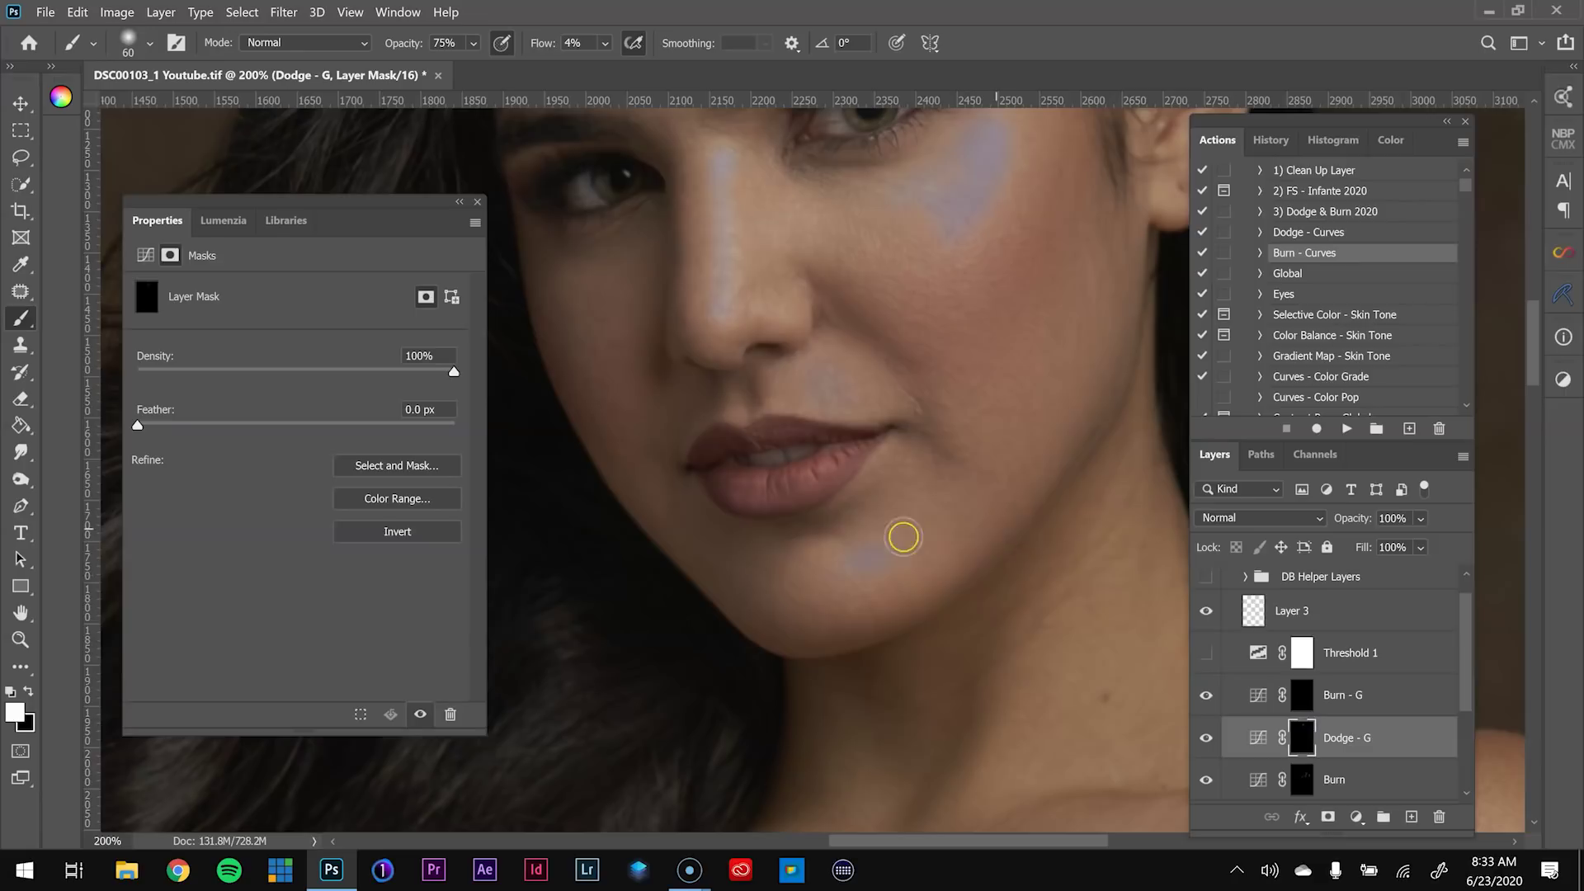
left_click_drag(855, 556, 868, 558)
key("bracketright")
key("bracketright")
mouse_move(828, 364)
left_mouse_down()
mouse_move(823, 378)
mouse_move(842, 378)
left_mouse_up()
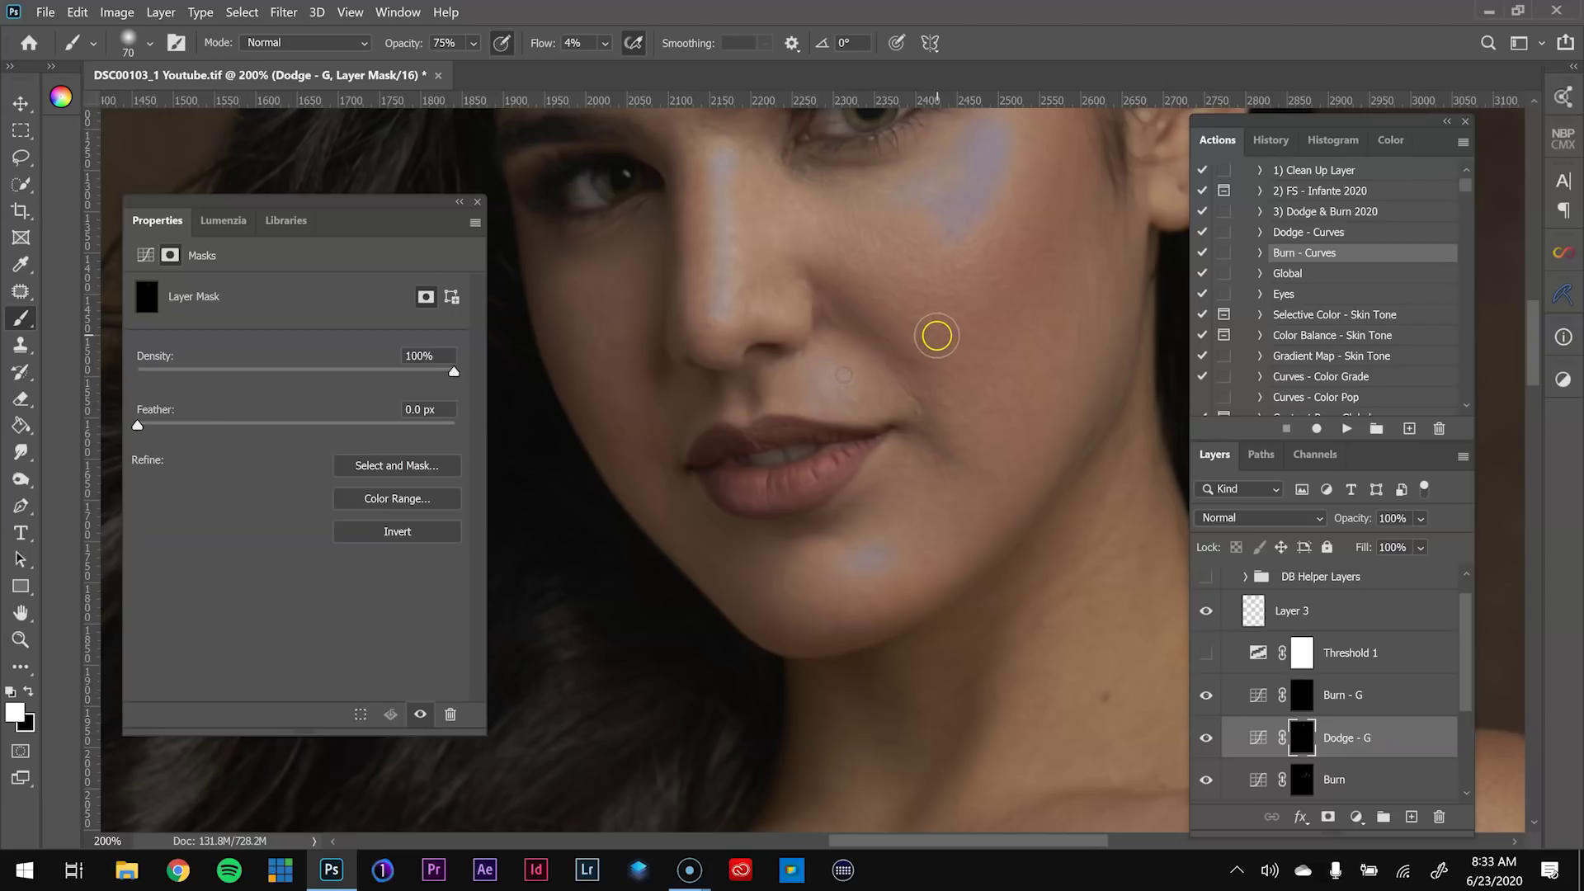
Hide the blue guide layer and compare the portrait with and without Dodge - G at 33.3% and 200% zoom
left_click(1198, 621)
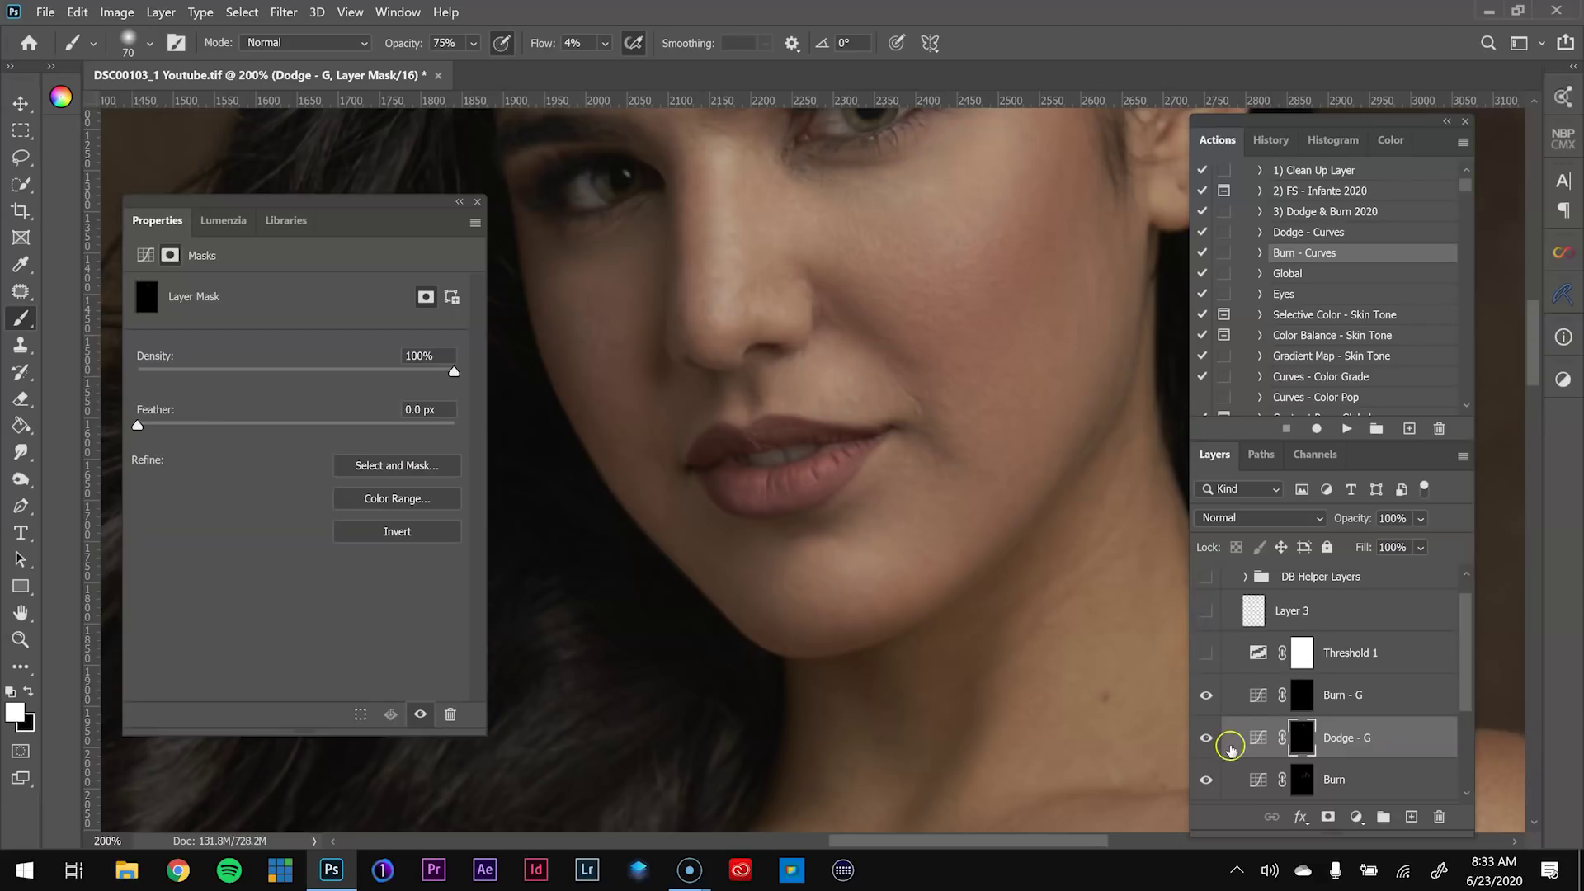
left_click(1203, 739)
key("ctrl+minus")
key("ctrl+minus")
key("ctrl+minus")
key("ctrl+minus")
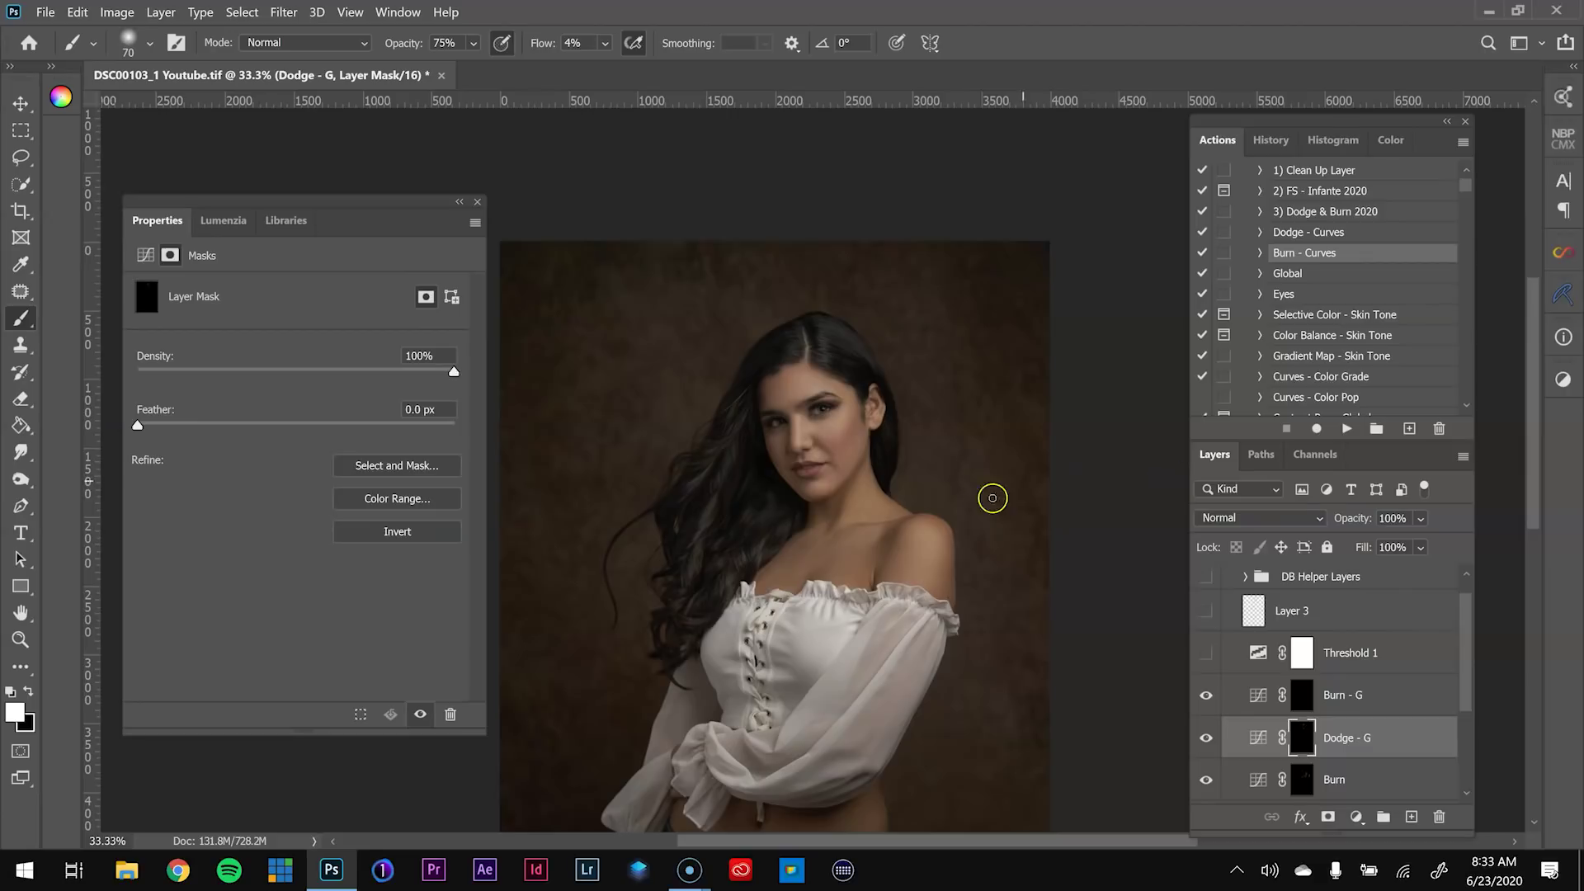
key("z")
left_click(830, 479)
left_click(829, 479)
left_click(827, 479)
left_click(825, 480)
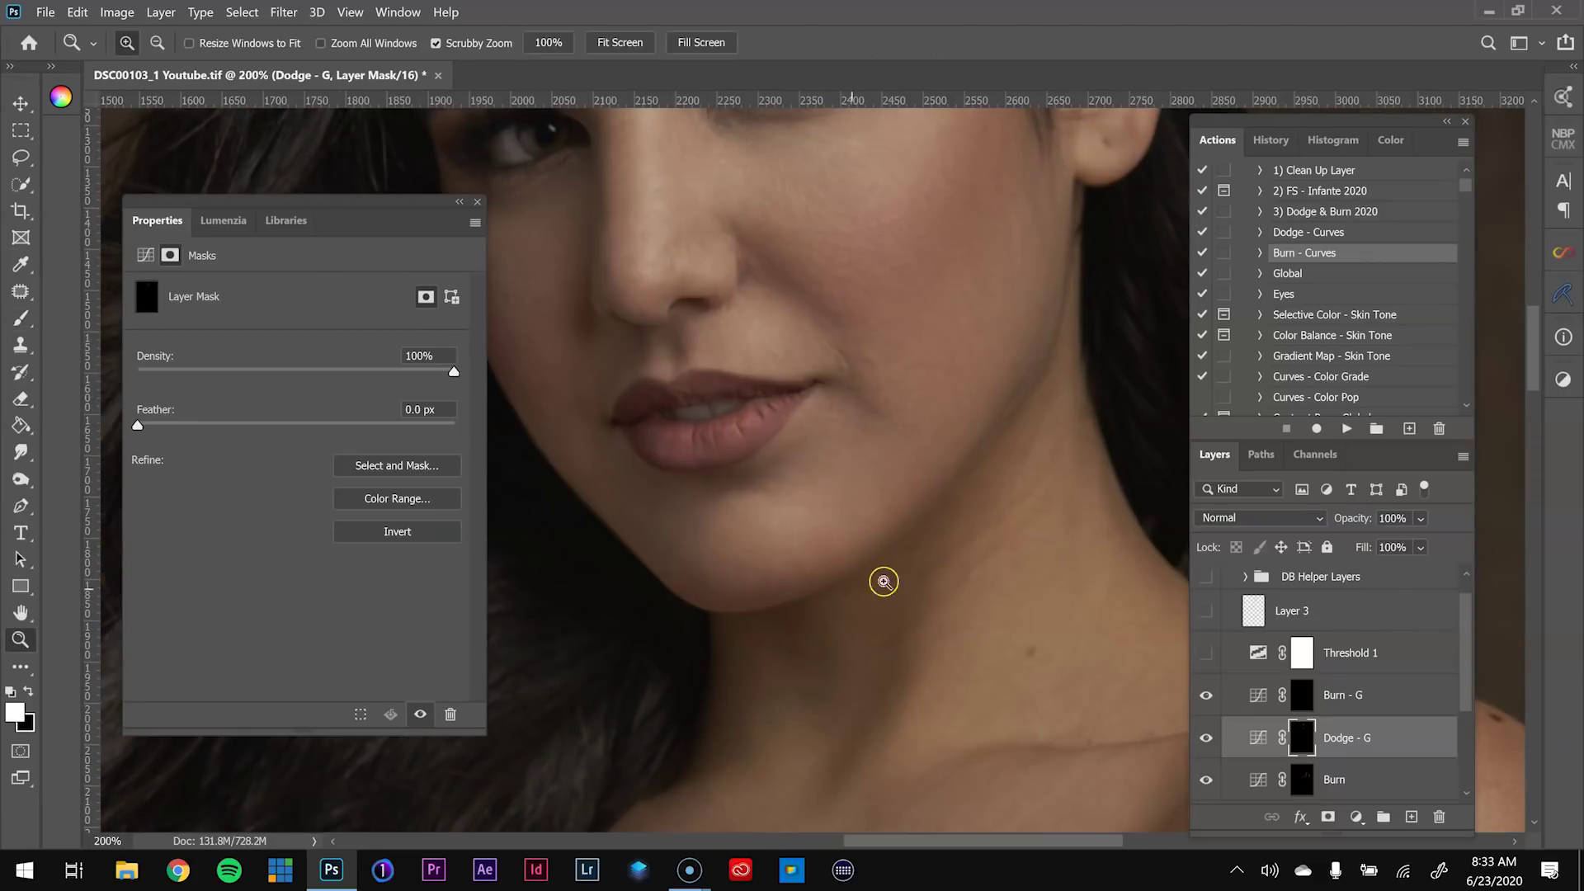
left_click(1206, 738)
left_click(1206, 738)
Paint black on the Dodge - G mask to soften the dodging around the smile line and lit cheek
key("b")
key("x")
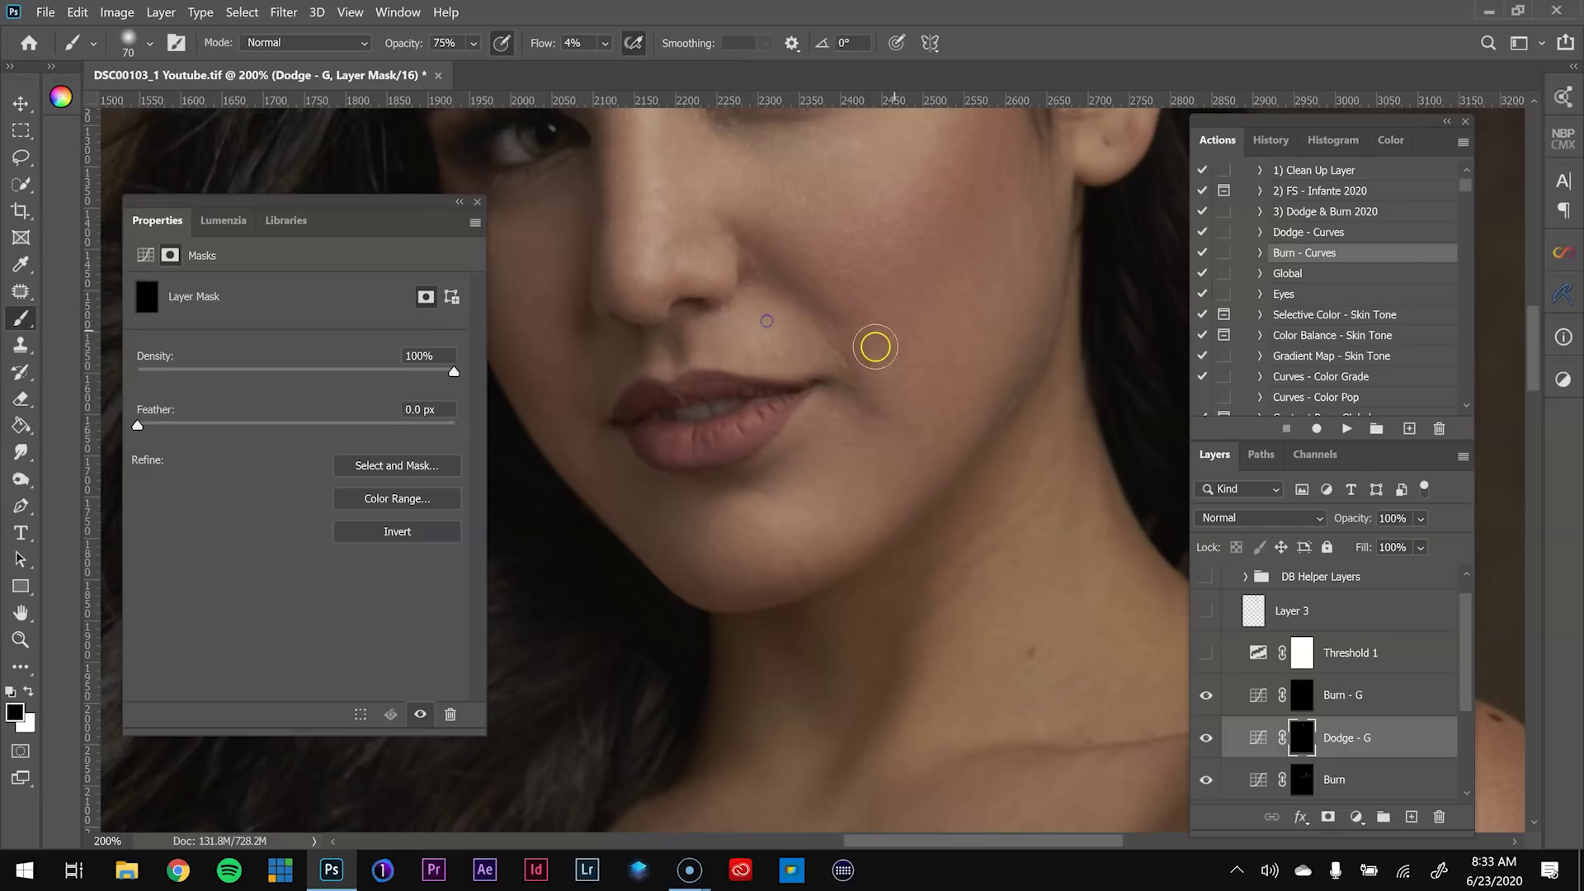
mouse_move(808, 300)
left_mouse_down()
mouse_move(775, 523)
mouse_move(868, 421)
left_mouse_up()
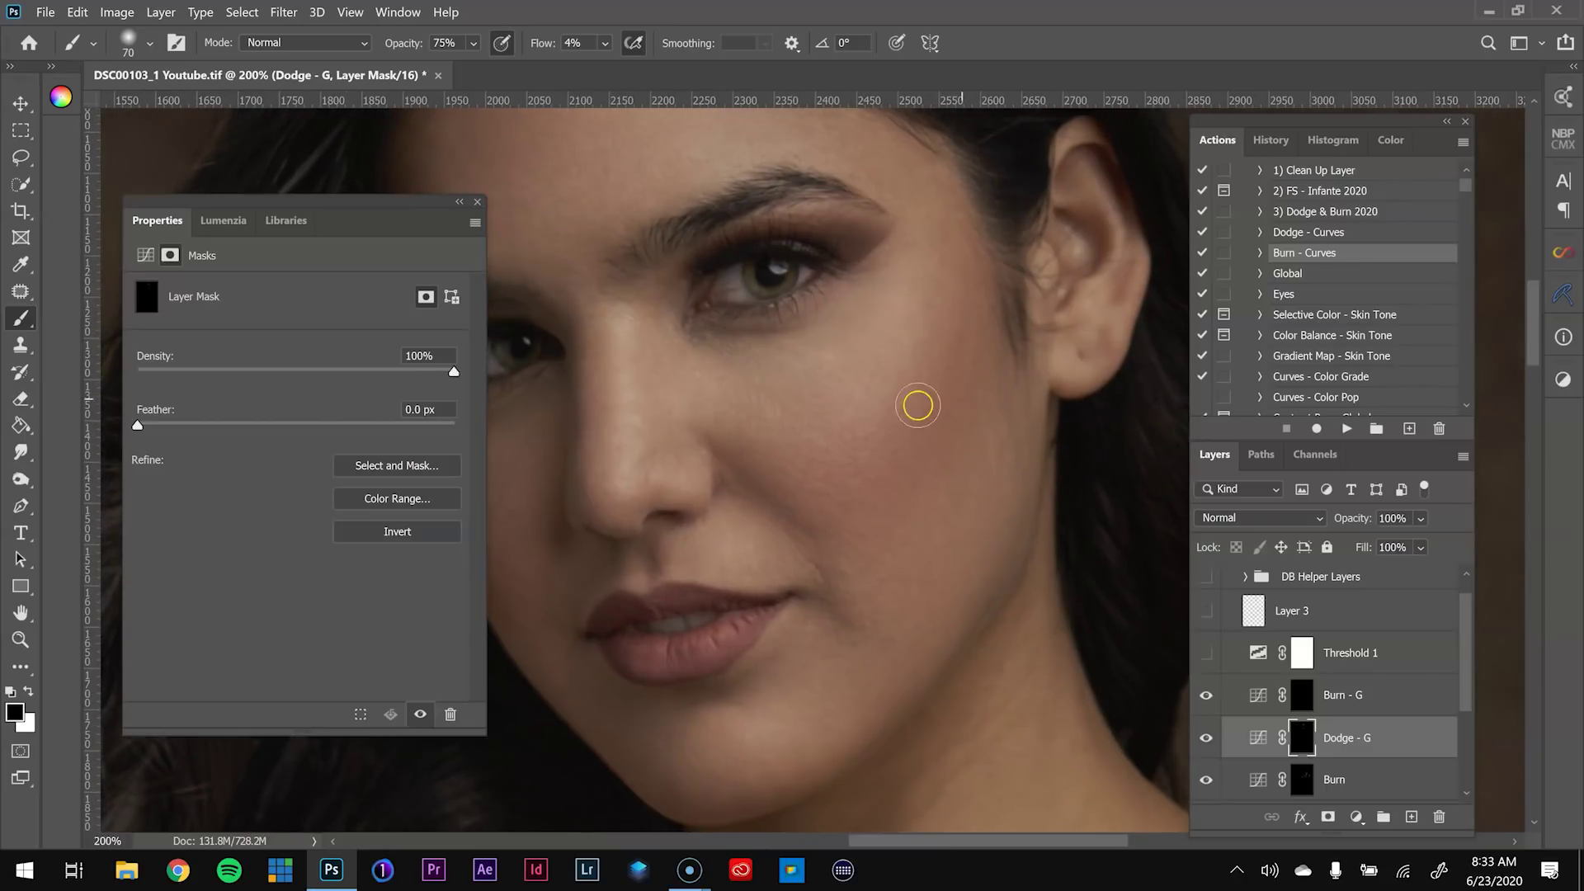
left_click_drag(884, 359, 965, 488)
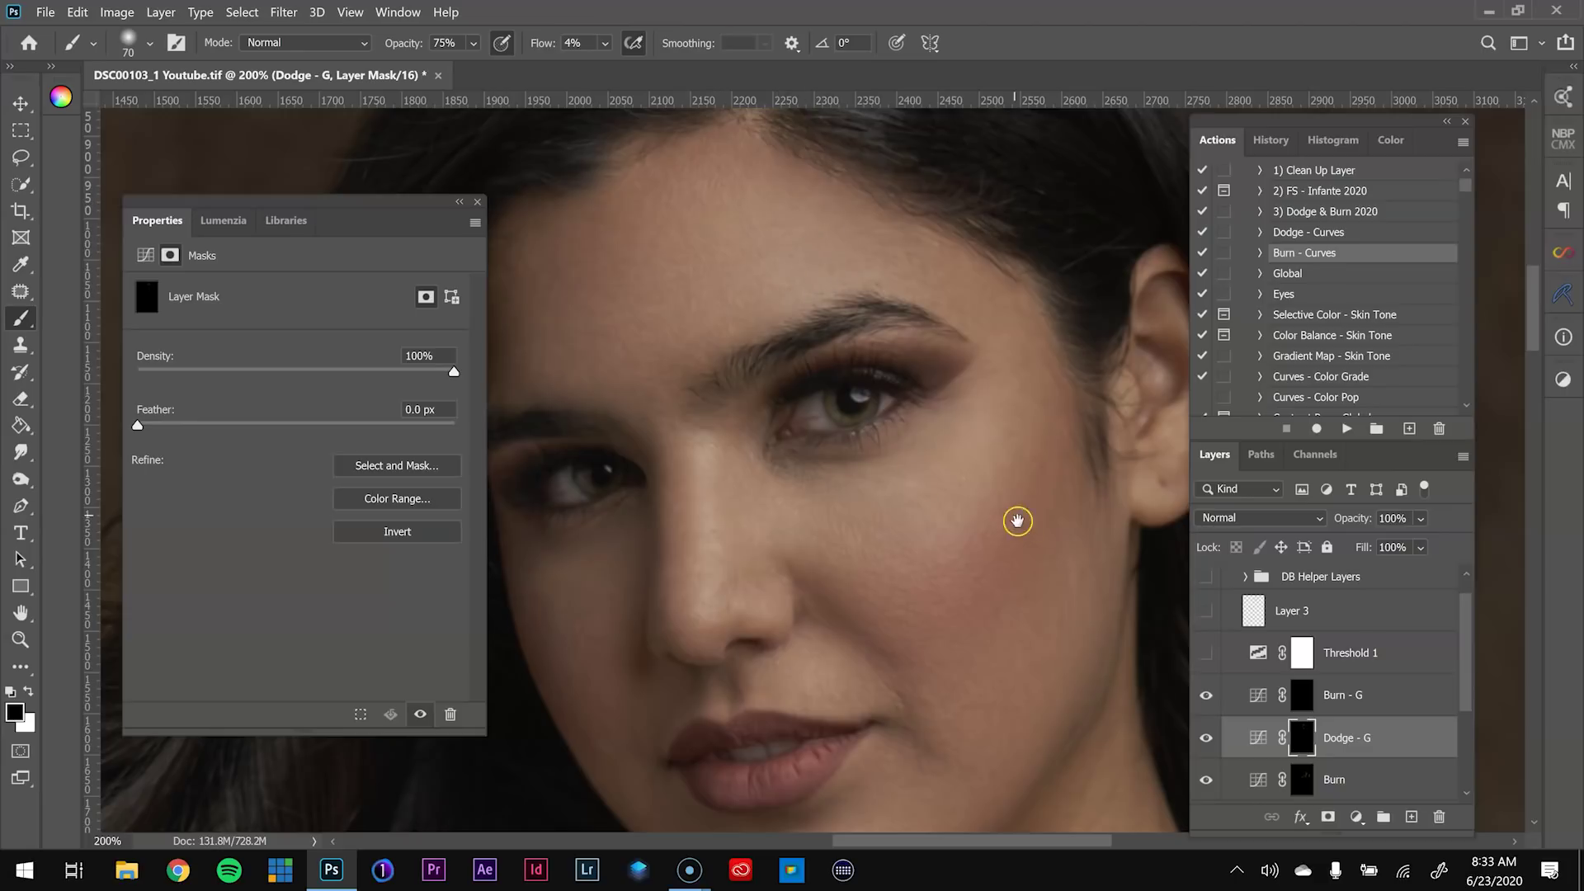
left_click_drag(908, 537, 946, 422)
left_click_drag(981, 507, 919, 534)
Target the Burn - G mask at 100% zoom and brush along the lit cheek and shadow-side jaw, reducing the brush to 80 px
left_click(1302, 695)
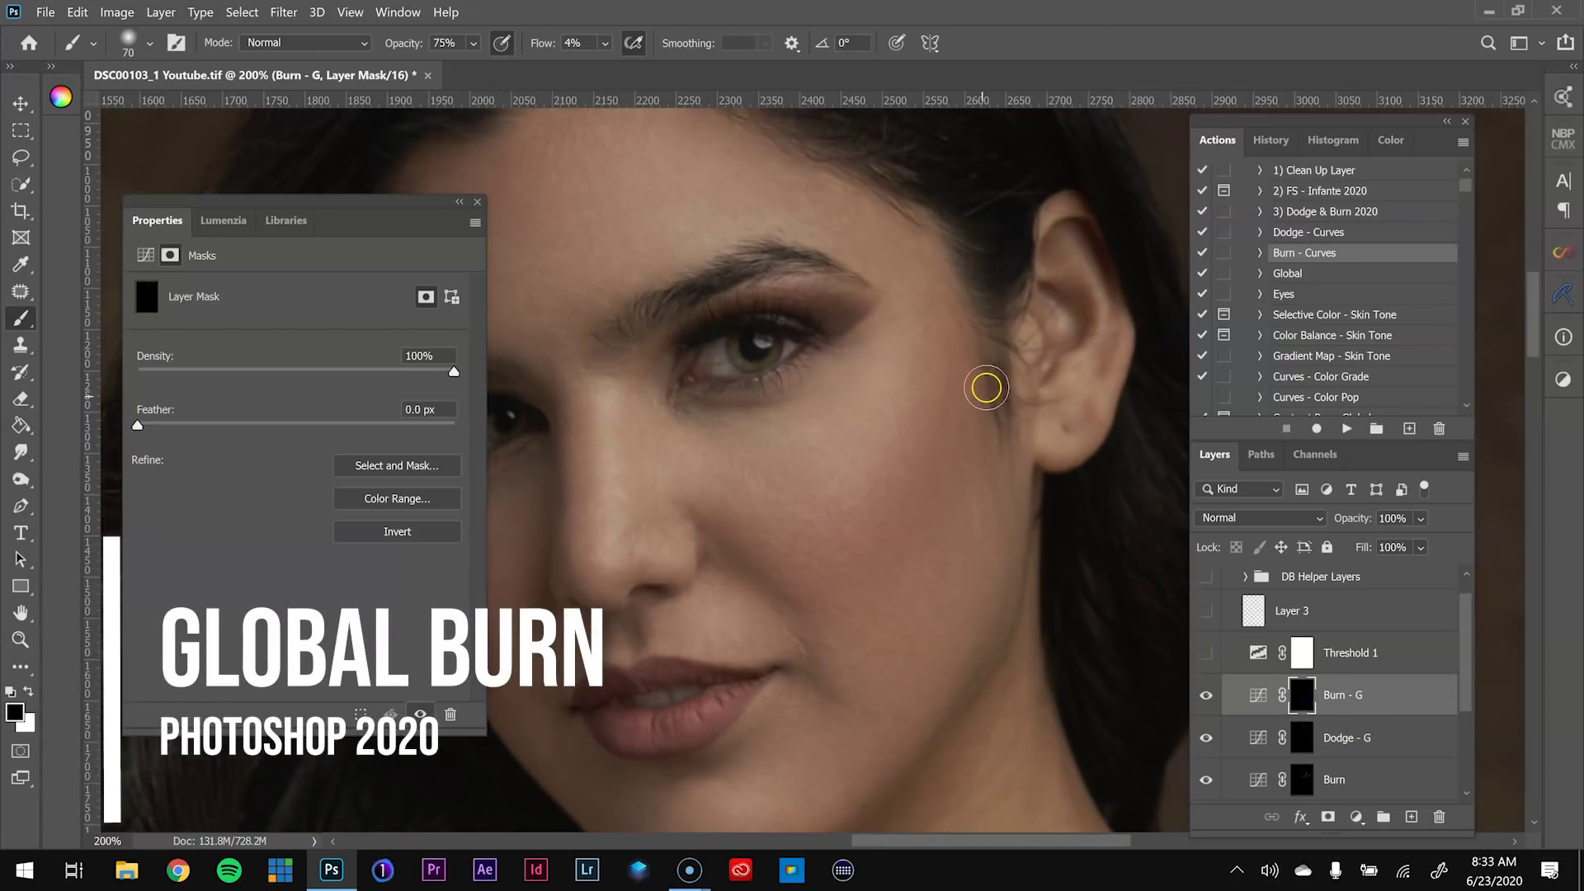
key("ctrl+minus")
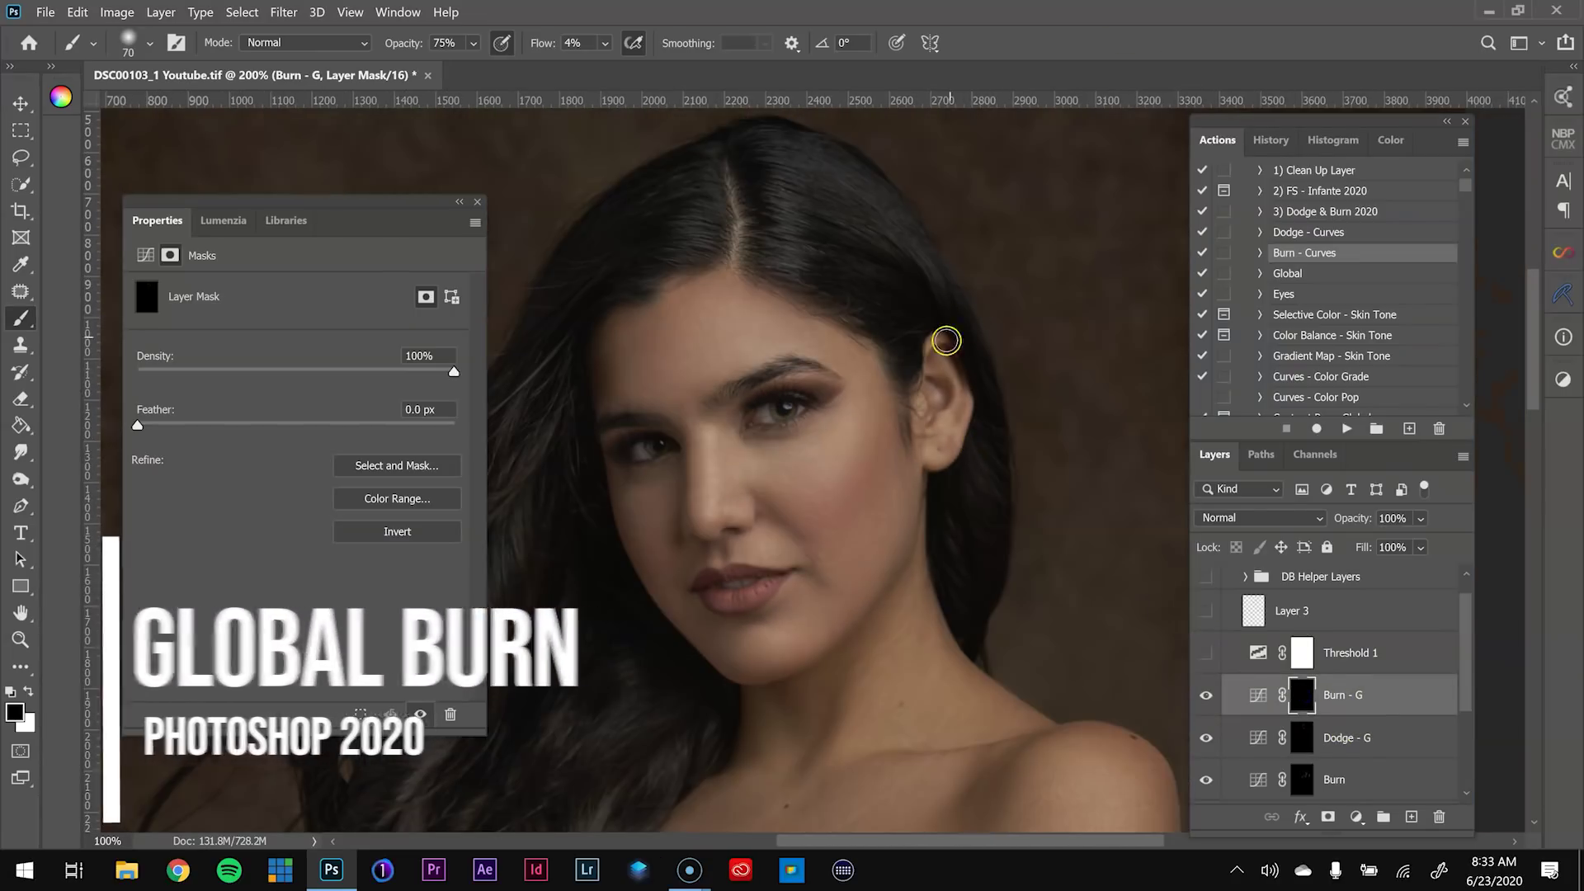
key("bracketright")
key("bracketright")
key("bracketright")
key("bracketright")
key("bracketright")
key("bracketright")
mouse_move(888, 424)
left_mouse_down()
mouse_move(860, 493)
mouse_move(884, 463)
mouse_move(885, 532)
mouse_move(881, 413)
mouse_move(842, 506)
mouse_move(841, 467)
left_mouse_up()
left_click_drag(641, 549, 695, 646)
key("bracketleft")
mouse_move(678, 618)
left_mouse_down()
mouse_move(713, 654)
mouse_move(692, 634)
left_mouse_up()
key("bracketleft")
key("bracketleft")
key("bracketleft")
key("bracketleft")
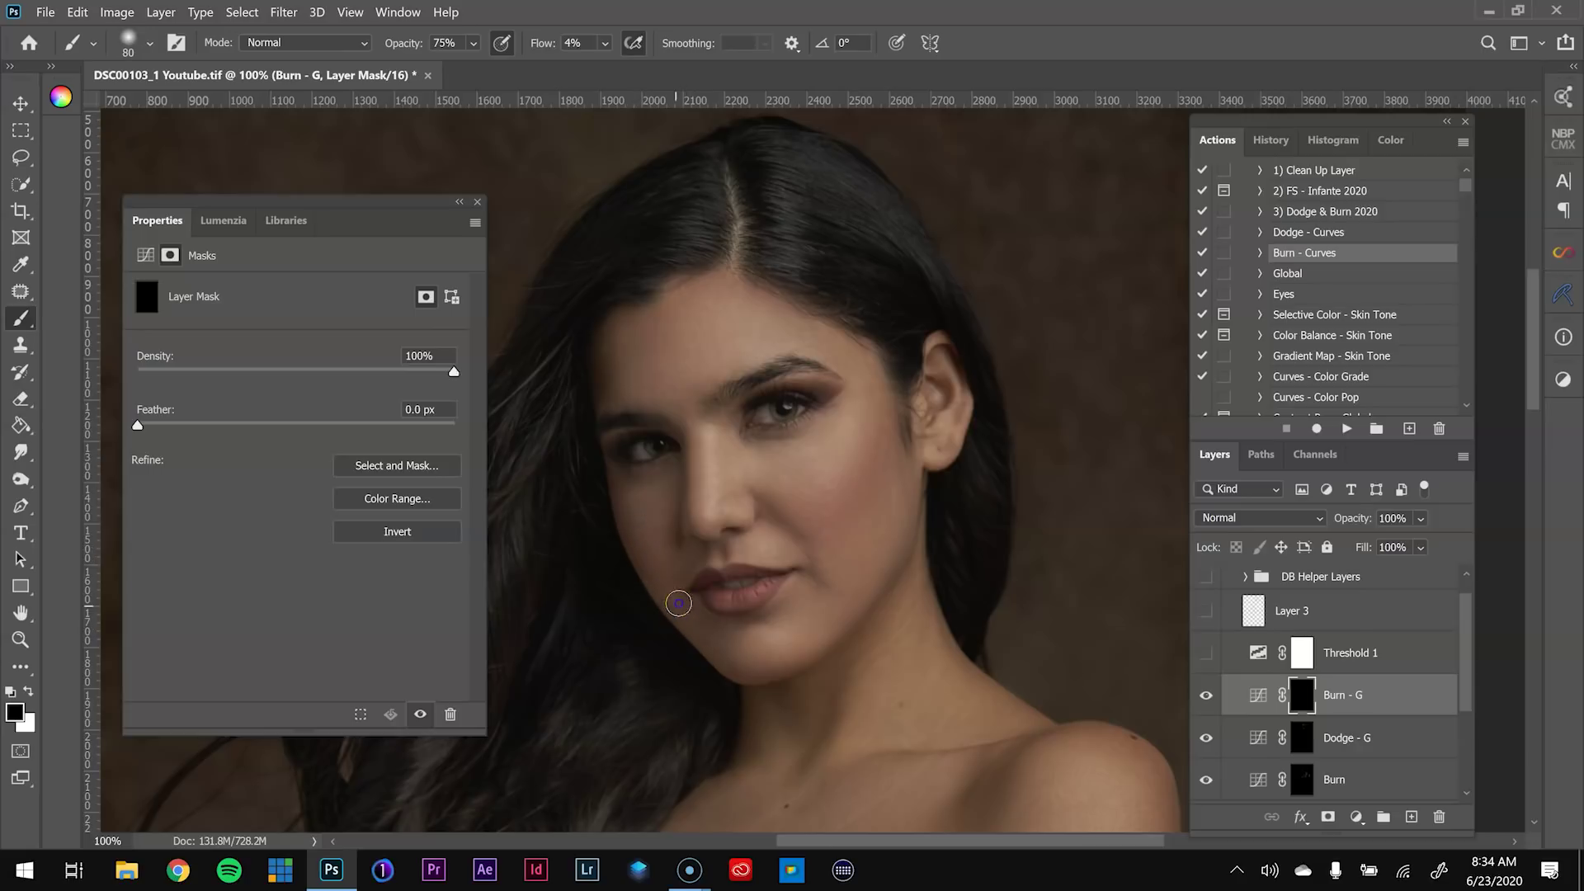
Burn under the lit cheekbone and along the shadow-side jaw and chin in white, finishing with a 100 px brush
left_click_drag(791, 671, 806, 658)
mouse_move(887, 401)
left_mouse_down()
mouse_move(879, 482)
mouse_move(875, 456)
mouse_move(891, 451)
mouse_move(789, 568)
left_mouse_up()
mouse_move(621, 570)
left_mouse_down()
mouse_move(674, 607)
mouse_move(661, 545)
mouse_move(648, 608)
mouse_move(665, 625)
left_mouse_up()
left_click_drag(695, 641, 744, 675)
key("bracketleft")
key("bracketleft")
left_click_drag(677, 584, 741, 673)
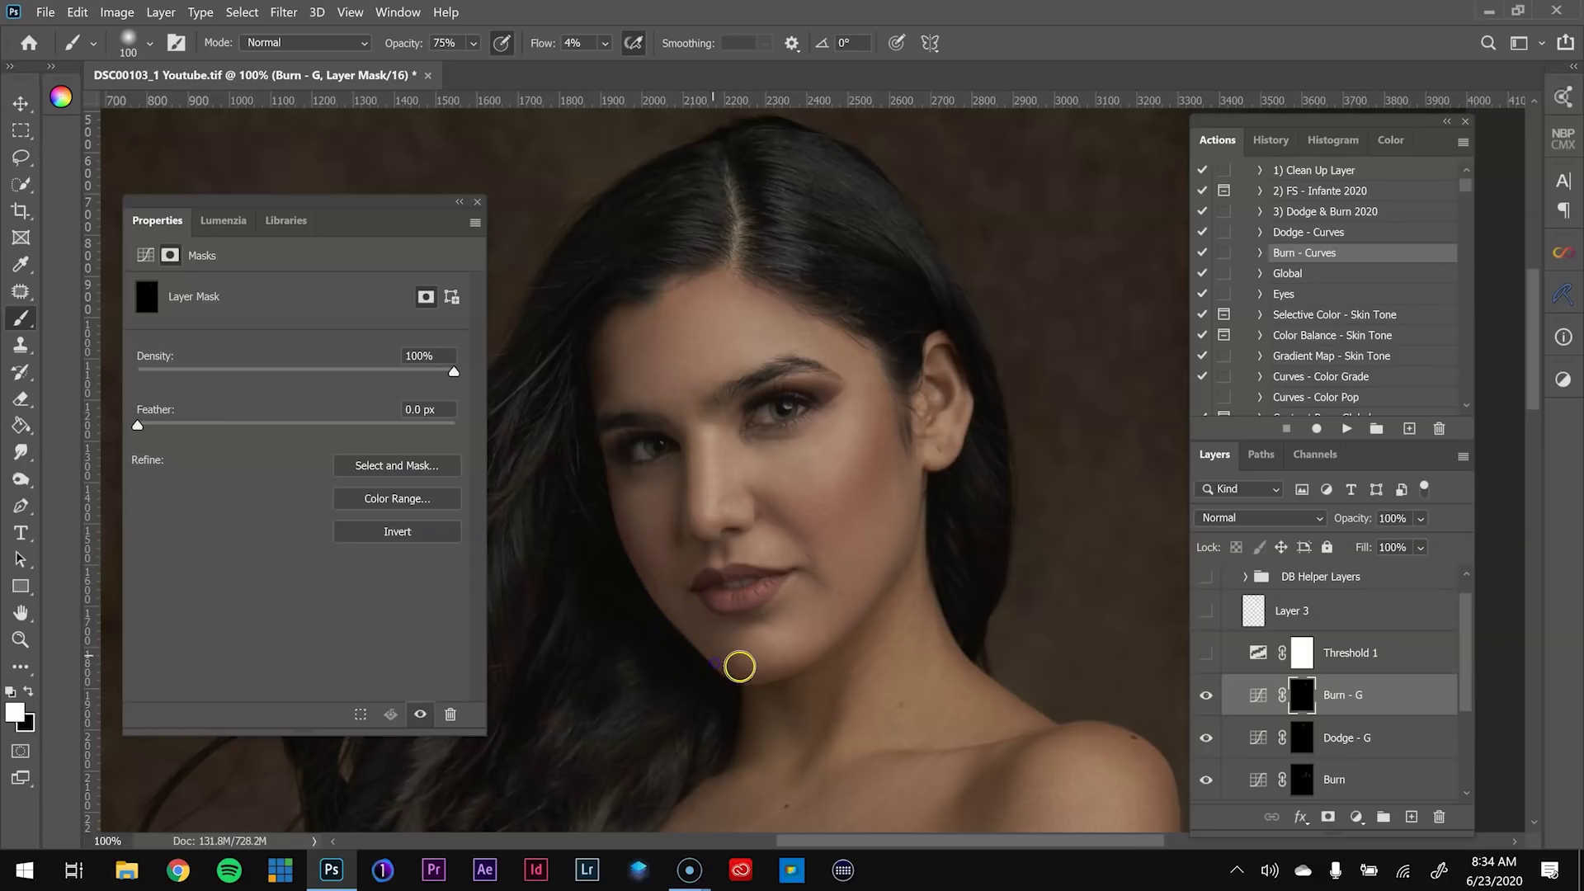
Burn the lit-side jawline, outer cheek, temple and forehead edges, adjusting the brush size to each area
key("bracketright")
key("bracketright")
mouse_move(905, 616)
left_mouse_down()
mouse_move(851, 641)
mouse_move(884, 599)
left_mouse_up()
left_click_drag(826, 660, 889, 601)
key("bracketleft")
mouse_move(925, 542)
left_mouse_down()
mouse_move(873, 633)
mouse_move(912, 581)
mouse_move(919, 524)
left_mouse_up()
key("bracketright")
mouse_move(901, 427)
left_mouse_down()
mouse_move(891, 418)
mouse_move(871, 529)
mouse_move(899, 491)
mouse_move(913, 513)
mouse_move(882, 374)
mouse_move(839, 348)
left_mouse_up()
mouse_move(658, 344)
left_mouse_down()
mouse_move(608, 389)
mouse_move(629, 371)
mouse_move(619, 343)
mouse_move(667, 347)
left_mouse_up()
key("bracketright")
key("bracketright")
key("bracketright")
key("bracketright")
key("bracketright")
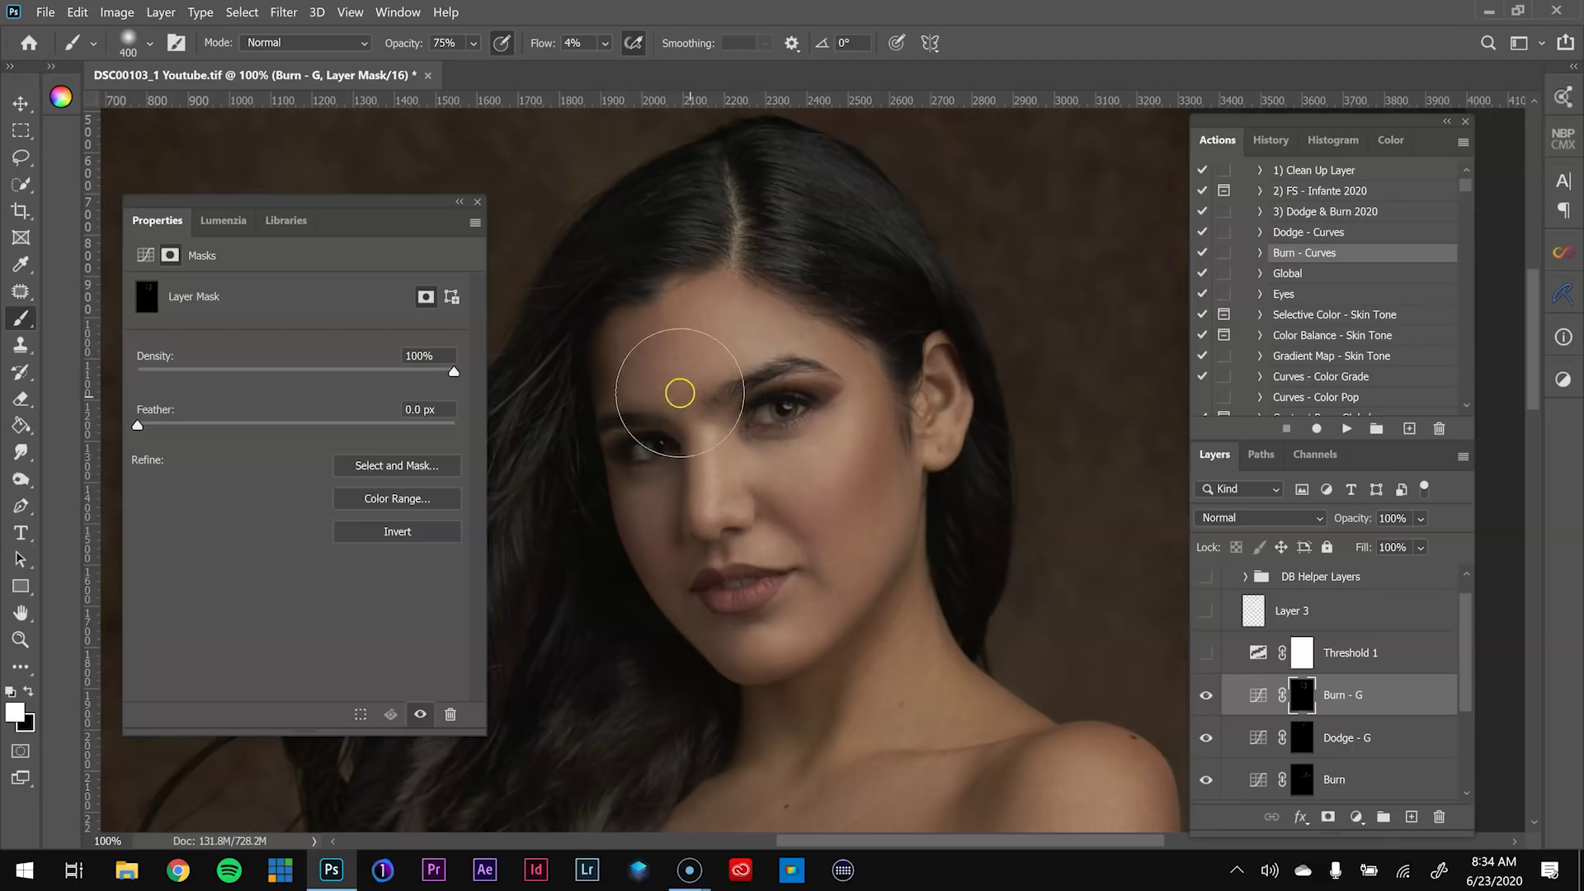
key("bracketright")
key("bracketright")
key("bracketright")
key("bracketright")
key("bracketright")
key("bracketright")
key("bracketright")
key("bracketright")
key("bracketright")
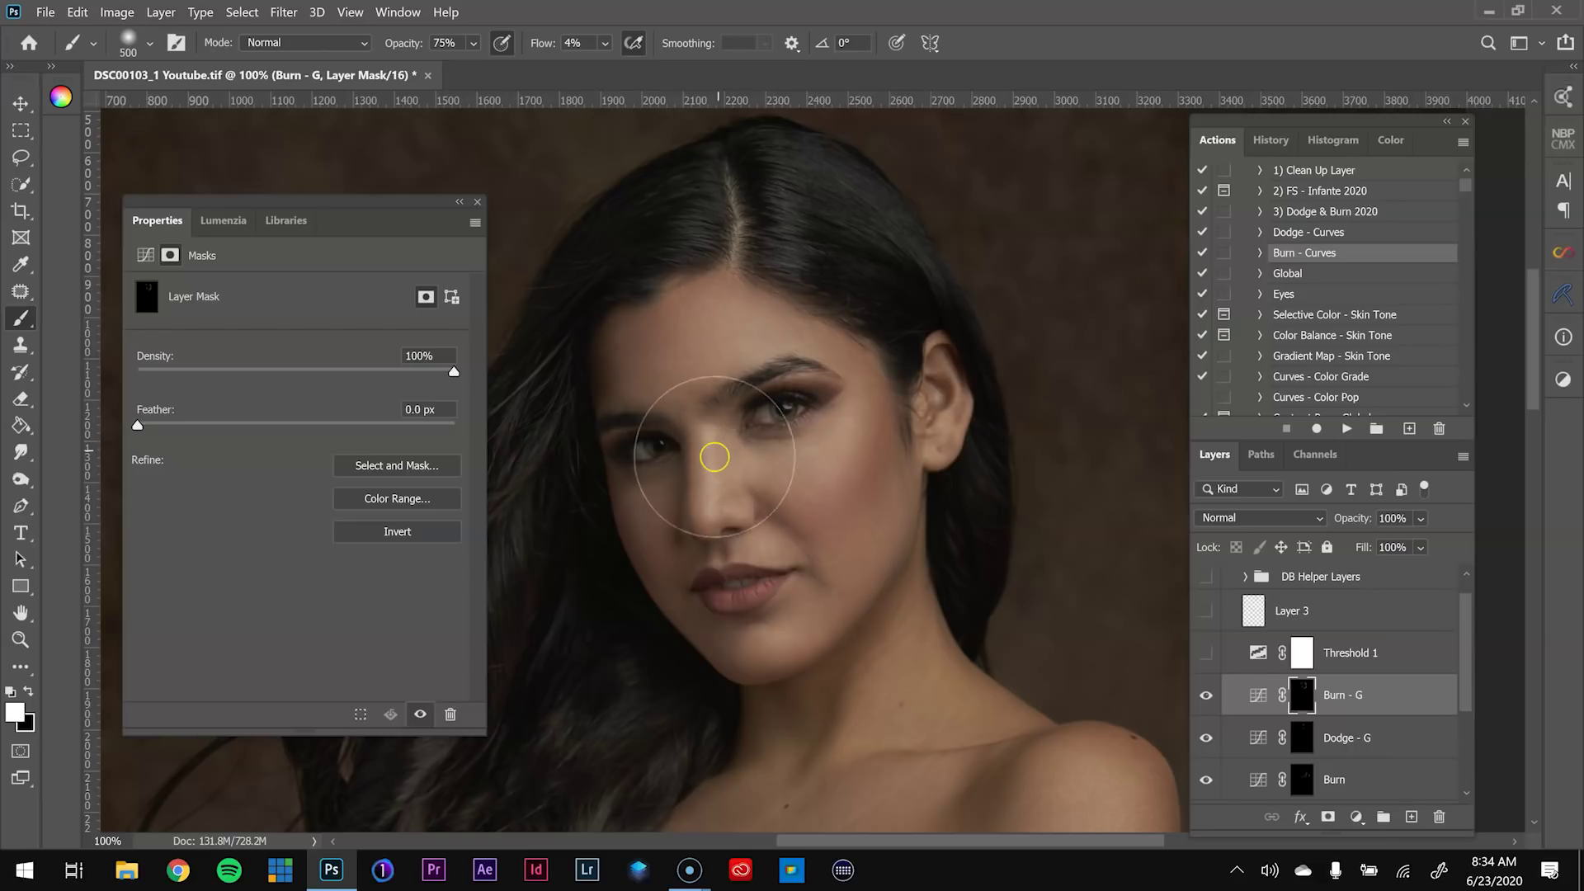
Reduce the brush to 60 px for burning the shadows beside the nose on Burn - G
key("bracketleft")
key("bracketleft")
key("bracketleft")
key("bracketleft")
key("bracketleft")
key("bracketleft")
key("bracketleft")
key("bracketleft")
key("bracketleft")
key("bracketleft")
key("bracketleft")
key("bracketleft")
key("bracketleft")
key("bracketleft")
key("bracketleft")
key("bracketleft")
key("bracketleft")
key("bracketleft")
key("bracketleft")
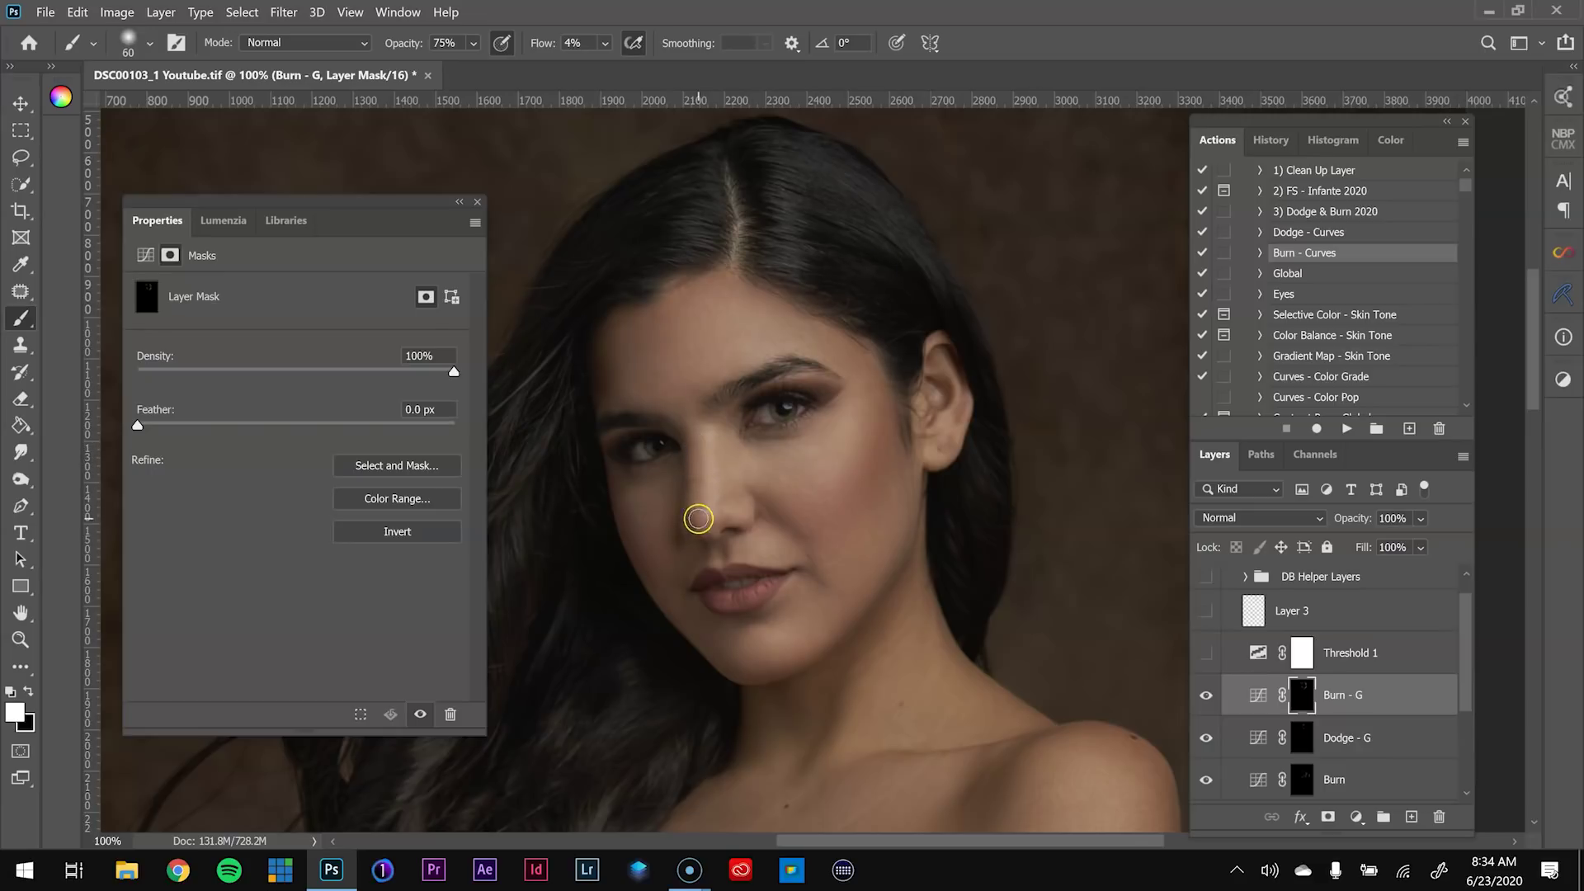
Group the Burn - G and Dodge - G layers and name the group Global
scroll(887, 279, "down", 3)
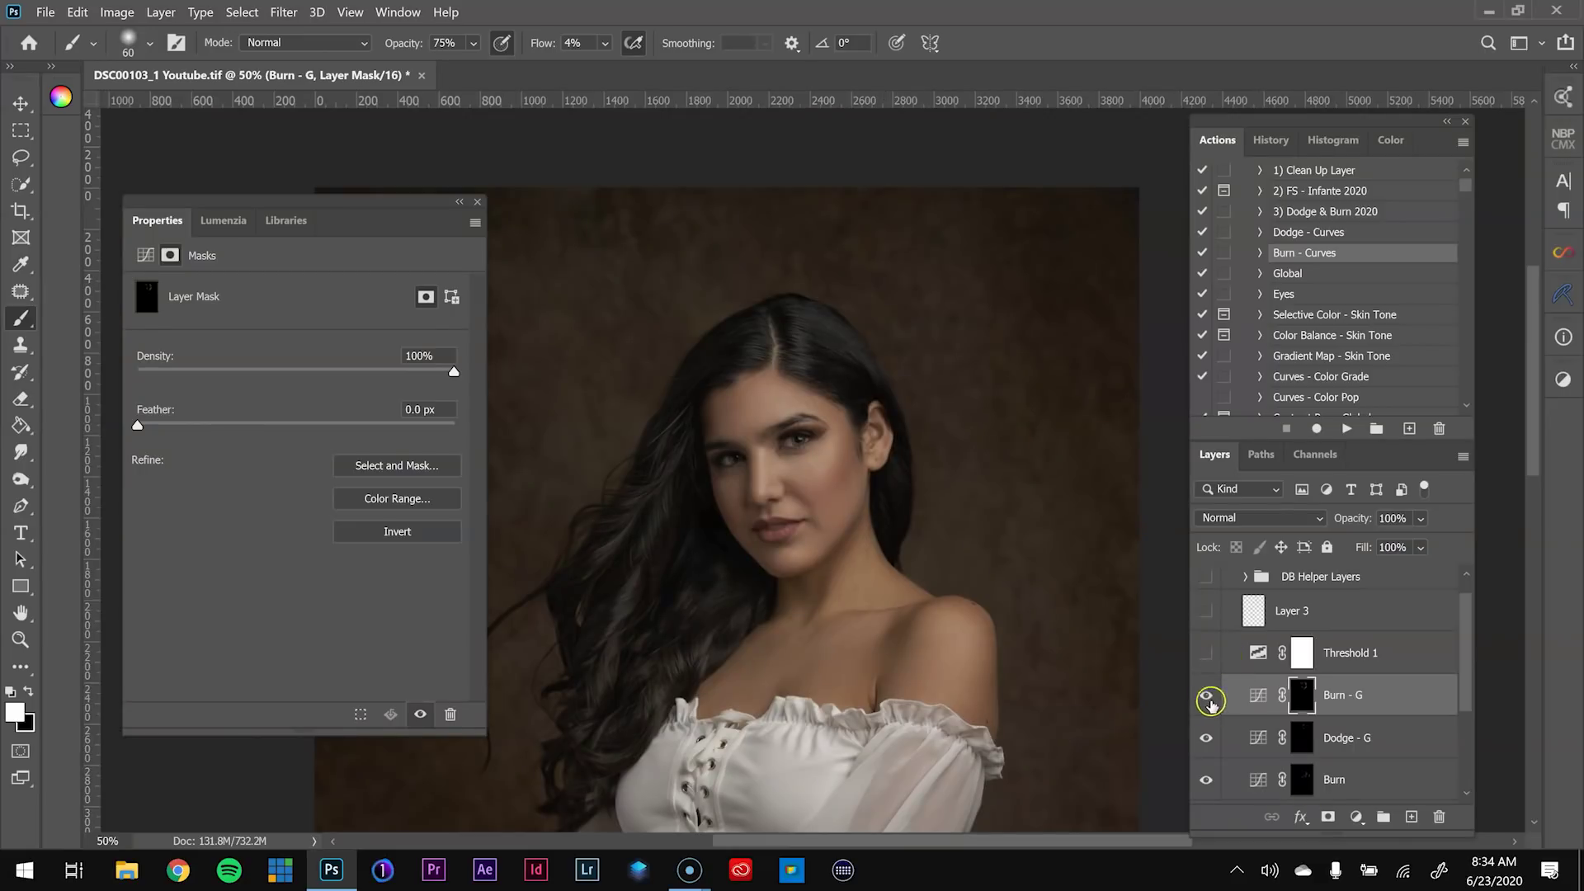
left_click(1363, 744, "shift")
key("ctrl+g")
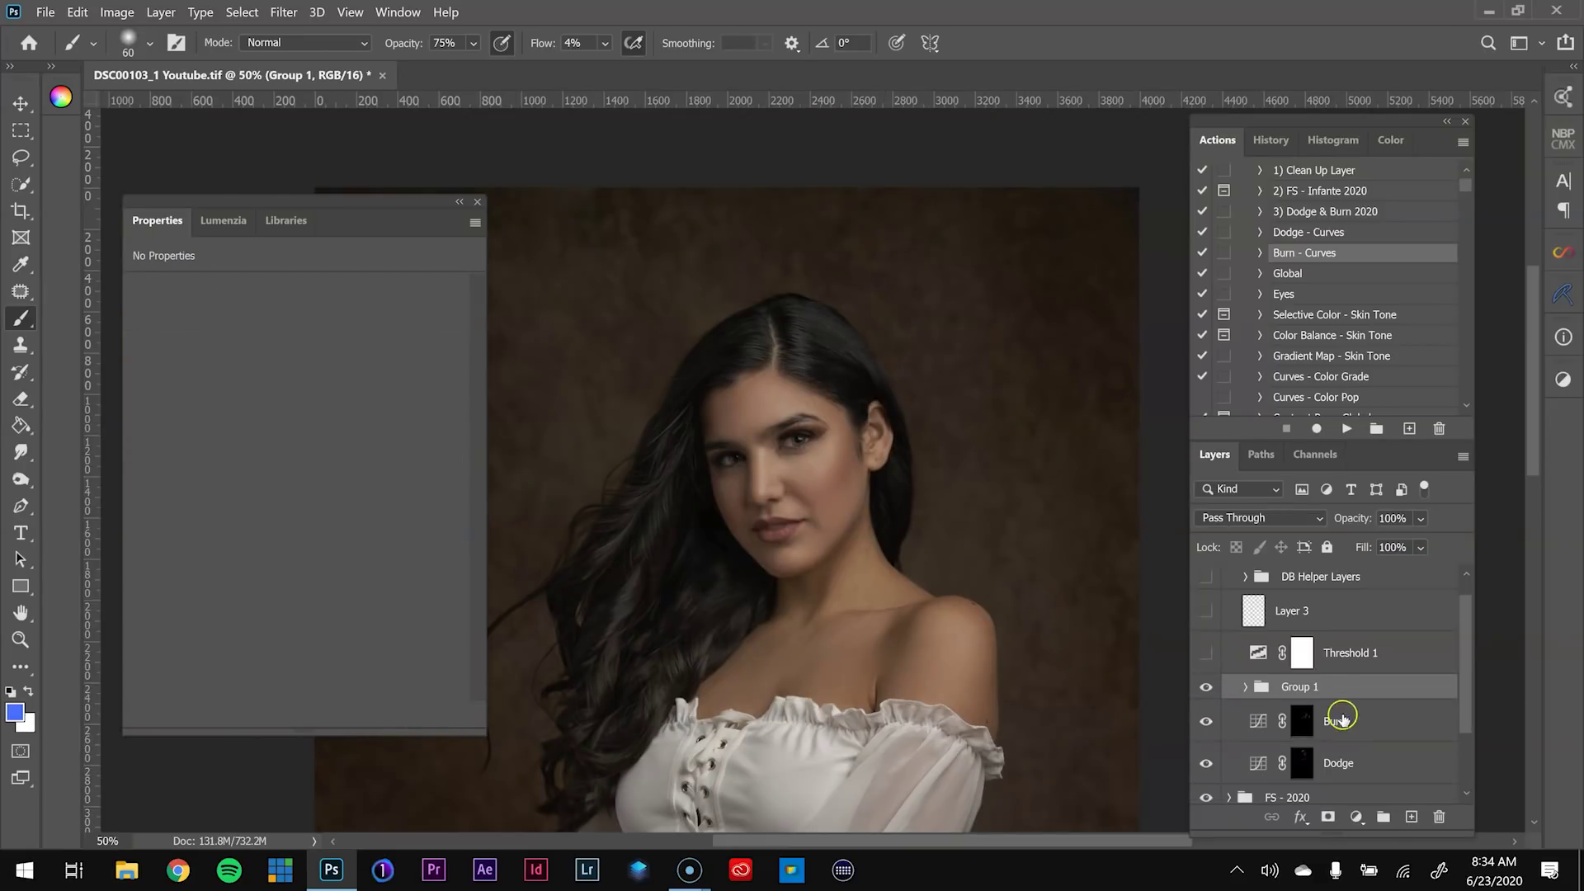
double_click(1298, 686)
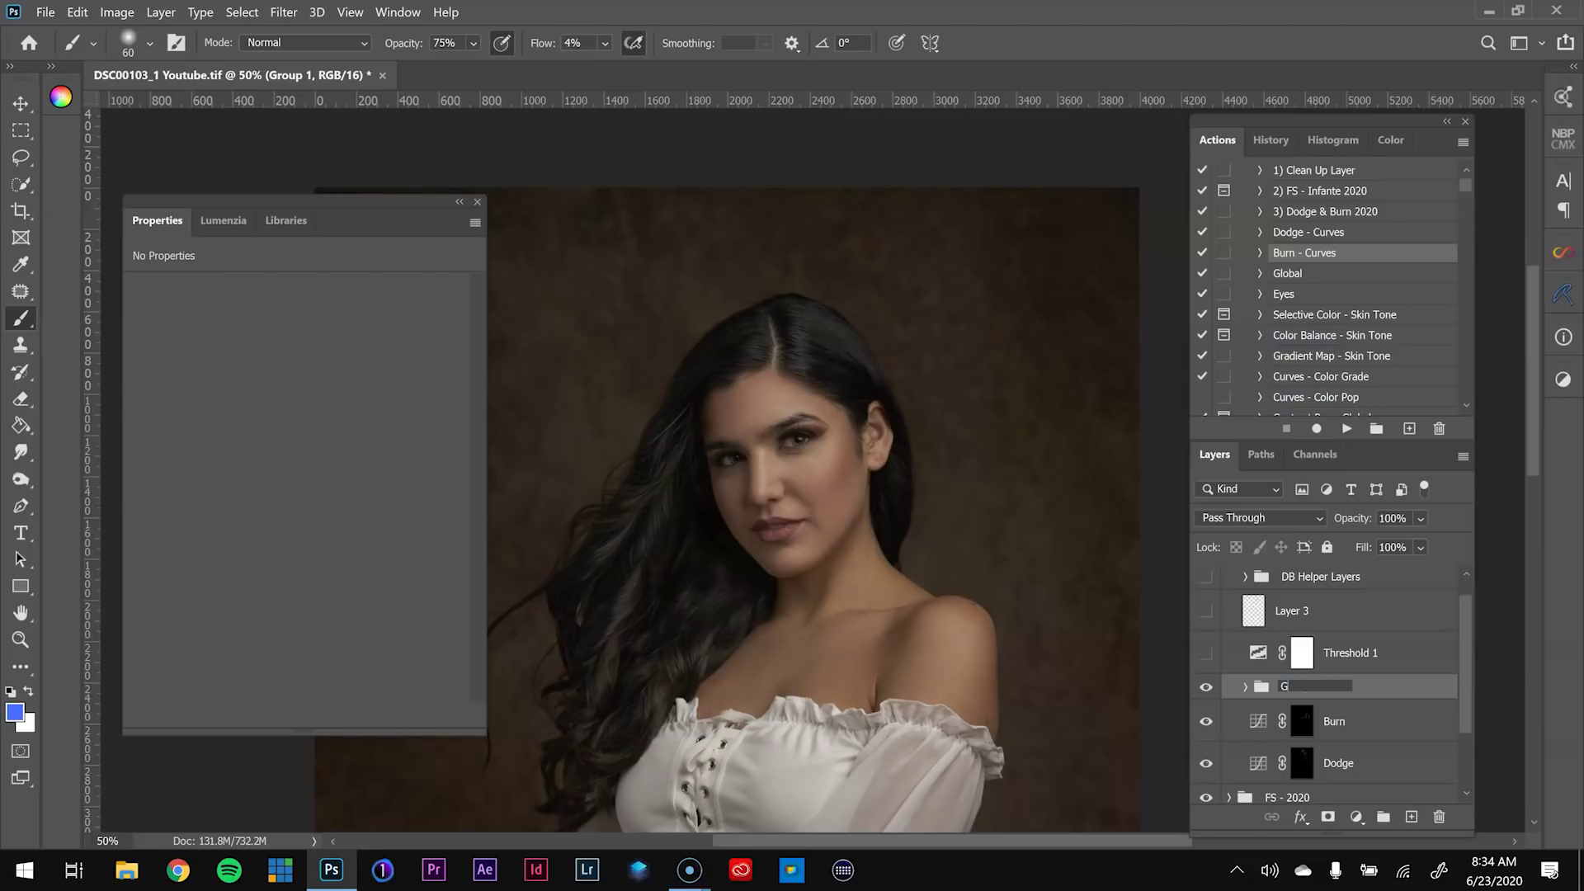
type("Global")
key("Return")
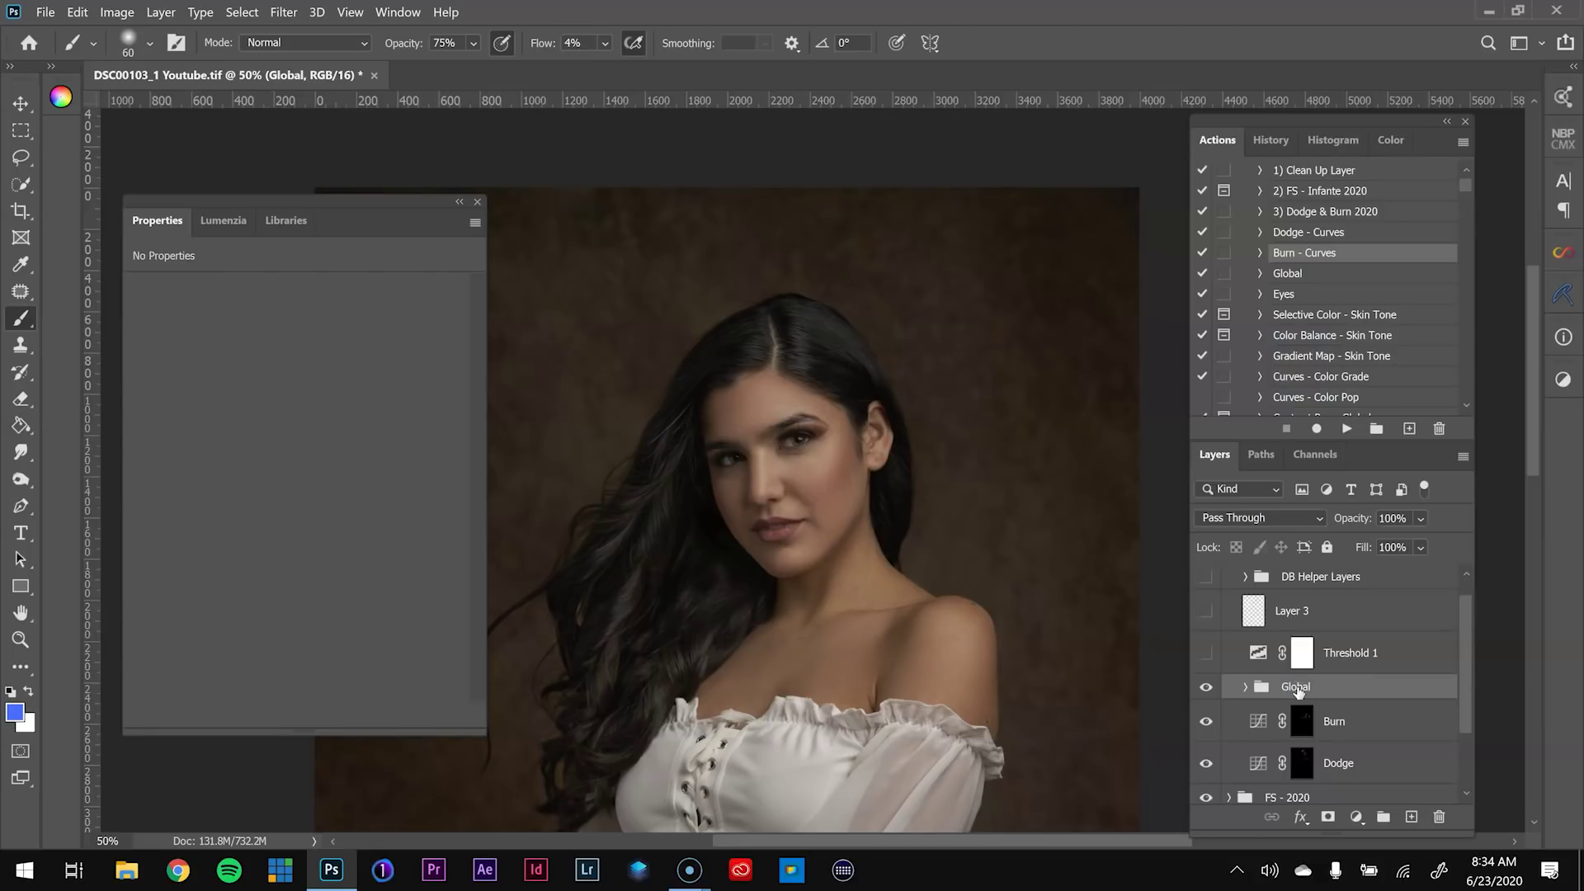
Compare the portrait with the Global group hidden and shown
left_click(1206, 693)
left_click(1206, 693)
left_click(1205, 693)
left_click(1206, 693)
left_click(1200, 691)
left_click(1195, 688)
Expand the Global group, target the Dodge - G mask, zoom to 100% on the hair and change the brush flow
left_click(1247, 688)
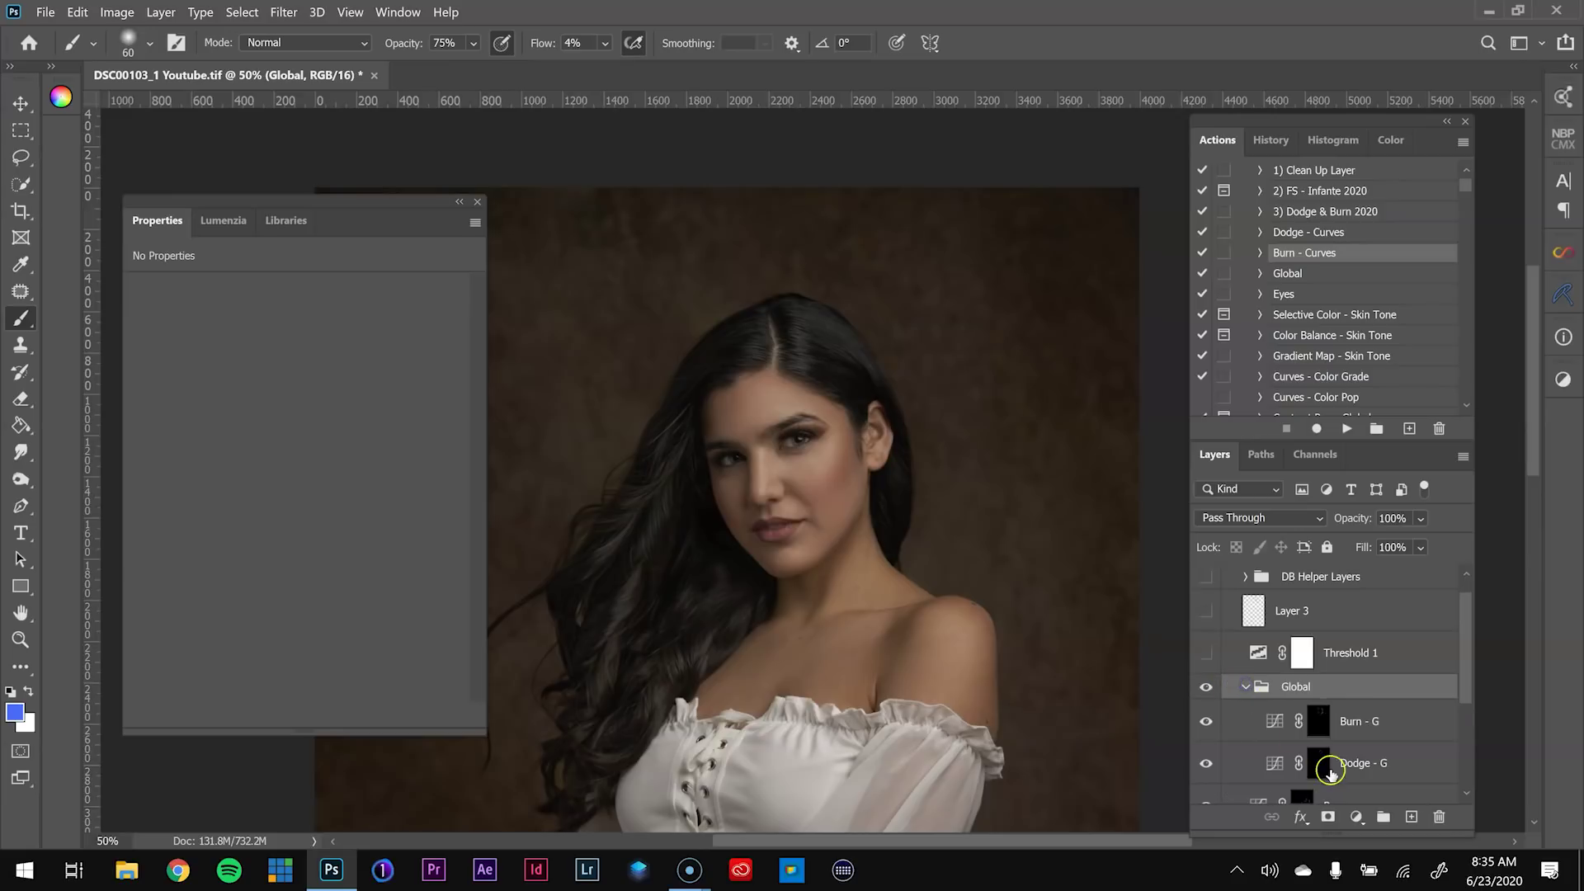
left_click(1317, 760)
key("ctrl+space")
left_click(785, 331)
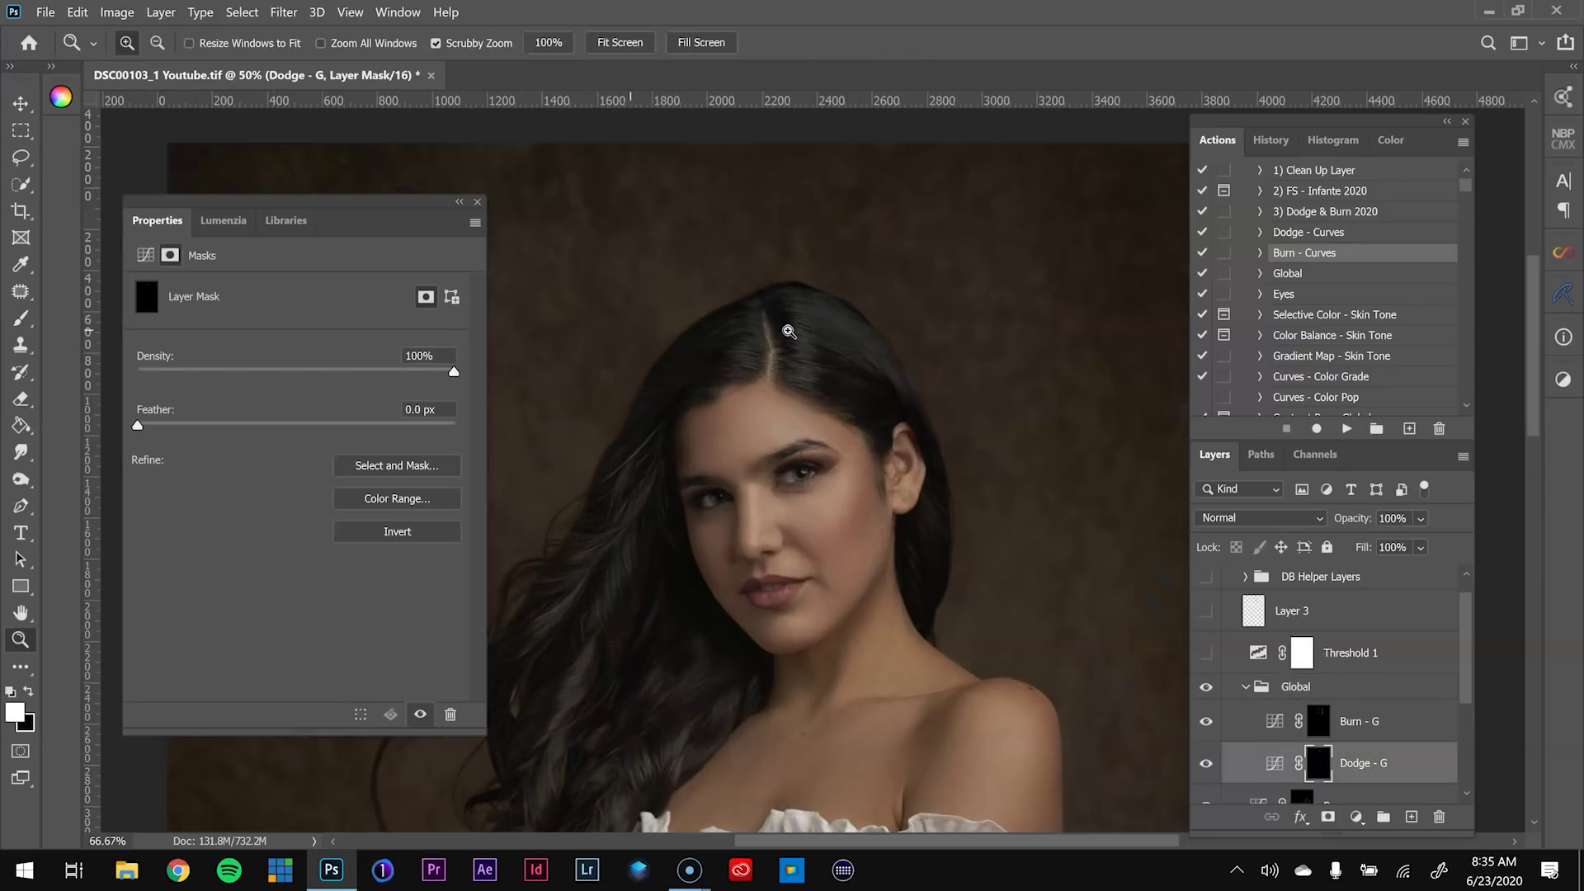
left_click(796, 360)
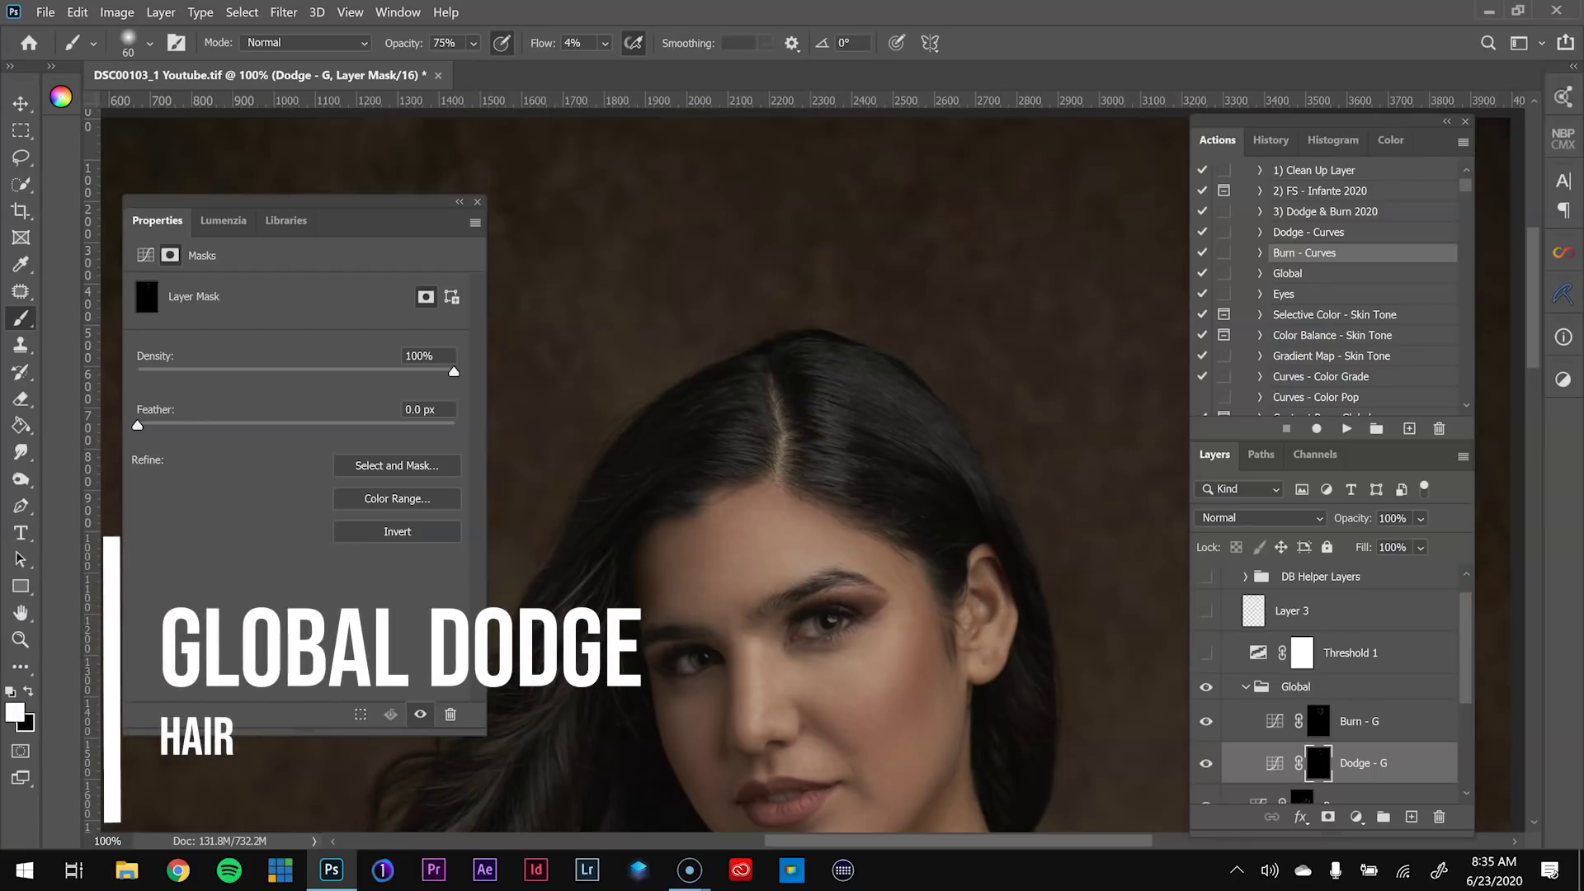
left_click(587, 41)
type("1")
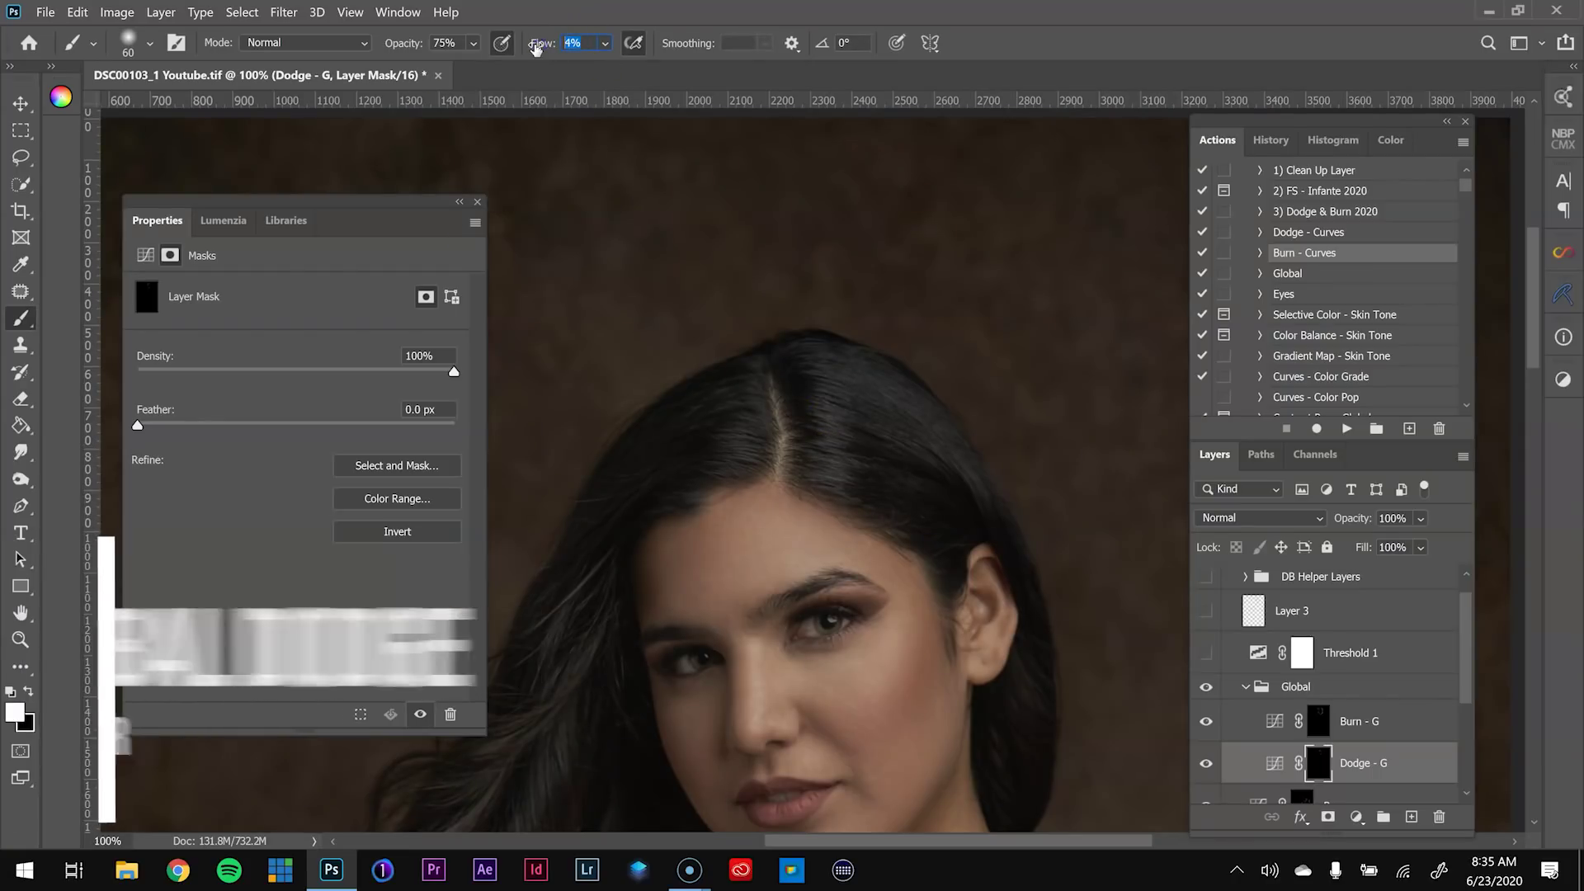
Set the brush flow to 10% and dodge the hair highlights across the crown on the Dodge - G mask
key("Return")
key("bracketright")
key("bracketright")
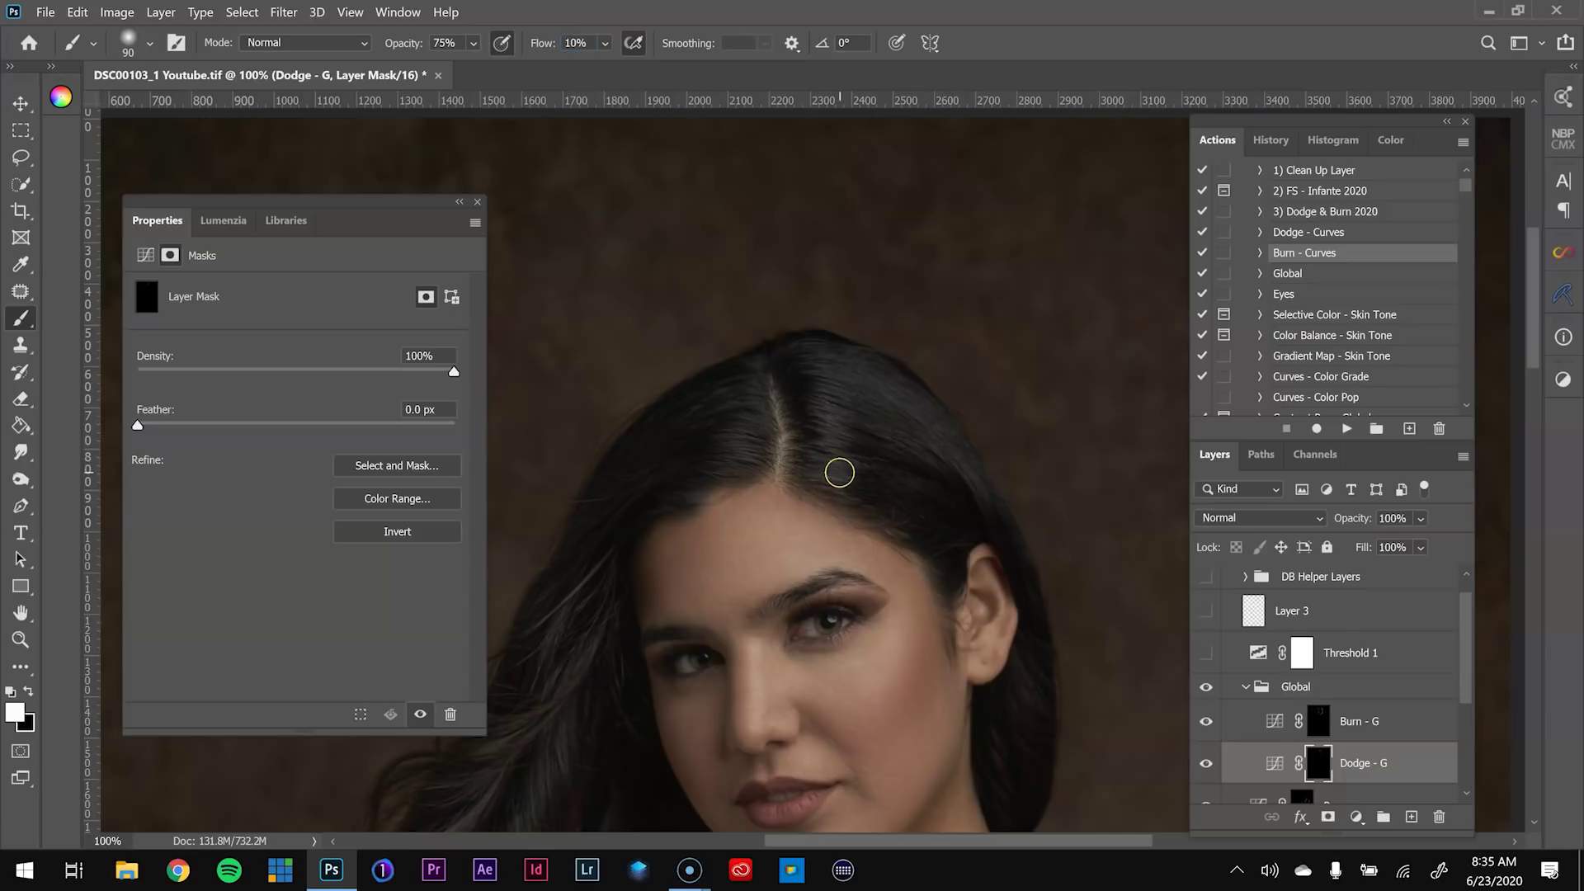
key("bracketright")
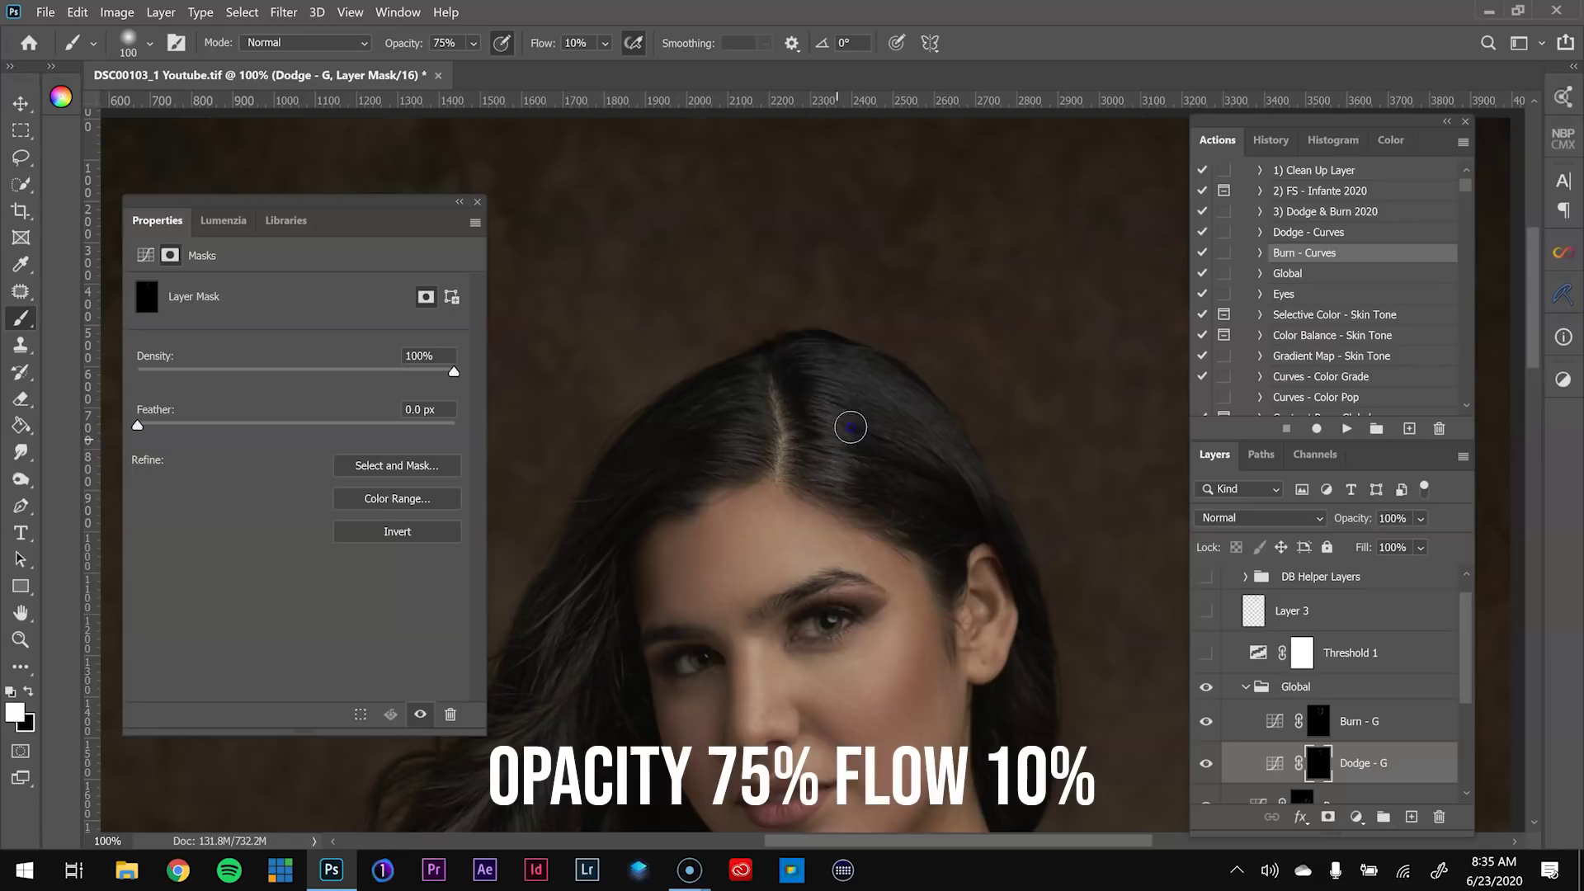
mouse_move(846, 381)
left_mouse_down()
mouse_move(808, 358)
mouse_move(828, 484)
mouse_move(831, 403)
mouse_move(949, 462)
left_mouse_up()
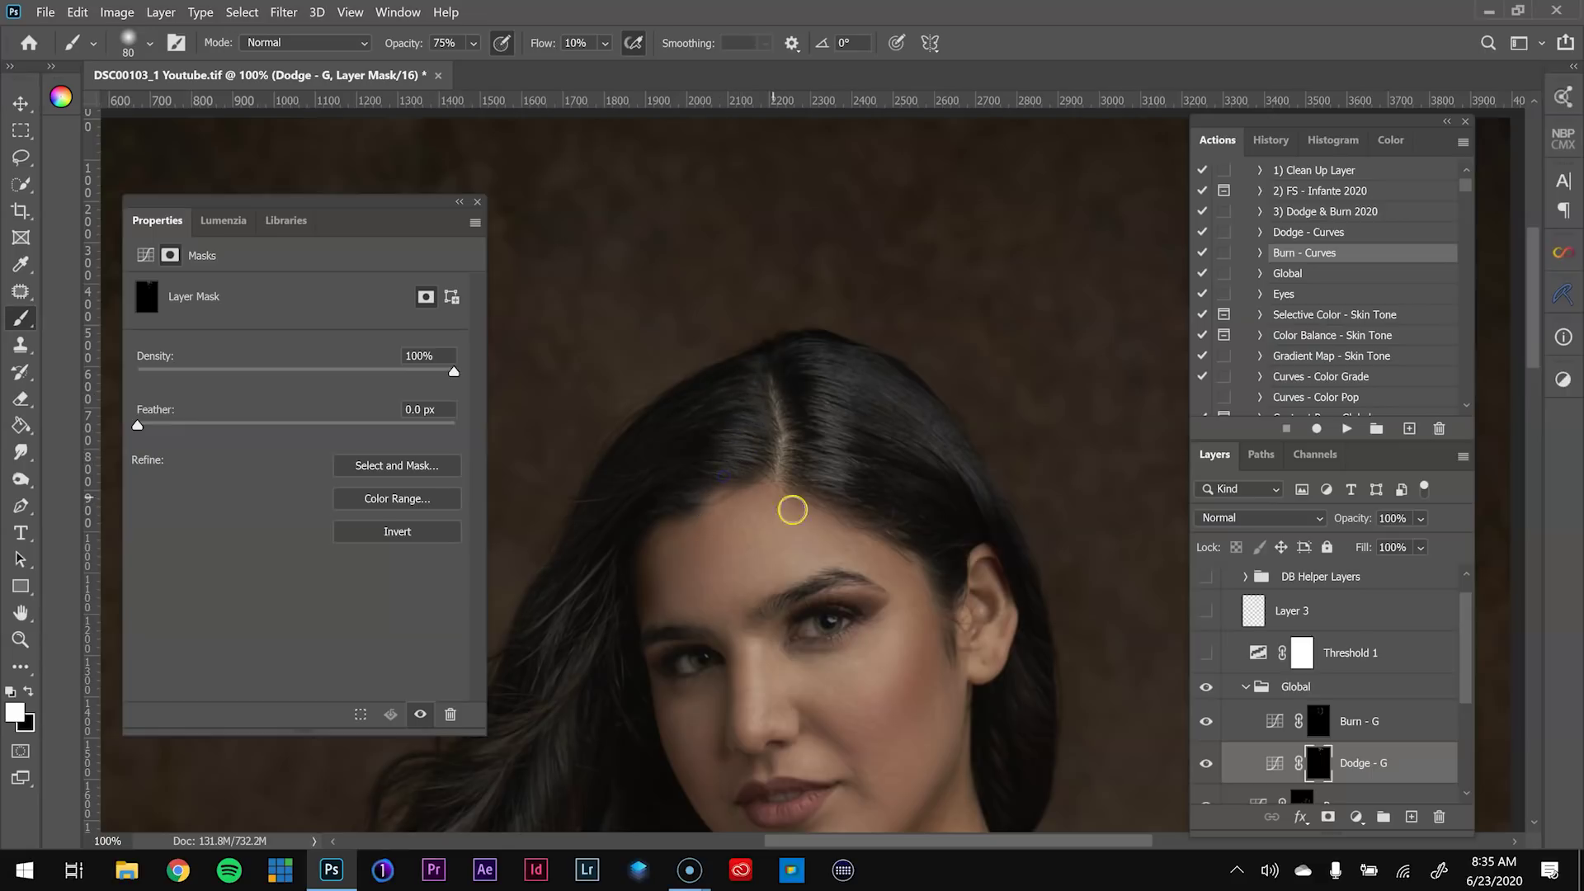
left_click_drag(716, 594, 913, 431)
key("[")
mouse_move(681, 579)
left_mouse_down()
mouse_move(784, 477)
mouse_move(761, 459)
mouse_move(792, 400)
left_mouse_up()
Dodge the highlights along the long wavy hair falling past the face and shoulder on the Dodge - G mask
key("bracketright")
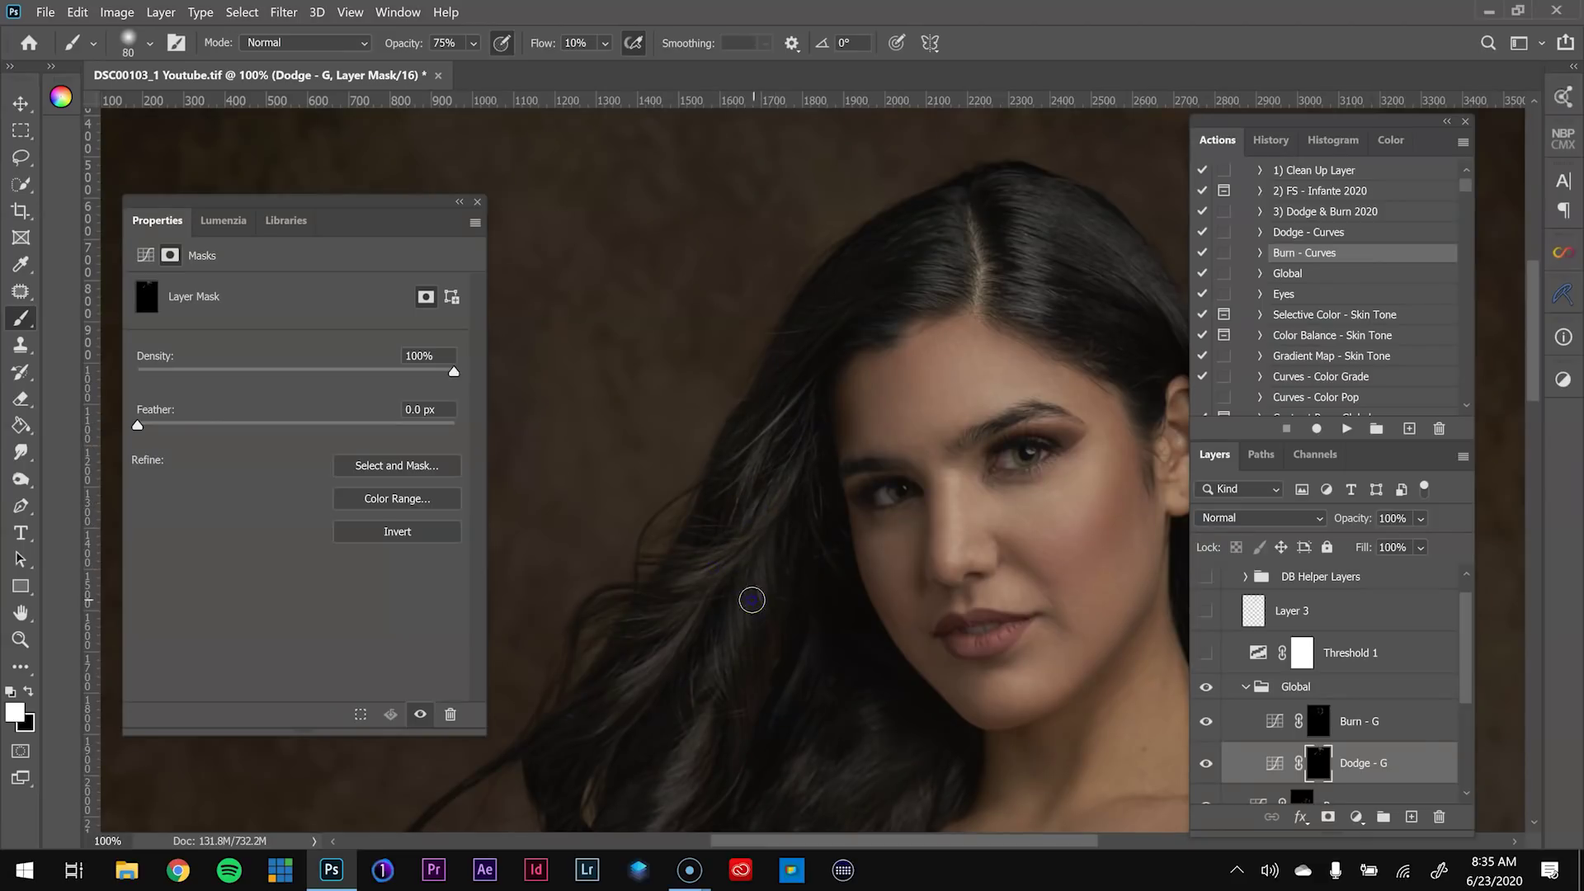
left_click_drag(783, 578, 747, 439)
left_click_drag(672, 616, 768, 423)
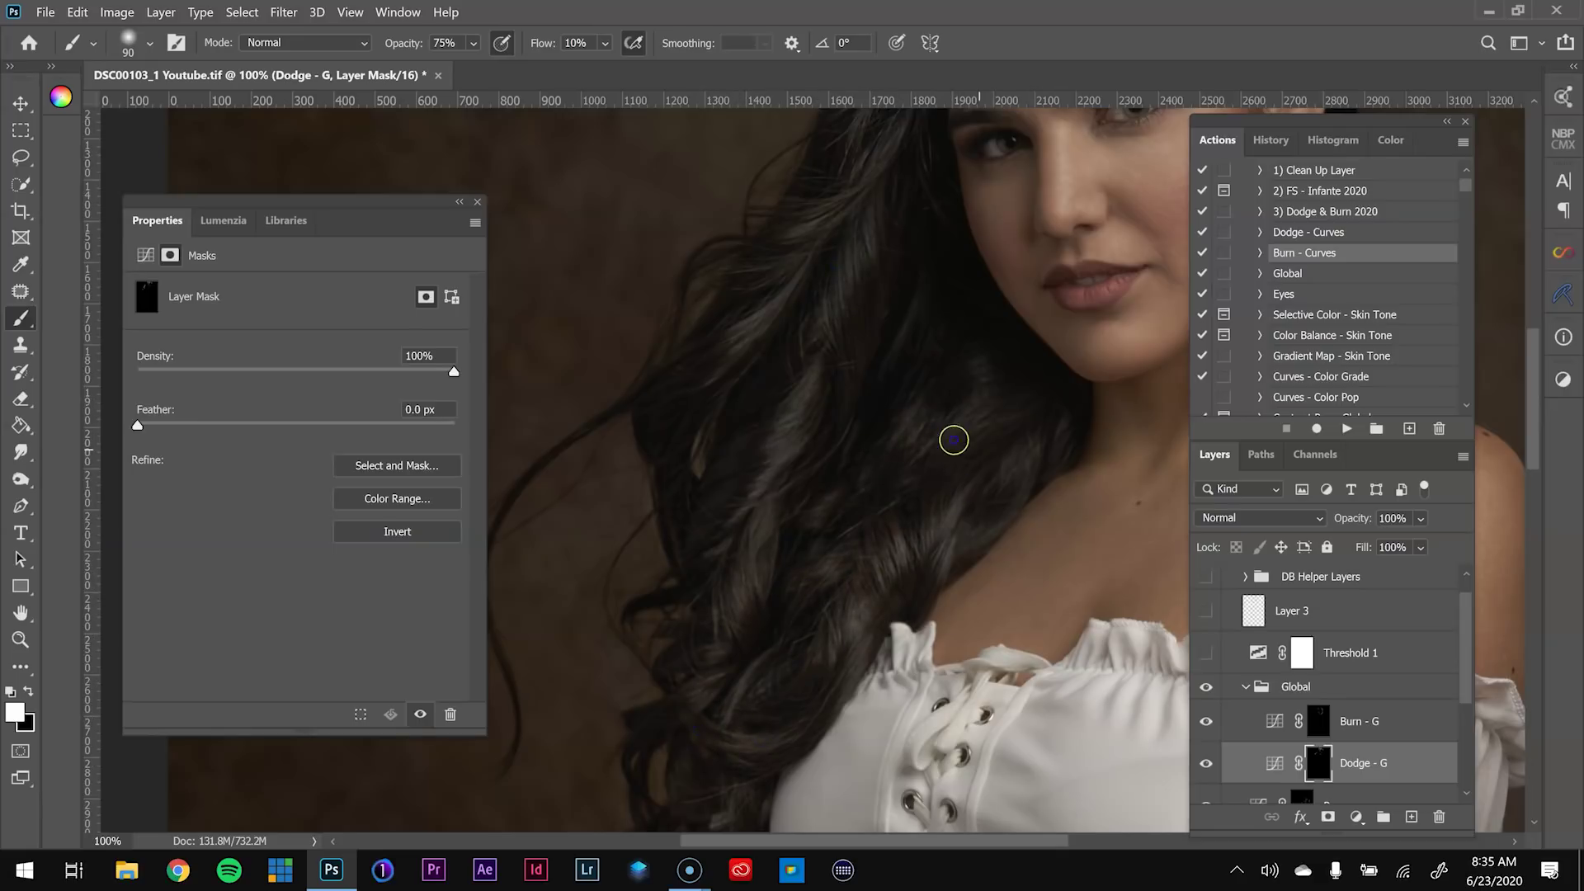
left_click_drag(932, 546, 1015, 228)
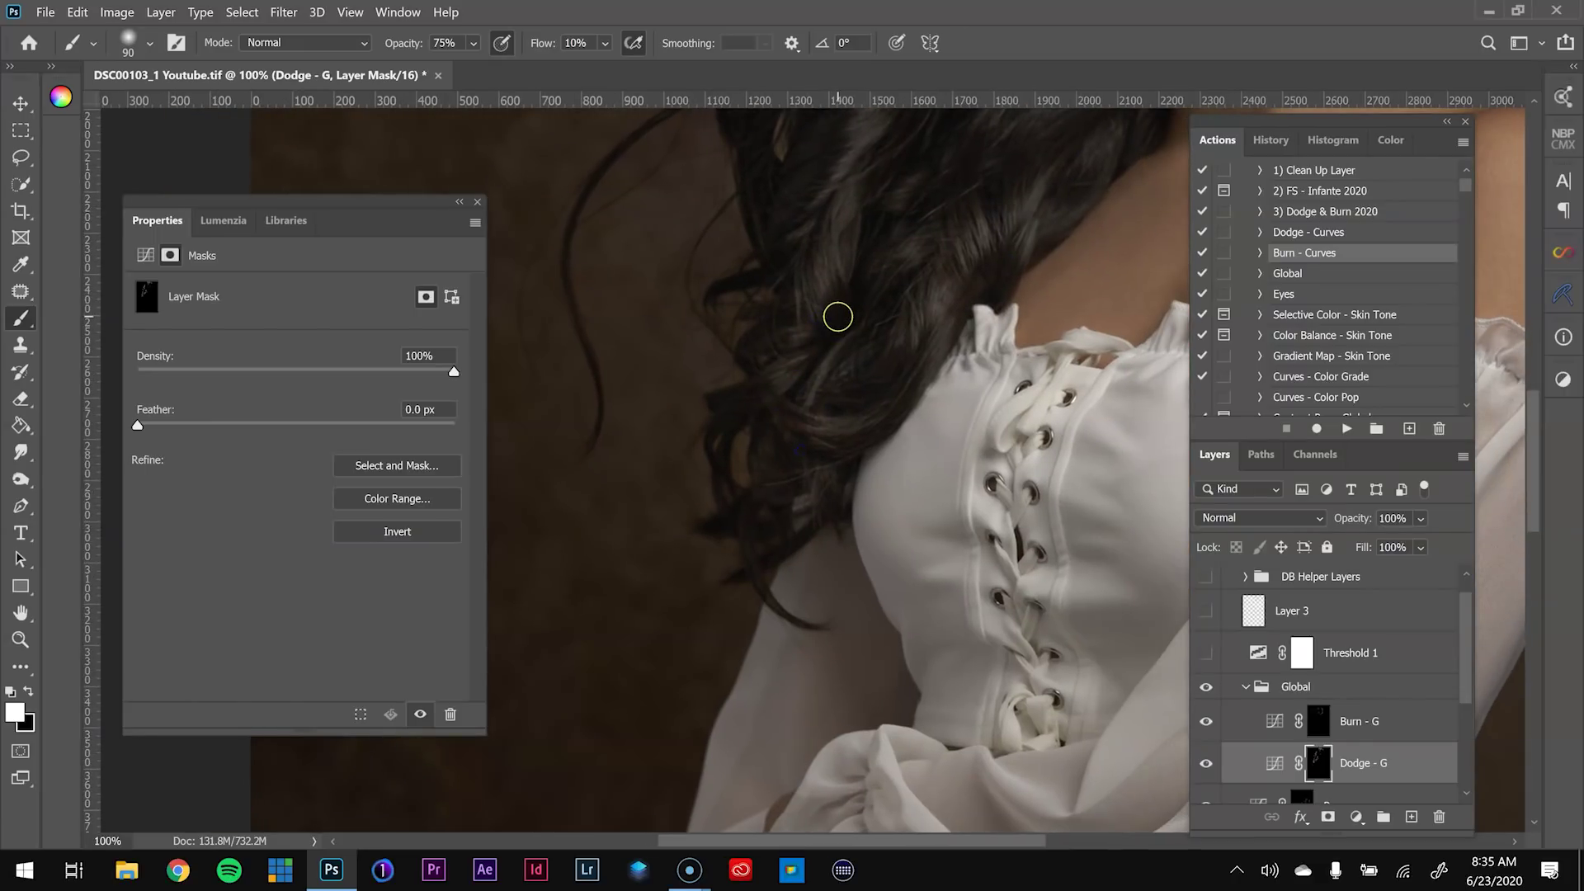
scroll(838, 316, "down", 3)
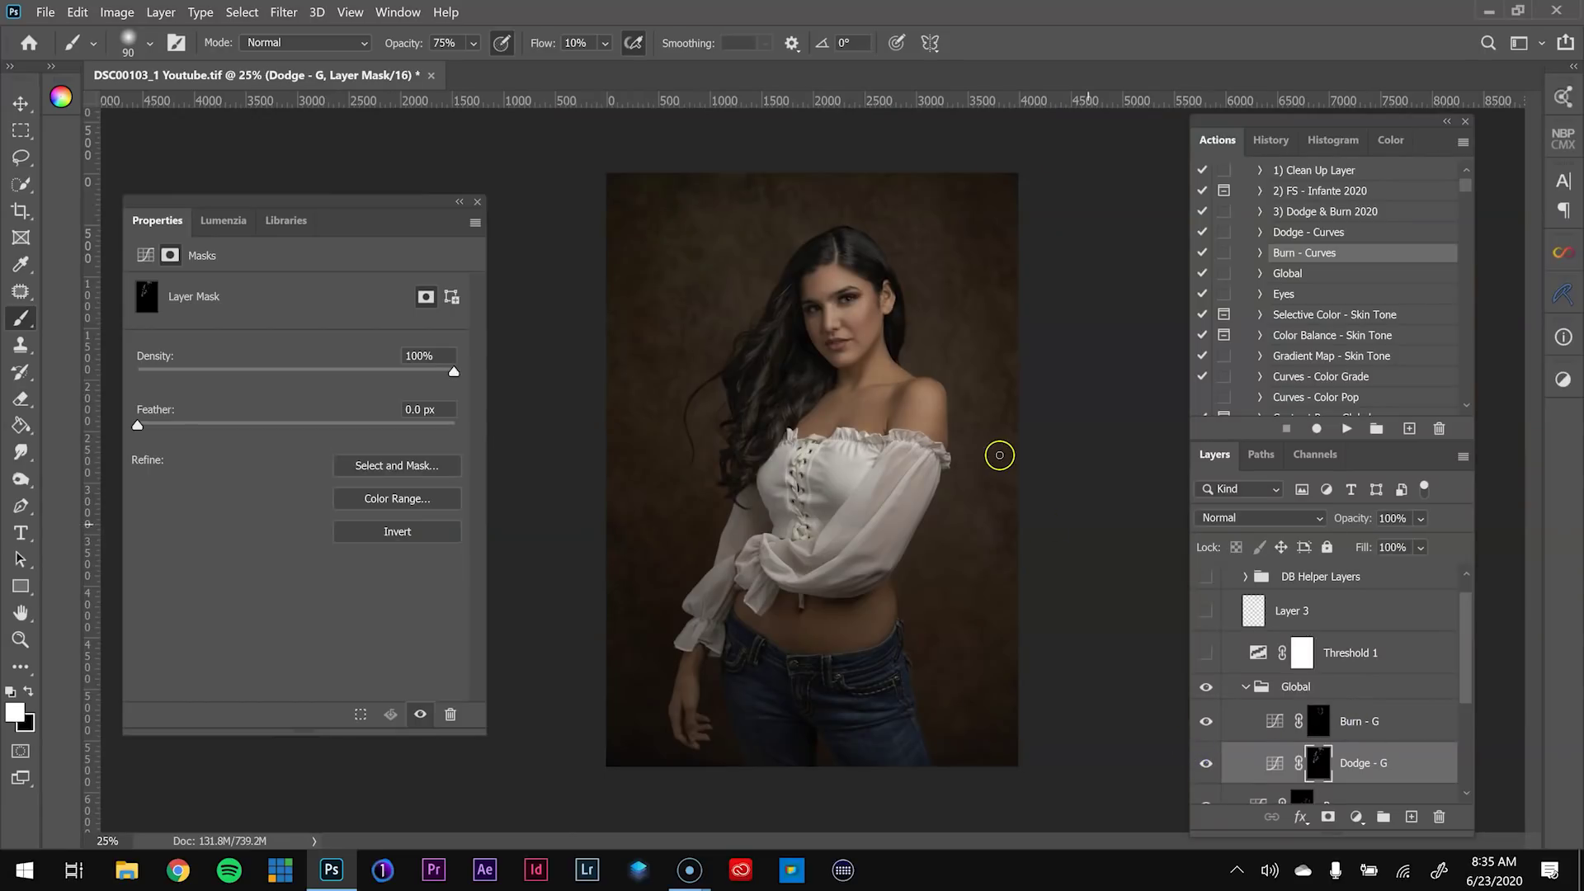
Burn the shadows around the collarbone and shoulder on the Burn - G mask, adjusting the brush size as needed
key("z")
left_click(873, 335)
left_click(873, 335)
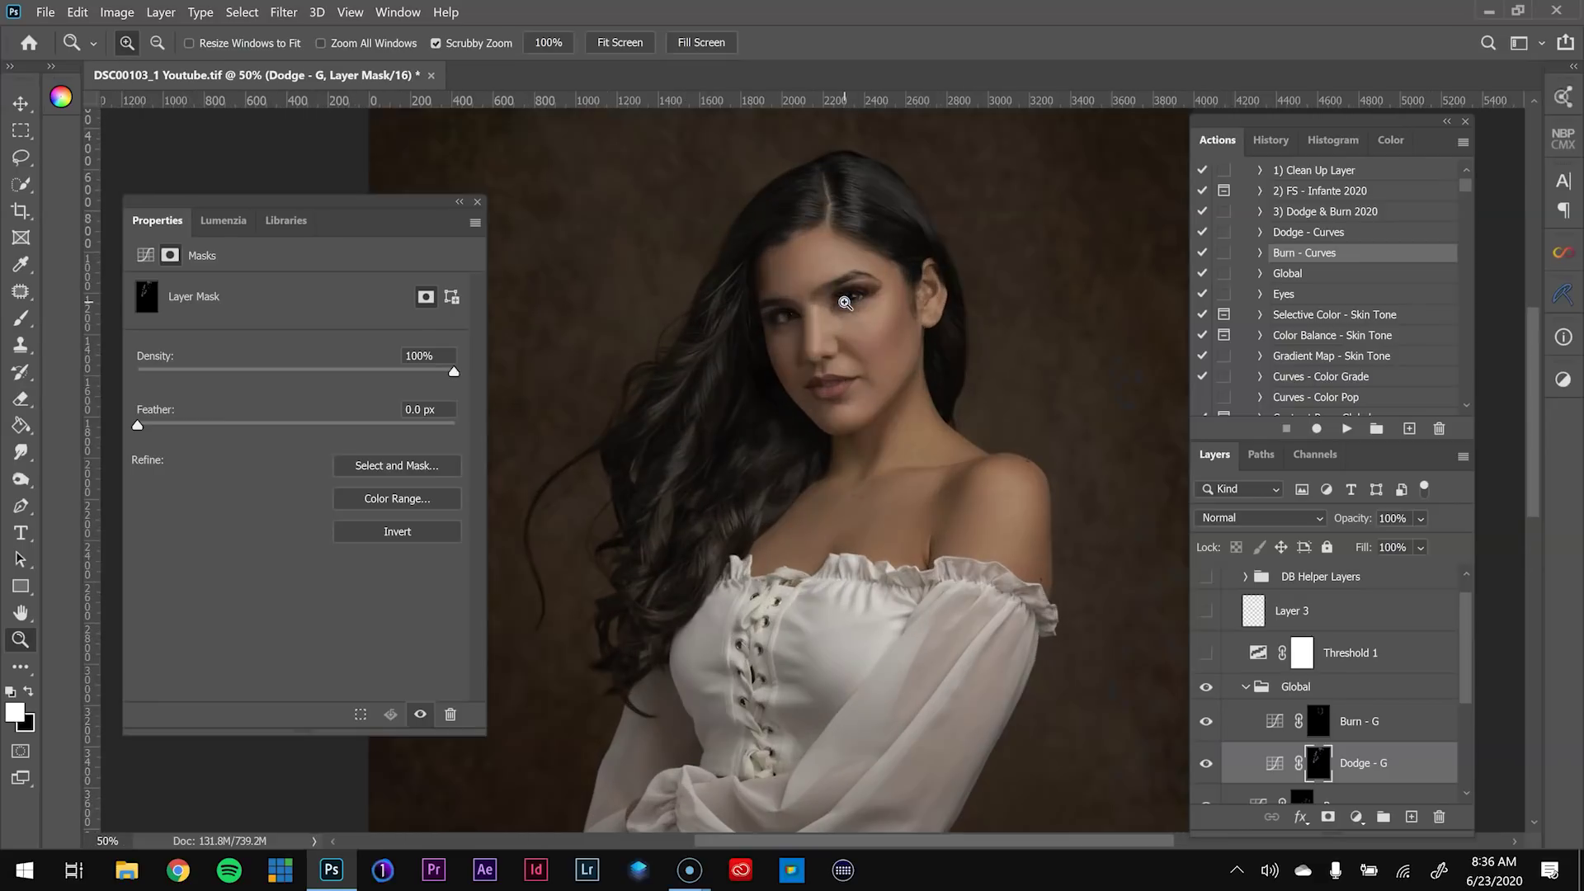
left_click(872, 335)
left_click(1317, 723)
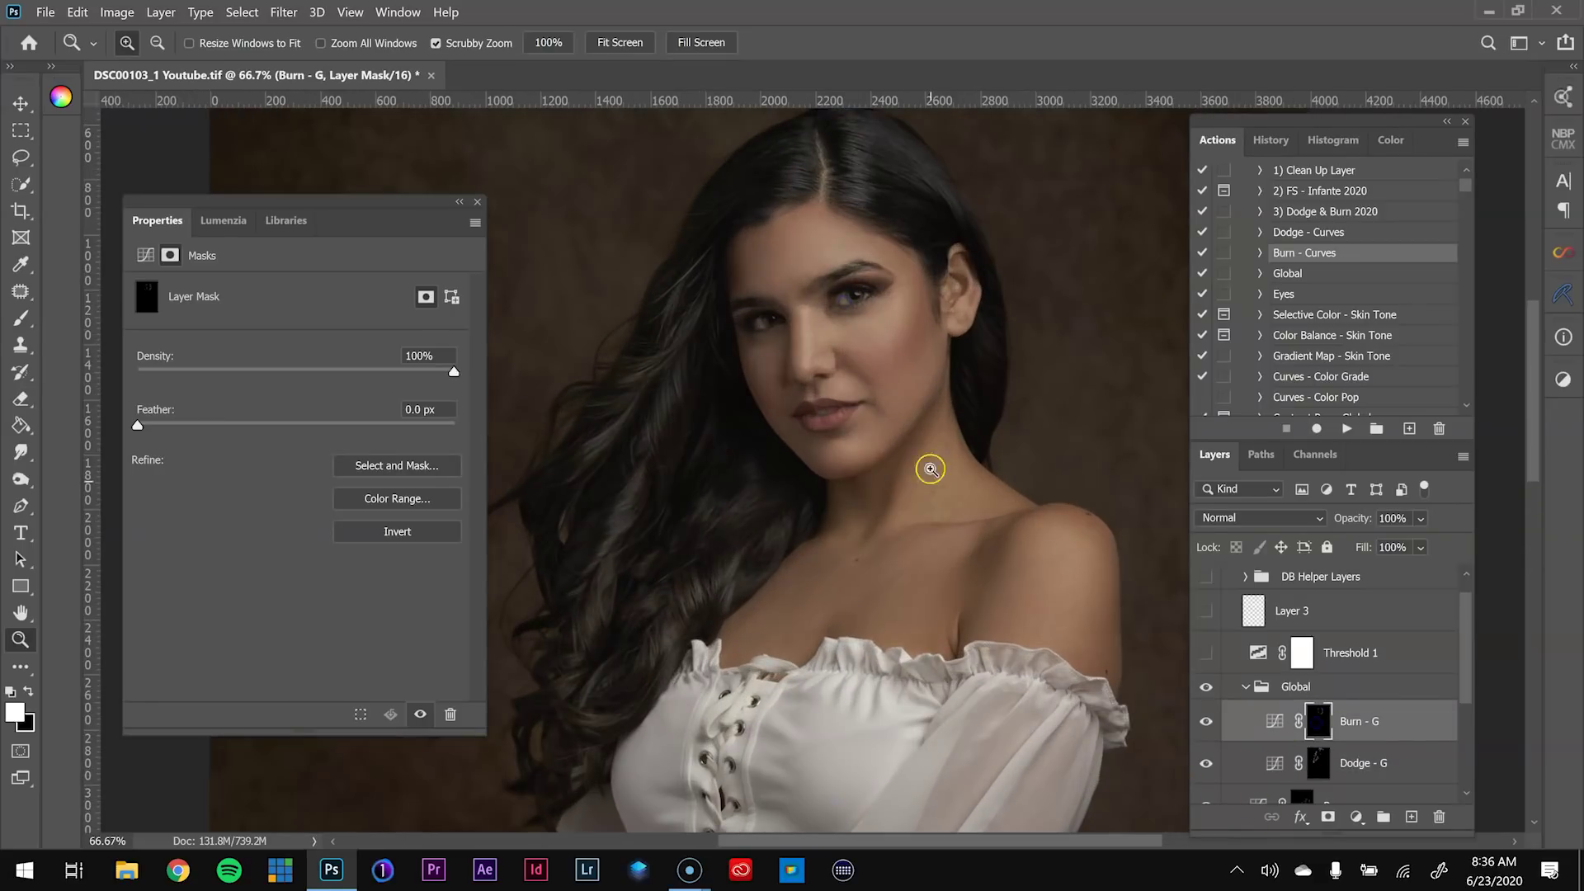
left_click(900, 504)
key("b")
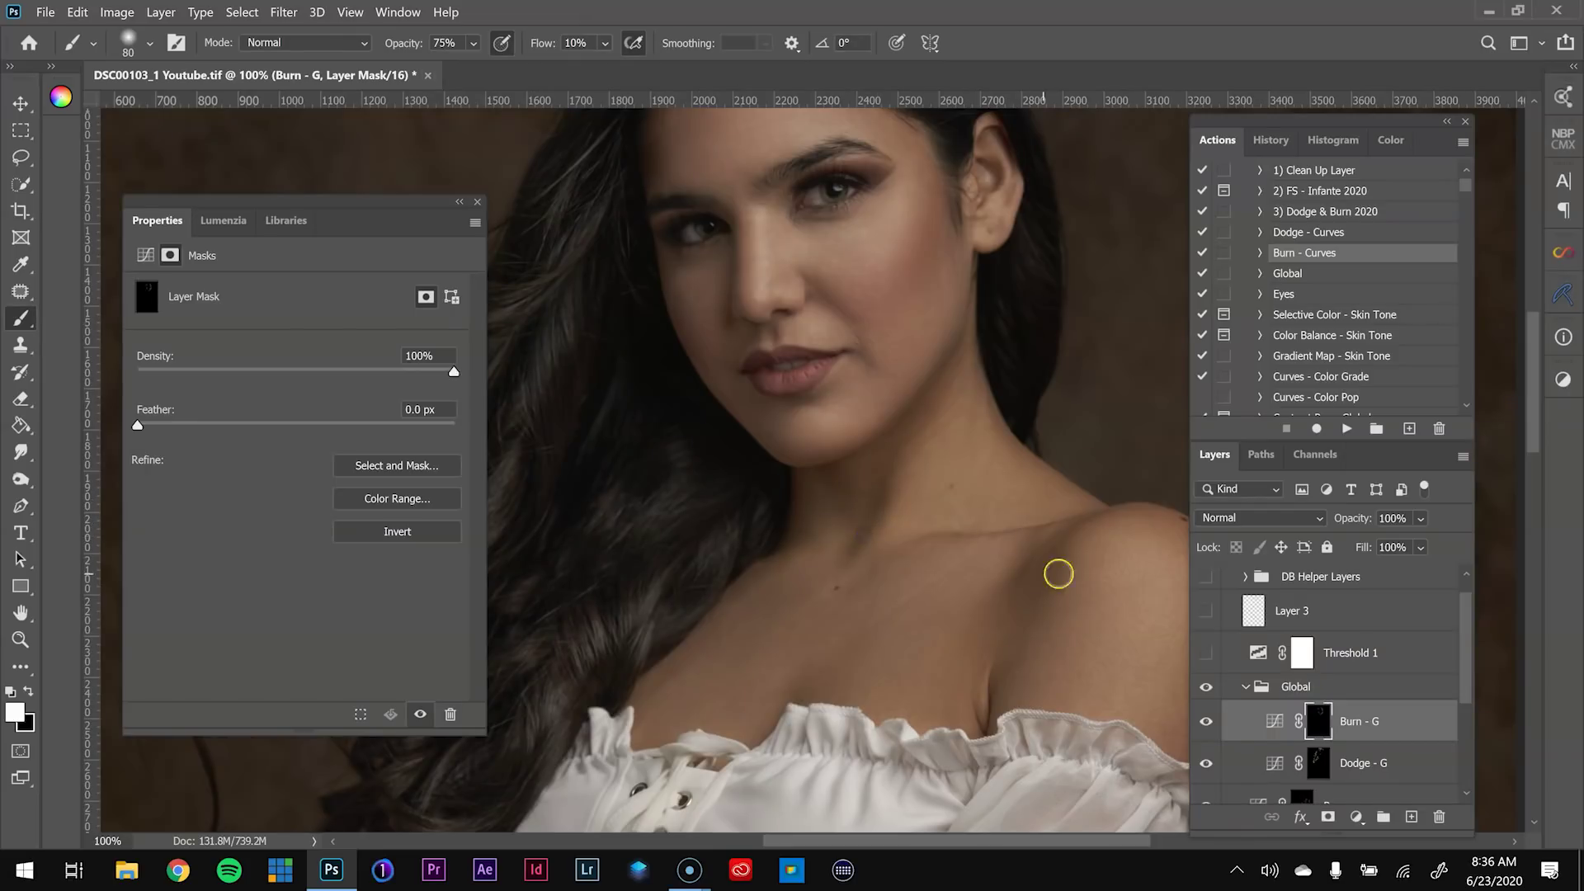
key("bracketleft")
left_click(954, 532)
left_click_drag(958, 537, 1068, 534)
key("bracketright")
key("bracketright")
key("bracketright")
key("bracketleft")
key("bracketleft")
key("ctrl+minus")
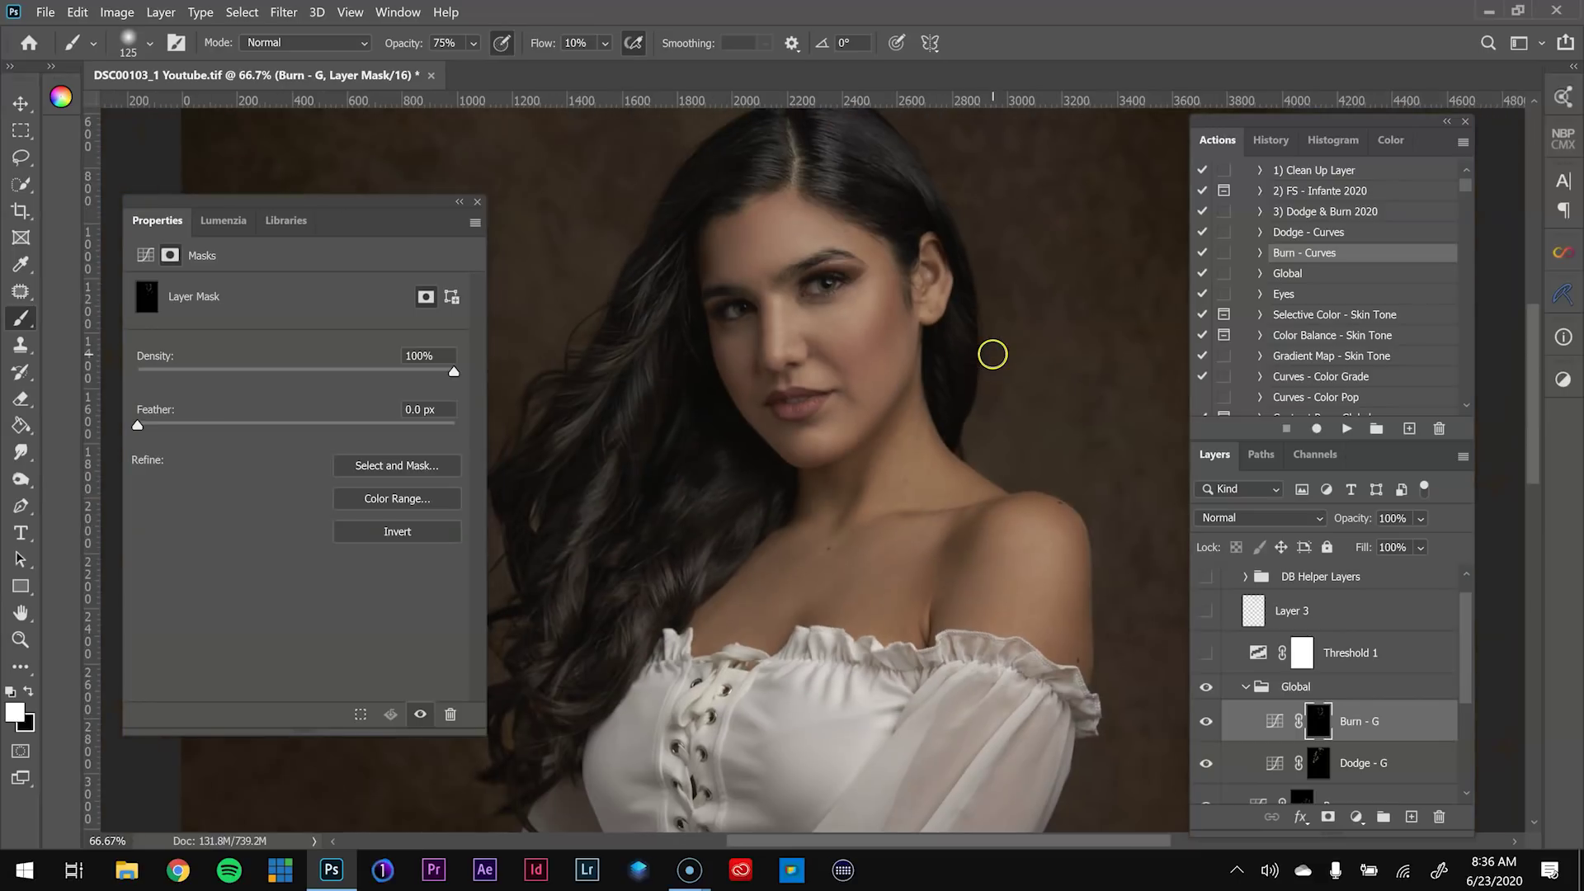
key("ctrl+minus")
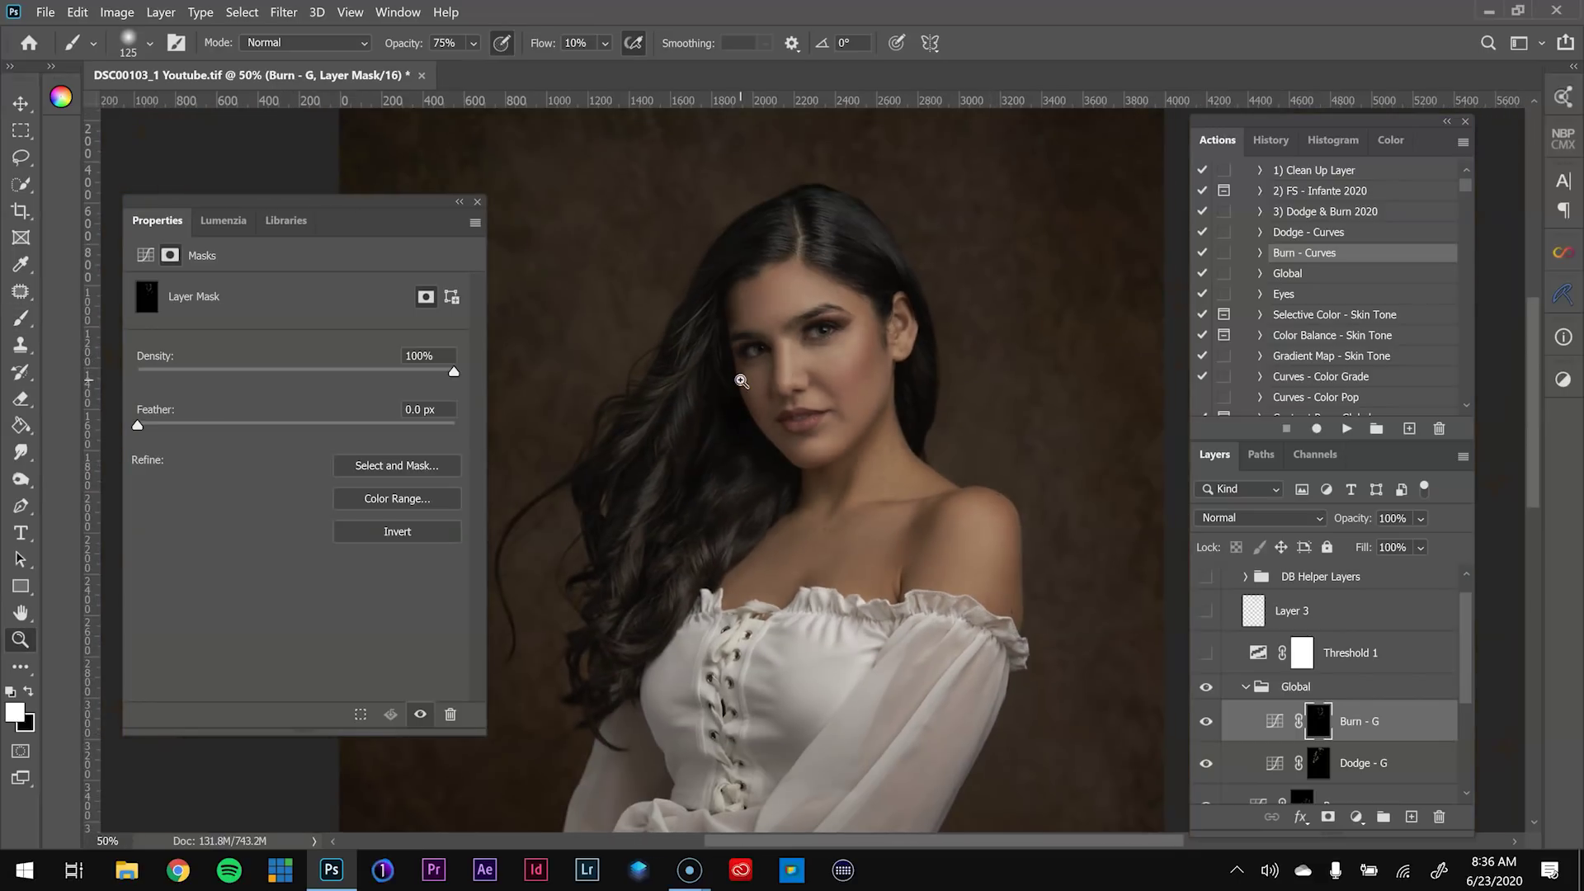
Run the Dodge - Curves action above the collapsed Global group and rename the new layer Dodge Lips
left_click(740, 380, "ctrl")
left_click(766, 337, "ctrl")
left_click(766, 336, "ctrl")
left_click_drag(883, 360, 769, 499)
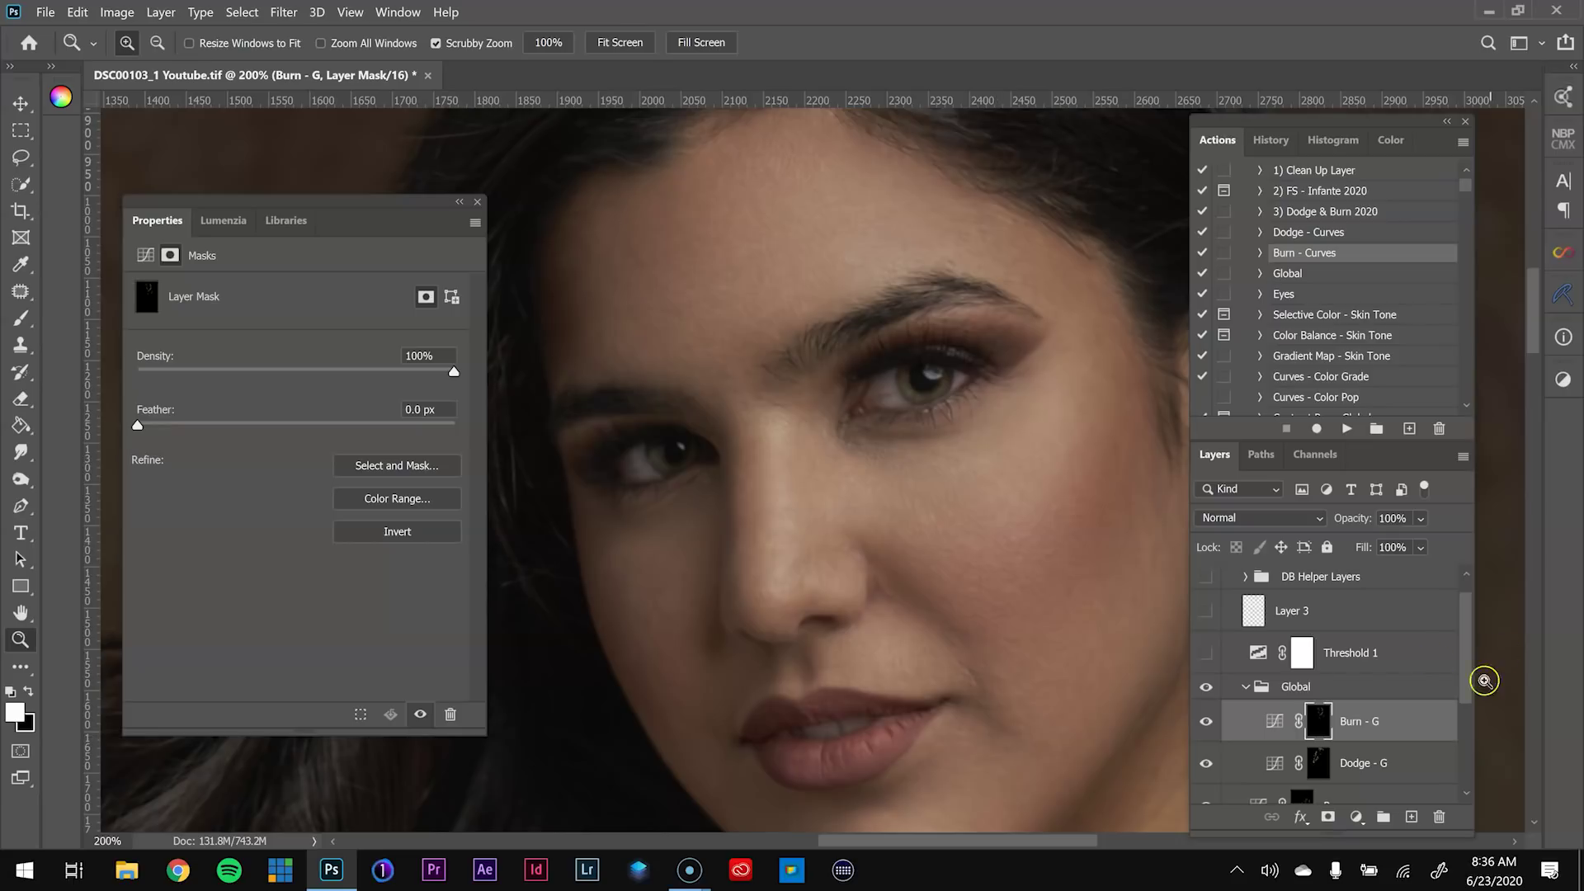
left_click(1250, 692)
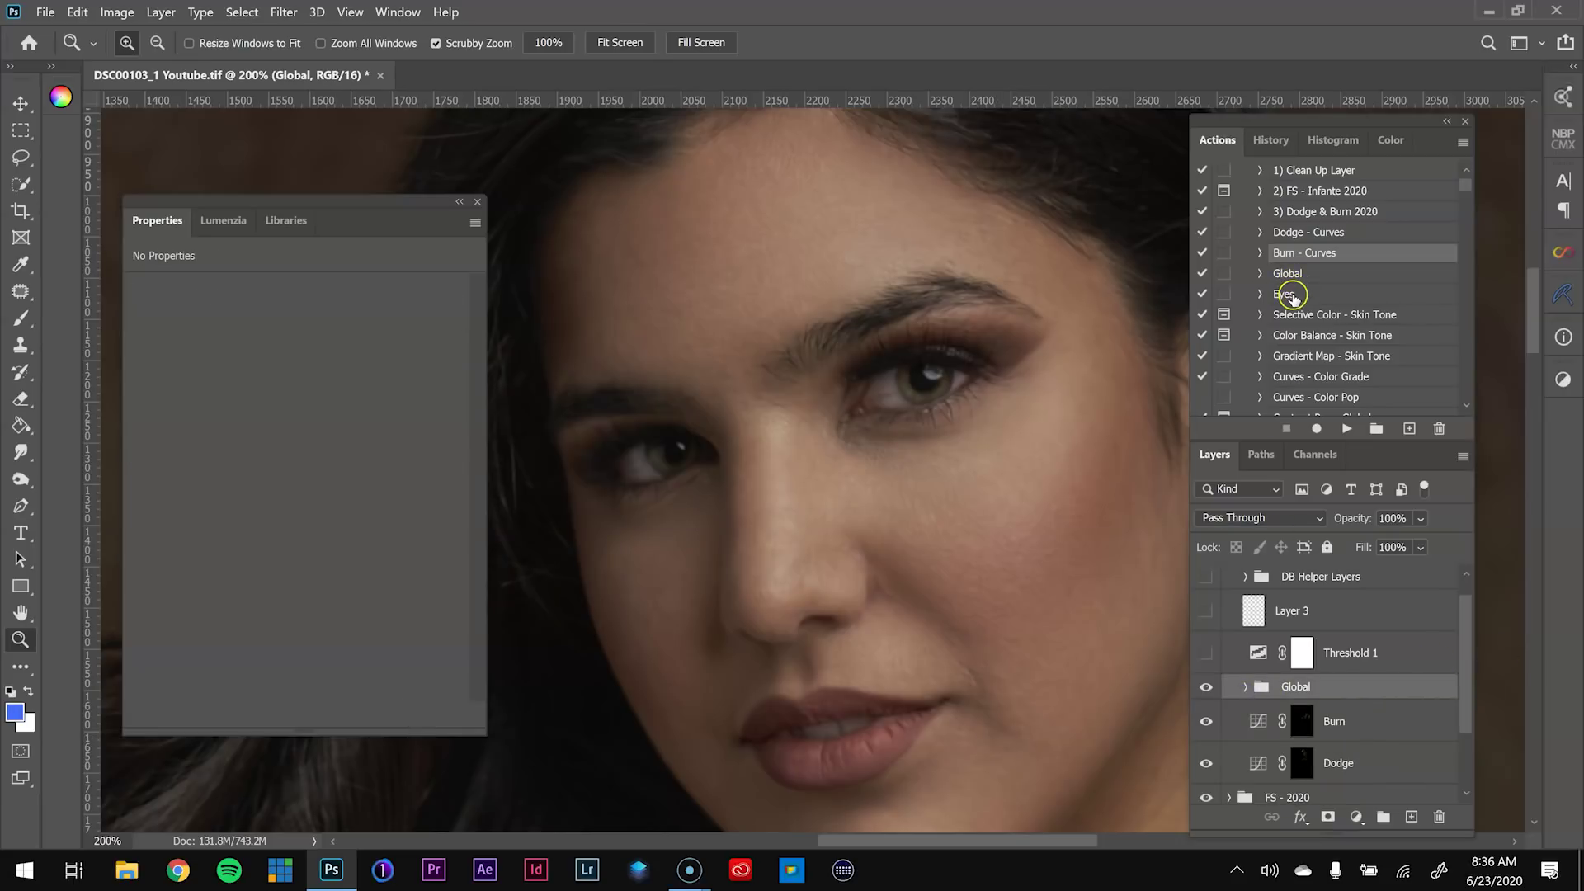
left_click(1300, 232)
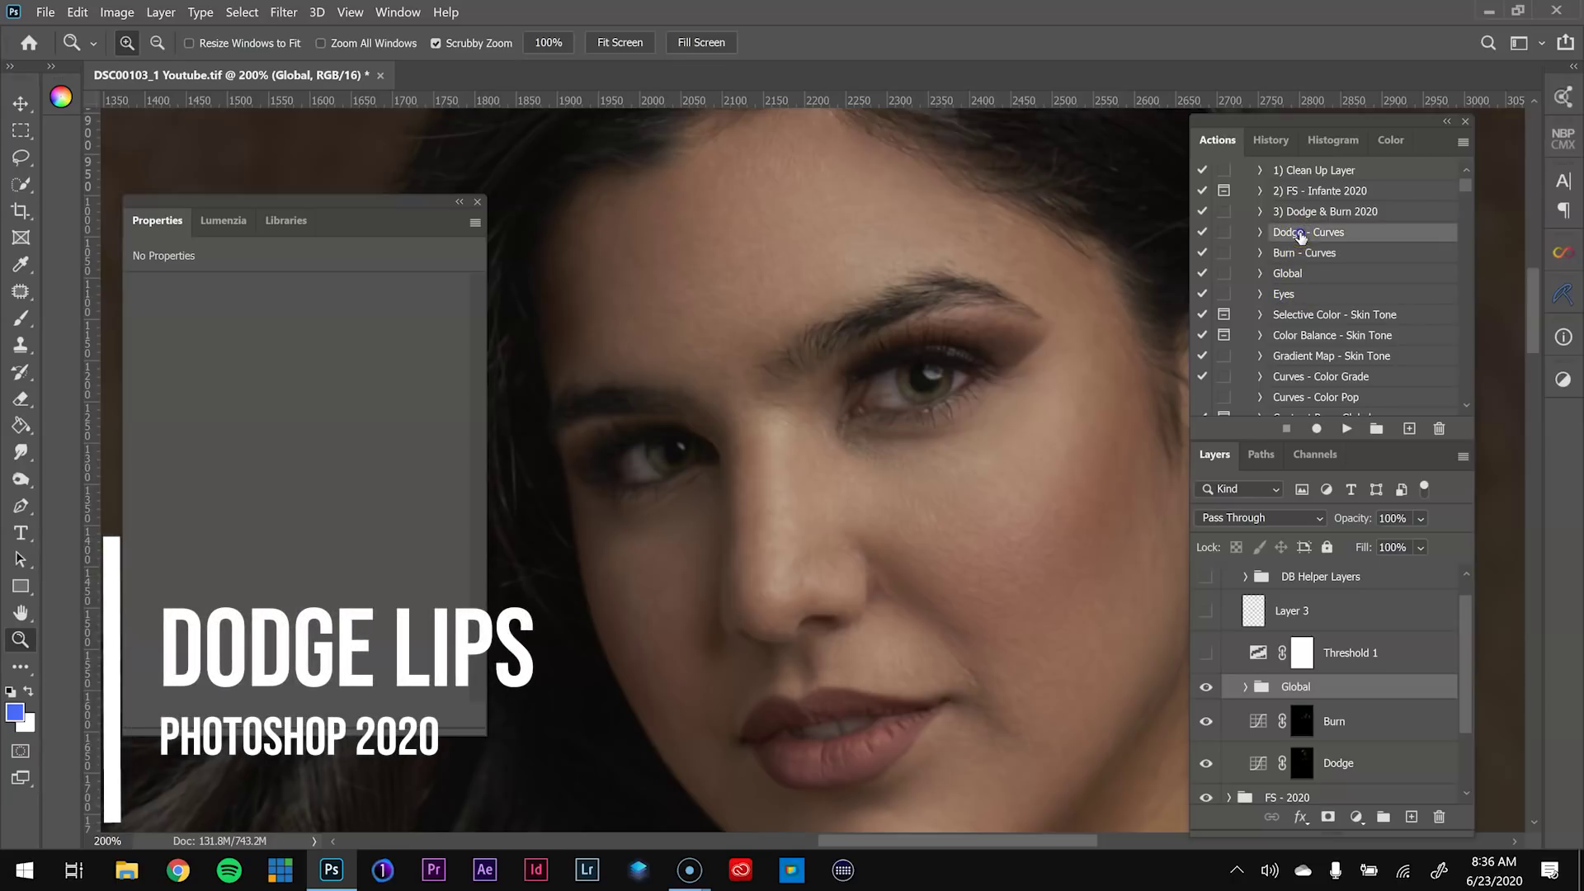
left_click(1347, 428)
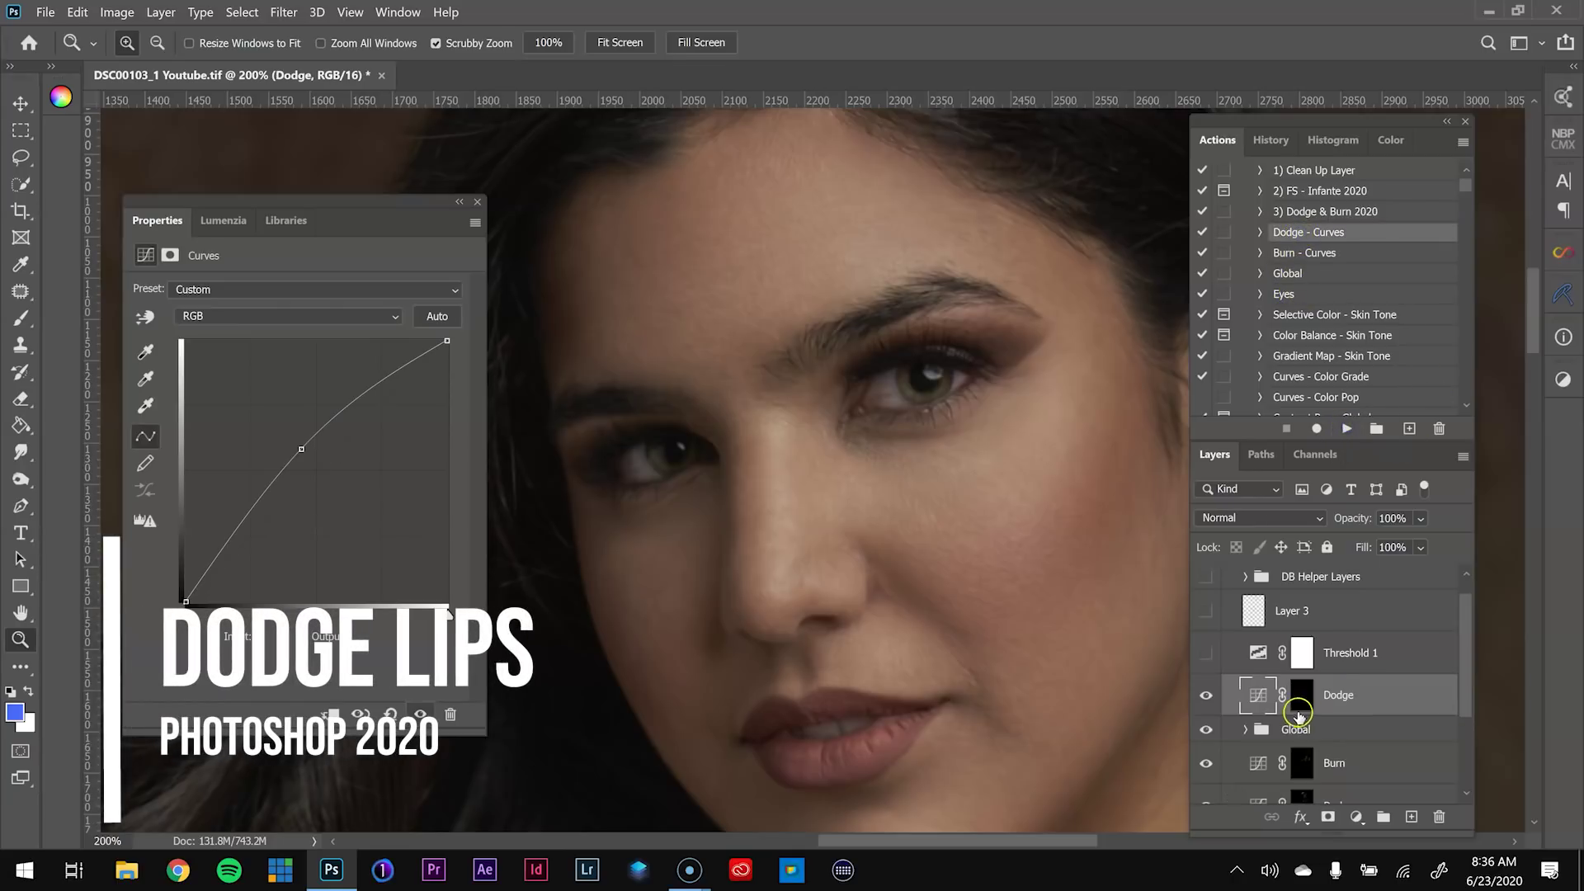
double_click(1337, 697)
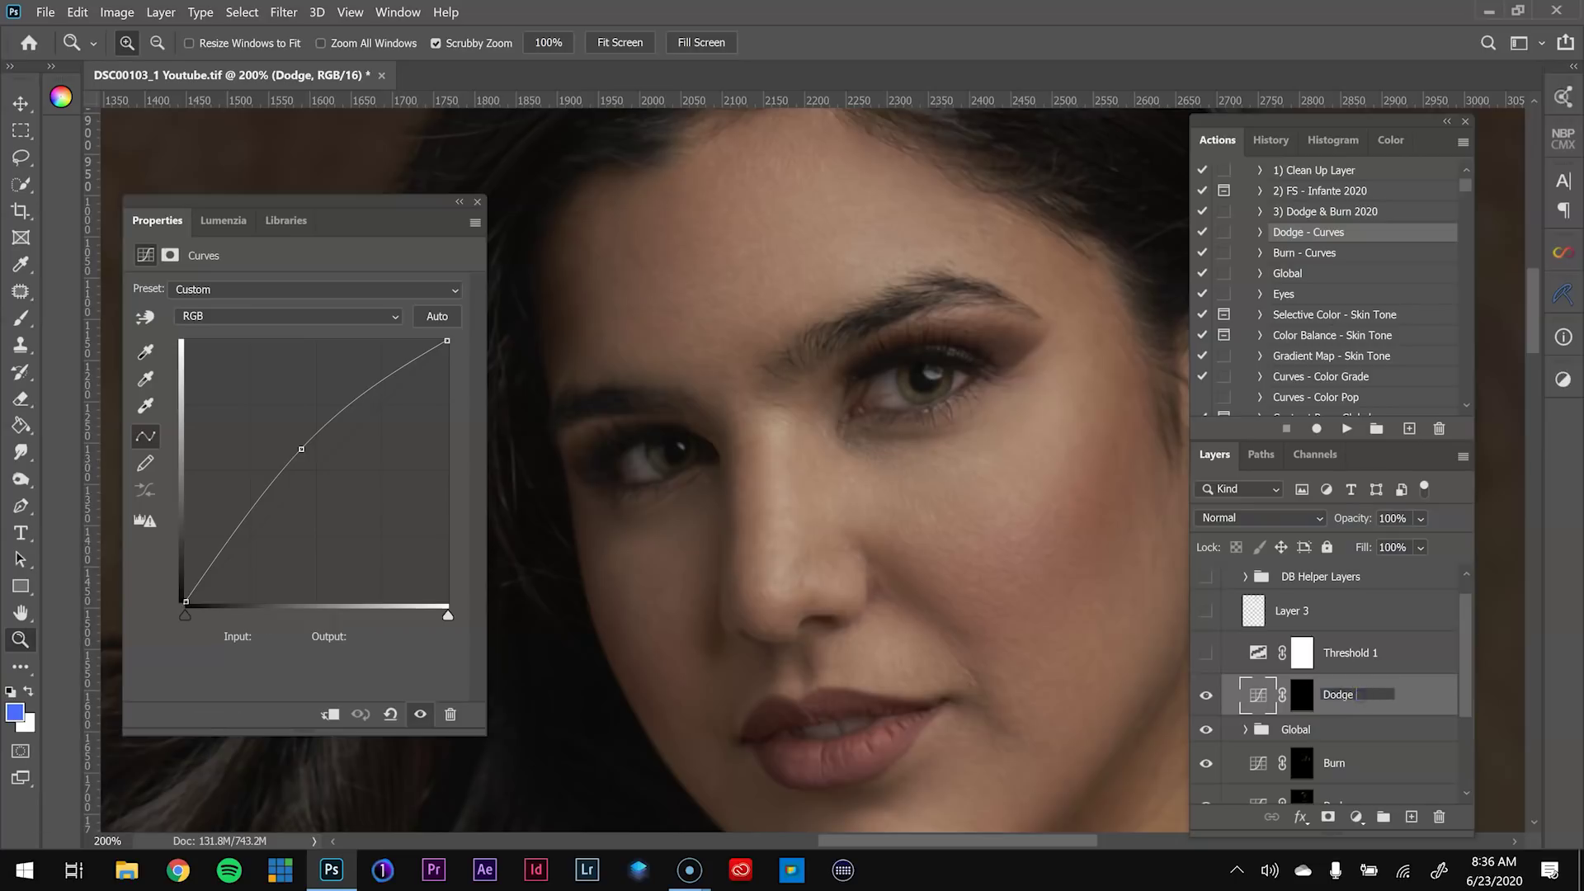
type("Lips")
key("Return")
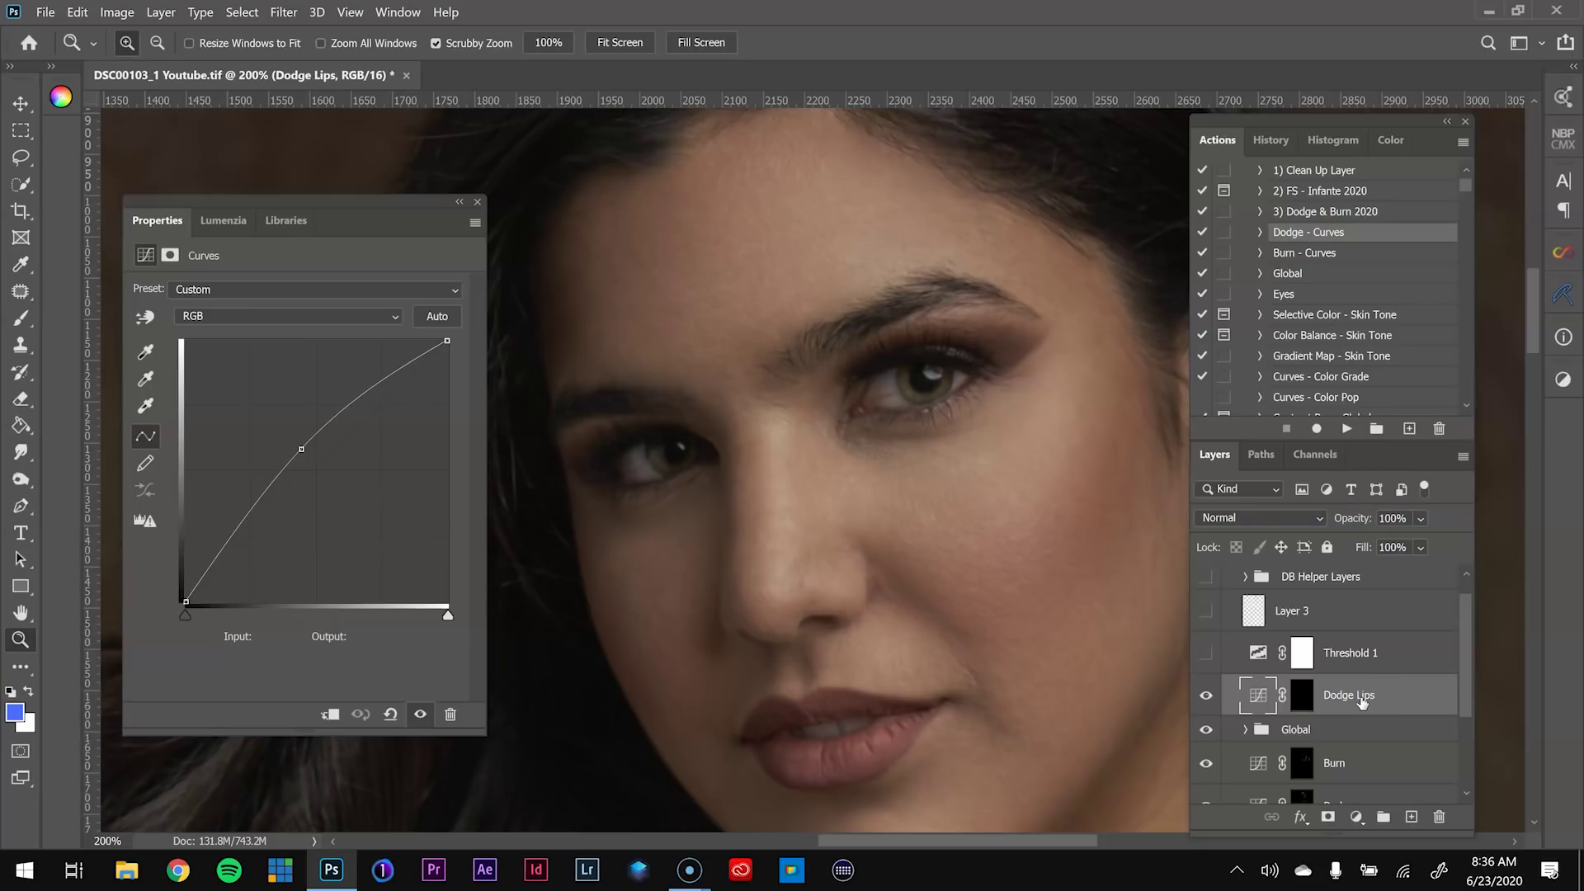
Target the Dodge Lips layer mask with the Brush tool and reduce the brush size for the lips
left_click(789, 719)
left_click(789, 717)
mouse_move(789, 718)
left_mouse_down()
mouse_move(662, 493)
mouse_move(792, 587)
left_mouse_up()
key("b")
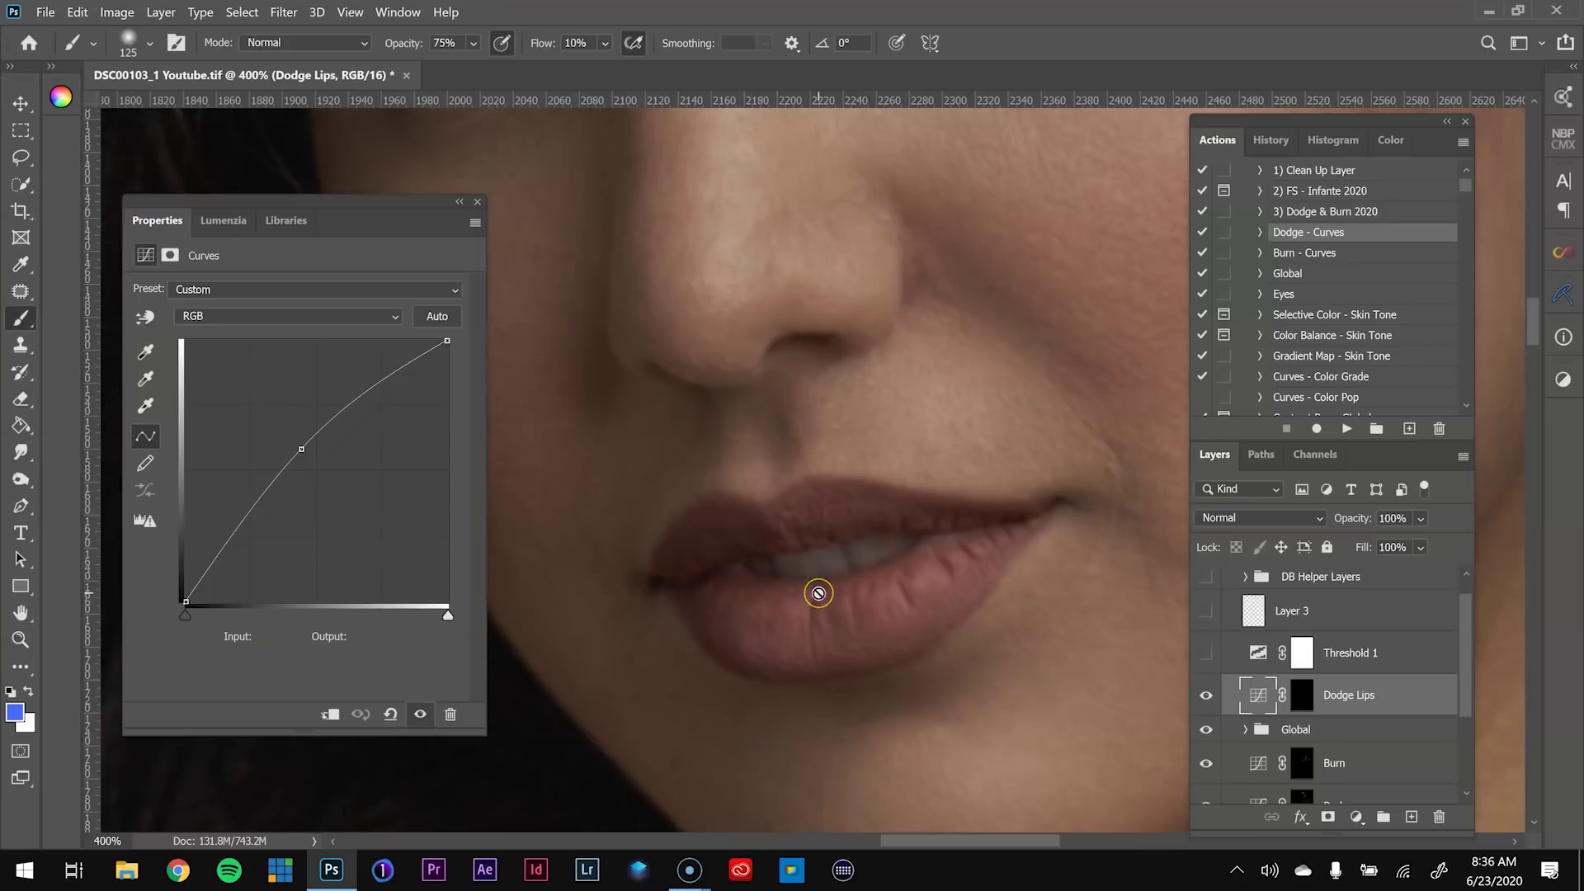
left_click(1302, 694)
key("bracketleft")
key("bracketleft")
key("bracketleft")
key("bracketleft")
key("bracketleft")
key("bracketleft")
key("bracketleft")
key("bracketleft")
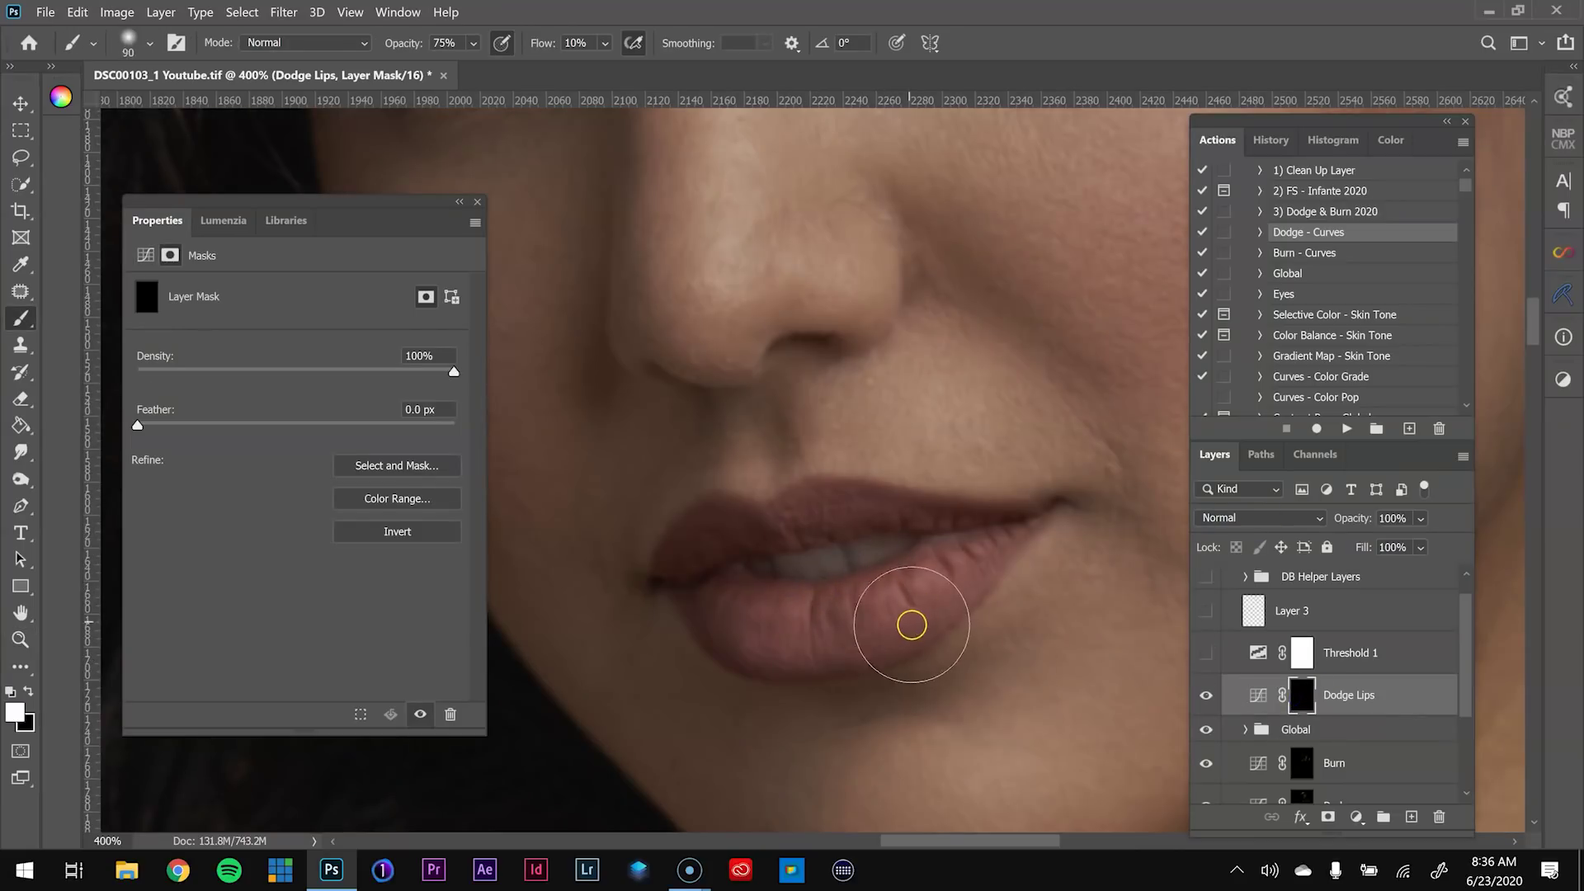
left_click_drag(922, 584, 893, 598)
key("bracketleft")
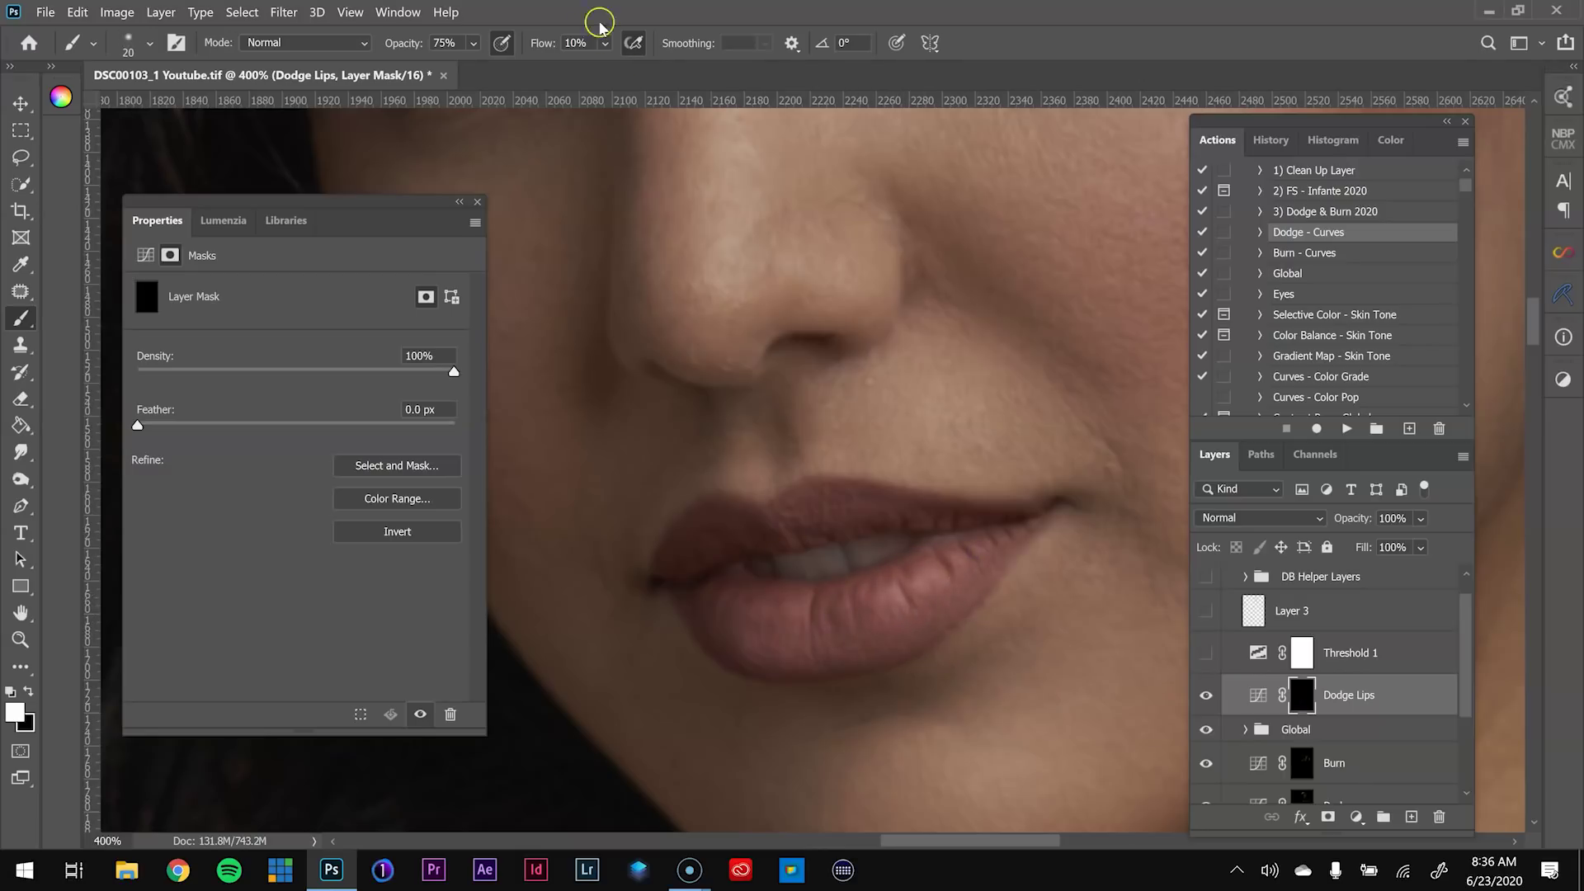
left_click(1270, 141)
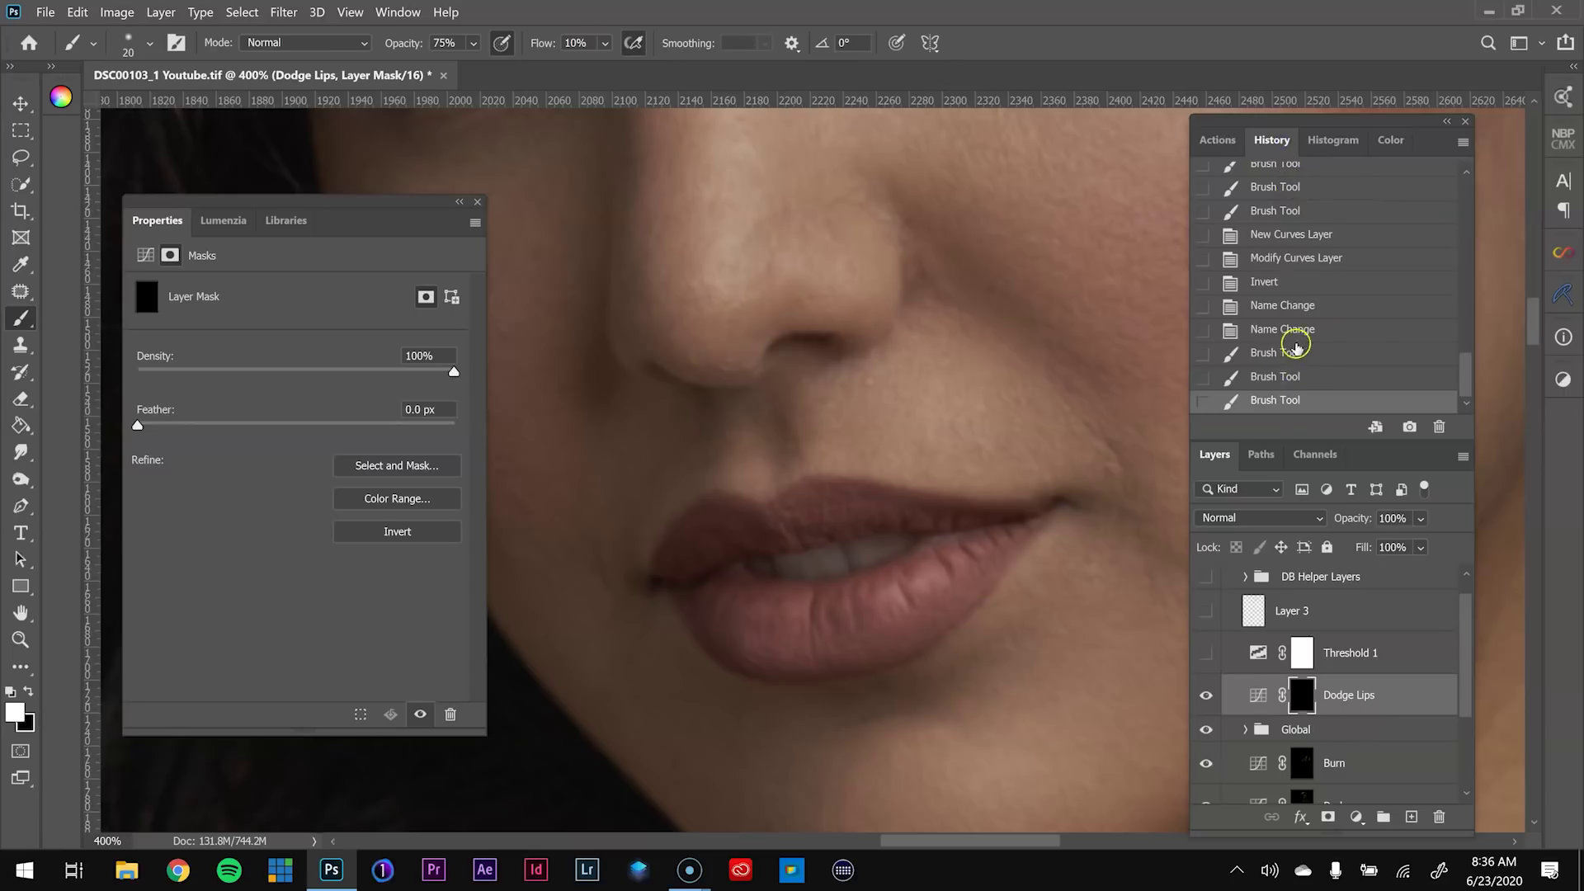
left_click(1287, 330)
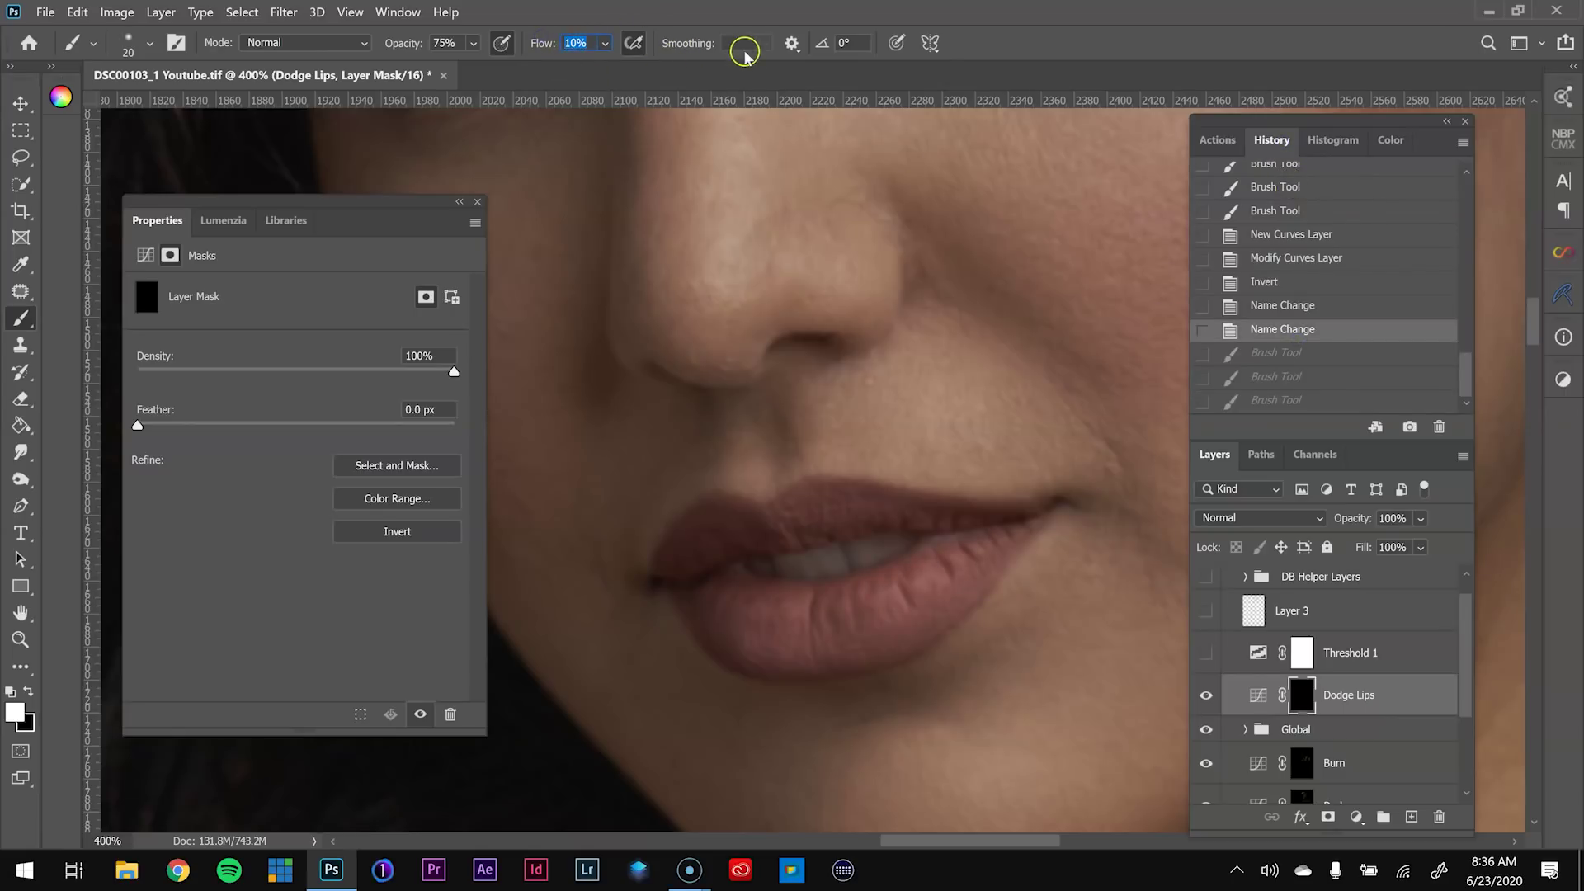
Set the brush flow to 5% and dodge the lower lip's highlights on the Dodge Lips mask
type("5")
key("Return")
mouse_move(856, 614)
left_mouse_down()
mouse_move(844, 614)
mouse_move(855, 607)
left_mouse_up()
mouse_move(884, 599)
left_mouse_down()
mouse_move(843, 614)
mouse_move(938, 565)
left_mouse_up()
mouse_move(945, 561)
left_mouse_down()
mouse_move(955, 553)
mouse_move(942, 569)
left_mouse_up()
mouse_move(934, 578)
left_mouse_down()
mouse_move(834, 629)
mouse_move(831, 612)
mouse_move(718, 604)
mouse_move(876, 594)
mouse_move(861, 596)
mouse_move(978, 556)
mouse_move(842, 606)
mouse_move(905, 601)
left_mouse_up()
Dodge the remaining highlights of both lips on the Dodge Lips mask, adapting the brush size down to 15 px
key("bracketright")
key("bracketleft")
key("bracketleft")
key("bracketright")
key("bracketright")
key("bracketright")
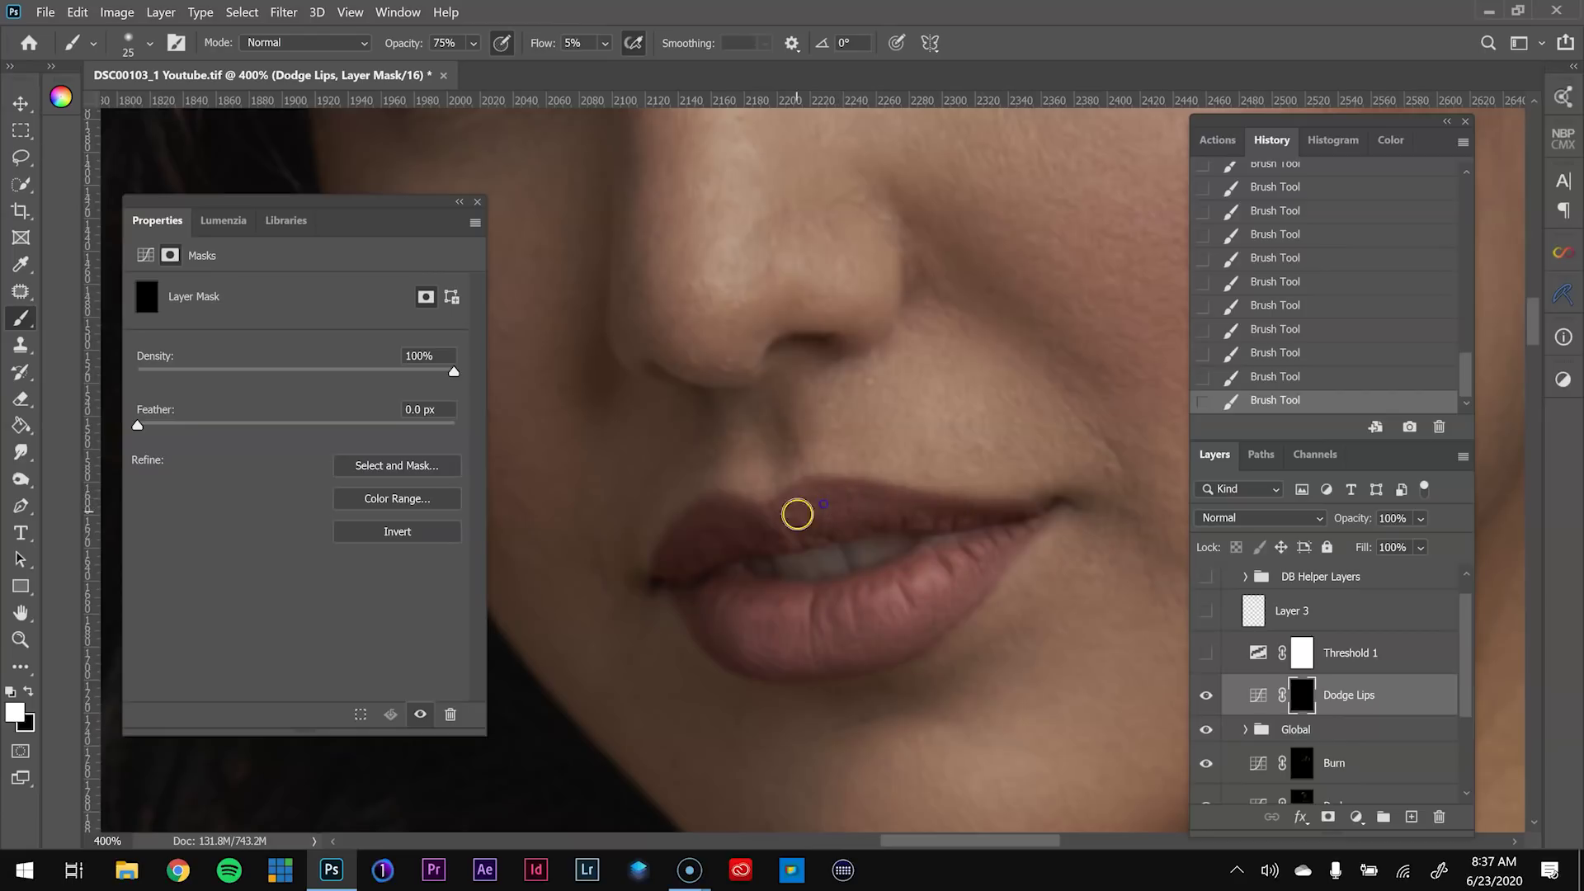
key("bracketleft")
key("bracketleft")
key("bracketright")
key("bracketright")
key("bracketleft")
key("bracketleft")
Run the Burn - Curves action above Dodge Lips and darken the edges of the lips on the new Burn mask
left_click(1218, 139)
left_click(1312, 252)
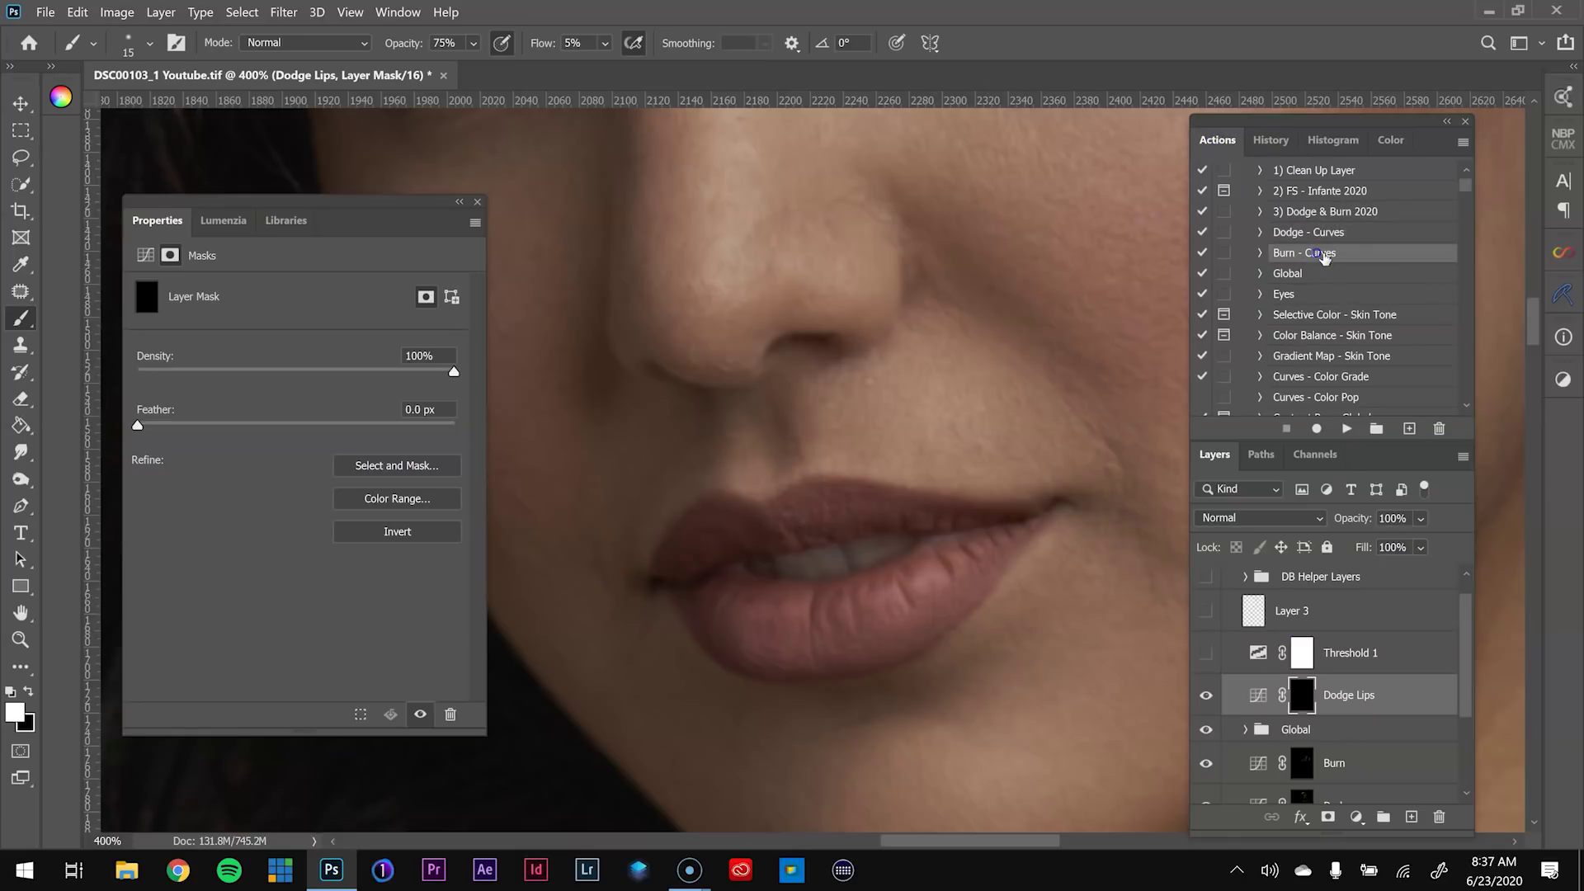
left_click(1346, 428)
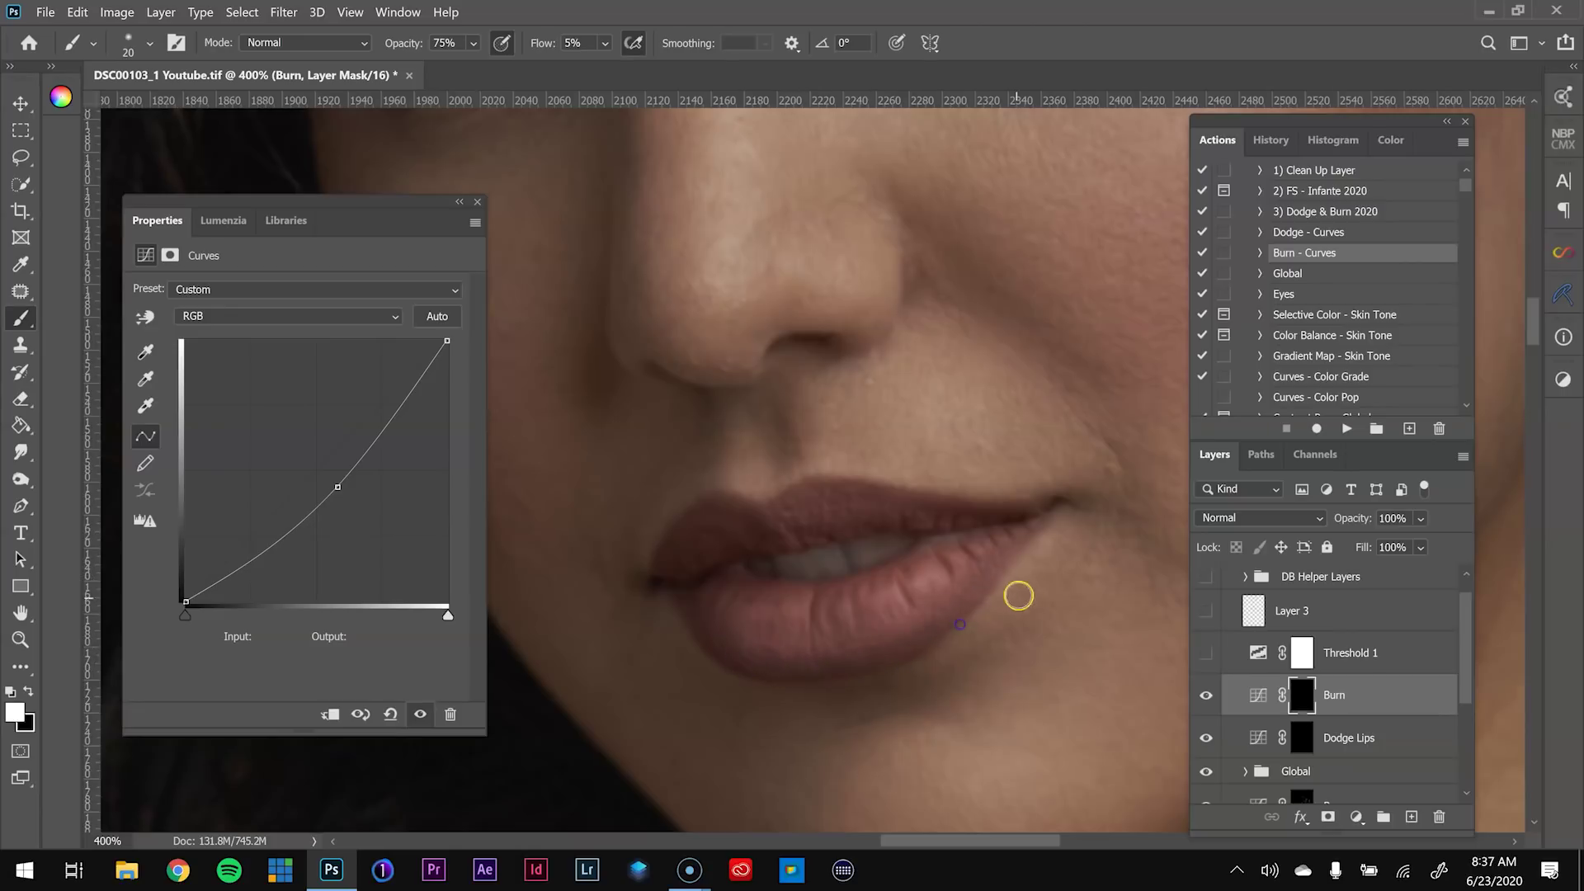
key("bracketright")
mouse_move(798, 700)
left_mouse_down()
mouse_move(932, 674)
mouse_move(1016, 583)
mouse_move(737, 691)
mouse_move(807, 704)
left_mouse_up()
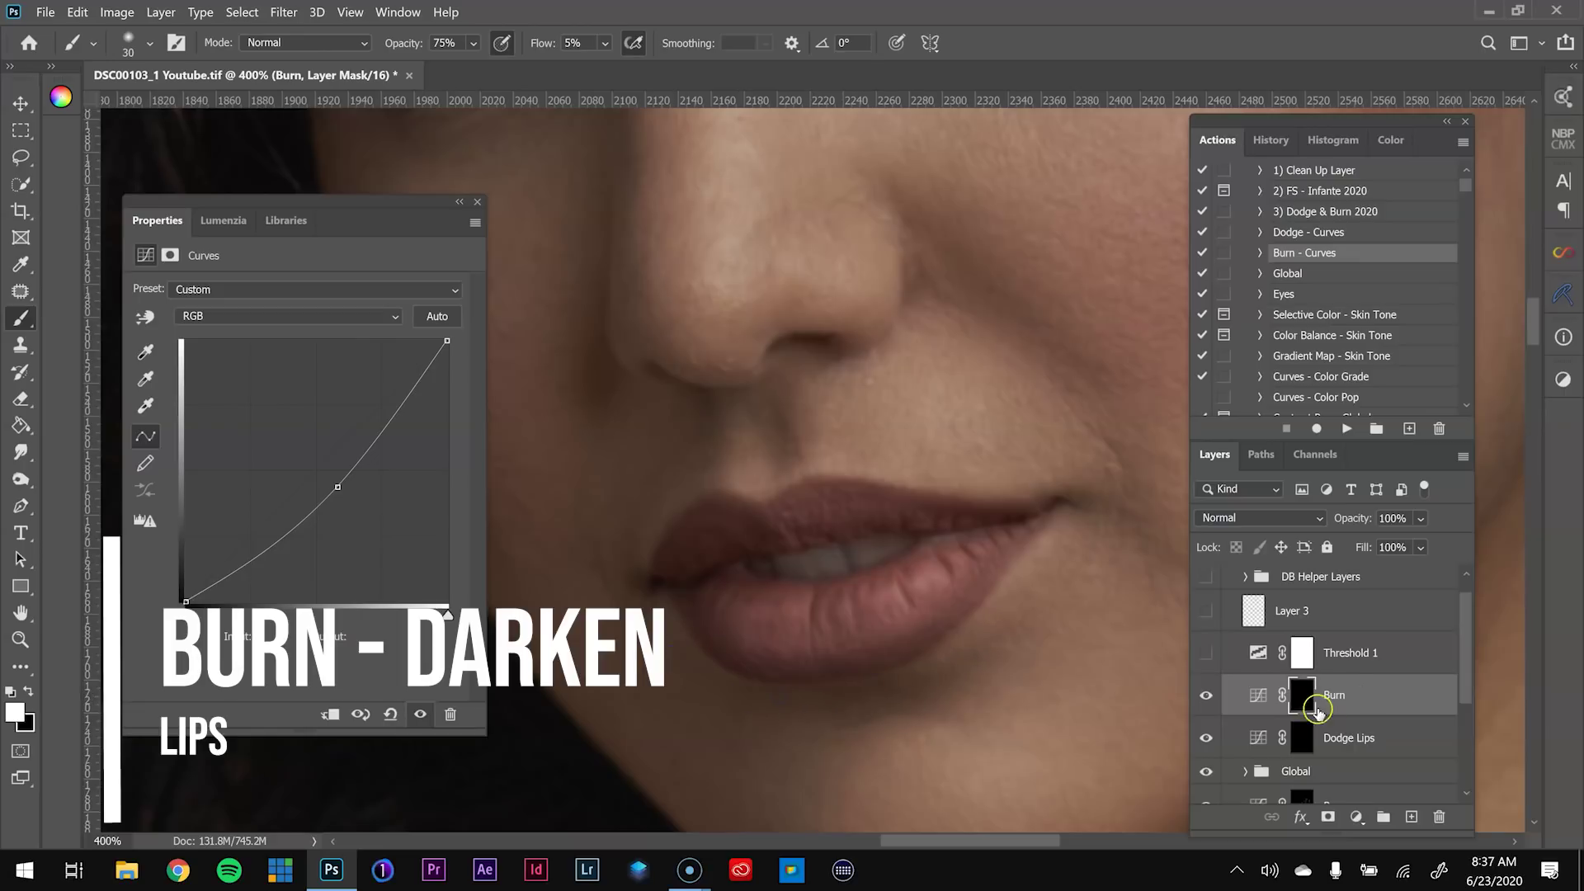
key("bracketleft")
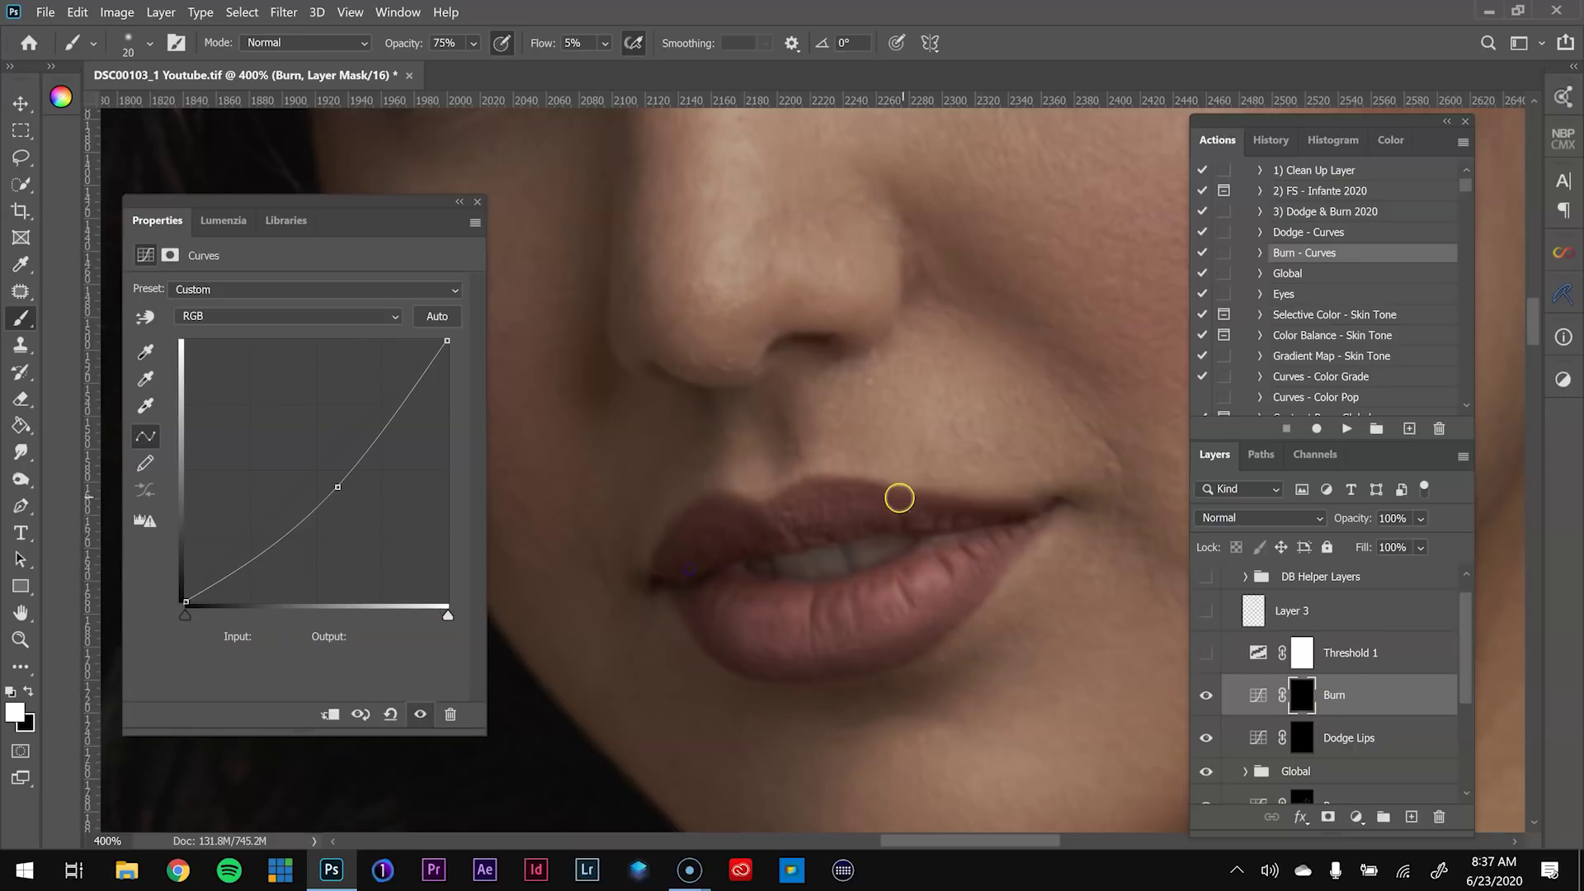
Dodge along the upper lip's edge on the Dodge Lips mask and switch back to the Burn layer's mask
left_click_drag(841, 448, 1171, 662)
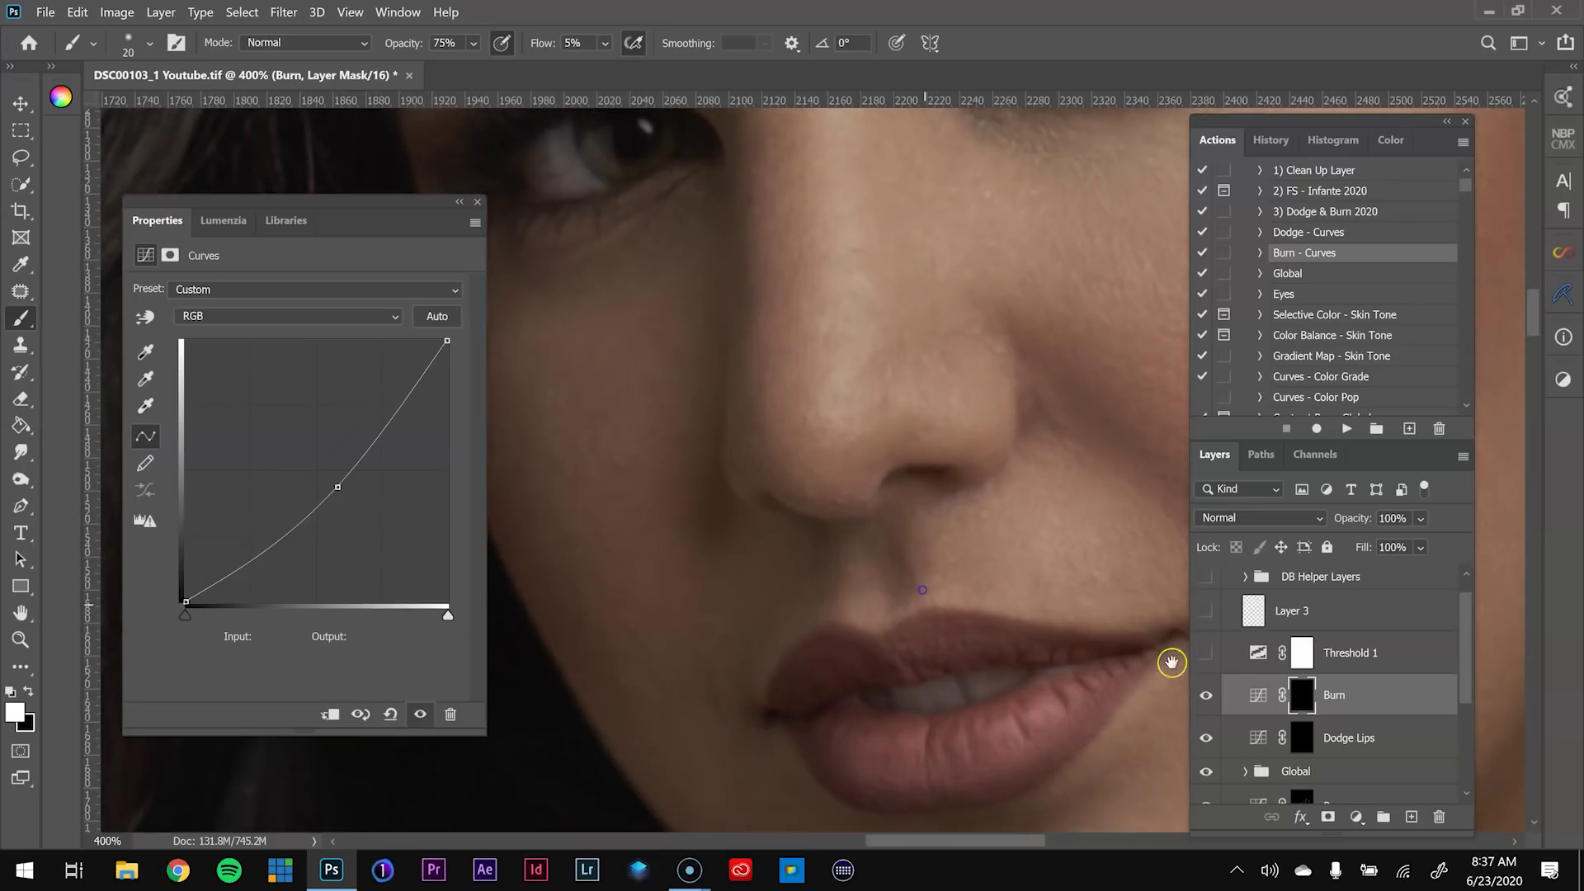
left_click(1301, 736)
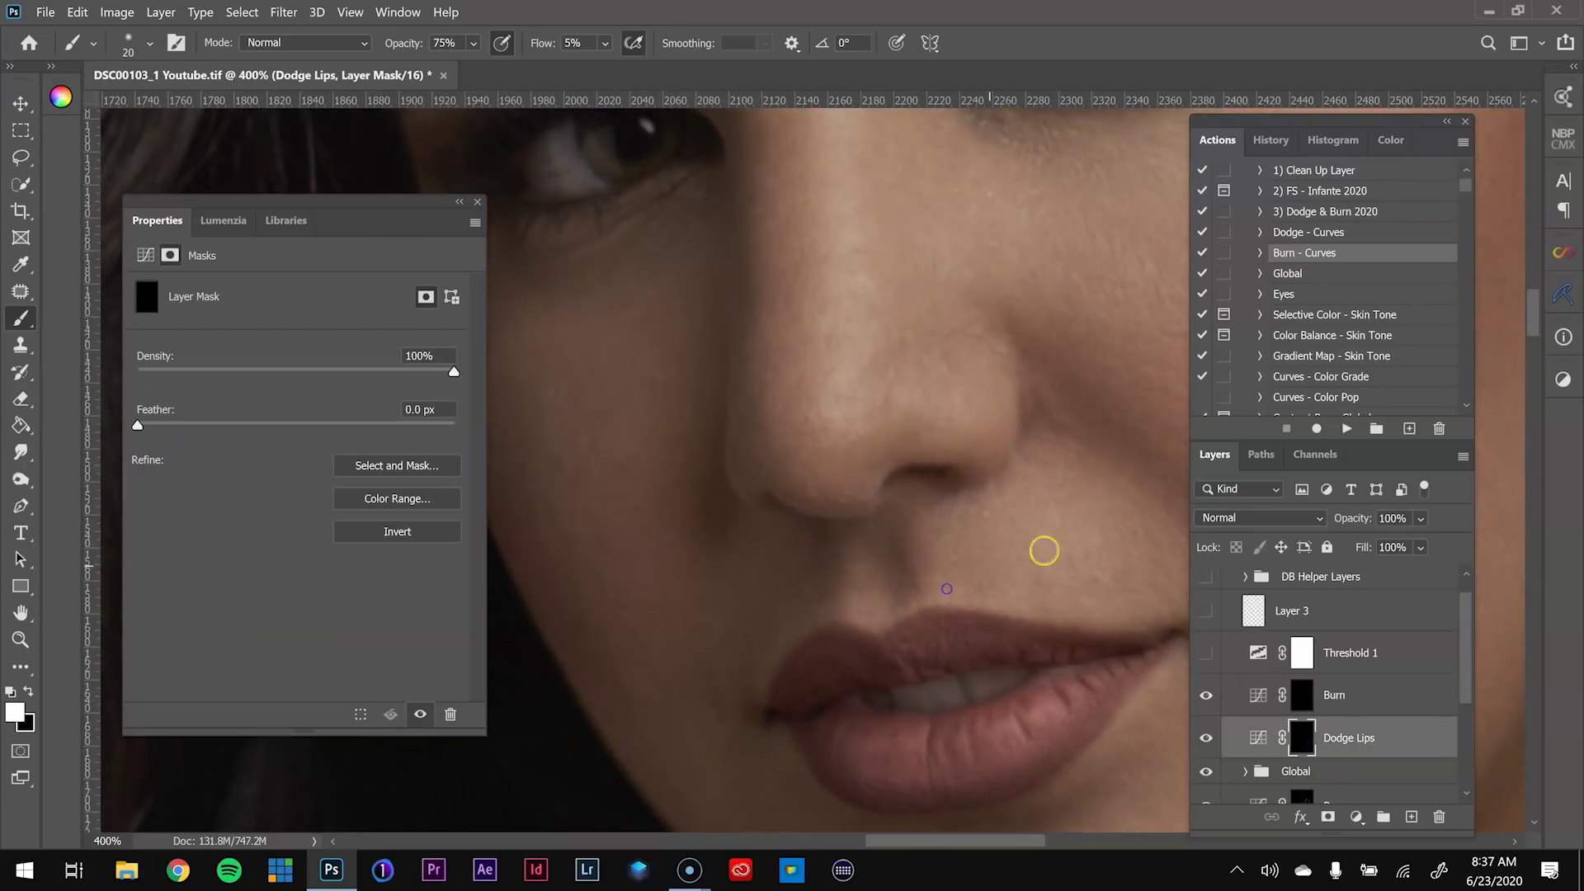
scroll(1019, 564, "up", 5)
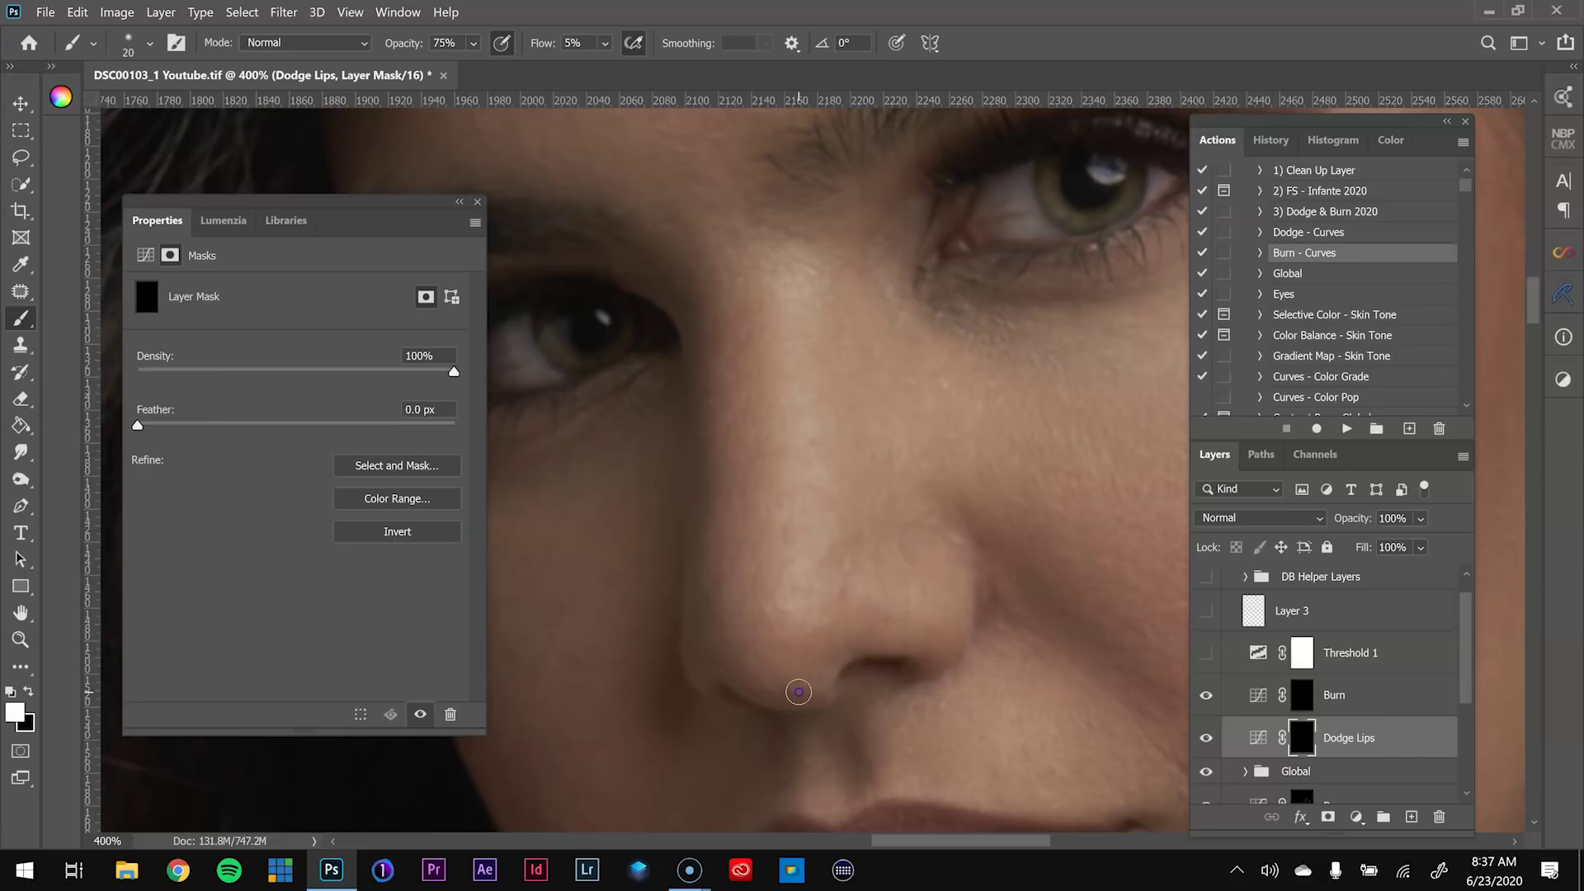
left_click(1250, 703)
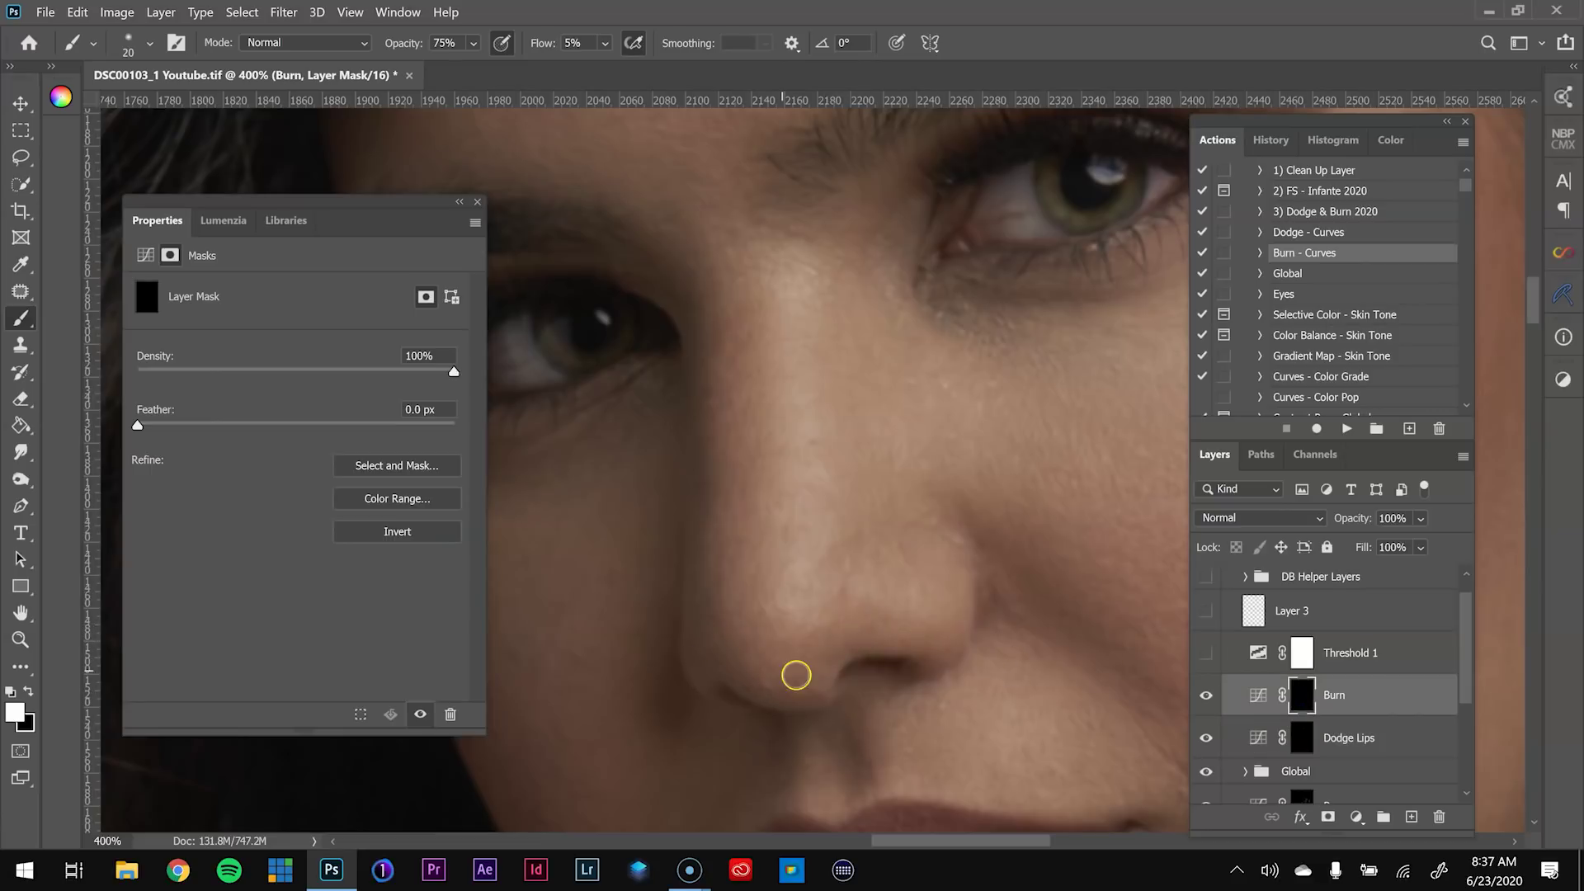
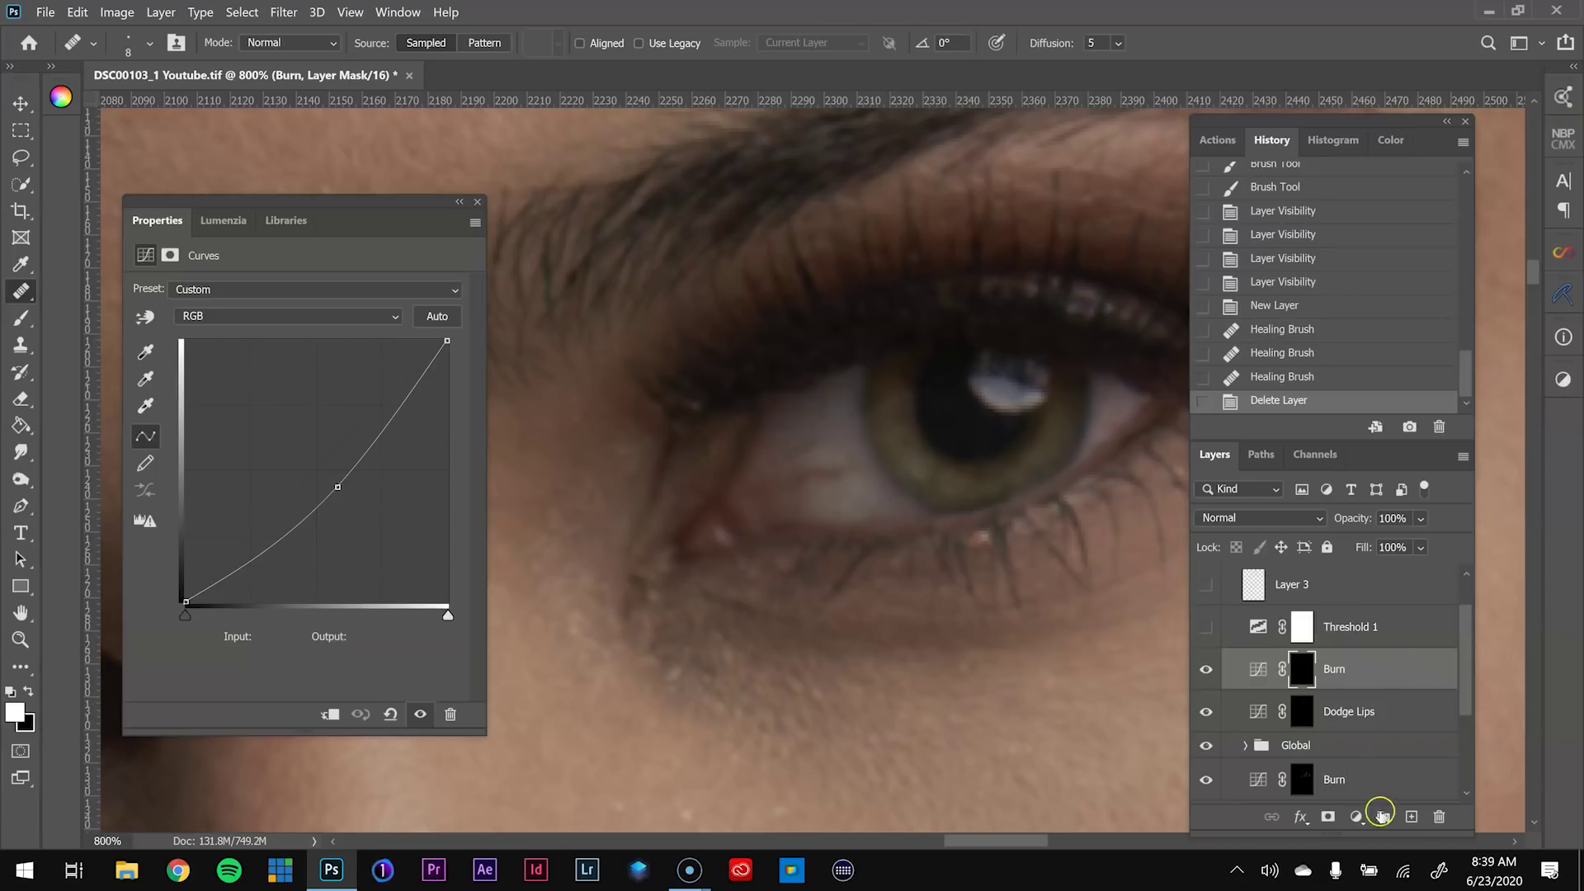
Add a new empty layer above the Burn layer and name it Eye Fix
left_click(1411, 817)
double_click(1295, 670)
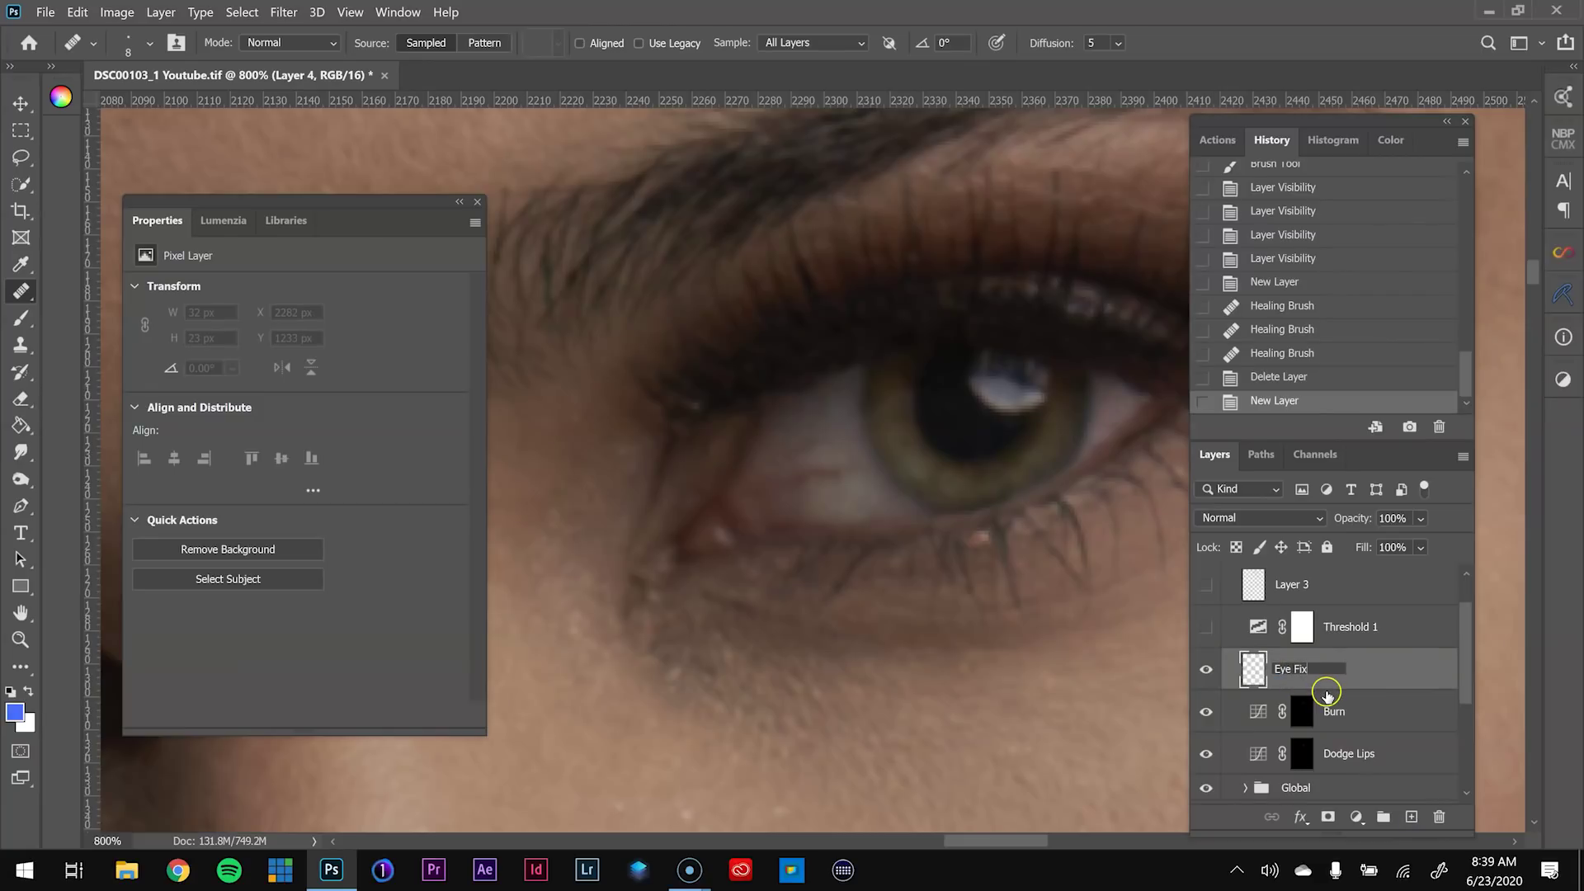
key("Return")
key("z")
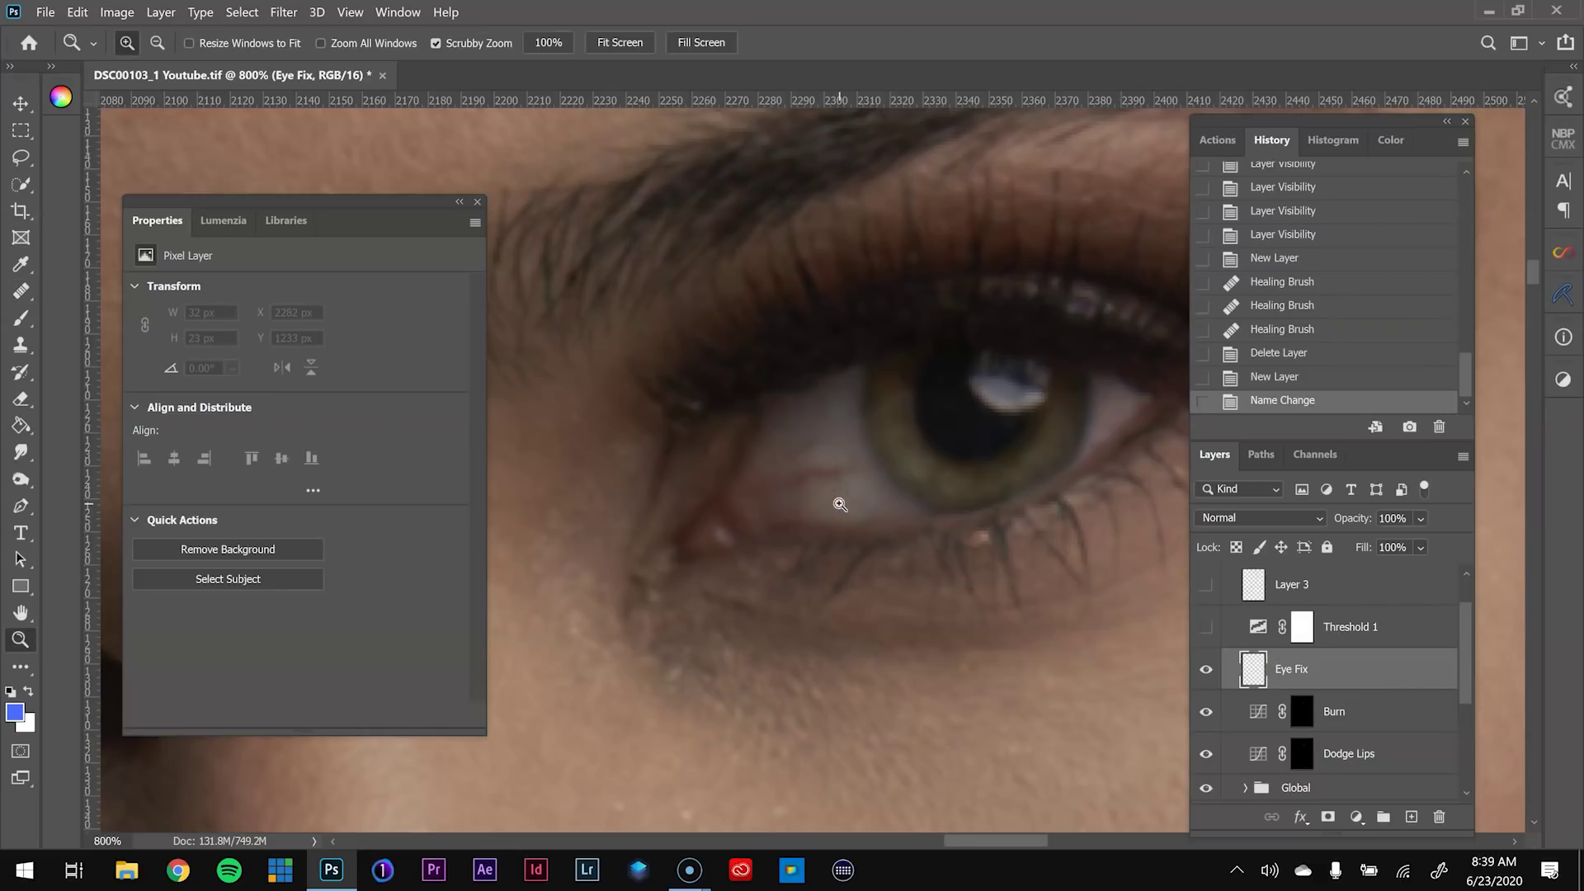
Remove the veins from the inner white of the right-hand eye on the Eye Fix layer with the Healing Brush
left_click(847, 499)
left_click(847, 499, "alt")
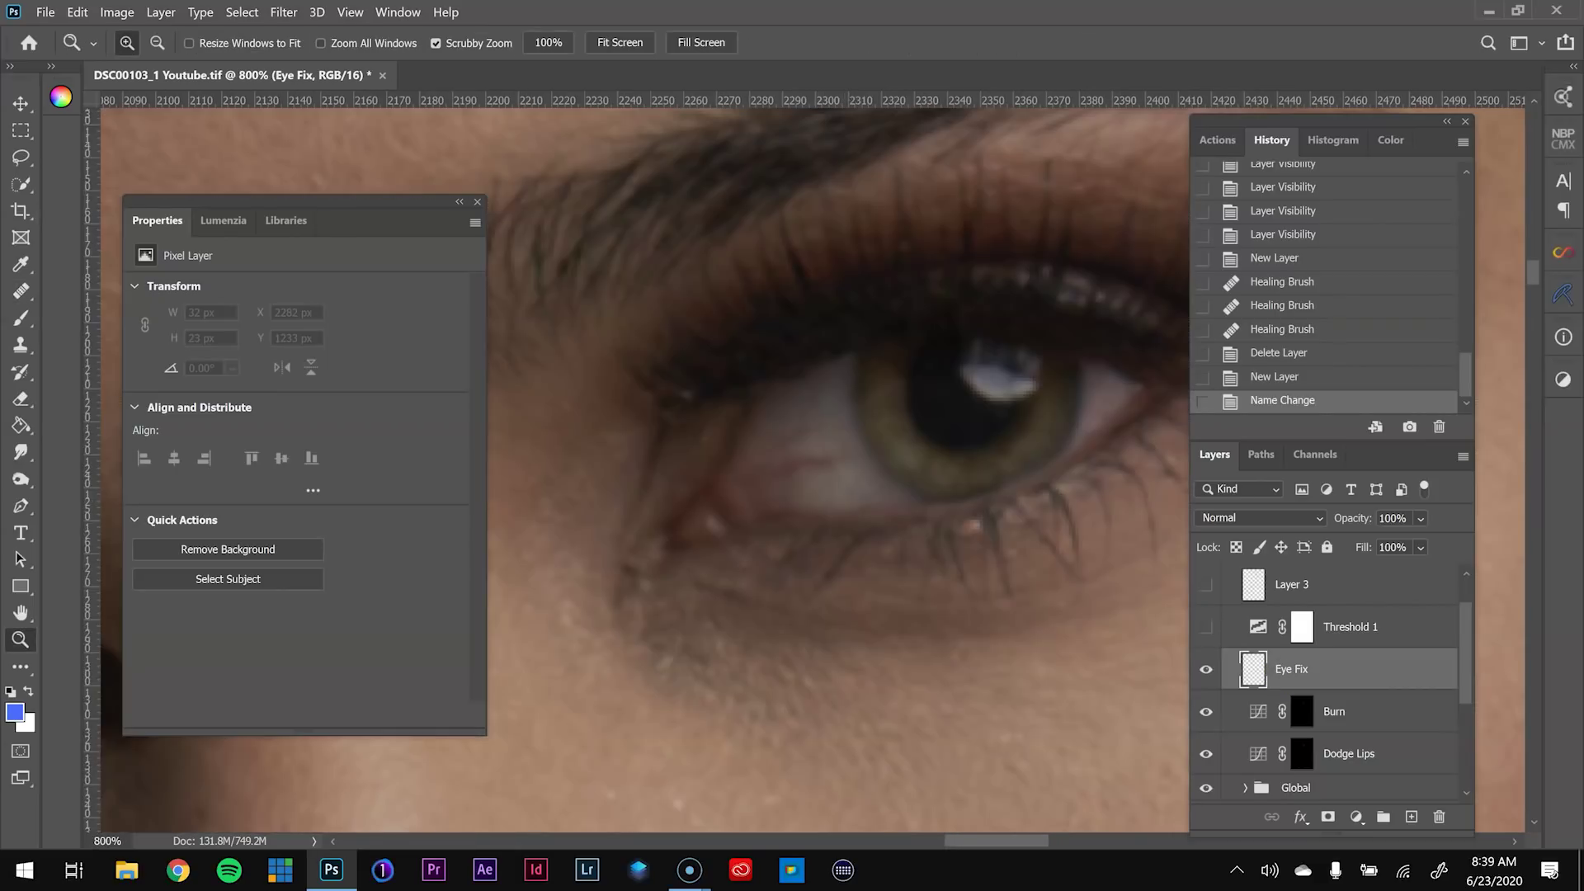
left_click(23, 285)
left_click(76, 309)
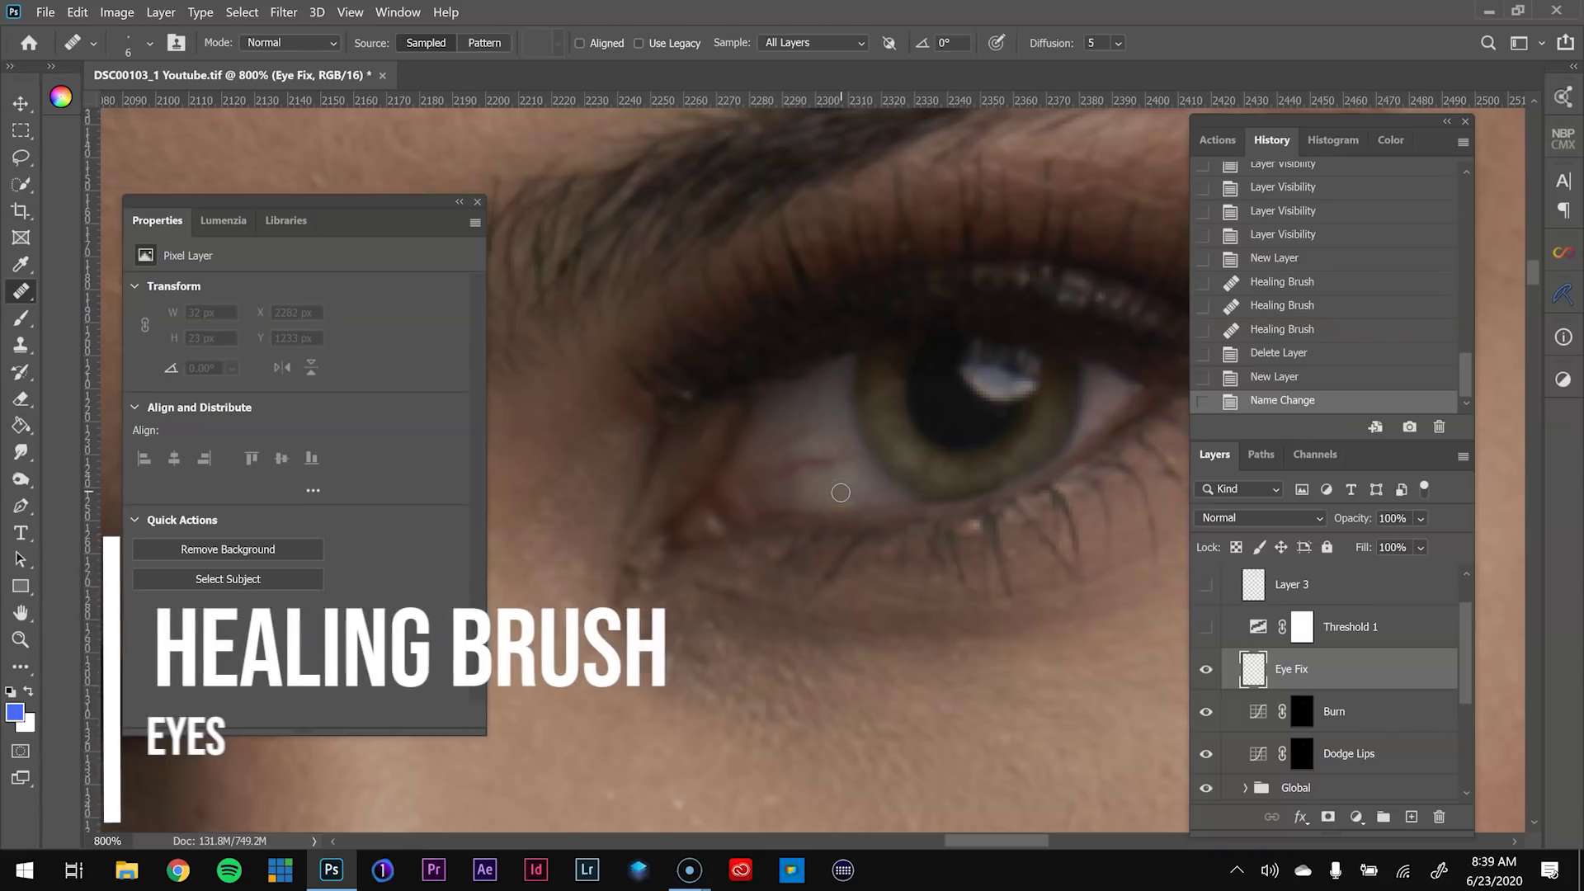
left_click(836, 459)
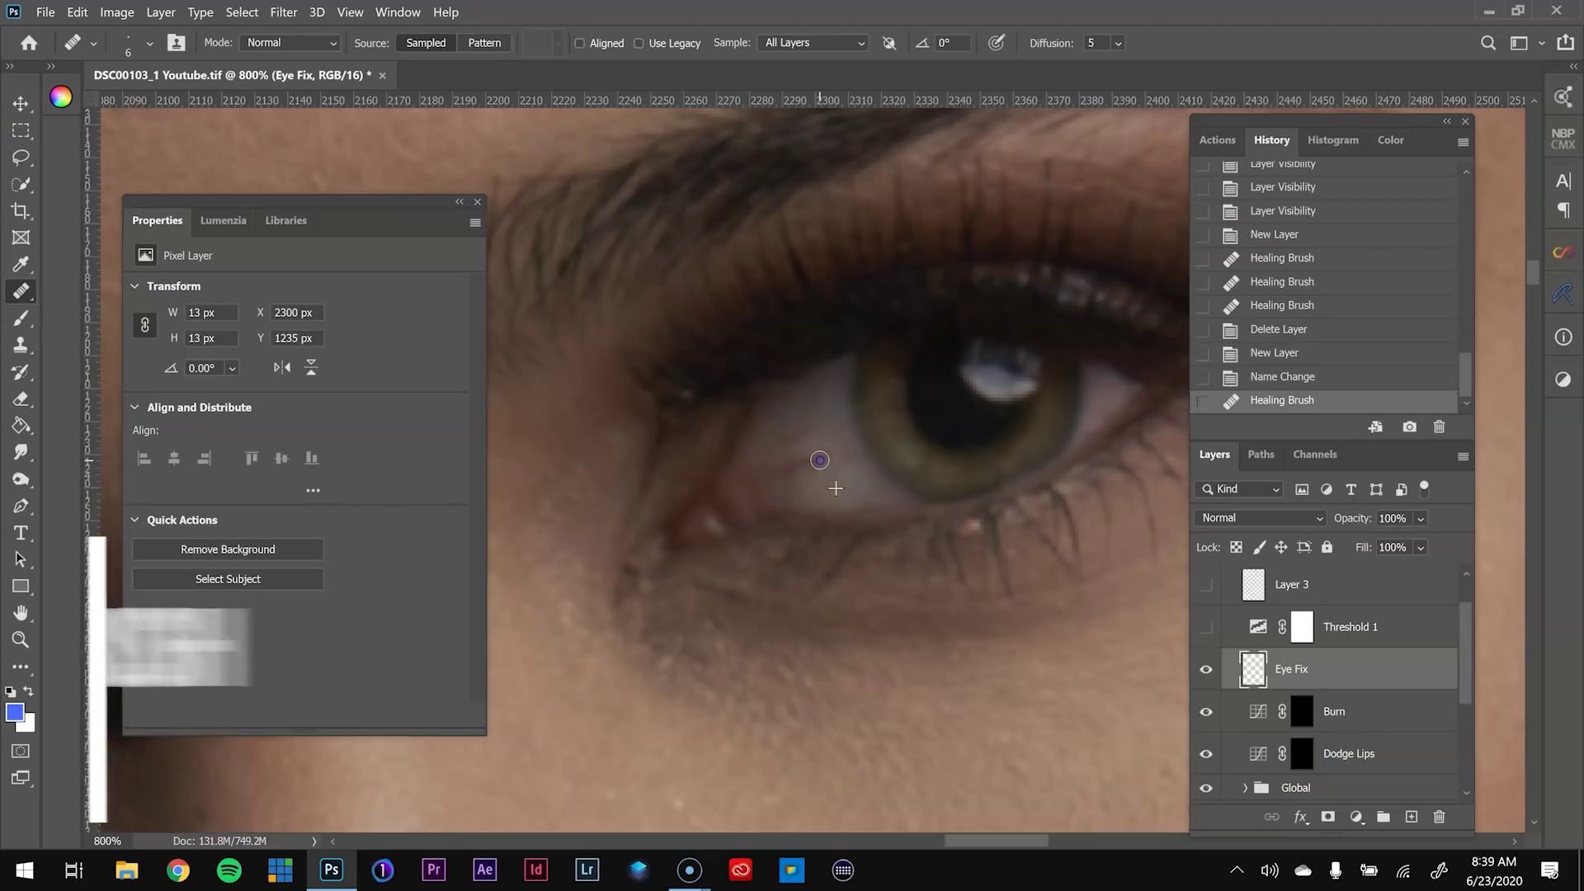
left_click(828, 488)
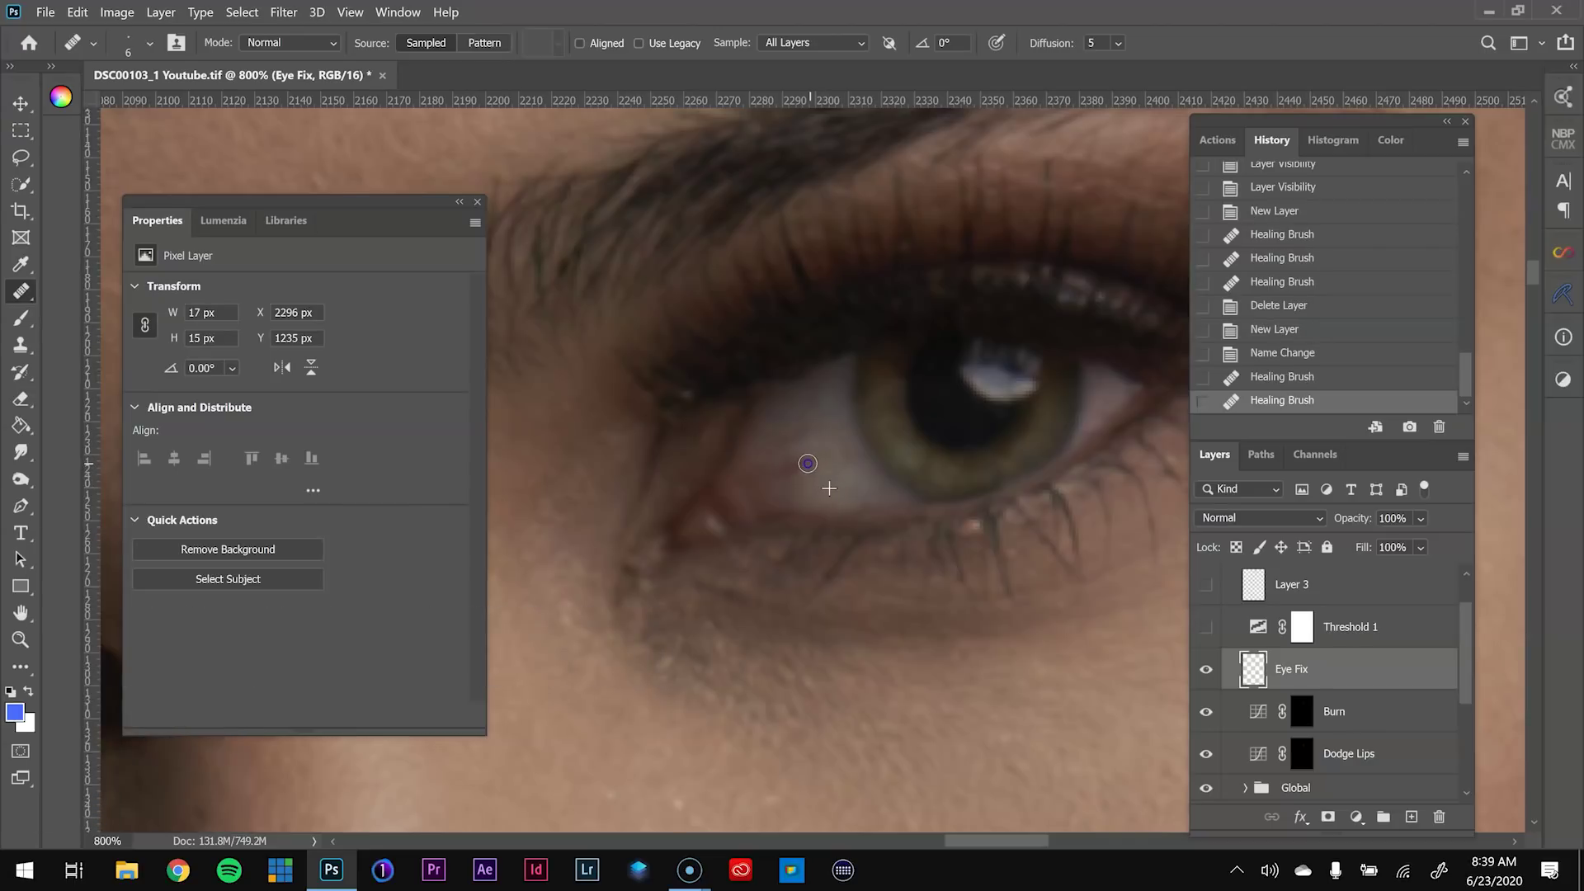
left_click(793, 465)
left_click(833, 492)
left_click(829, 484)
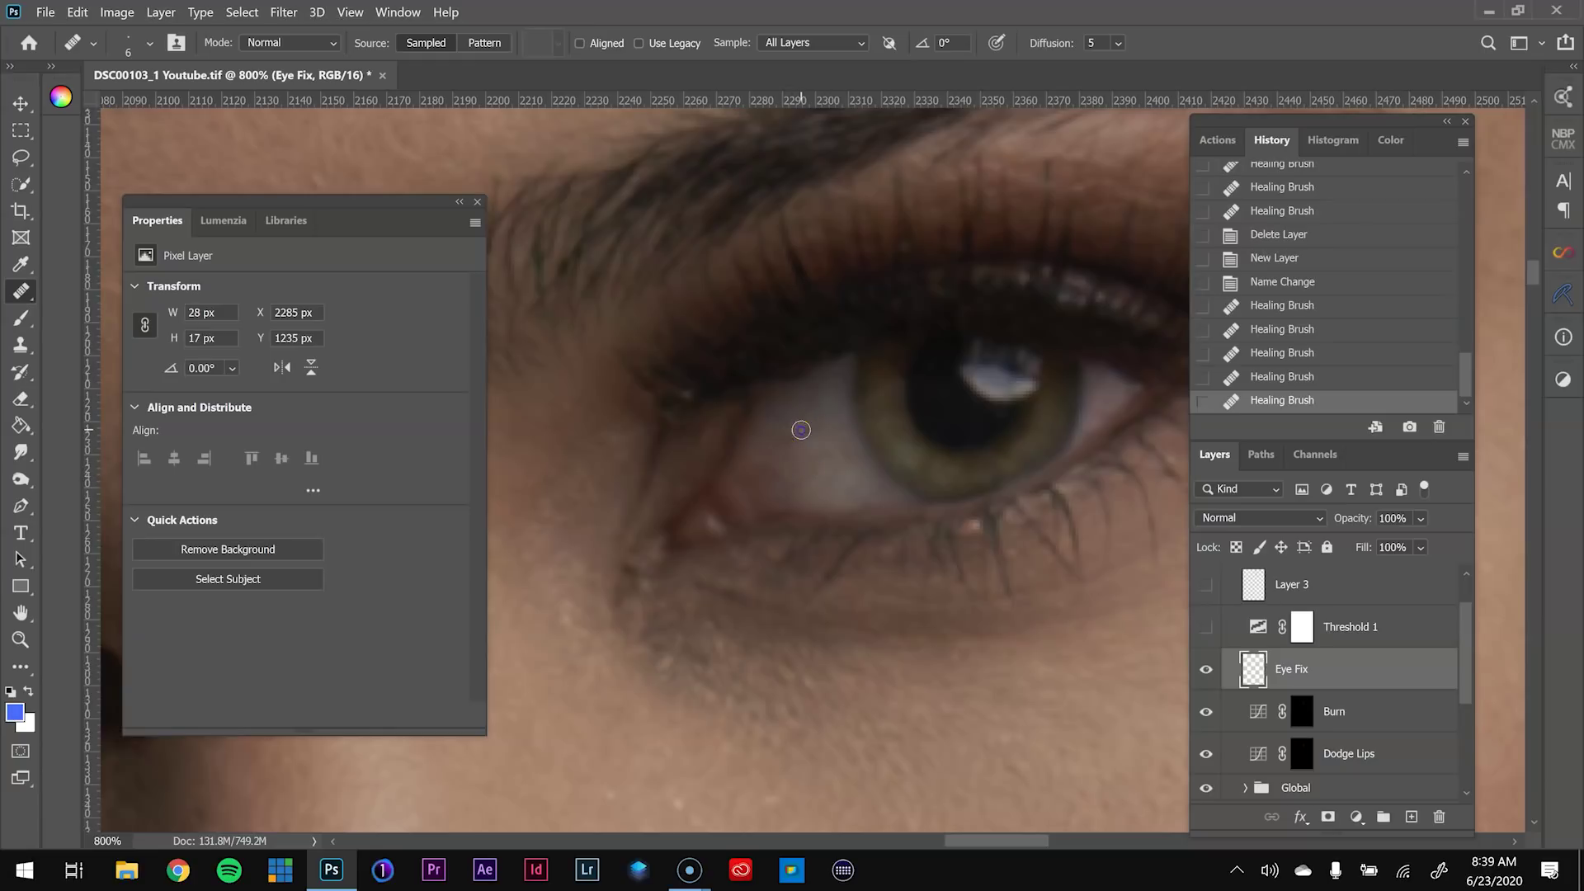
left_click(829, 480)
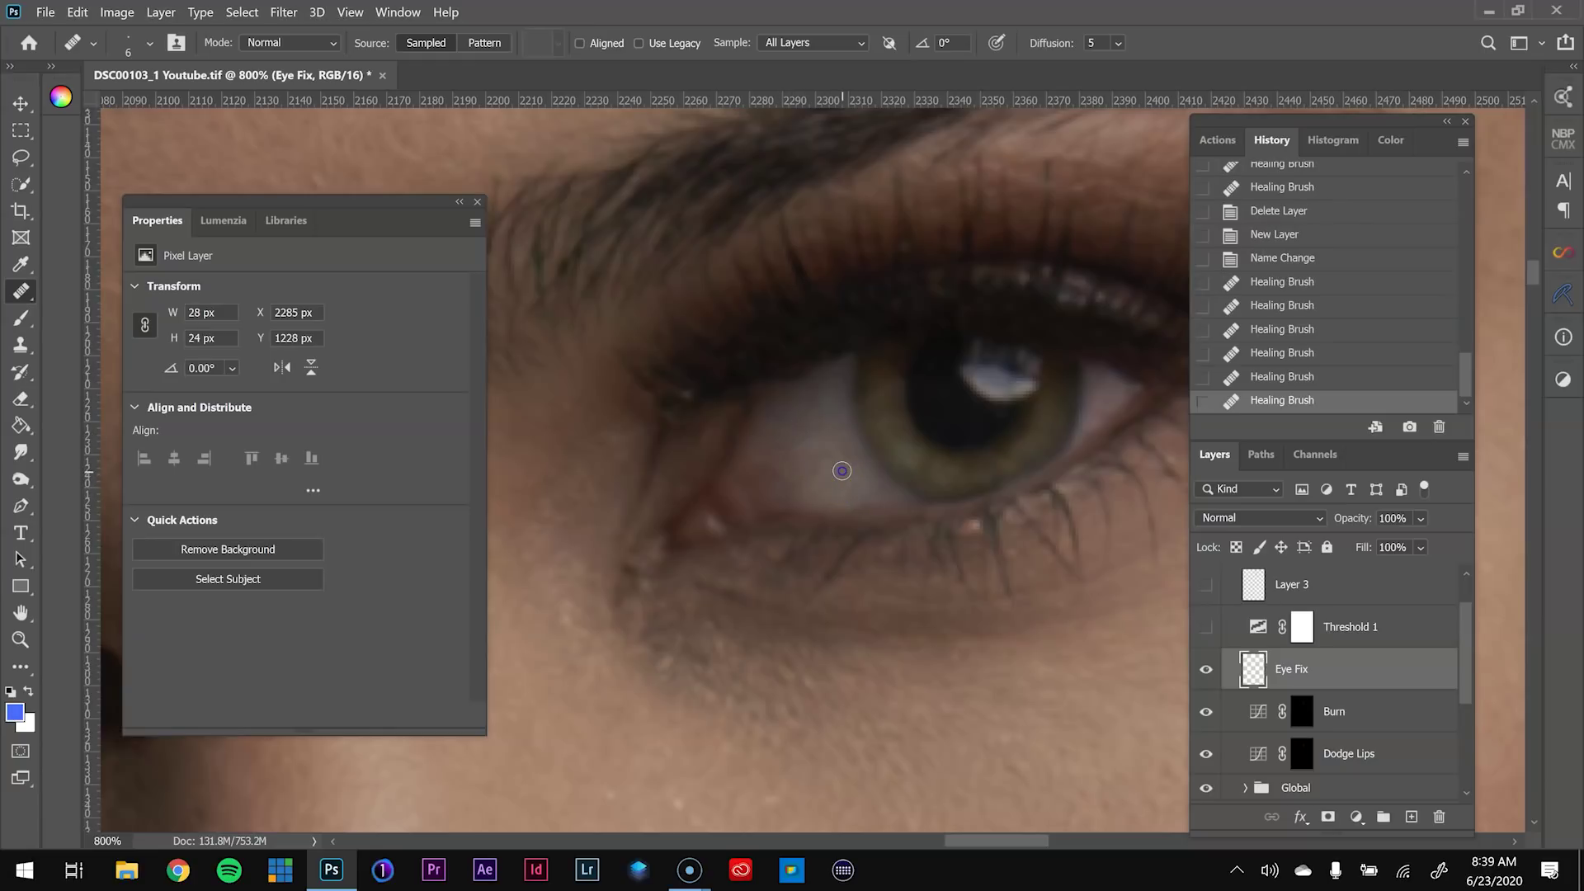
left_click(851, 496)
left_click(821, 459)
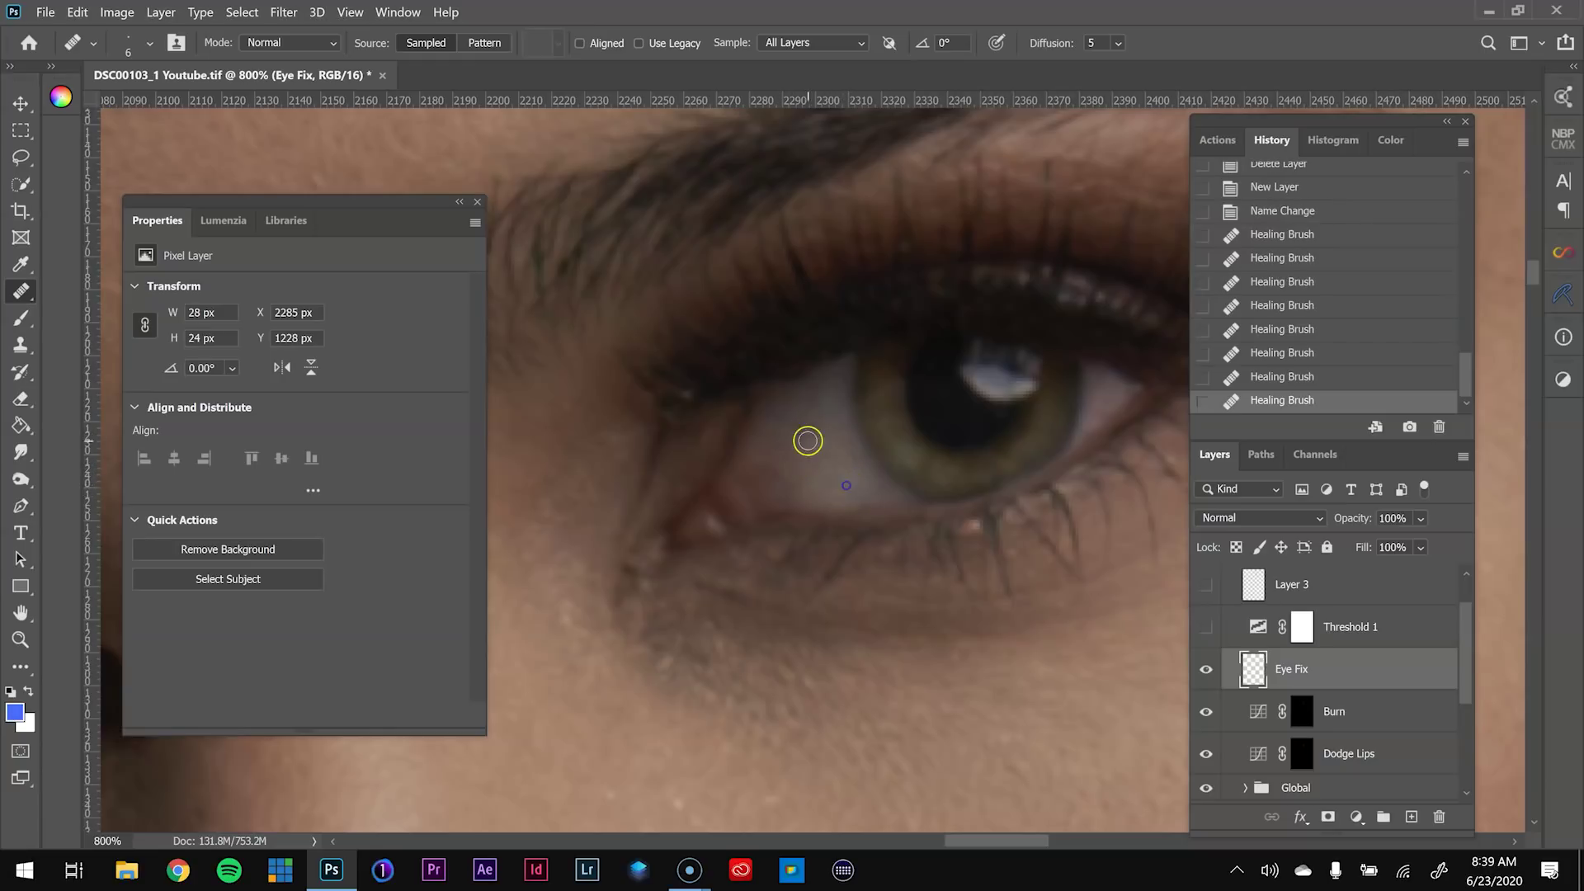
left_click(854, 482)
left_click(808, 433)
Heal the white of the left-hand eye in the portrait on the Eye Fix layer
mouse_move(710, 504)
left_mouse_down()
mouse_move(746, 523)
mouse_move(1032, 534)
mouse_move(1058, 435)
mouse_move(1021, 431)
left_mouse_up()
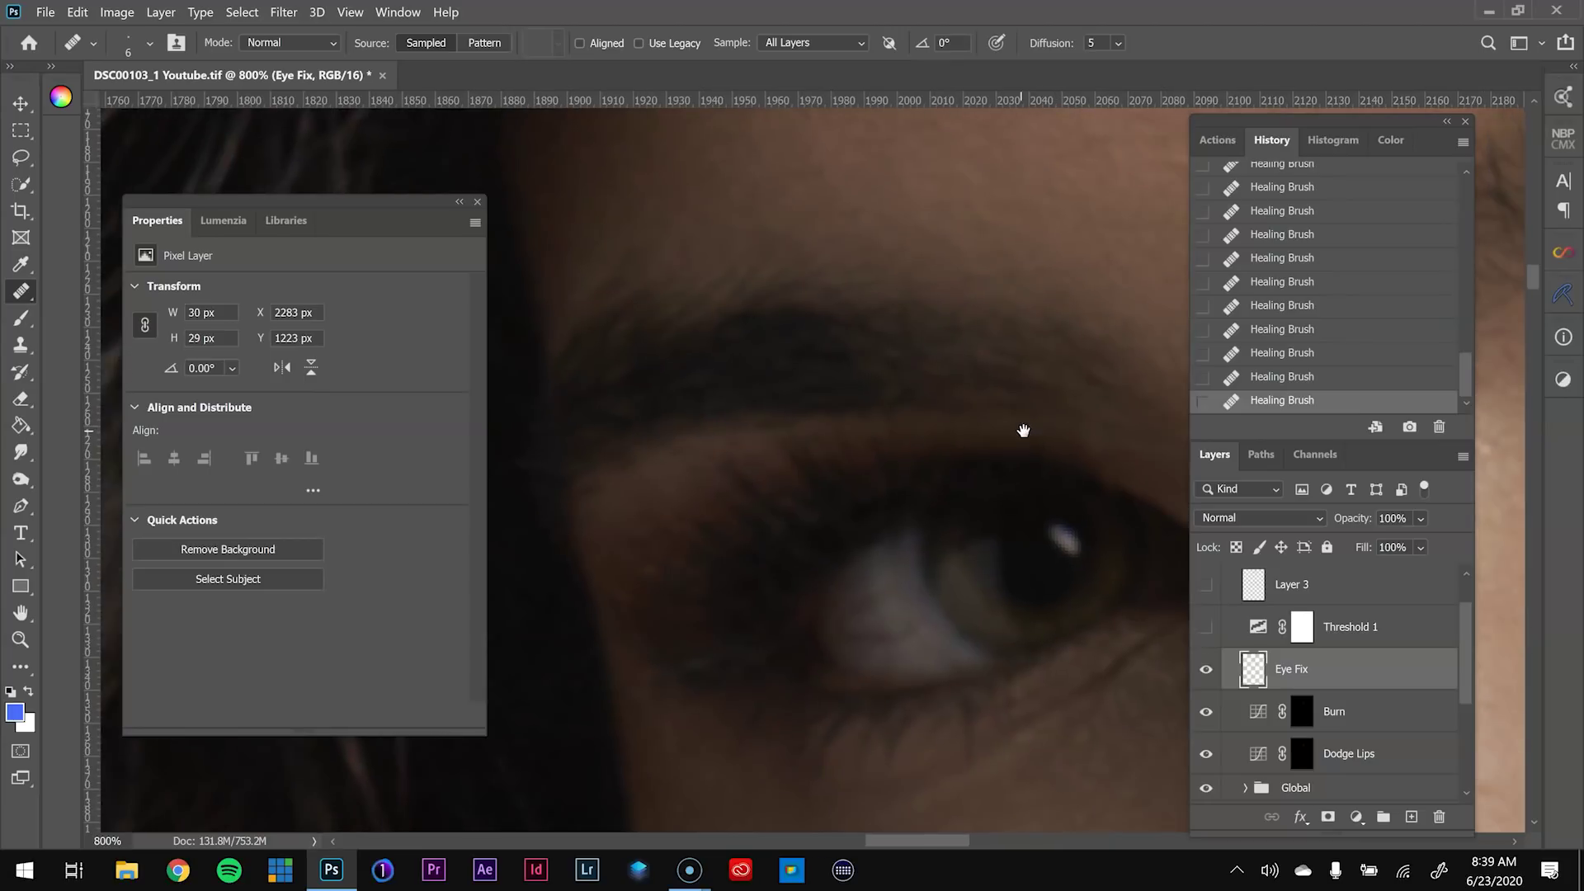
left_click(926, 666)
left_click_drag(1042, 576, 515, 685)
left_click_drag(1089, 581, 515, 704)
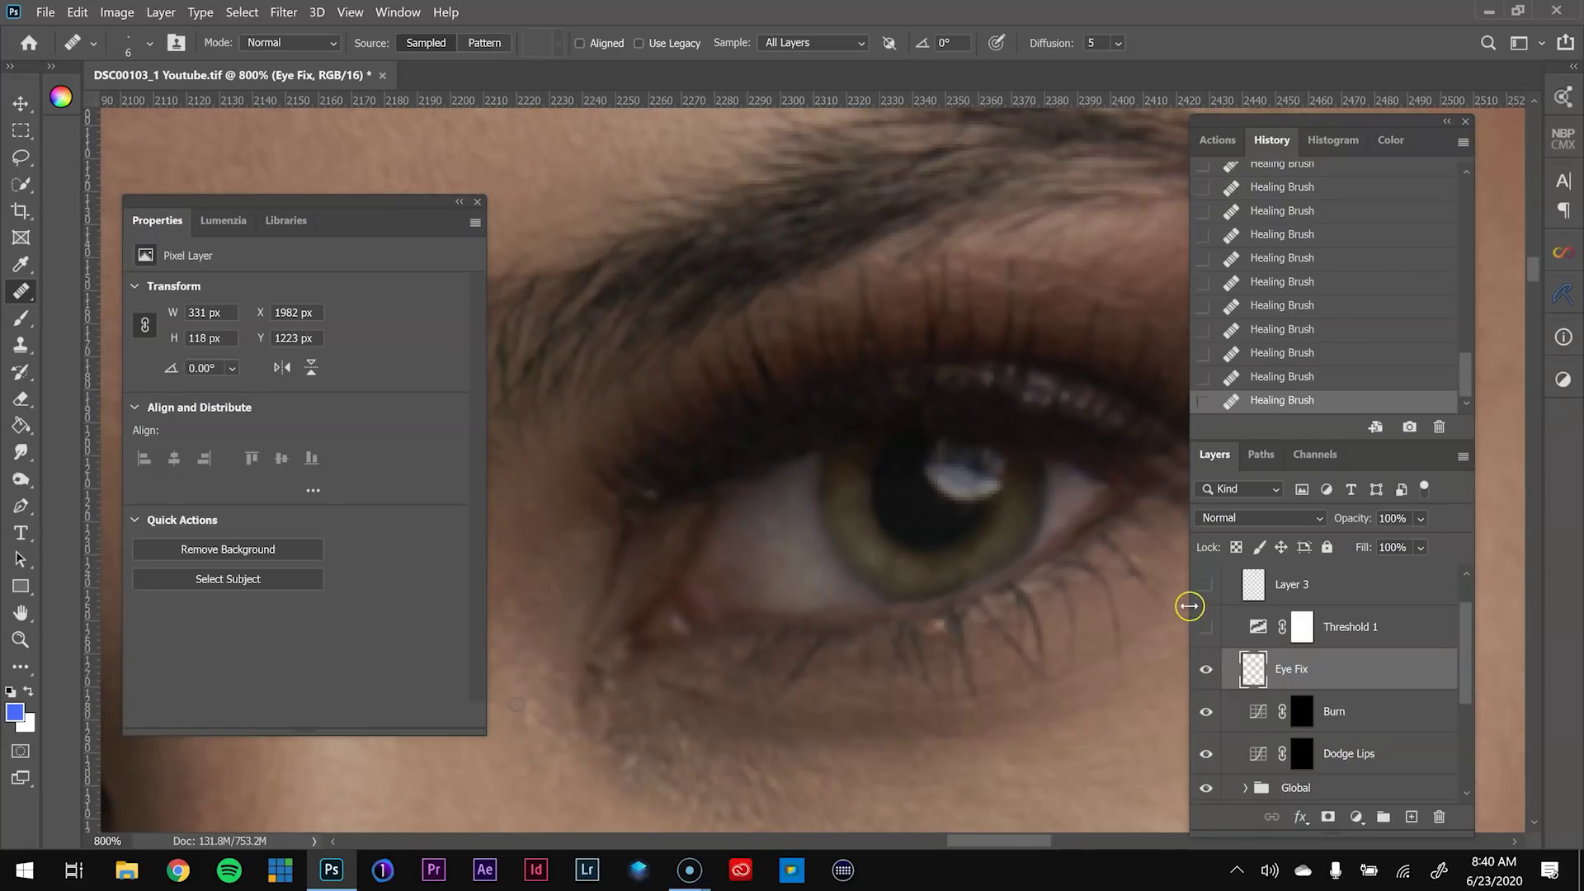
Add a Curves adjustment layer above Eye Fix and raise its RGB curve to output 252 at input 128
key("ctrl+minus")
key("ctrl+minus")
key("ctrl+minus")
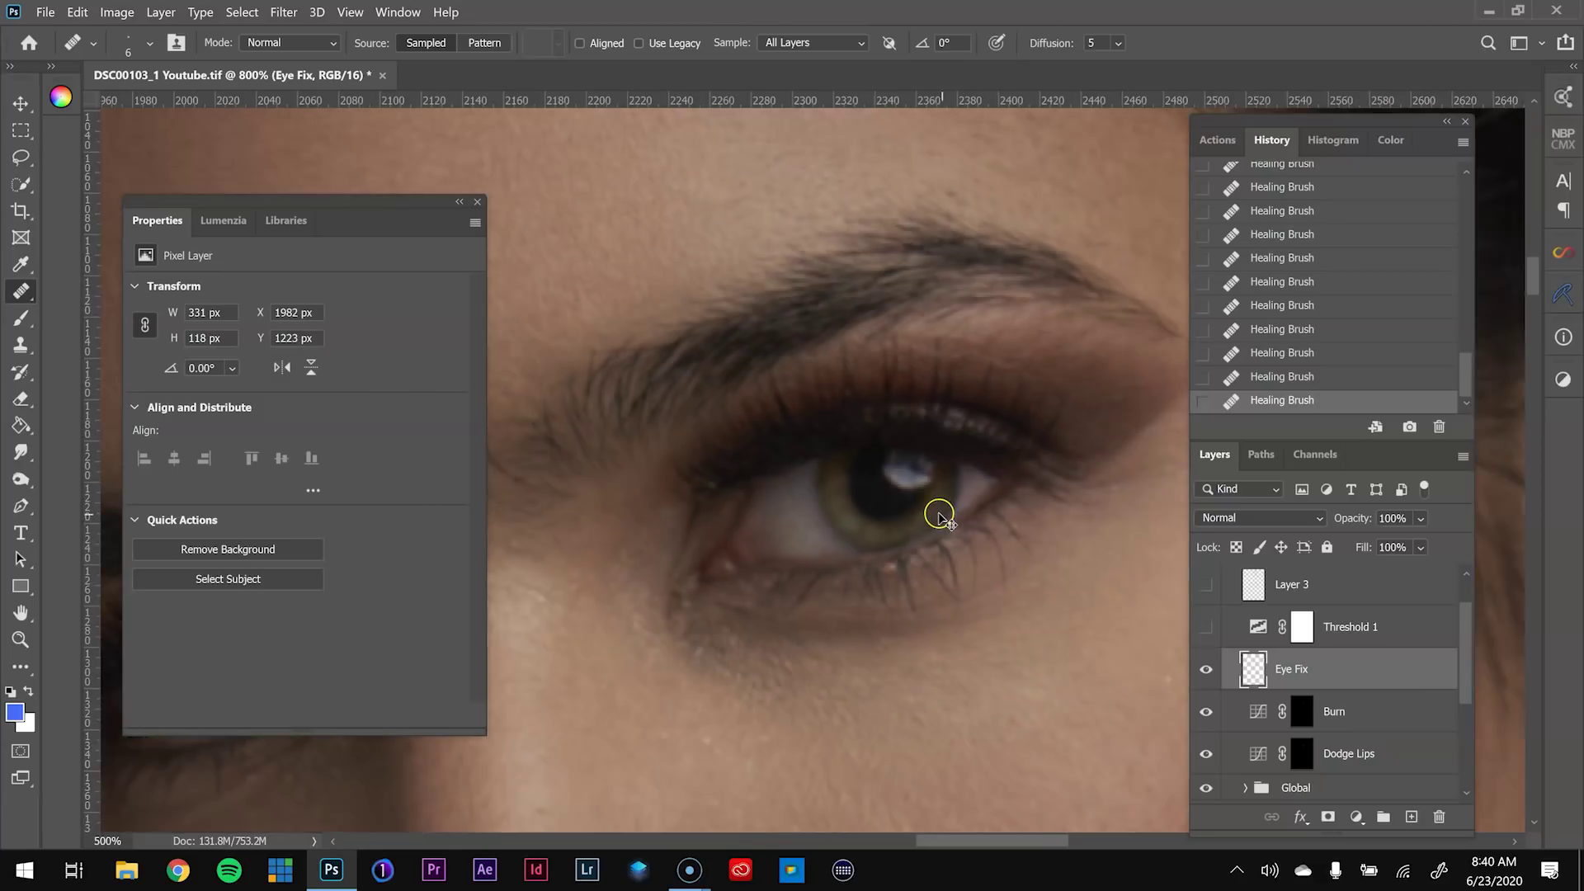
scroll(939, 515, "down", 4)
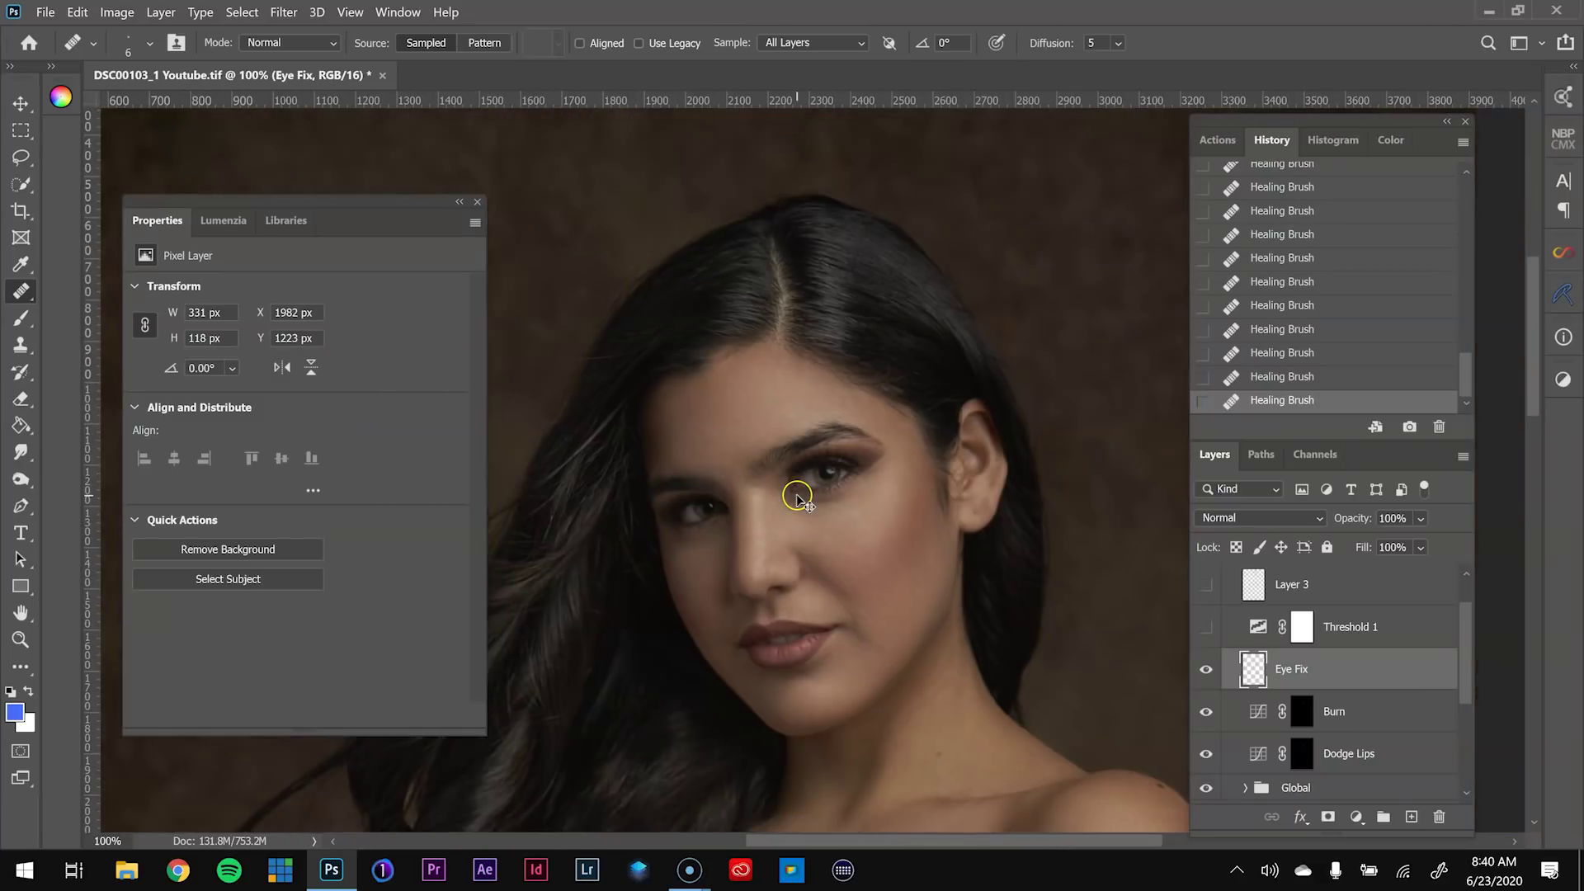
scroll(797, 496, "down", 1)
key("z")
mouse_move(801, 489)
left_mouse_down()
mouse_move(775, 453)
mouse_move(834, 516)
mouse_move(884, 482)
left_mouse_up()
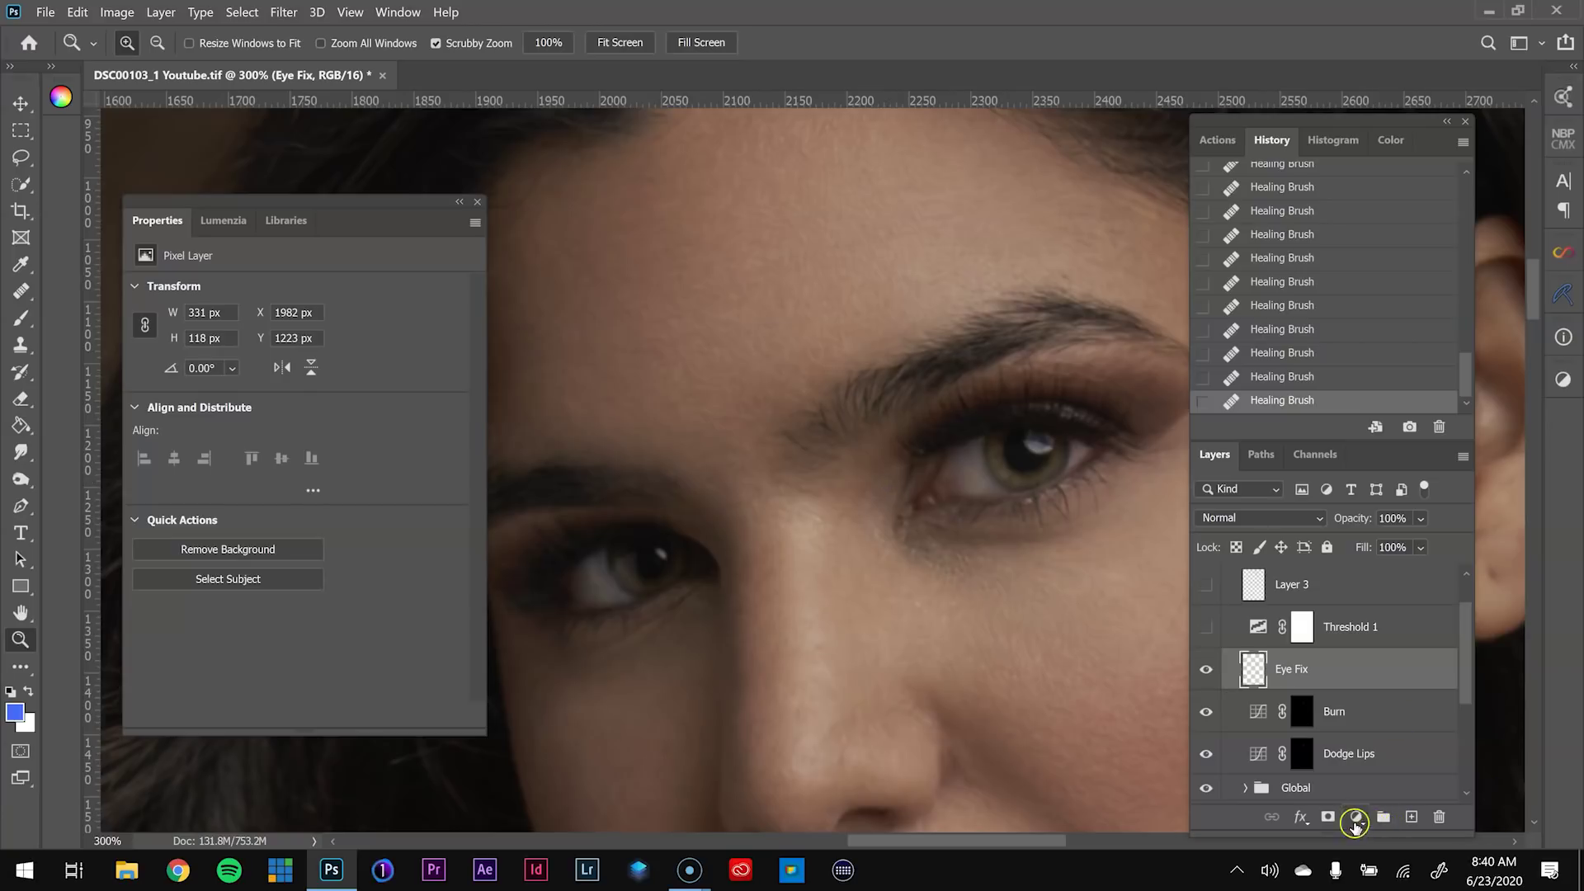
left_click(1355, 817)
left_click(1375, 563)
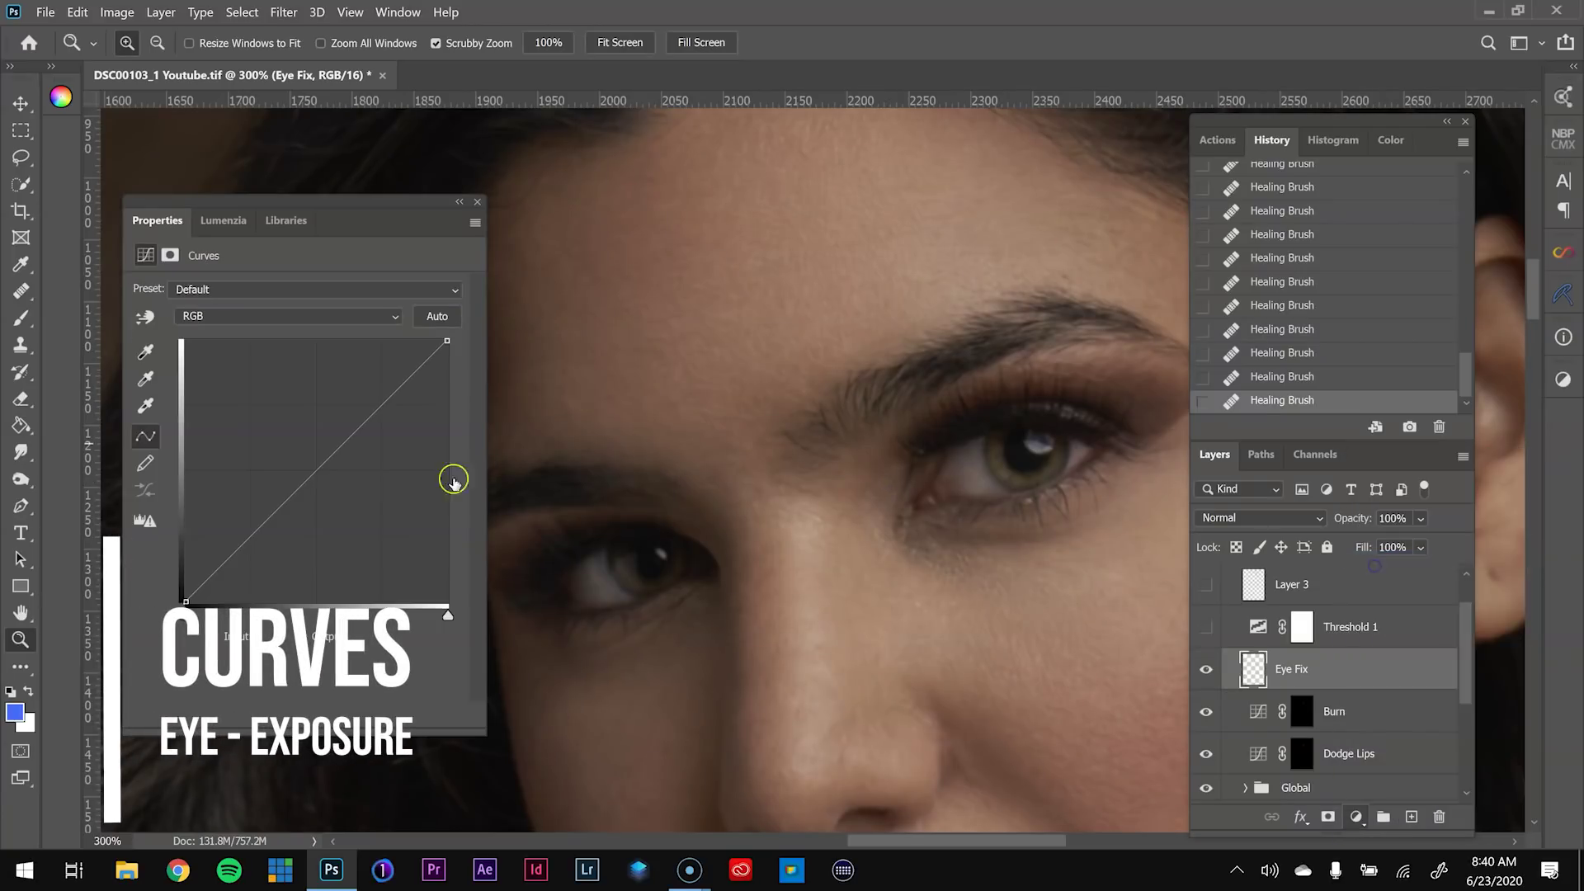
left_click_drag(300, 486, 316, 343)
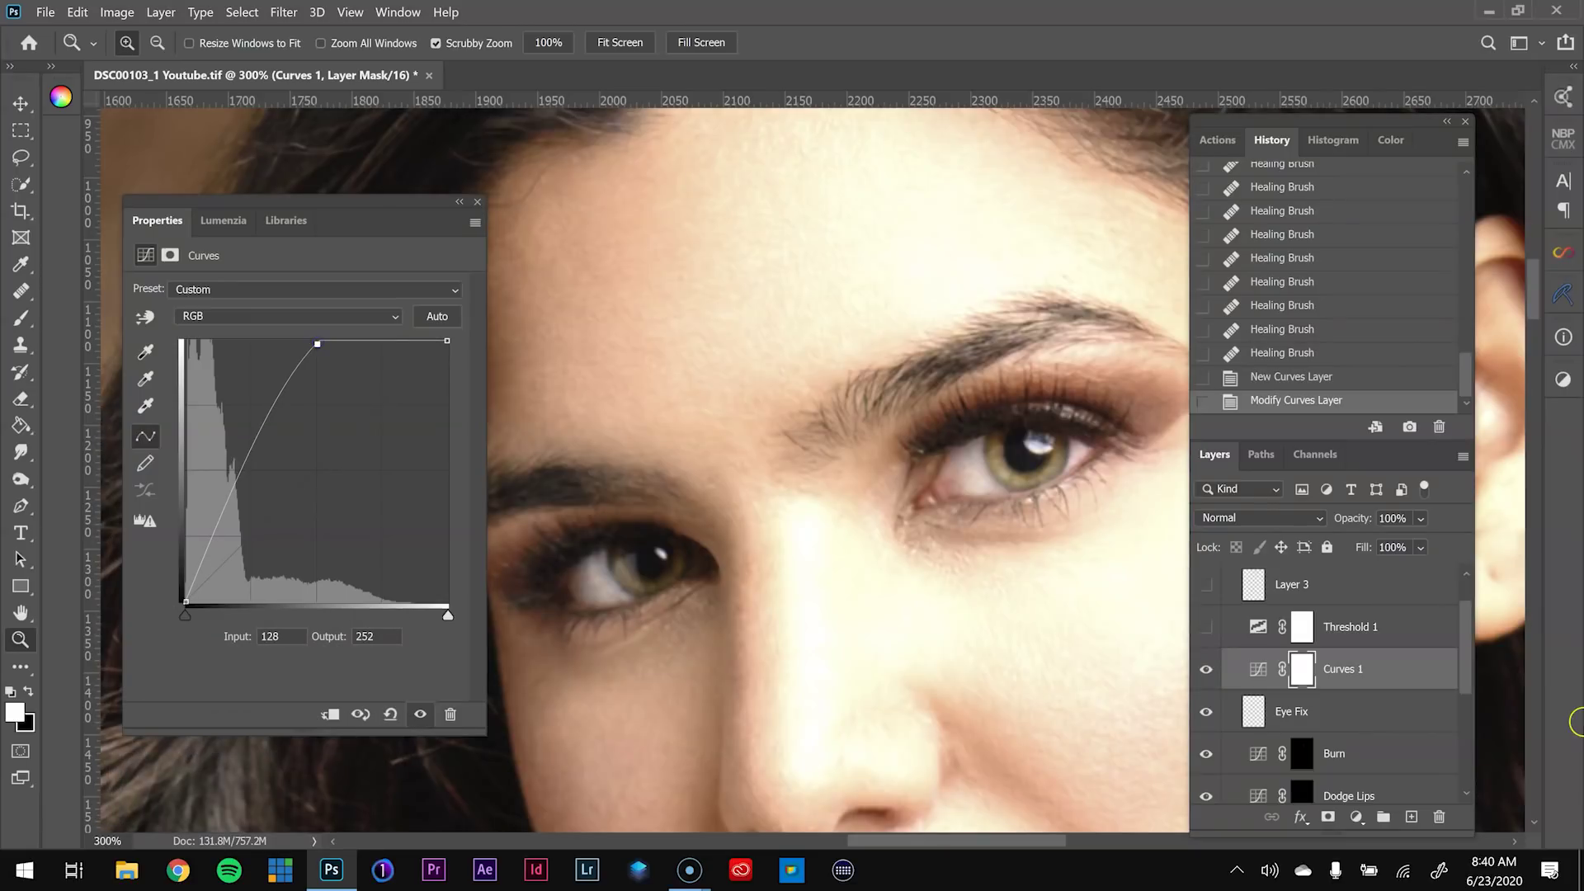
Invert the new curves layer's mask to black and rename the layer Eye
key("ctrl+i")
double_click(1340, 669)
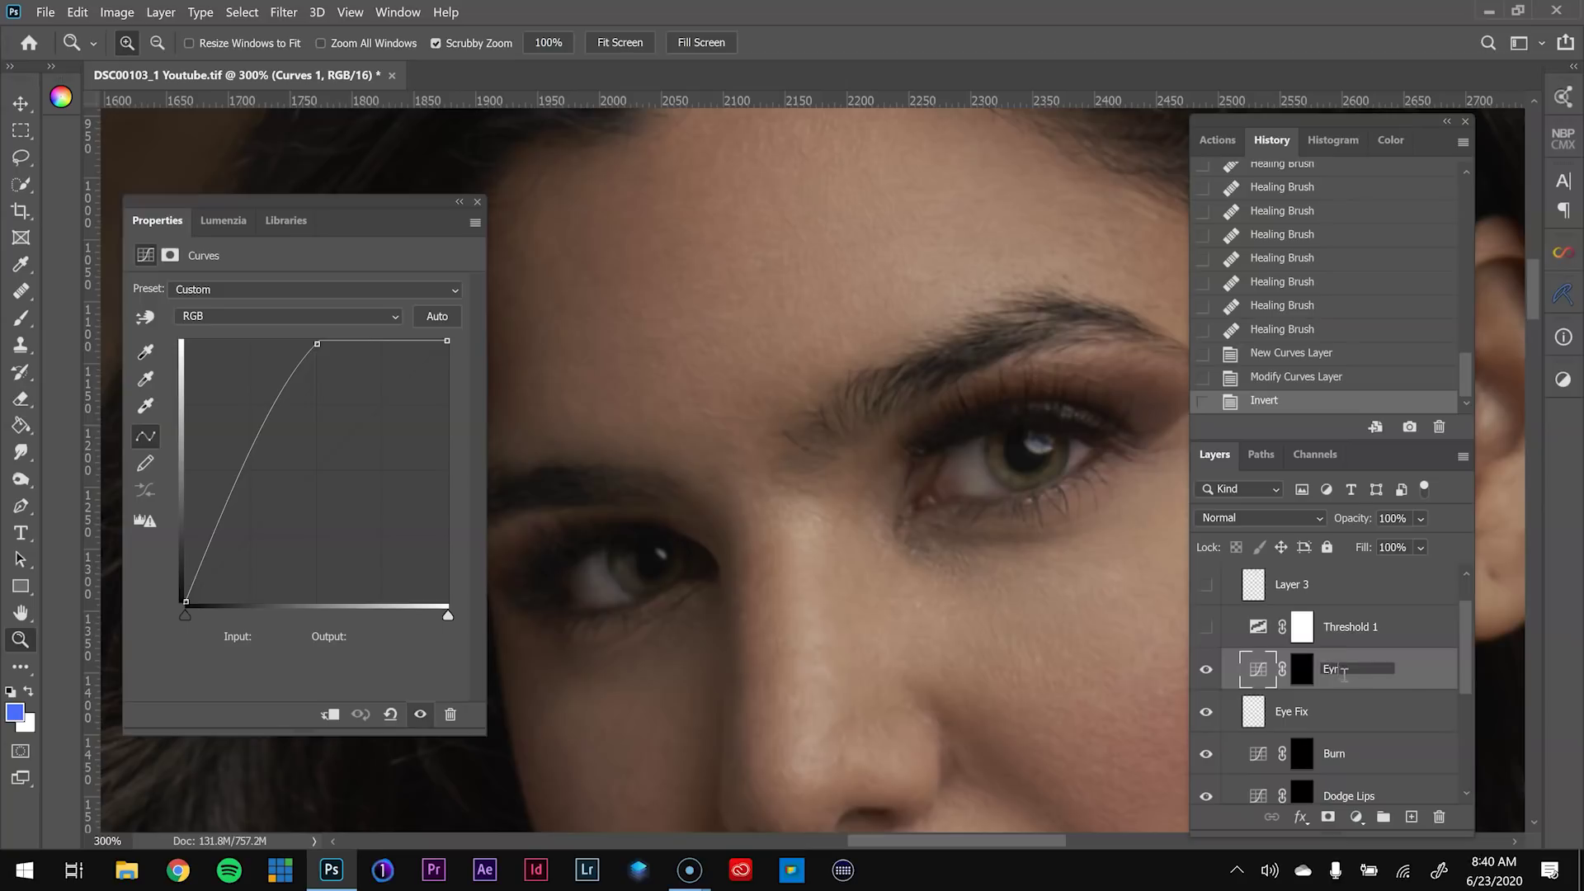
key("Return")
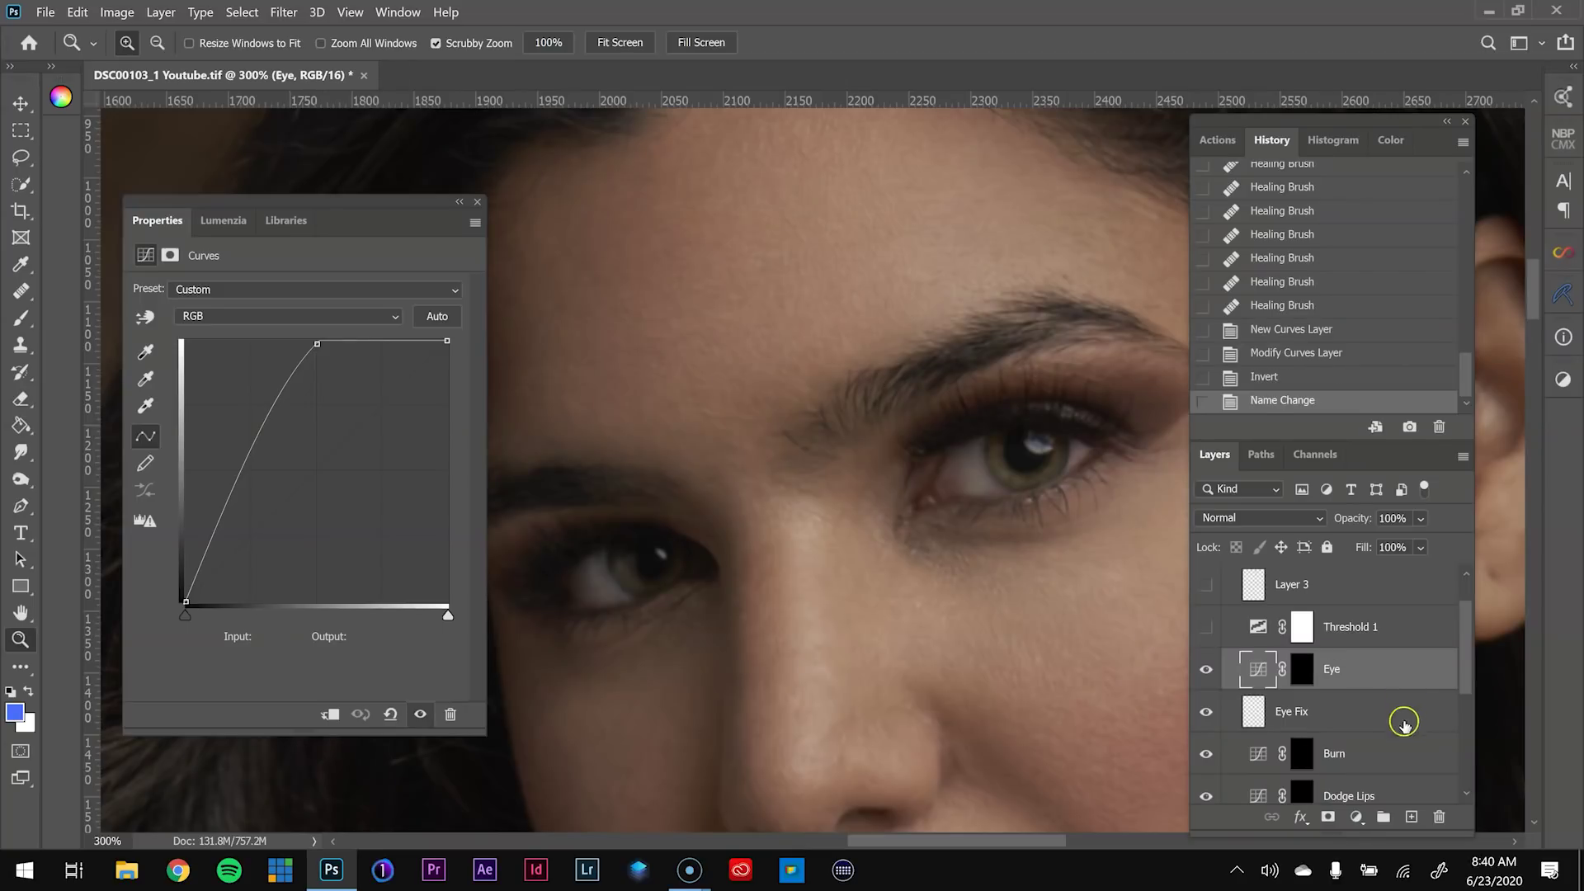
Brighten the right-hand eye's iris by painting white on the Eye mask with a brush of about 15 px, 75% opacity and 5% flow
left_click(1008, 443)
left_click(1066, 516)
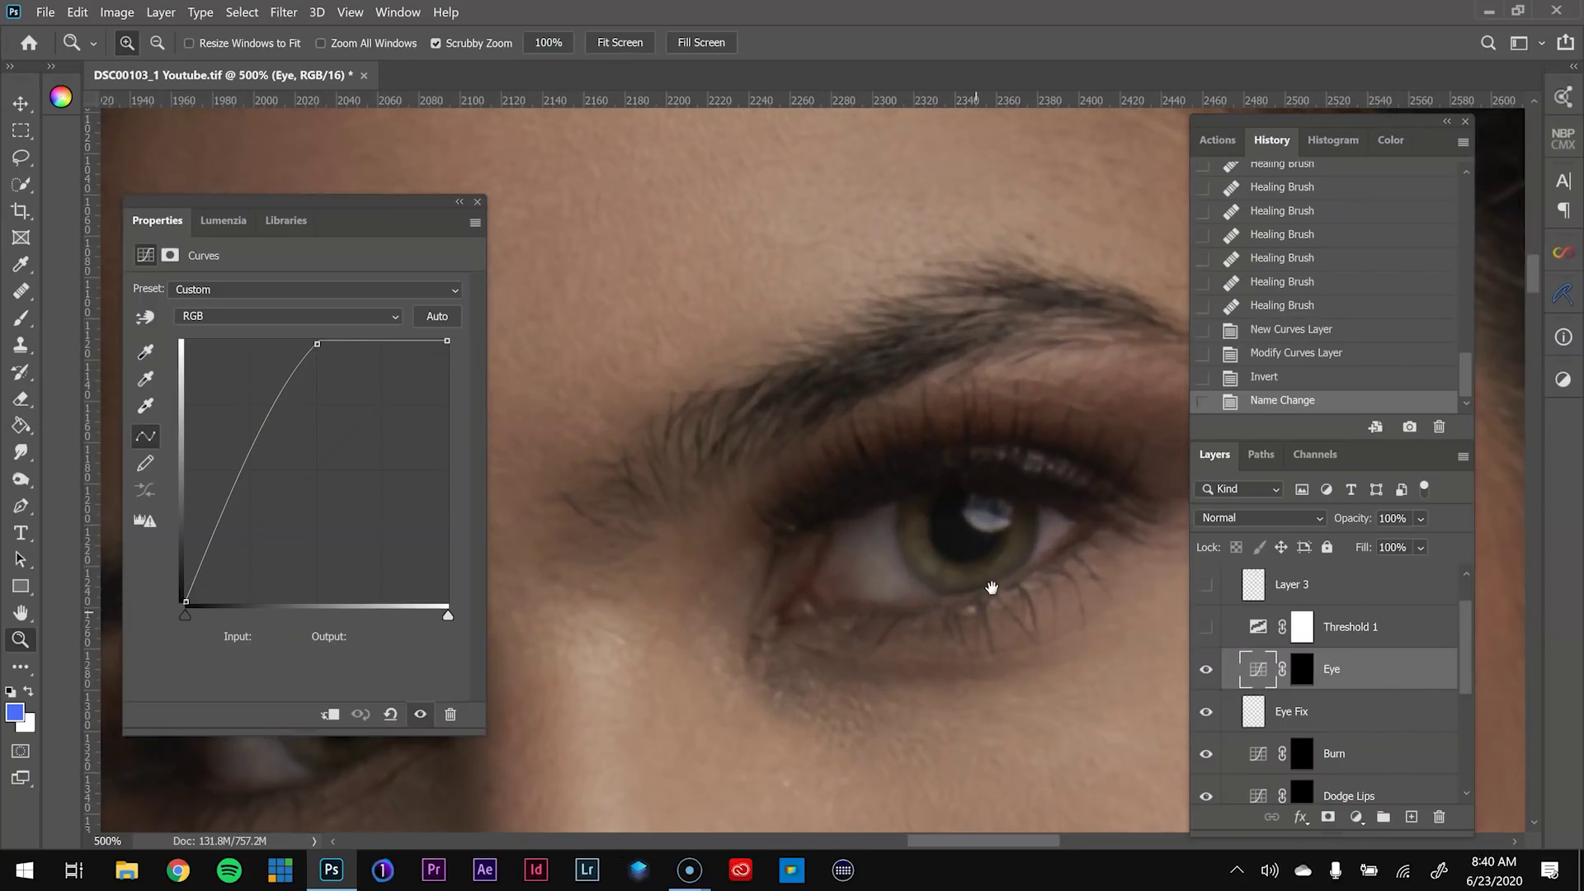
key("b")
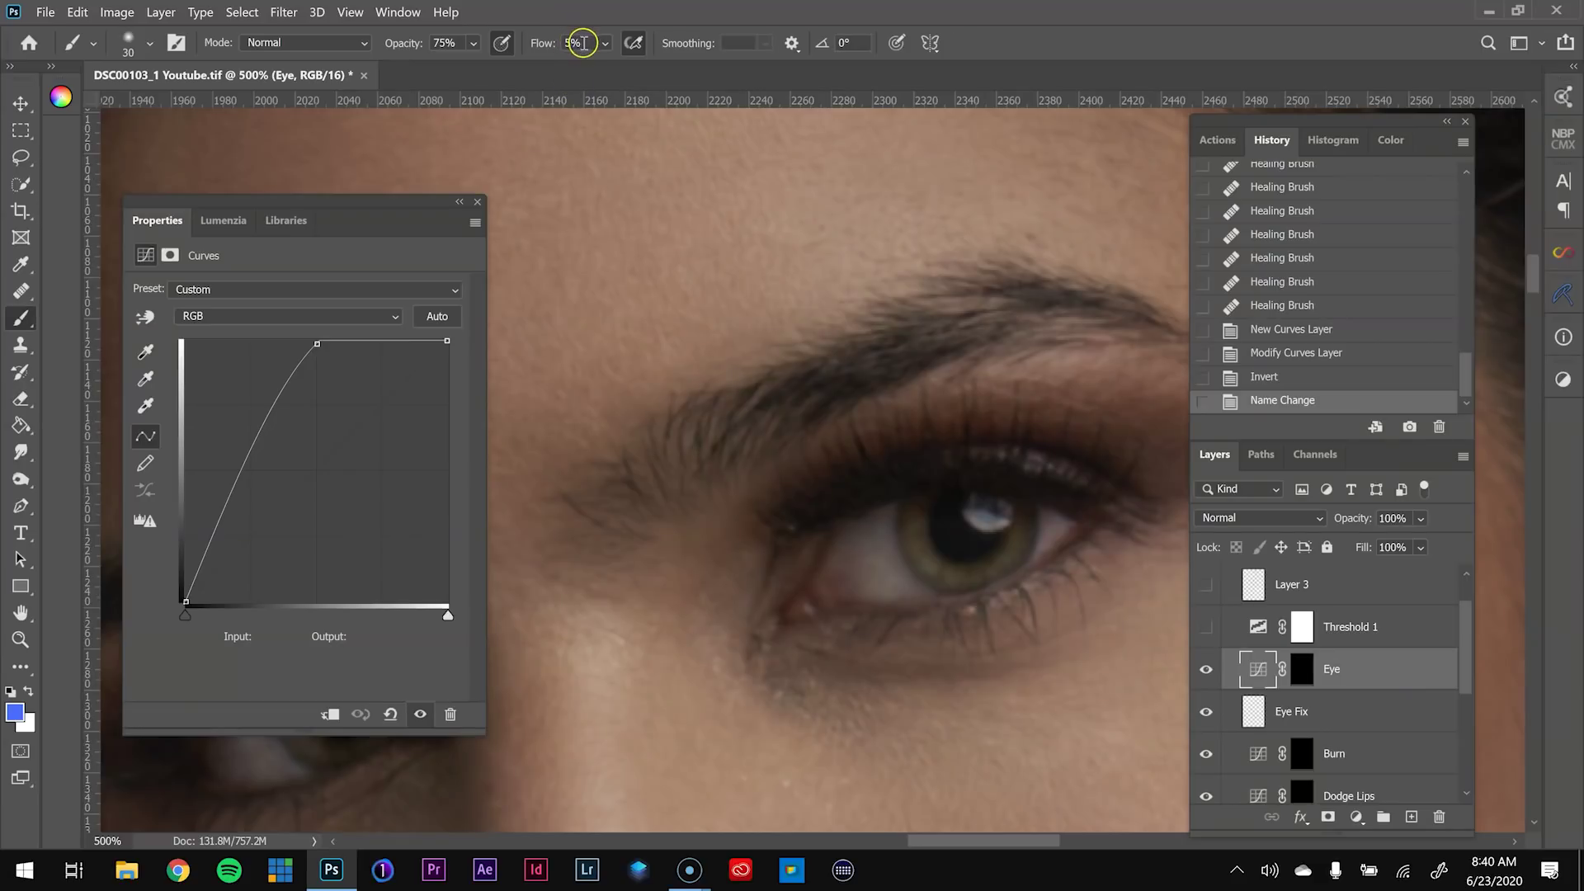
left_click(1302, 669)
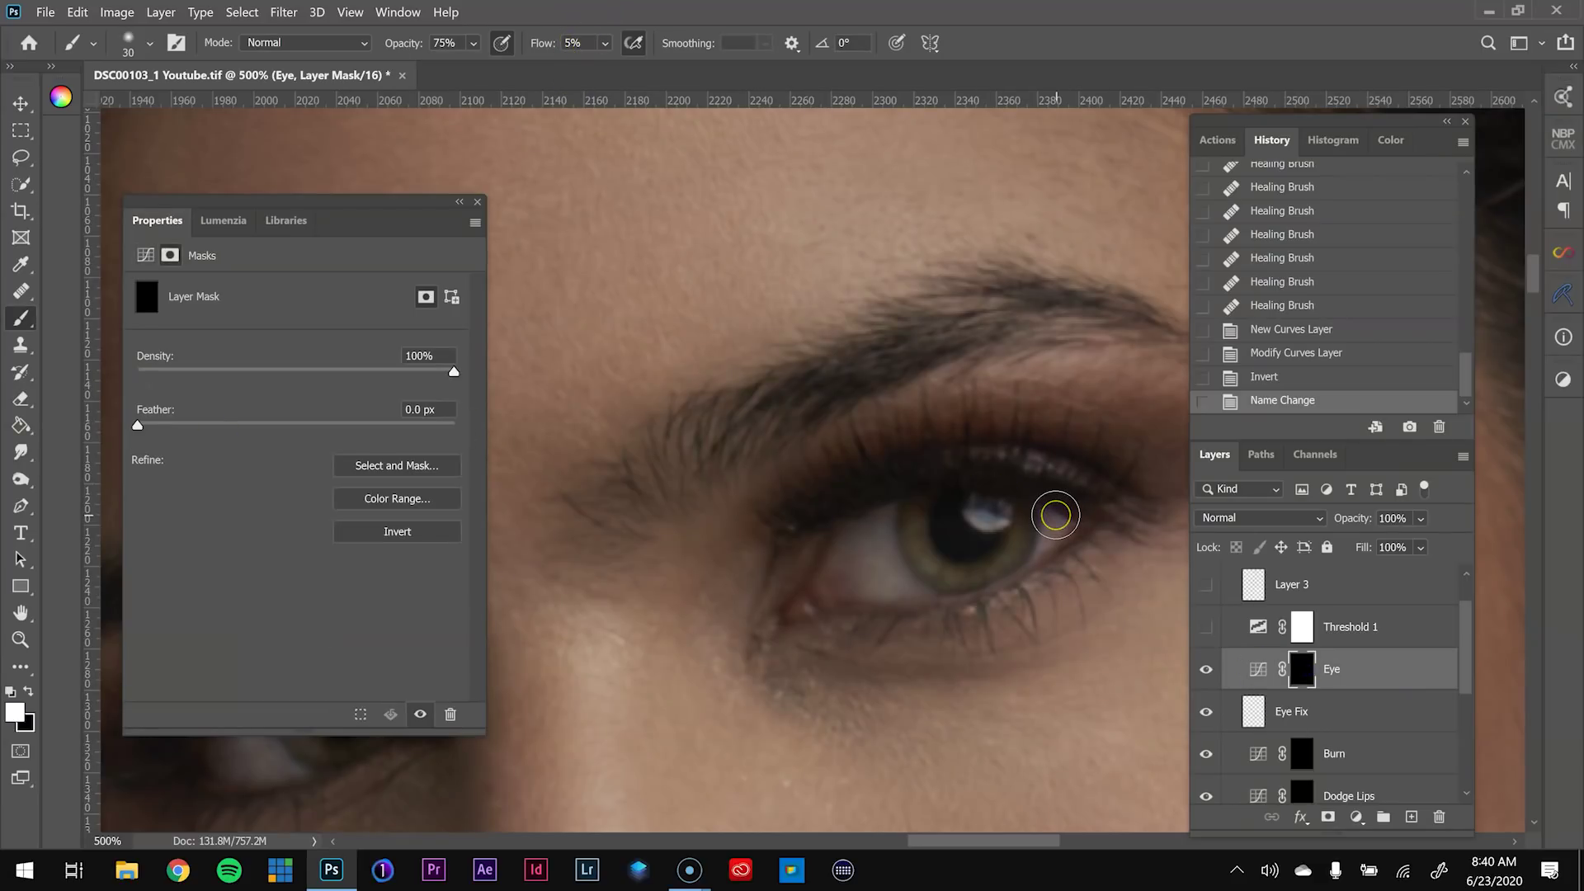
key("bracketleft")
key("bracketleft")
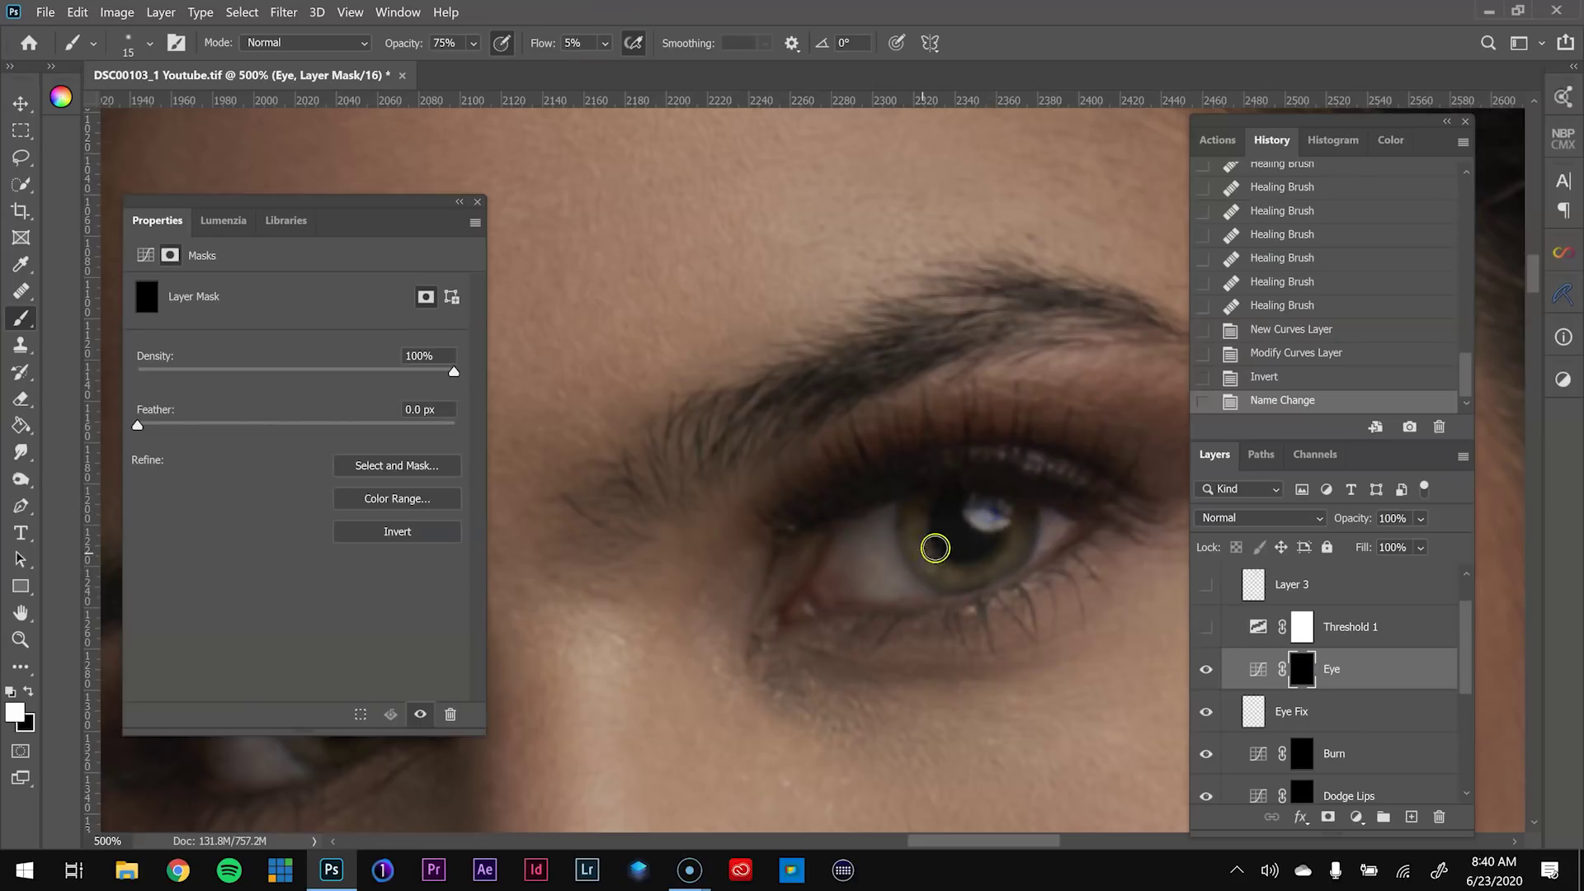
left_click_drag(940, 559, 930, 542)
mouse_move(929, 544)
left_mouse_down()
mouse_move(934, 573)
mouse_move(920, 559)
mouse_move(957, 572)
left_mouse_up()
key("bracketright")
key("bracketright")
left_click(992, 563)
left_click(984, 567)
left_click(978, 569)
key("bracketleft")
left_click(925, 533)
left_click(923, 536)
left_click_drag(984, 572, 1002, 566)
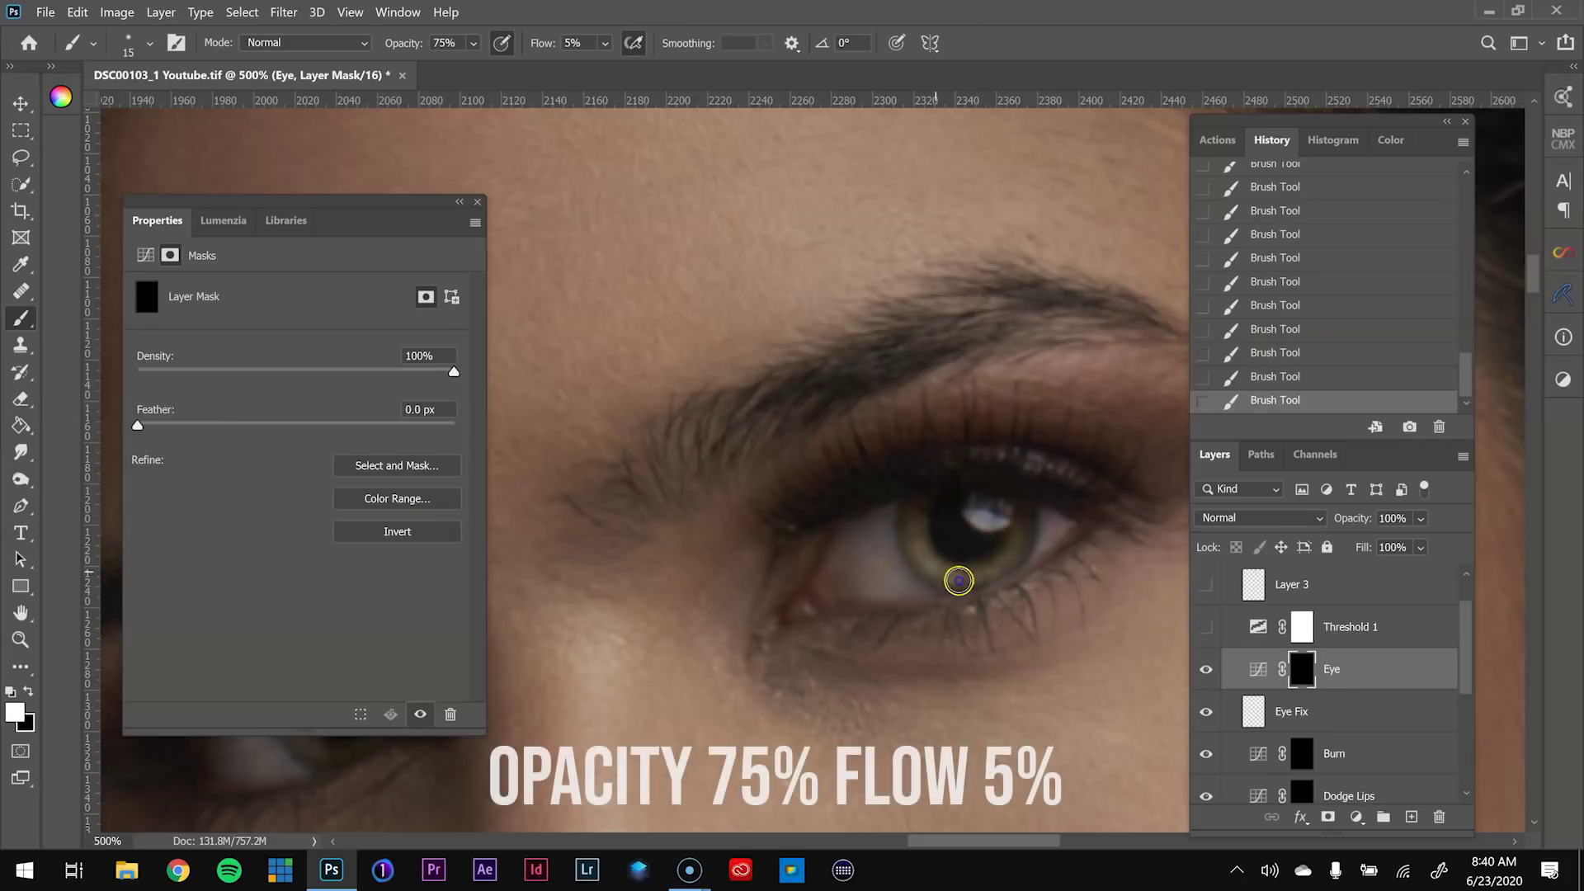
Try brightening the left-hand eye on the Eye mask and undo the last brush strokes there
key("bracketright")
key("bracketright")
key("bracketright")
key("bracketleft")
key("bracketleft")
left_click_drag(717, 642, 1078, 477)
left_click_drag(713, 609, 879, 594)
key("bracketright")
key("bracketright")
key("bracketright")
key("bracketright")
key("bracketright")
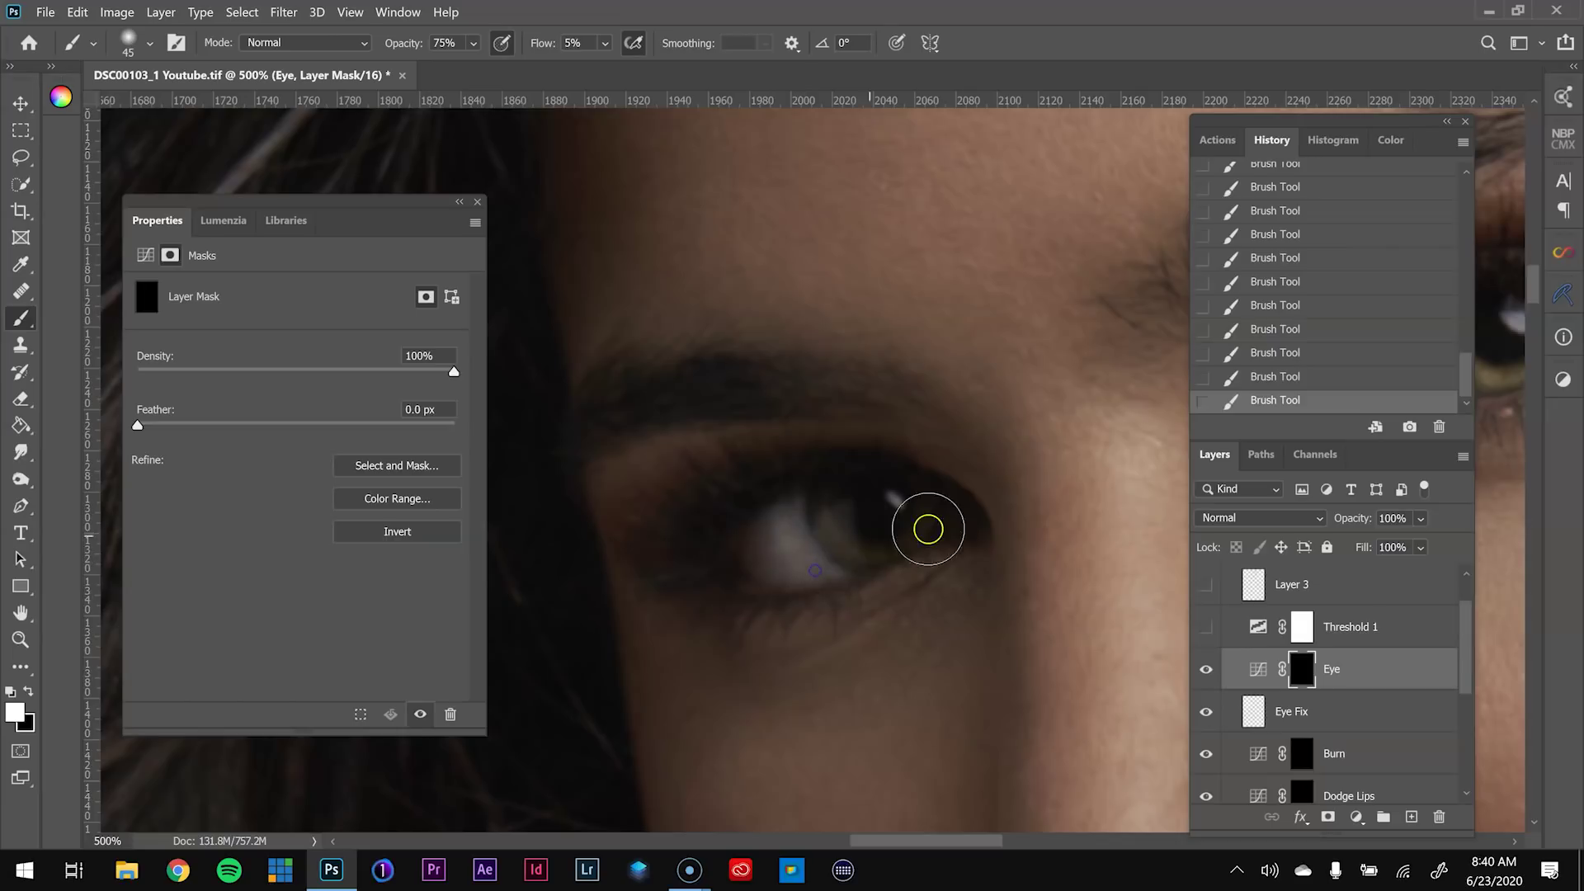
left_click(1290, 360)
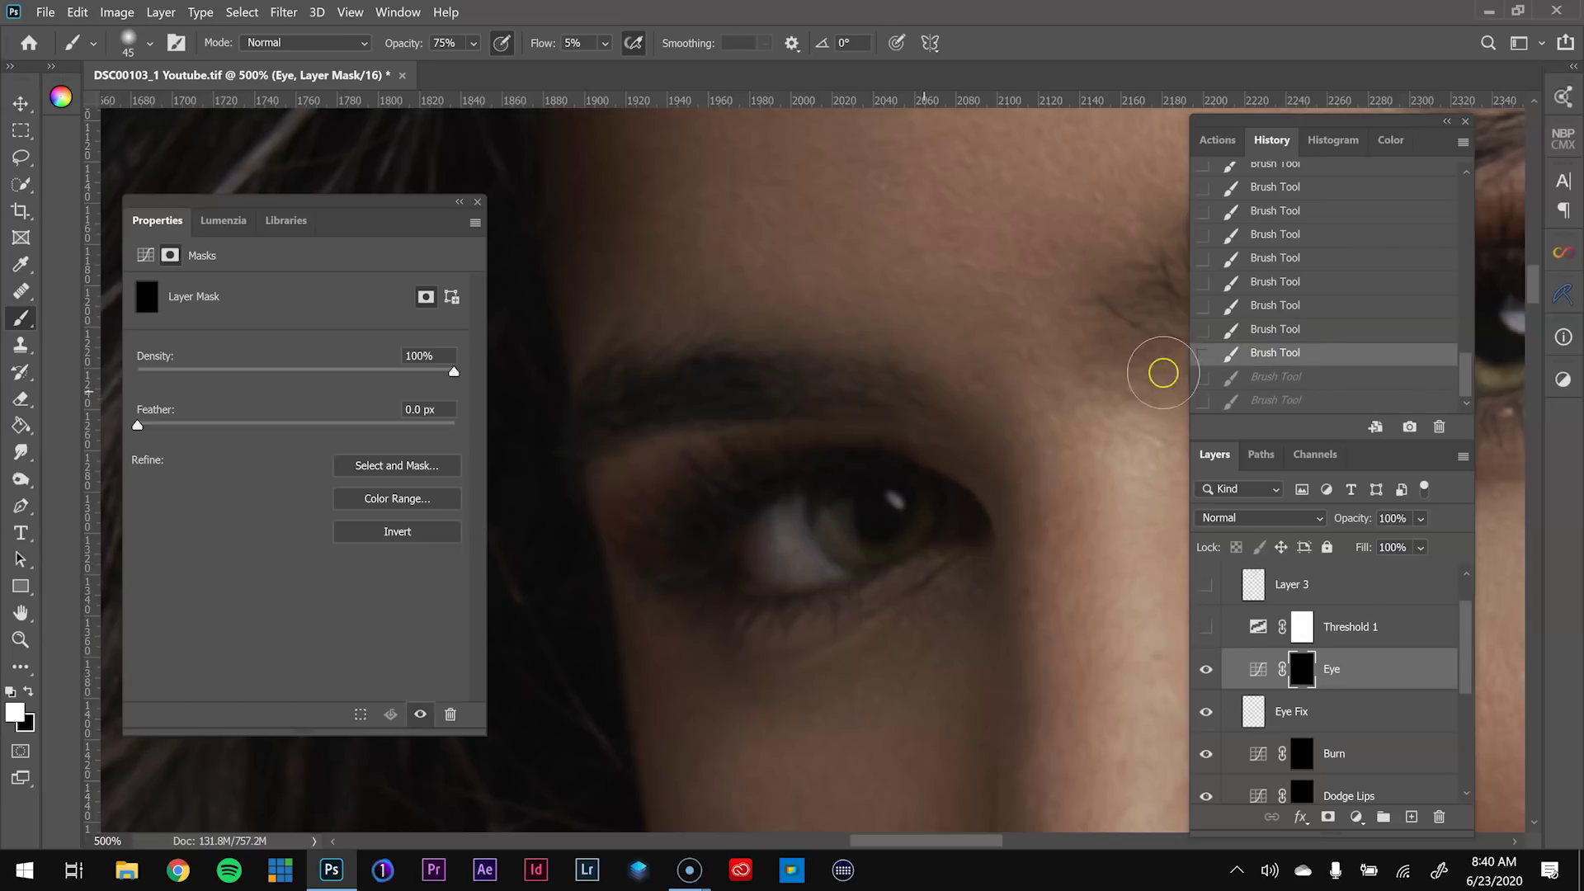
left_click(1269, 328)
left_click(1293, 314)
left_click(1301, 329)
Brighten the left-hand eye's iris on the Eye mask with a 15 px brush
key("bracketleft")
key("bracketleft")
key("bracketleft")
key("bracketleft")
key("bracketleft")
key("bracketleft")
left_click_drag(842, 530, 858, 546)
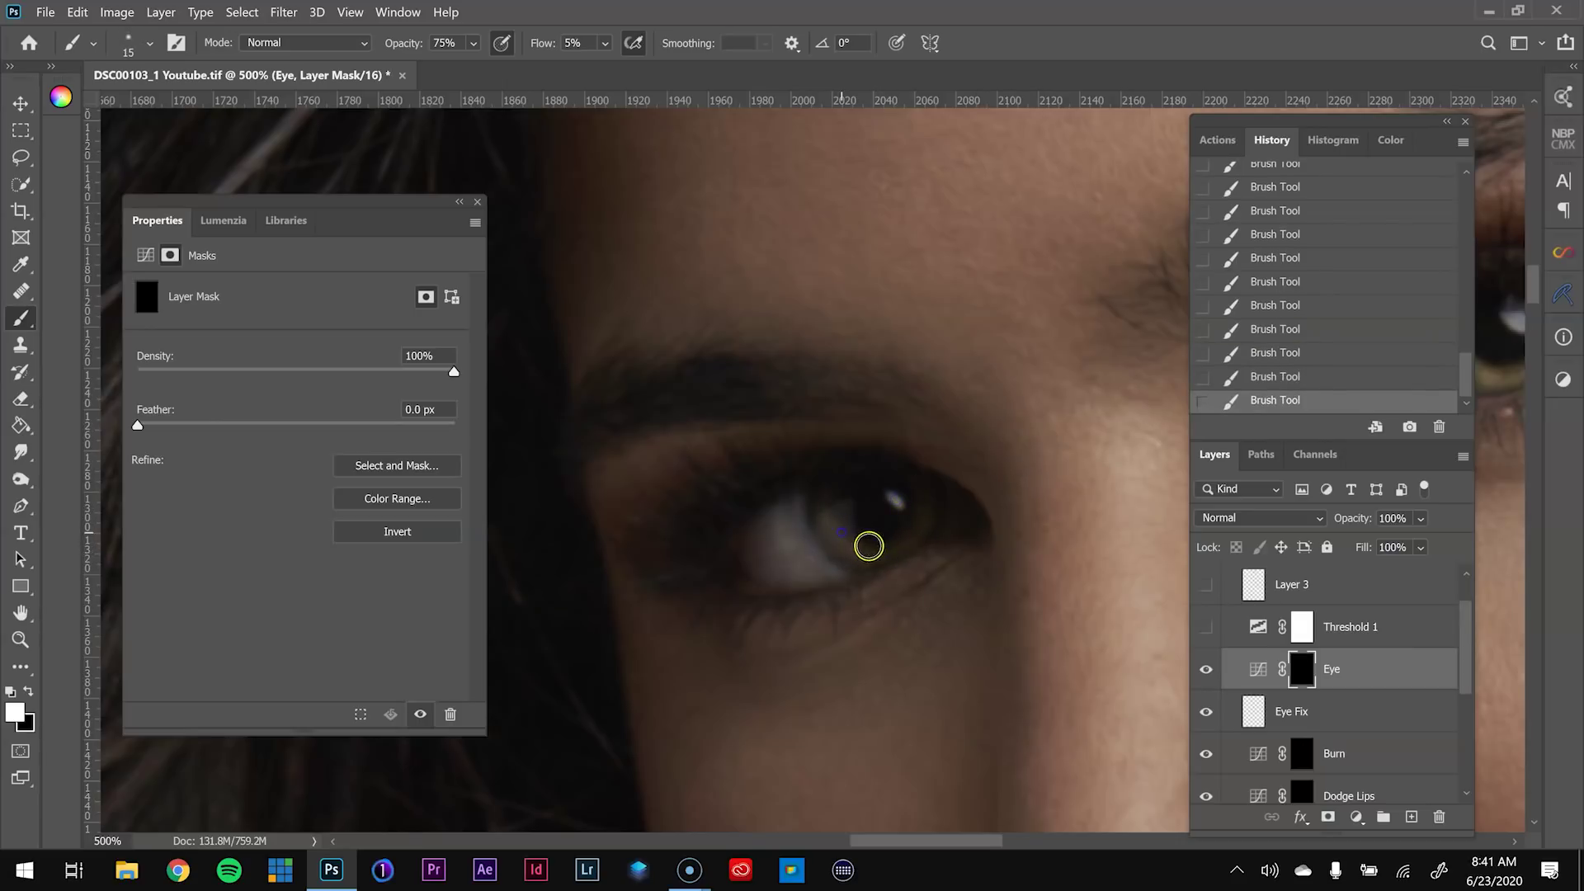
Paint black over the right-hand eye's pupil on the Eye mask with a 35 px brush to remove the brightening there
left_click_drag(990, 530, 404, 620)
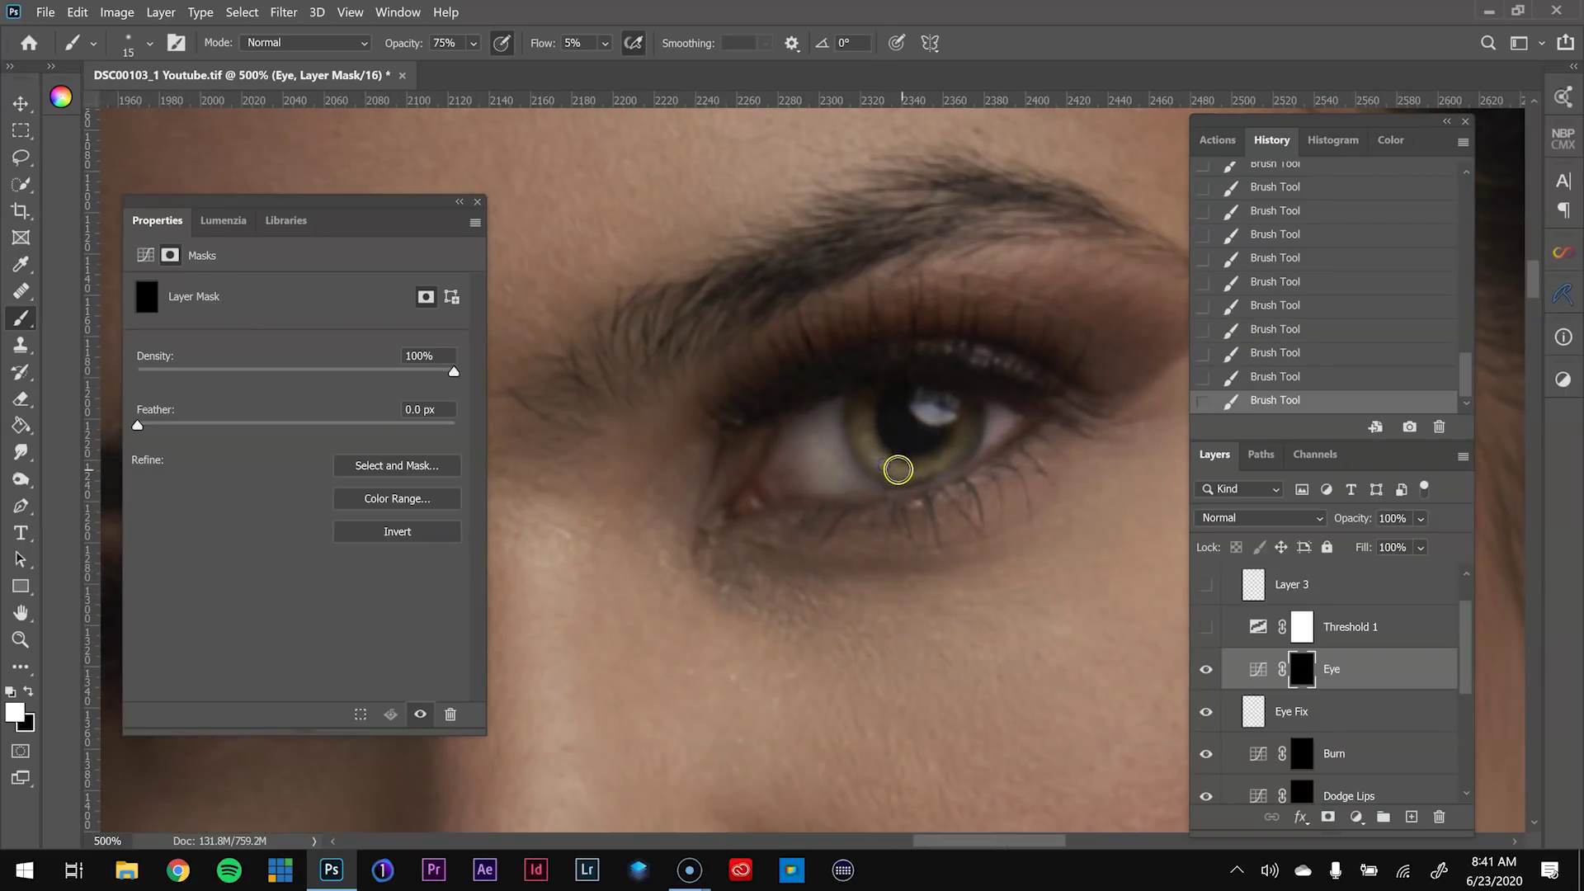
key("x")
key("bracketright")
key("bracketright")
mouse_move(948, 452)
left_mouse_down()
mouse_move(887, 424)
mouse_move(902, 400)
mouse_move(867, 416)
mouse_move(931, 434)
mouse_move(931, 419)
mouse_move(898, 429)
mouse_move(946, 436)
mouse_move(880, 426)
mouse_move(887, 408)
mouse_move(904, 403)
mouse_move(933, 422)
left_mouse_up()
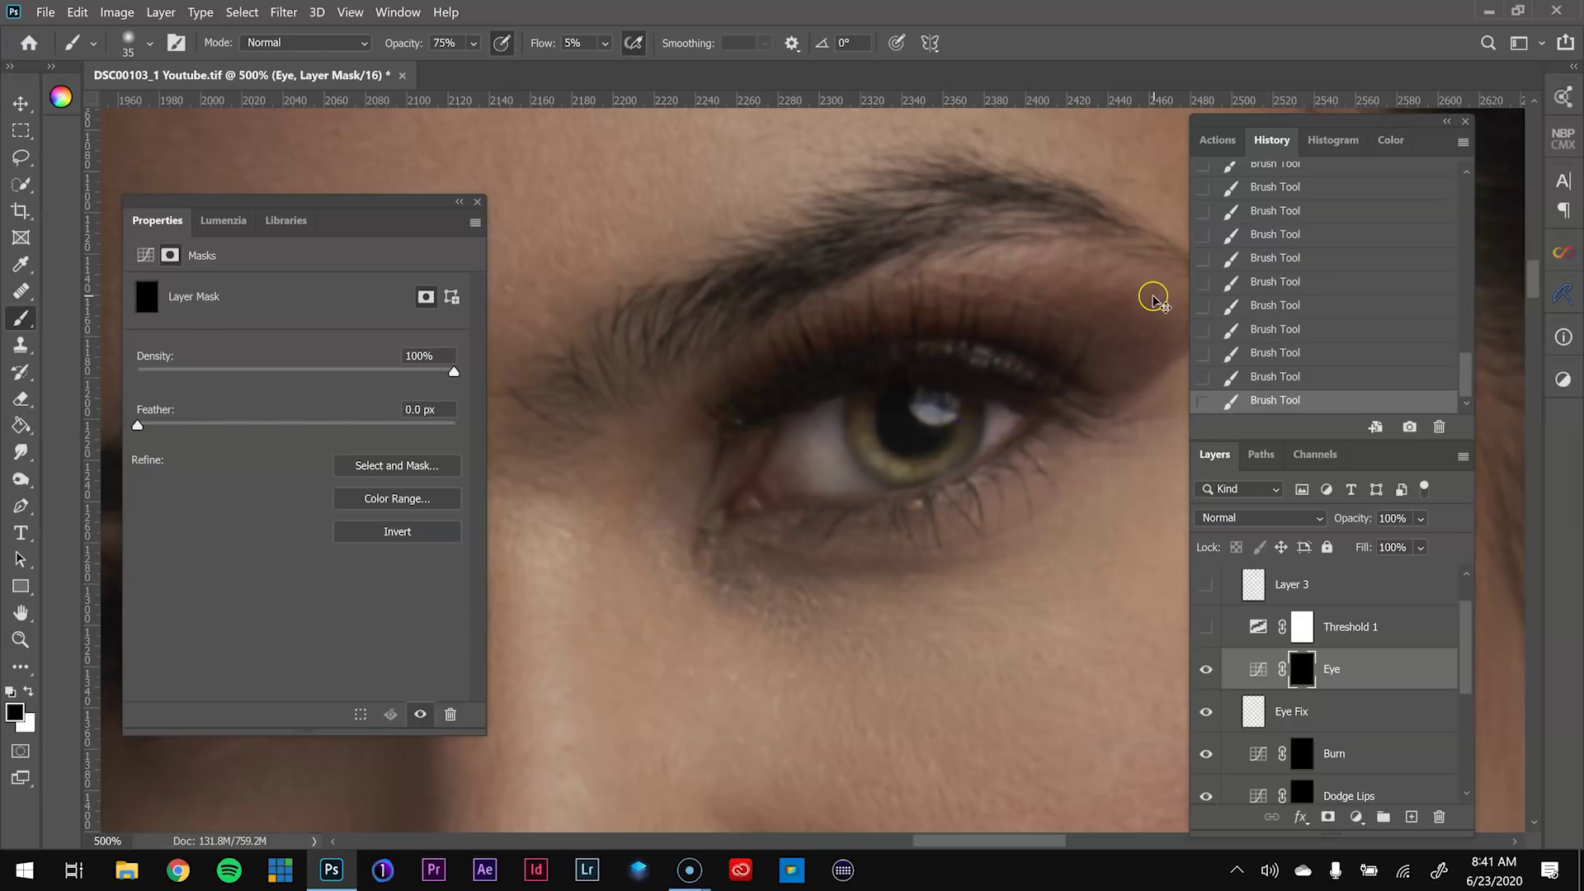
Compare the whole portrait with and without the Eye layer
key("ctrl+minus")
key("ctrl+minus")
key("ctrl+minus")
key("ctrl+minus")
key("ctrl+minus")
key("ctrl+minus")
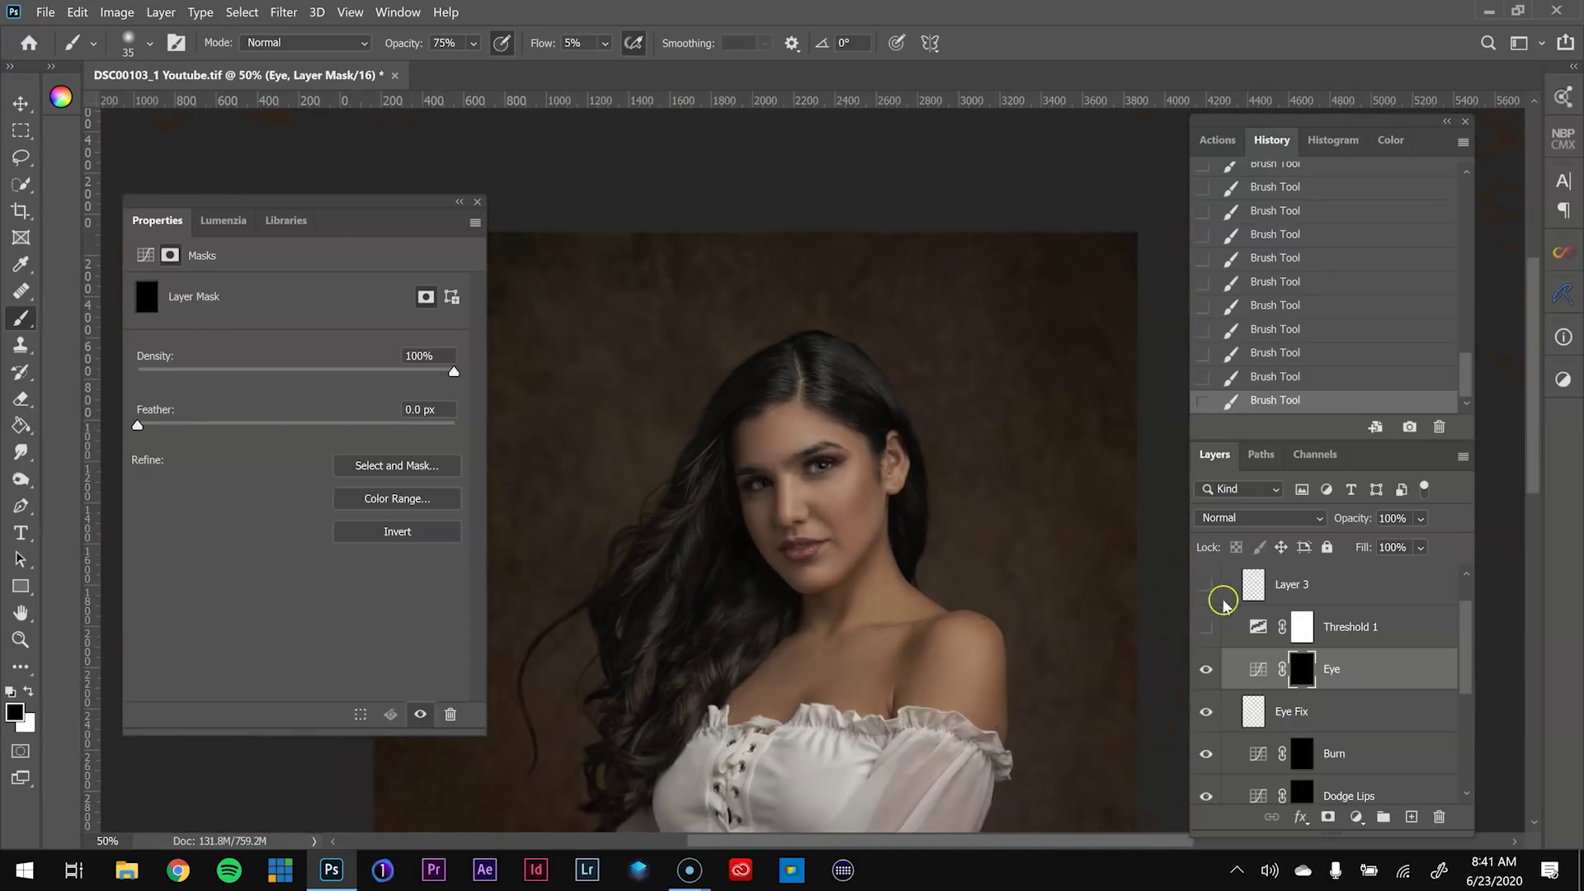
key("ctrl+minus")
left_click(1205, 669)
left_click(1205, 669)
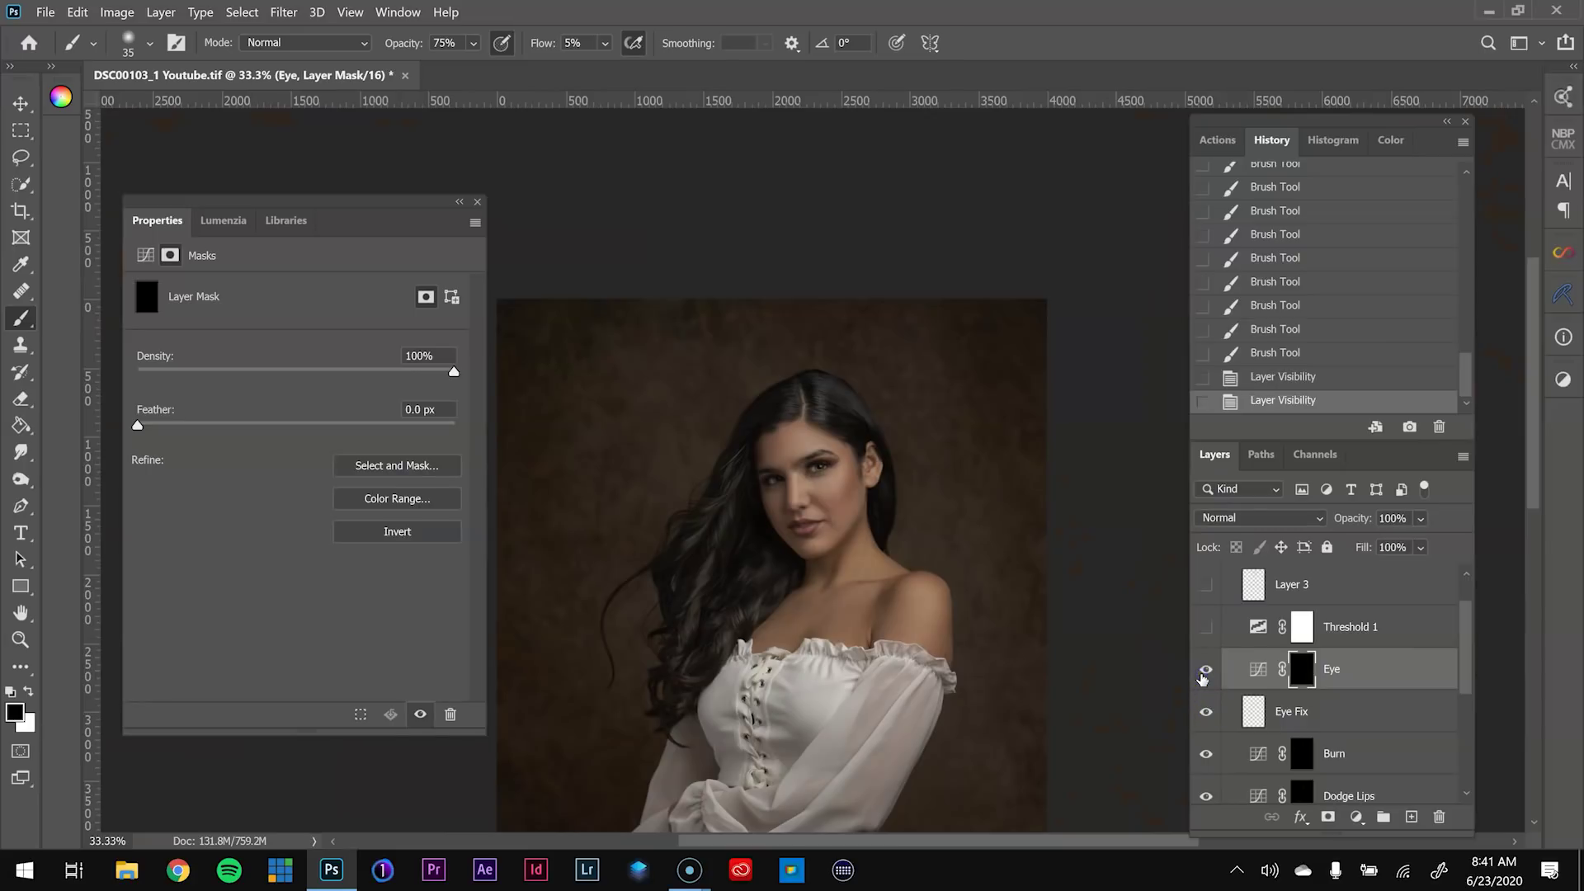
Lower the Eye layer's opacity to 50% and check the face with the layer hidden and shown
left_click(1422, 519)
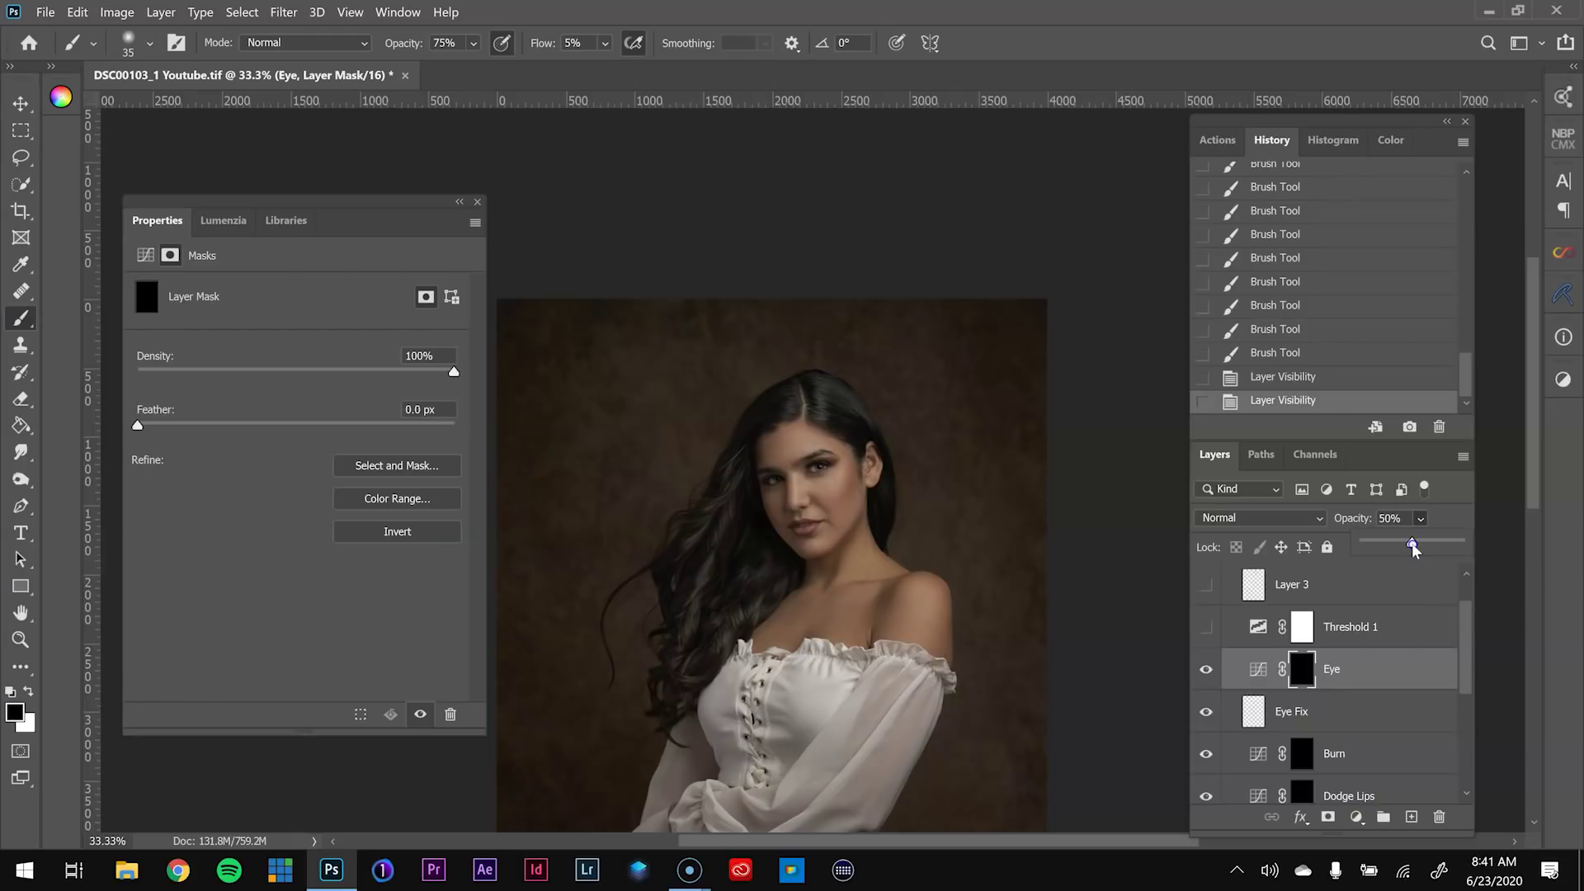
left_click_drag(1412, 546, 1413, 544)
key("z")
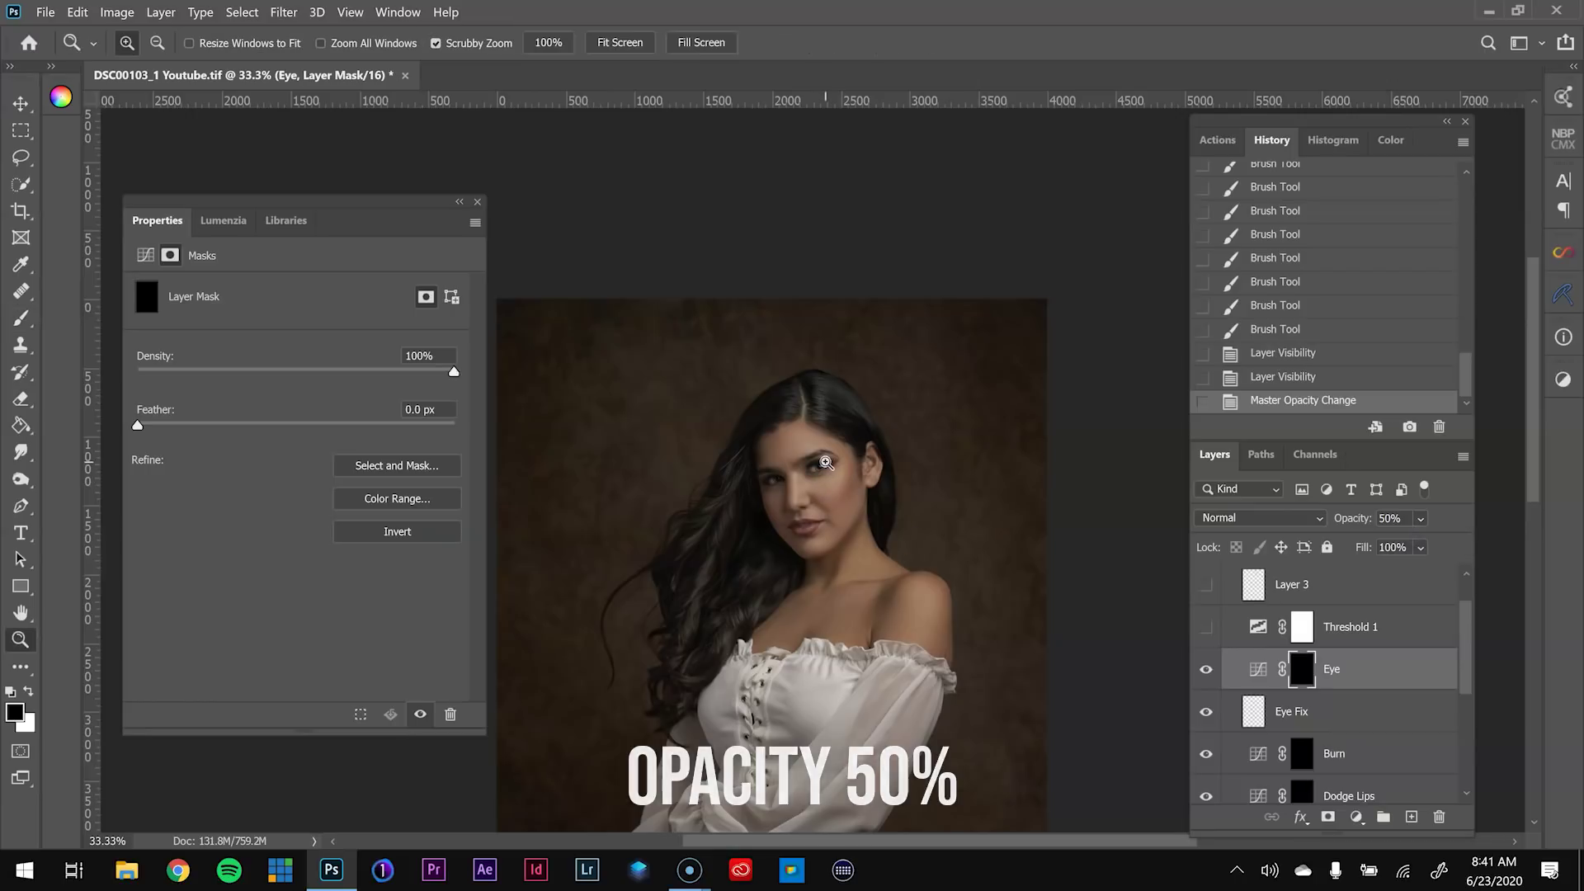
left_click(821, 463)
left_click(1206, 669)
left_click(1206, 669)
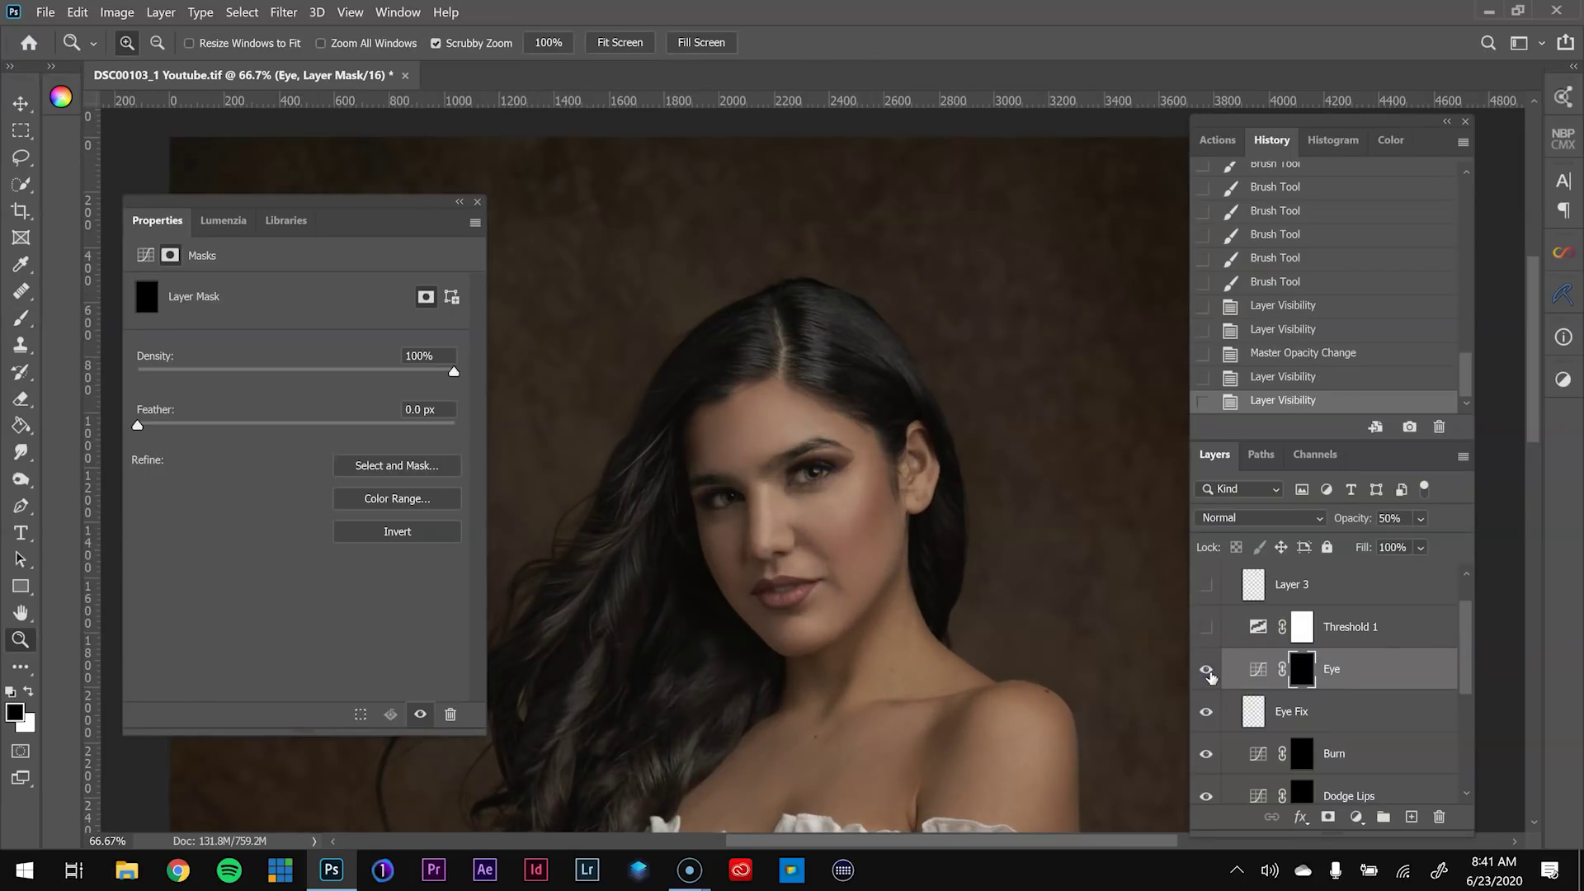
Collapse the Local DB group and compare the full portrait with and without its dodging and burning
key("ctrl+minus")
key("ctrl+minus")
key("ctrl+minus")
key("ctrl+minus")
key("ctrl+plus")
key("ctrl+plus")
key("ctrl+minus")
scroll(1280, 682, "up", 1)
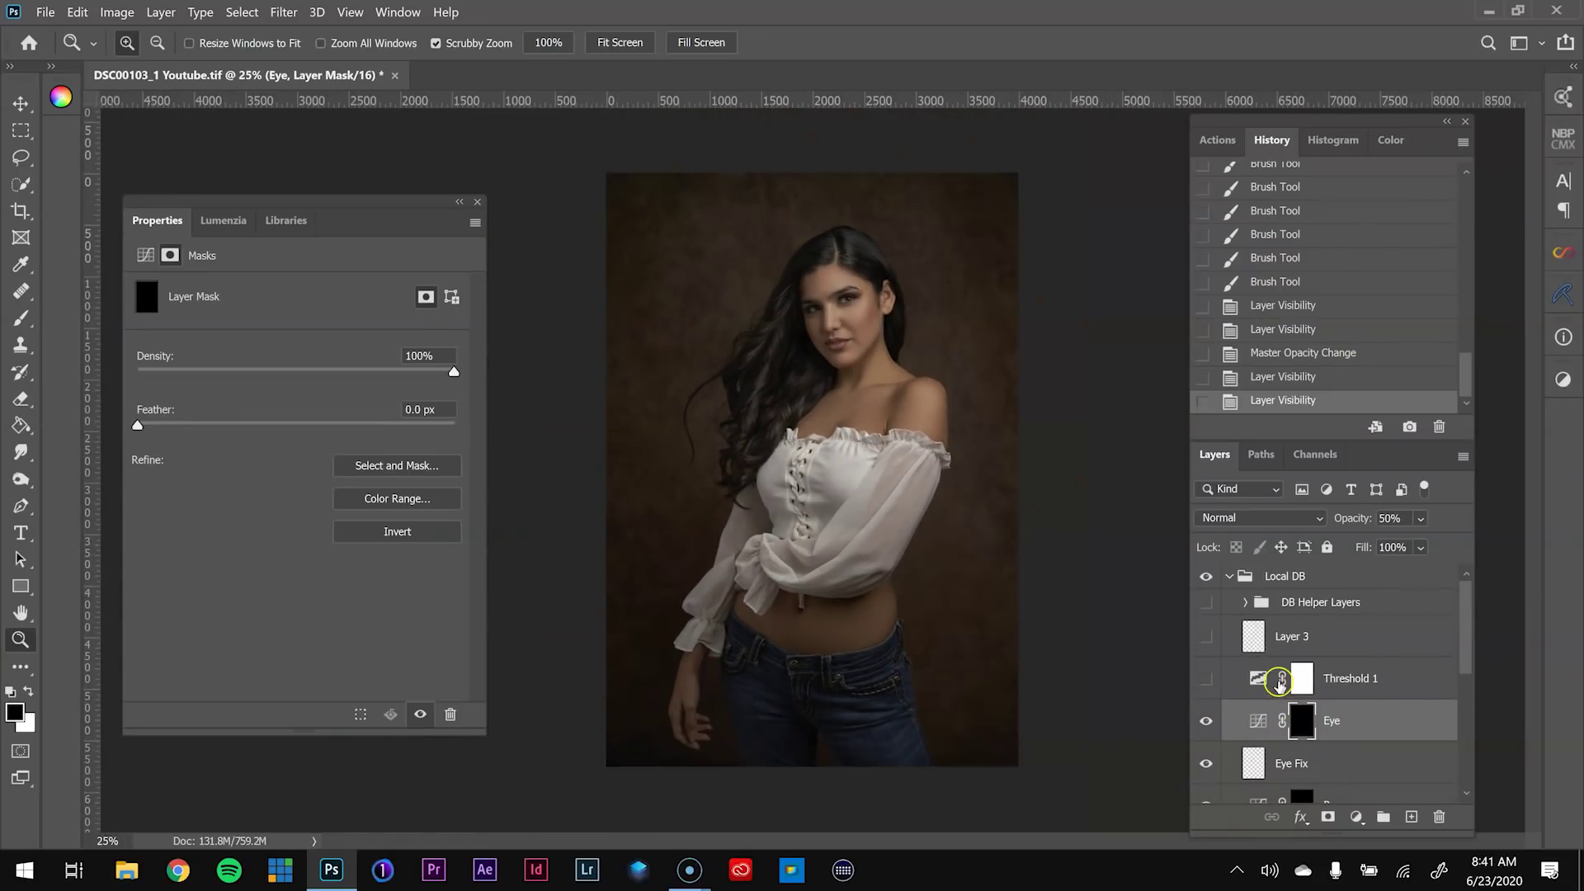
left_click(1234, 581)
left_click(1209, 580)
left_click(1207, 578)
left_click(1207, 578)
left_click(1207, 578)
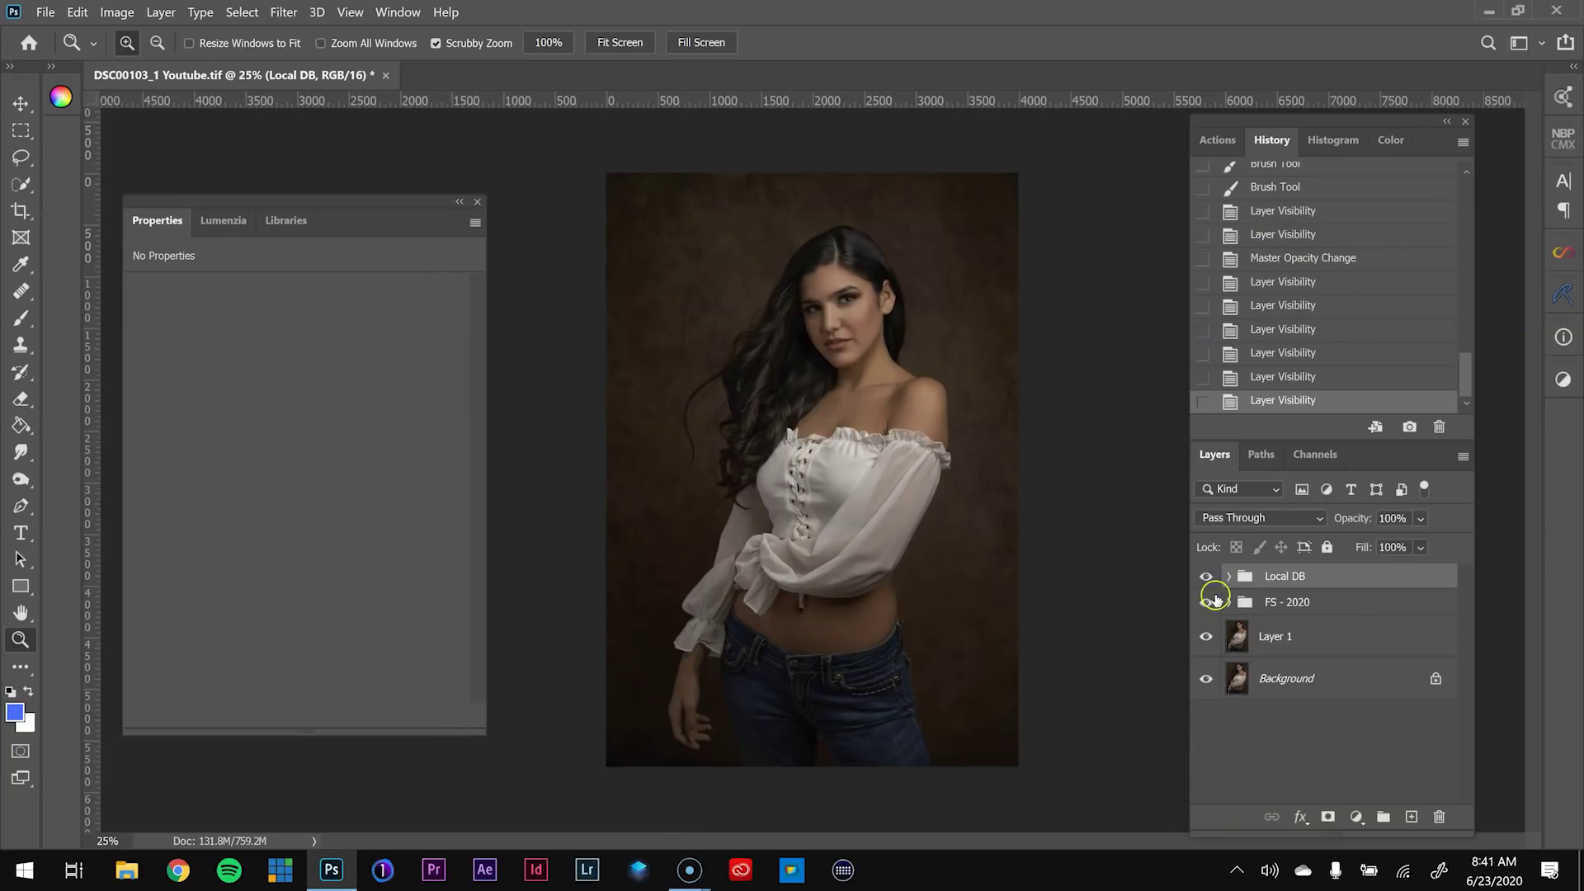
Compare the fully retouched portrait with Layer 1 shown on its own
key("alt")
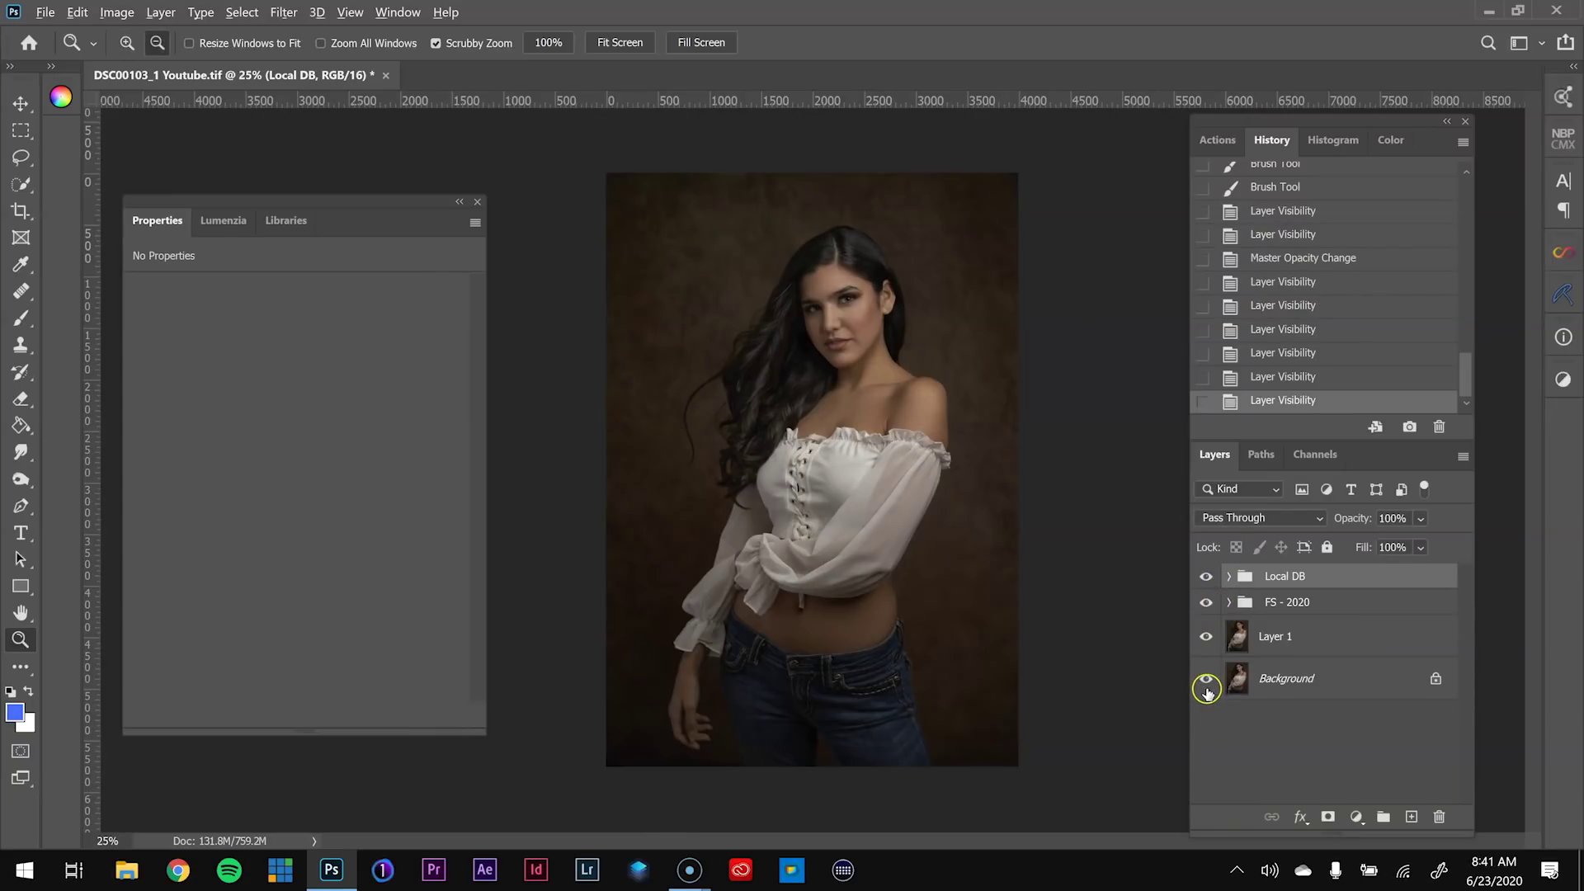
left_click(1206, 636, "alt")
left_click(1206, 636, "alt")
left_click(1206, 636, "alt")
left_click(1206, 636, "alt")
left_click(1206, 636, "alt")
left_click(1206, 636, "alt")
left_click(1206, 637, "alt")
left_click(1206, 637, "alt")
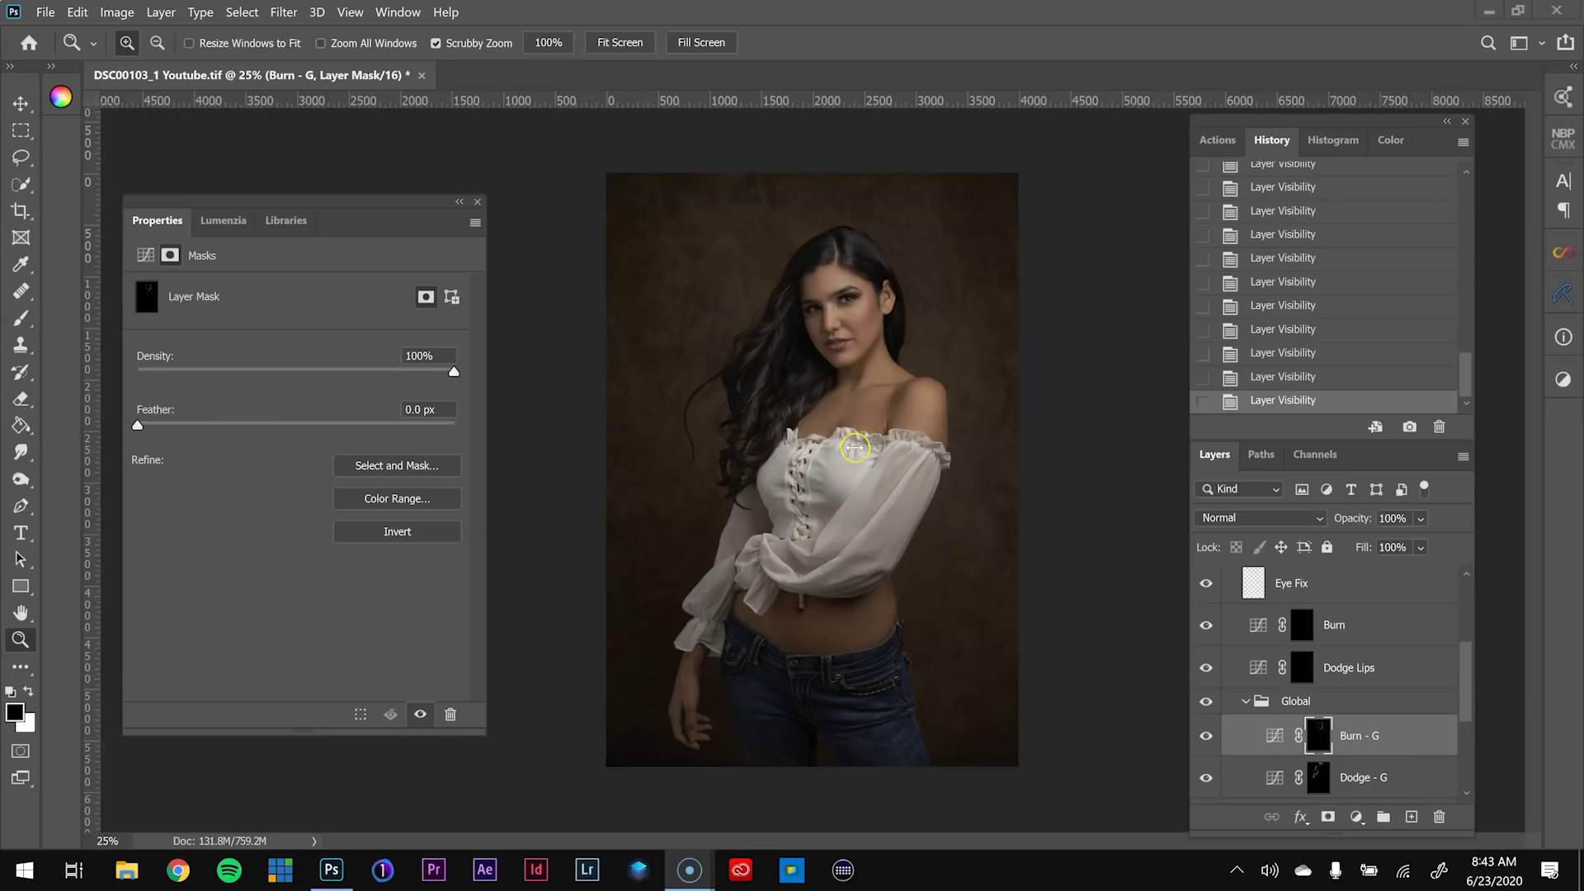
Paint white on the Burn - G mask with a 250 px brush at 3% flow to darken the blouse's bodice and front sleeve
left_click(1320, 738)
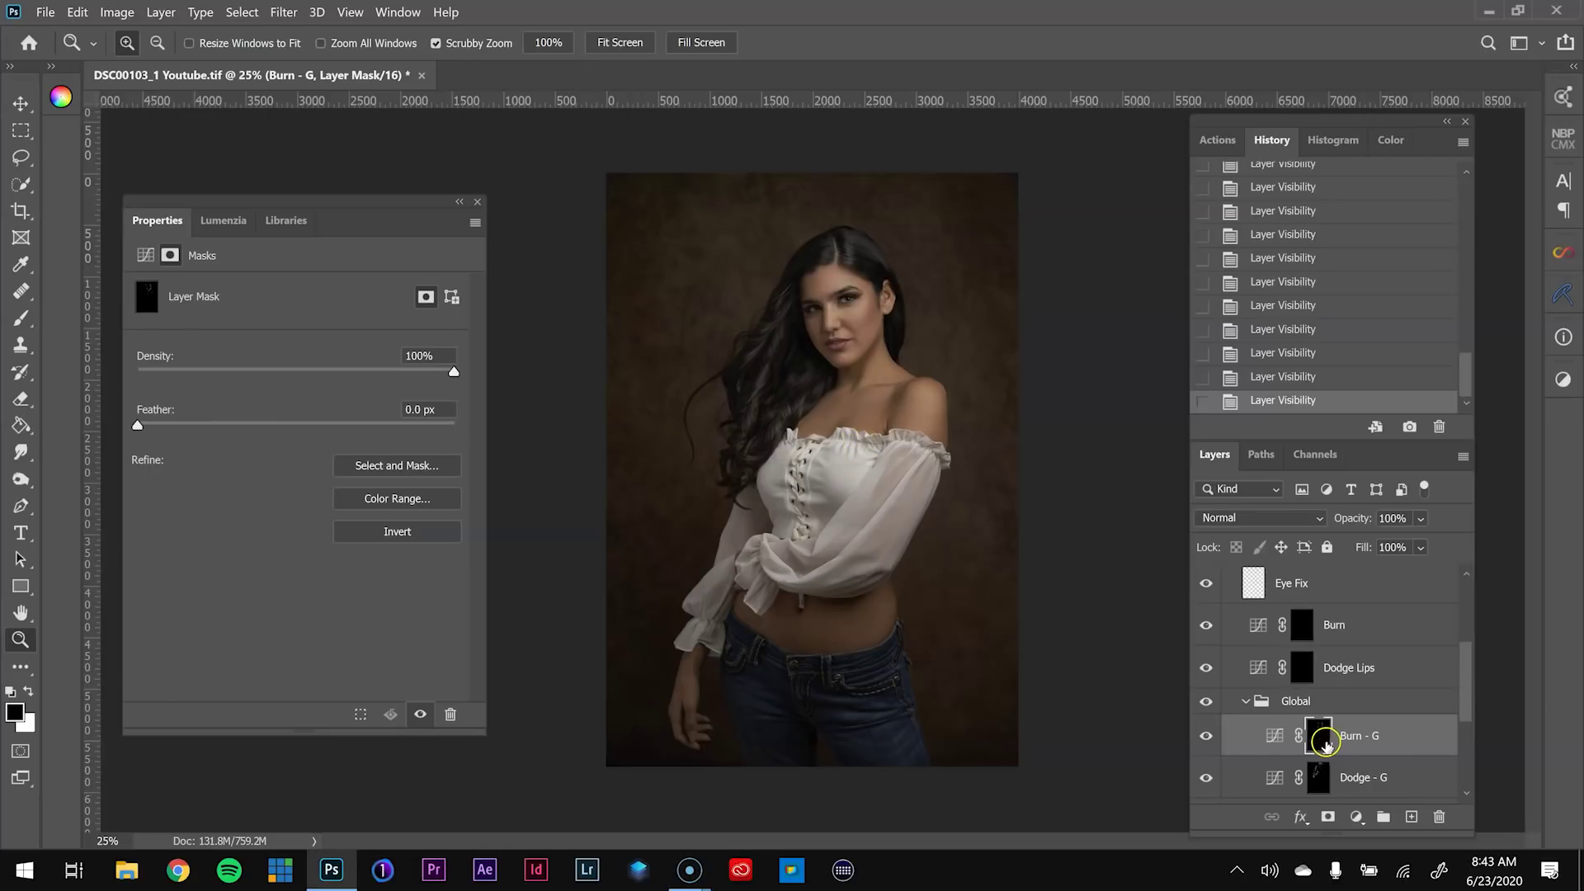
left_click(838, 498)
key("b")
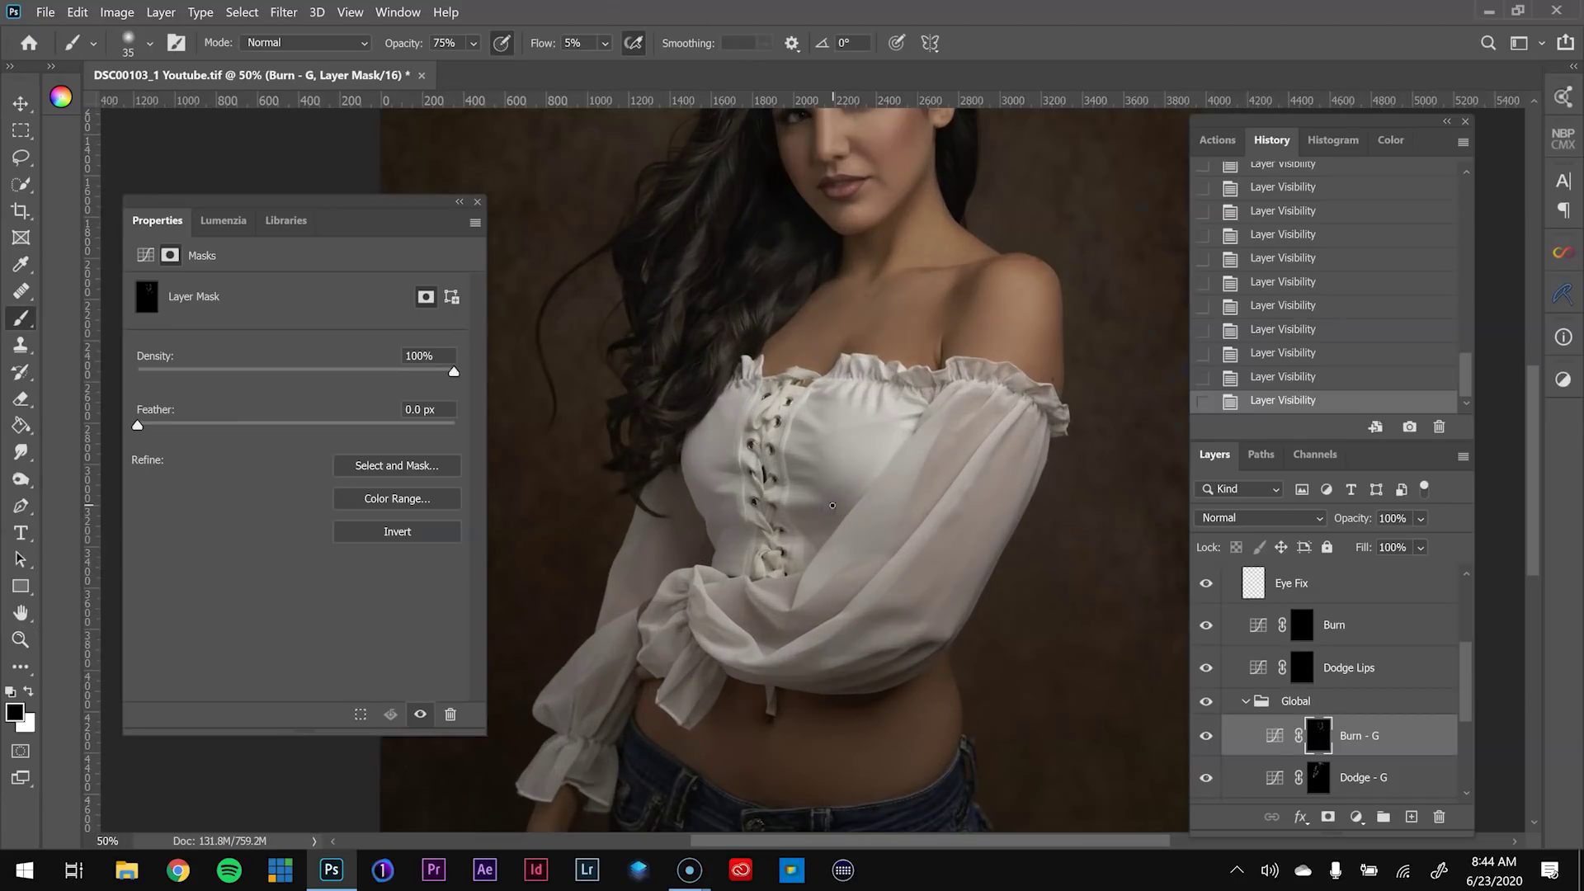
key("x")
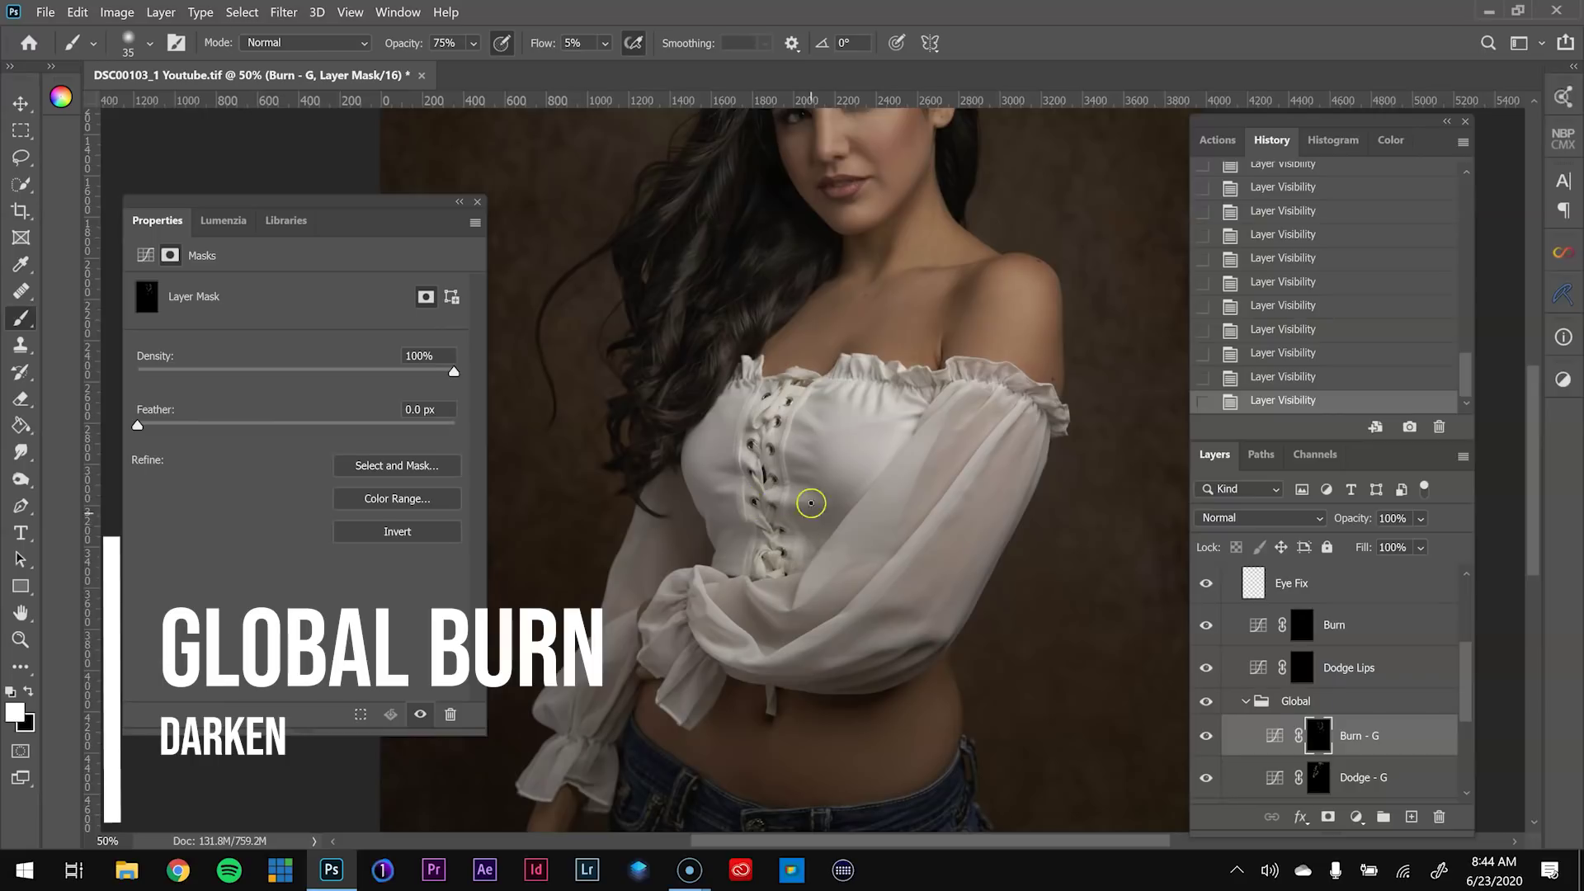
left_click(566, 42)
type("3")
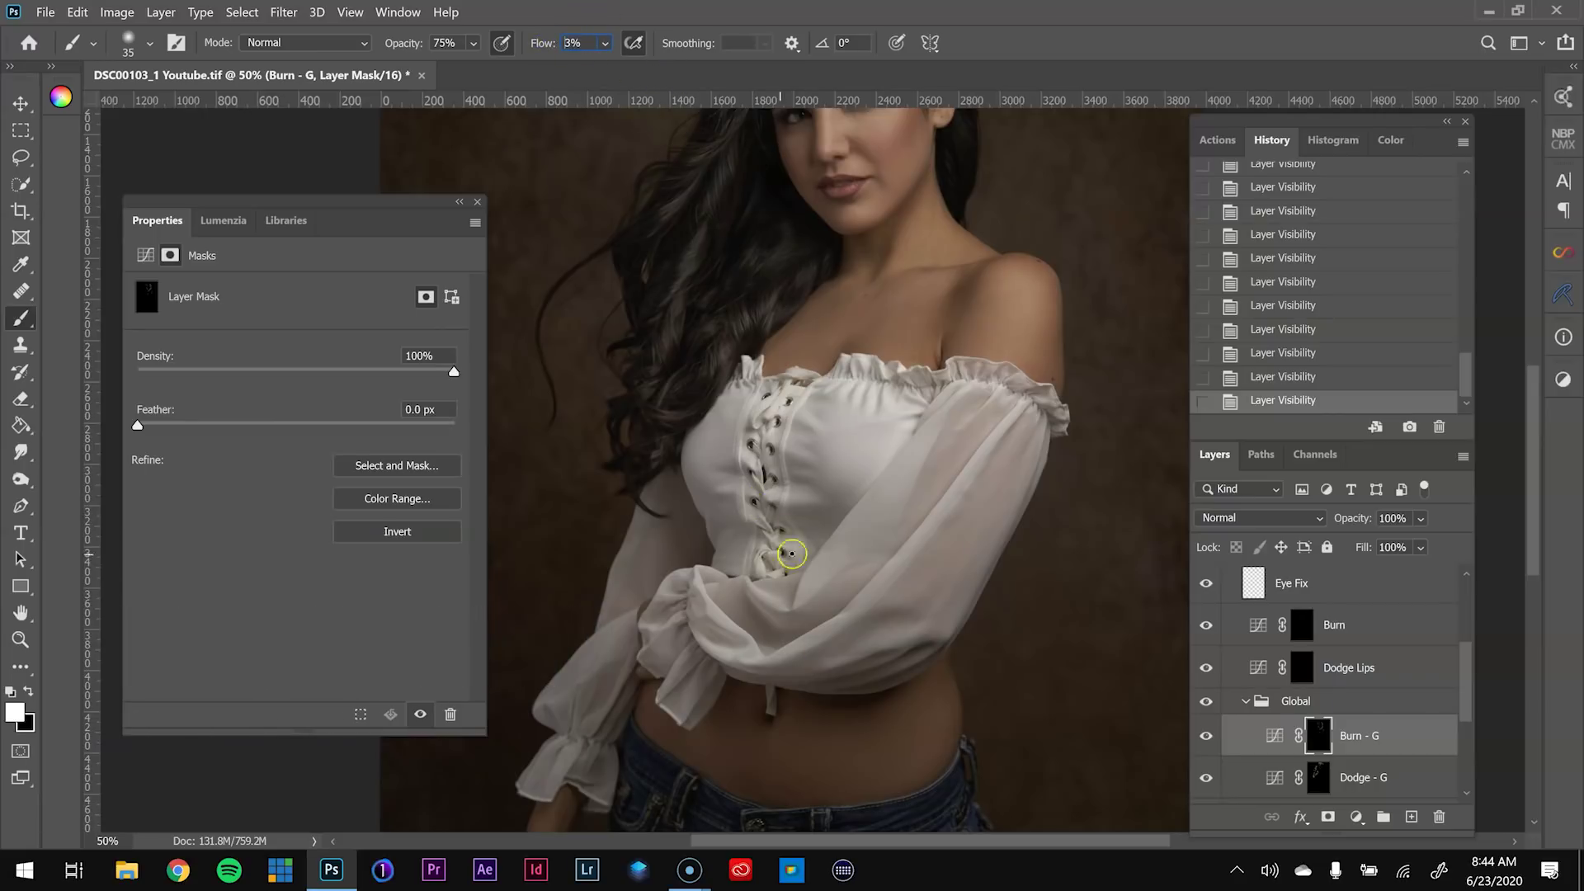
key("bracketright")
key("bracketright")
key("bracketright")
key("bracketright")
key("bracketright")
key("bracketright")
key("bracketright")
key("bracketright")
key("bracketright")
left_click_drag(810, 525, 845, 516)
mouse_move(845, 516)
left_mouse_down()
mouse_move(732, 523)
mouse_move(731, 504)
mouse_move(714, 524)
mouse_move(784, 512)
mouse_move(795, 466)
mouse_move(773, 477)
mouse_move(792, 487)
mouse_move(788, 551)
mouse_move(768, 569)
mouse_move(758, 627)
mouse_move(818, 615)
left_mouse_up()
mouse_move(878, 660)
left_mouse_down()
mouse_move(889, 623)
mouse_move(917, 617)
mouse_move(938, 548)
mouse_move(888, 544)
left_mouse_up()
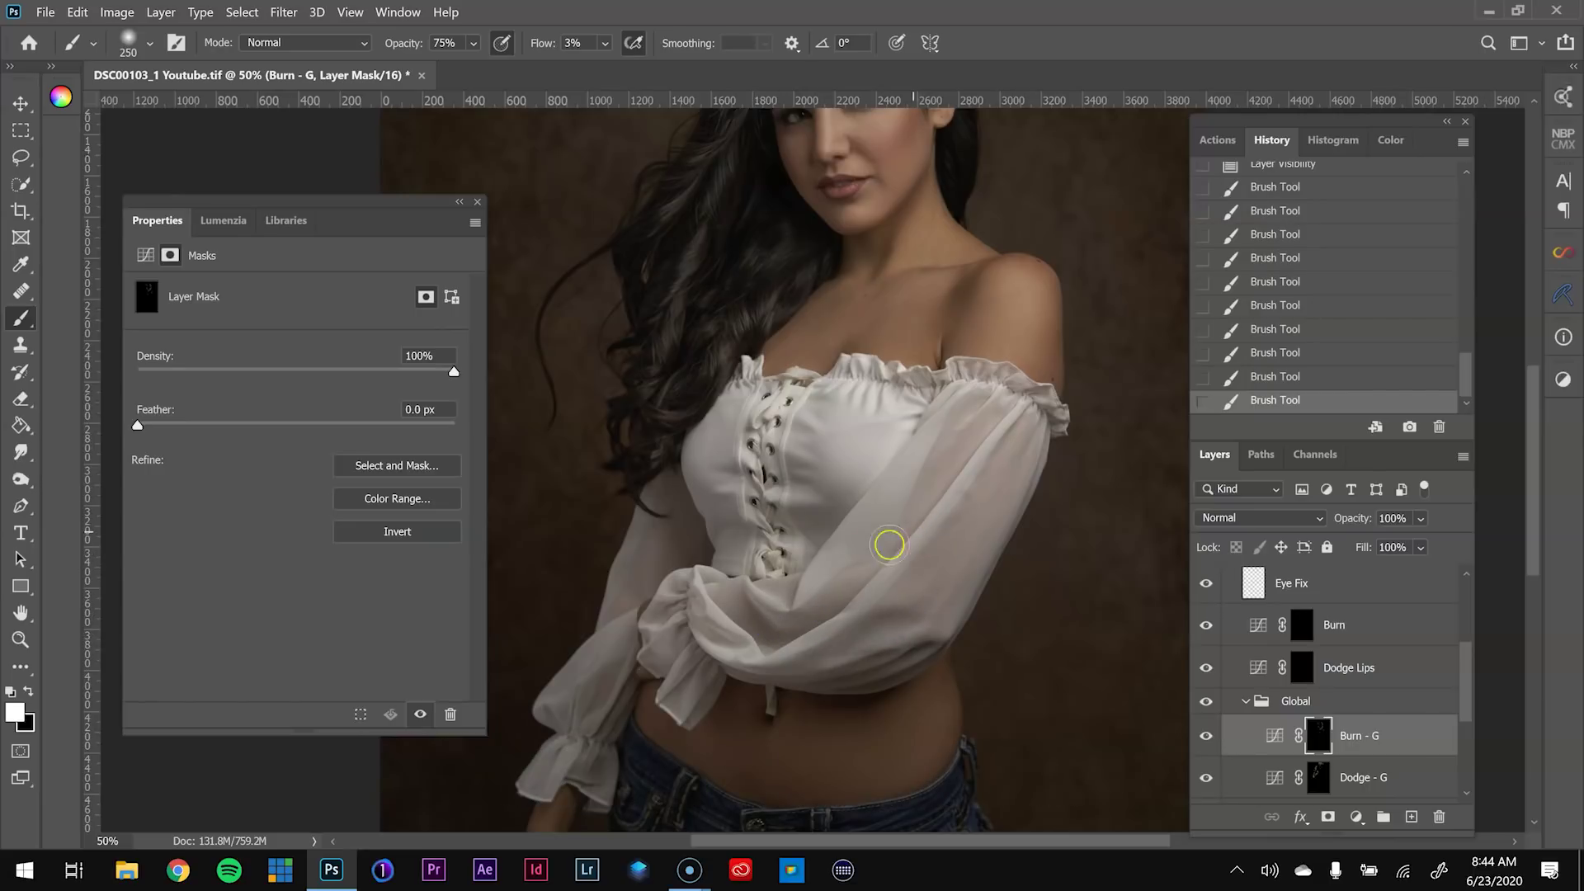
Burn the rear sleeve, the knotted cuff and the underside of the front sleeve, checking the painted areas with the mask overlay
mouse_move(640, 616)
left_mouse_down()
mouse_move(685, 544)
mouse_move(677, 518)
left_mouse_up()
left_click_drag(690, 619, 693, 633)
mouse_move(900, 653)
left_mouse_down()
mouse_move(838, 679)
mouse_move(918, 651)
left_mouse_up()
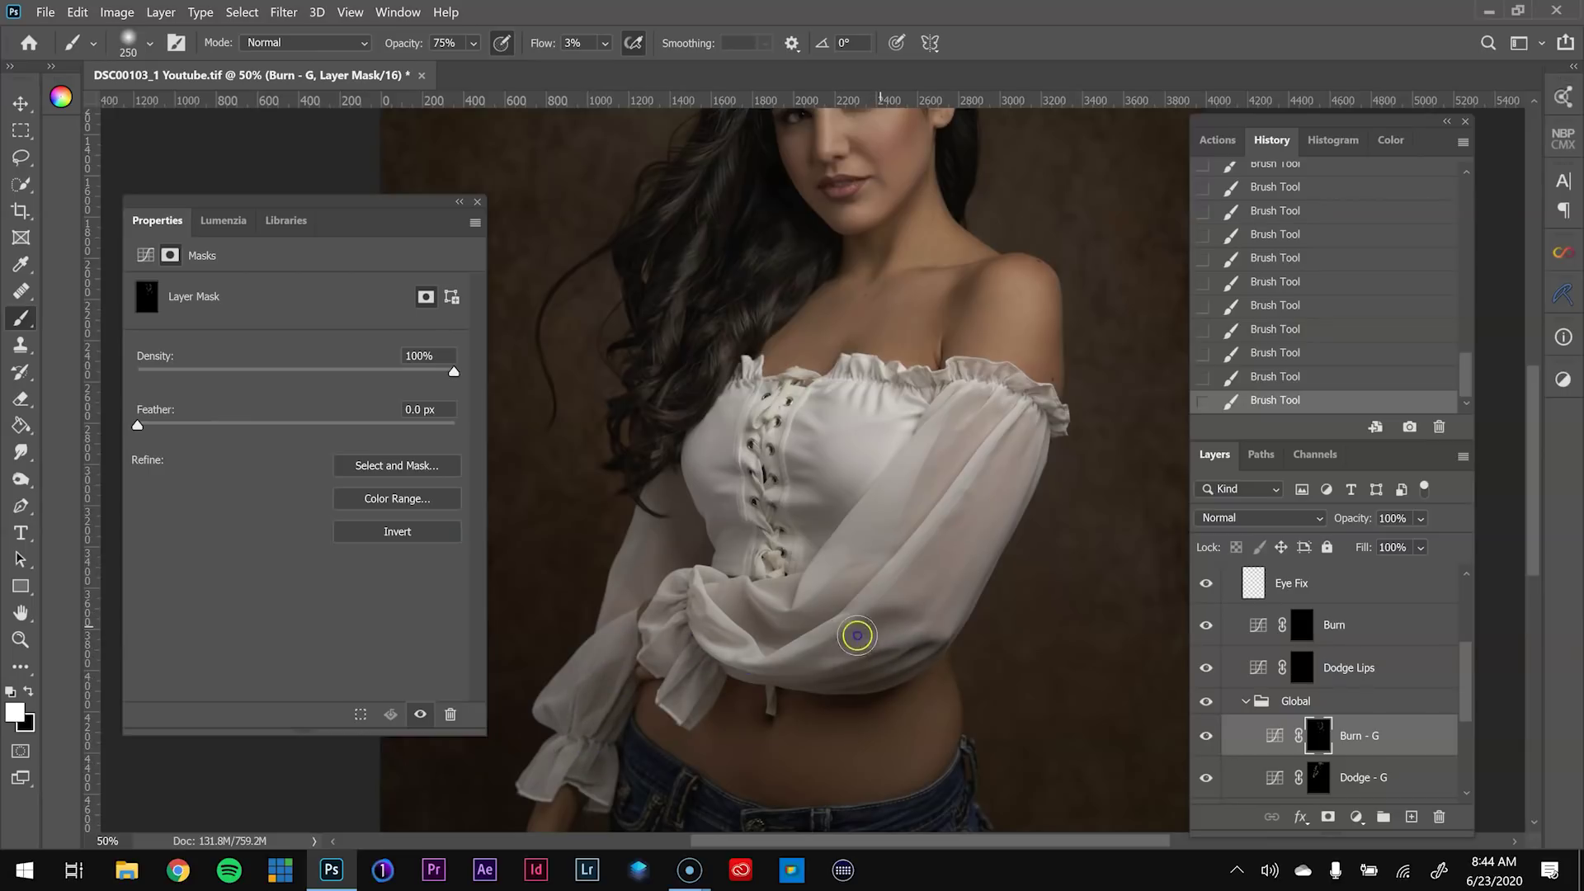
key("backslash")
key("backslash")
key("backslash")
key("backslash")
Darken the waist, the blouse's lacing and the ruffled neckline on the Burn - G mask with a 250 to 300 px brush
key("bracketright")
key("bracketright")
key("bracketright")
left_click_drag(733, 729, 777, 731)
key("bracketleft")
left_click(836, 479)
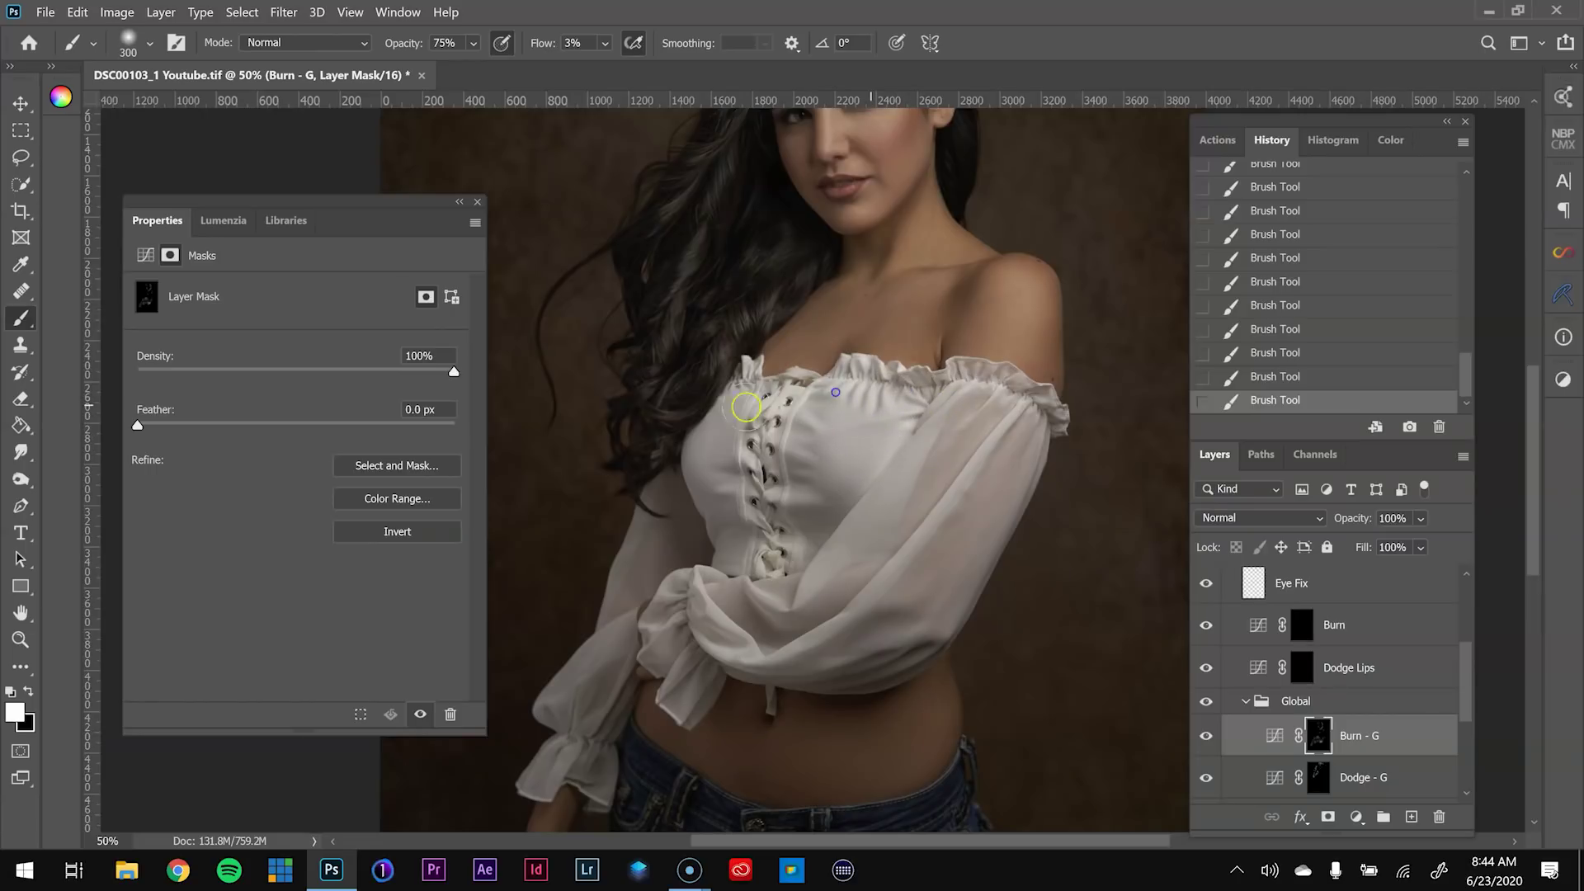
left_click_drag(758, 435, 744, 466)
left_click_drag(756, 501, 757, 544)
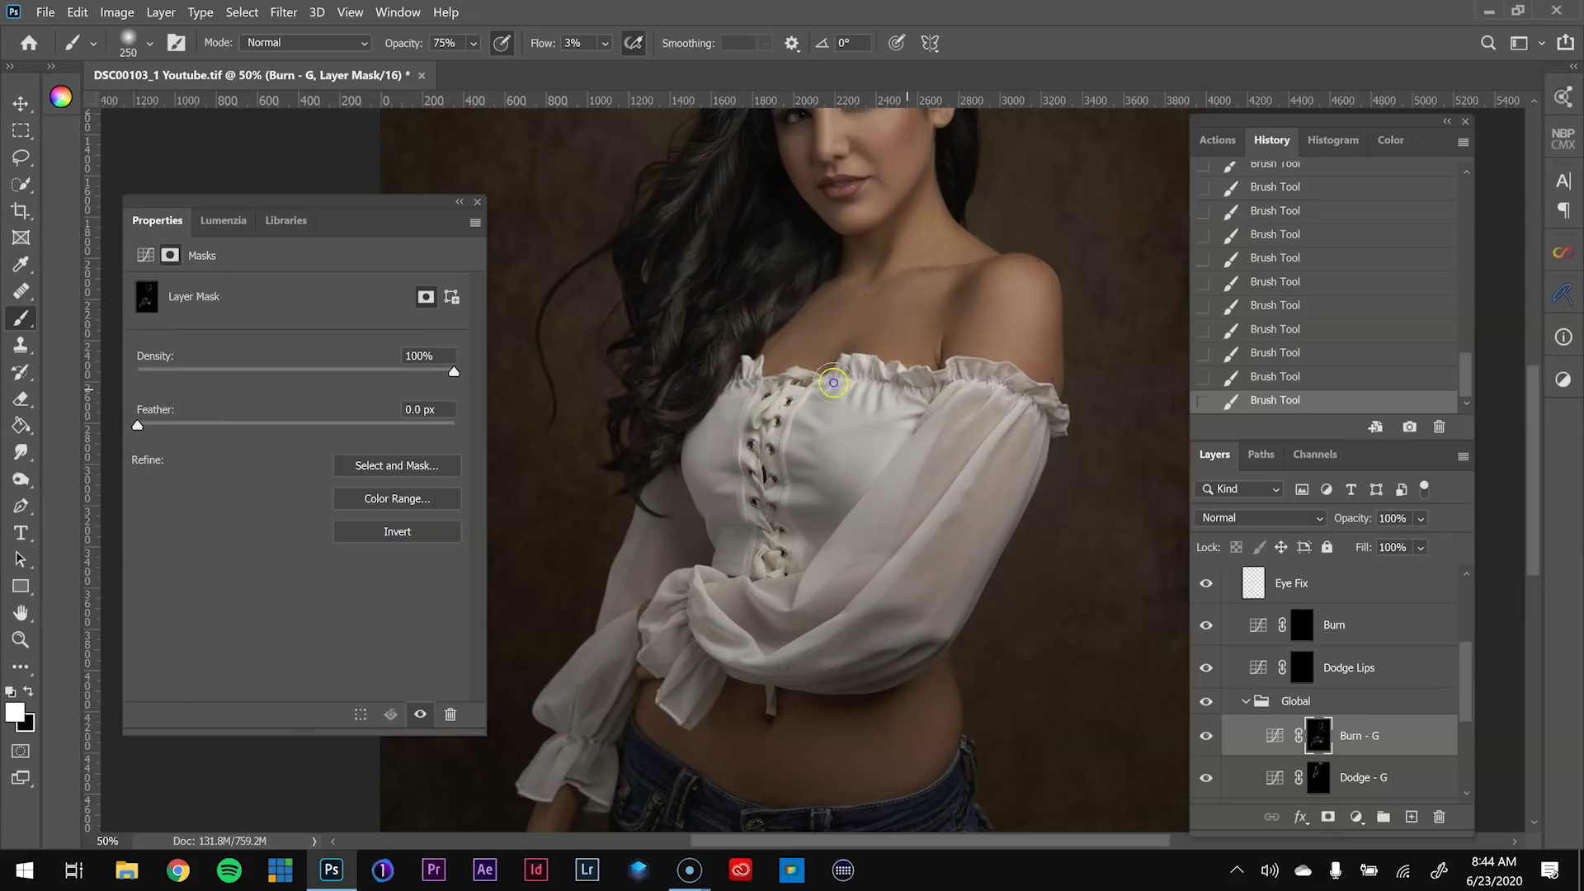
mouse_move(750, 393)
left_mouse_down()
mouse_move(739, 469)
mouse_move(773, 527)
mouse_move(692, 584)
mouse_move(806, 464)
left_mouse_up()
mouse_move(941, 377)
left_mouse_down()
mouse_move(849, 420)
mouse_move(879, 438)
mouse_move(899, 414)
mouse_move(773, 536)
mouse_move(809, 517)
mouse_move(750, 530)
left_mouse_up()
Compare the whole portrait with and without the Burn - G layer
key("ctrl+minus")
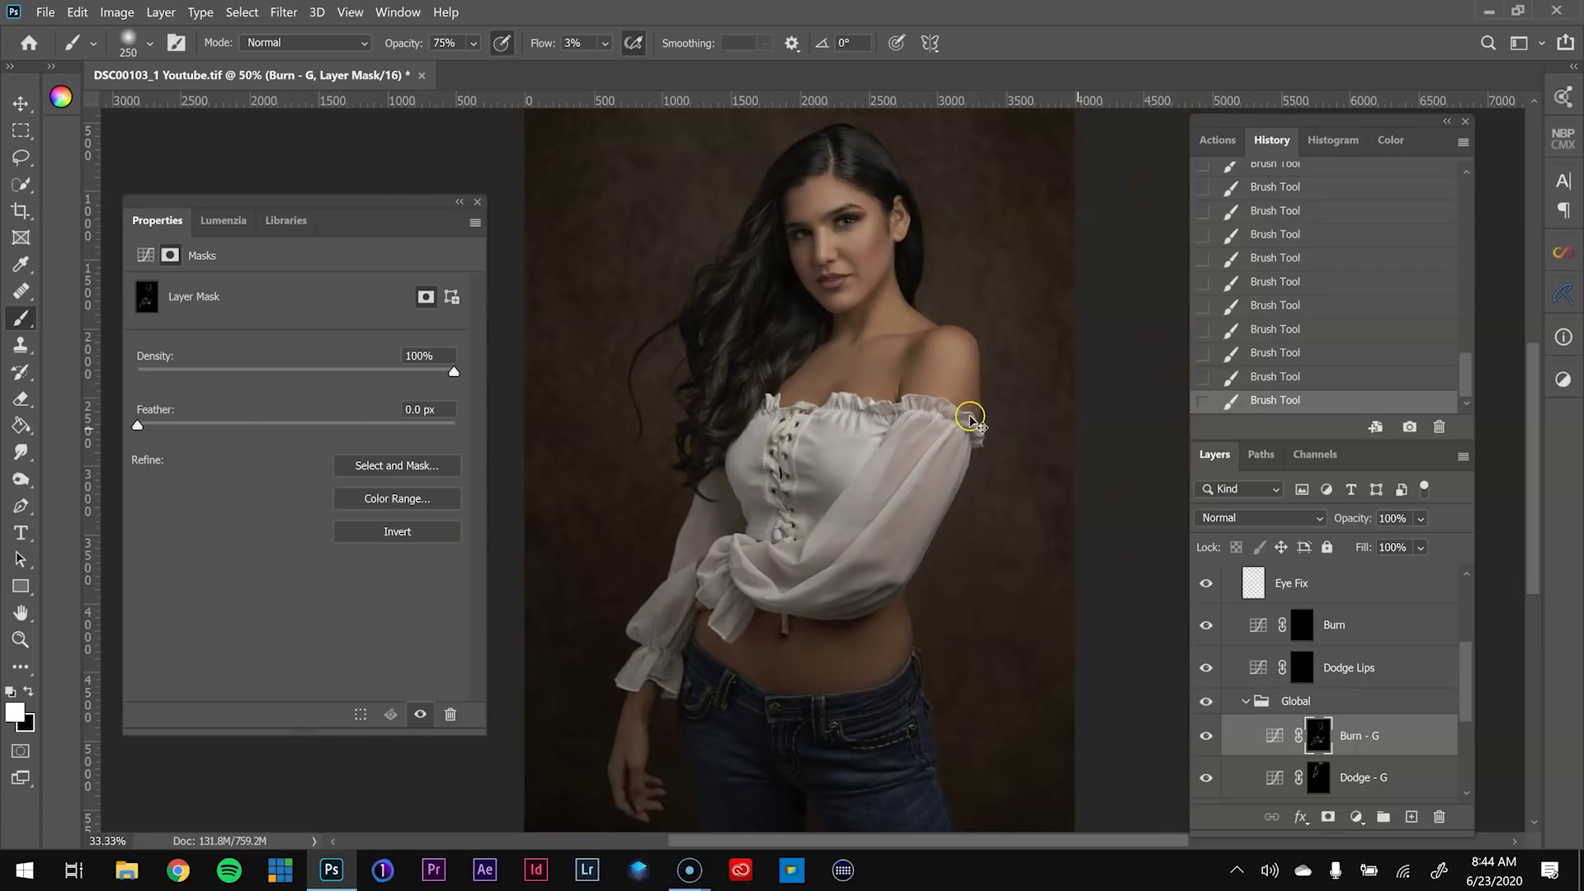
key("ctrl+minus")
left_click(1204, 733)
left_click(1204, 734)
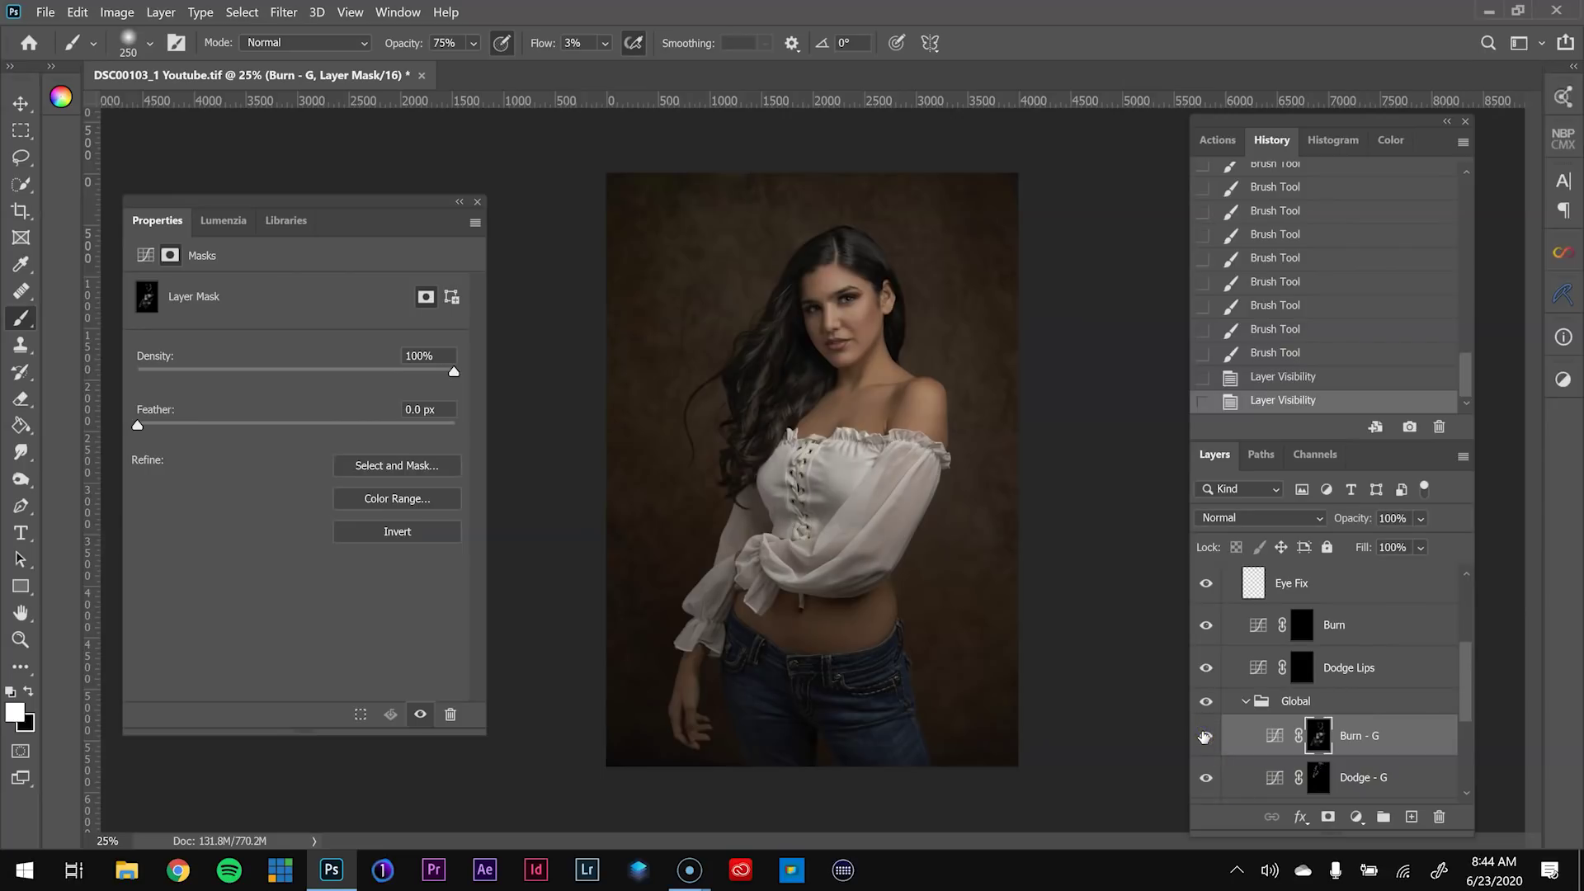
Collapse the Local DB group, add a Selective Color adjustment layer above it and invert the new layer's mask
left_click(1239, 704)
scroll(1329, 632, "up", 4)
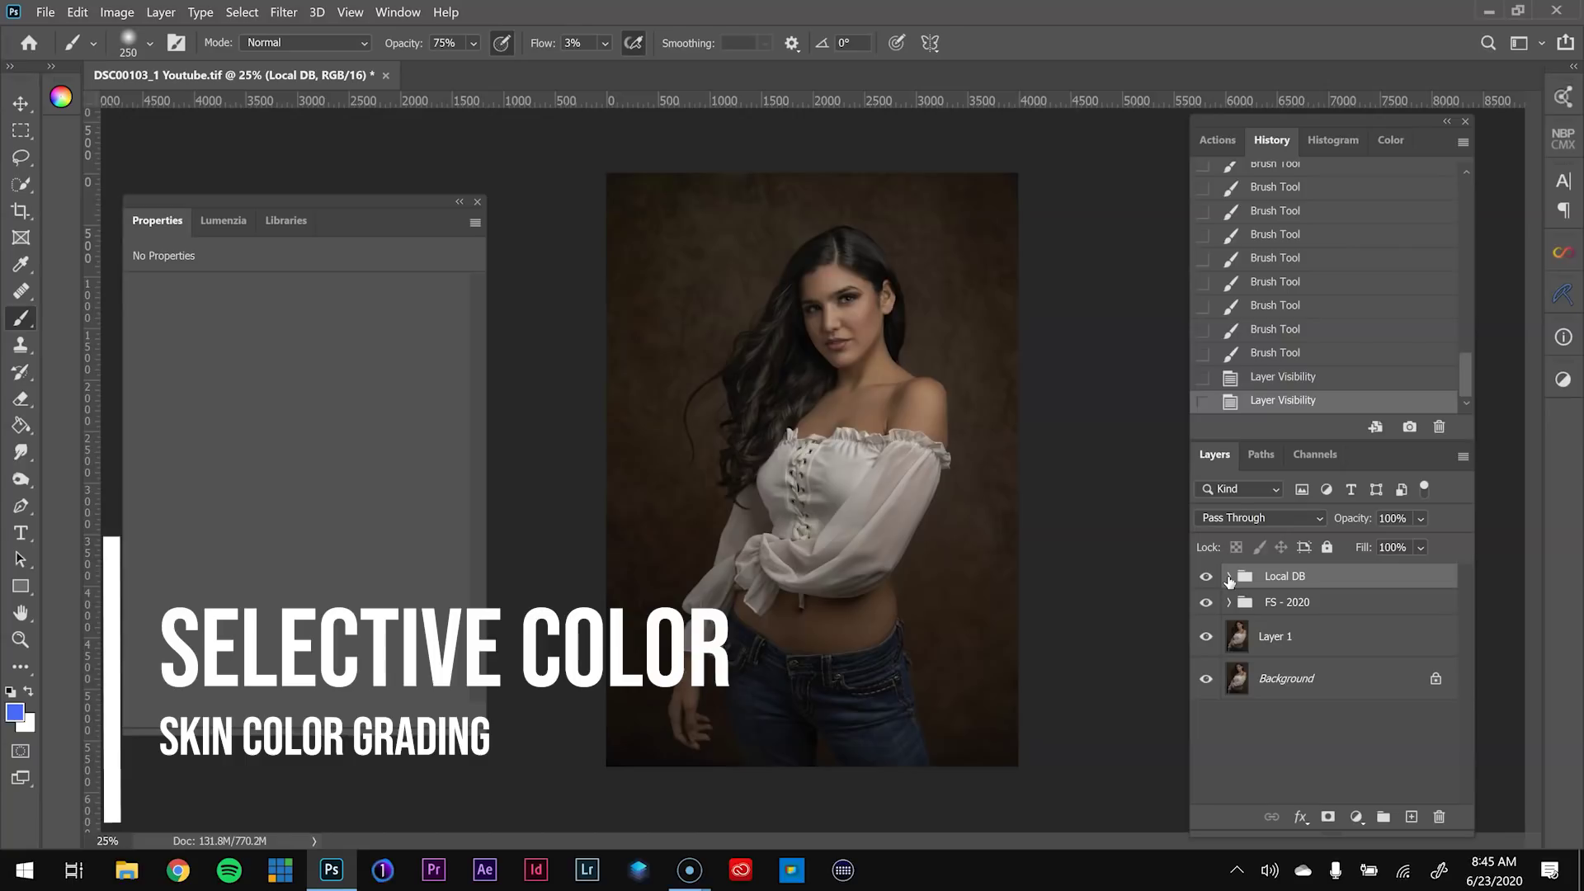
left_click(1355, 816)
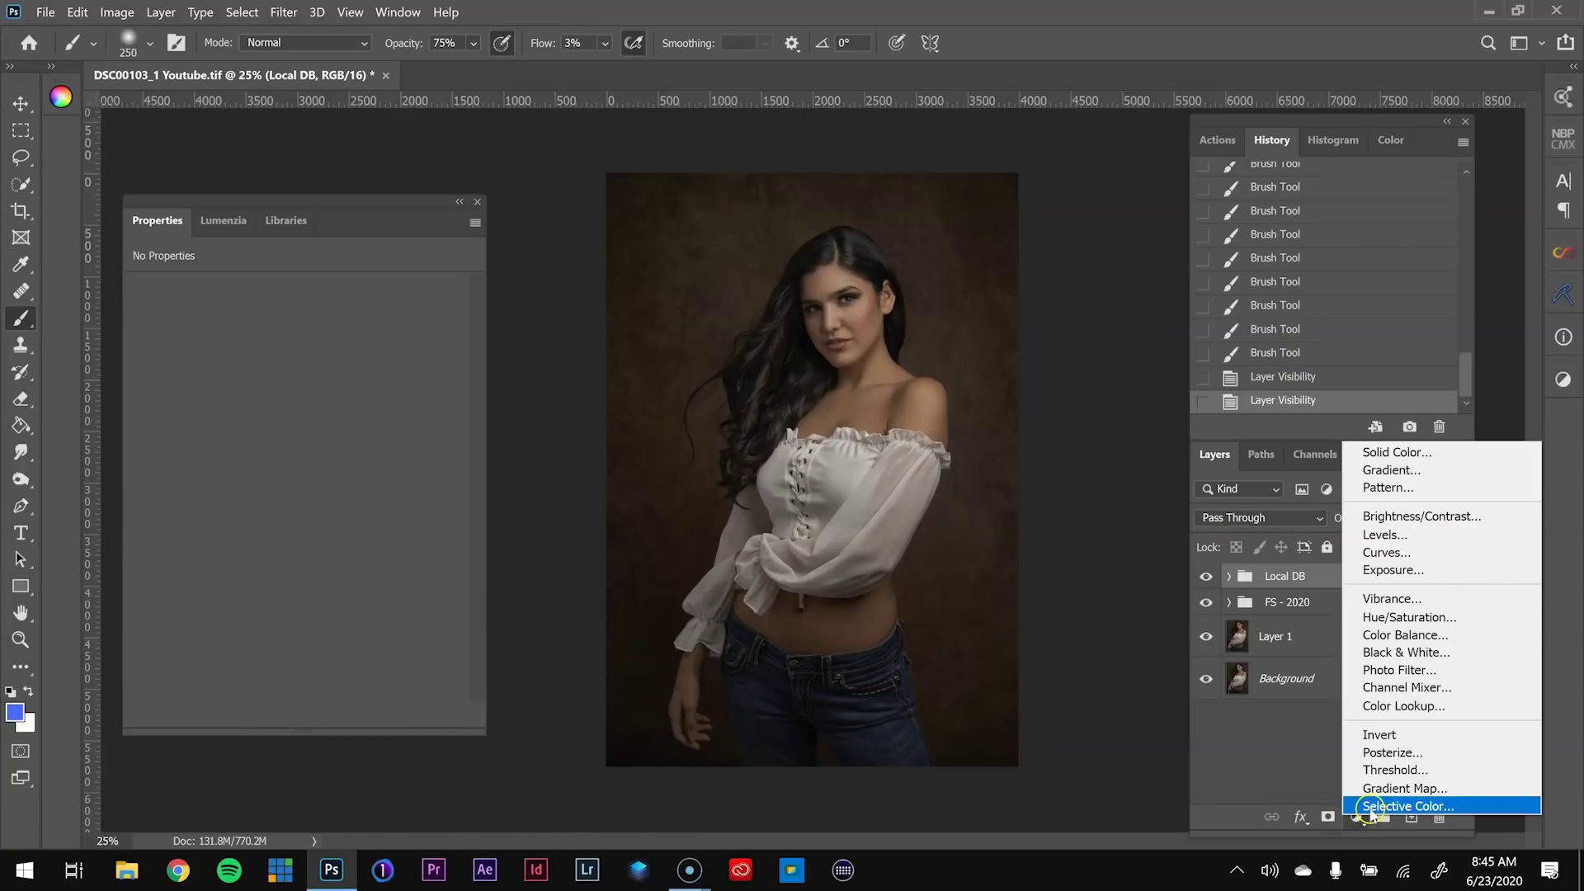
left_click(1403, 806)
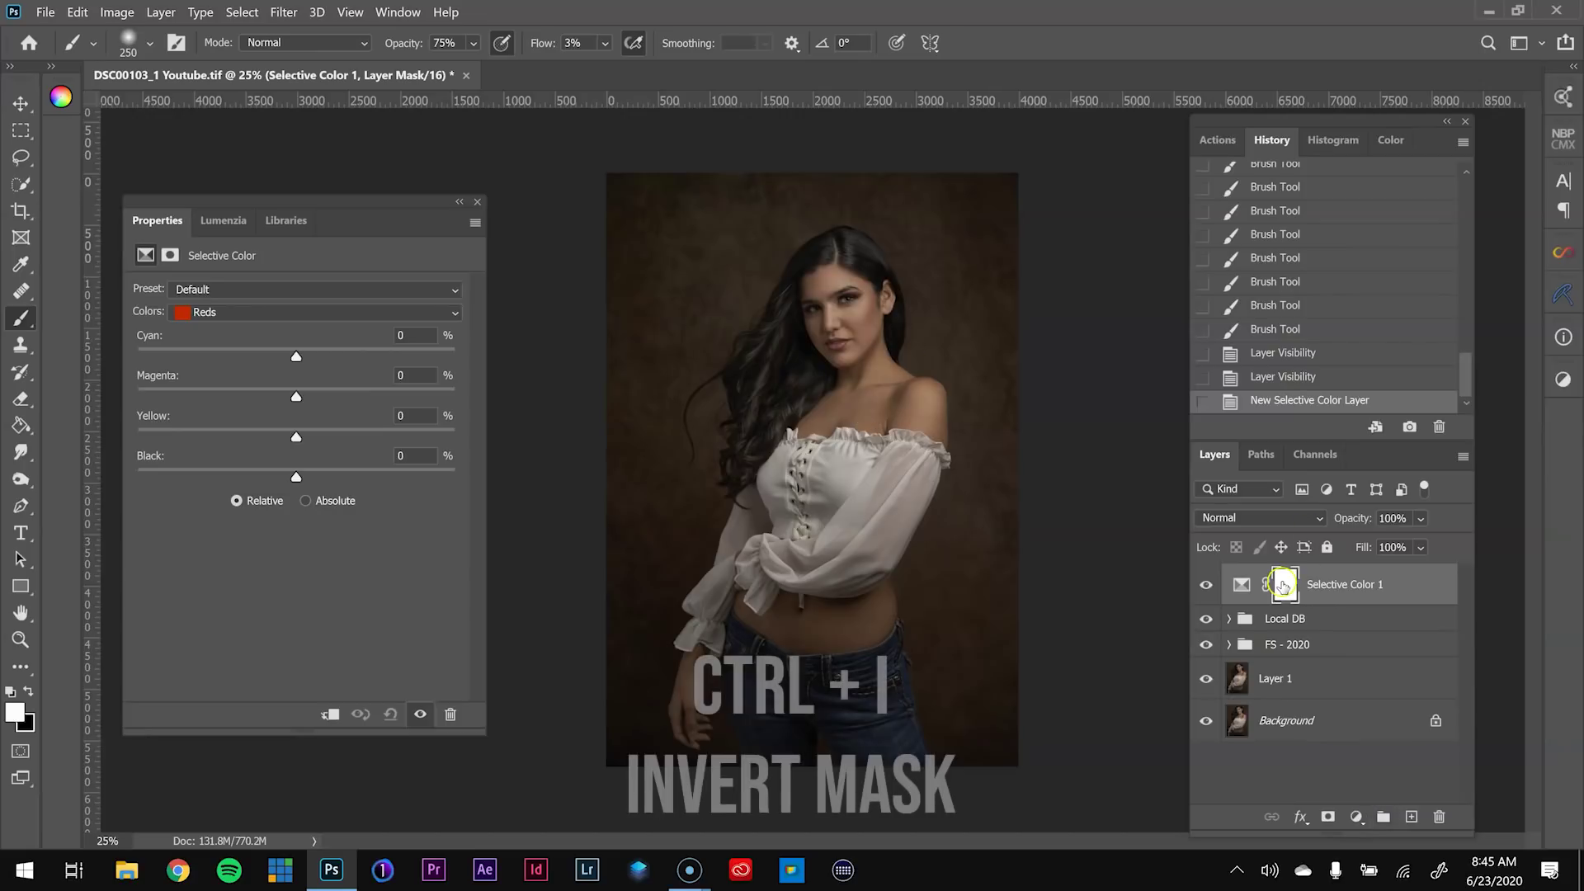
key("ctrl+i")
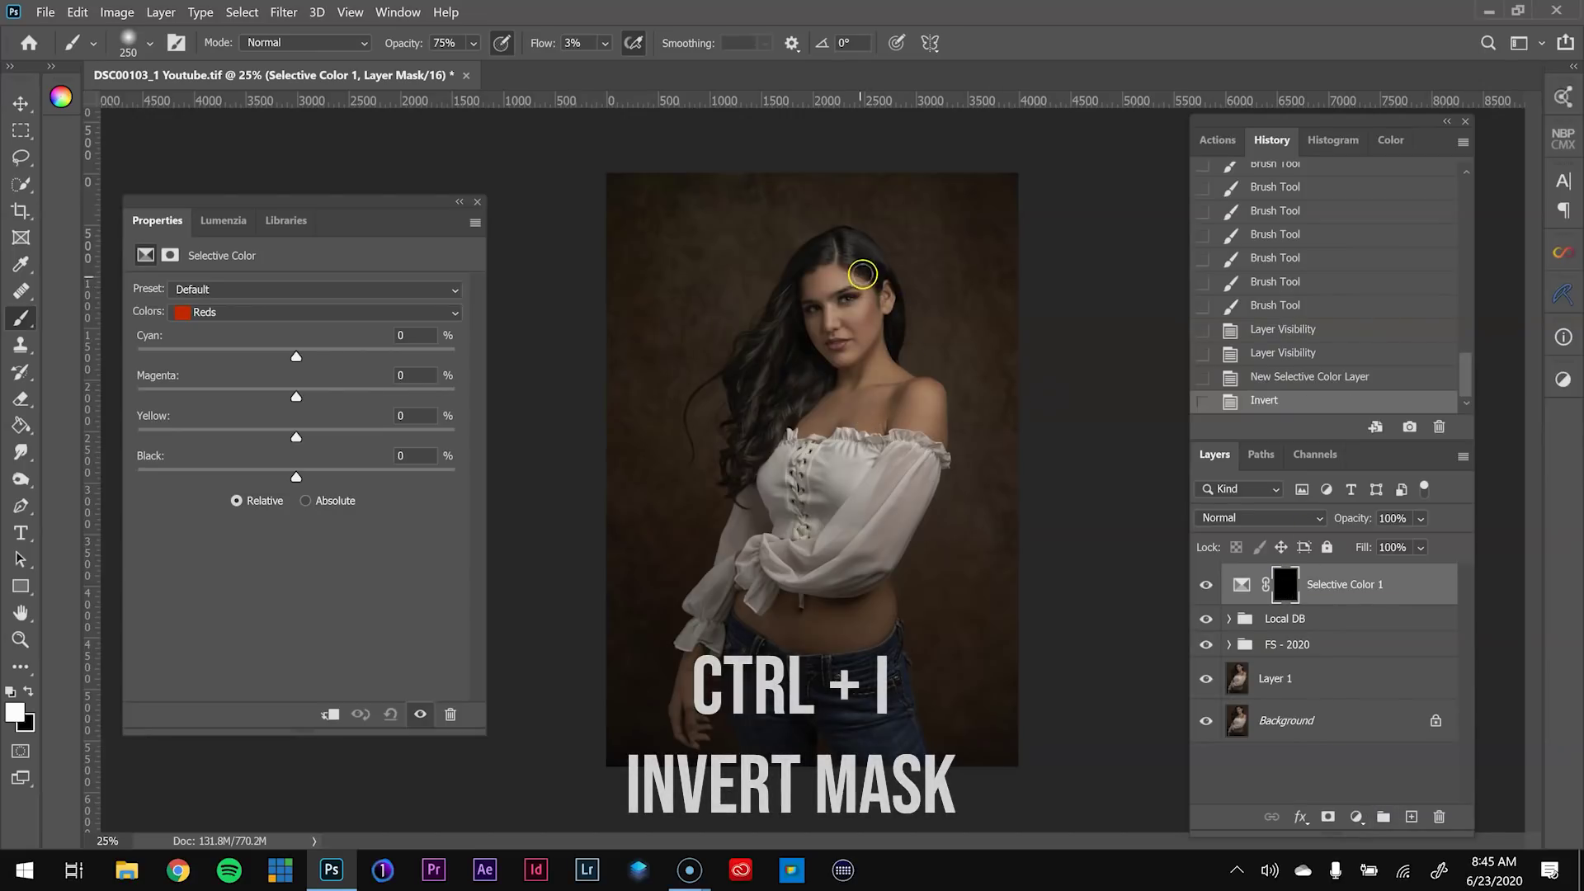
Show the Selective Color mask as an overlay and paint the forehead white with the brush's opacity and flow at 100%
left_click(860, 272, "ctrl")
left_click(860, 271, "ctrl")
left_click(861, 271, "ctrl")
left_click(861, 271, "ctrl")
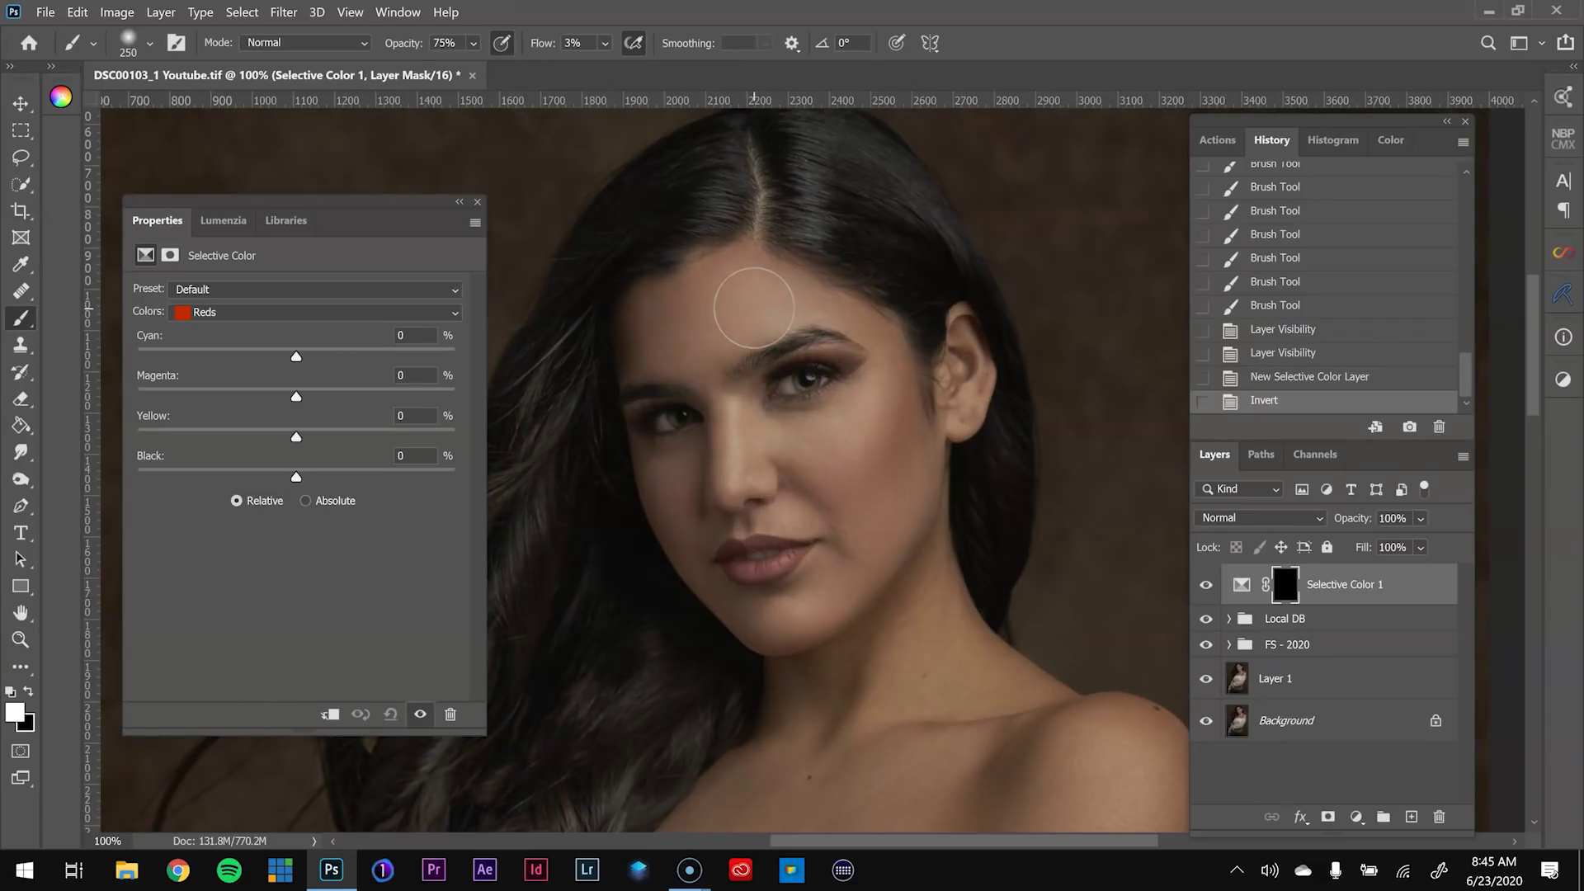
left_click(606, 44)
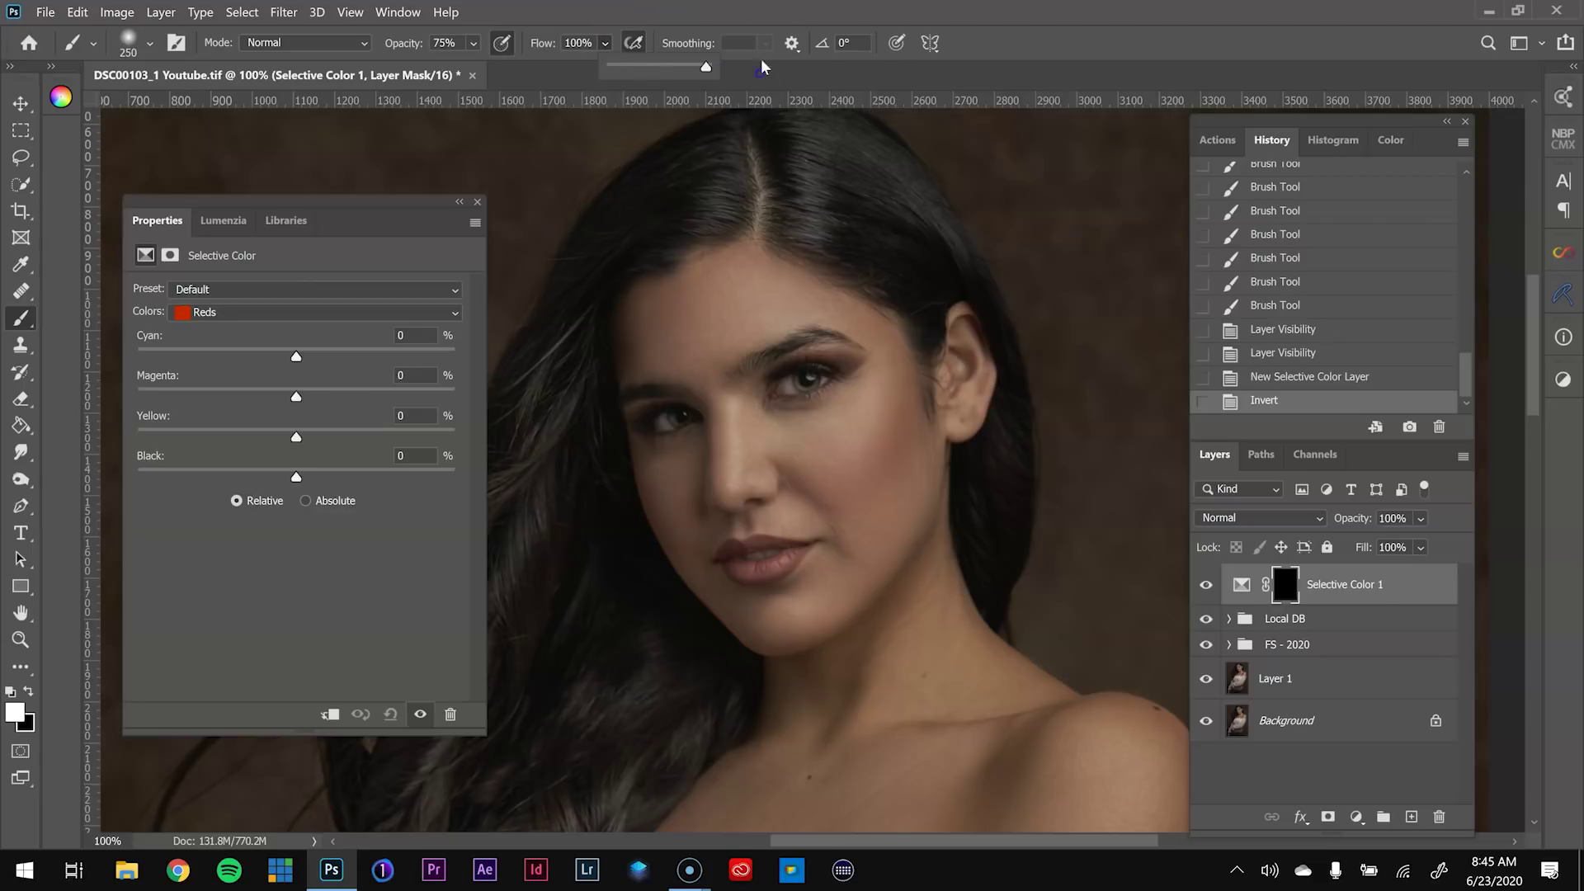
left_click(473, 43)
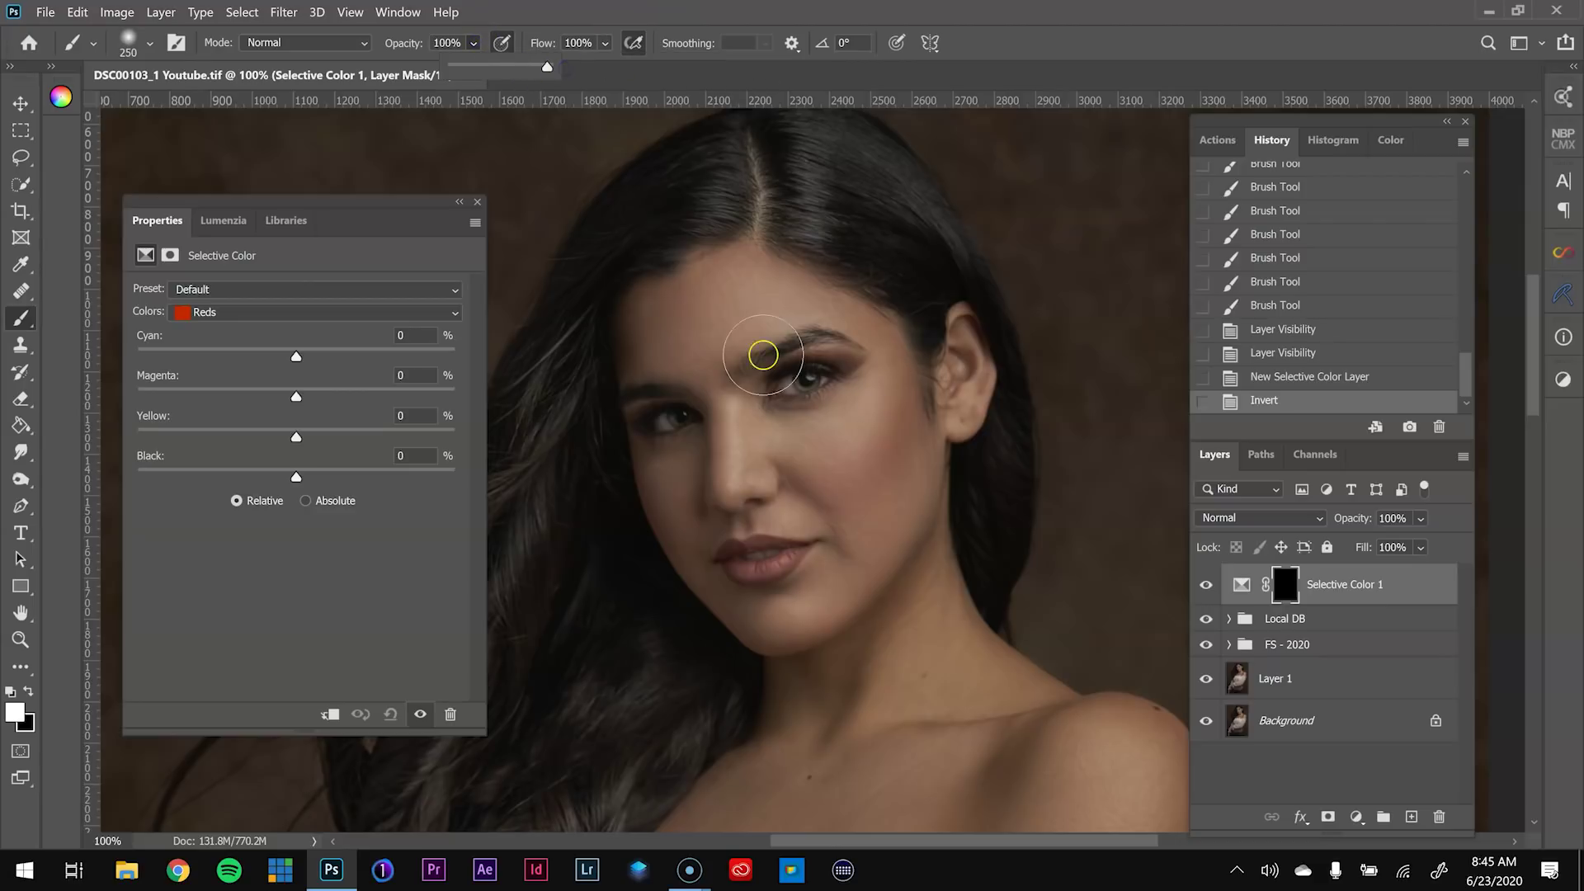
left_click(756, 340)
key("bracketleft")
key("bracketleft")
key("bracketleft")
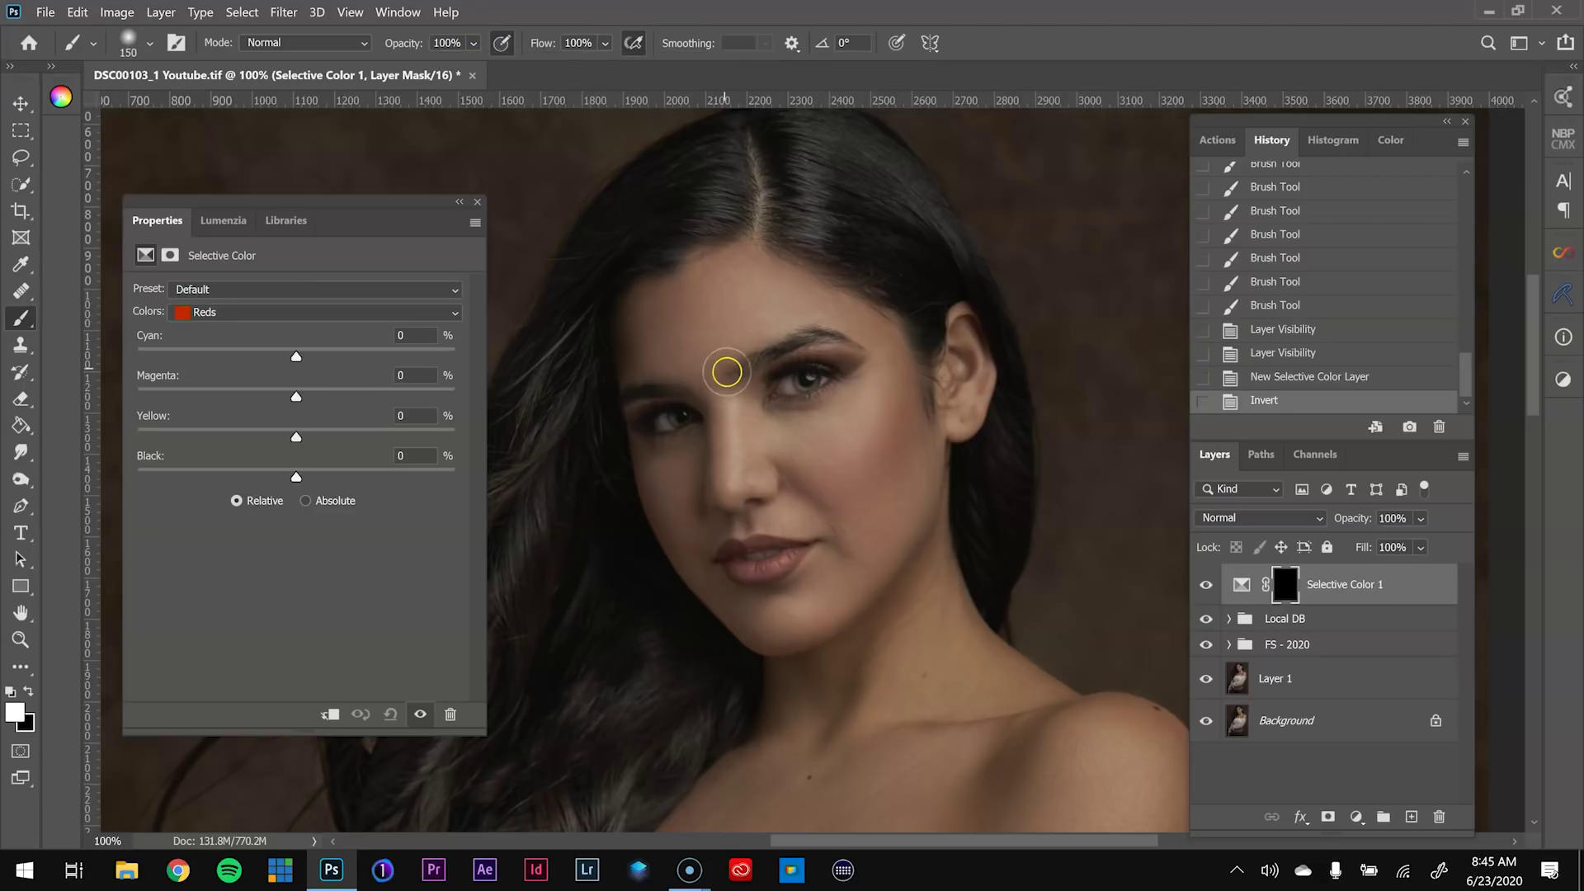
left_click_drag(707, 328, 753, 318)
key("backslash")
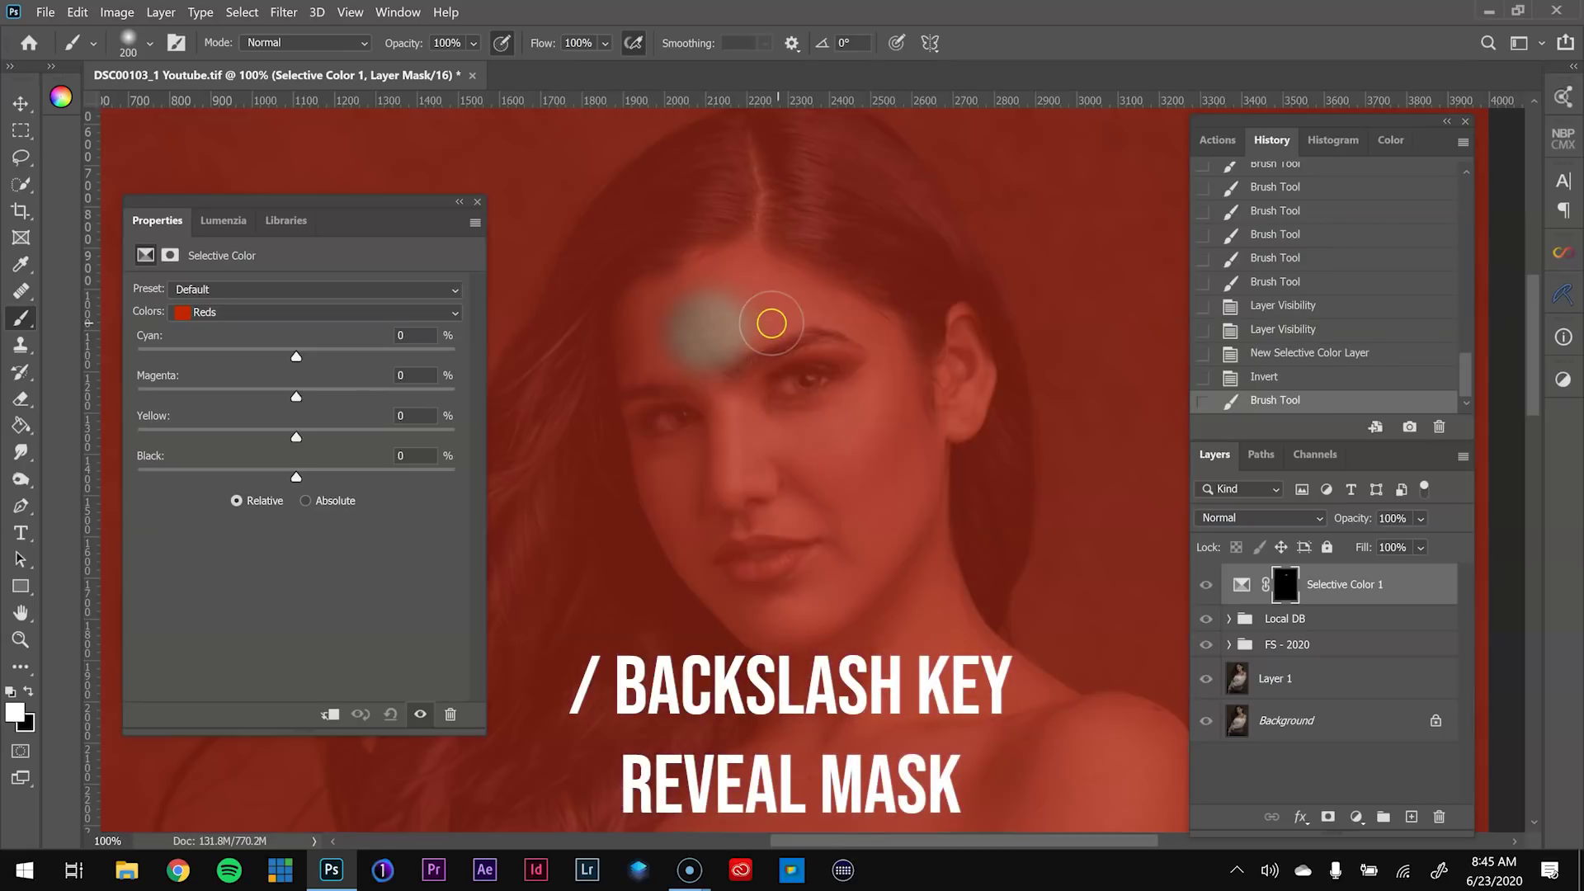
key("x")
mouse_move(747, 315)
left_mouse_down()
mouse_move(740, 294)
mouse_move(724, 322)
mouse_move(672, 343)
mouse_move(707, 322)
left_mouse_up()
key("x")
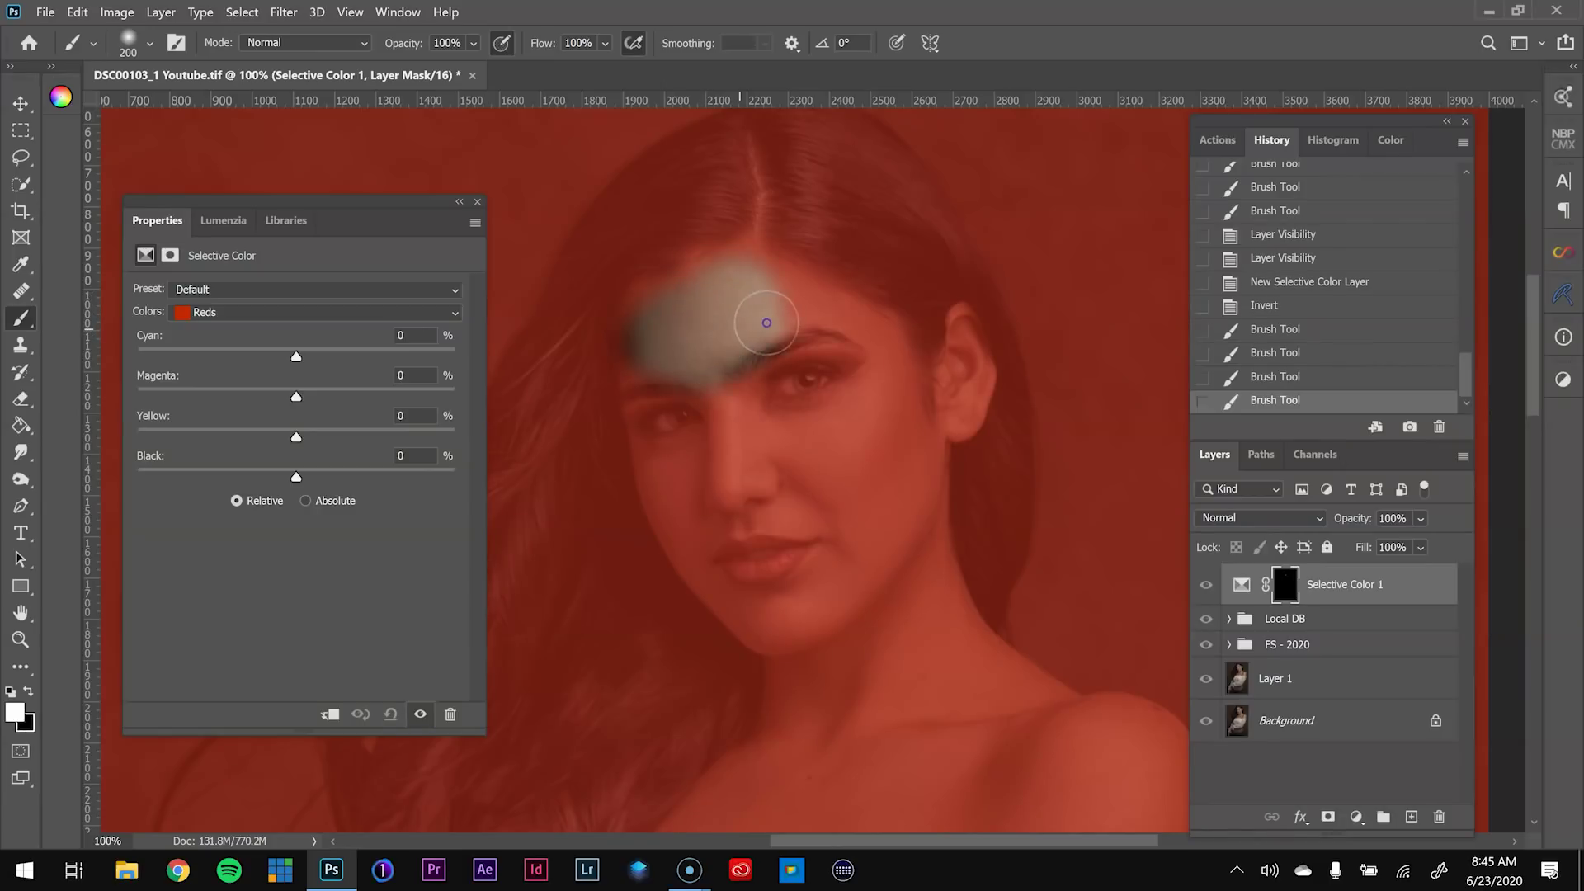
Extend the white mask area over the skin around the eyes, the nose, cheeks and ear with a smaller brush
key("bracketleft")
key("bracketleft")
key("bracketleft")
mouse_move(846, 301)
left_mouse_down()
mouse_move(790, 308)
mouse_move(750, 280)
mouse_move(884, 341)
mouse_move(881, 392)
mouse_move(859, 413)
mouse_move(748, 407)
left_mouse_up()
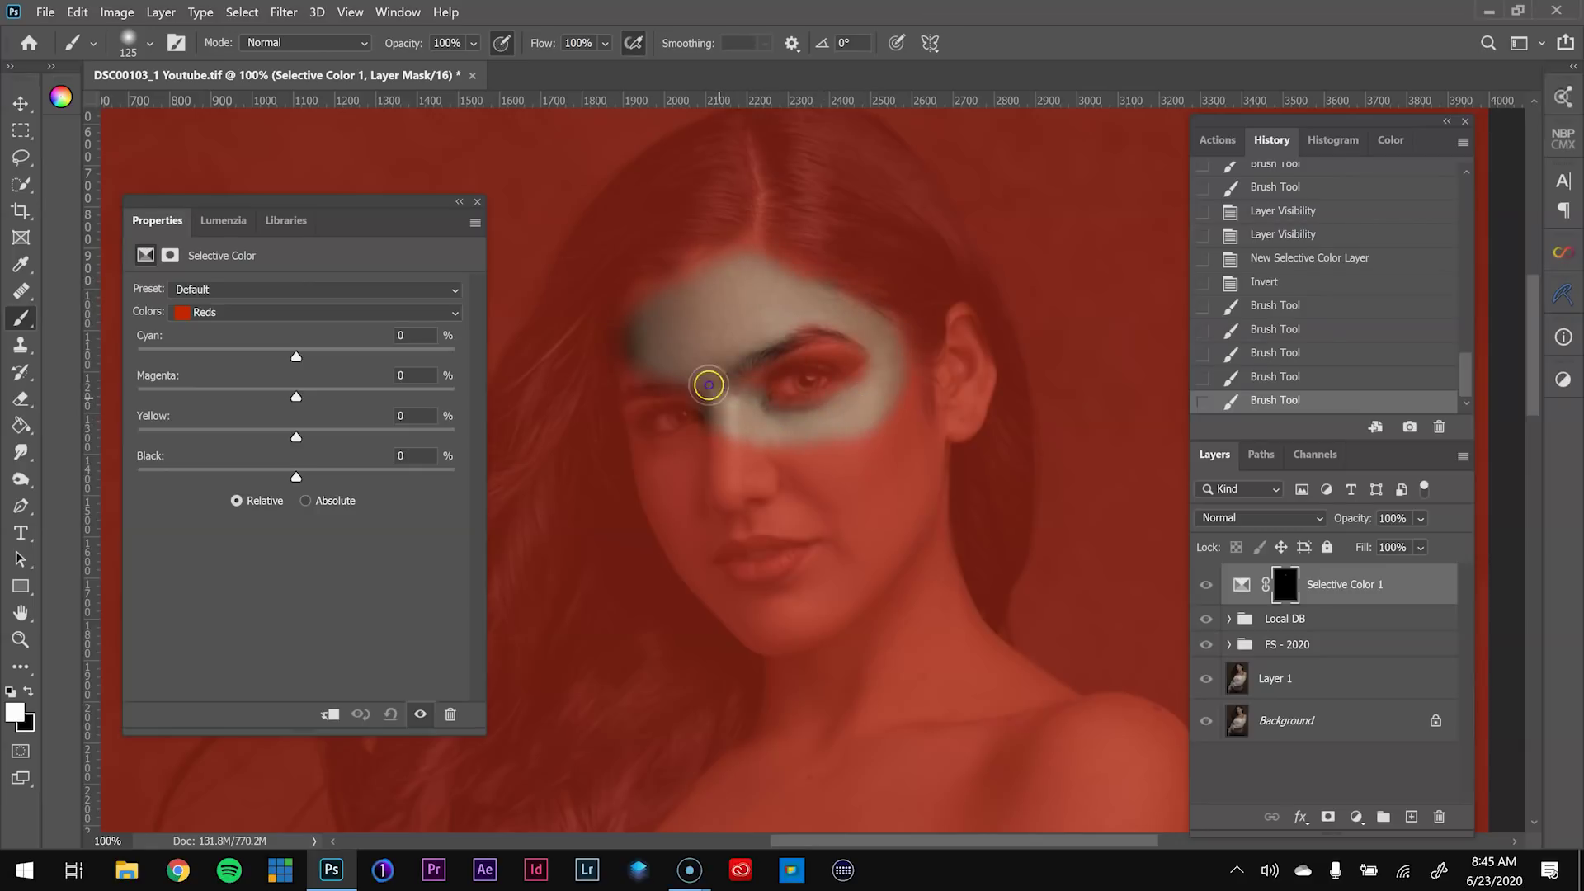
mouse_move(650, 362)
left_mouse_down()
mouse_move(651, 325)
mouse_move(739, 275)
mouse_move(905, 396)
mouse_move(890, 356)
left_mouse_up()
key("bracketright")
key("bracketright")
mouse_move(898, 413)
left_mouse_down()
mouse_move(881, 528)
mouse_move(905, 486)
mouse_move(896, 499)
mouse_move(857, 467)
mouse_move(723, 455)
mouse_move(670, 475)
mouse_move(658, 370)
left_mouse_up()
mouse_move(719, 506)
left_mouse_down()
mouse_move(683, 487)
mouse_move(726, 566)
mouse_move(686, 481)
mouse_move(746, 577)
mouse_move(763, 502)
mouse_move(846, 529)
left_mouse_up()
key("bracketleft")
key("bracketleft")
mouse_move(961, 408)
left_mouse_down()
mouse_move(940, 440)
mouse_move(971, 384)
mouse_move(967, 325)
mouse_move(955, 403)
left_mouse_up()
Paint the chin, neck, shoulder and upper chest into the Selective Color mask with a larger brush
scroll(913, 424, "down", 3)
key("bracketright")
key("bracketright")
key("bracketright")
mouse_move(796, 429)
left_mouse_down()
mouse_move(764, 473)
mouse_move(753, 457)
mouse_move(805, 478)
mouse_move(796, 590)
left_mouse_up()
key("bracketright")
mouse_move(871, 495)
left_mouse_down()
mouse_move(890, 468)
mouse_move(894, 385)
mouse_move(936, 566)
mouse_move(961, 553)
mouse_move(926, 493)
mouse_move(1000, 572)
left_mouse_up()
mouse_move(1061, 640)
left_mouse_down()
mouse_move(915, 520)
mouse_move(940, 514)
mouse_move(891, 474)
mouse_move(898, 487)
mouse_move(836, 458)
mouse_move(947, 534)
mouse_move(964, 520)
mouse_move(940, 505)
mouse_move(977, 500)
mouse_move(955, 559)
mouse_move(965, 591)
mouse_move(983, 553)
mouse_move(1004, 623)
mouse_move(998, 657)
mouse_move(980, 650)
mouse_move(1016, 680)
mouse_move(1014, 528)
mouse_move(995, 490)
mouse_move(1009, 664)
mouse_move(926, 628)
mouse_move(977, 635)
mouse_move(848, 610)
mouse_move(899, 609)
mouse_move(828, 611)
mouse_move(813, 531)
mouse_move(895, 570)
mouse_move(824, 573)
mouse_move(789, 507)
mouse_move(714, 491)
mouse_move(711, 514)
mouse_move(800, 599)
mouse_move(800, 627)
mouse_move(654, 602)
mouse_move(634, 528)
mouse_move(642, 556)
mouse_move(858, 470)
left_mouse_up()
key("bracketleft")
key("bracketleft")
key("bracketleft")
key("bracketright")
key("bracketright")
key("space")
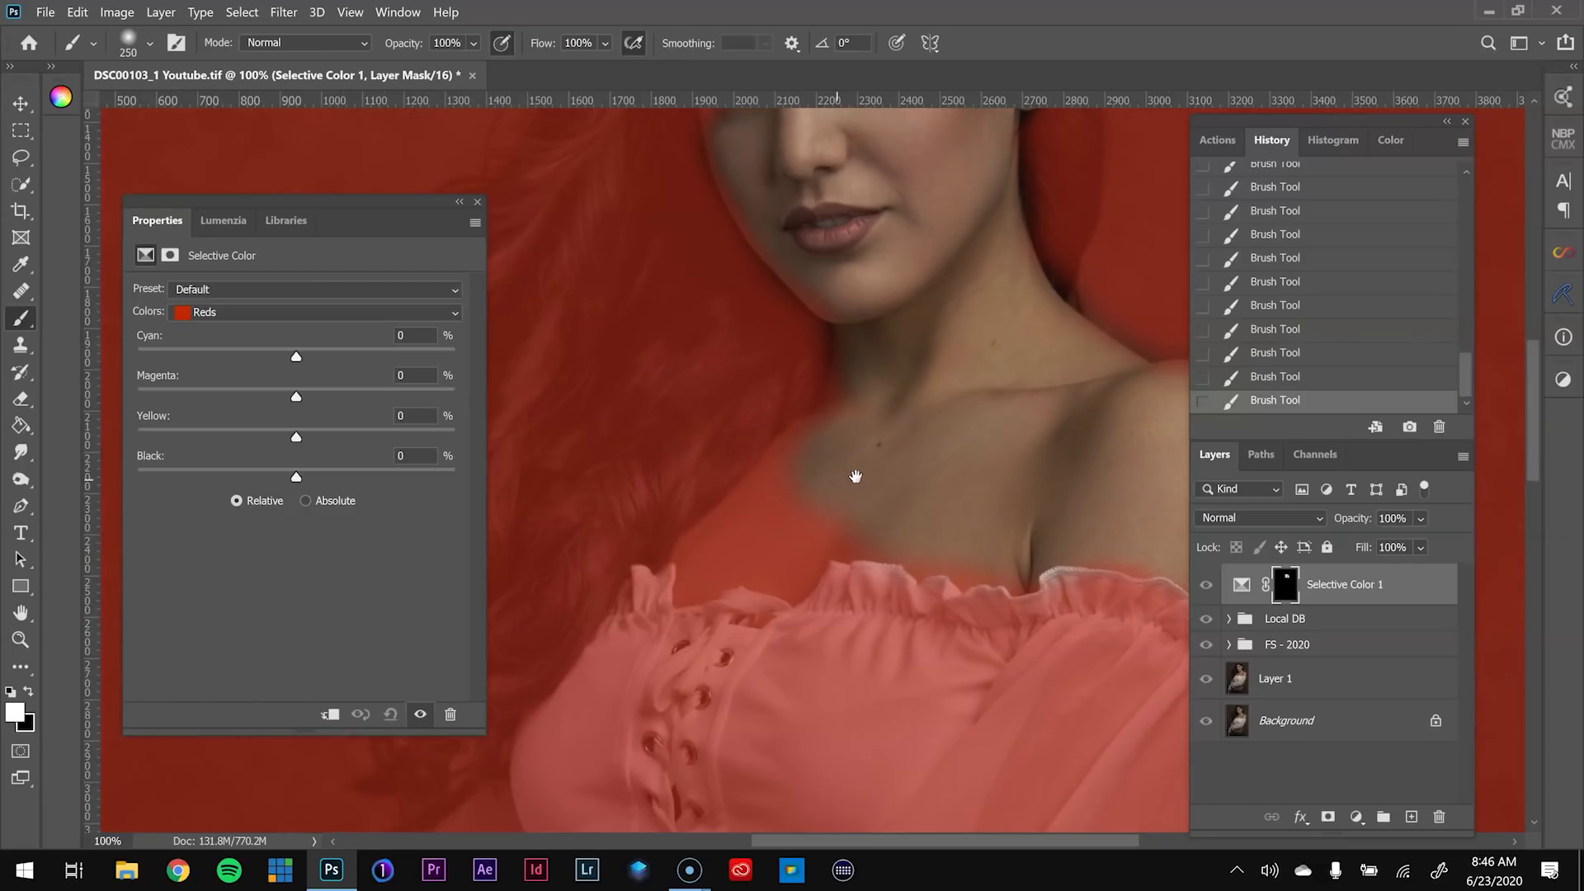
Fill in the chest skin along the hair and the blouse's ruffled neckline on the mask with a 150 px brush
key("bracketleft")
key("bracketleft")
key("bracketleft")
mouse_move(770, 530)
left_mouse_down()
mouse_move(816, 498)
mouse_move(699, 572)
mouse_move(751, 562)
left_mouse_up()
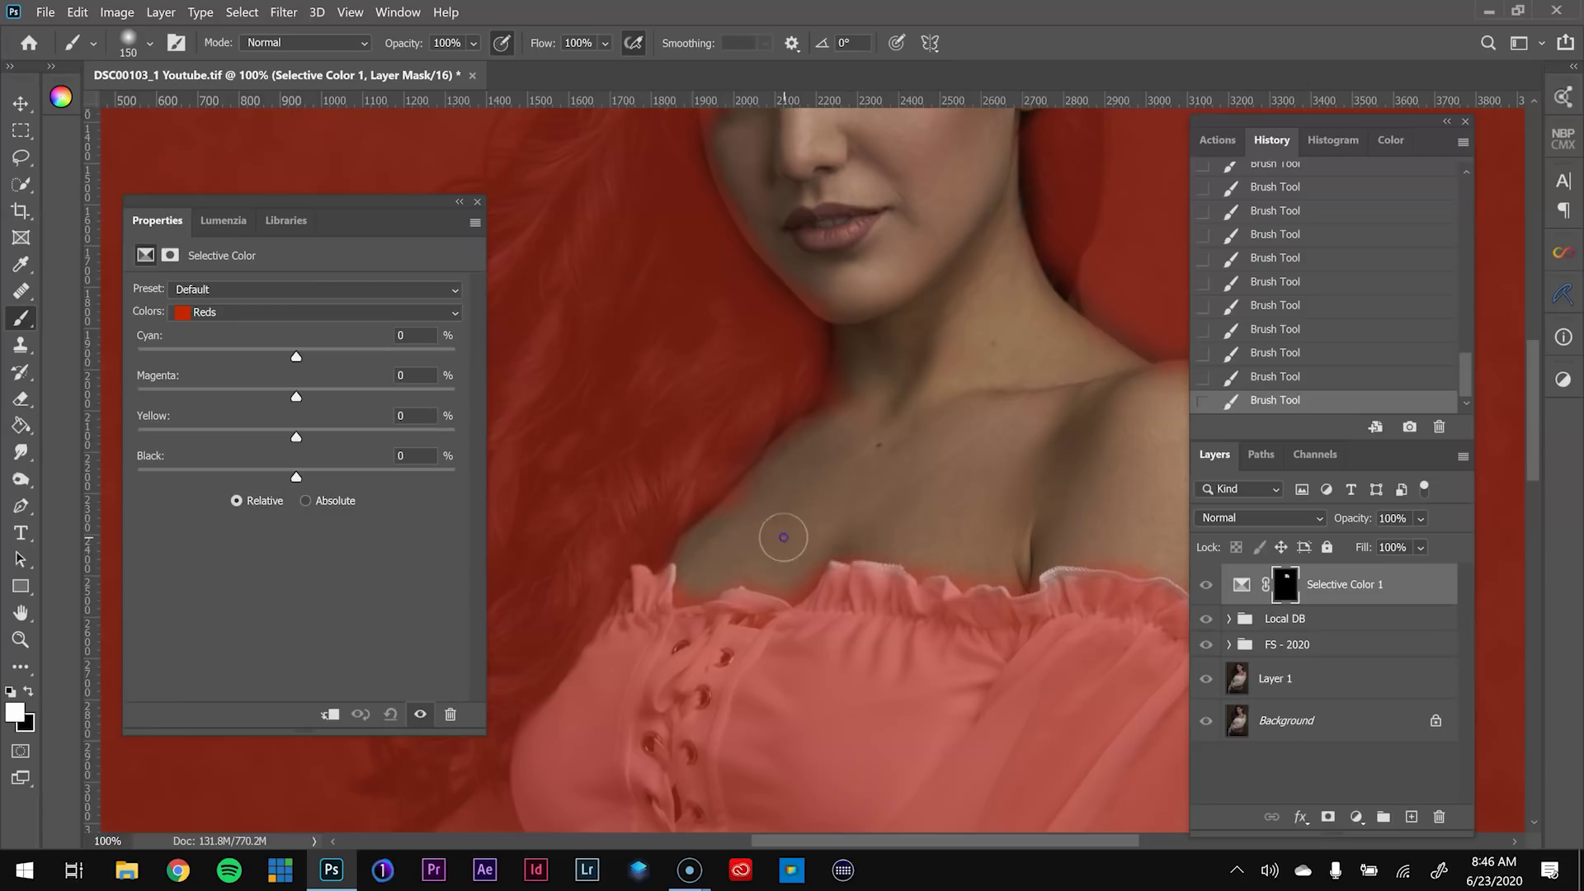
mouse_move(849, 423)
left_mouse_down()
mouse_move(945, 361)
mouse_move(849, 302)
mouse_move(857, 291)
mouse_move(838, 449)
mouse_move(796, 566)
mouse_move(717, 561)
left_mouse_up()
left_click_drag(1101, 478, 892, 470)
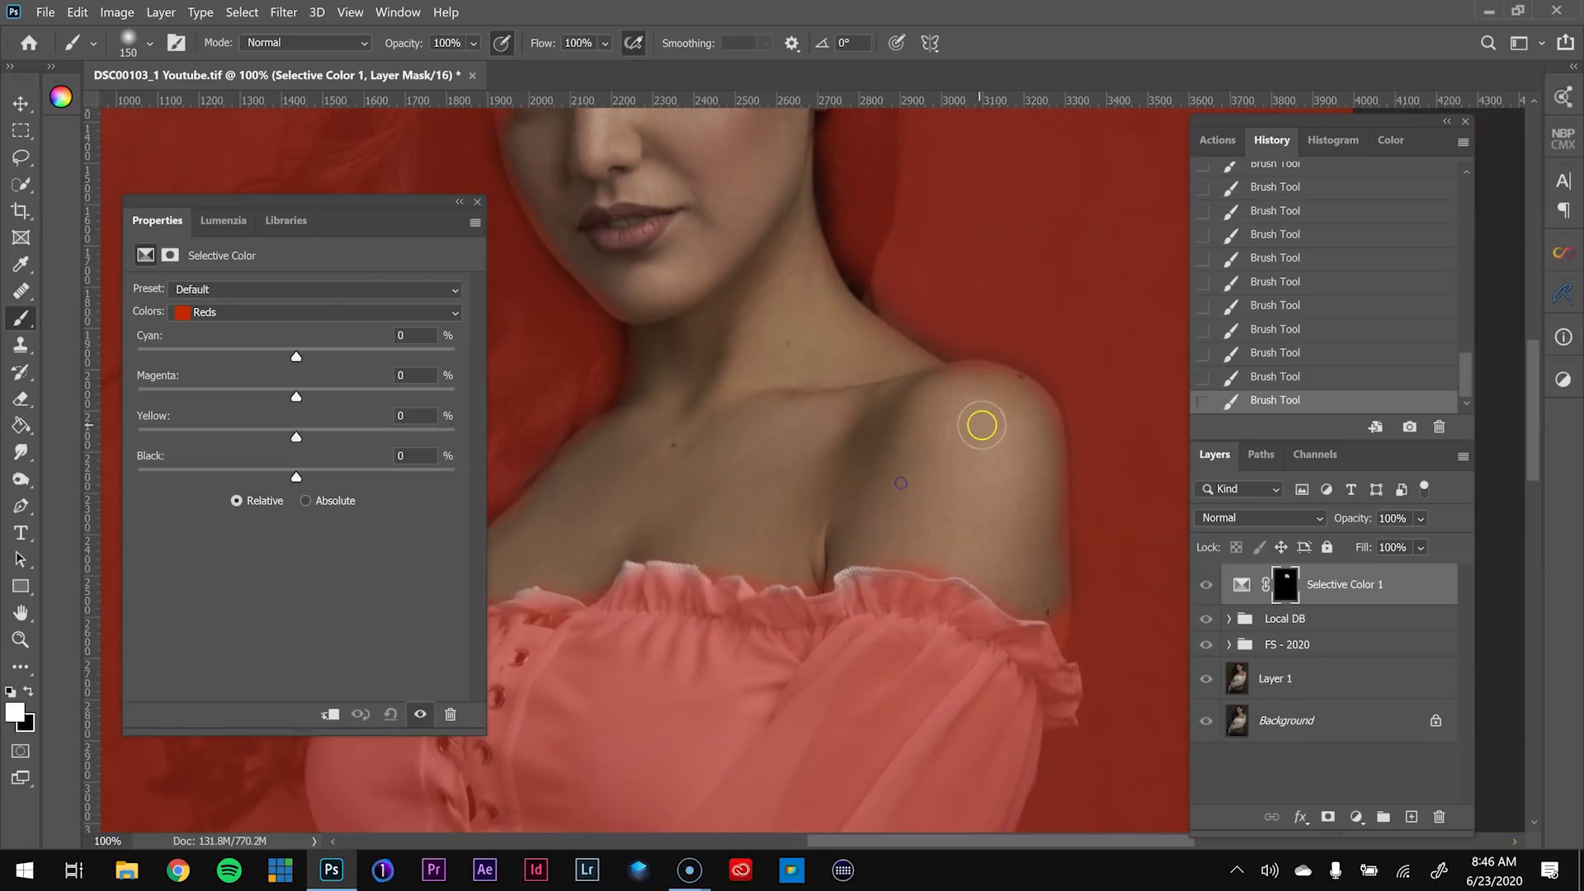
Paint the bare midriff below the blouse into the Selective Color mask with an enlarged brush
left_click_drag(1021, 559, 997, 170)
left_click_drag(767, 742, 948, 455)
key("bracketright")
key("bracketright")
mouse_move(1085, 413)
left_mouse_down()
mouse_move(1047, 447)
mouse_move(957, 480)
mouse_move(977, 467)
mouse_move(1014, 523)
mouse_move(1062, 476)
mouse_move(1070, 505)
mouse_move(1074, 463)
mouse_move(1070, 543)
left_mouse_up()
key("bracketright")
mouse_move(1079, 428)
left_mouse_down()
mouse_move(1050, 559)
mouse_move(995, 596)
mouse_move(895, 611)
left_mouse_up()
mouse_move(1000, 588)
left_mouse_down()
mouse_move(732, 601)
mouse_move(826, 524)
mouse_move(804, 497)
mouse_move(947, 506)
mouse_move(1008, 478)
mouse_move(903, 517)
mouse_move(744, 525)
mouse_move(728, 545)
mouse_move(724, 530)
mouse_move(688, 532)
mouse_move(700, 466)
mouse_move(681, 459)
mouse_move(628, 520)
mouse_move(669, 570)
mouse_move(794, 628)
mouse_move(693, 561)
mouse_move(984, 600)
left_mouse_up()
key("bracketright")
Complete the midriff mask along the blouse's hanging cuff and the jeans waistband with a brush of about 125 px
key("bracketleft")
key("bracketleft")
key("bracketleft")
key("bracketleft")
key("bracketleft")
mouse_move(899, 560)
left_mouse_down()
mouse_move(861, 567)
mouse_move(782, 534)
mouse_move(797, 468)
left_mouse_up()
key("bracketleft")
key("bracketright")
key("bracketright")
left_click_drag(813, 550, 938, 614)
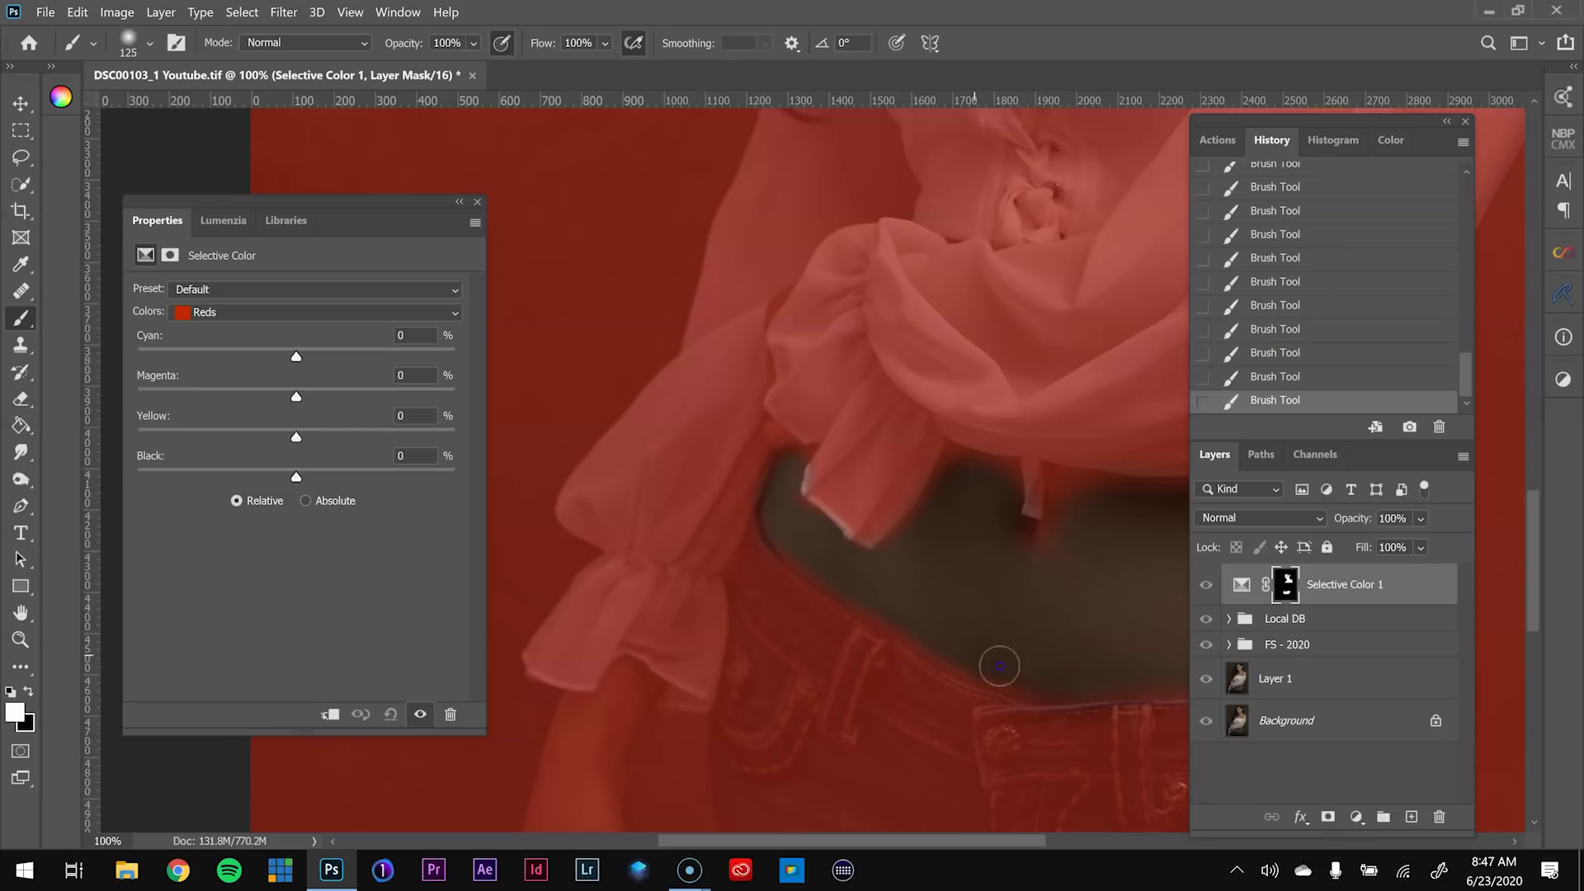
Paint the lowered forearm, hand and fingers into the mask, finishing with an 80 px brush, and hide the mask overlay
left_click_drag(832, 678, 1022, 421)
key("bracketright")
mouse_move(819, 433)
left_mouse_down()
mouse_move(782, 493)
mouse_move(771, 470)
mouse_move(759, 537)
mouse_move(778, 548)
mouse_move(778, 721)
mouse_move(735, 618)
mouse_move(745, 729)
mouse_move(788, 791)
left_mouse_up()
key("bracketleft")
key("bracketleft")
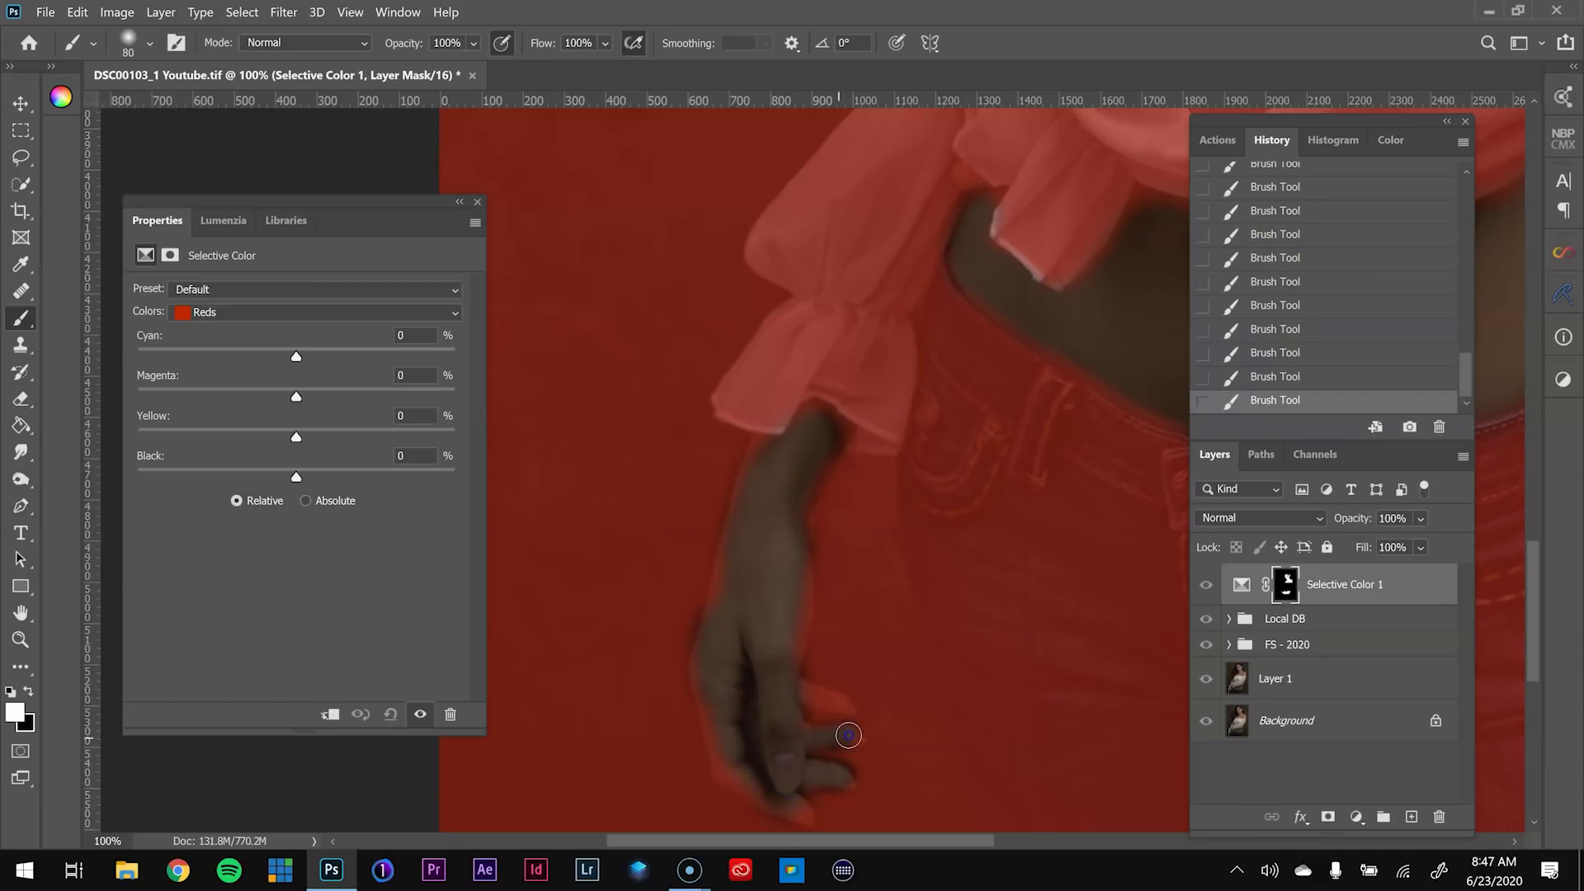
mouse_move(835, 703)
left_mouse_down()
mouse_move(797, 642)
mouse_move(798, 538)
left_mouse_up()
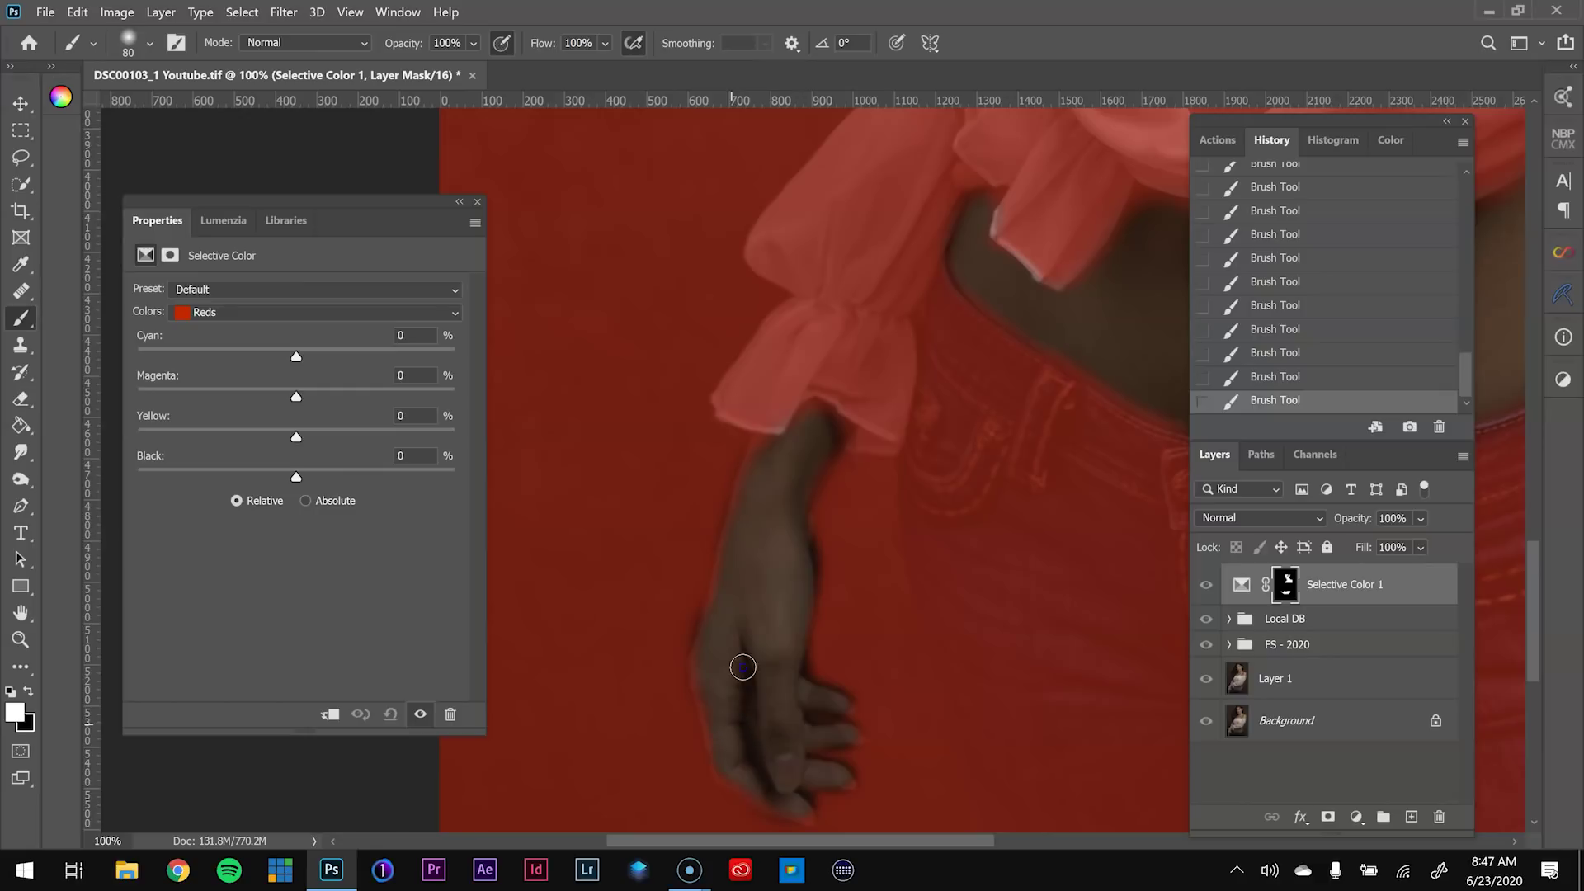
scroll(850, 470, "down", 3)
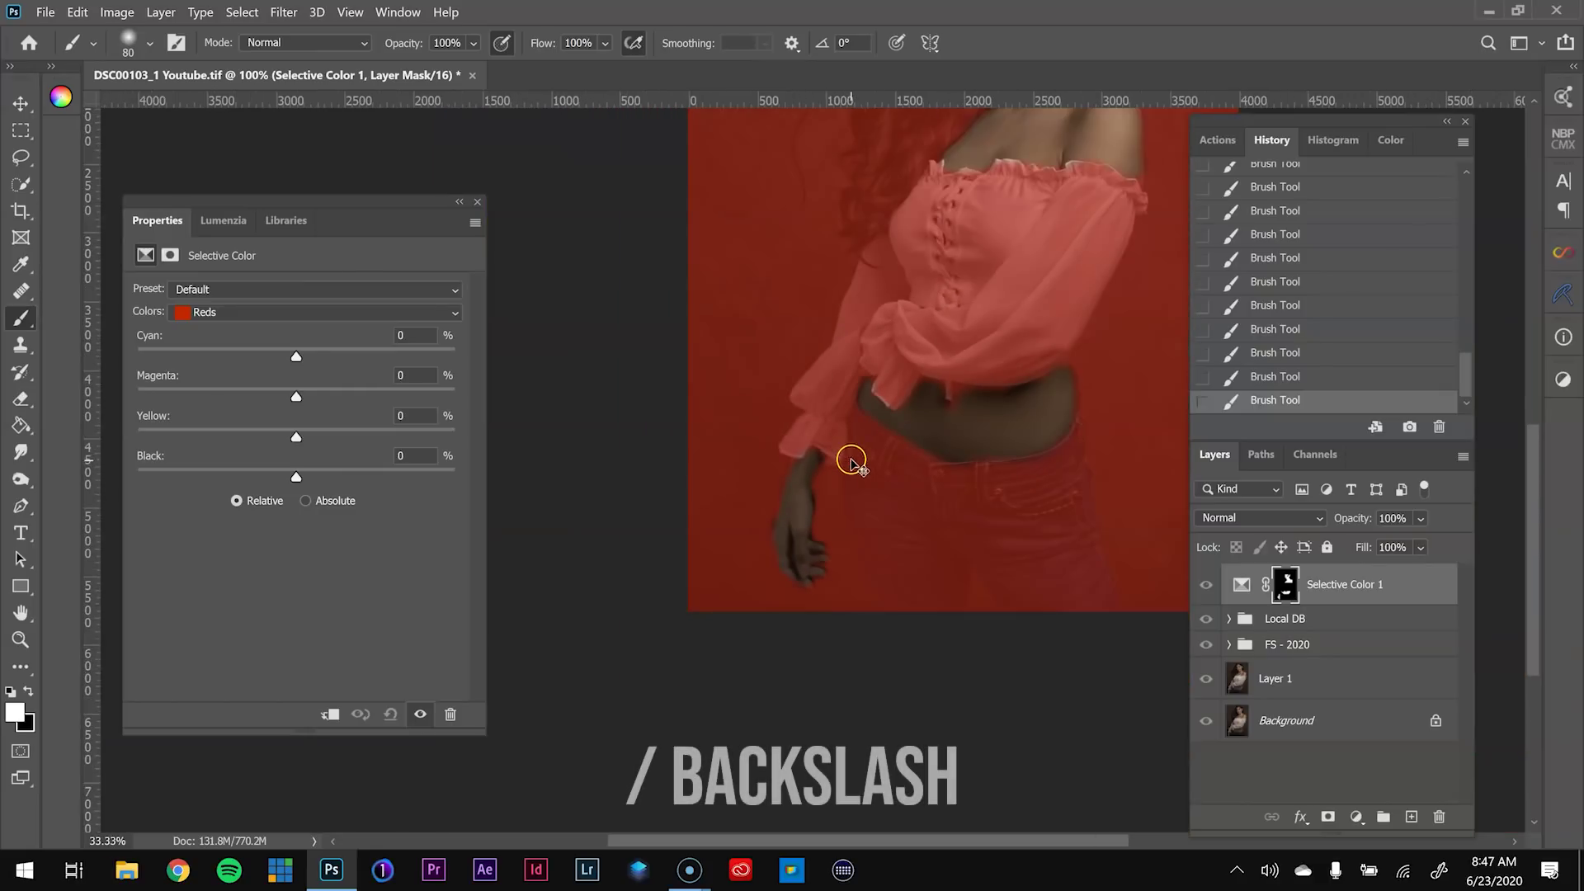
key("backslash")
mouse_move(1021, 413)
left_mouse_down()
mouse_move(817, 672)
mouse_move(835, 601)
mouse_move(832, 636)
left_mouse_up()
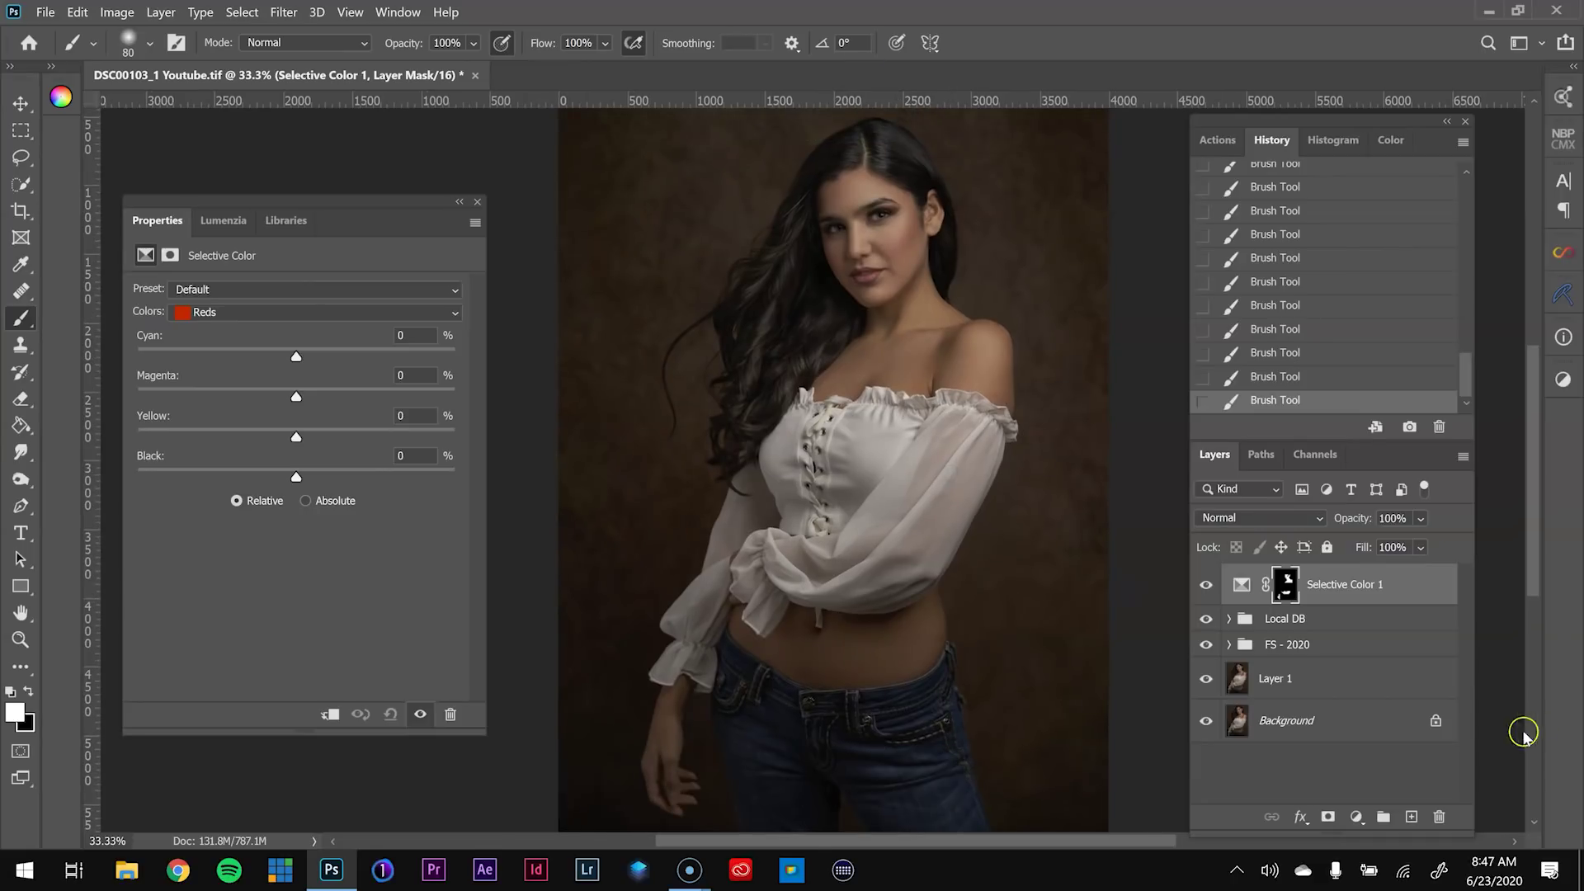
Set the Selective Color Reds to Cyan -8, Magenta +4, Yellow +5 and Black +5, consulting the colour wheel
left_click(1230, 585)
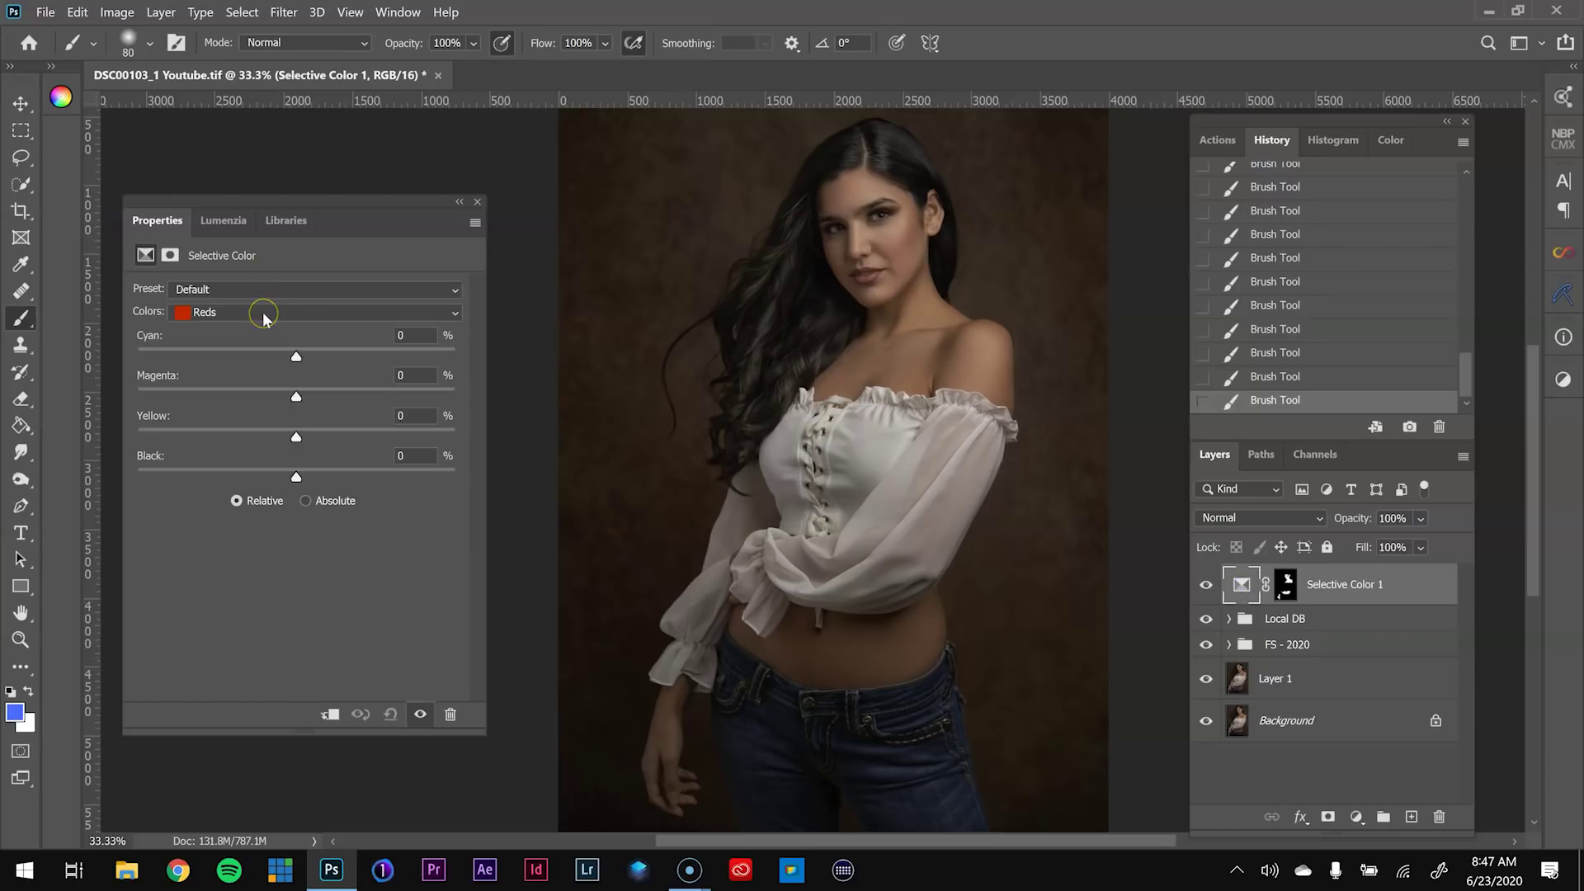
type("-8")
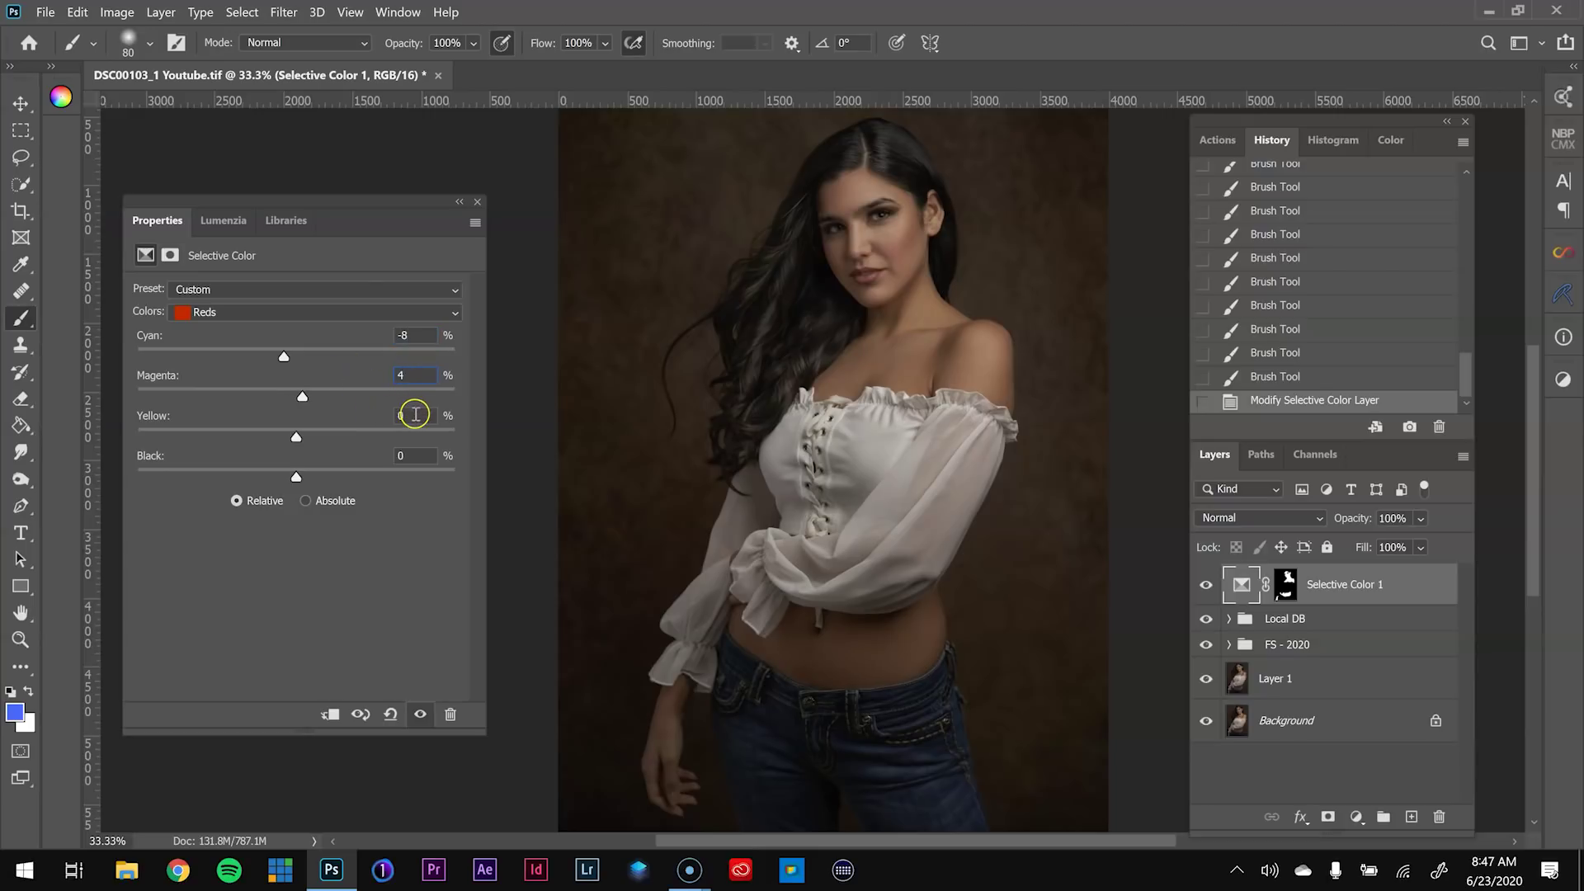
left_click_drag(416, 455, 343, 445)
type("5")
left_click(1391, 141)
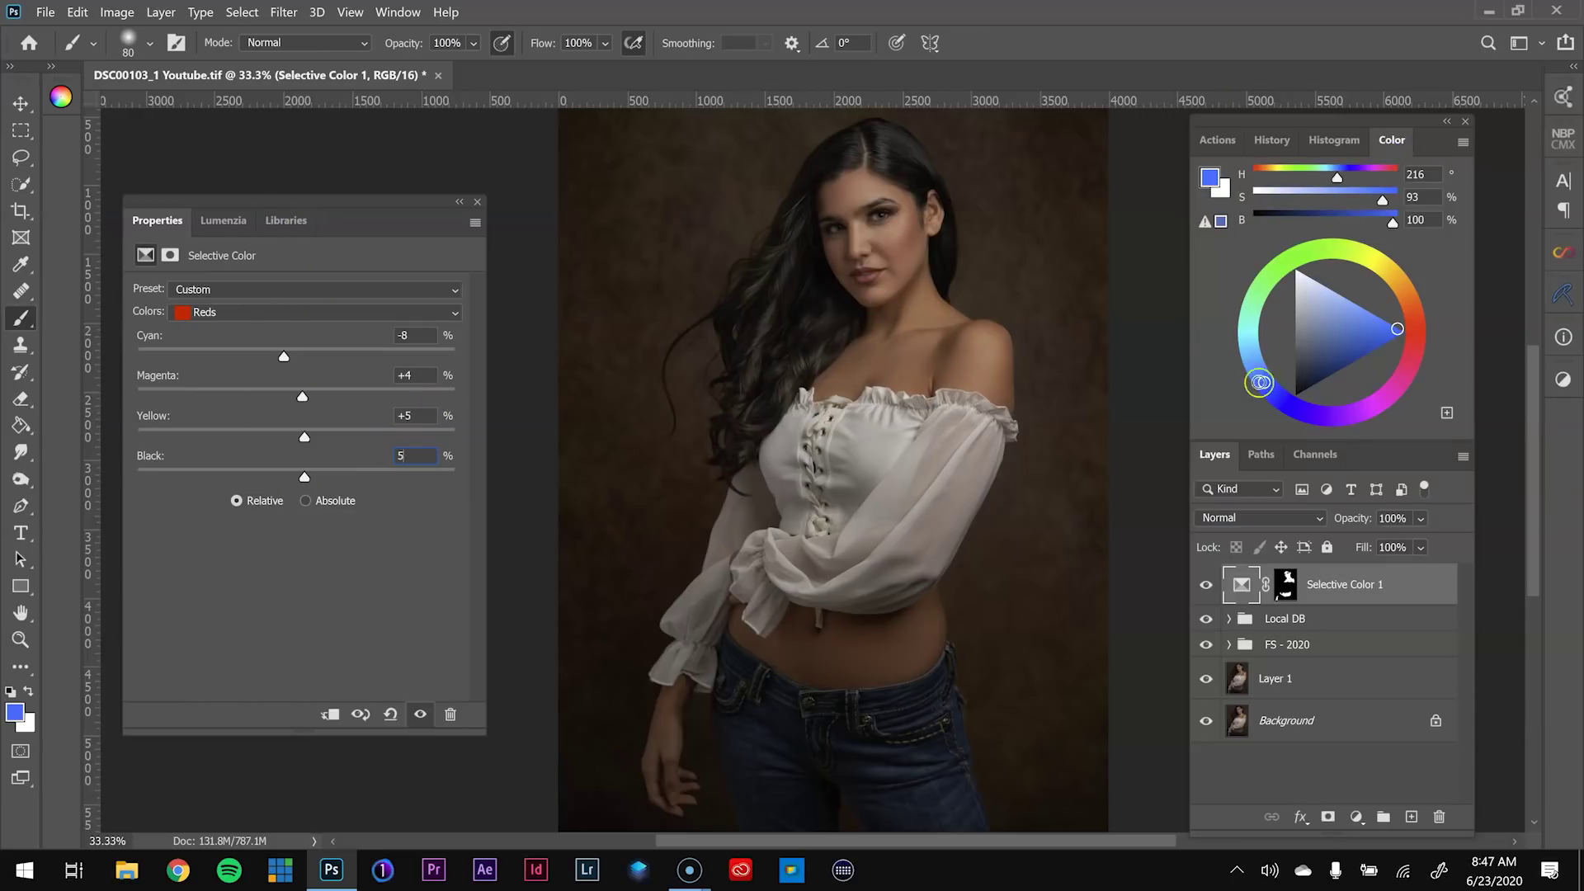
left_click(1273, 138)
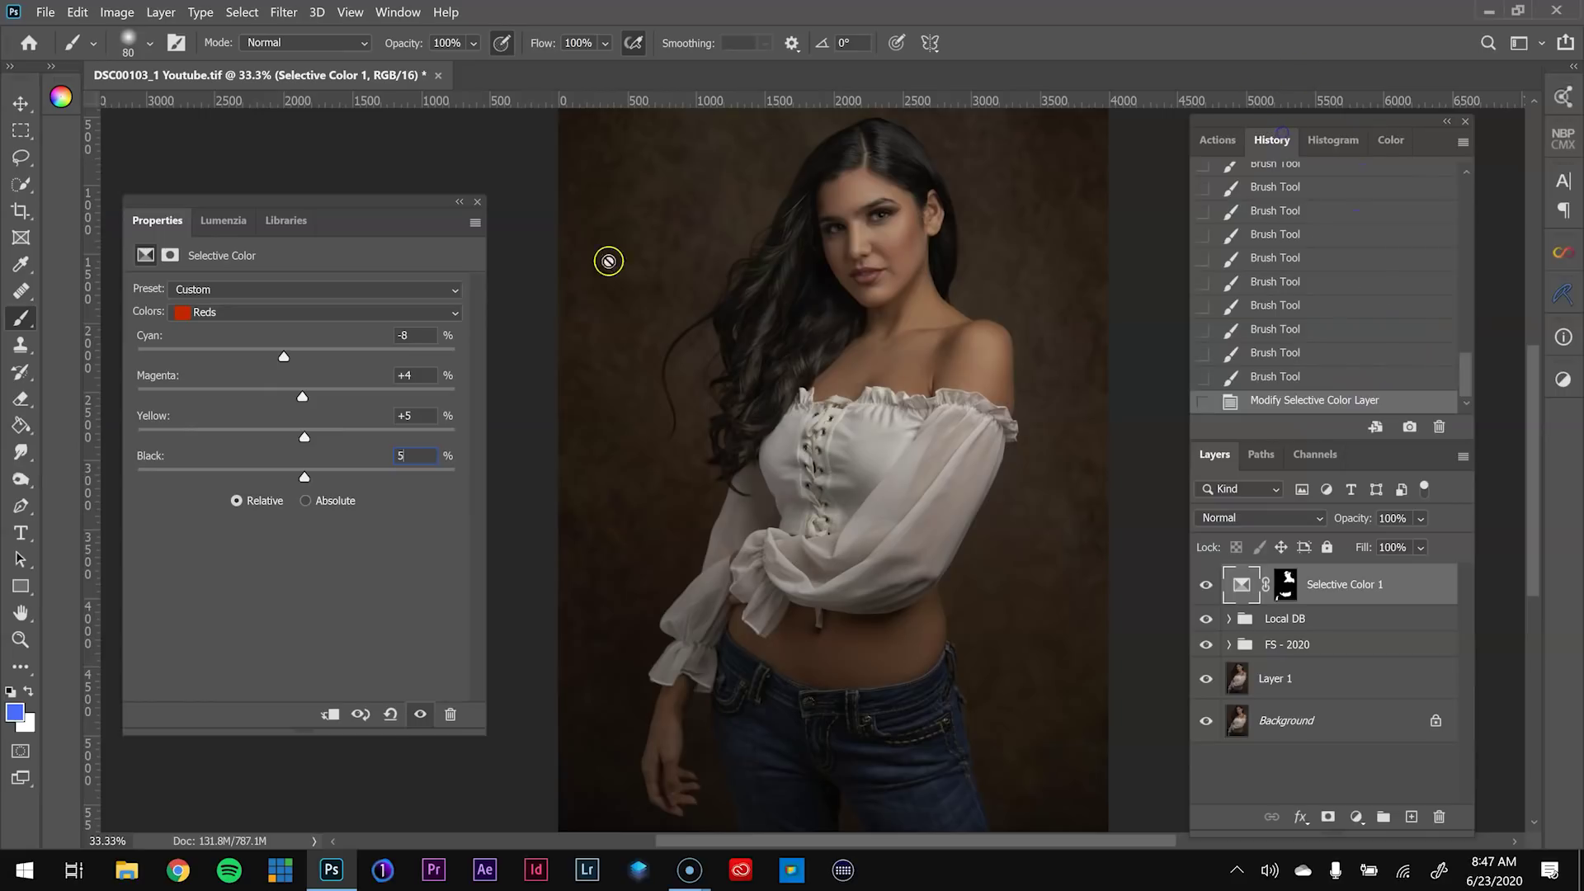
Set the Selective Color Yellows to Cyan -5, Magenta +3, Yellow +5 and Black +10
left_click(255, 307)
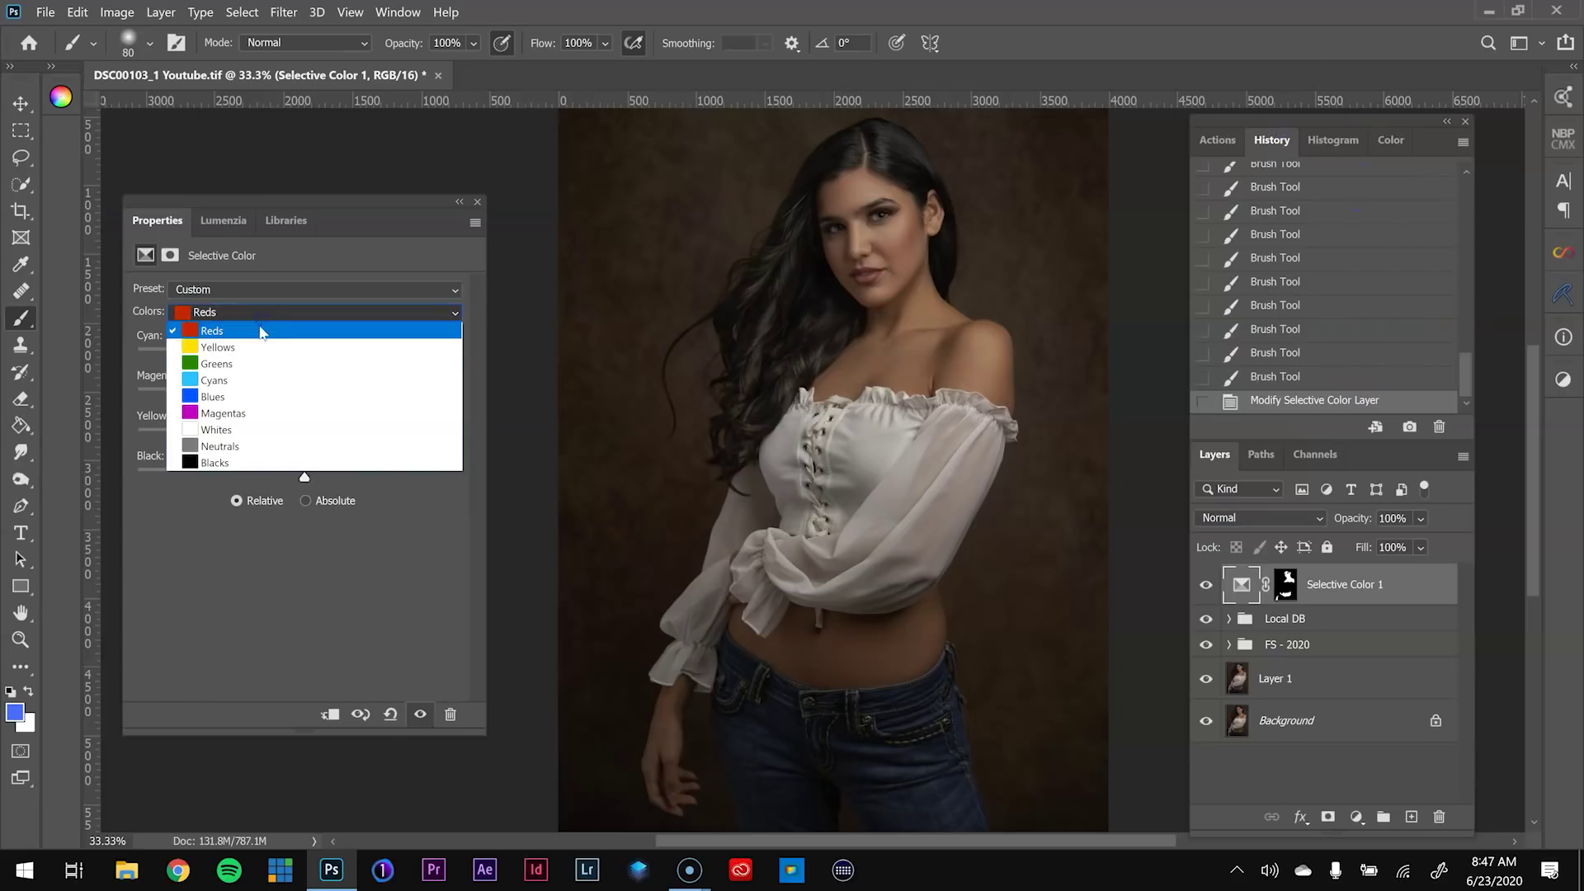
left_click(255, 341)
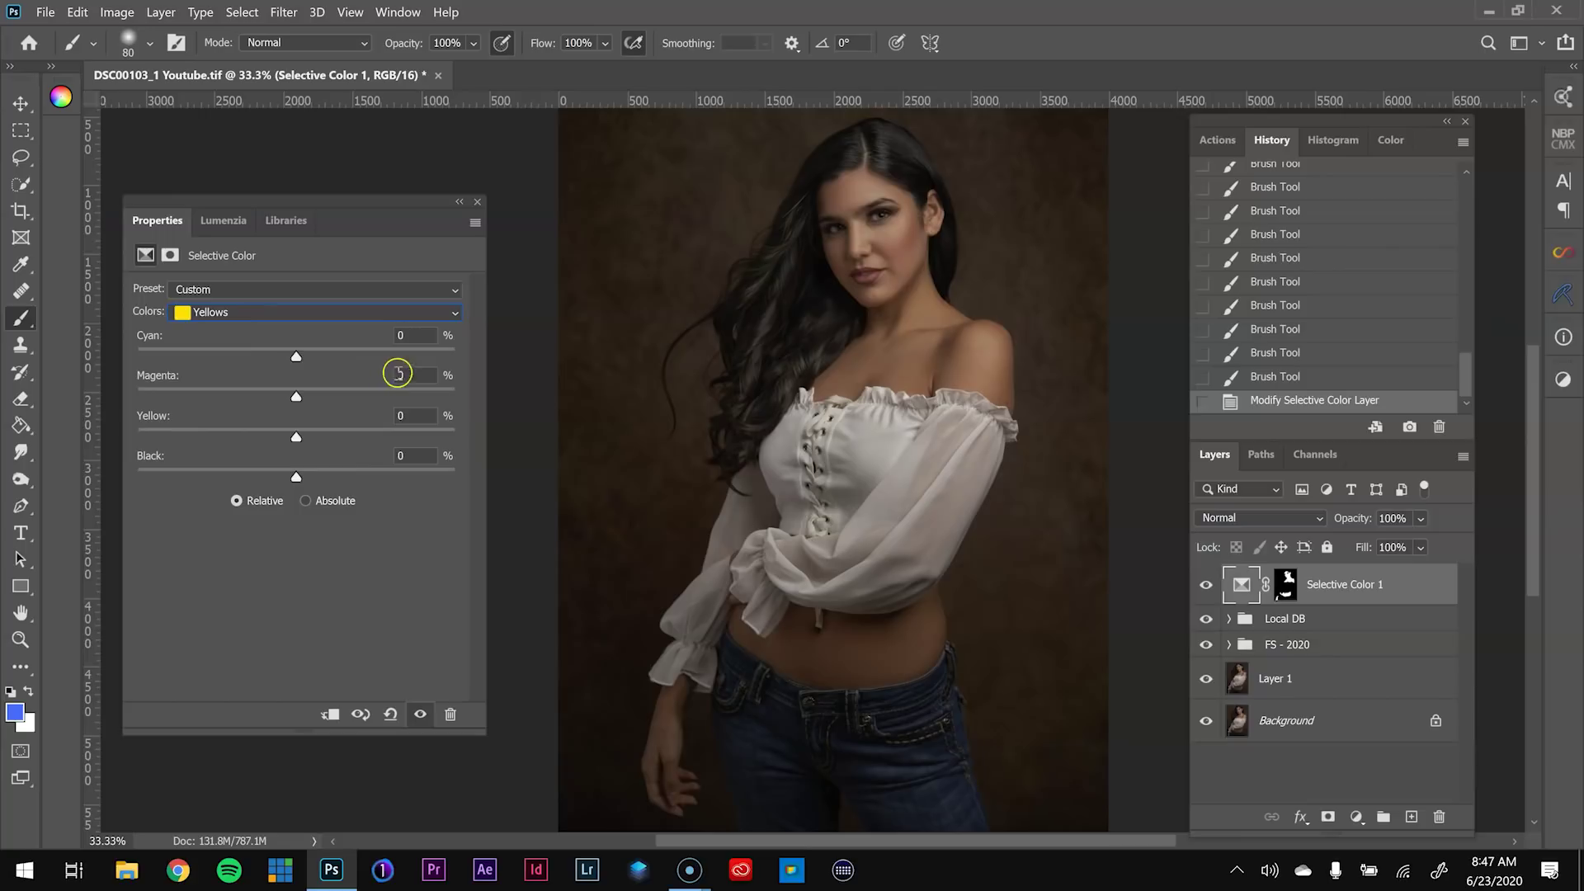
type("-5")
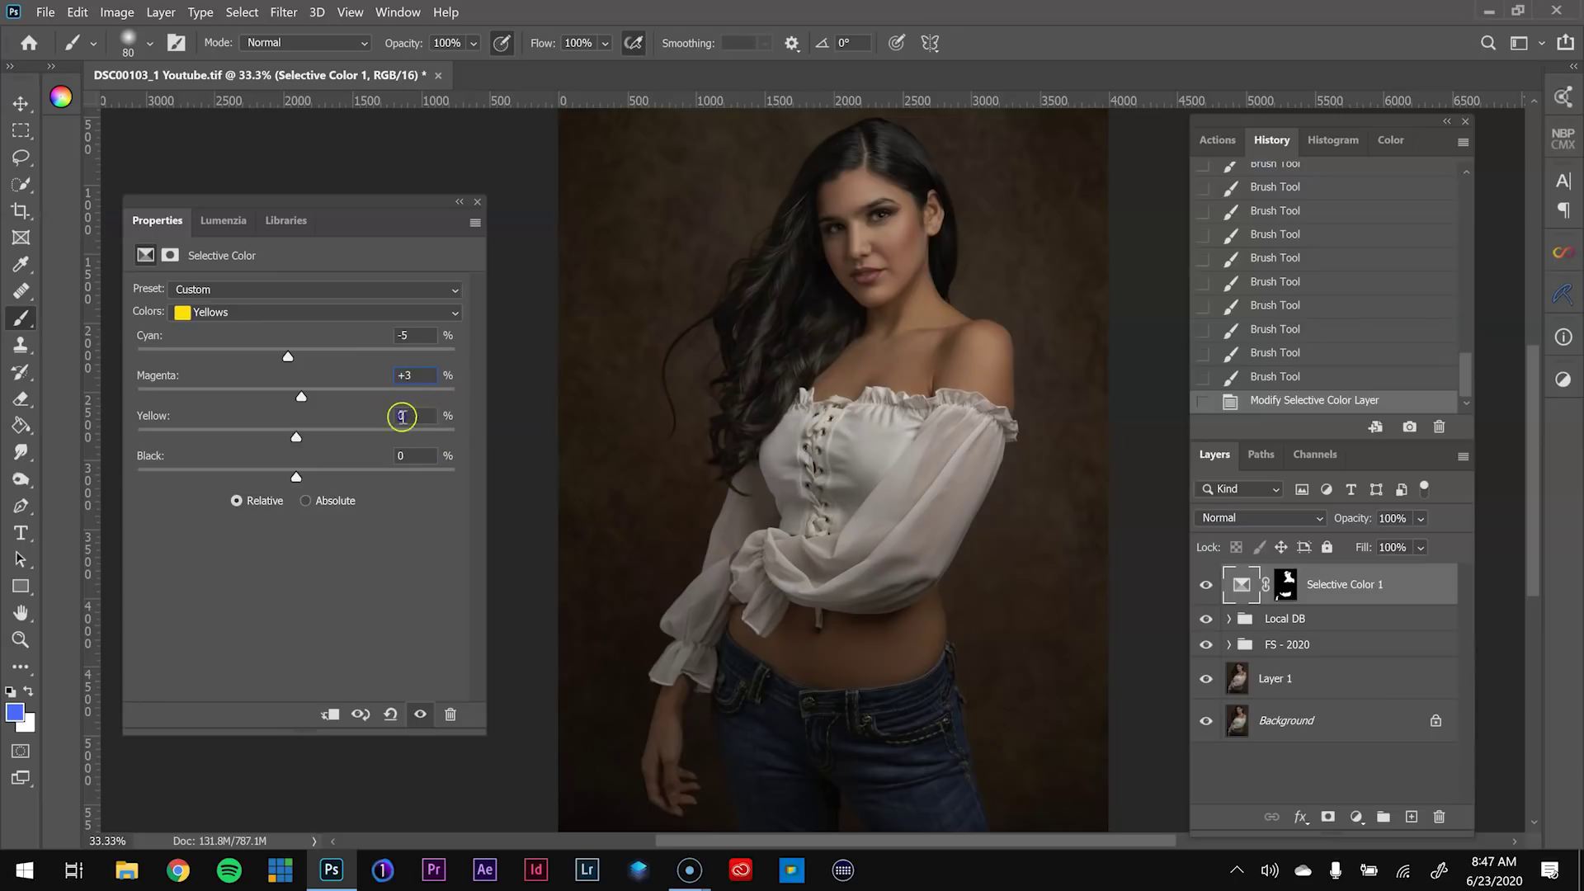
type("5")
left_click(406, 454)
type("10")
key("Return")
left_click(1293, 586)
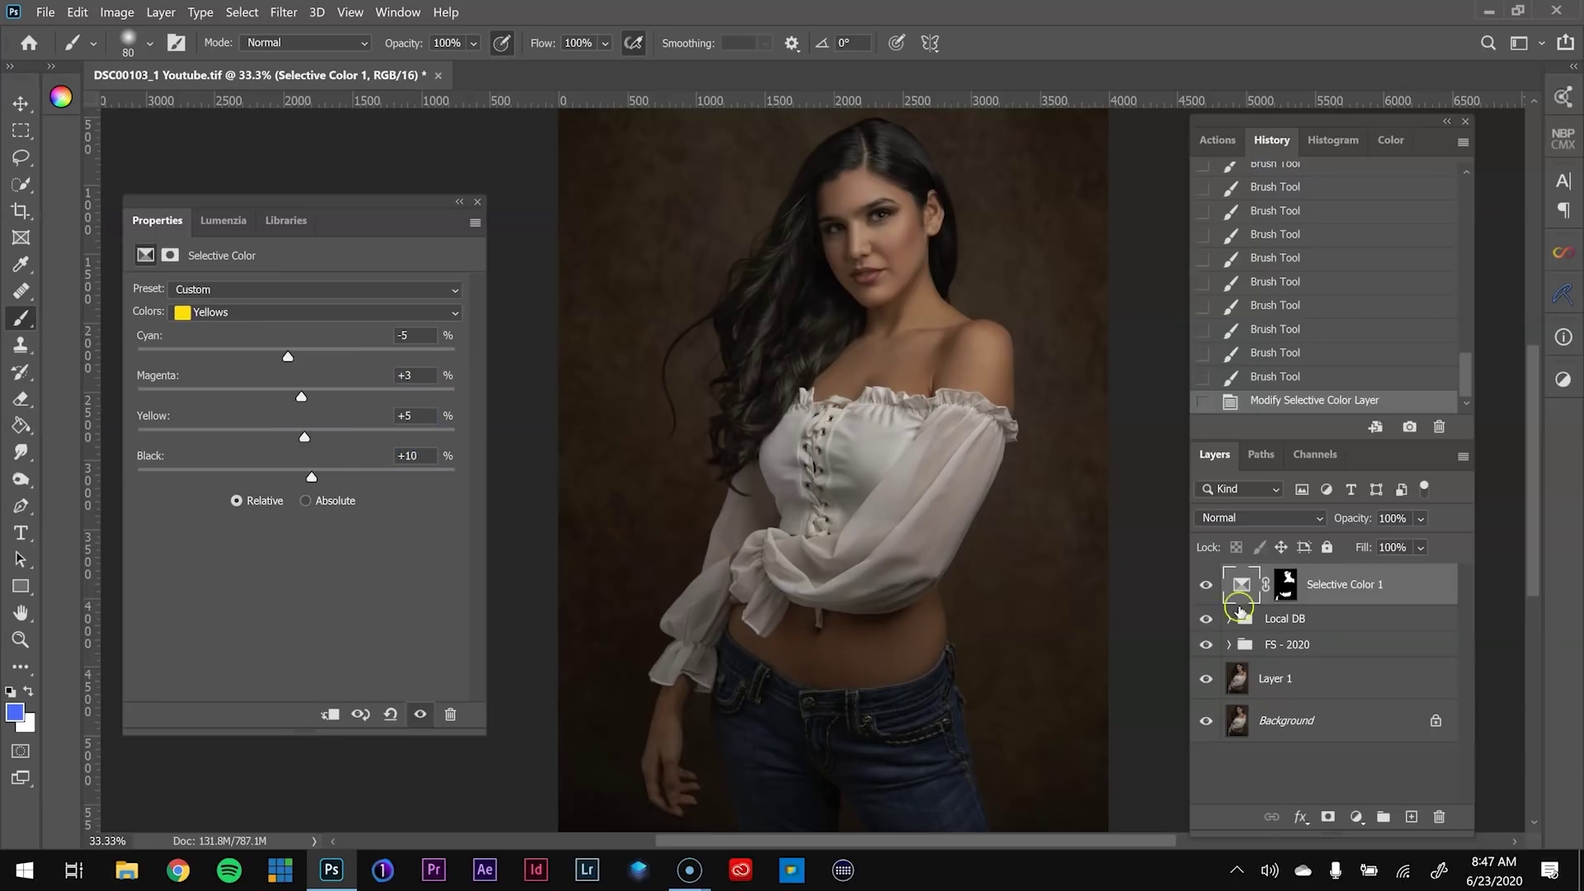
Compare the skin tones with and without the Selective Color layer, both up close and with the whole portrait in view
left_click(1207, 585)
left_click(1207, 585)
left_click(1207, 585)
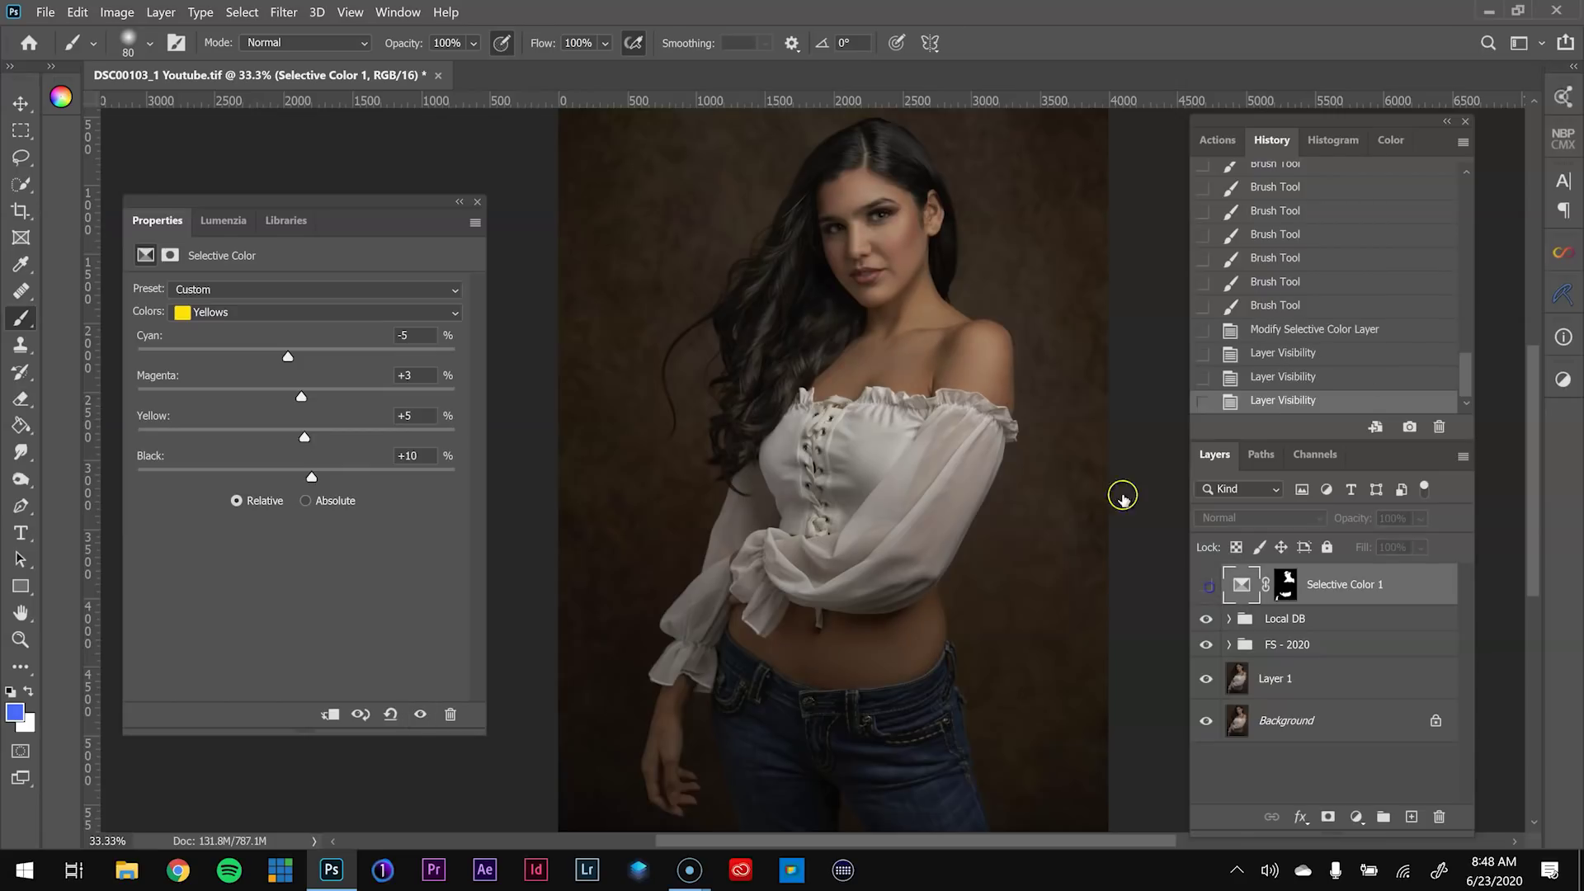
left_click_drag(908, 290, 858, 338)
left_click(1207, 585)
left_click(1207, 585)
left_click(1207, 585)
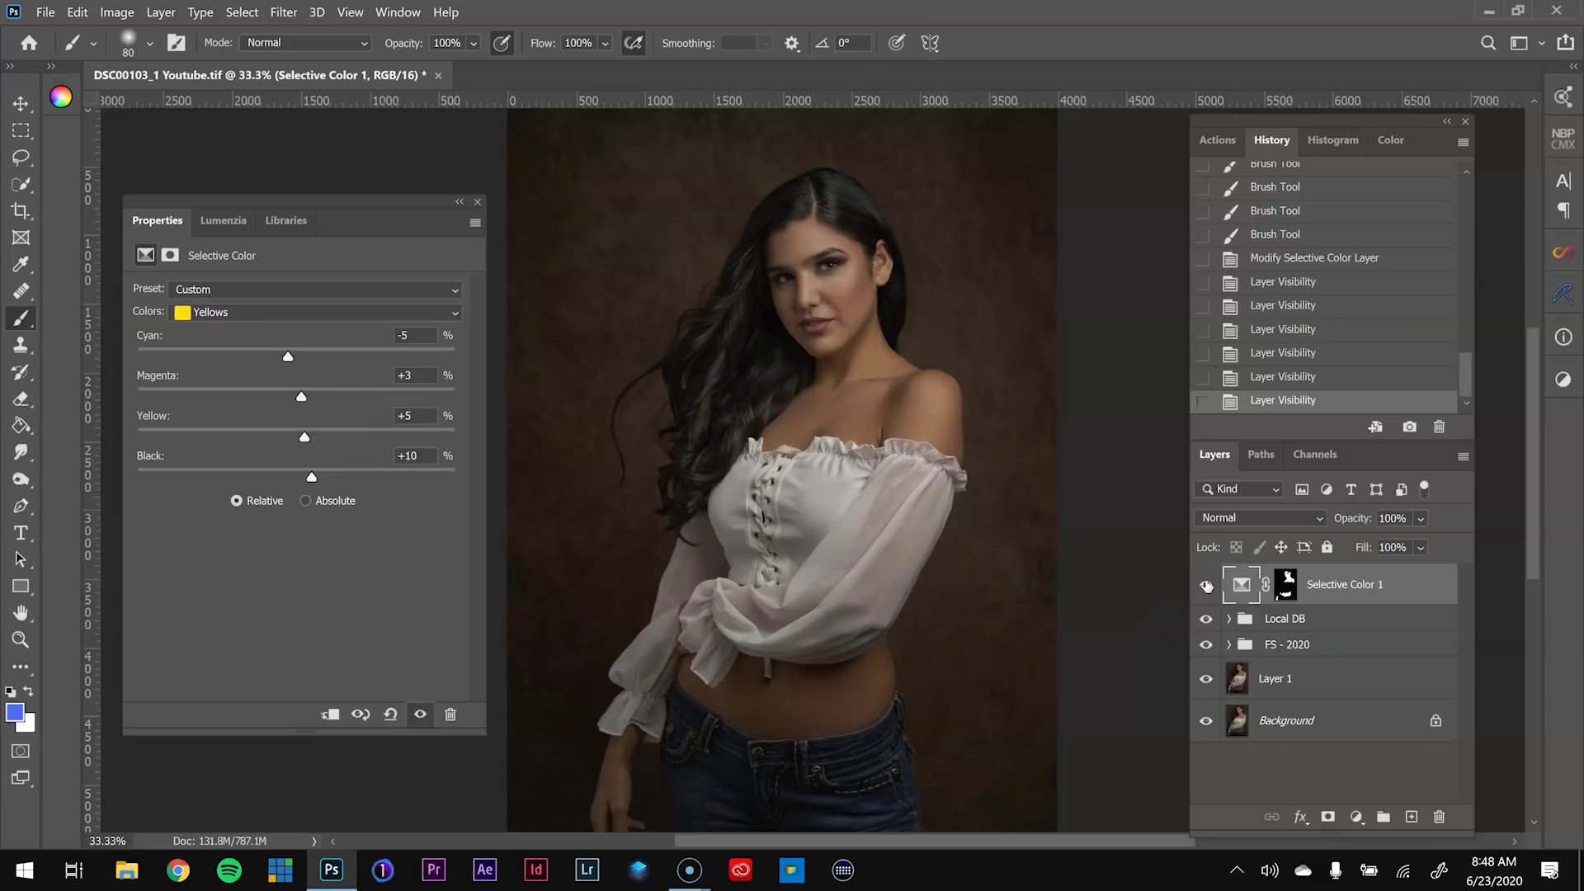
key("ctrl+minus")
left_click(1207, 585)
left_click(1207, 585)
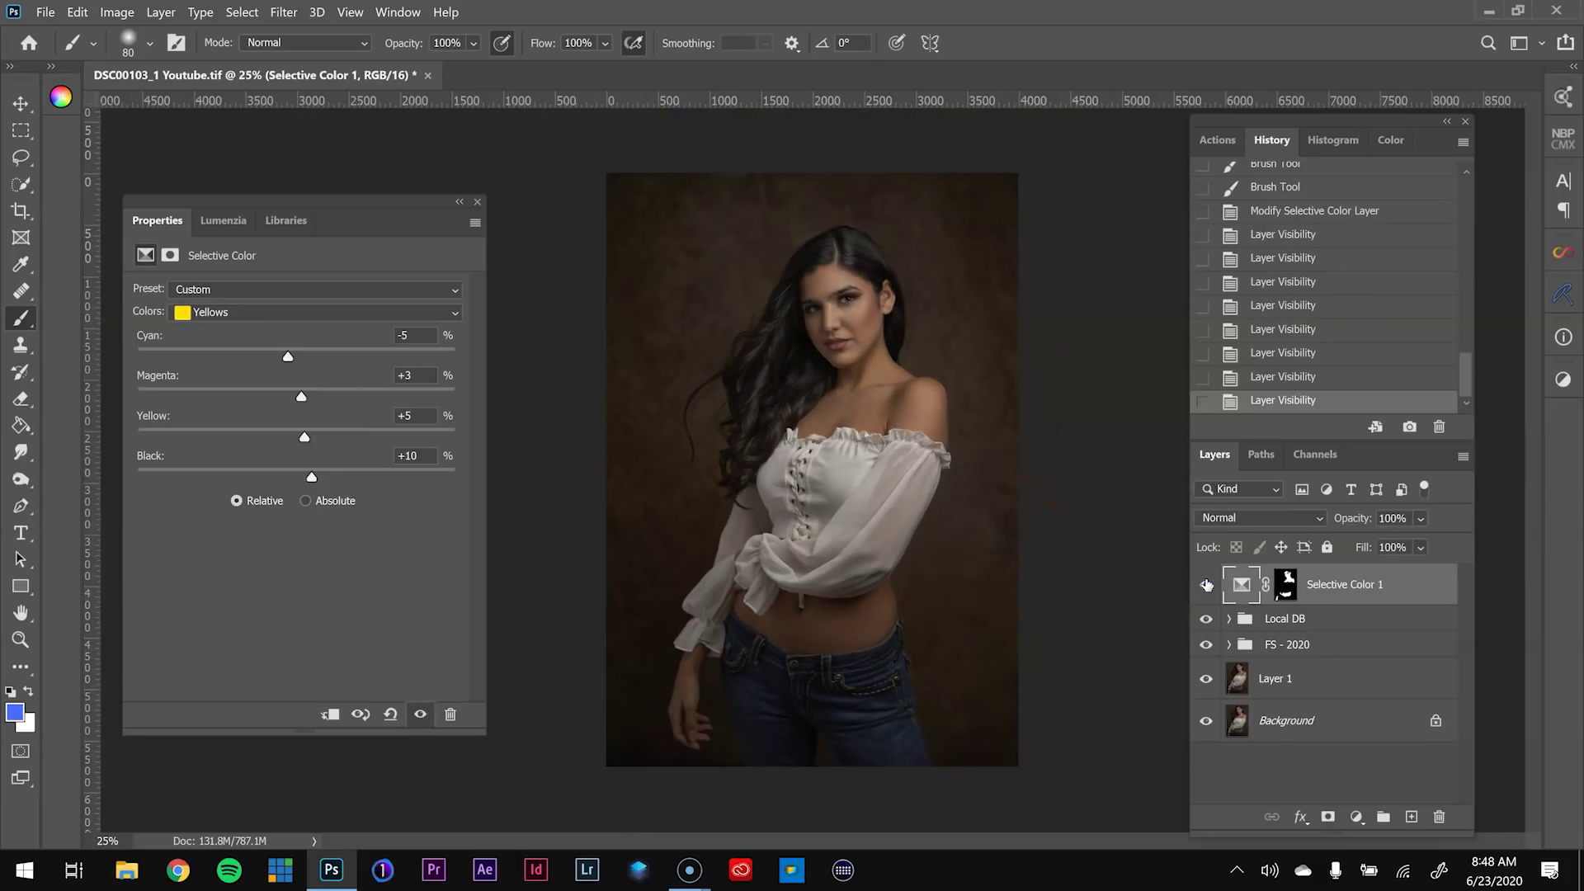
left_click(1207, 585)
left_click(1207, 585)
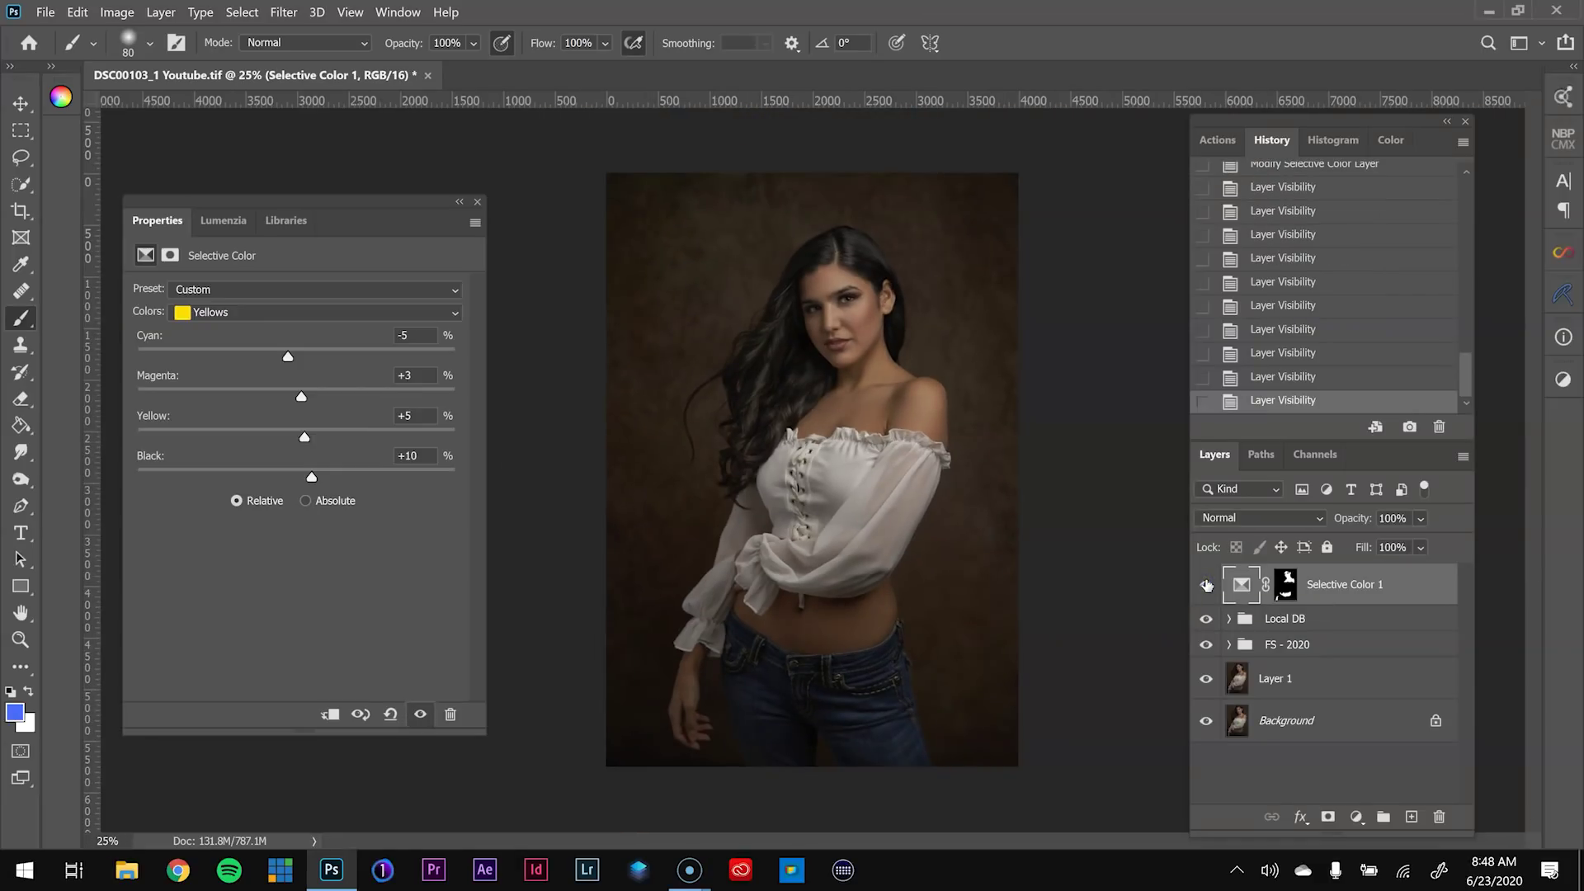
Run the "Gradient Map - Skin Tone" action to add a gradient map above the Selective Color layer
left_click(1218, 140)
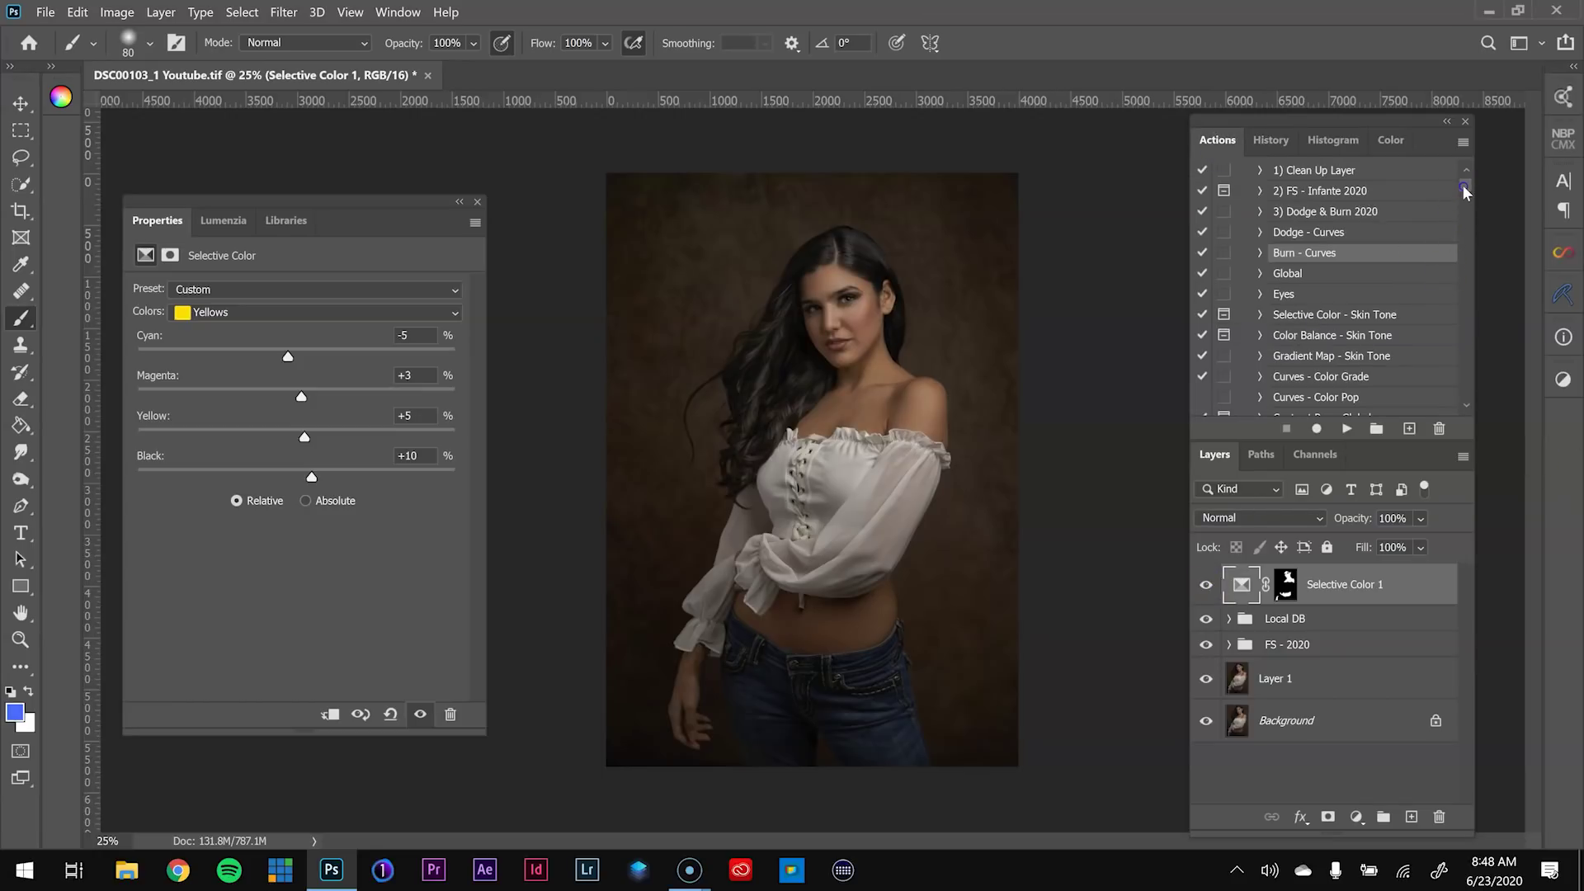
left_click_drag(1464, 191, 1463, 200)
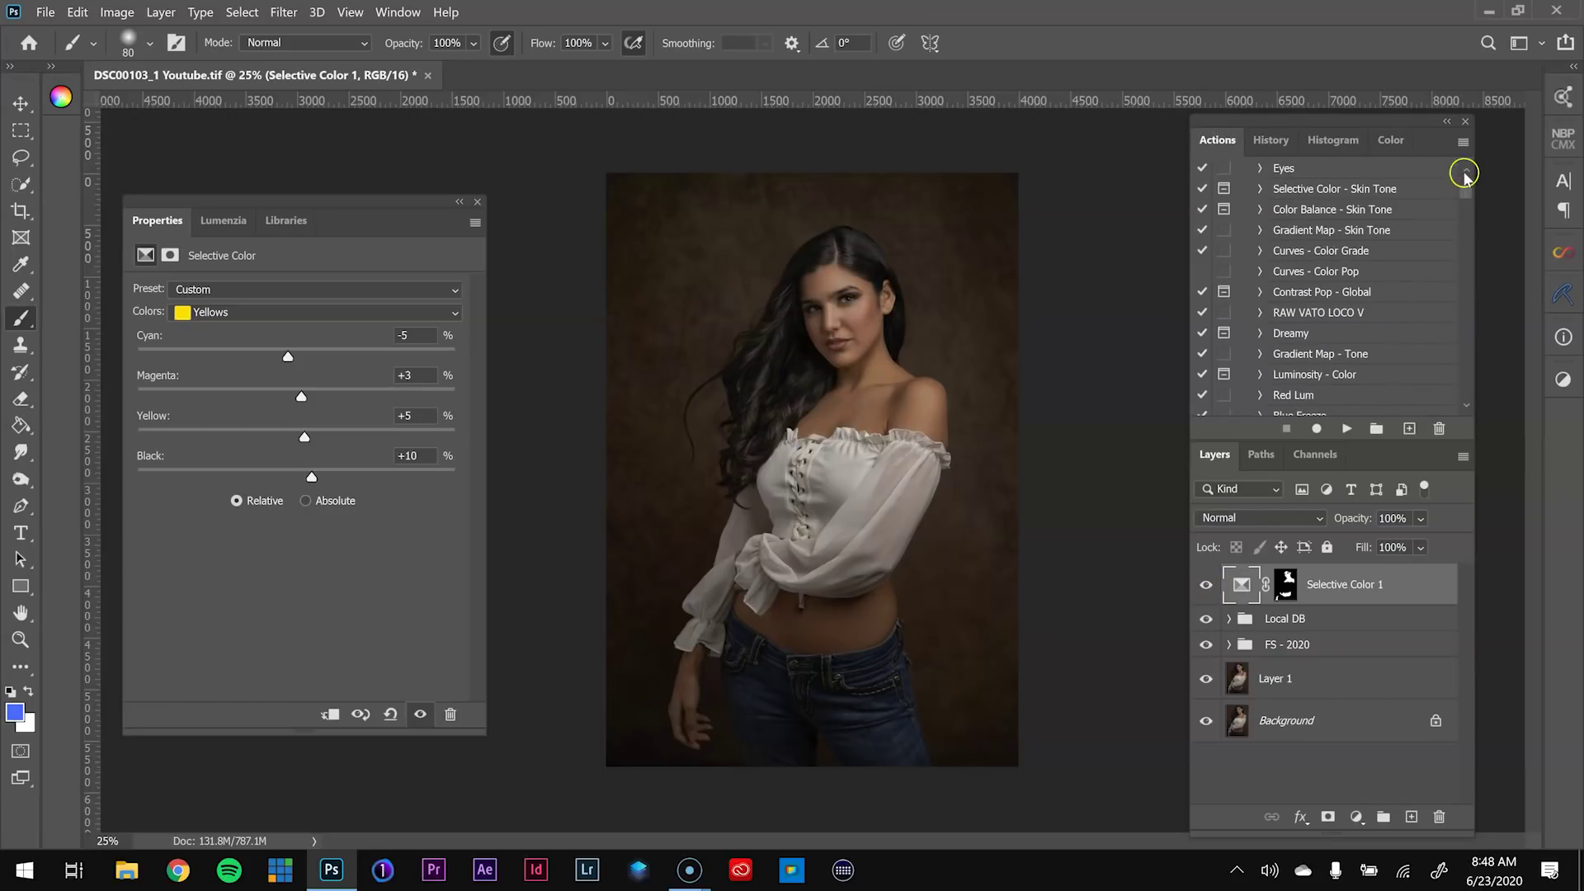
left_click(1464, 173)
left_click(1297, 250)
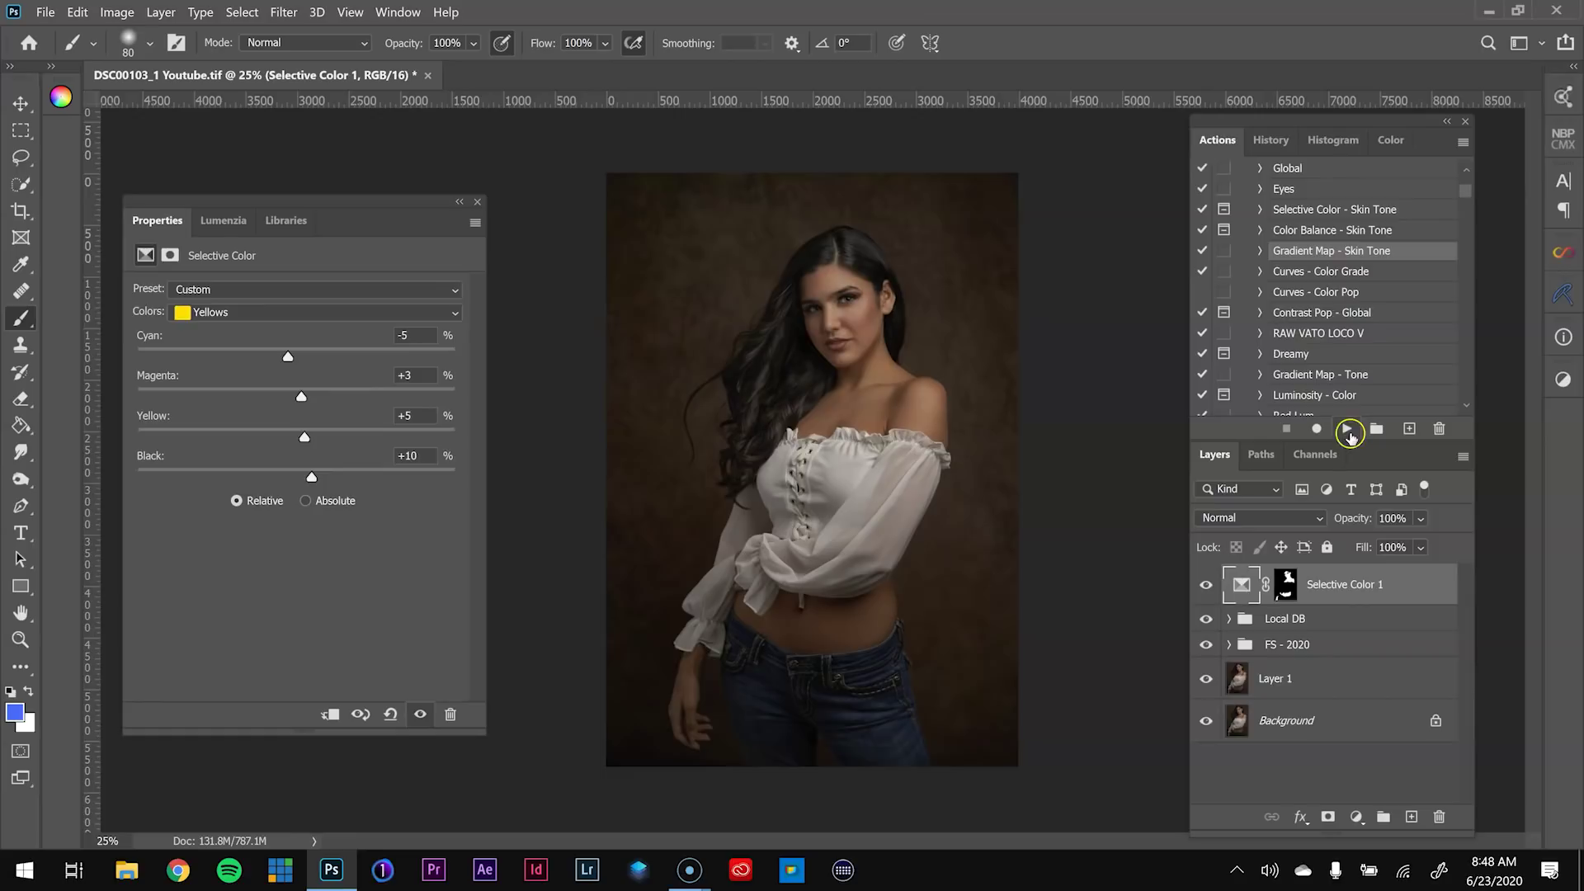
left_click(1348, 430)
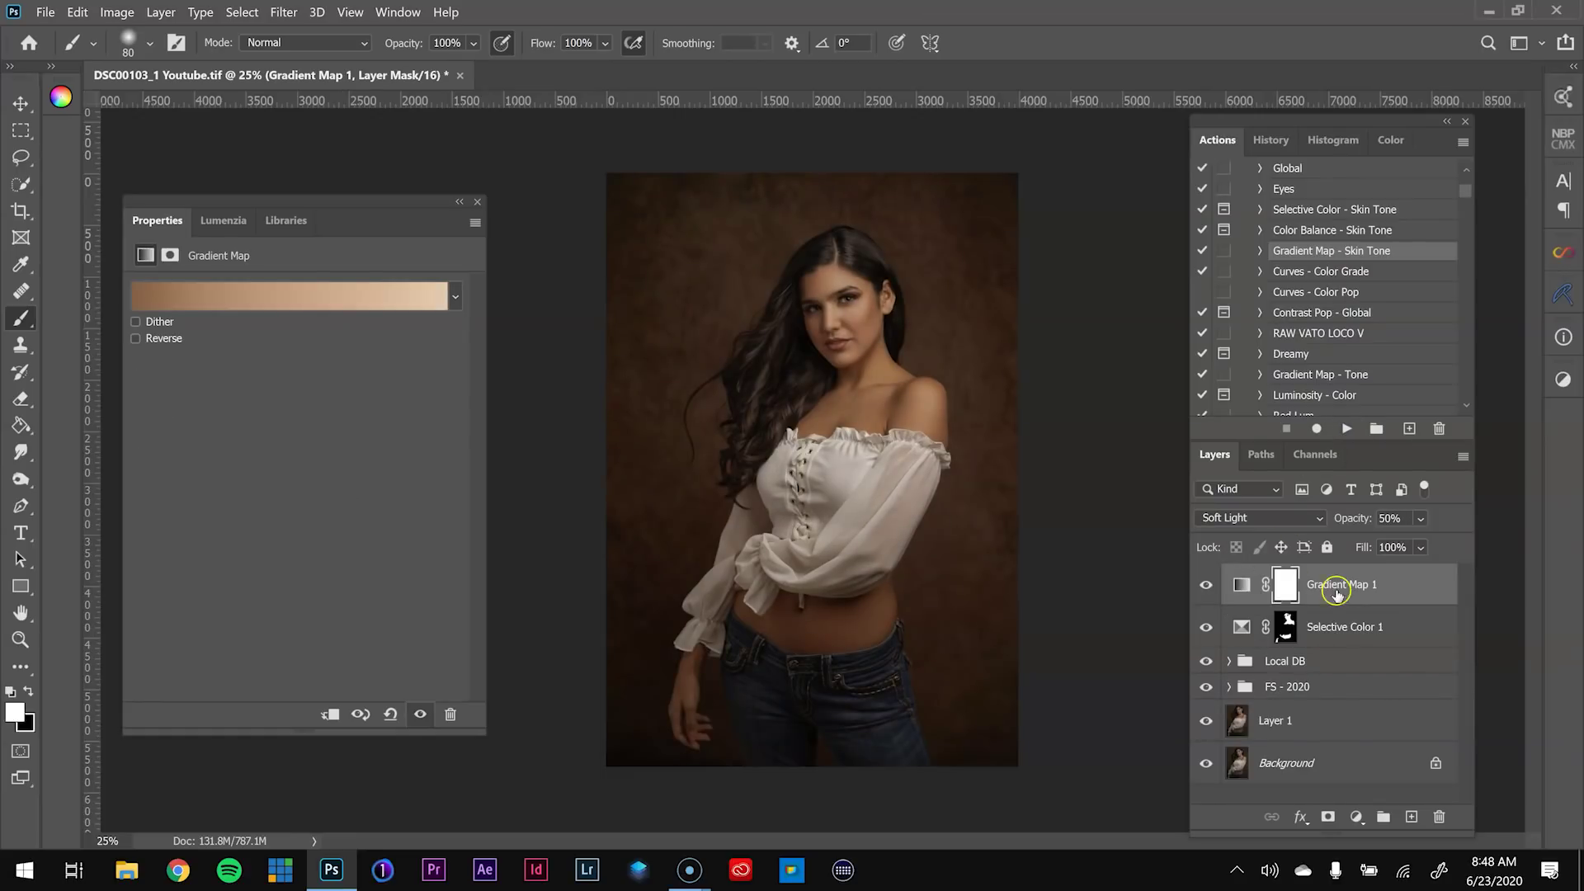
Replace the Gradient Map layer's white mask with a copy of the Selective Color skin mask
left_click(1271, 622)
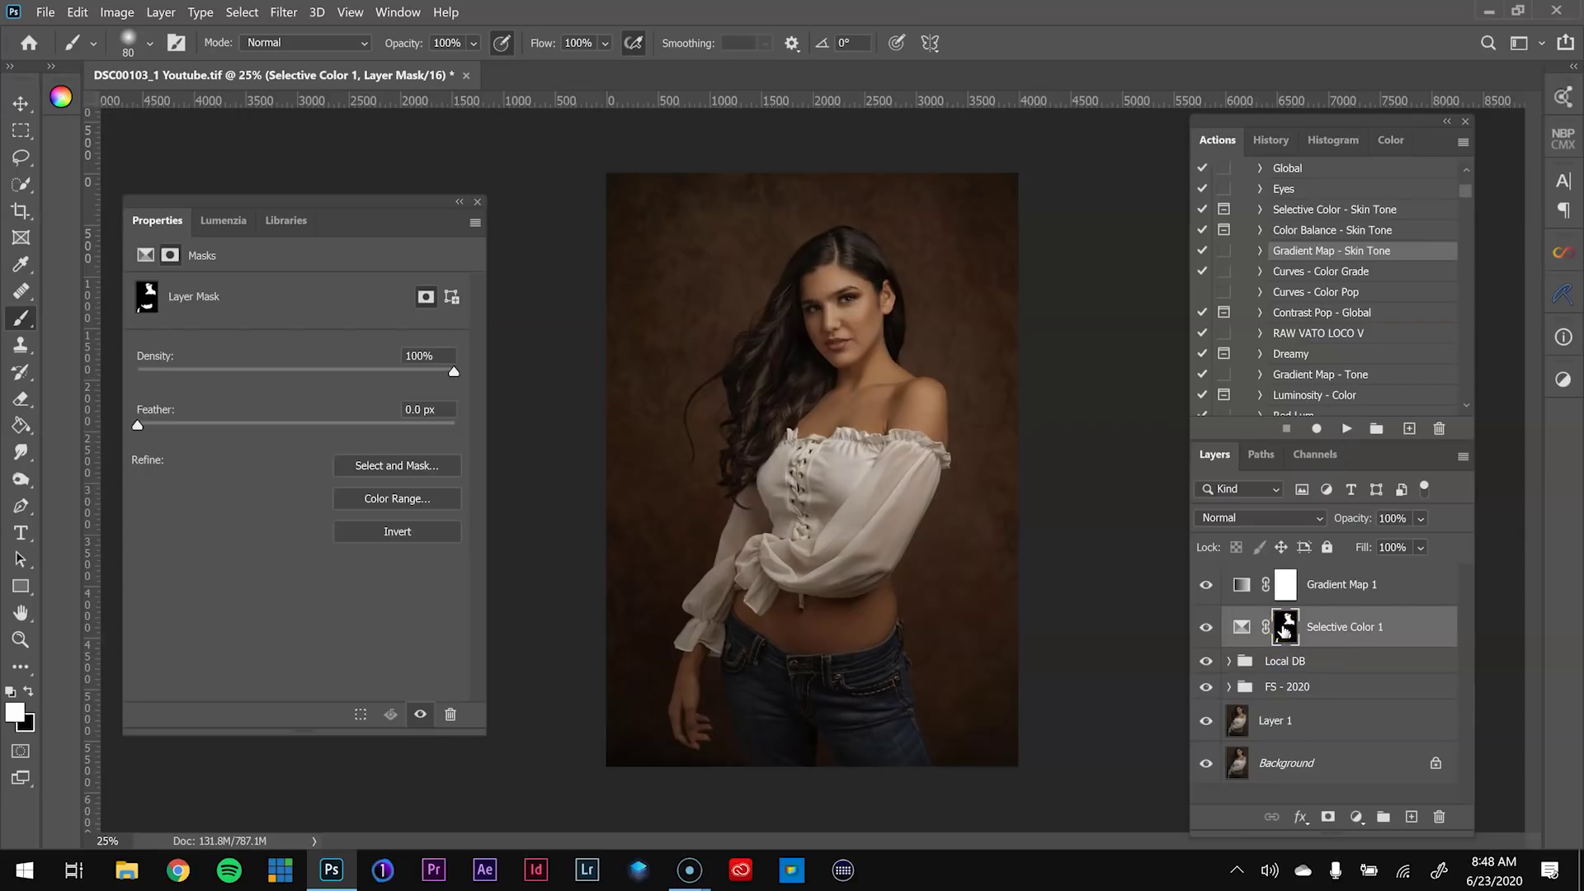
left_click_drag(1284, 632, 1287, 616)
left_click(848, 363)
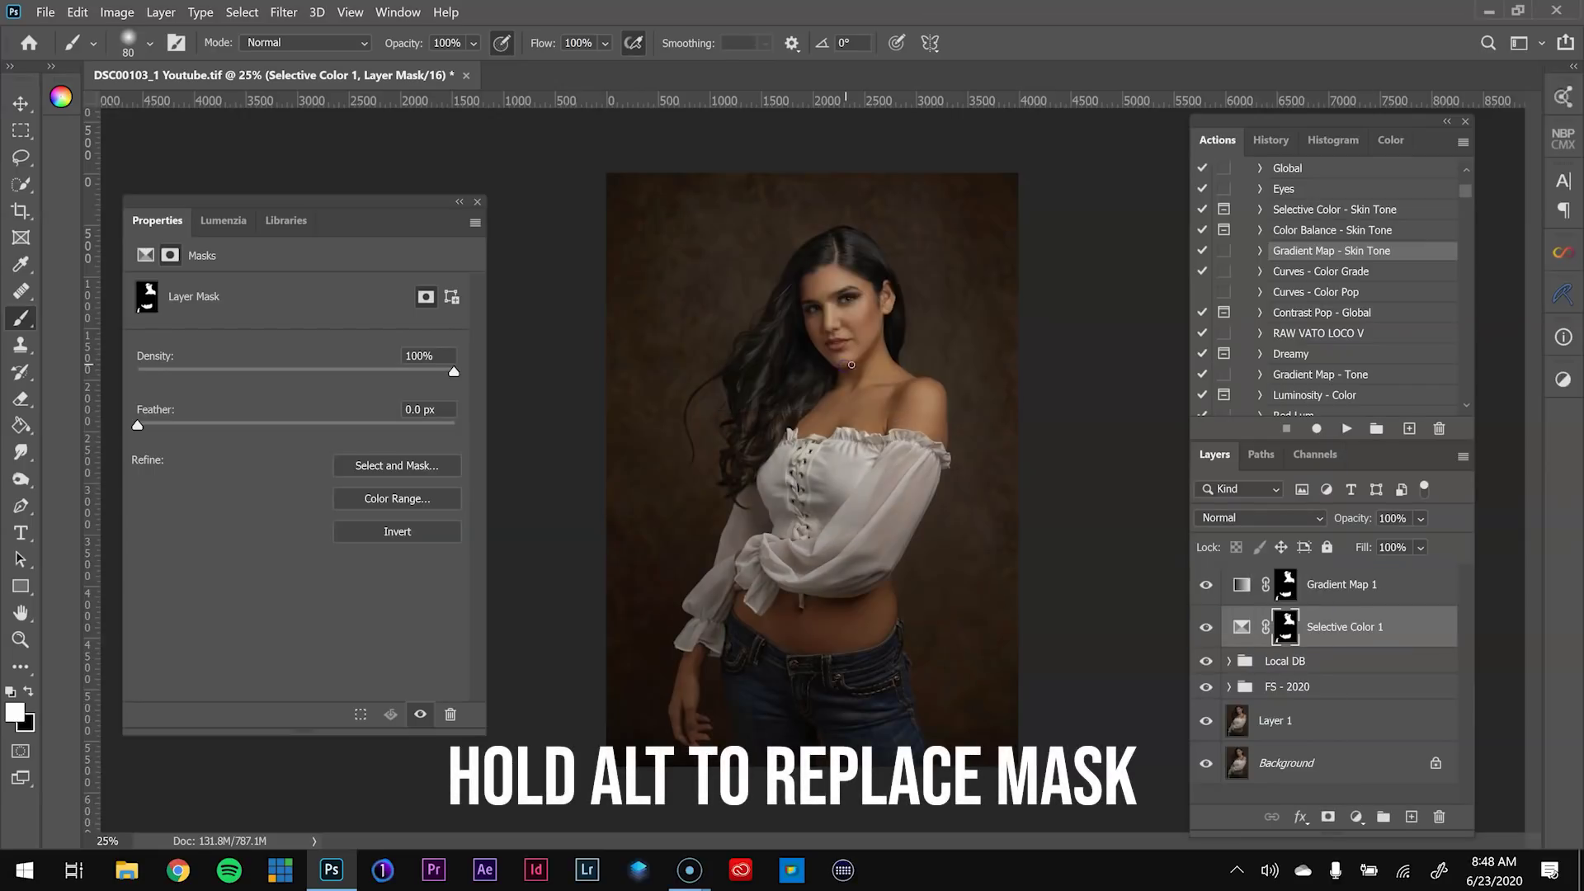
Compare the skin with and without the gradient map and lower the Gradient Map layer's opacity to 7%
left_click(1336, 584)
left_click(1212, 586)
left_click(1212, 586)
left_click(1212, 586)
left_click(1211, 586)
left_click(1212, 586)
left_click(1212, 586)
left_click(1421, 519)
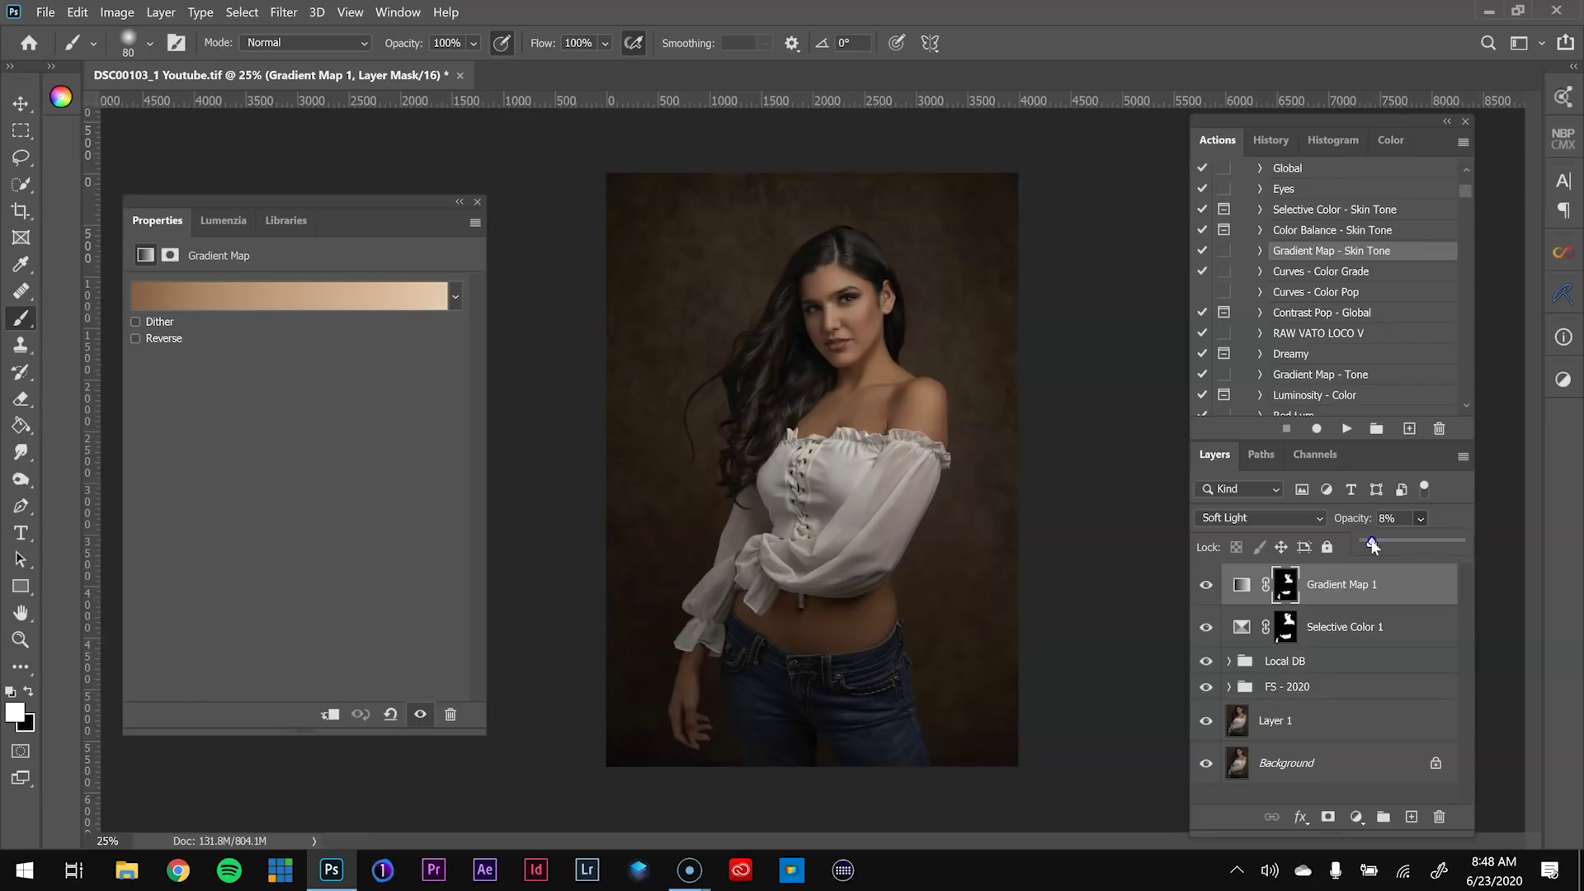
left_click(1217, 597)
Check the reduced gradient map's effect on the skin by repeatedly hiding and showing its layer
left_click(1209, 590)
left_click(1206, 590)
left_click(1205, 590)
left_click(1206, 592)
left_click(1206, 591)
left_click(1205, 591)
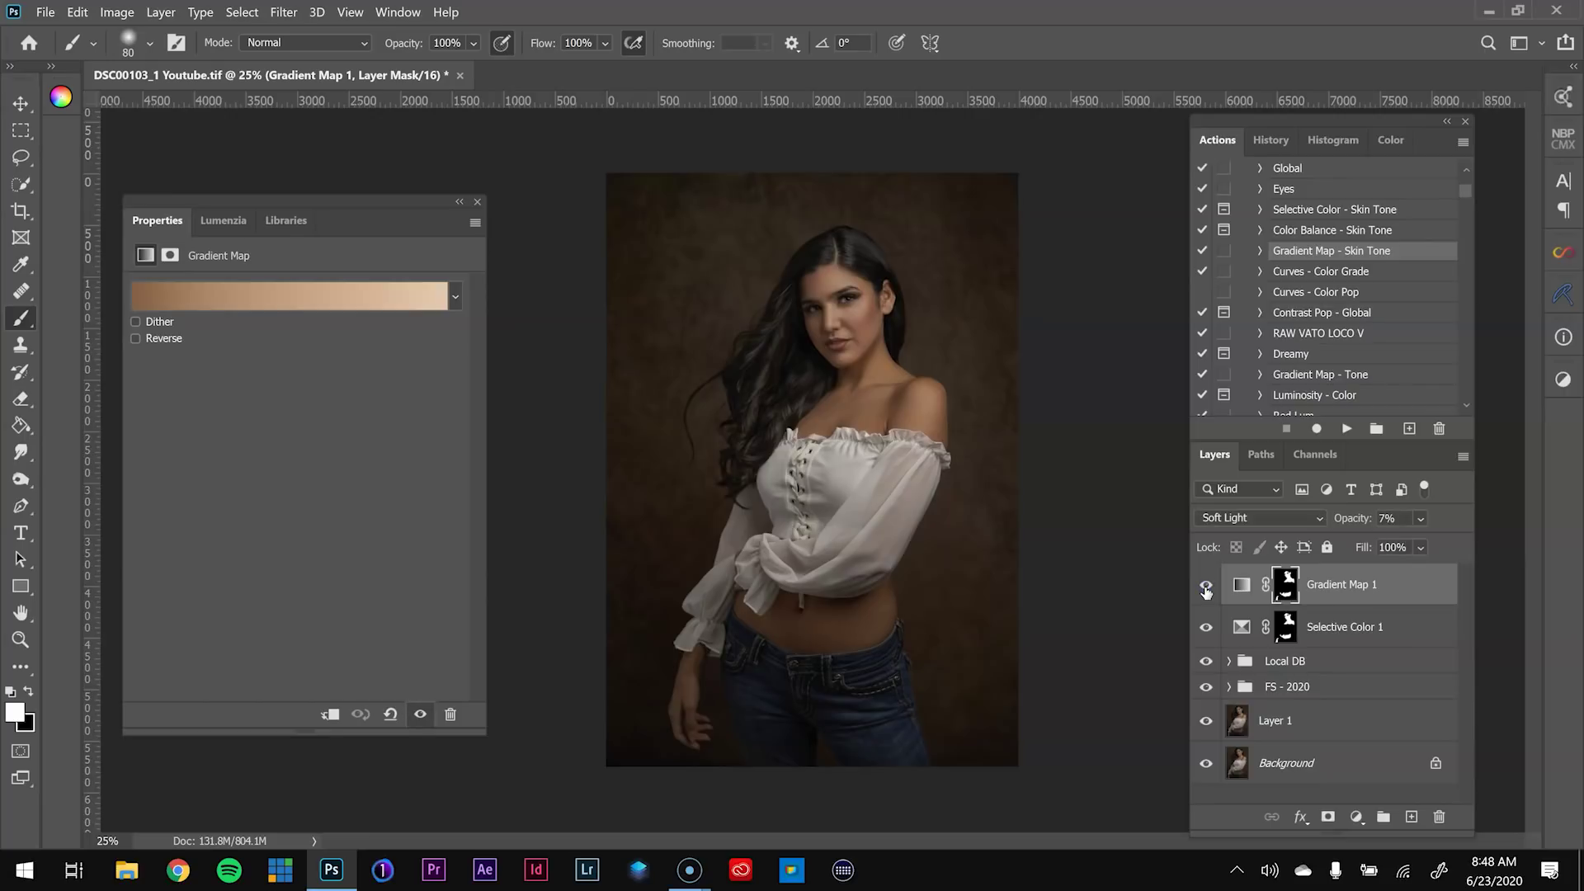
left_click(1203, 770)
Group the Gradient Map and Selective Color layers and name the group "Skin Color Grade"
left_click(1392, 631, "shift")
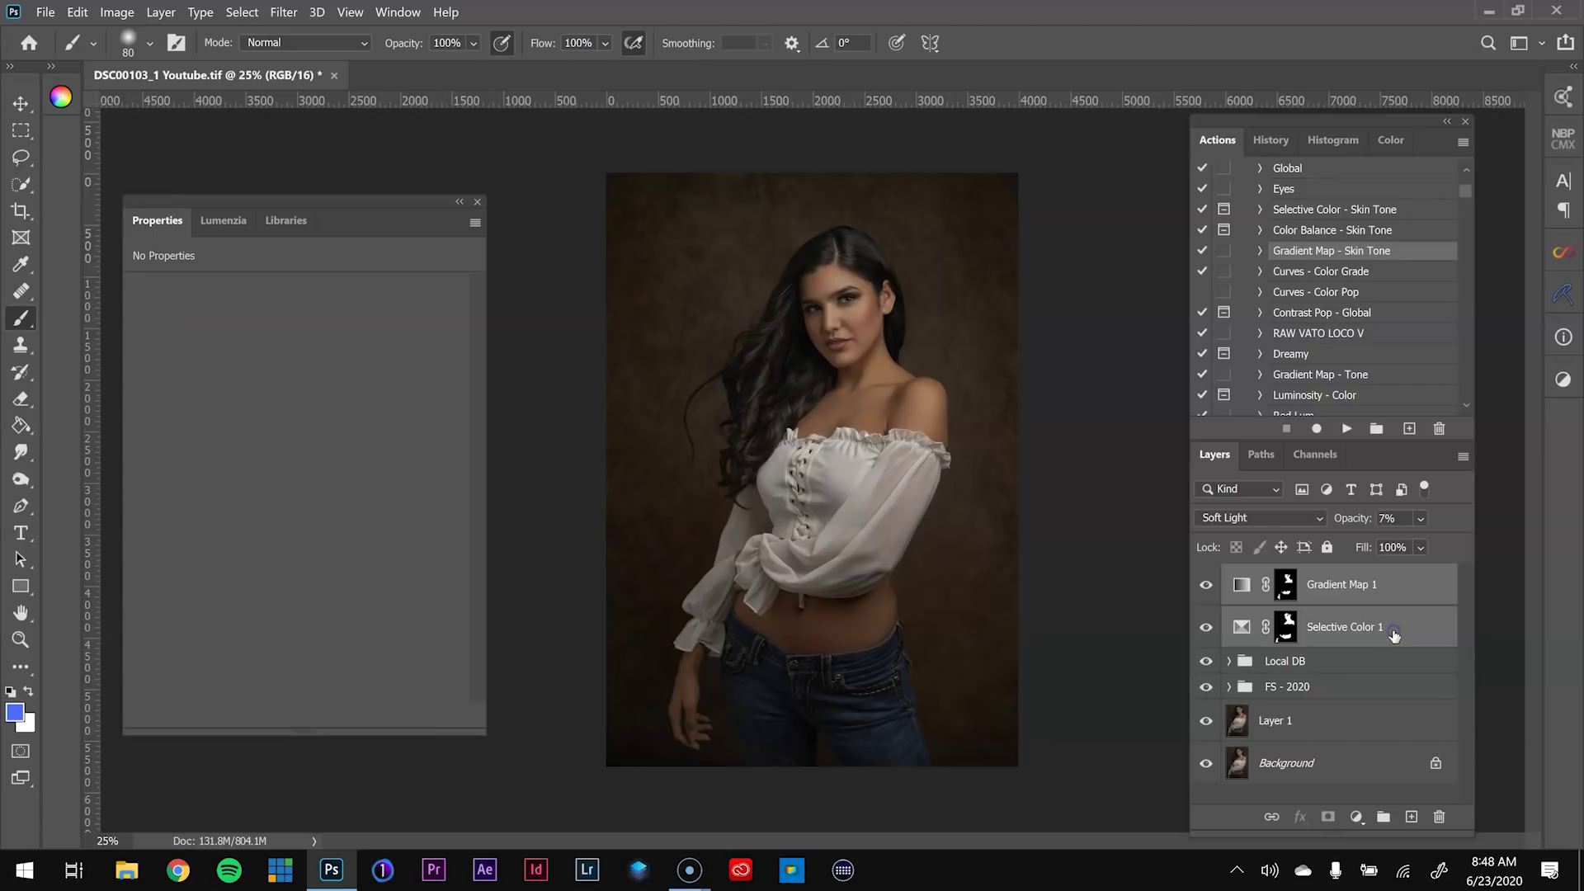
key("ctrl+g")
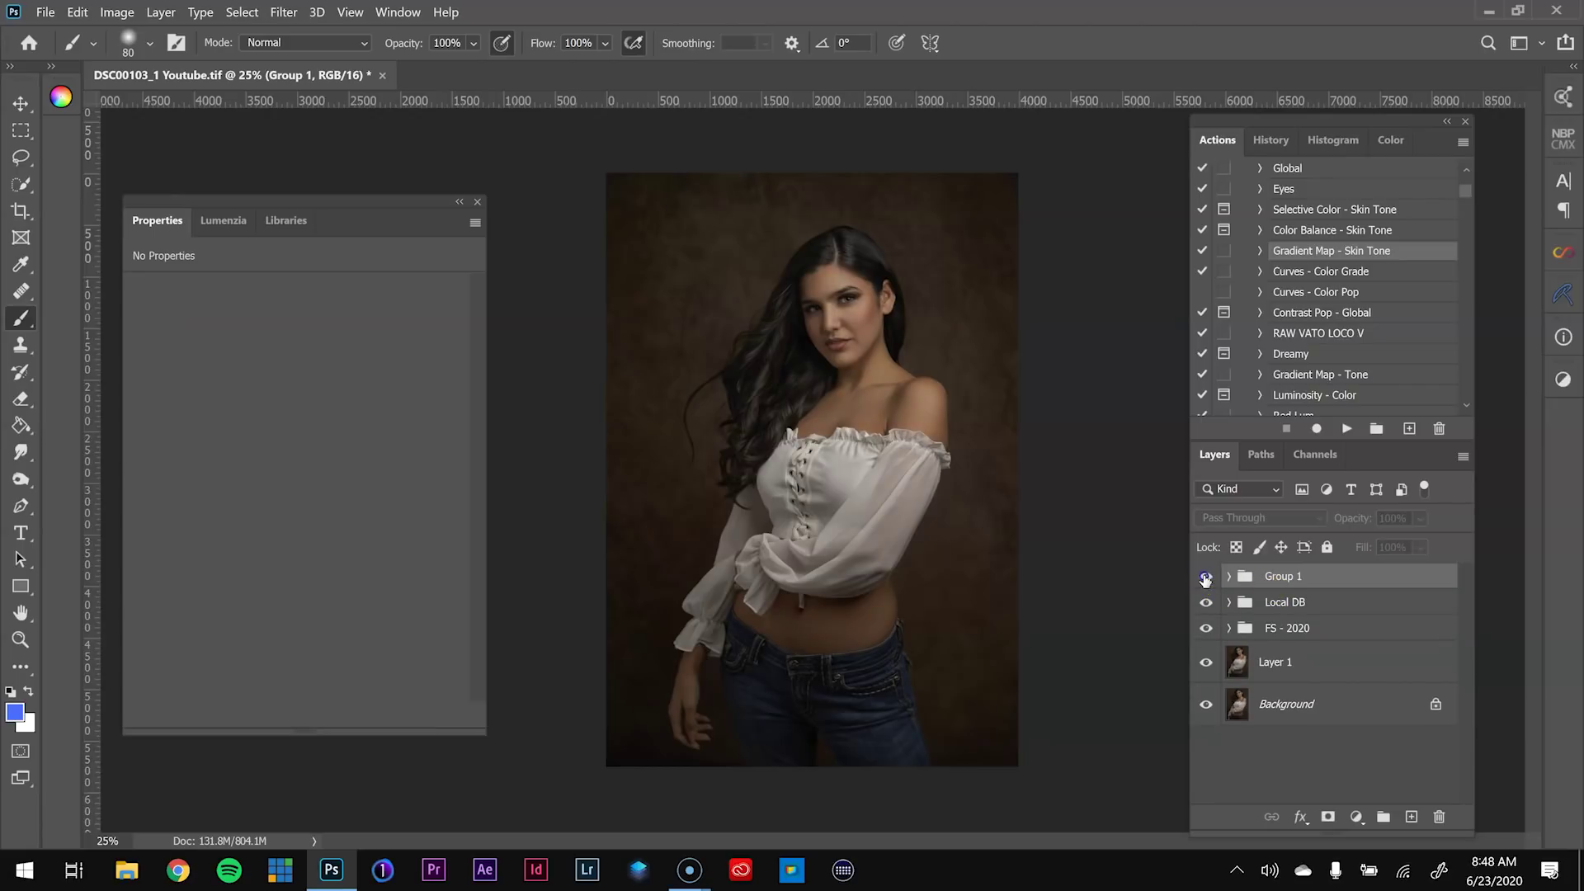
left_click(1295, 564)
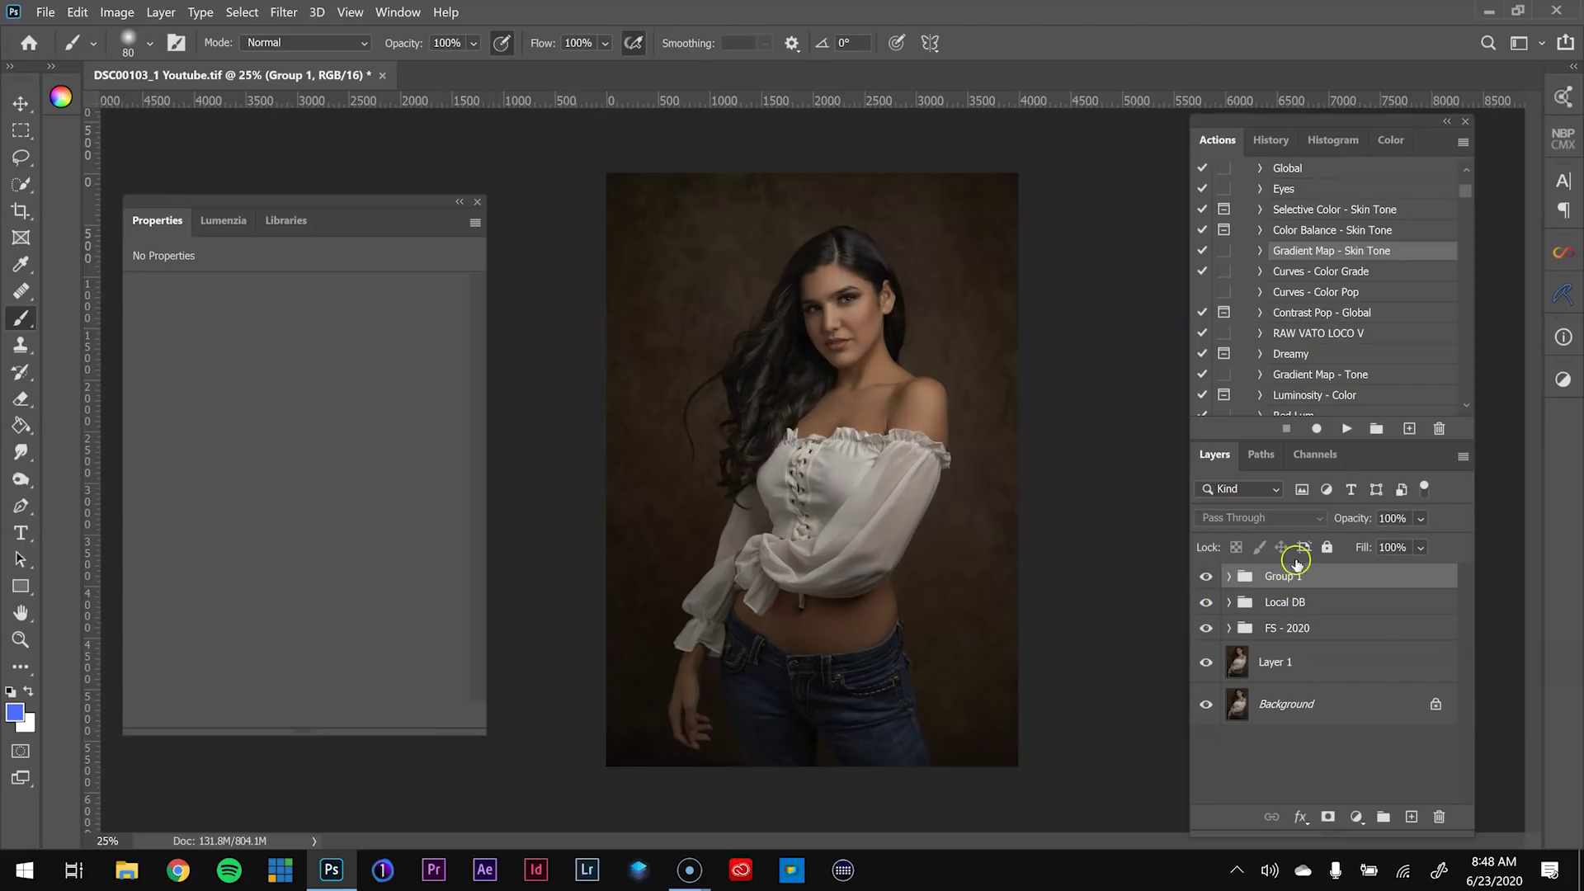
type("Skin Color Grade")
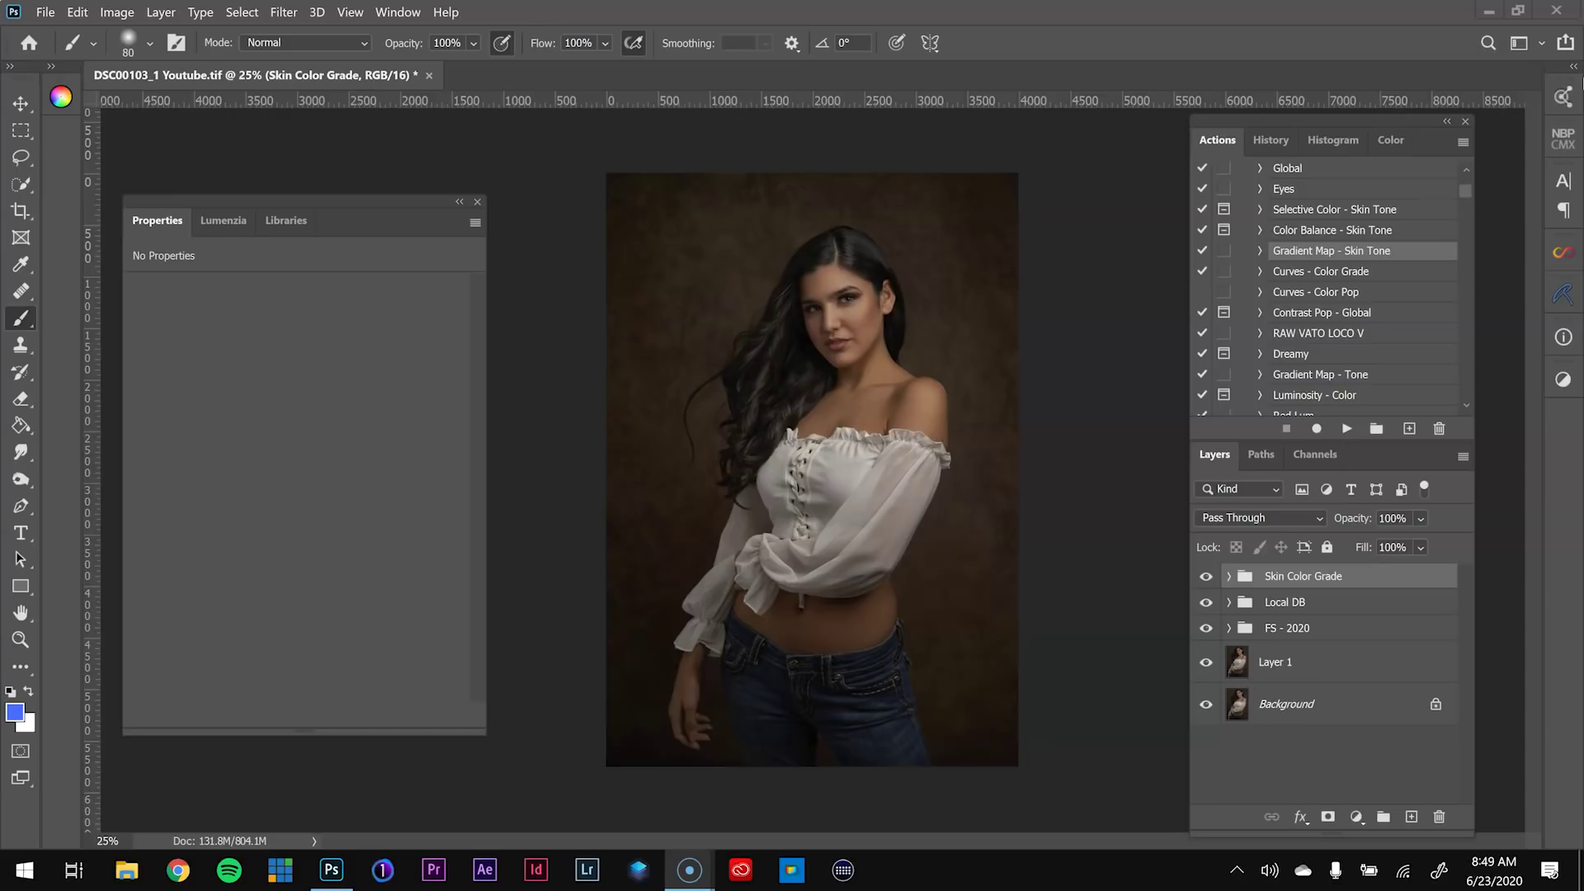
Add the "Tarbutton Color Grade" graphic from My Library to the portrait as a layer above the Skin Color Grade group
left_click(288, 220)
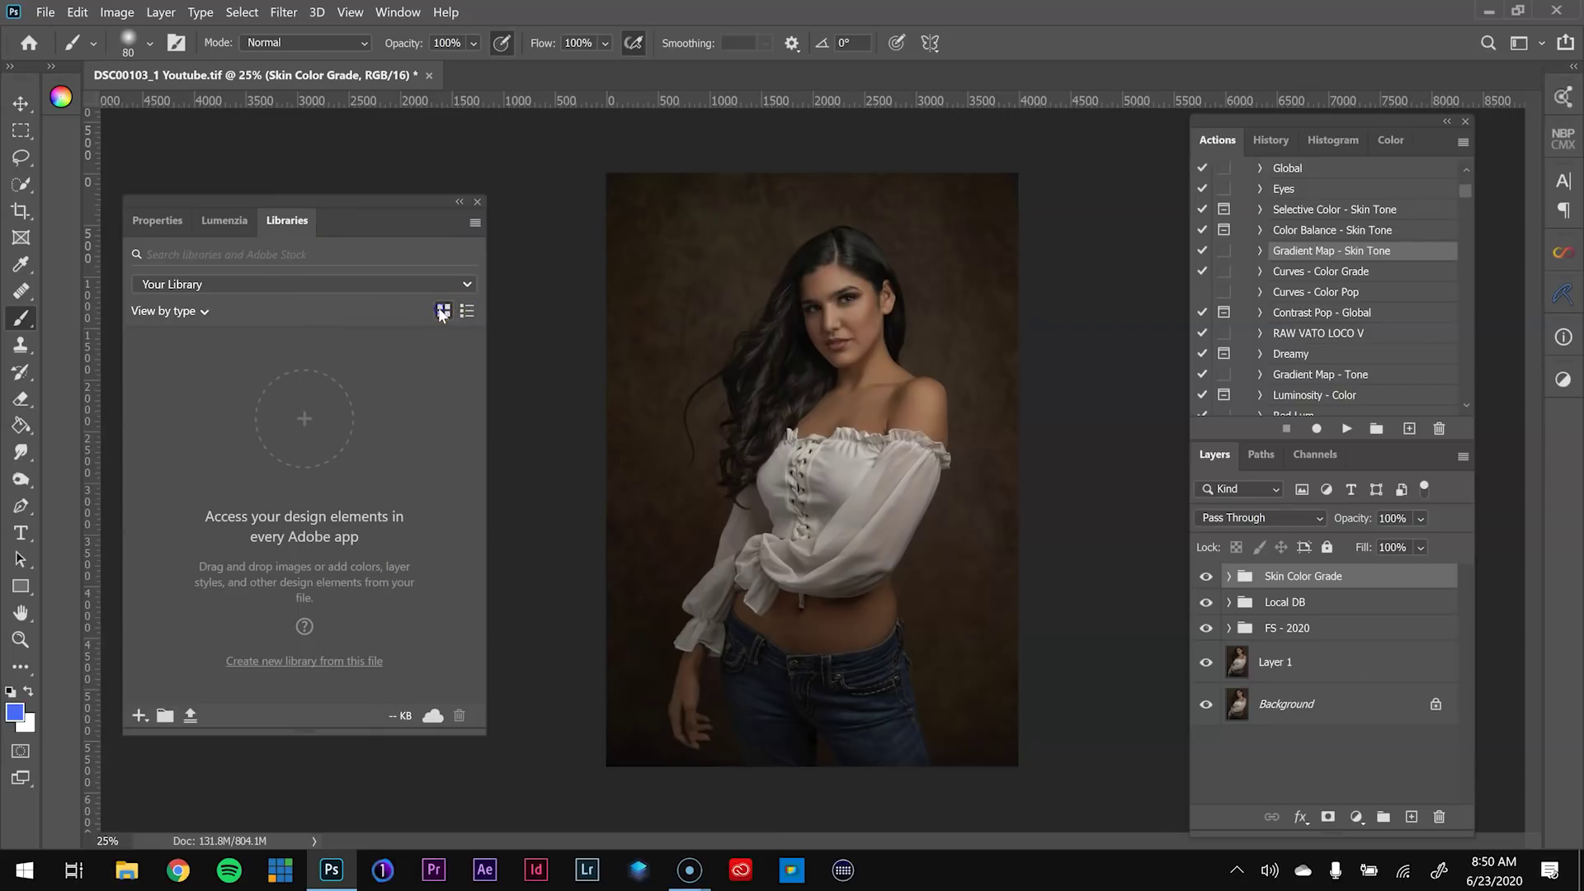
left_click(236, 299)
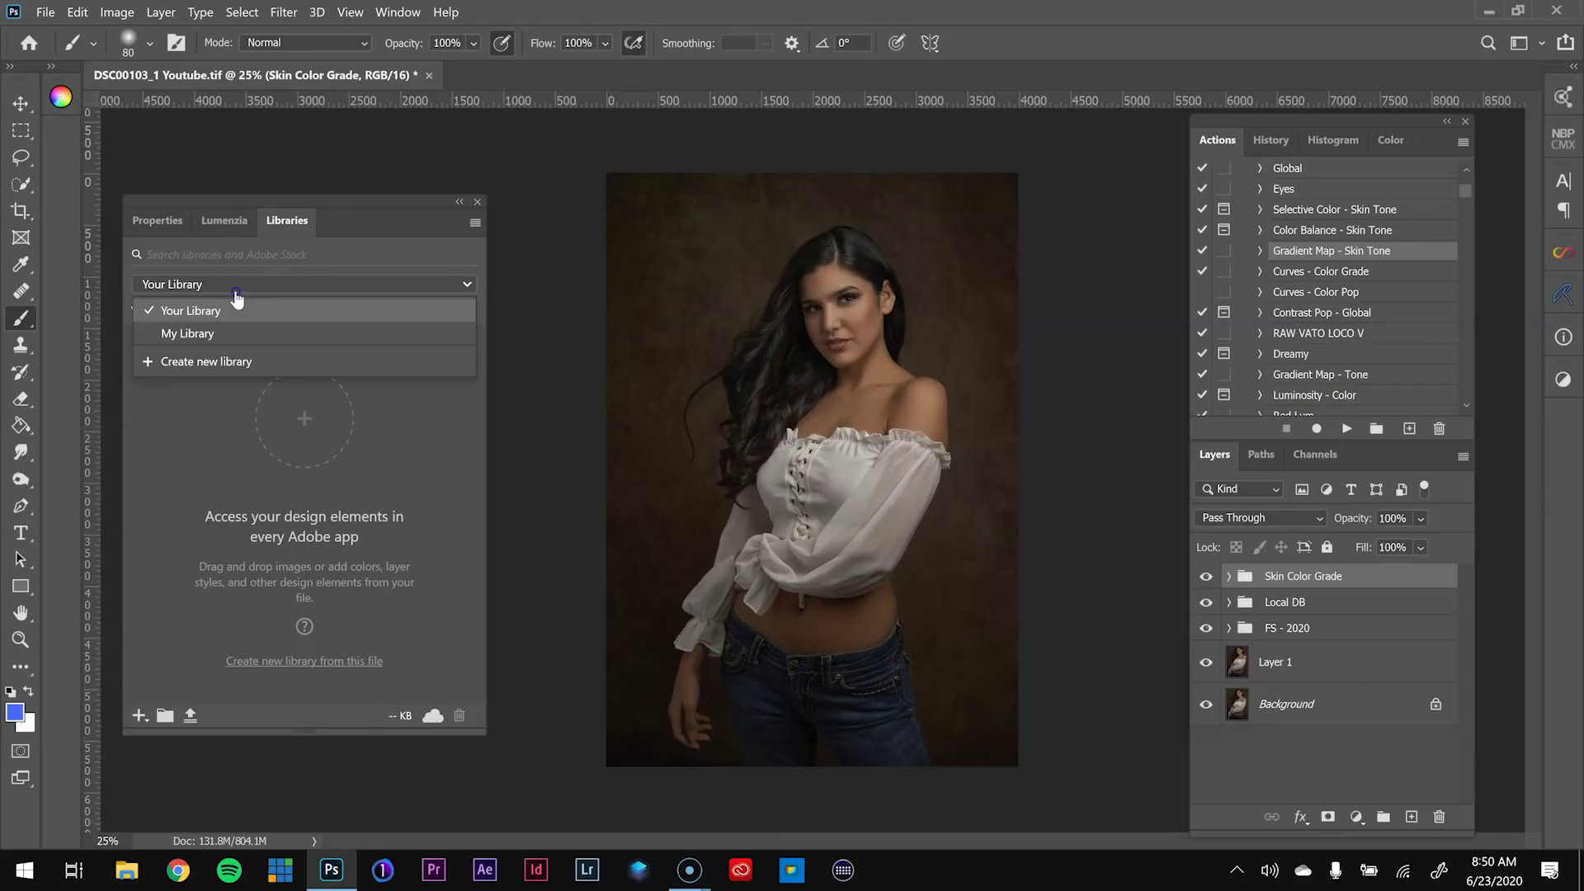
left_click(224, 335)
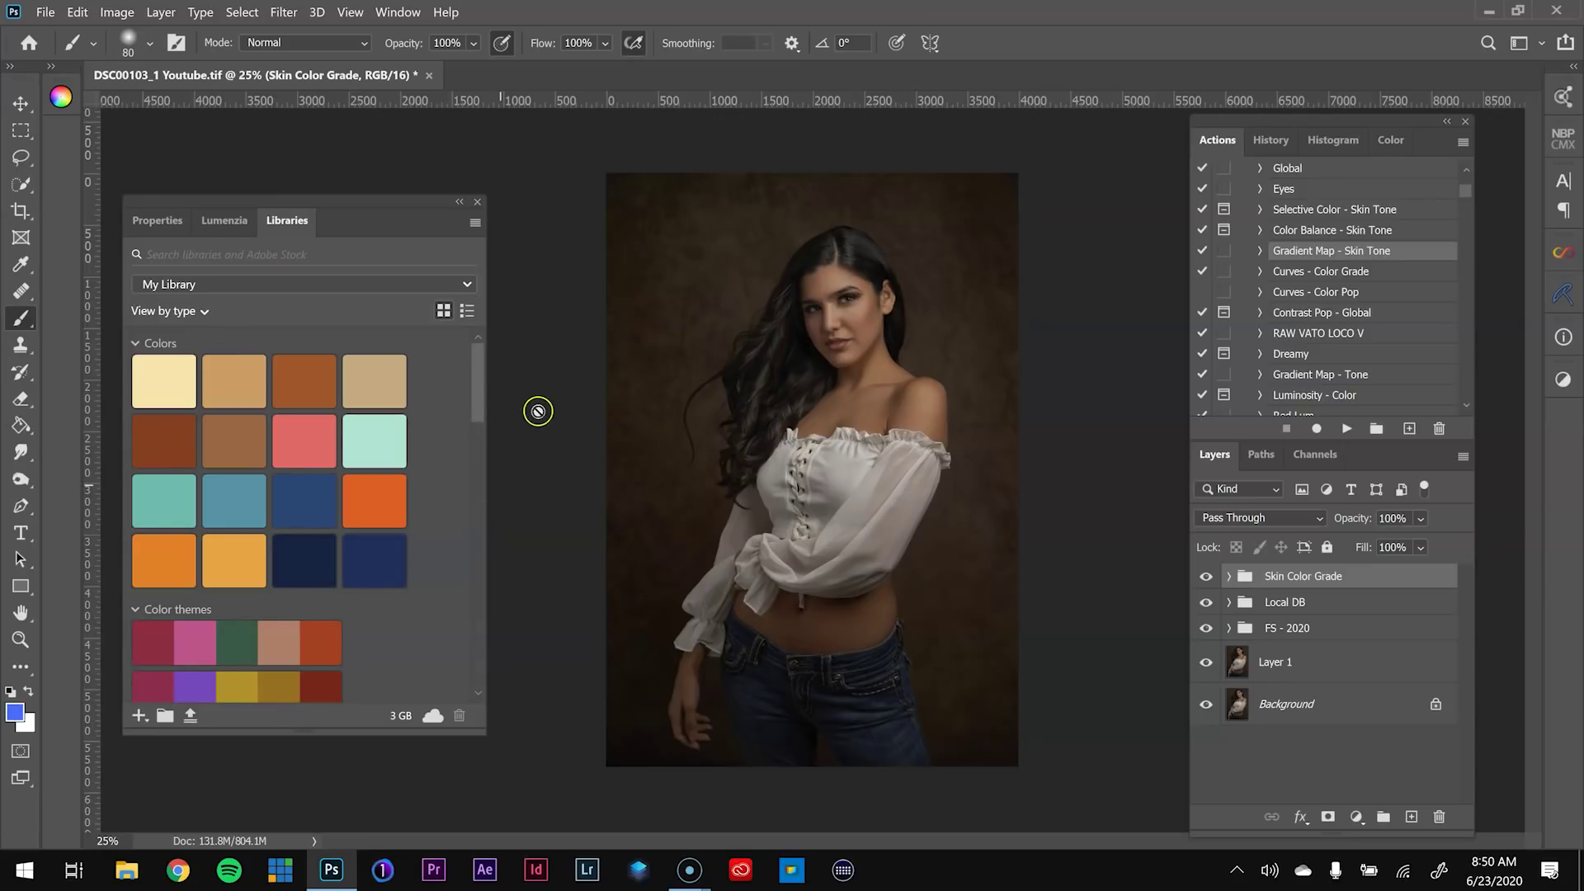
left_click_drag(476, 378, 493, 569)
scroll(297, 528, "up", 3)
left_click(173, 499)
left_click_drag(187, 505, 773, 443)
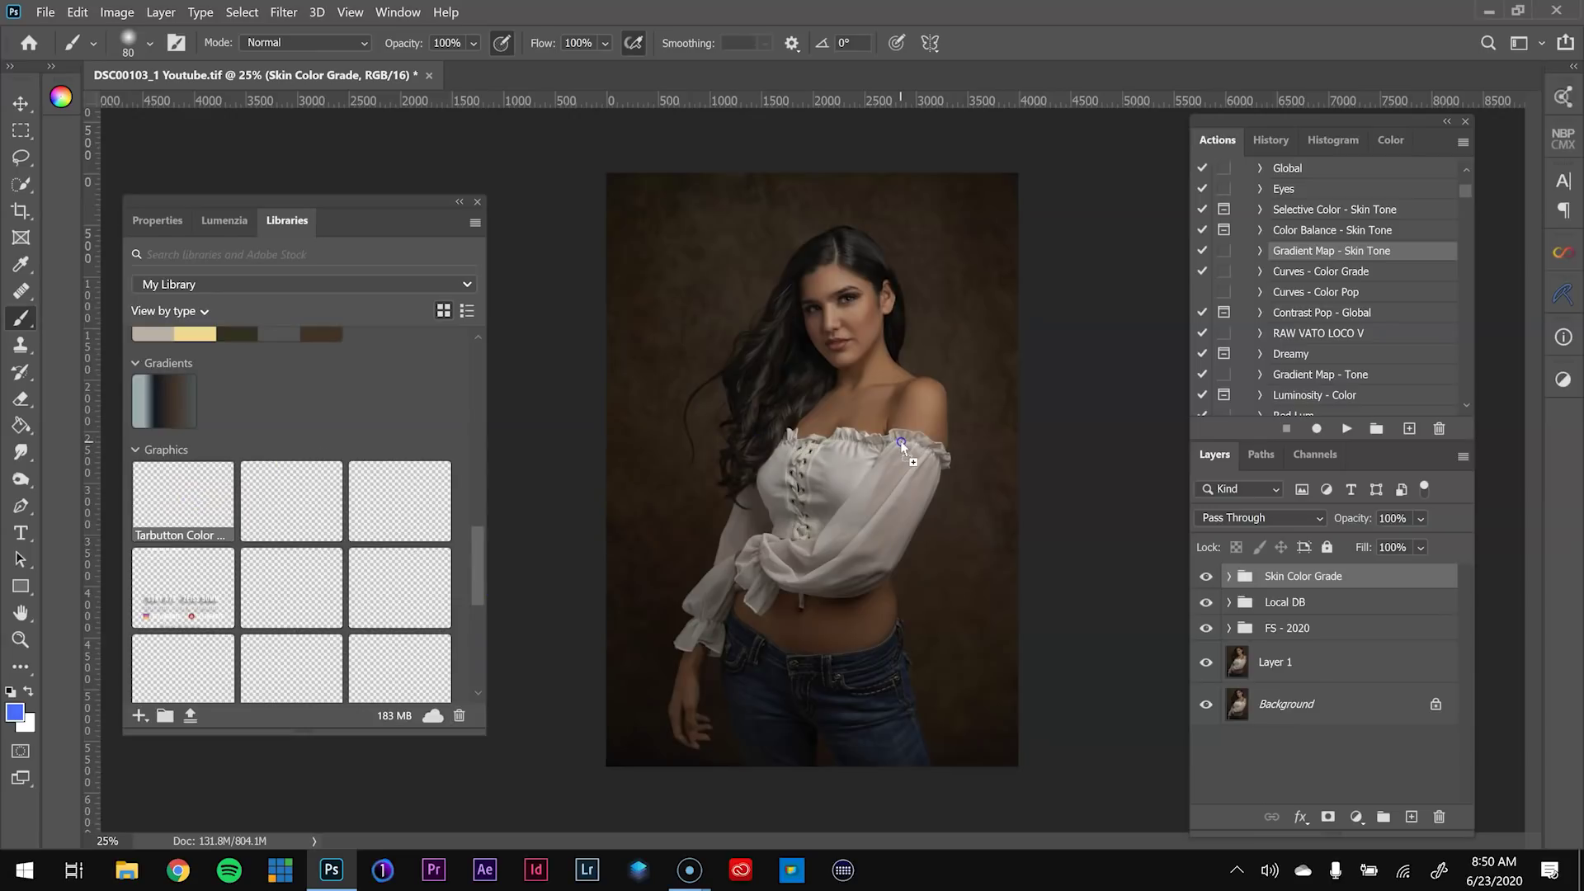
left_click_drag(899, 442, 899, 442)
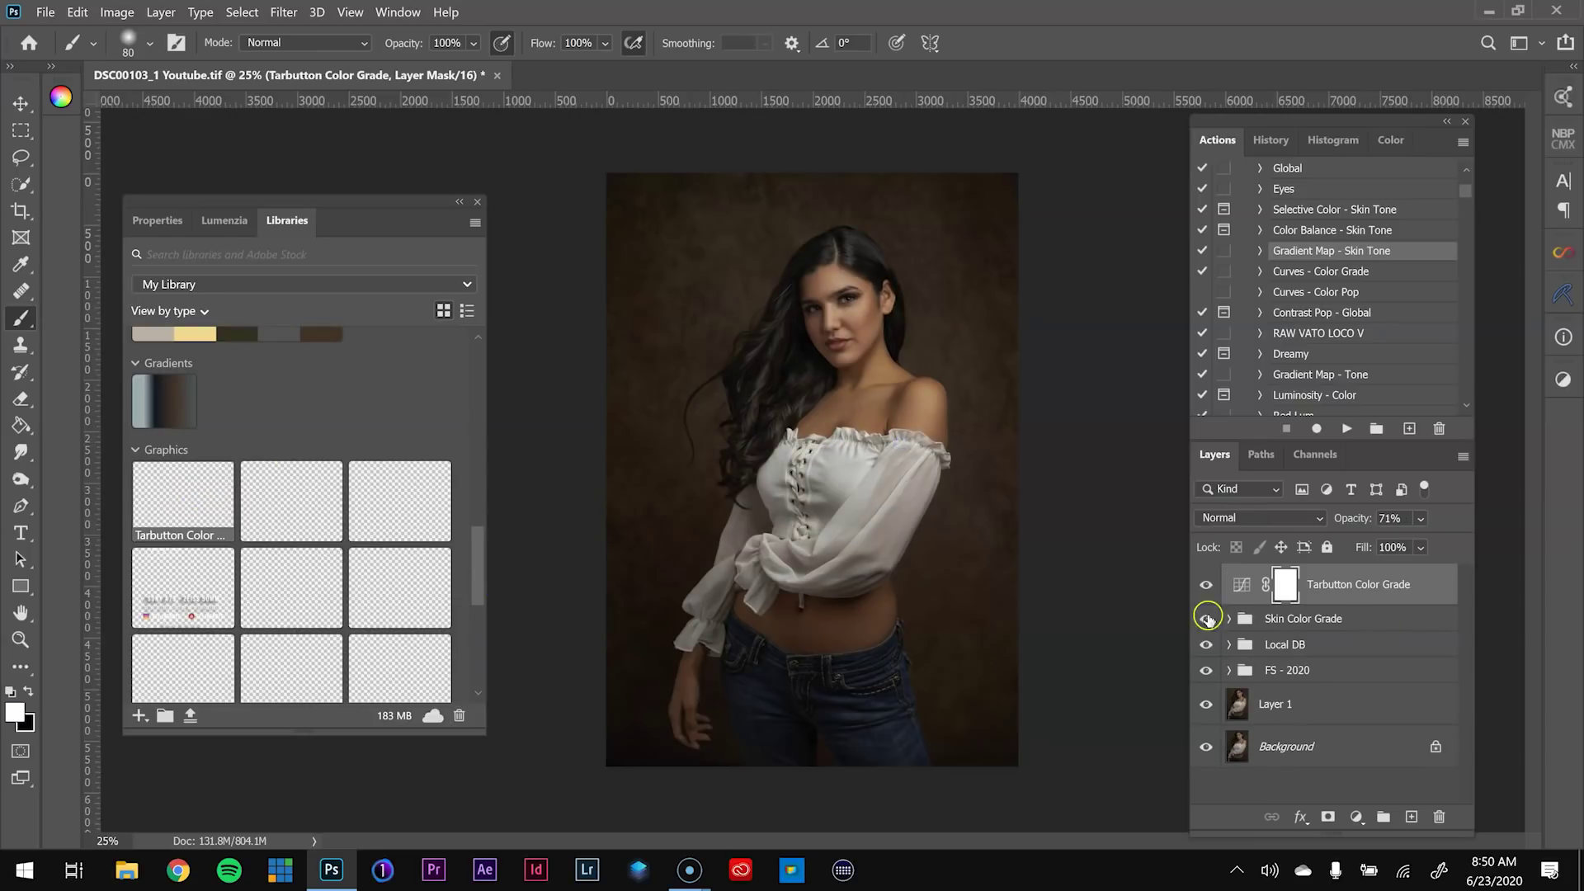
Compare the whole portrait with and without the Tarbutton Color Grade layer
left_click(1207, 585)
left_click(1207, 586)
left_click(1206, 586)
left_click(1207, 586)
left_click(1207, 586)
left_click(1207, 586)
left_click(1207, 586)
left_click(1208, 586)
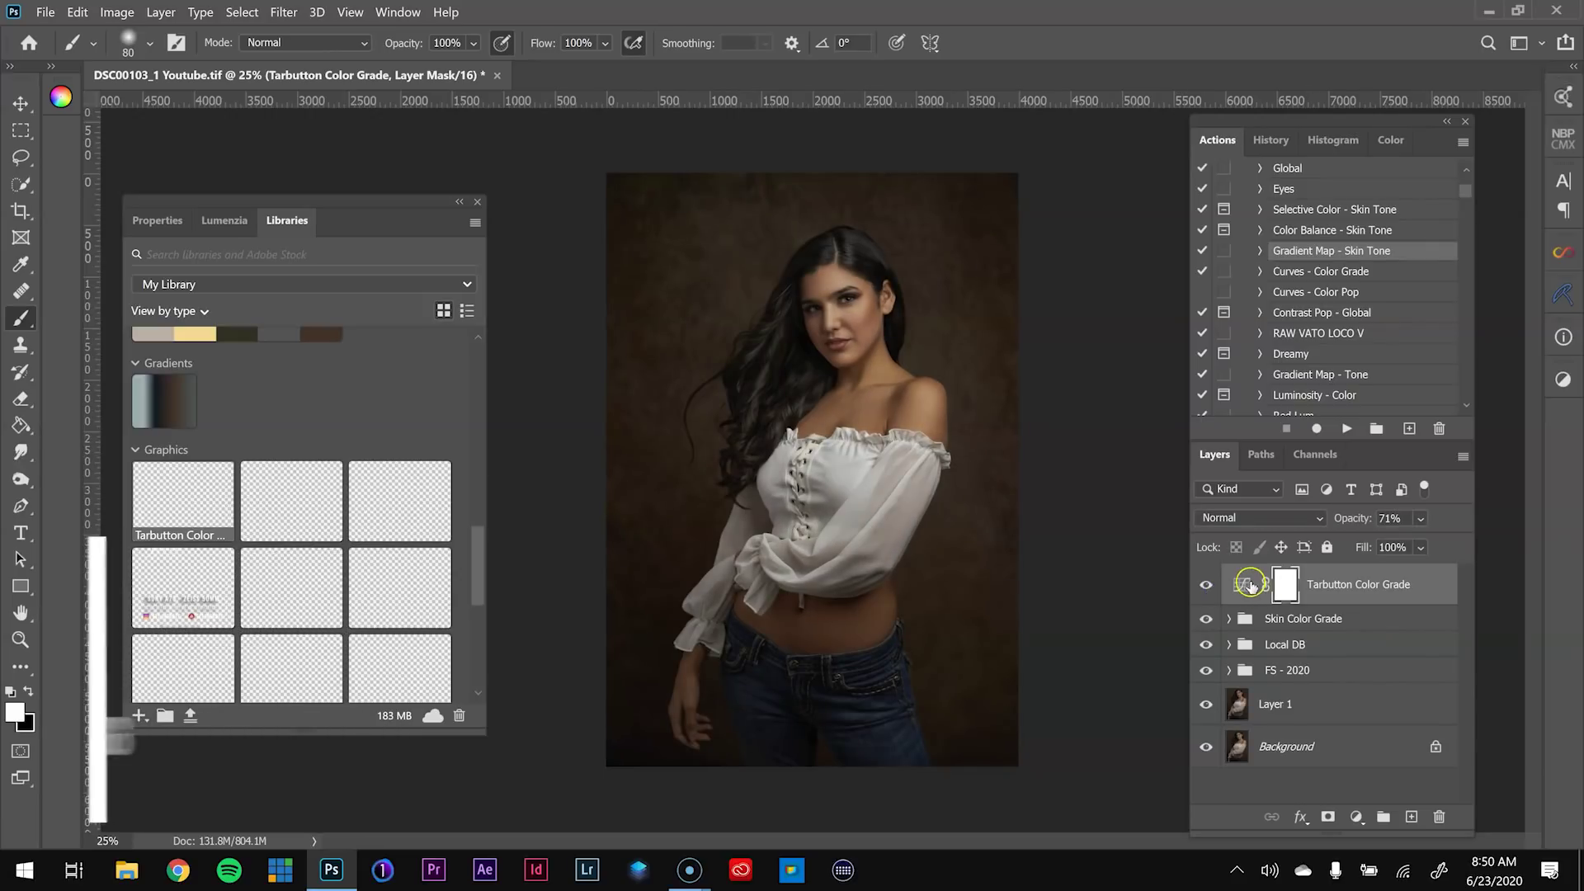
Examine the Tarbutton Color Grade layer's RGB, Red, Green and Blue curves and compare the portrait with the layer off and on
left_click(1248, 585)
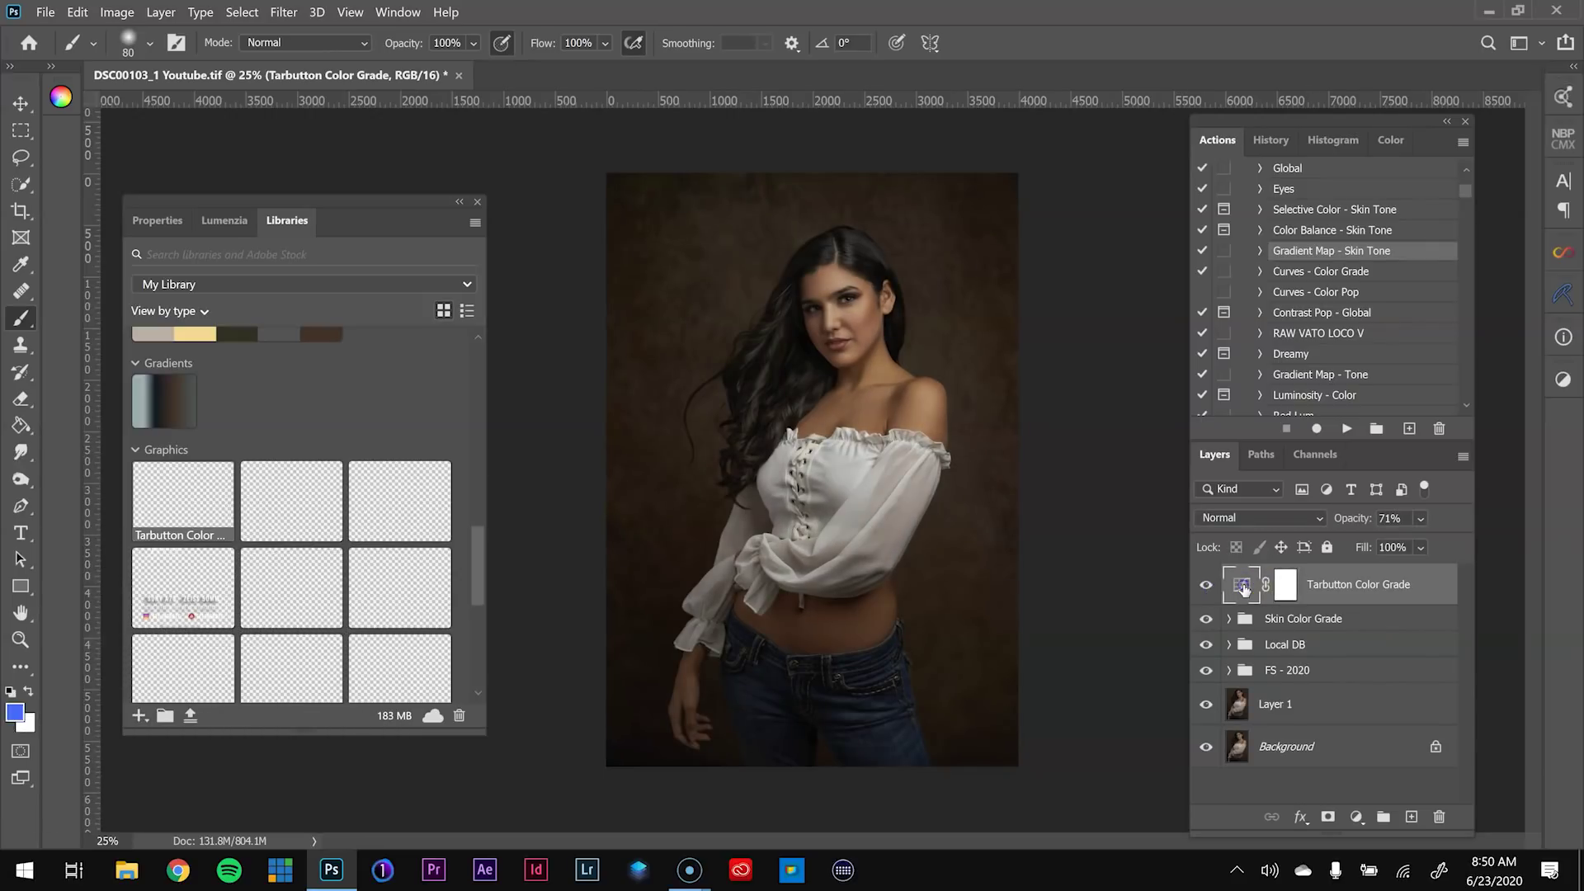
left_click(161, 226)
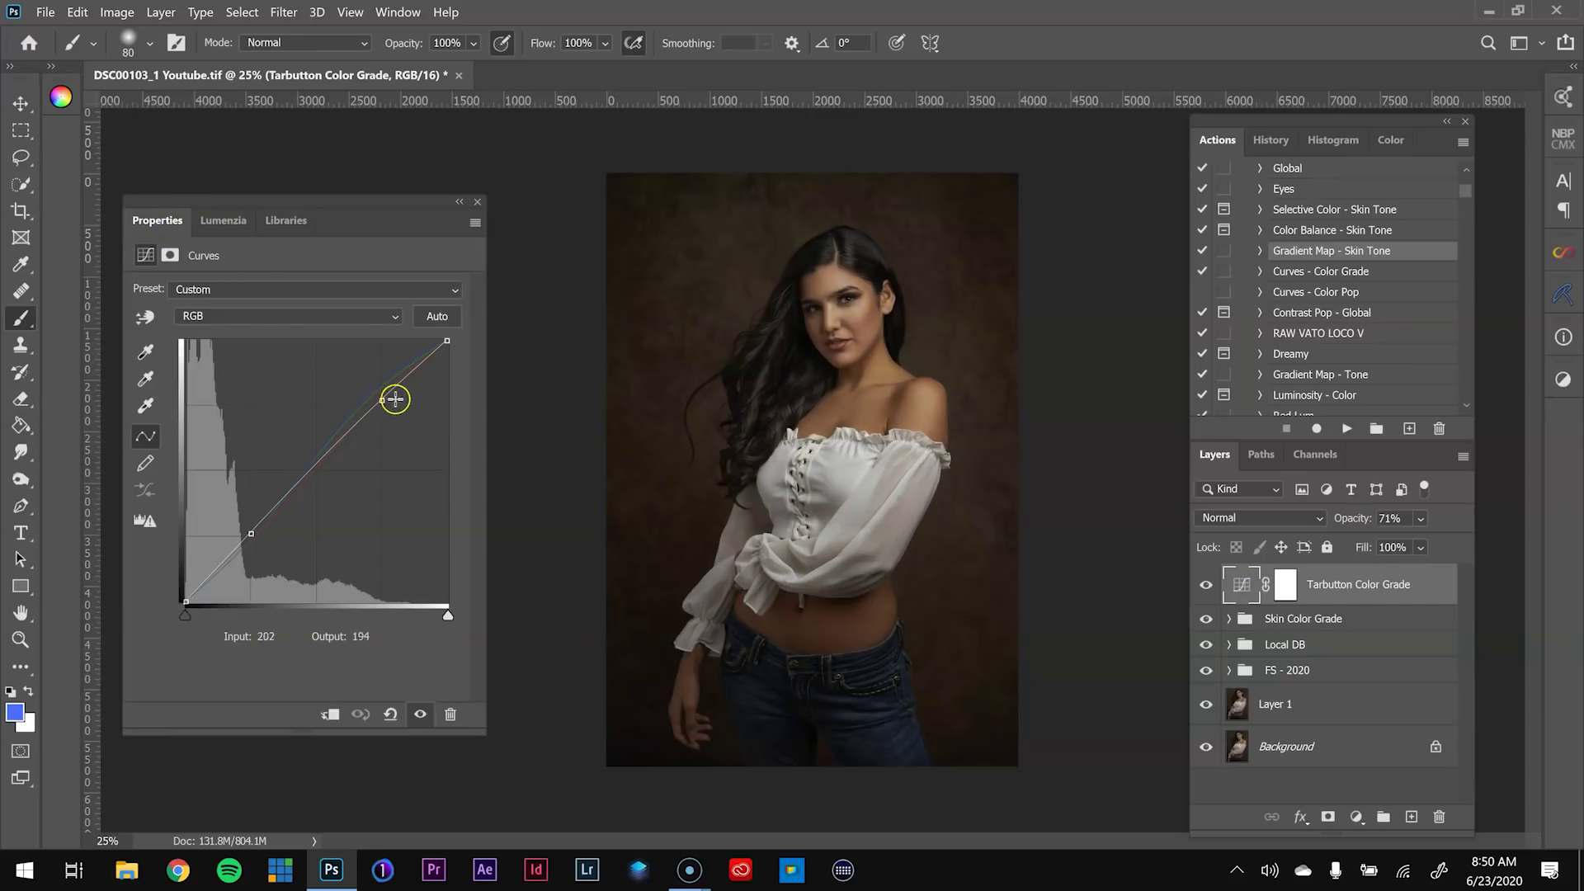
left_click(296, 316)
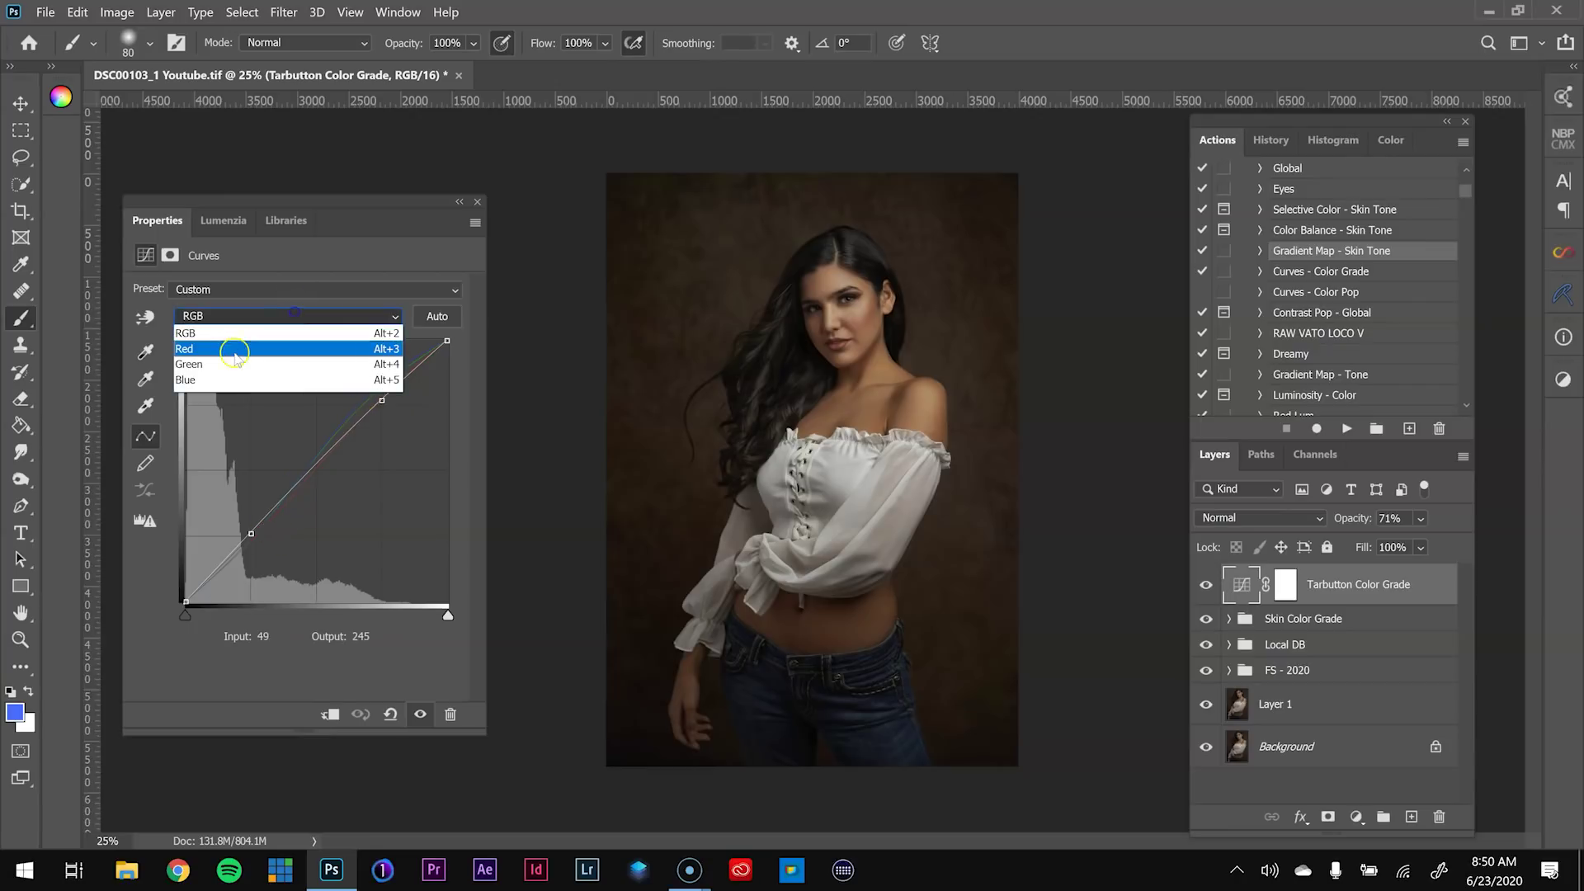
left_click(235, 334)
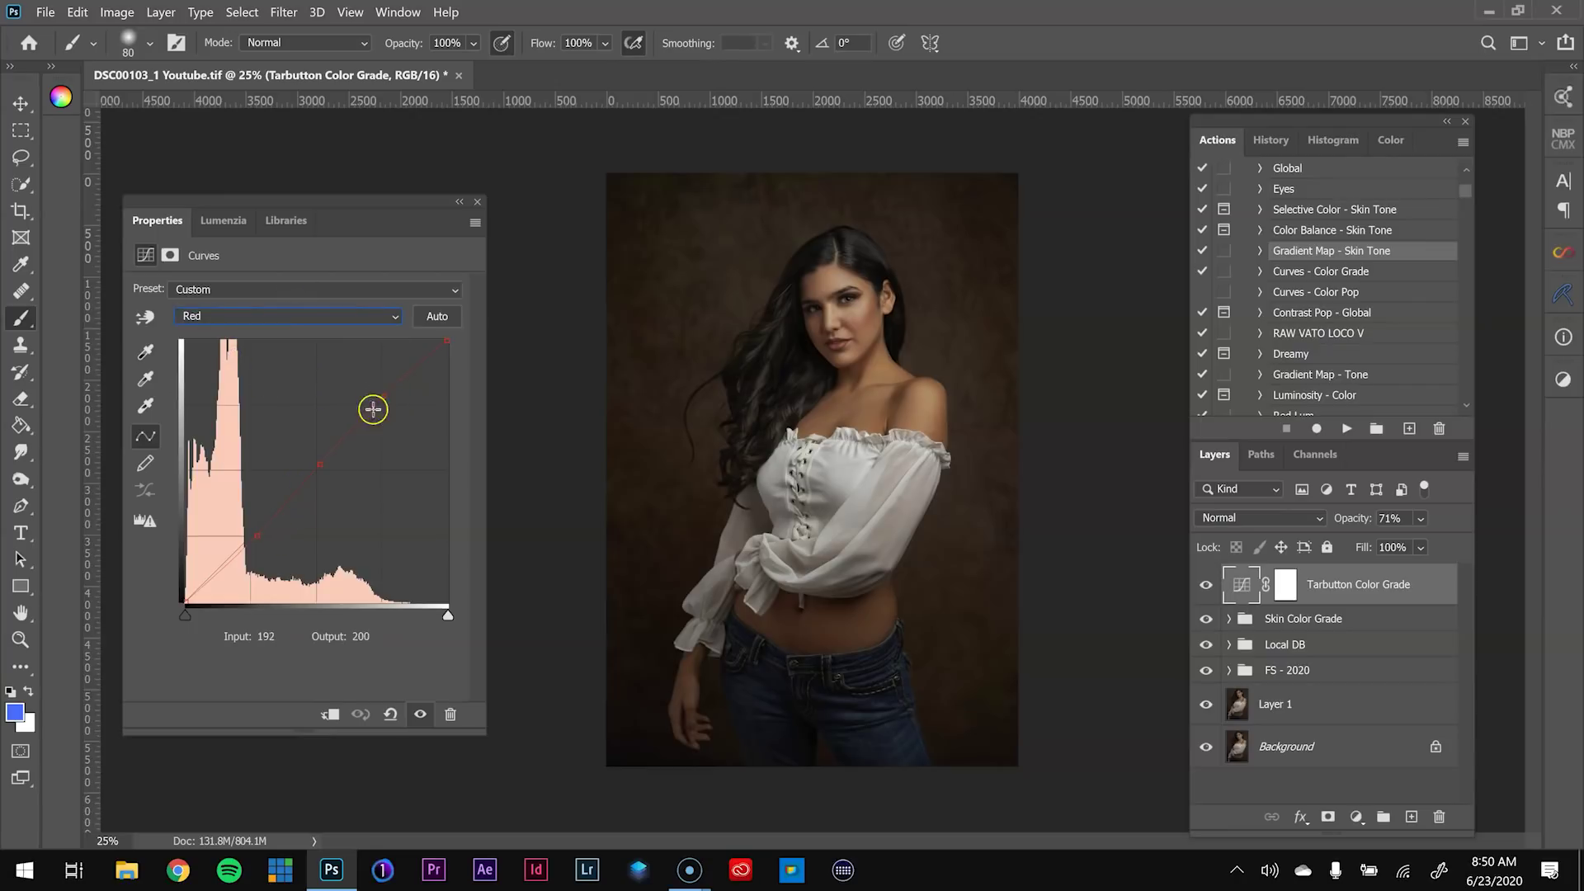
left_click(279, 316)
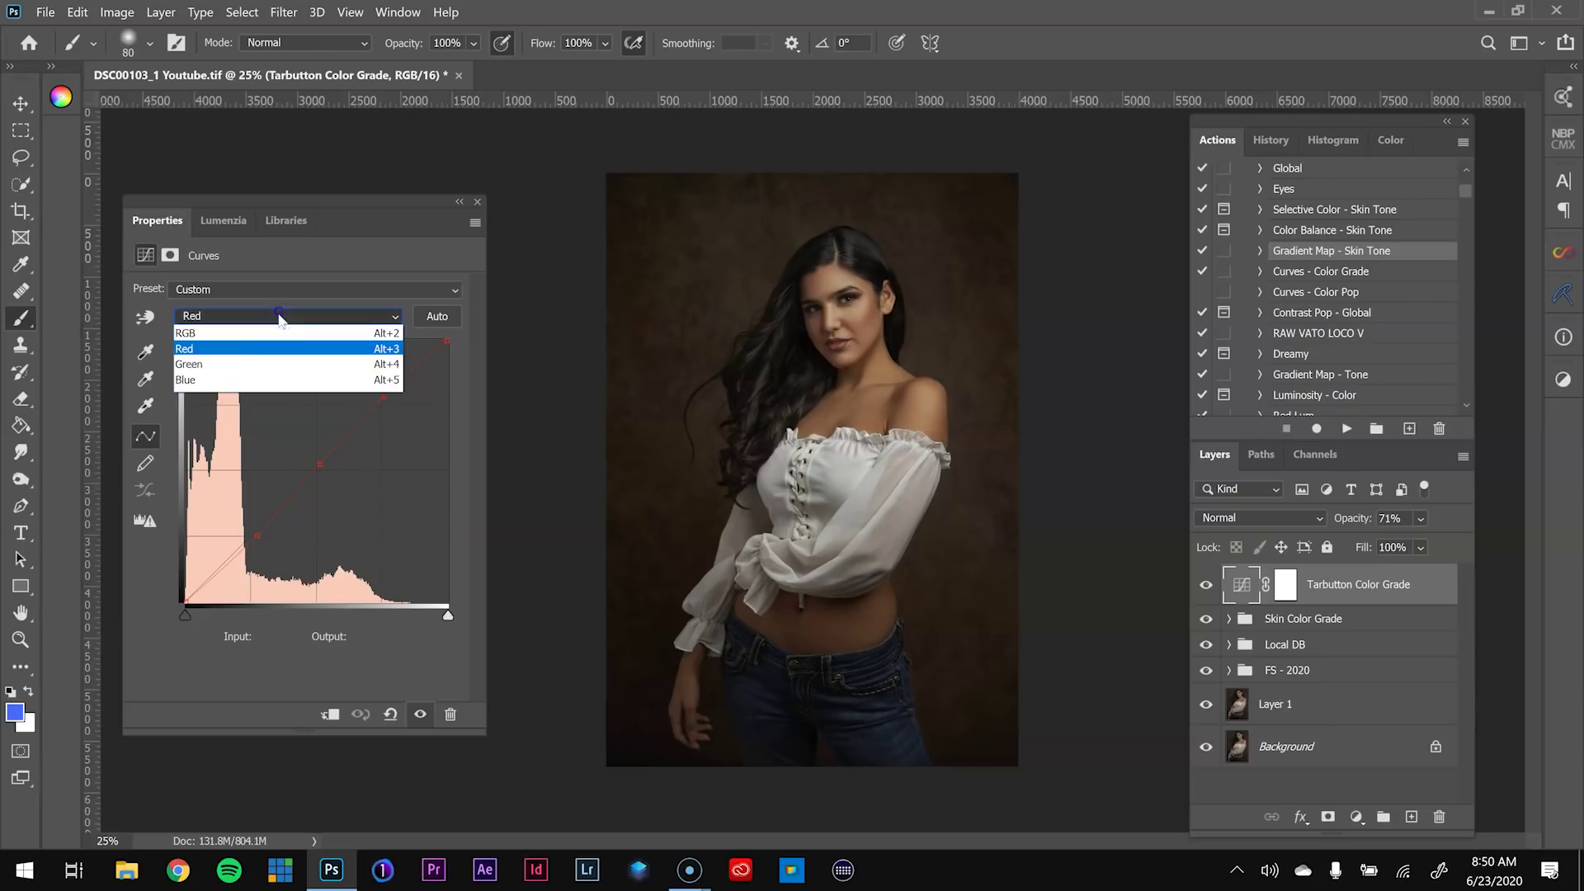
left_click(198, 364)
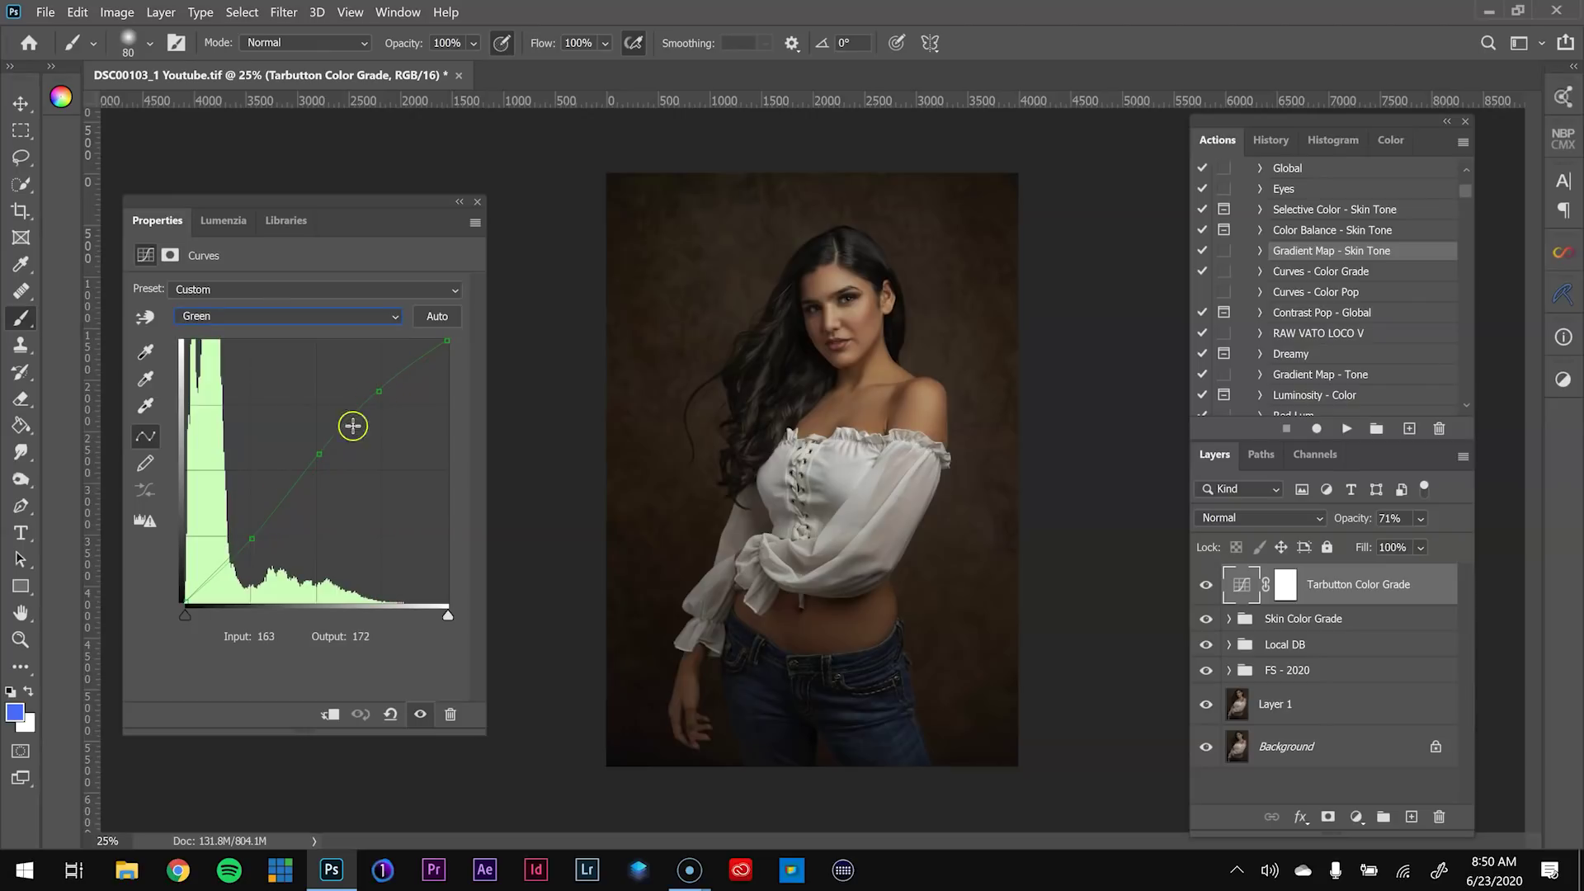
left_click(267, 320)
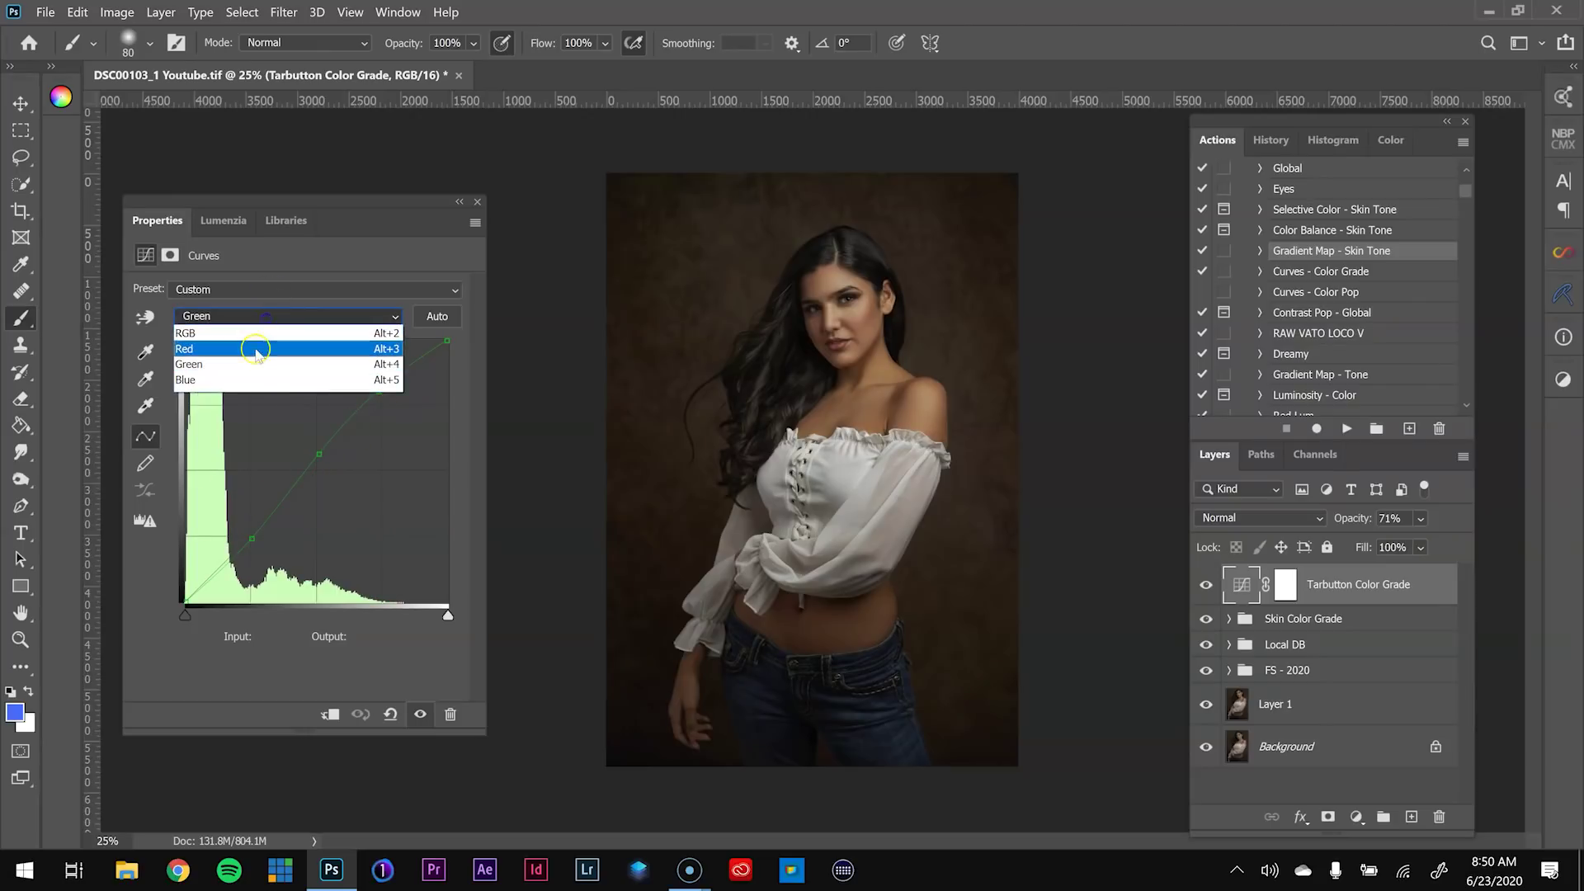
left_click(248, 371)
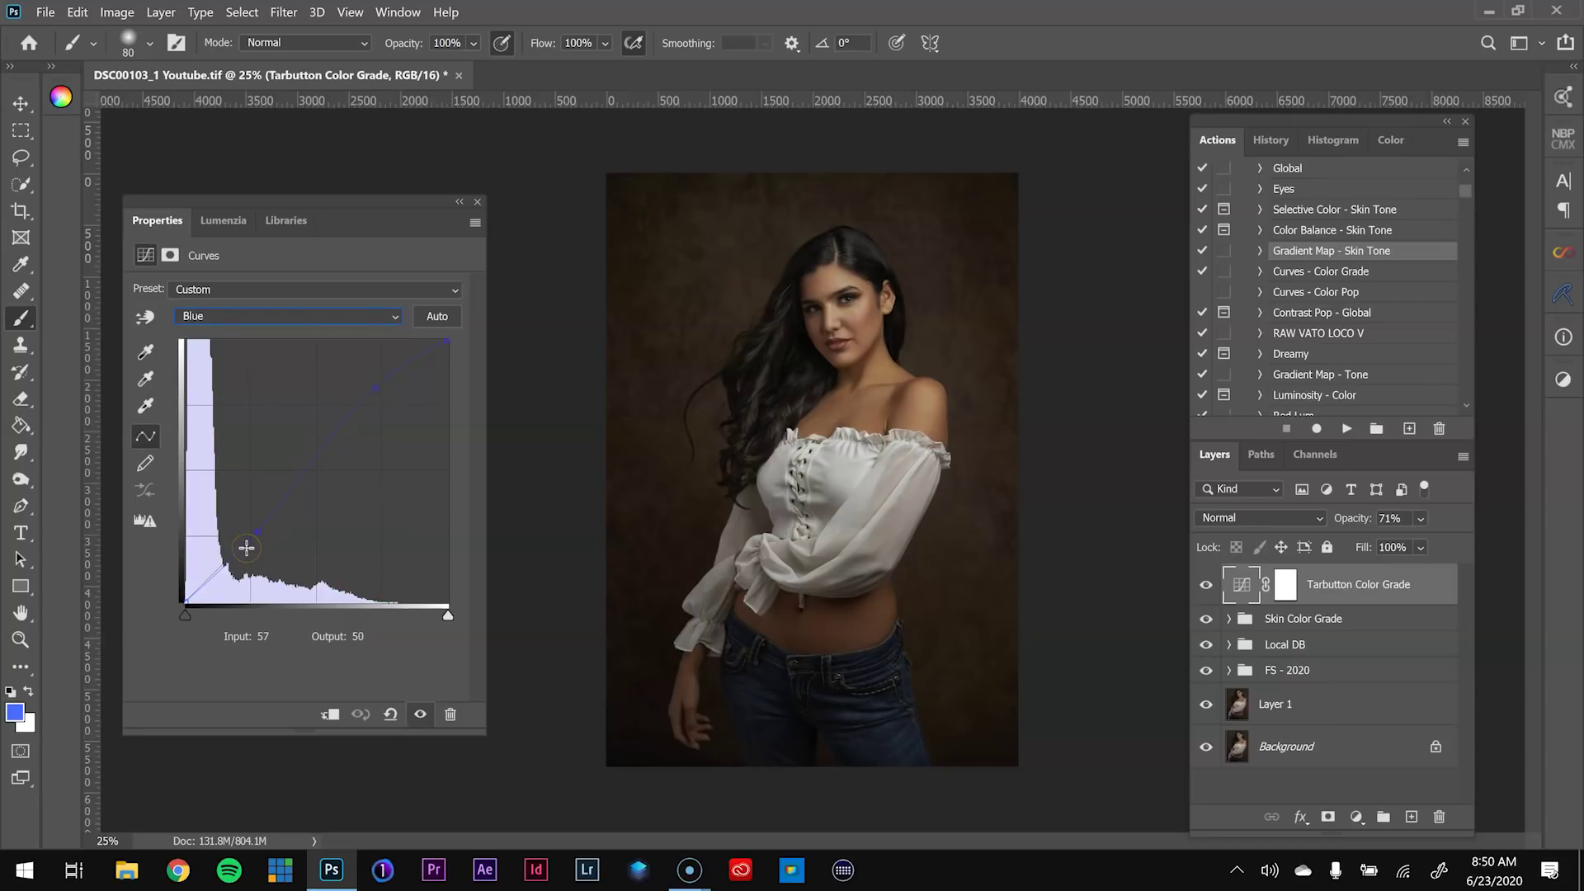
left_click(350, 316)
left_click(272, 334)
left_click(1207, 588)
left_click(1206, 588)
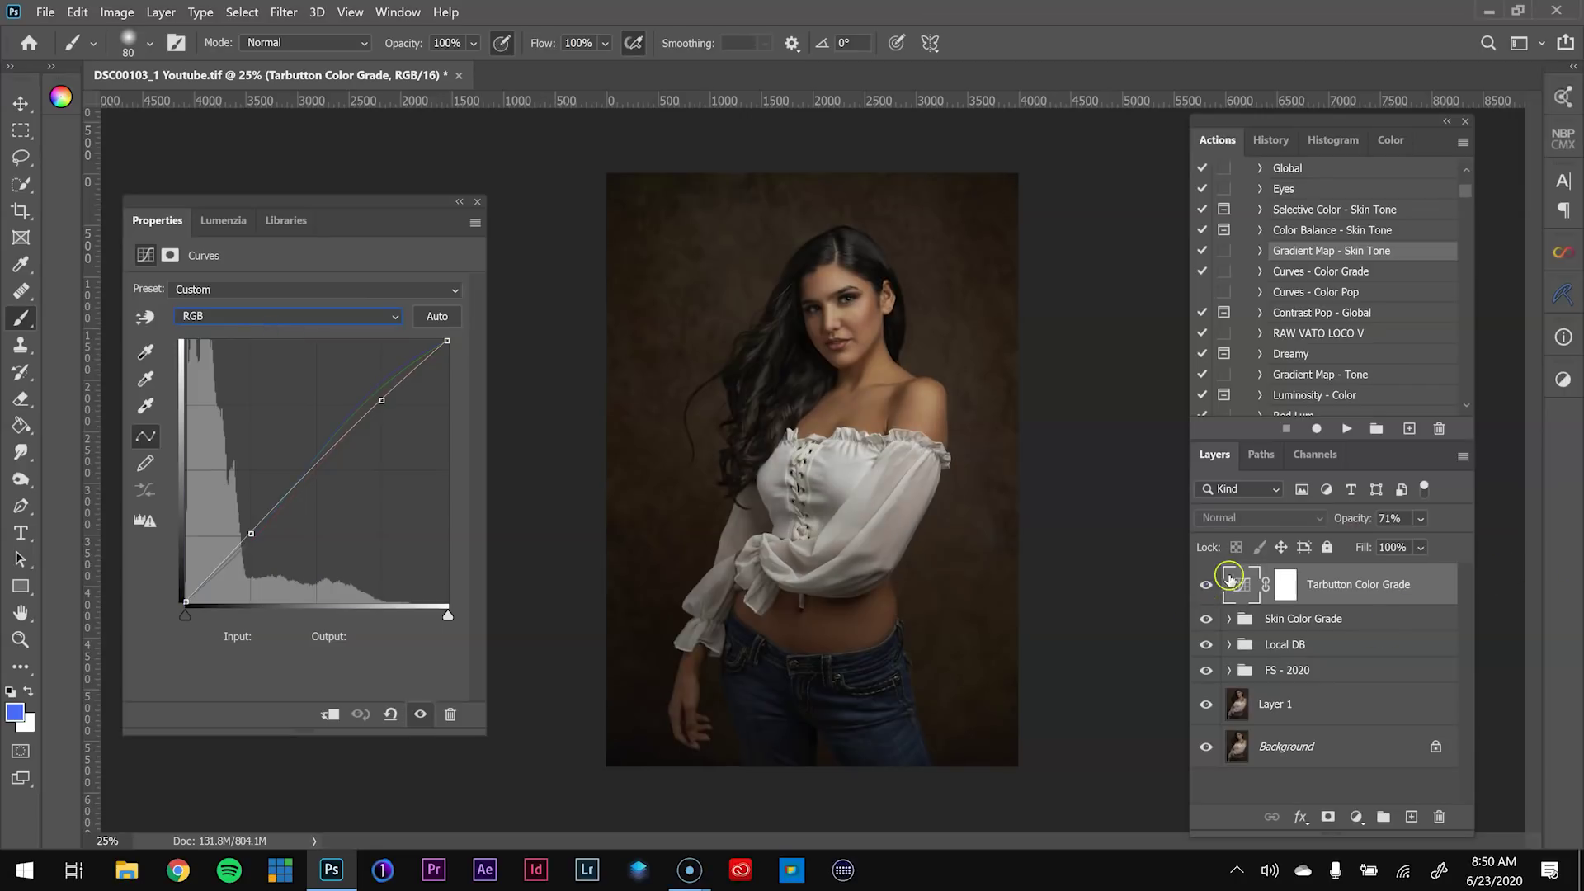
Set the Tarbutton Color Grade layer's opacity to 65% and compare the portrait with the layer off and on
left_click(1421, 518)
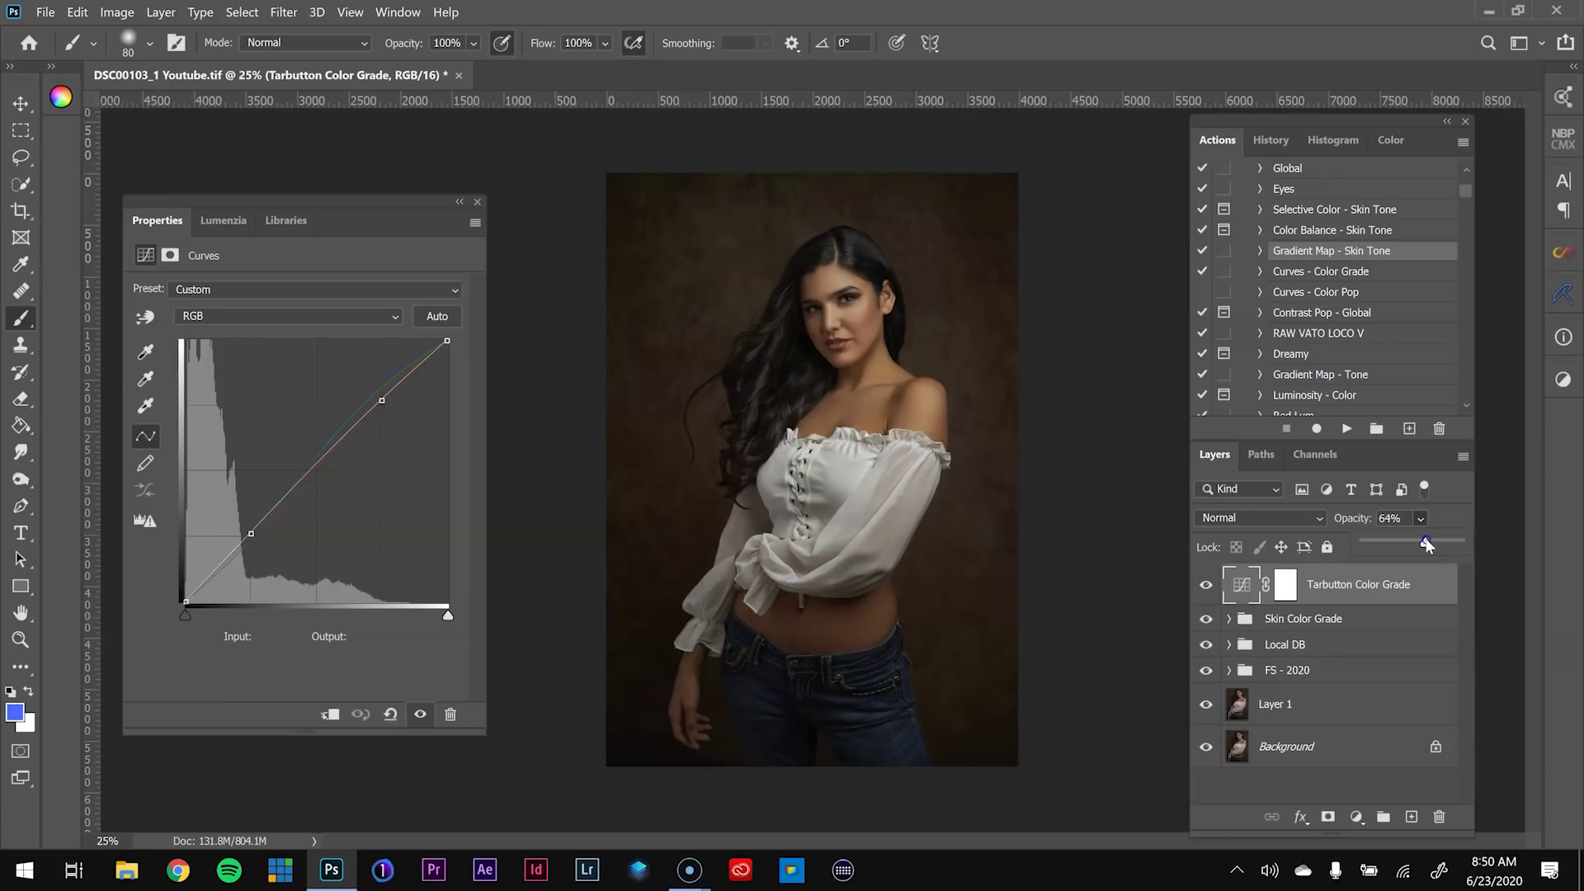
left_click_drag(1428, 545, 1425, 544)
left_click(1206, 588)
left_click(1206, 587)
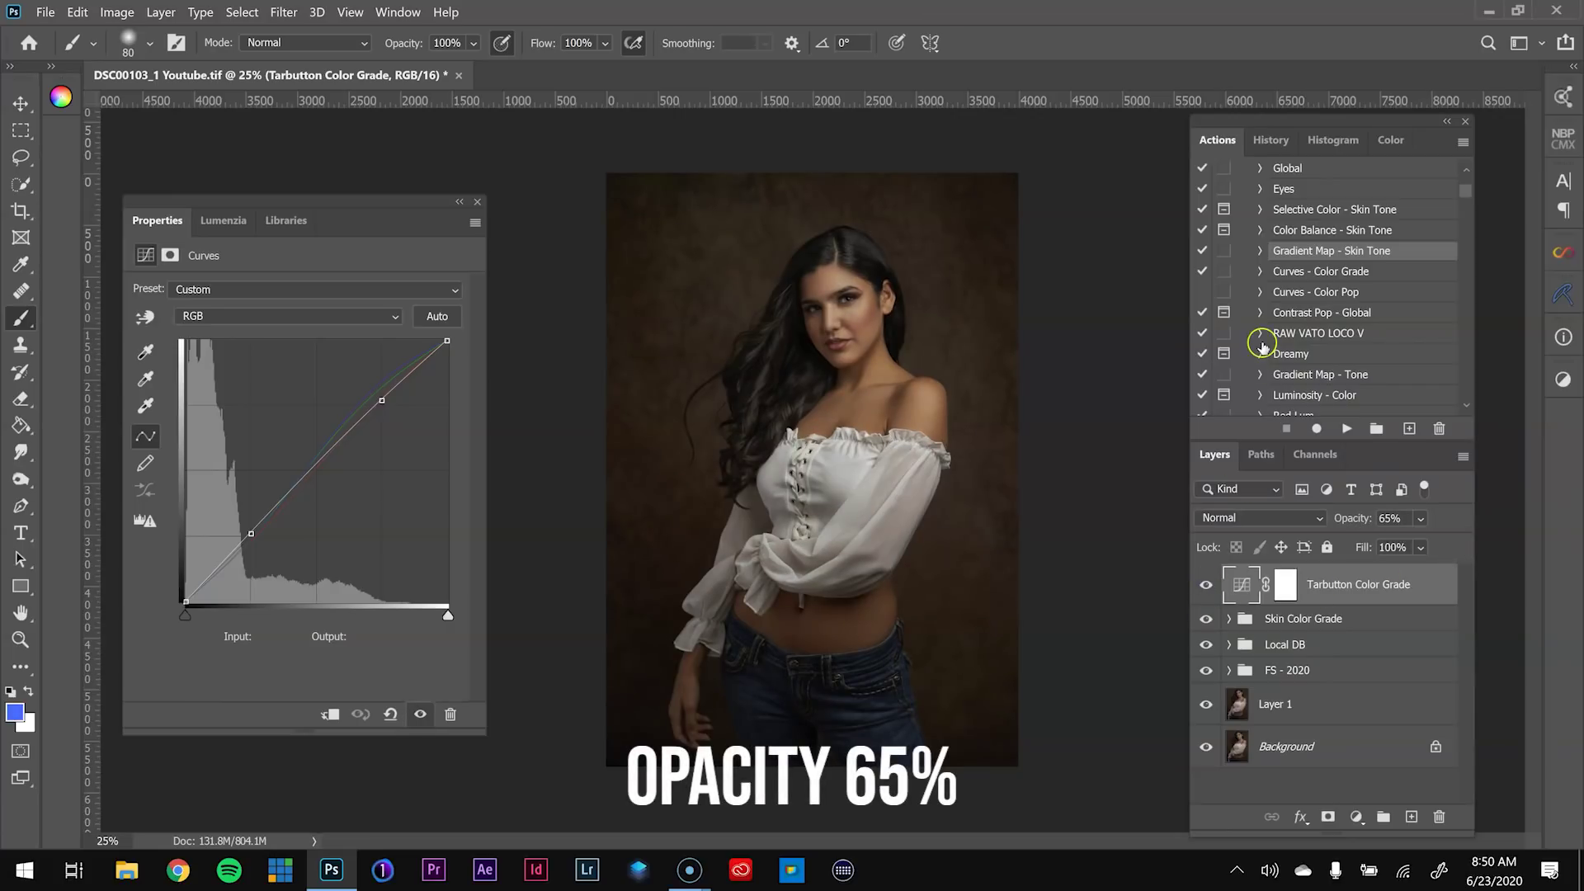
Run the RAW VATO LOCO V action and apply the user preset Tarbutton Studio Youtube in Layer 4's Camera Raw Filter
left_click(1320, 333)
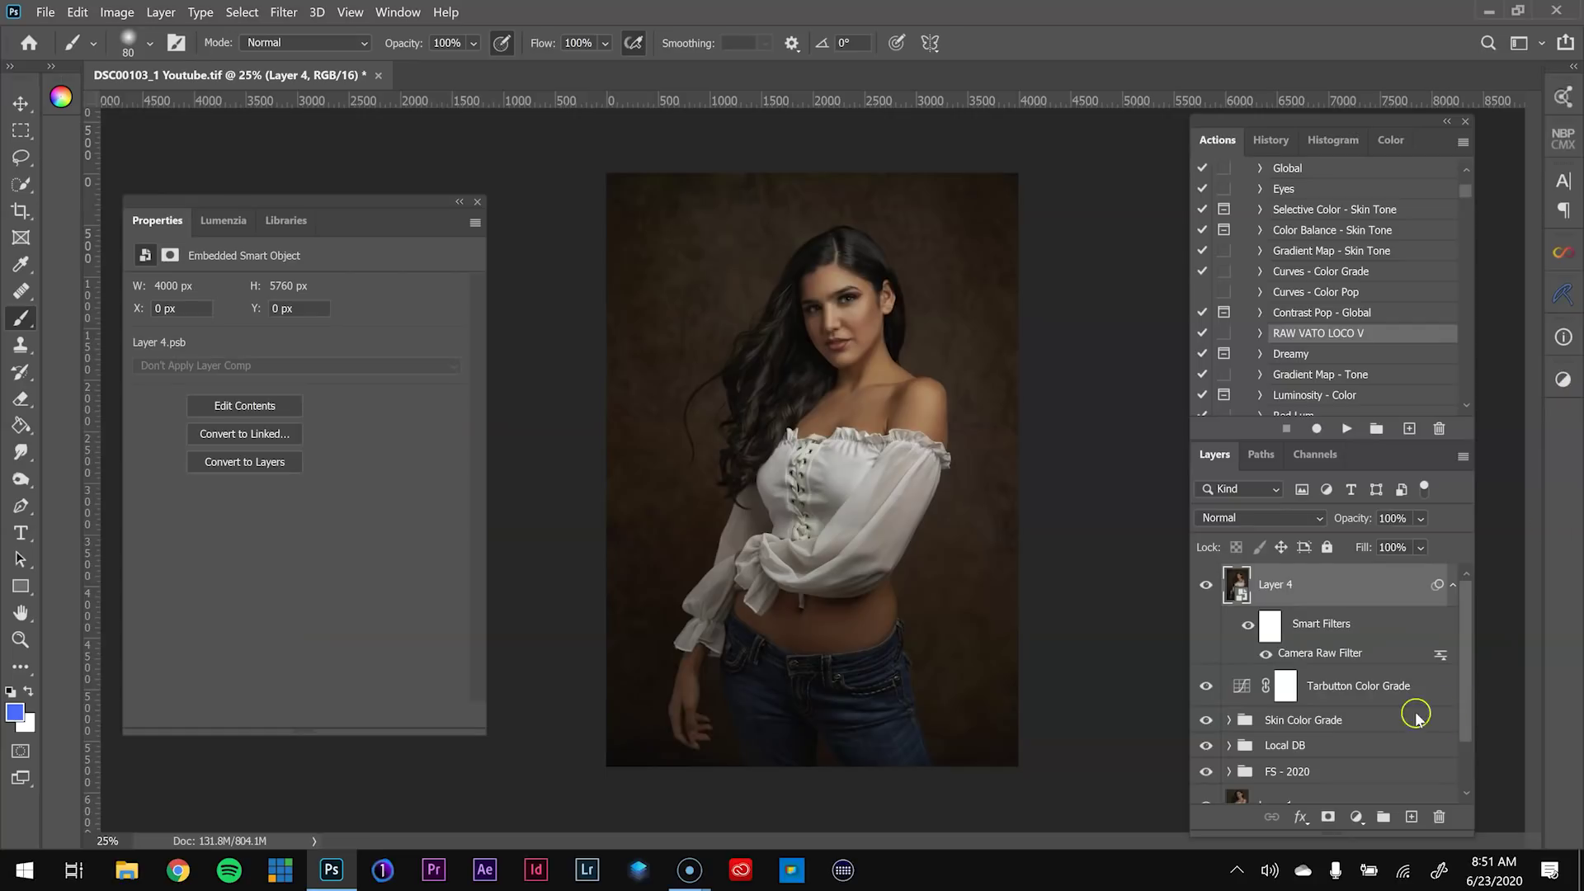
double_click(1329, 656)
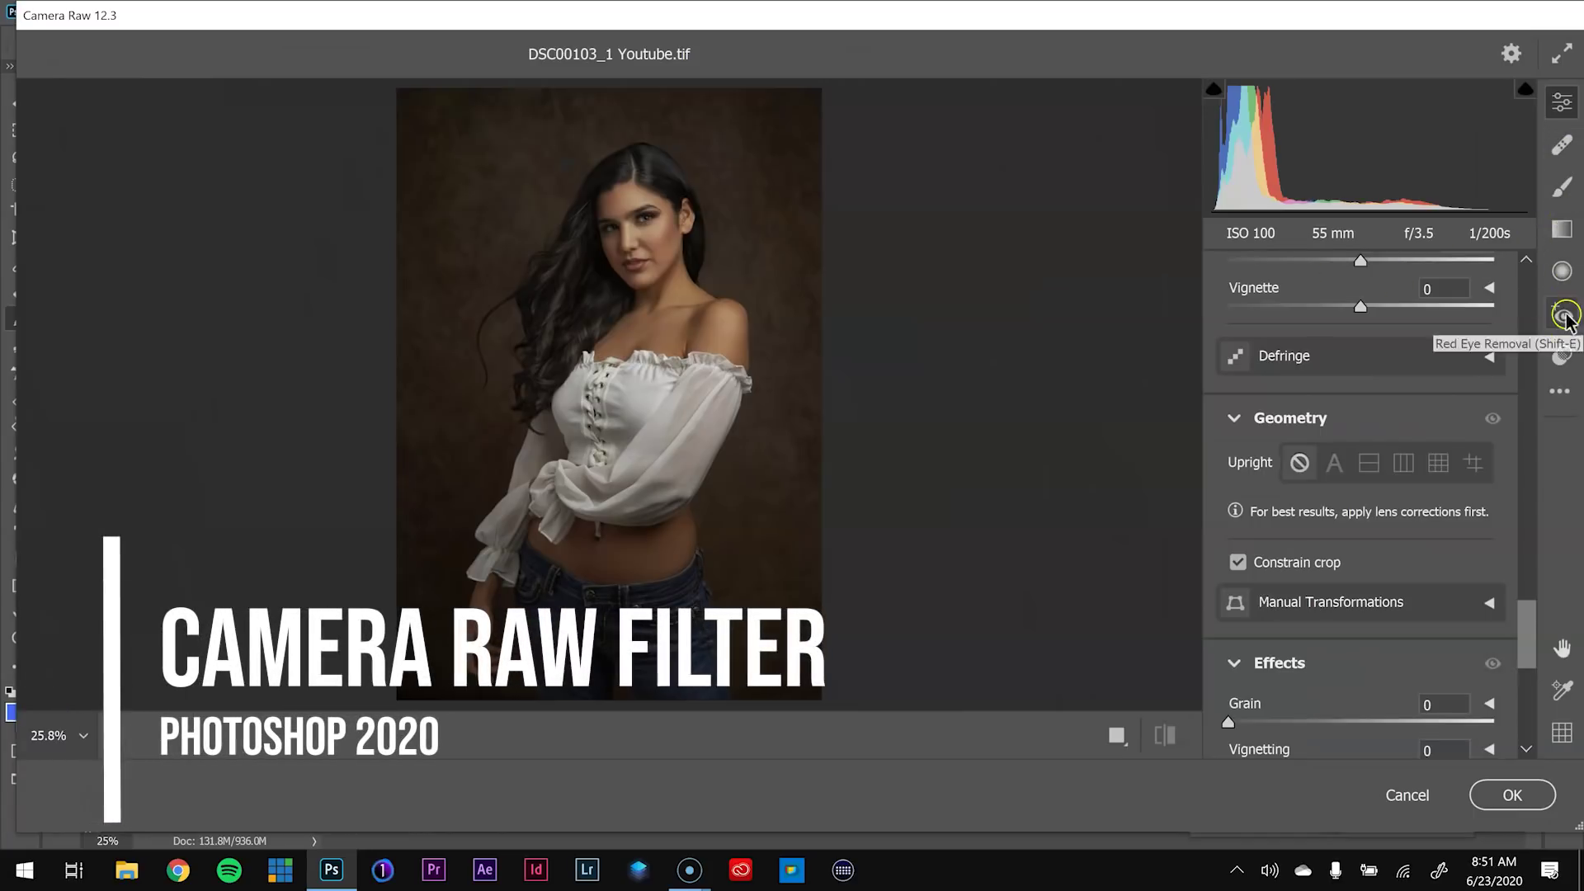
left_click_drag(1524, 652, 1527, 268)
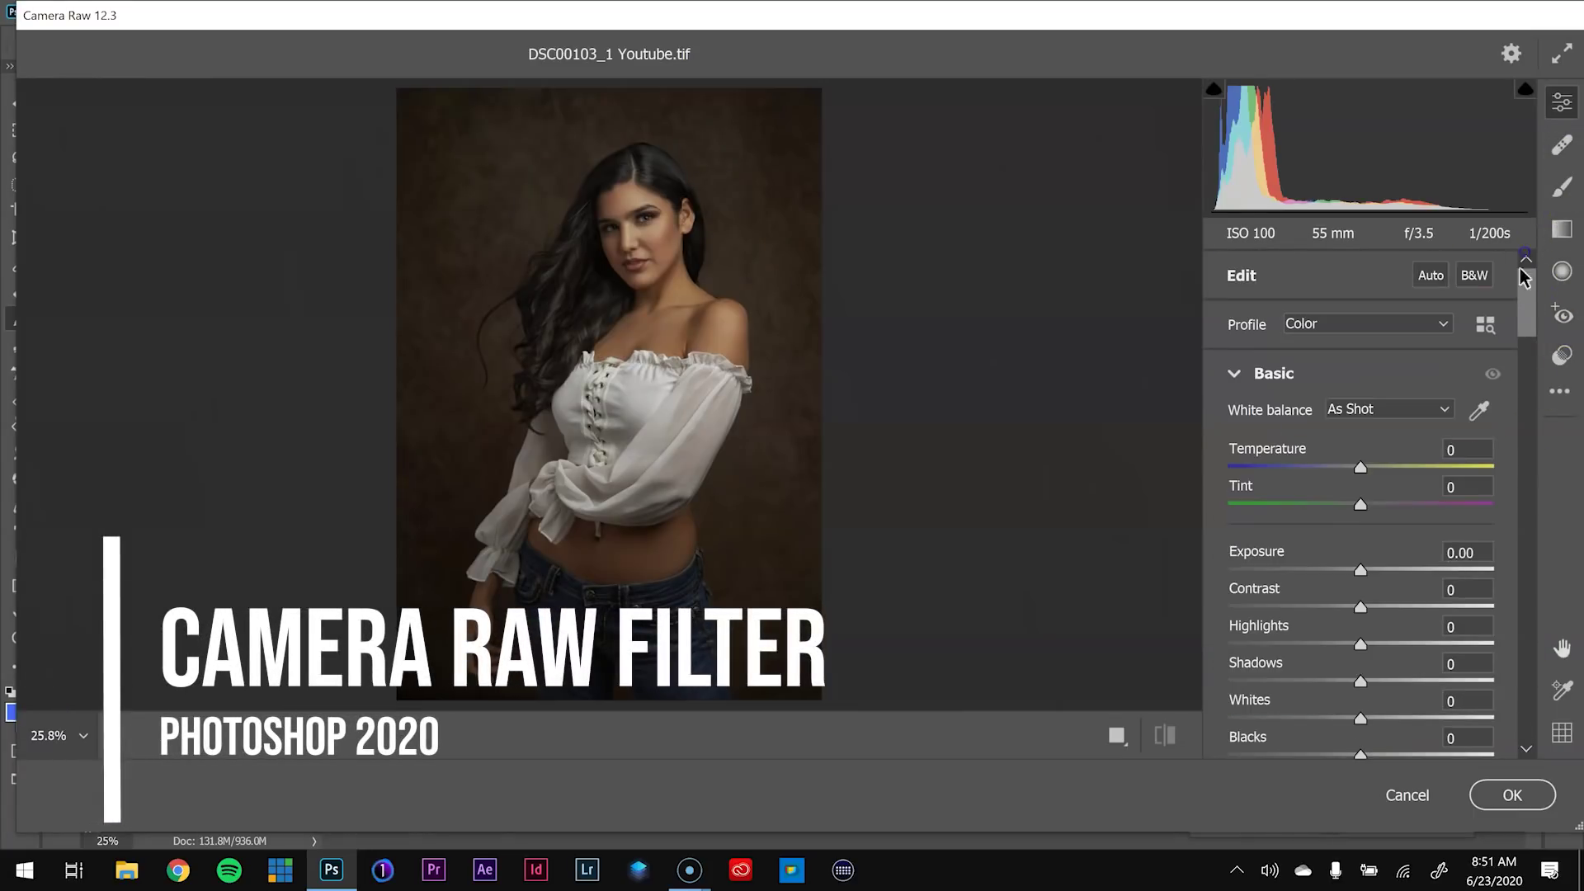
left_click(1560, 365)
left_click_drag(1527, 435, 1561, 642)
left_click(1383, 742)
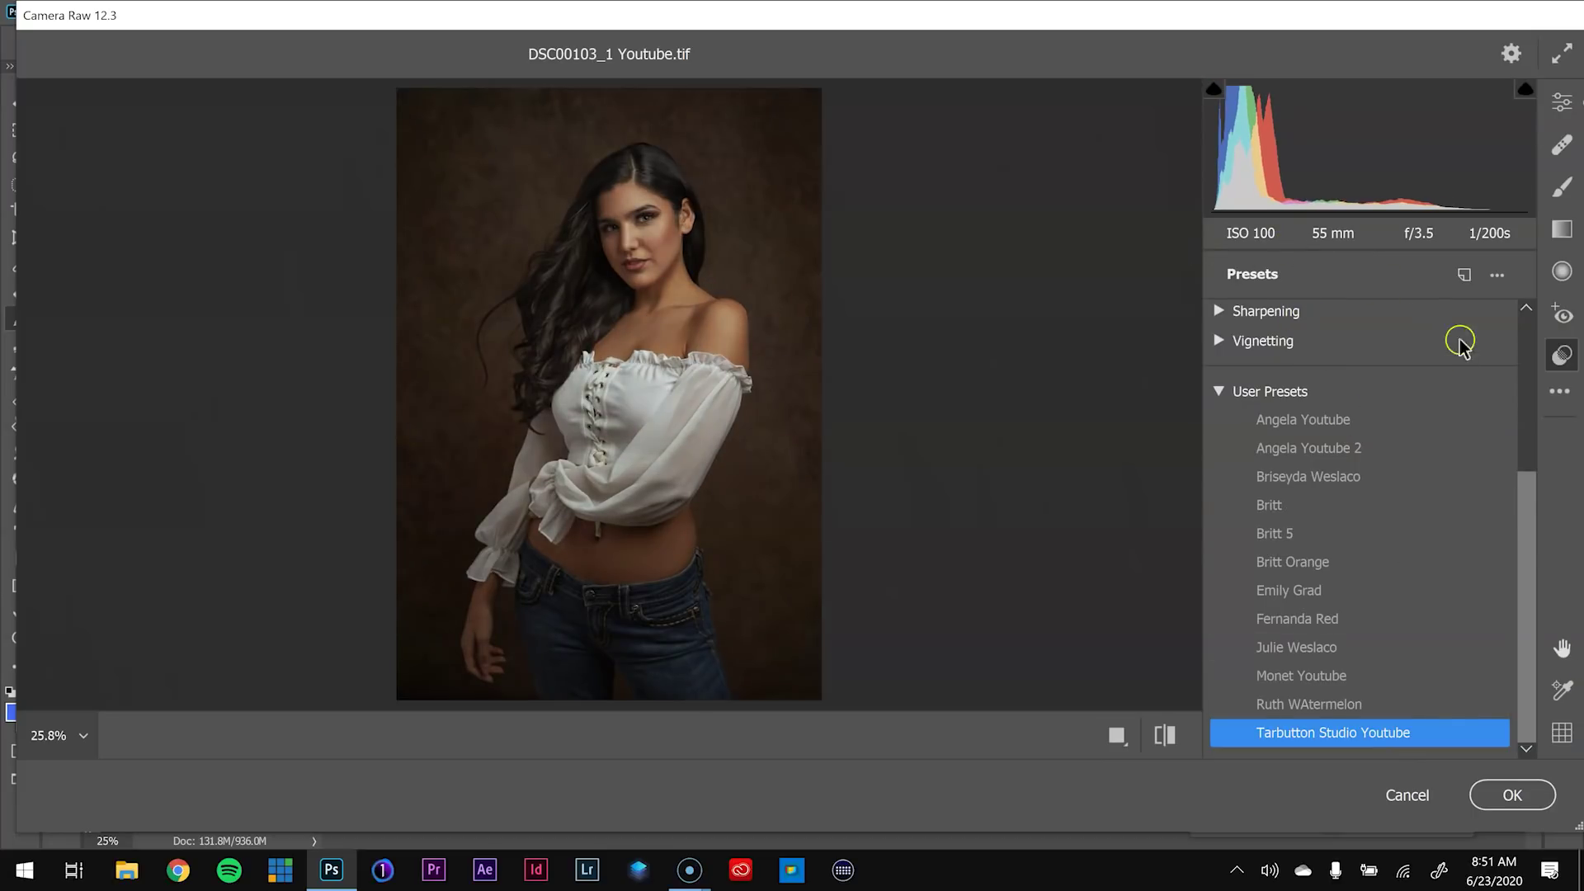
Set the Camera Raw sharpening amount to 60, checking the face at 100% zoom
left_click(1562, 105)
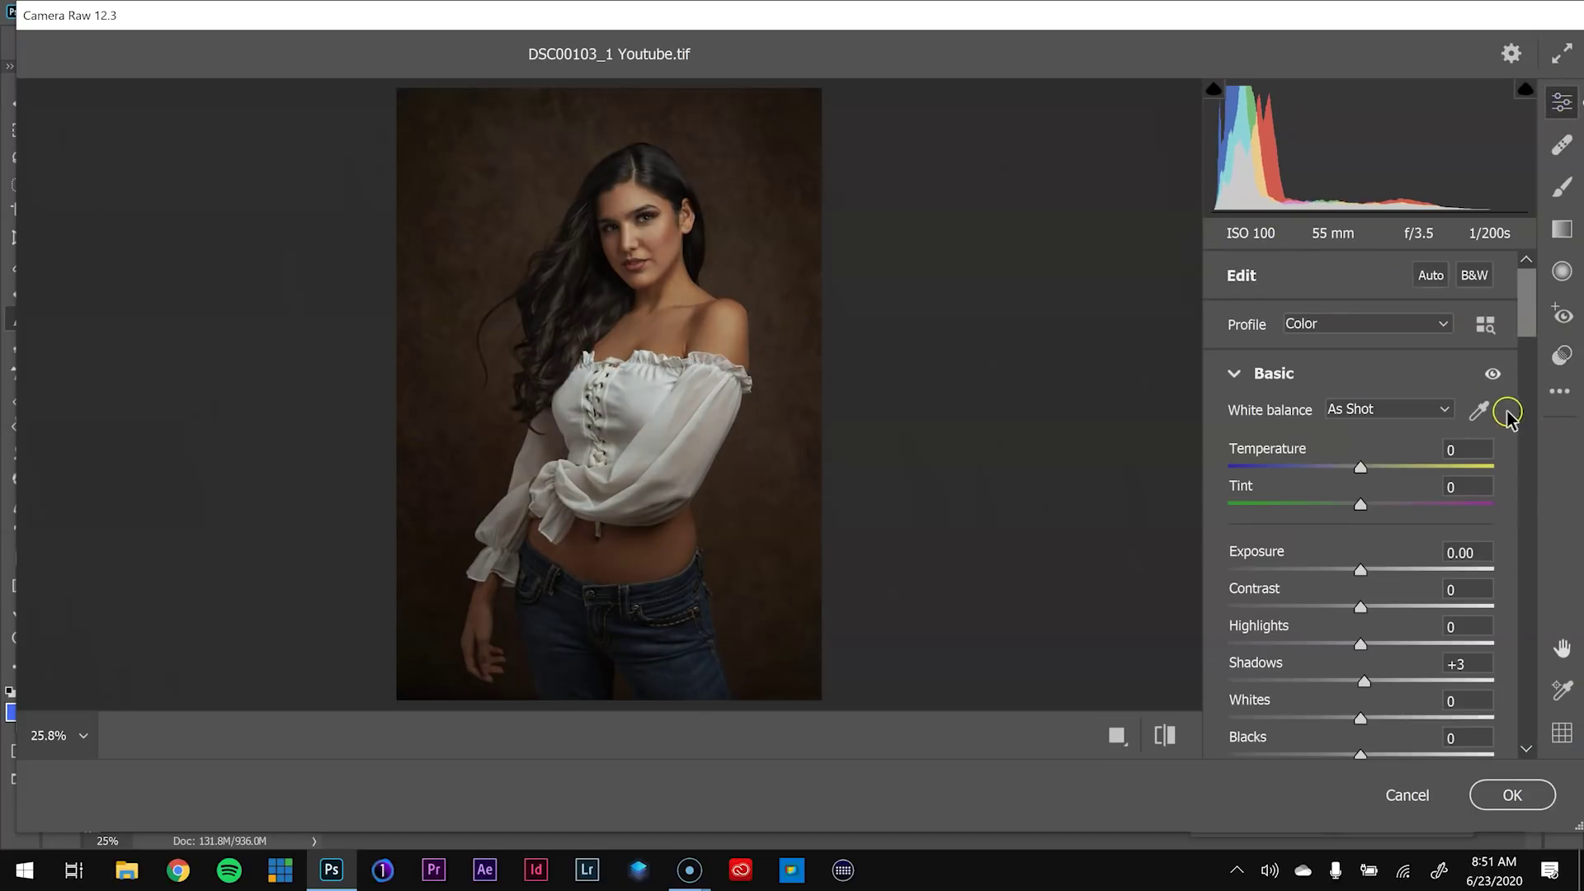
left_click_drag(1530, 307, 1227, 429)
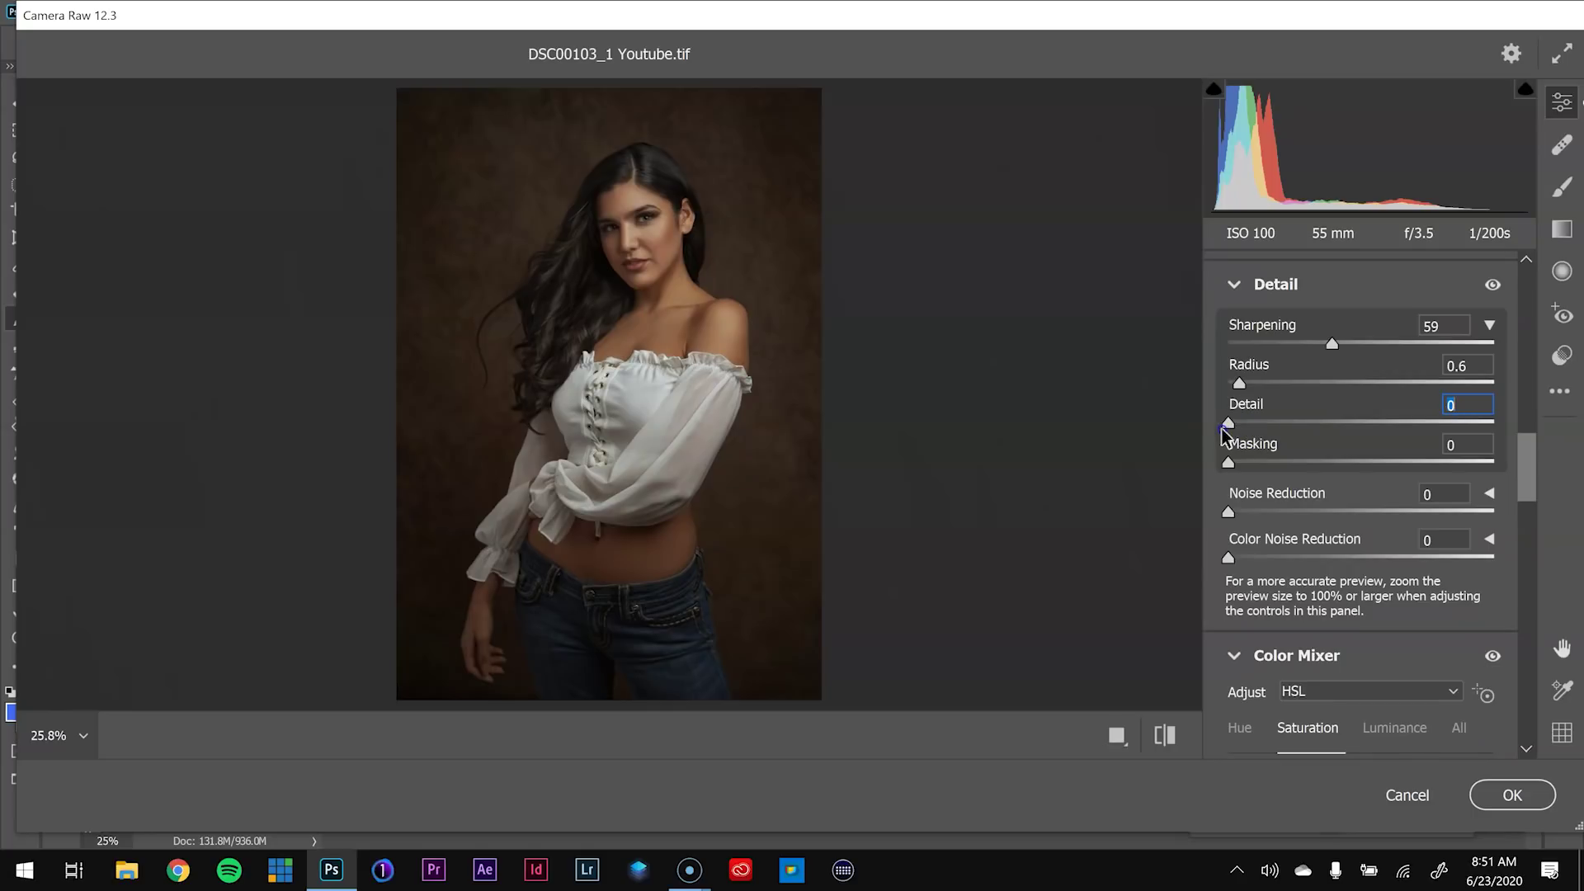
left_click(615, 188)
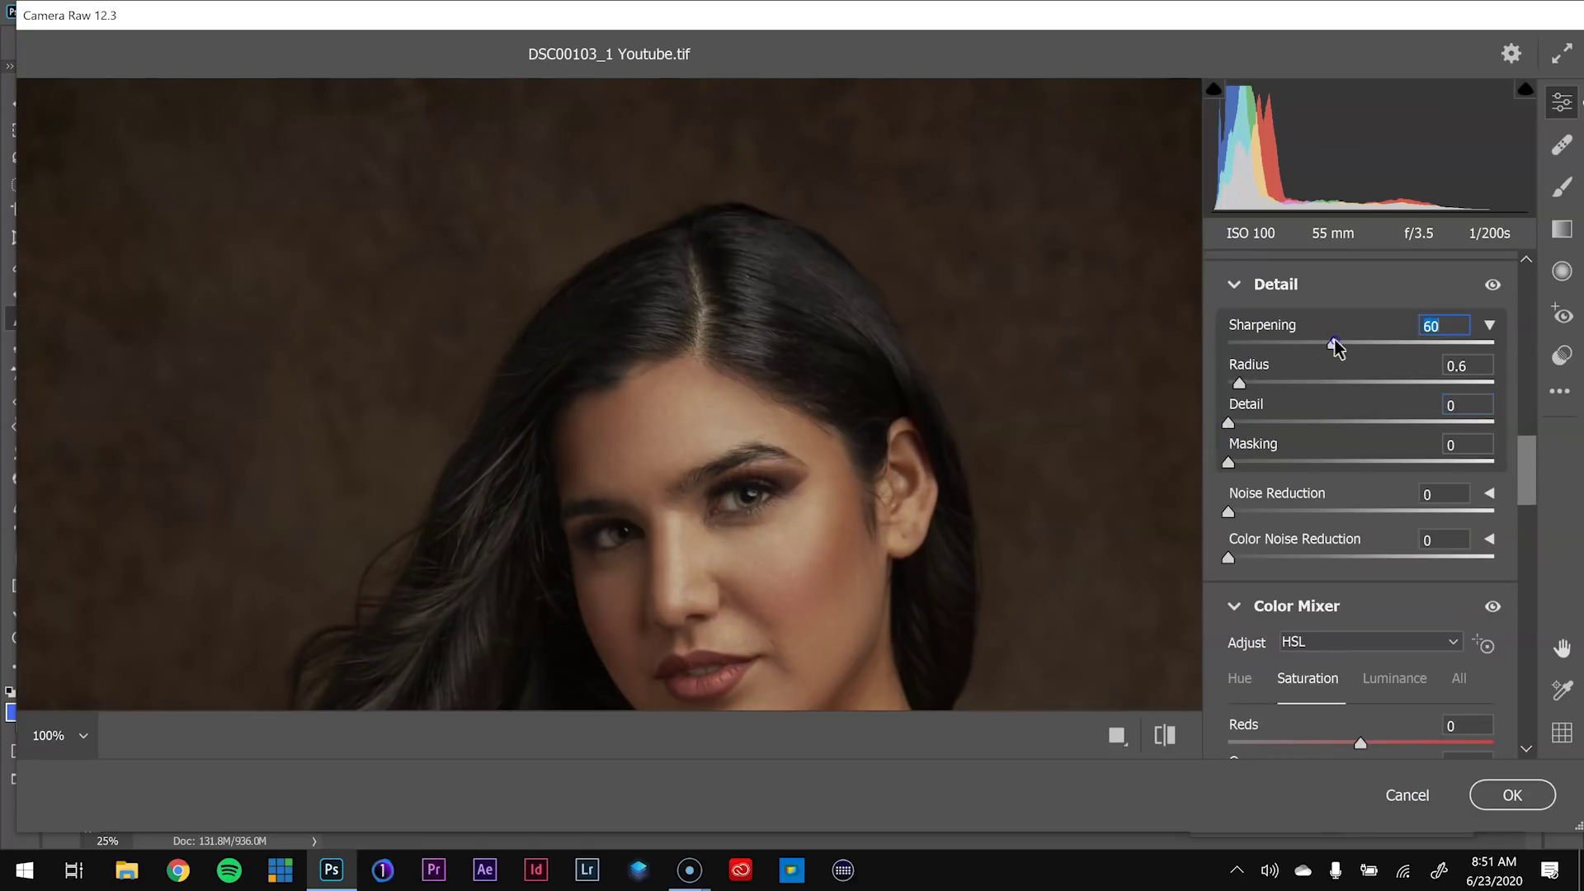
left_click(1016, 454)
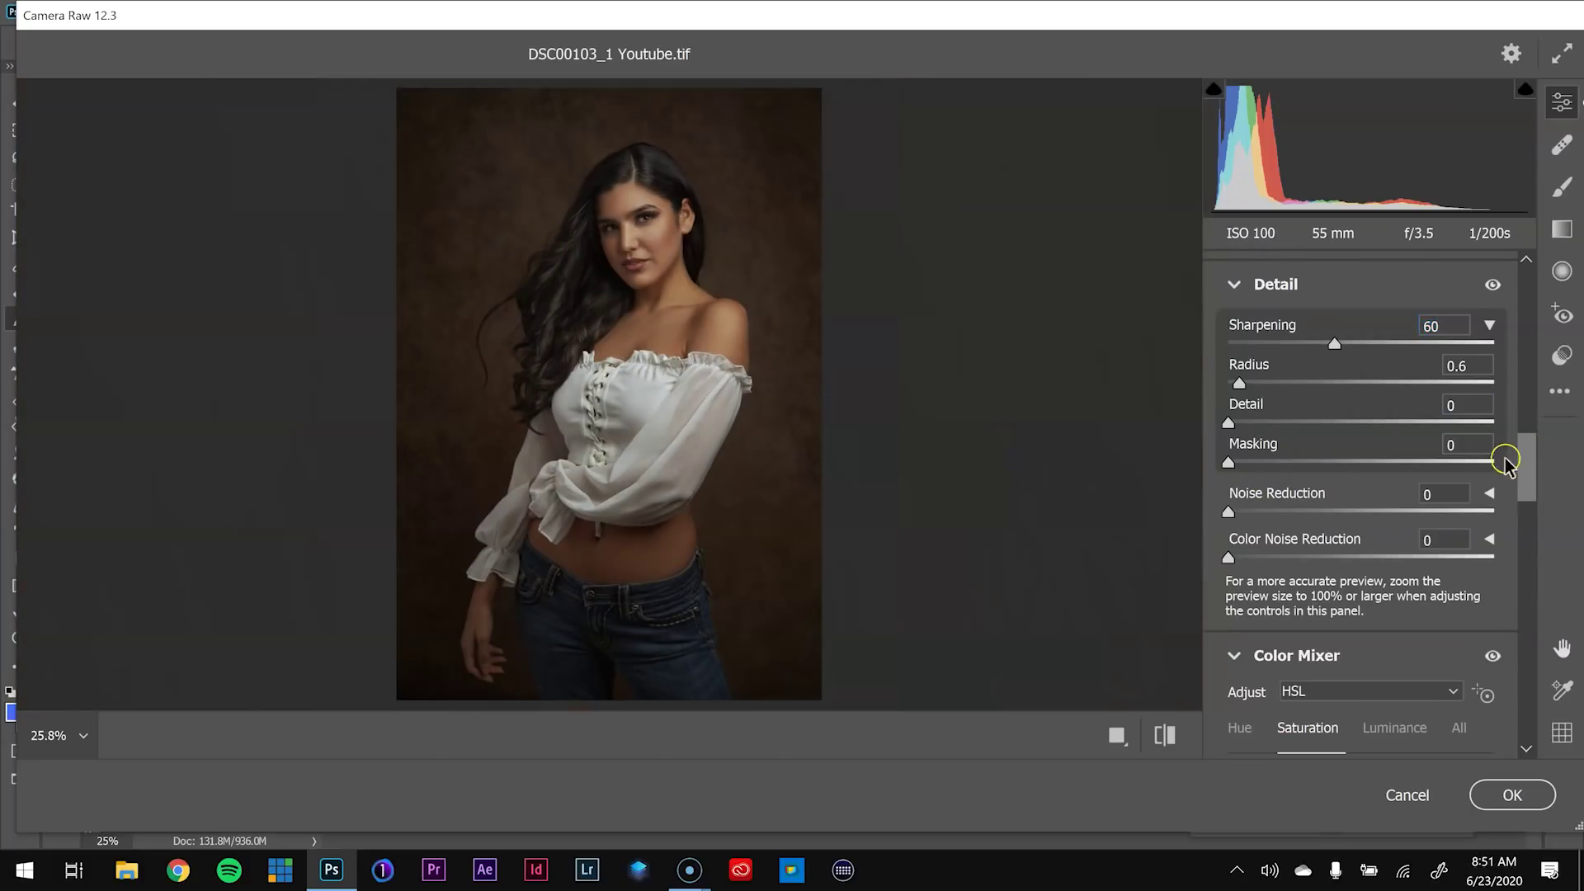
Examine the preset's Color Mixer saturation, luminance and hue settings and its Split Toning values
left_click_drag(1527, 455, 1527, 505)
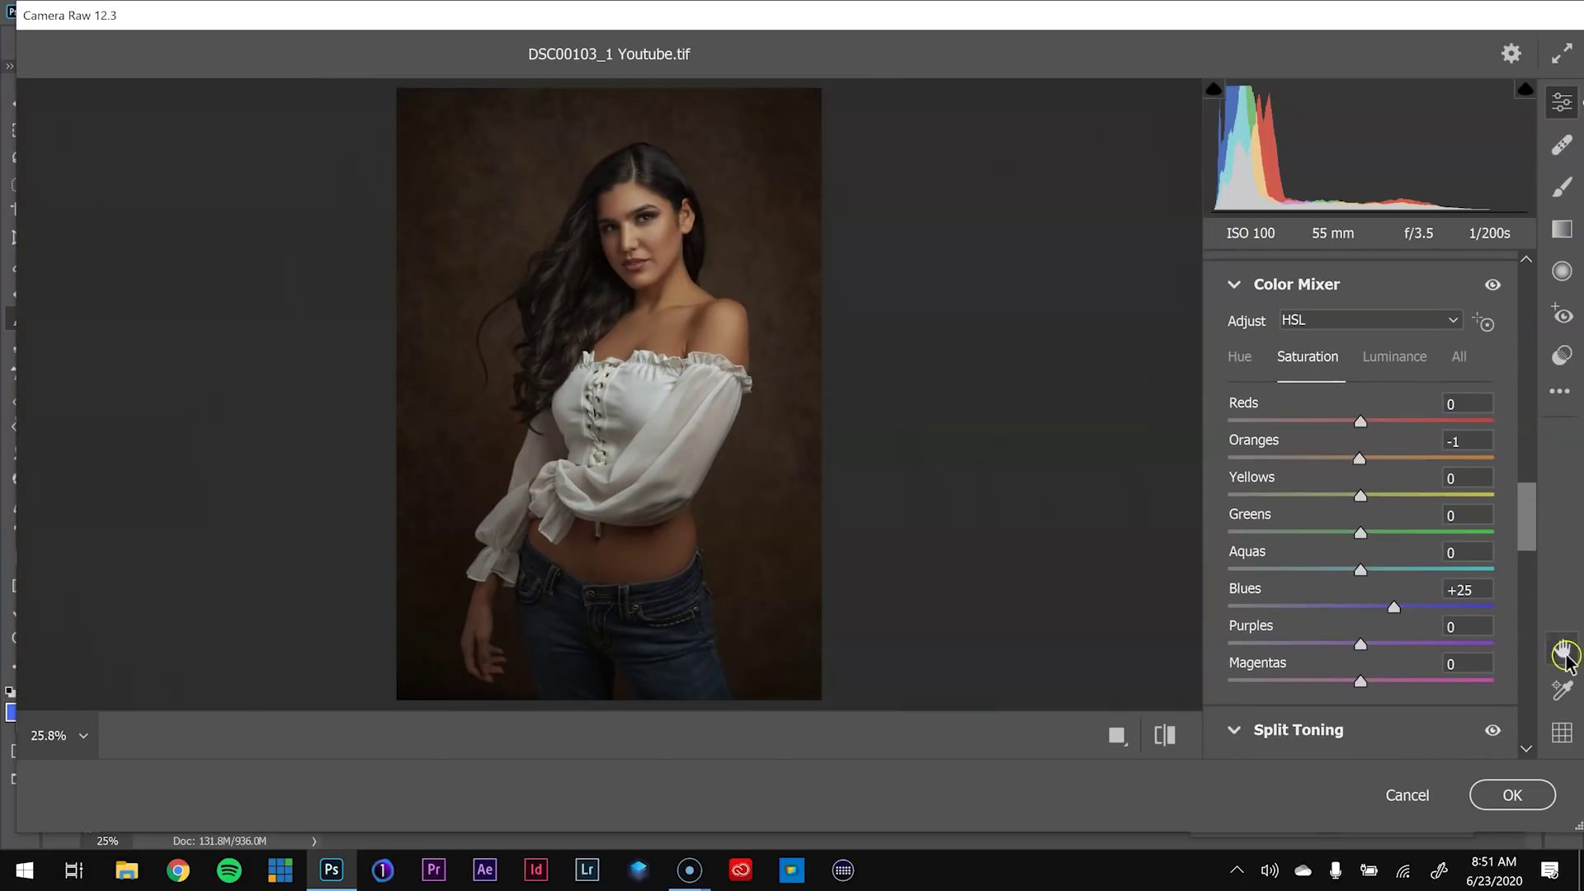
left_click(1369, 363)
left_click(1385, 361)
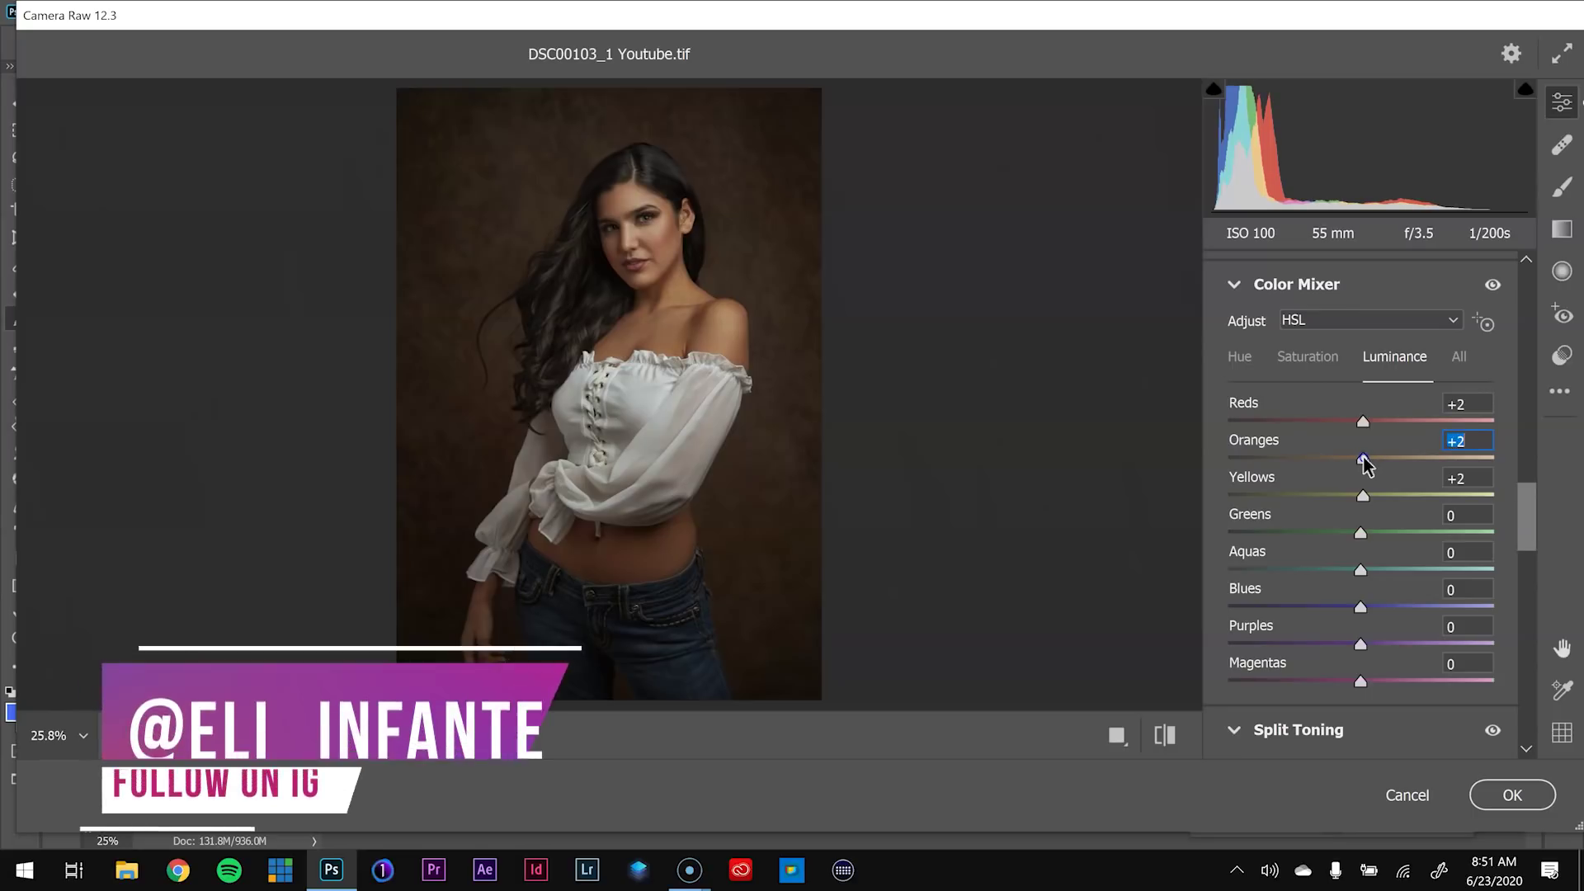
left_click(1363, 423)
left_click(1240, 359)
left_click_drag(1527, 530, 1528, 579)
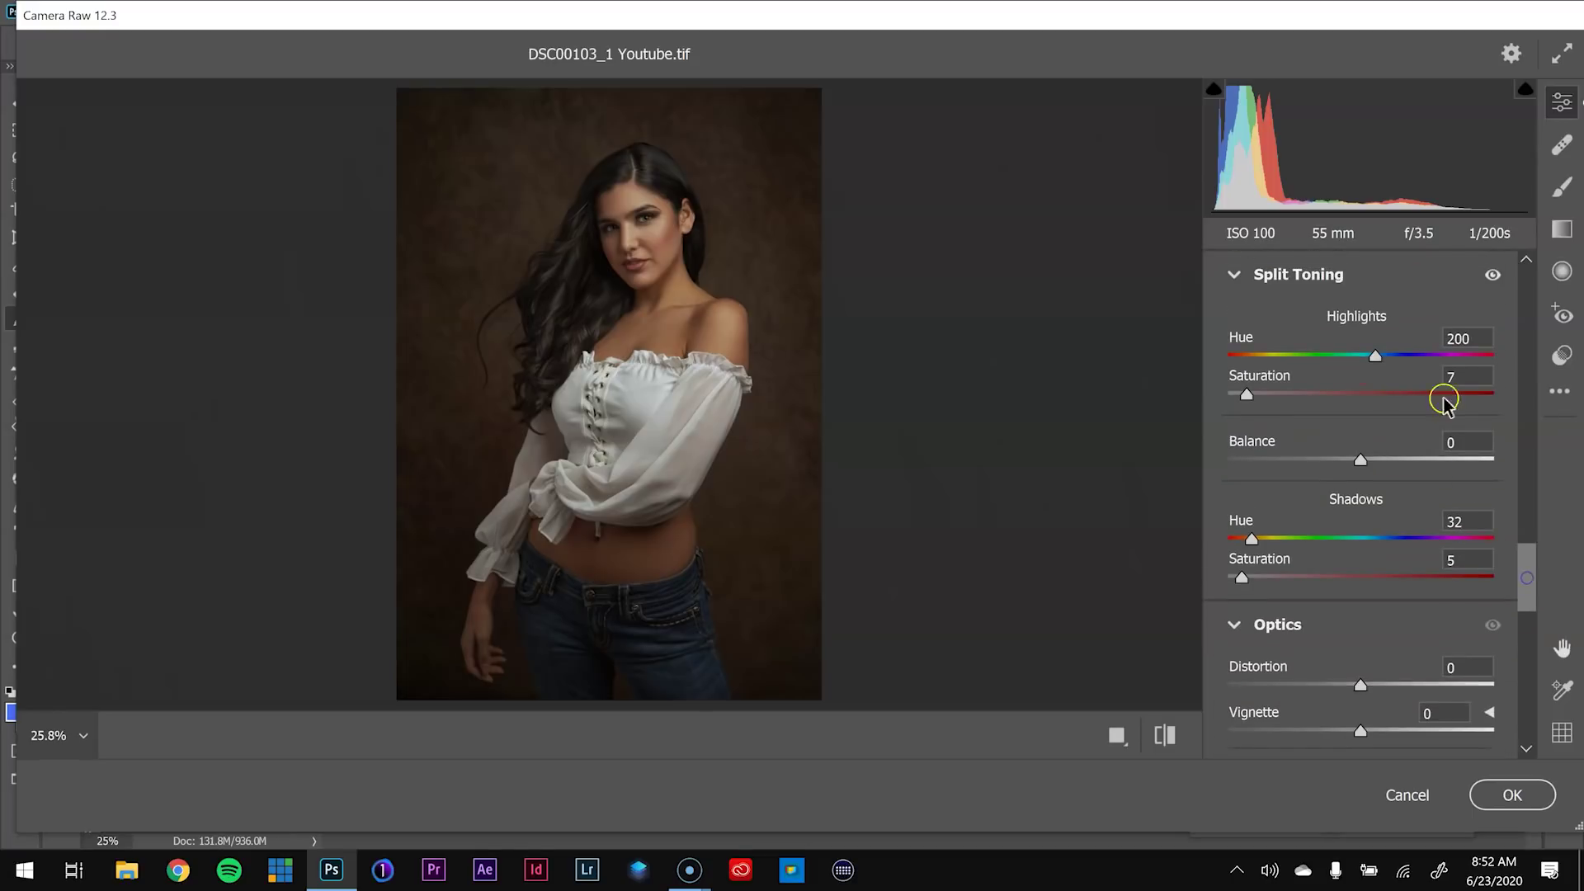
left_click(1376, 360)
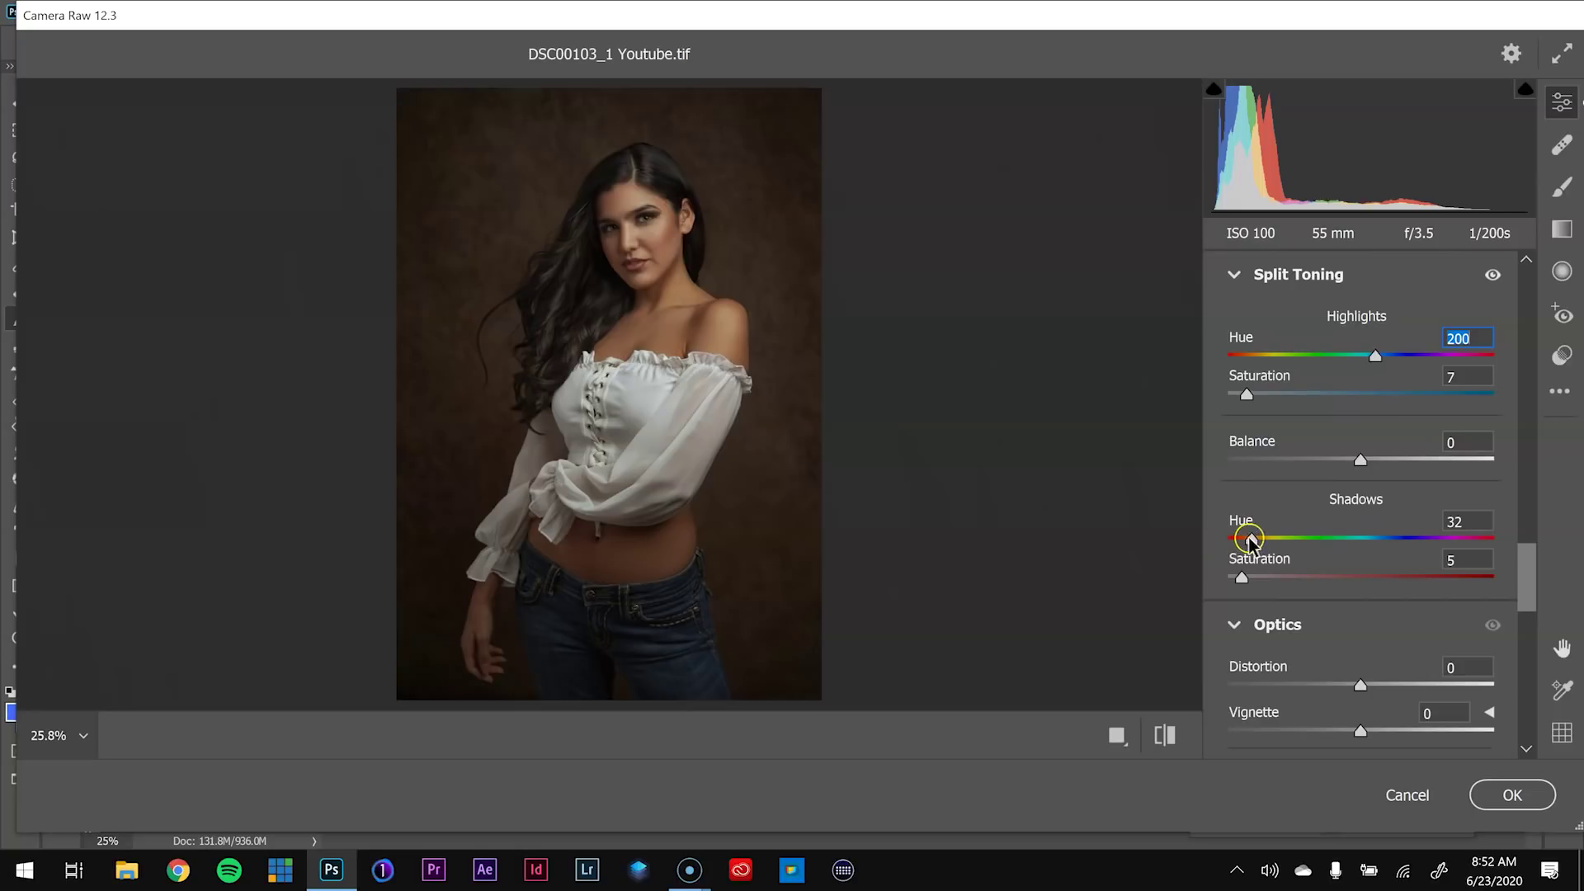
Set the Red Primary saturation to -1 in the Calibration settings and compare the before and after views of the portrait
left_click_drag(1528, 574, 1533, 712)
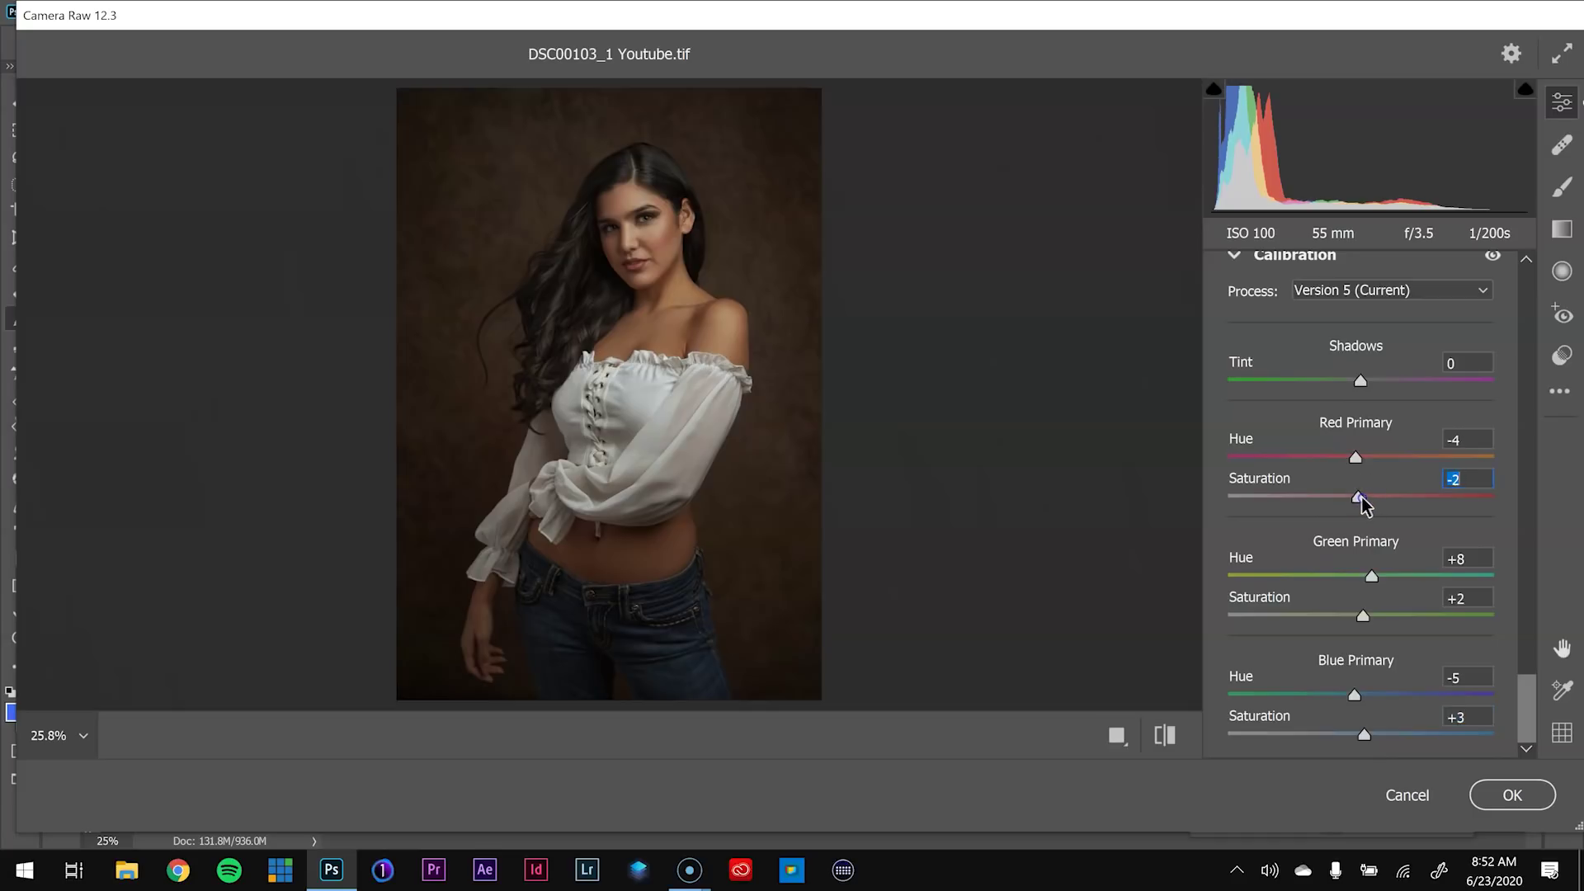
left_click_drag(1356, 495, 1348, 495)
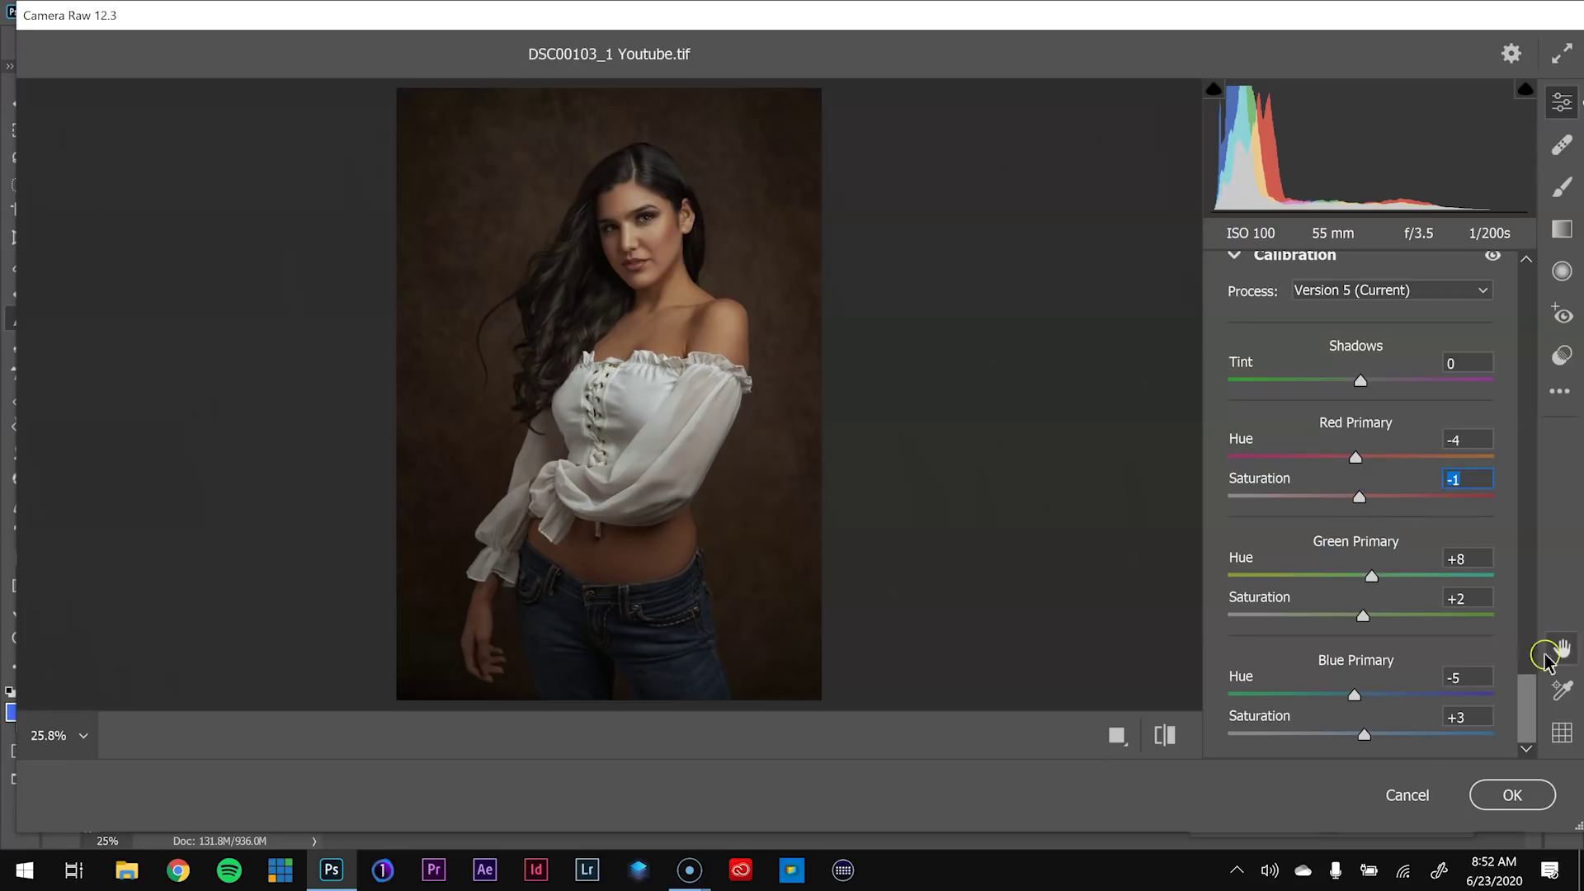
left_click(1117, 734)
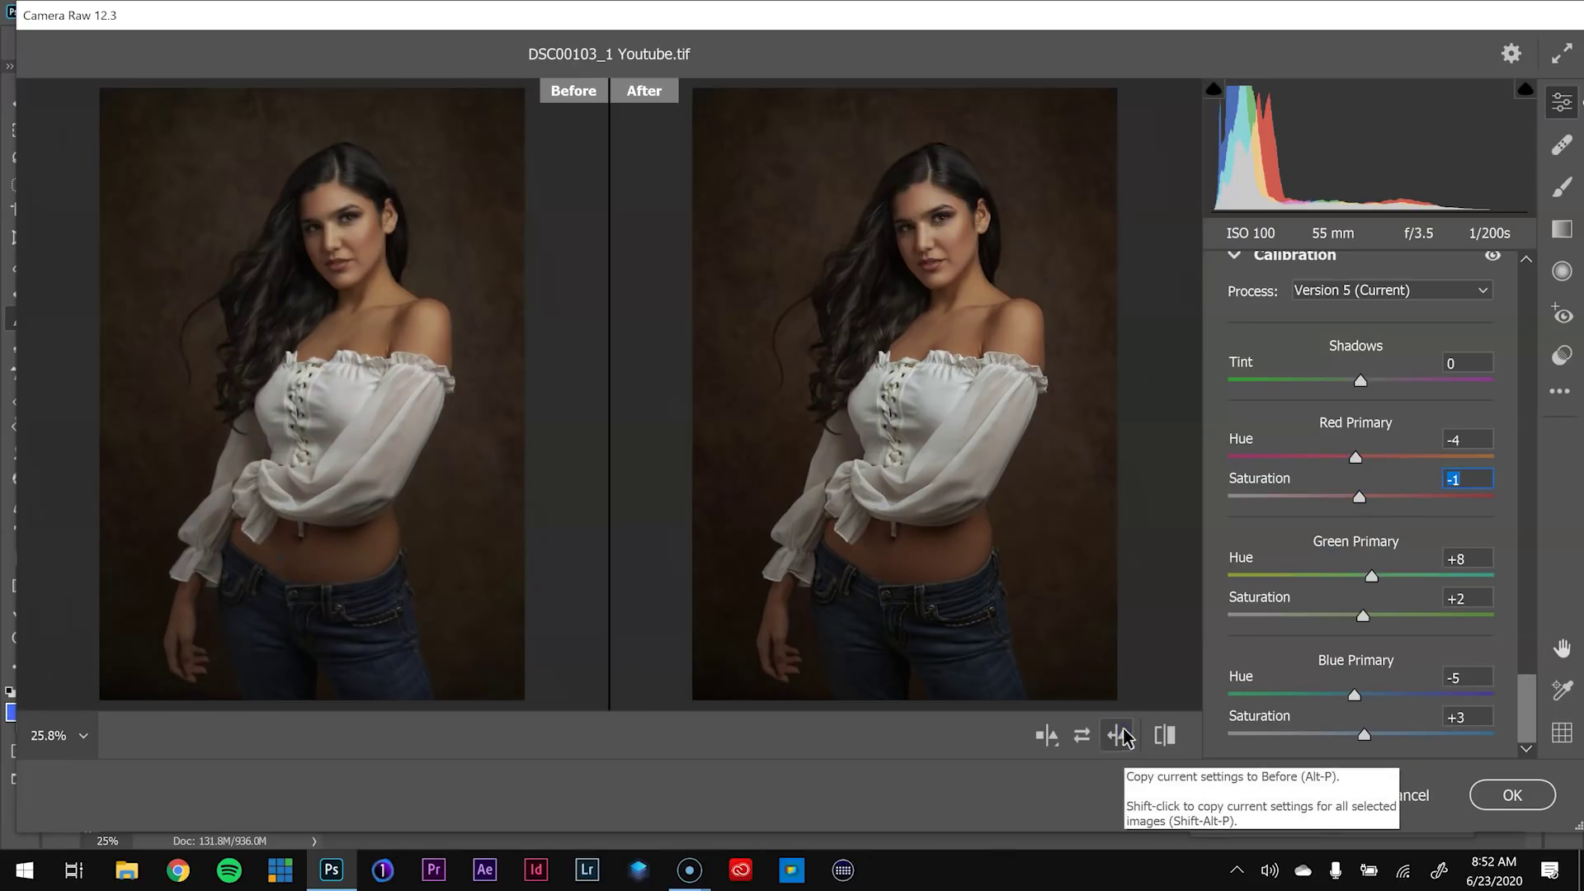
left_click(1046, 743)
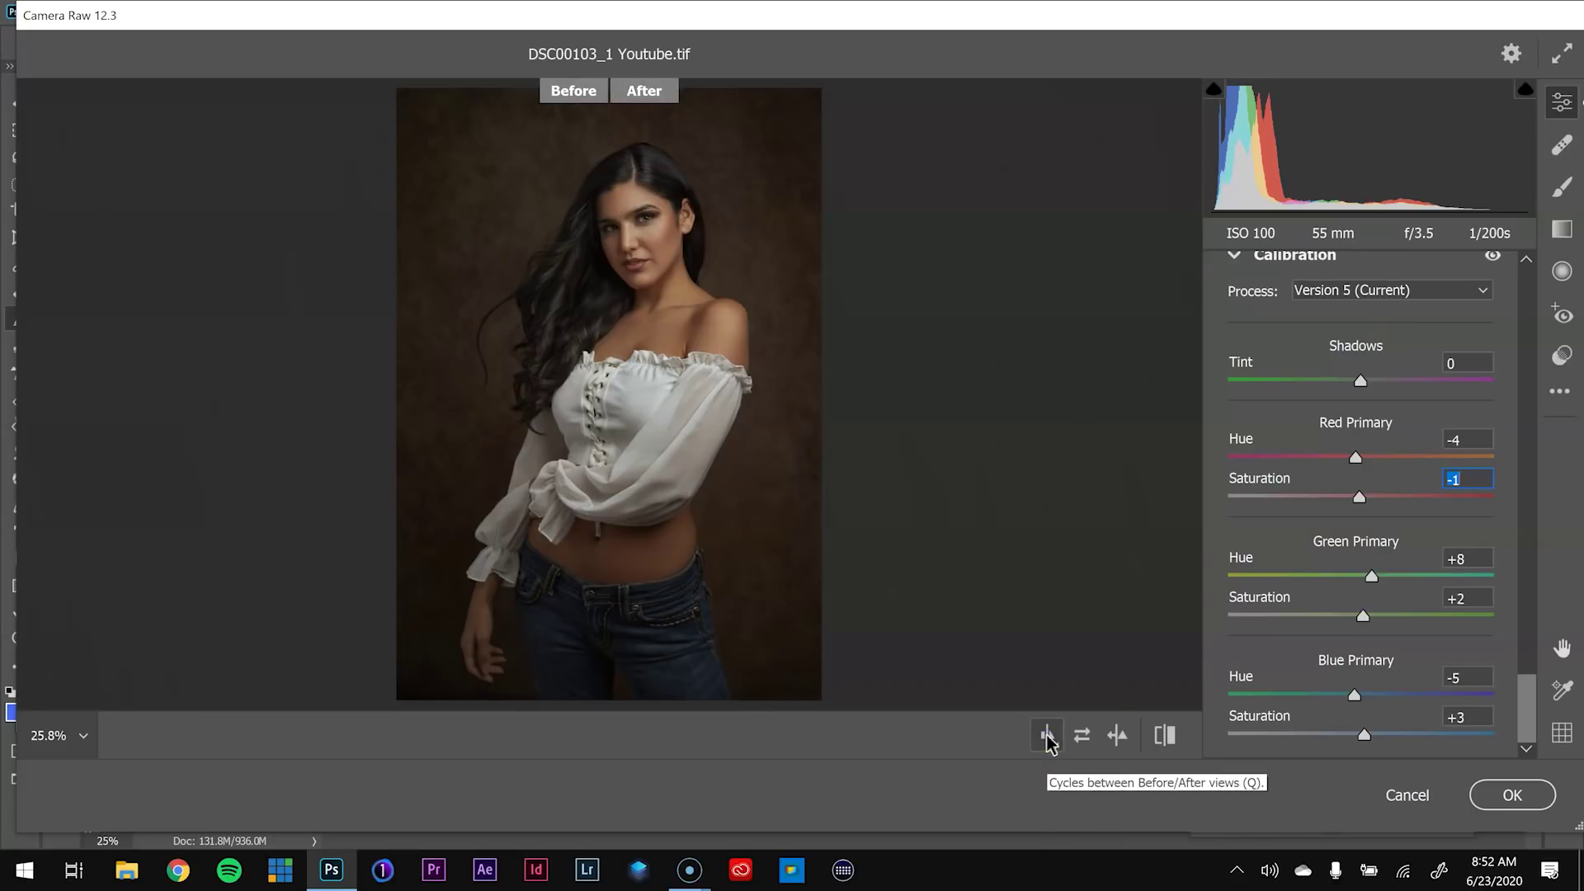
left_click(1051, 737)
left_click(1054, 740)
left_click_drag(1052, 738, 1120, 586)
Add a radial filter as a large tilted ellipse around the subject's head and torso, centred just below the face
left_click_drag(1523, 707, 1545, 241)
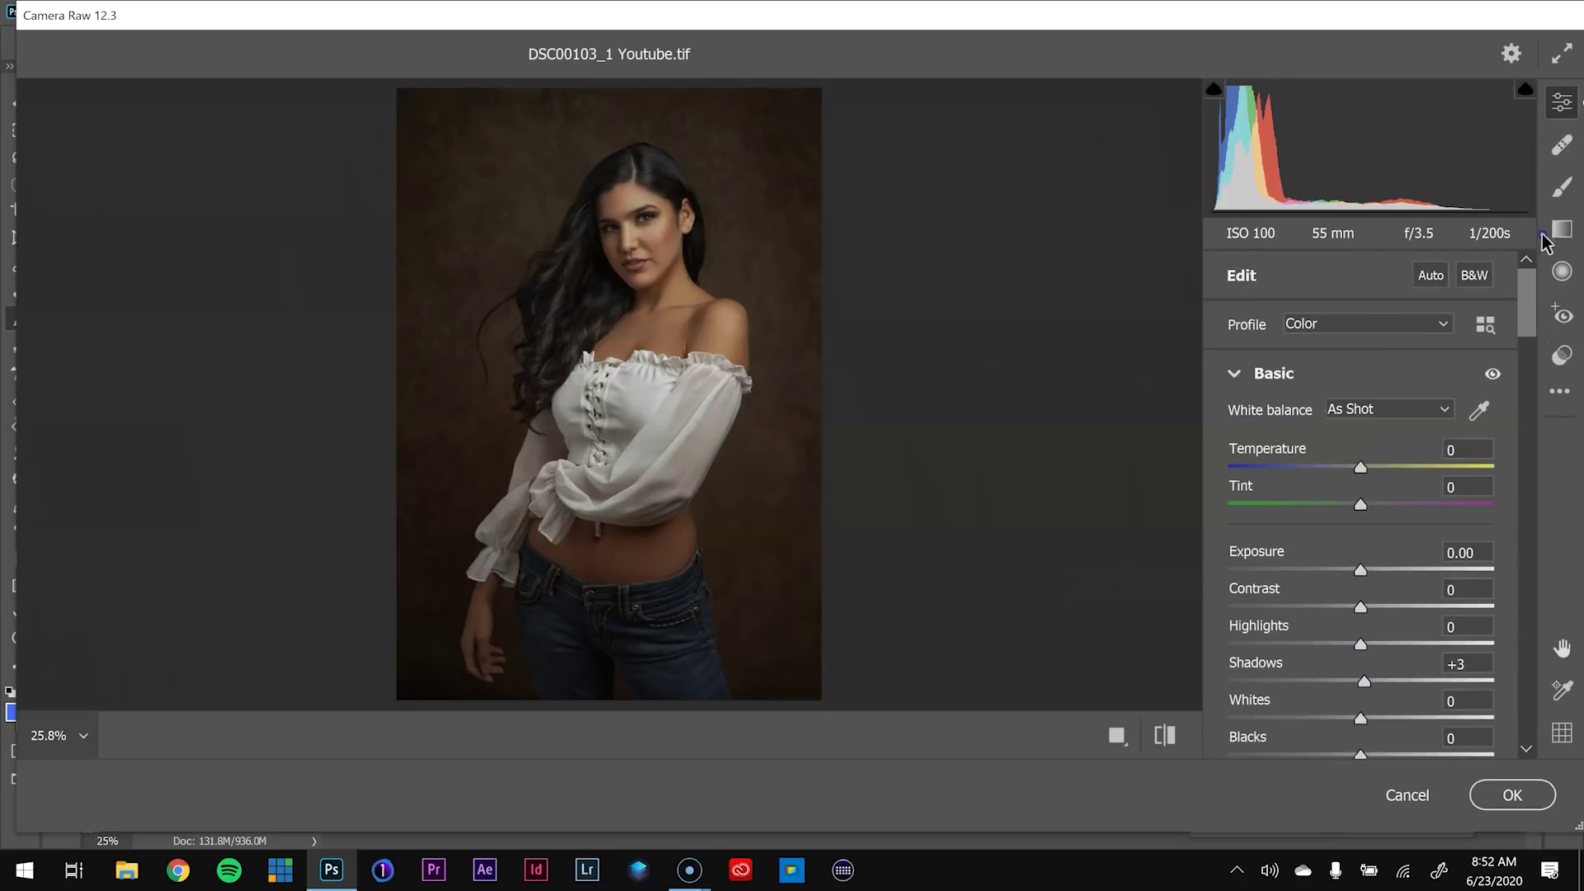
left_click(1564, 274)
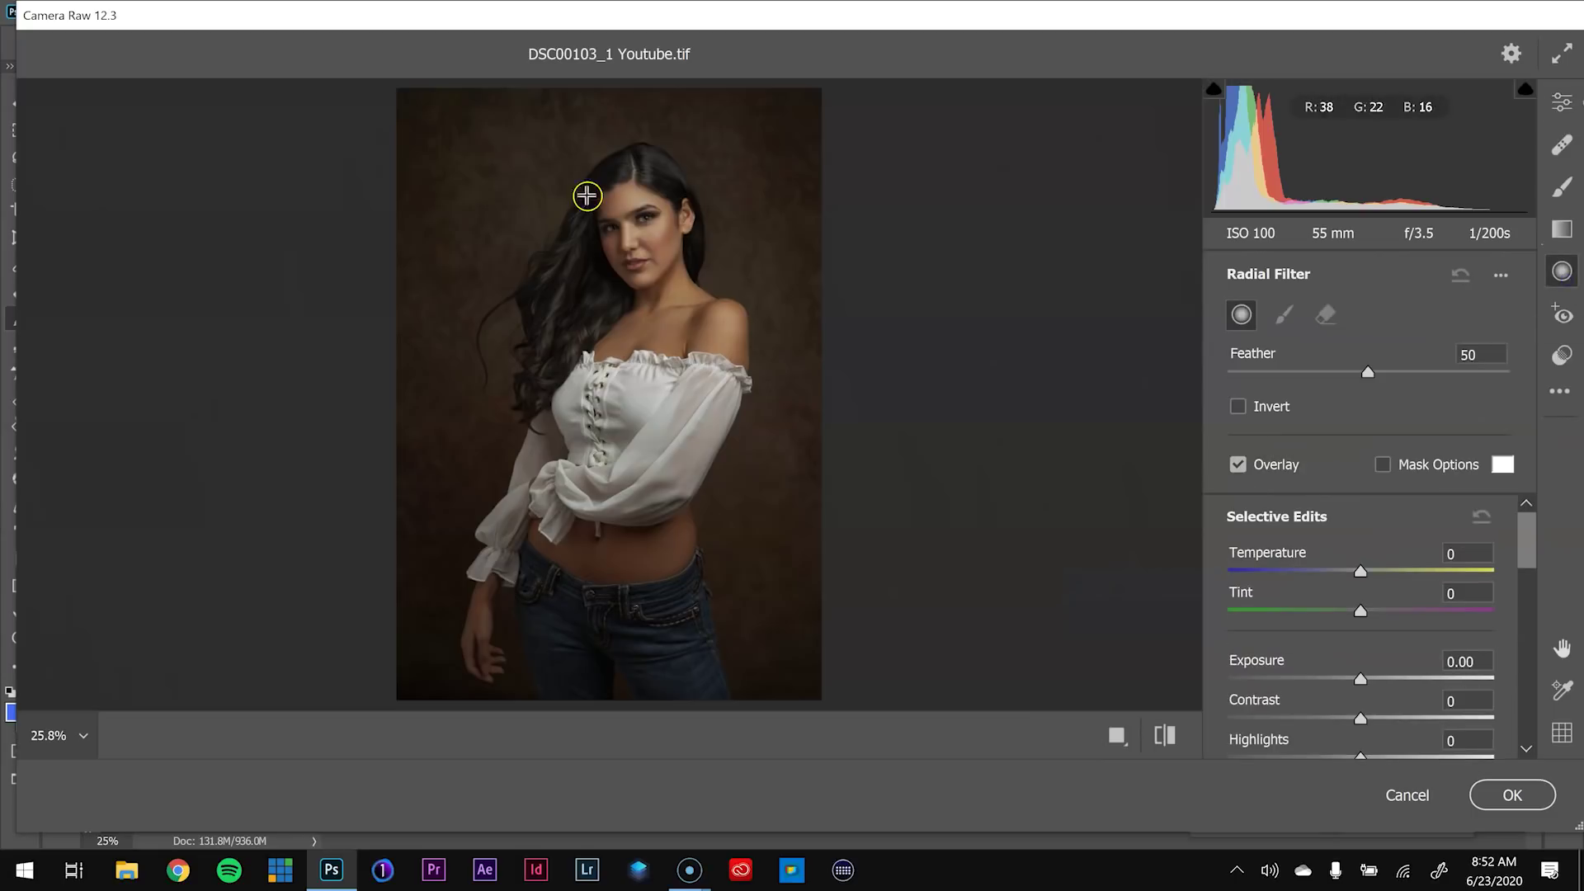
left_click_drag(568, 156, 824, 255)
left_click_drag(570, 158, 643, 391)
left_click_drag(1023, 392, 937, 173)
left_click_drag(640, 388, 641, 317)
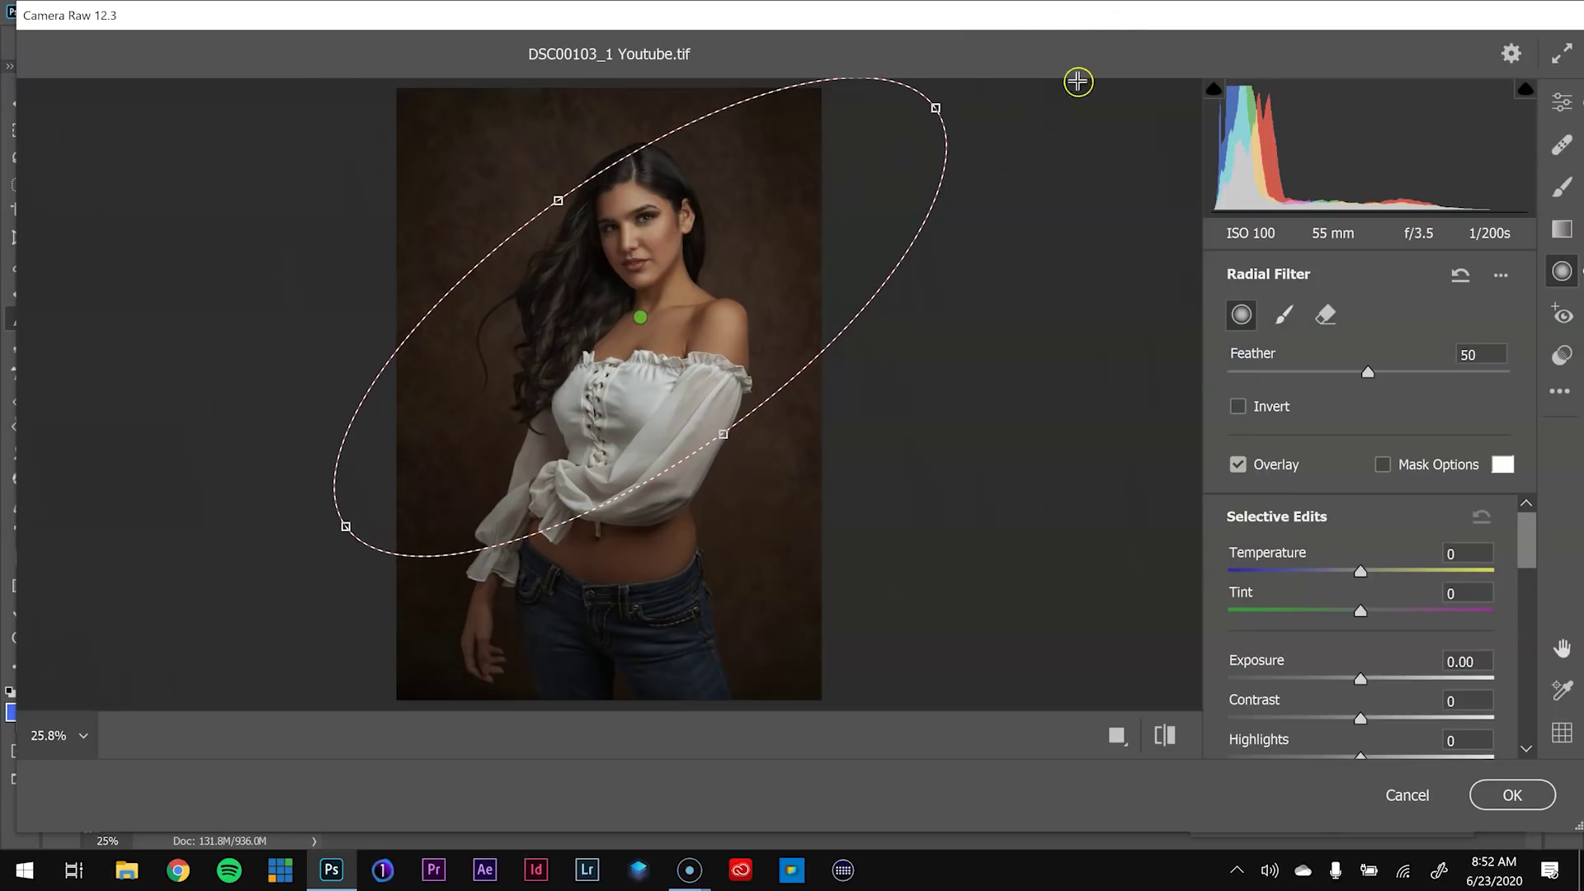
left_click_drag(723, 434, 741, 458)
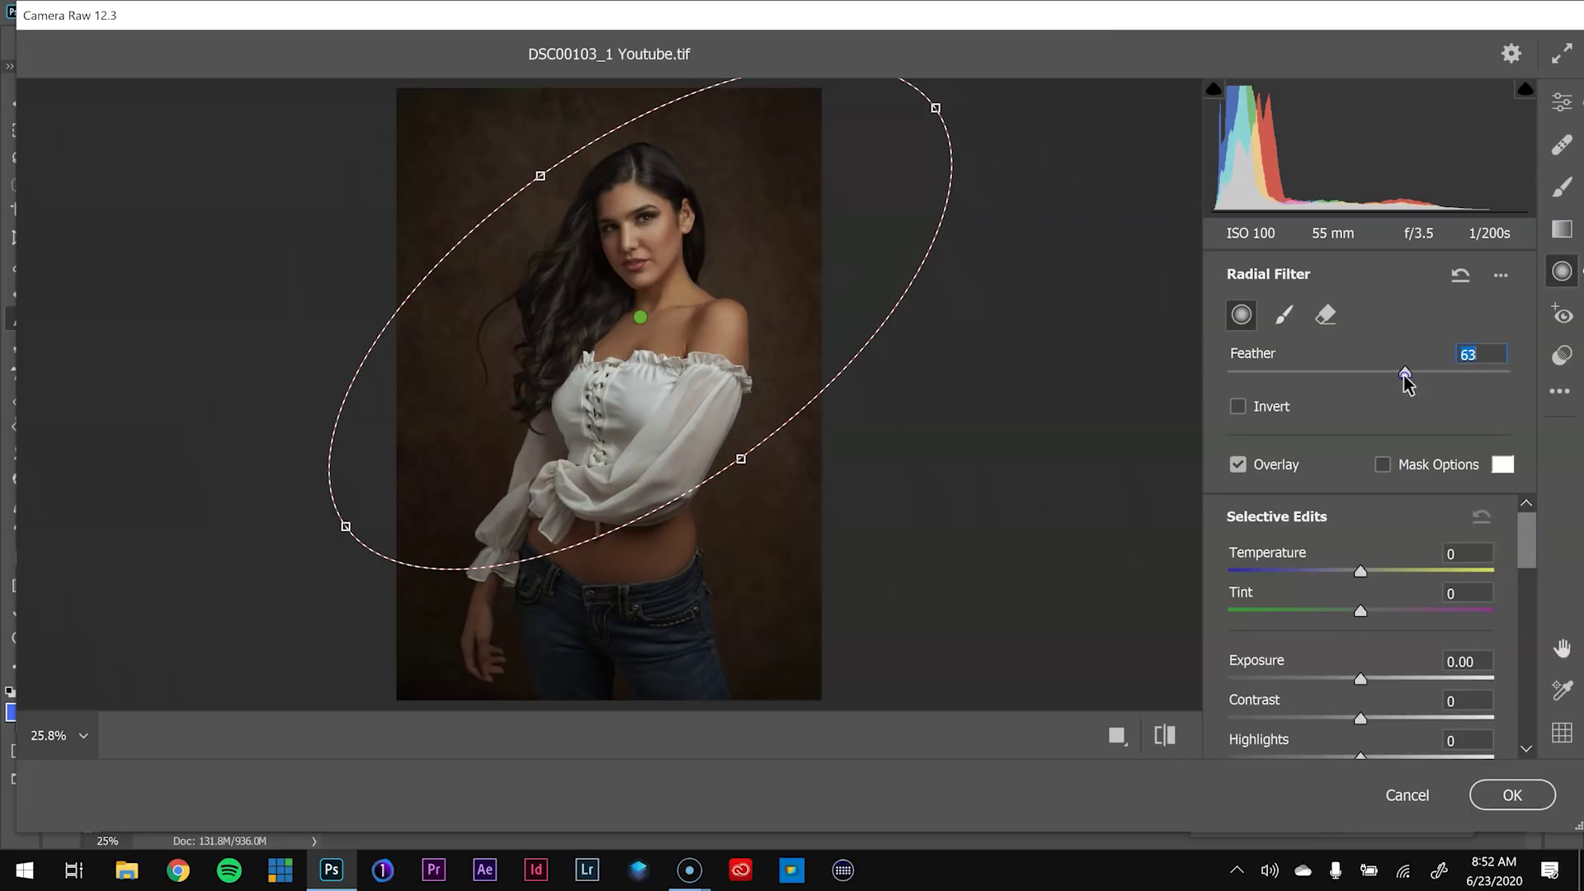
Feather the radial filter to 75, invert its affected area and set its exposure to -0.15
scroll(1420, 629, "down", 1)
left_click_drag(1360, 634, 1351, 633)
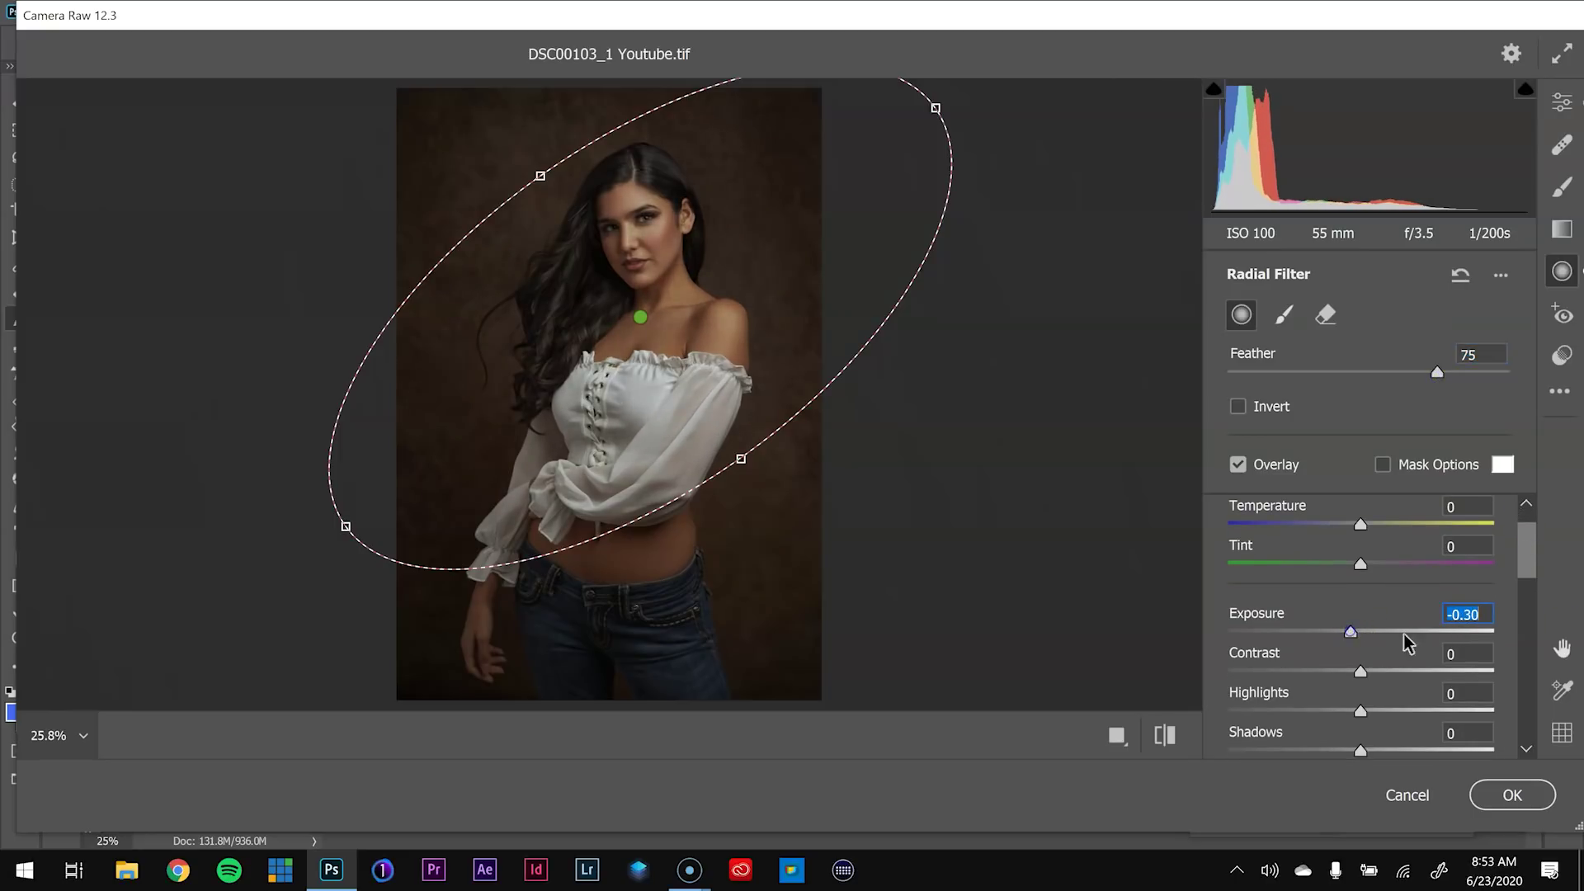
left_click_drag(1520, 551, 1516, 662)
left_click(1237, 406)
left_click_drag(1535, 645, 1529, 538)
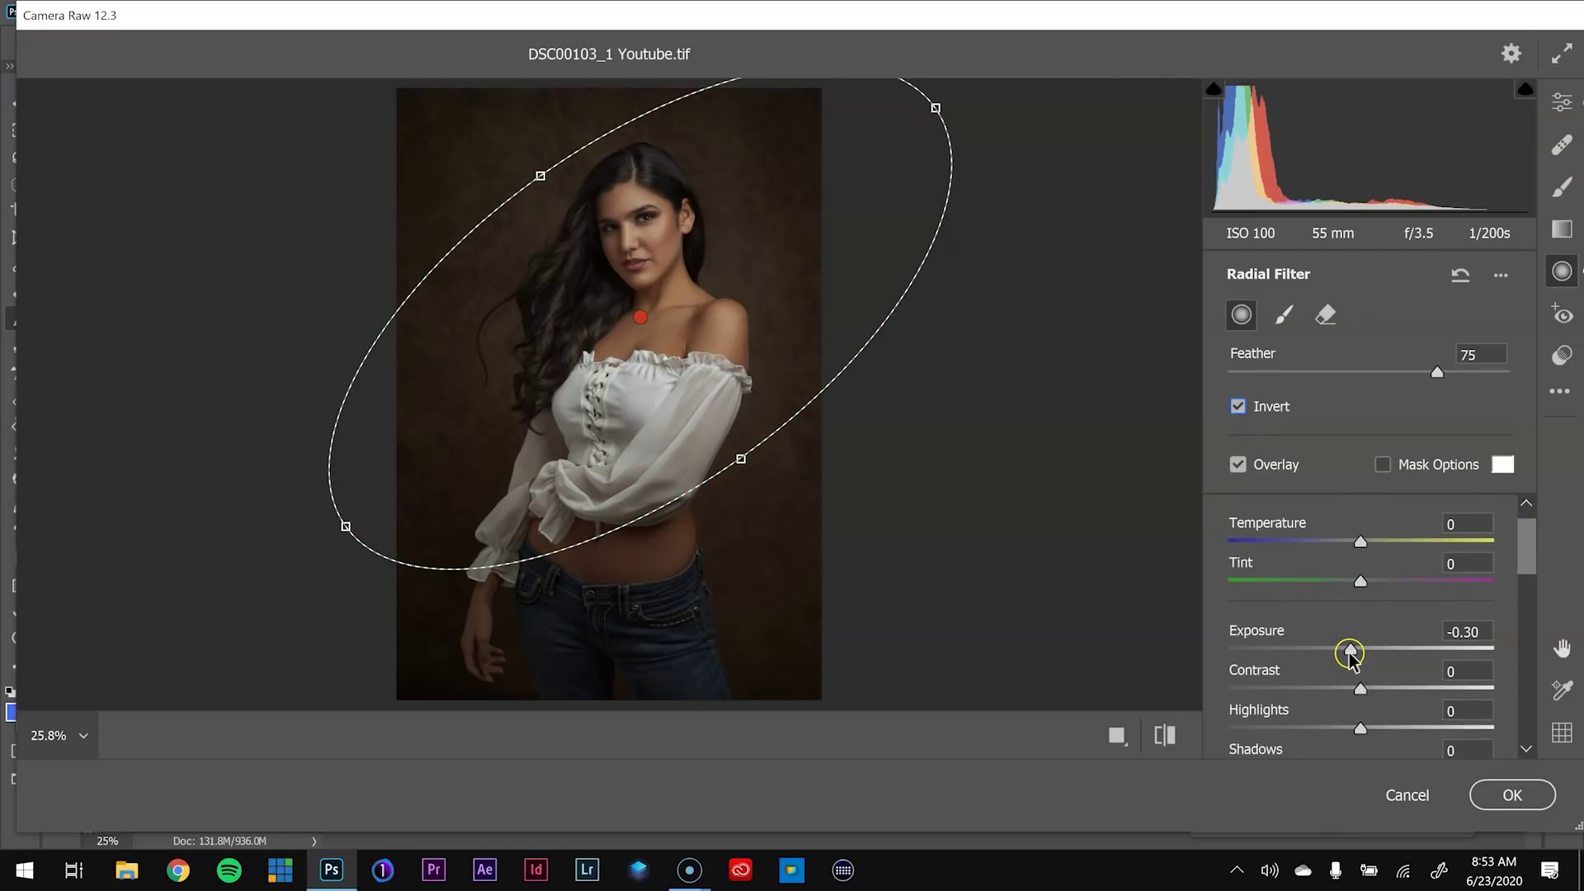
left_click_drag(1353, 653, 1356, 665)
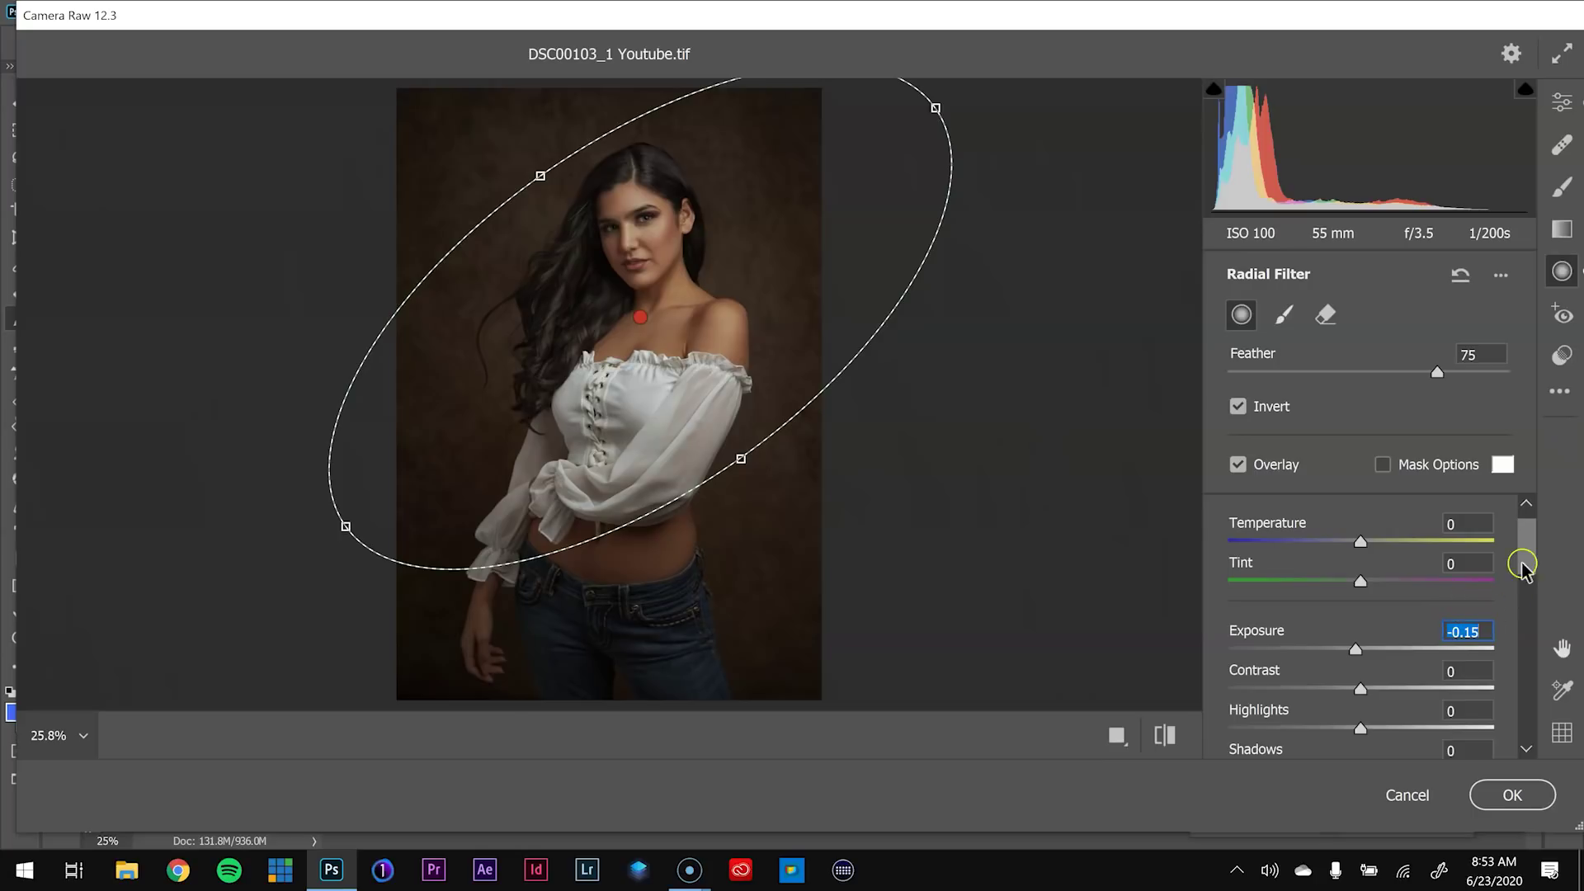
Apply the Camera Raw edits with overall exposure at +0.05 and compare the portrait with and without Layer 4
left_click(1562, 102)
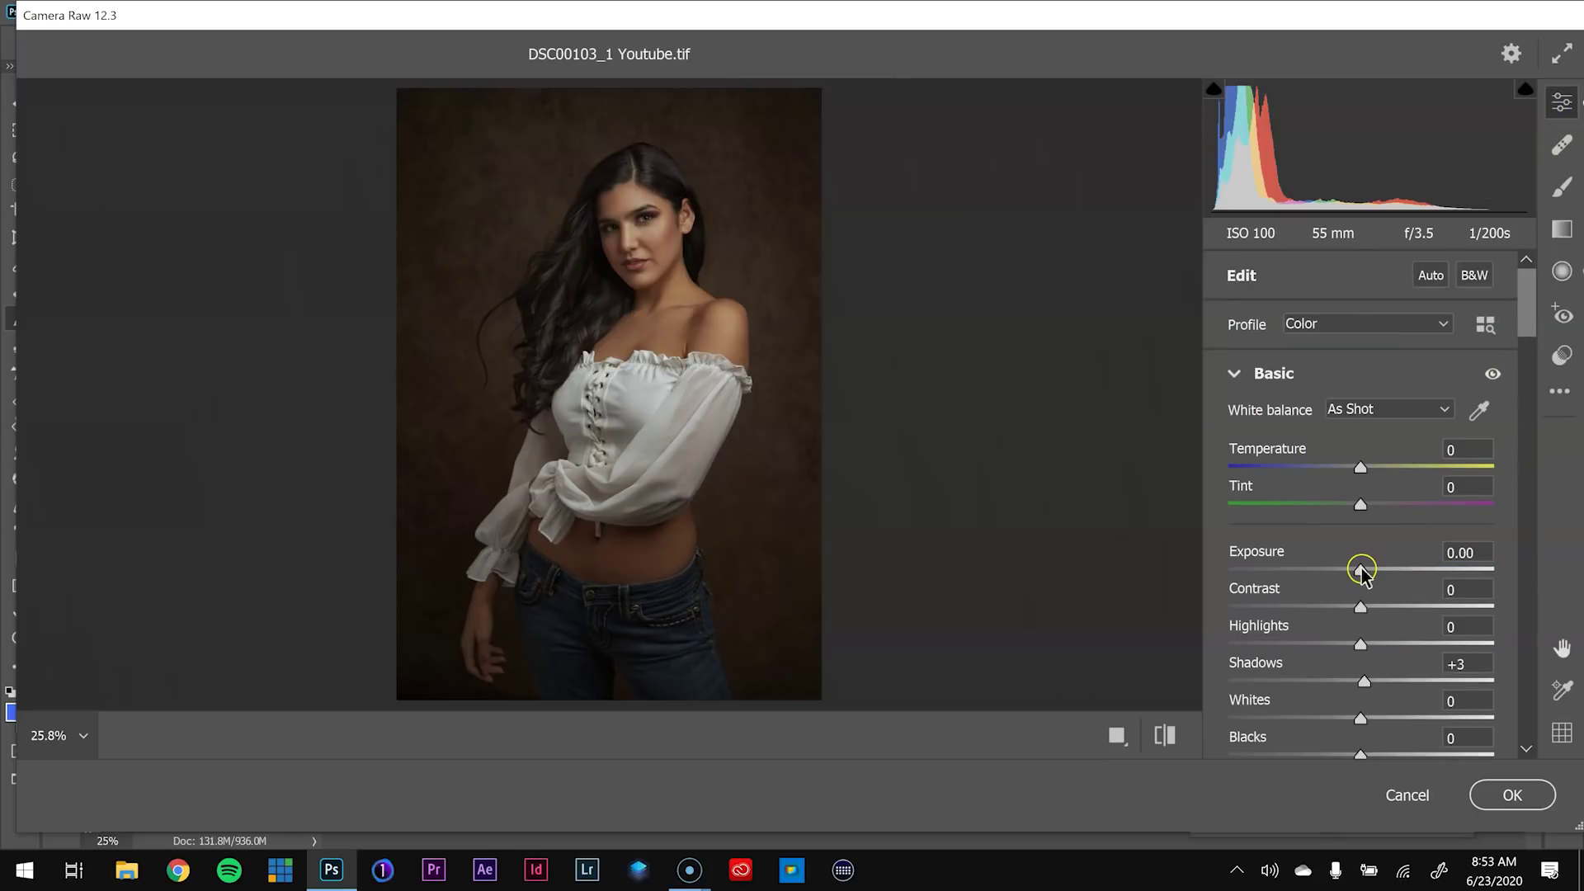
left_click_drag(1362, 575, 1365, 576)
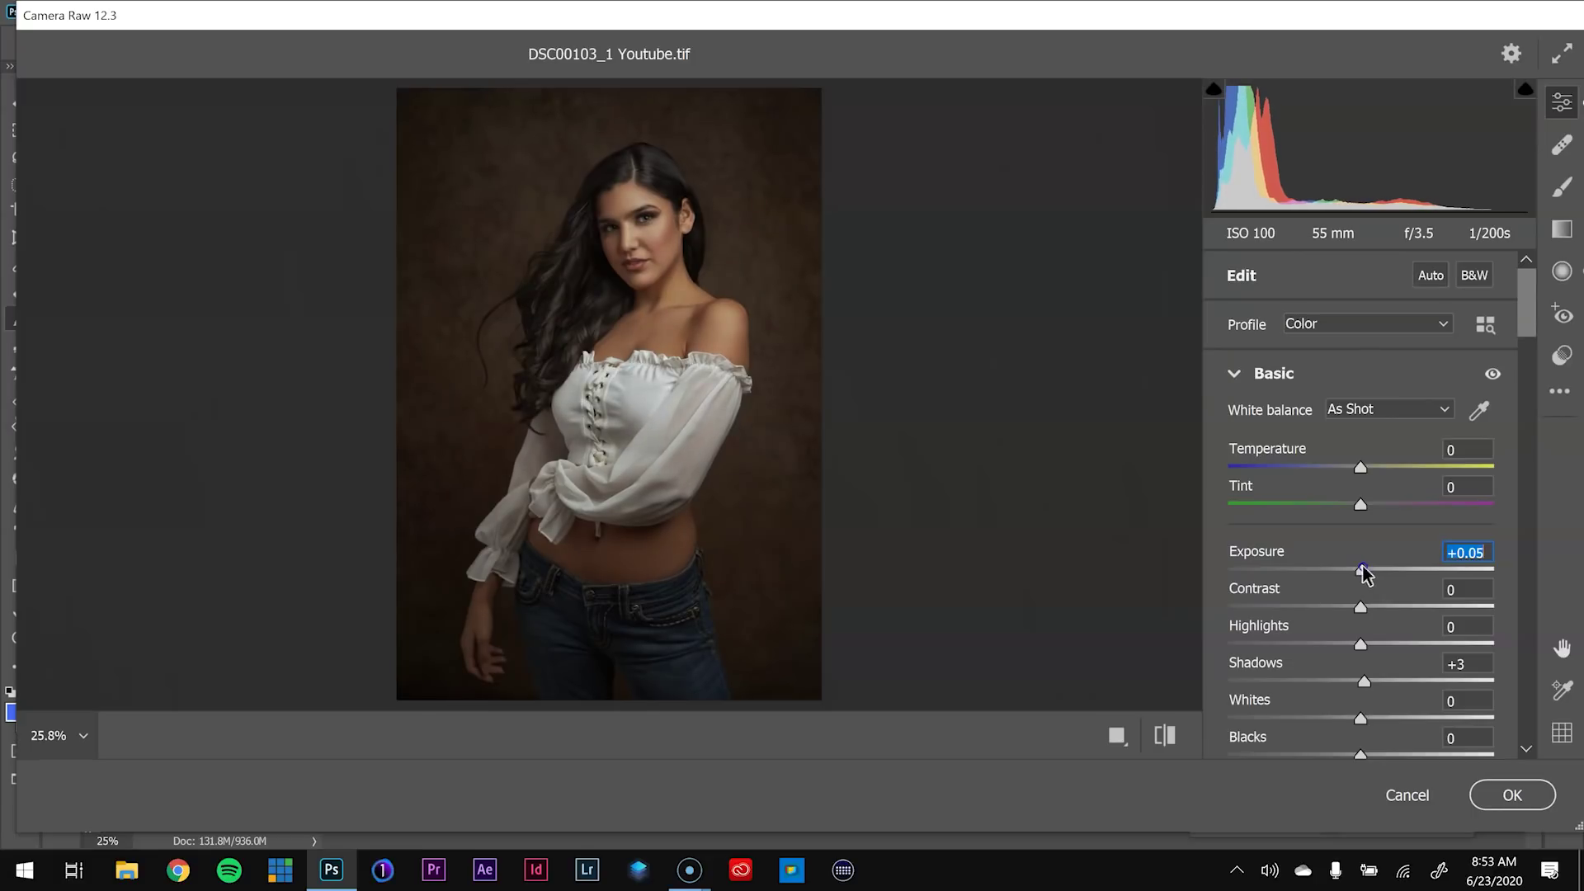
left_click(1512, 794)
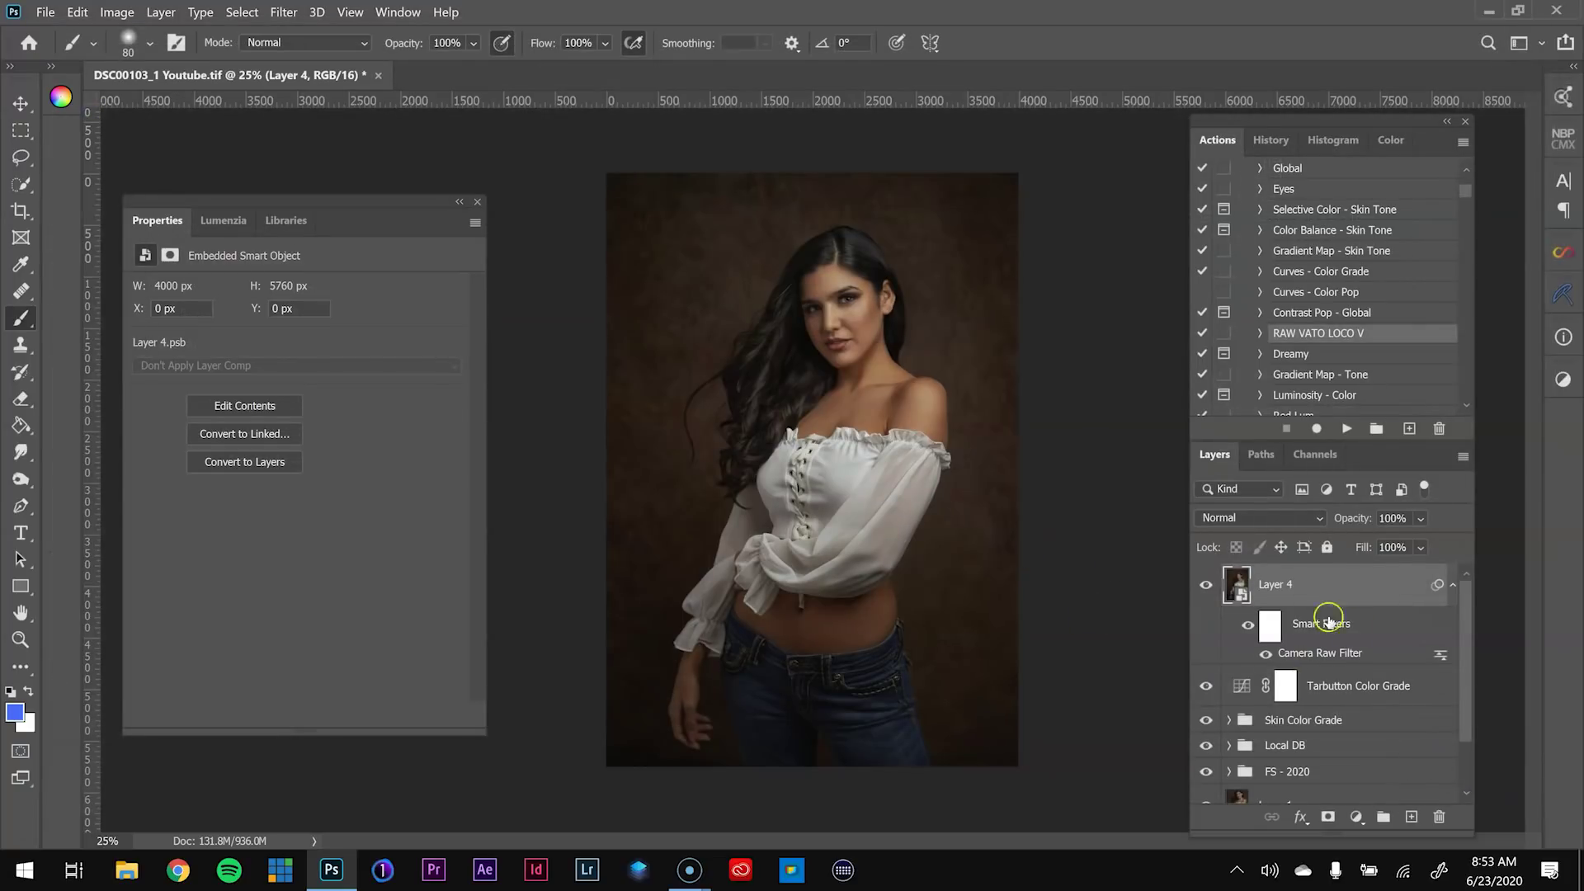
left_click(1214, 585)
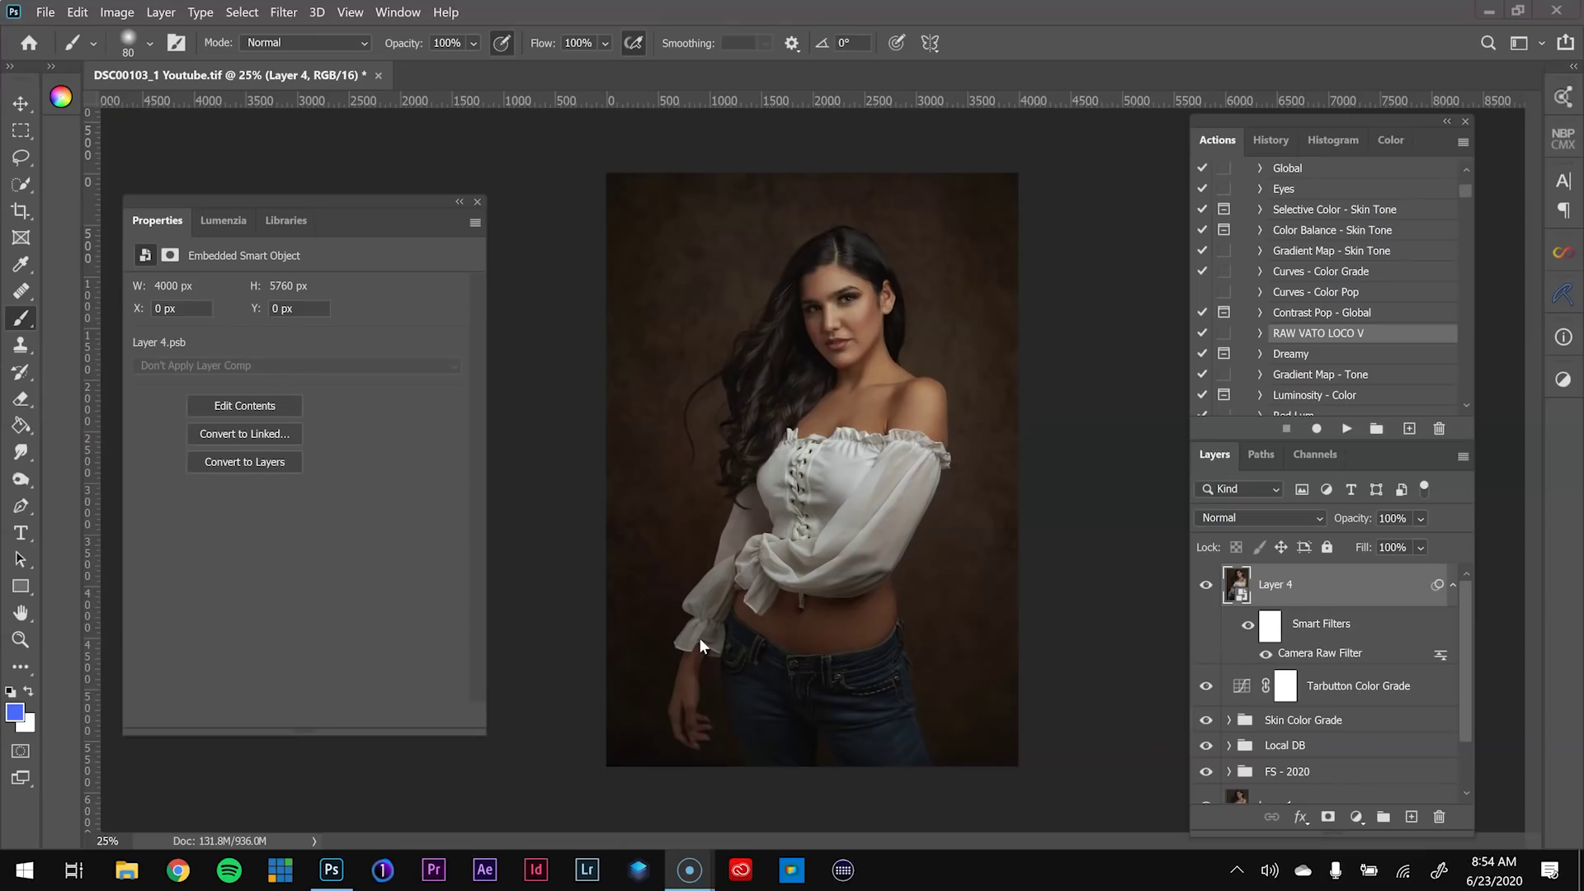
Open Liquify on Layer 4 and warp the hair edge above the ear using Forward Warp at brush size 150
key("alt+t")
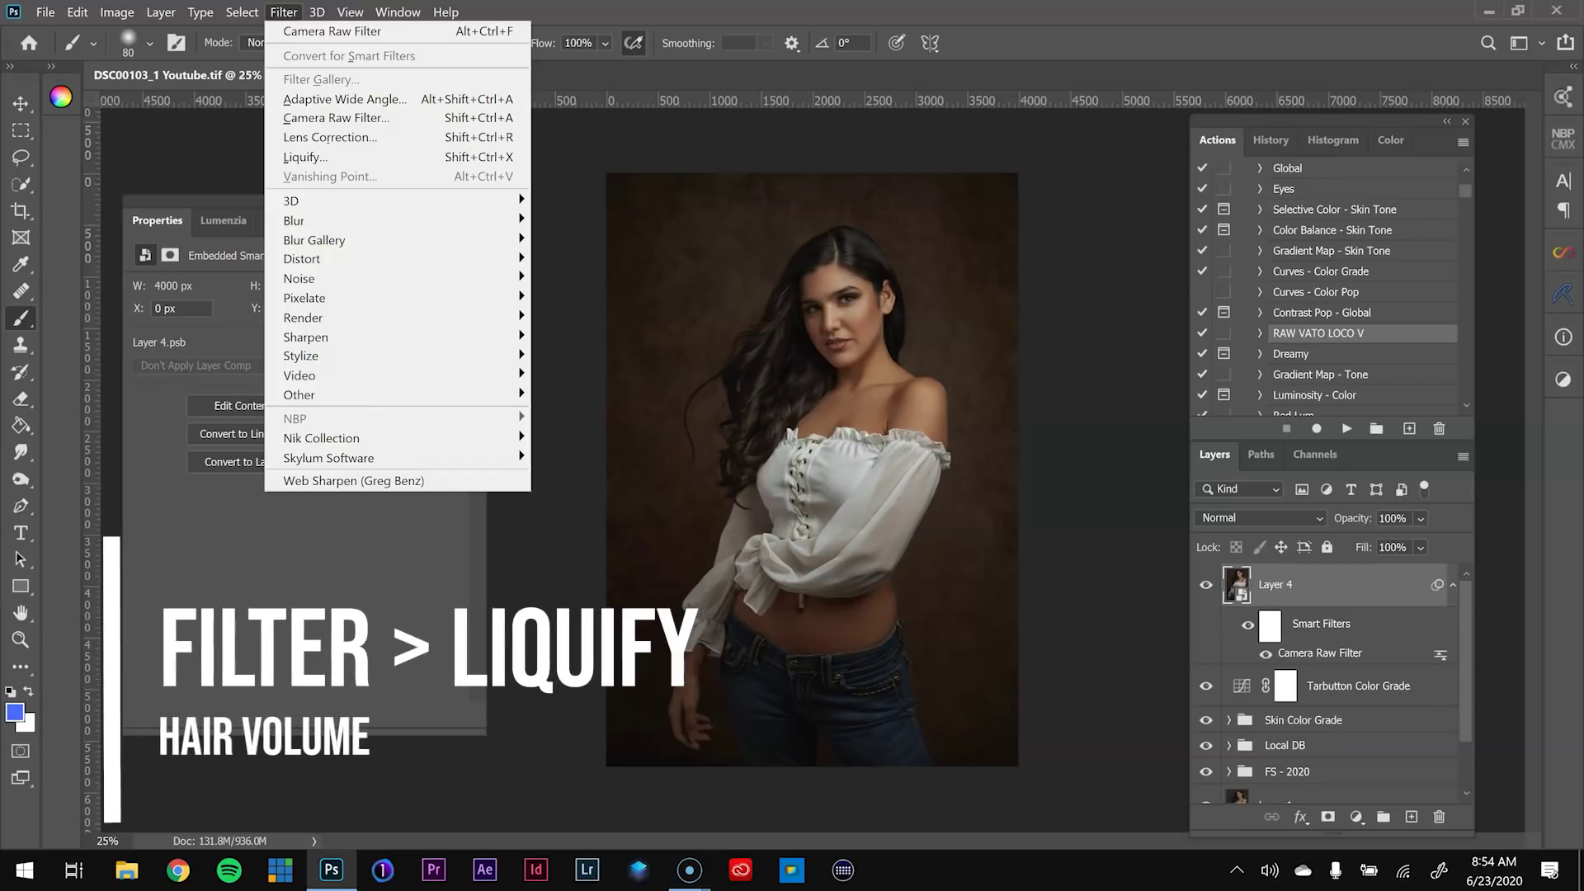
left_click(359, 158)
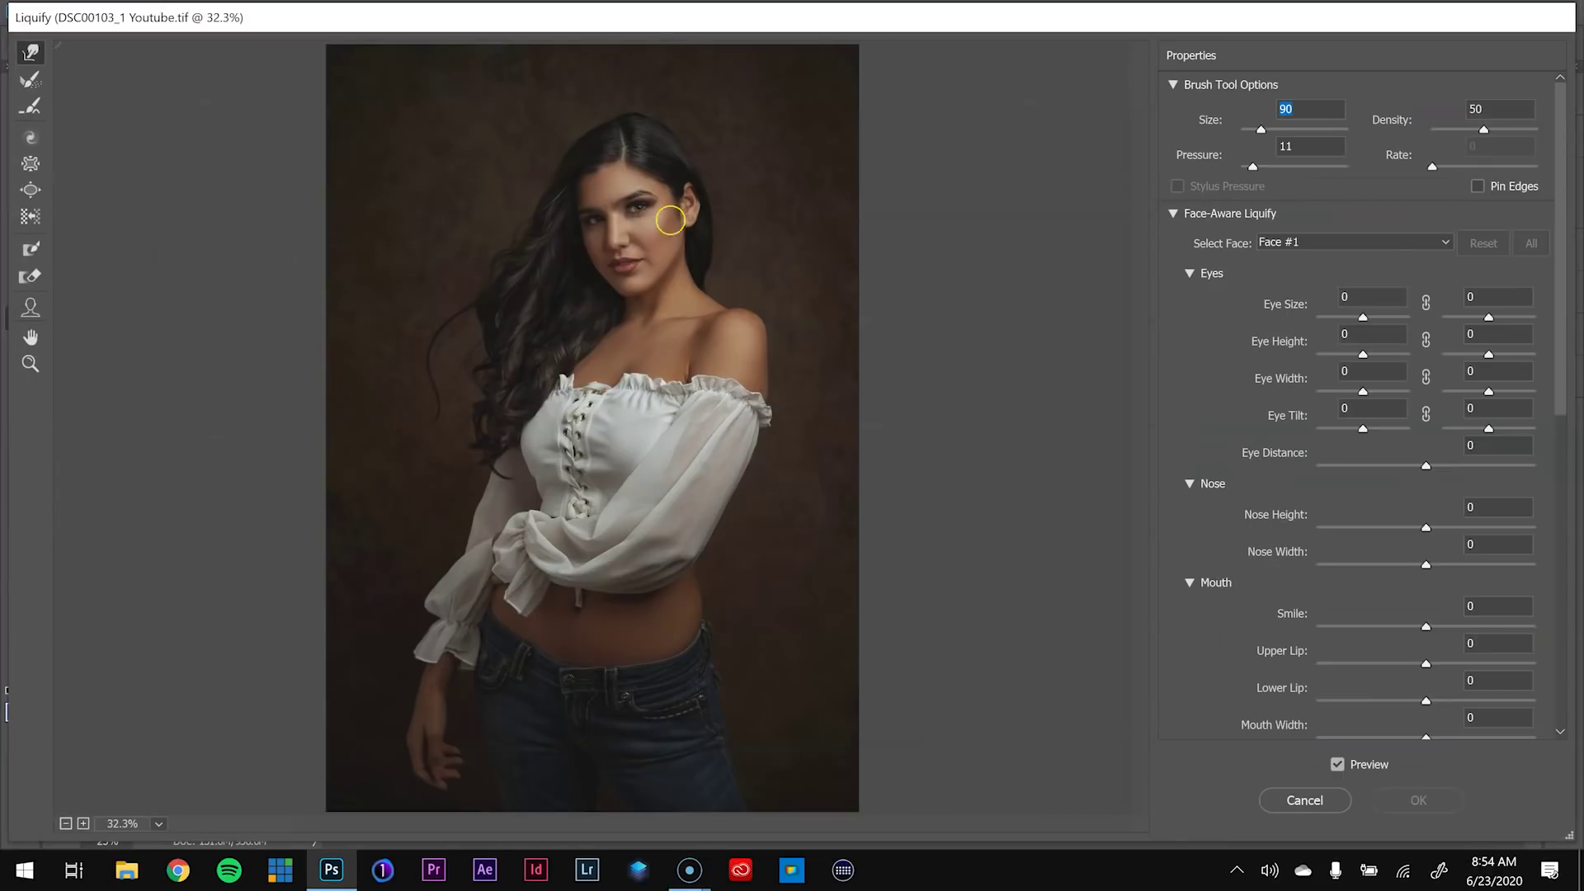
key("z")
left_click(566, 105)
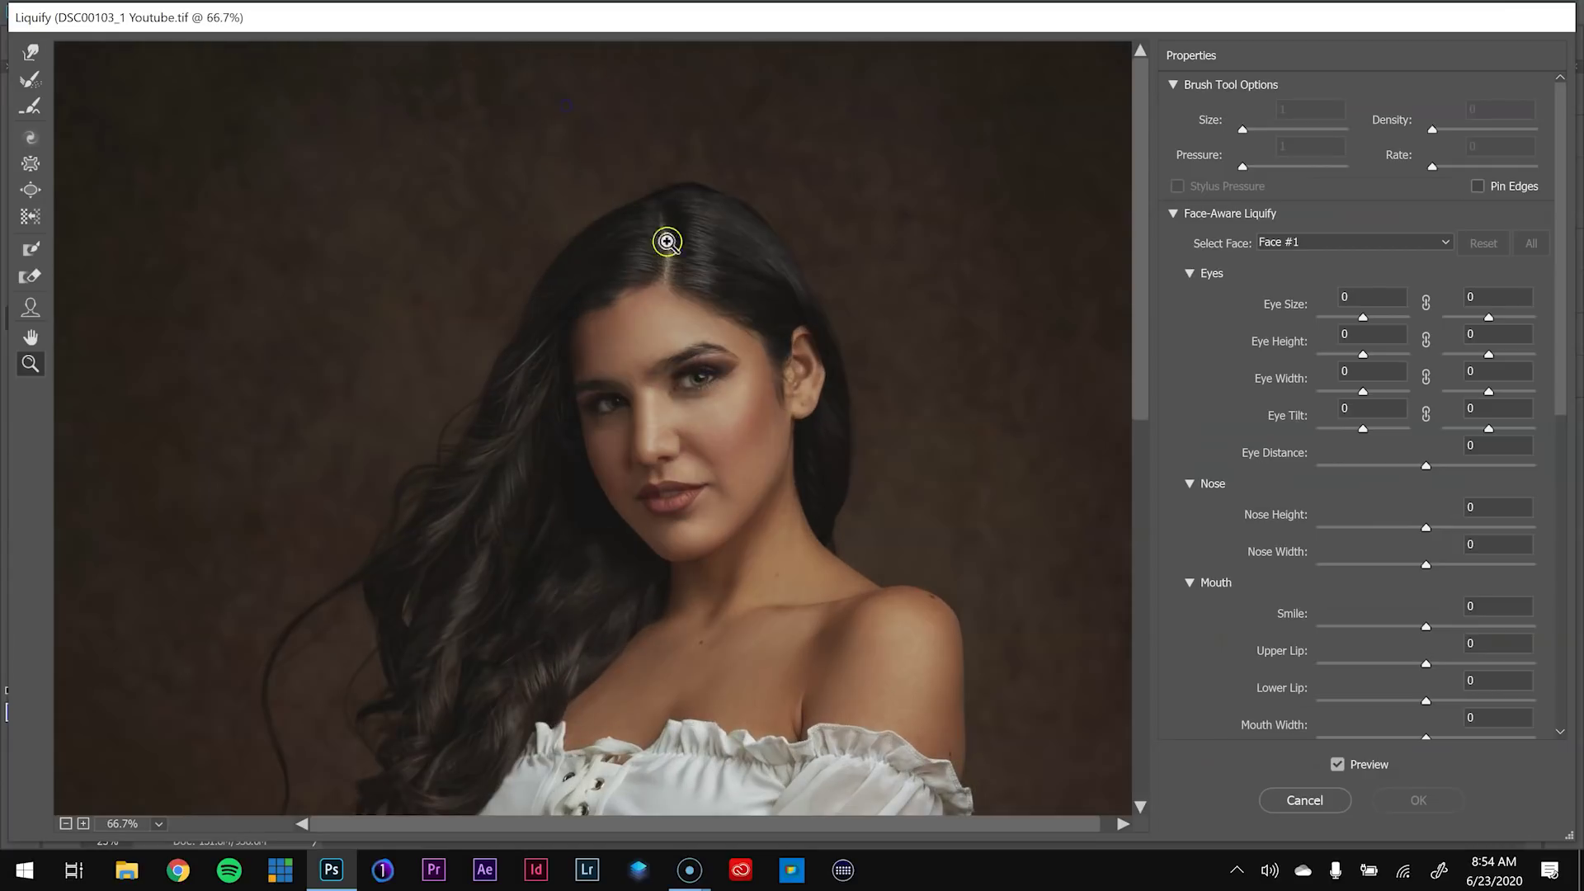
left_click(707, 307)
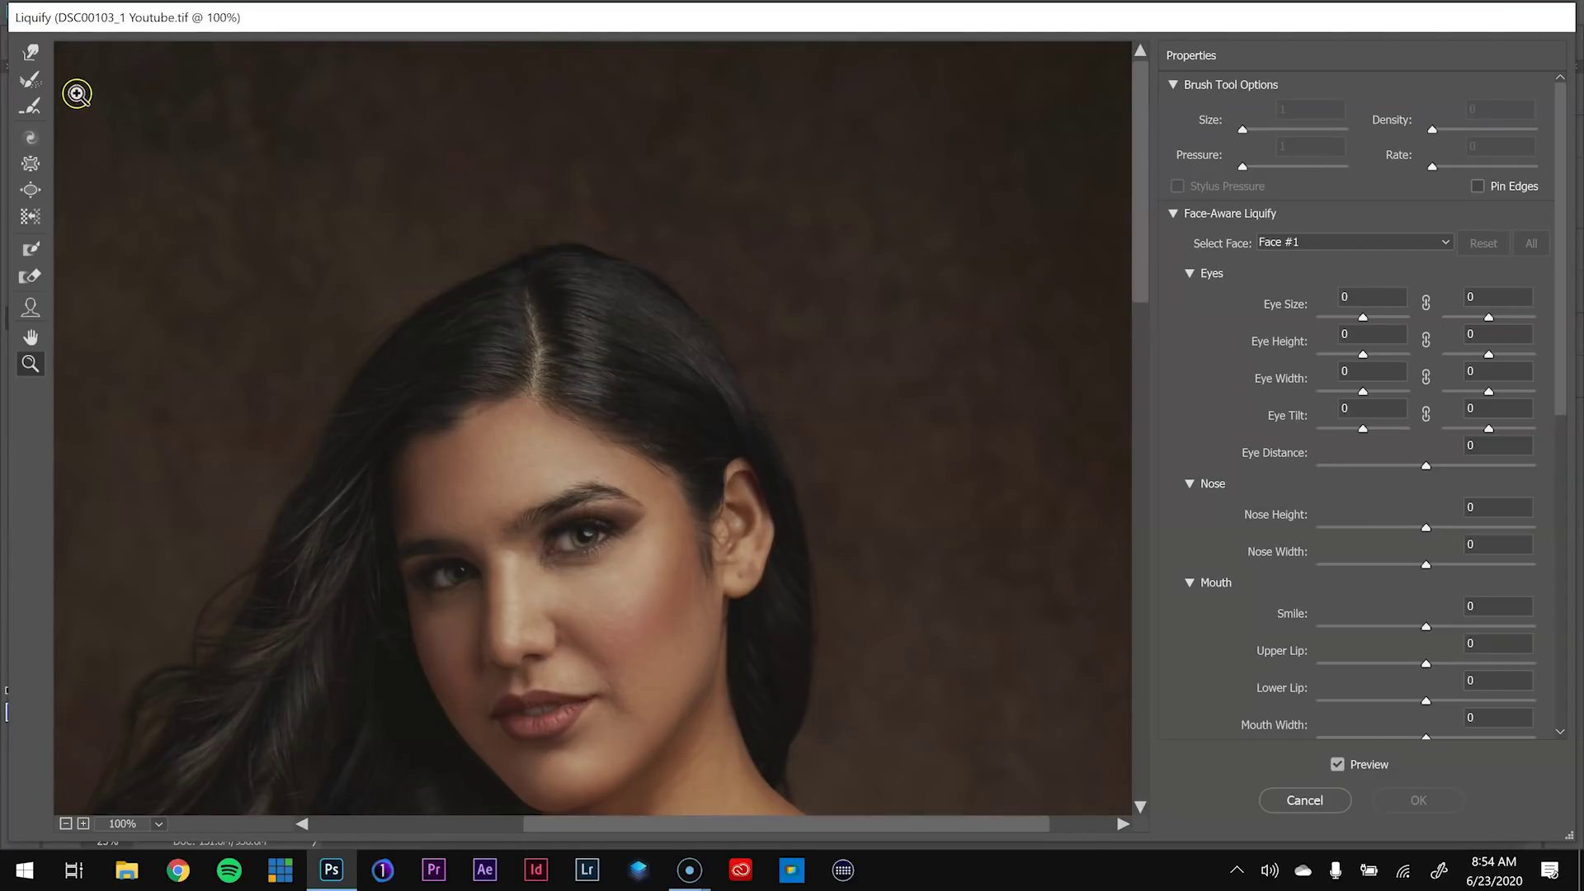
left_click(31, 53)
key("bracketright")
left_click_drag(753, 384, 749, 402)
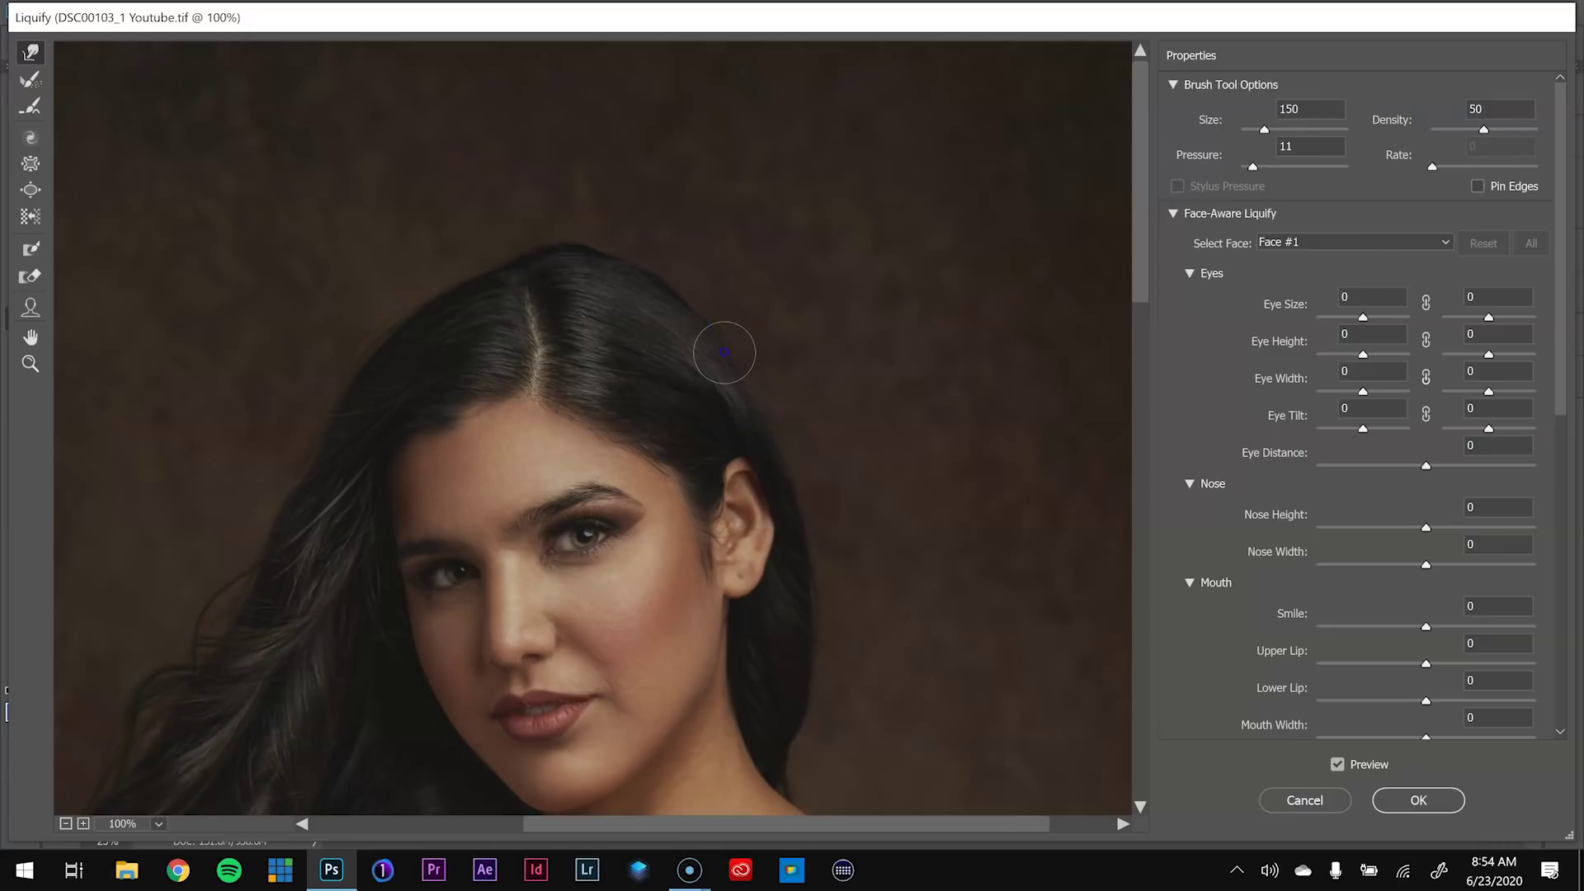
Reshape the outer edge of the hair beside the ear and neck with a larger Forward Warp brush
key("bracketright")
key("bracketright")
key("bracketright")
key("bracketleft")
left_click_drag(797, 727, 797, 715)
mouse_move(810, 636)
left_mouse_down()
mouse_move(785, 602)
mouse_move(801, 581)
left_mouse_up()
left_click_drag(809, 523, 795, 509)
Lift the hair at the crown of the head with Forward Warp strokes at brush size 150
key("bracketleft")
key("bracketright")
mouse_move(609, 306)
left_mouse_down()
mouse_move(619, 247)
mouse_move(599, 263)
mouse_move(607, 249)
left_mouse_up()
left_click_drag(613, 269, 617, 245)
left_click_drag(626, 377, 783, 383)
mouse_move(649, 300)
left_mouse_down()
mouse_move(638, 266)
mouse_move(677, 291)
left_mouse_up()
Push out the hair outline from the crown down the parted side, varying the Forward Warp brush size along the edge
key("bracketright")
key("bracketright")
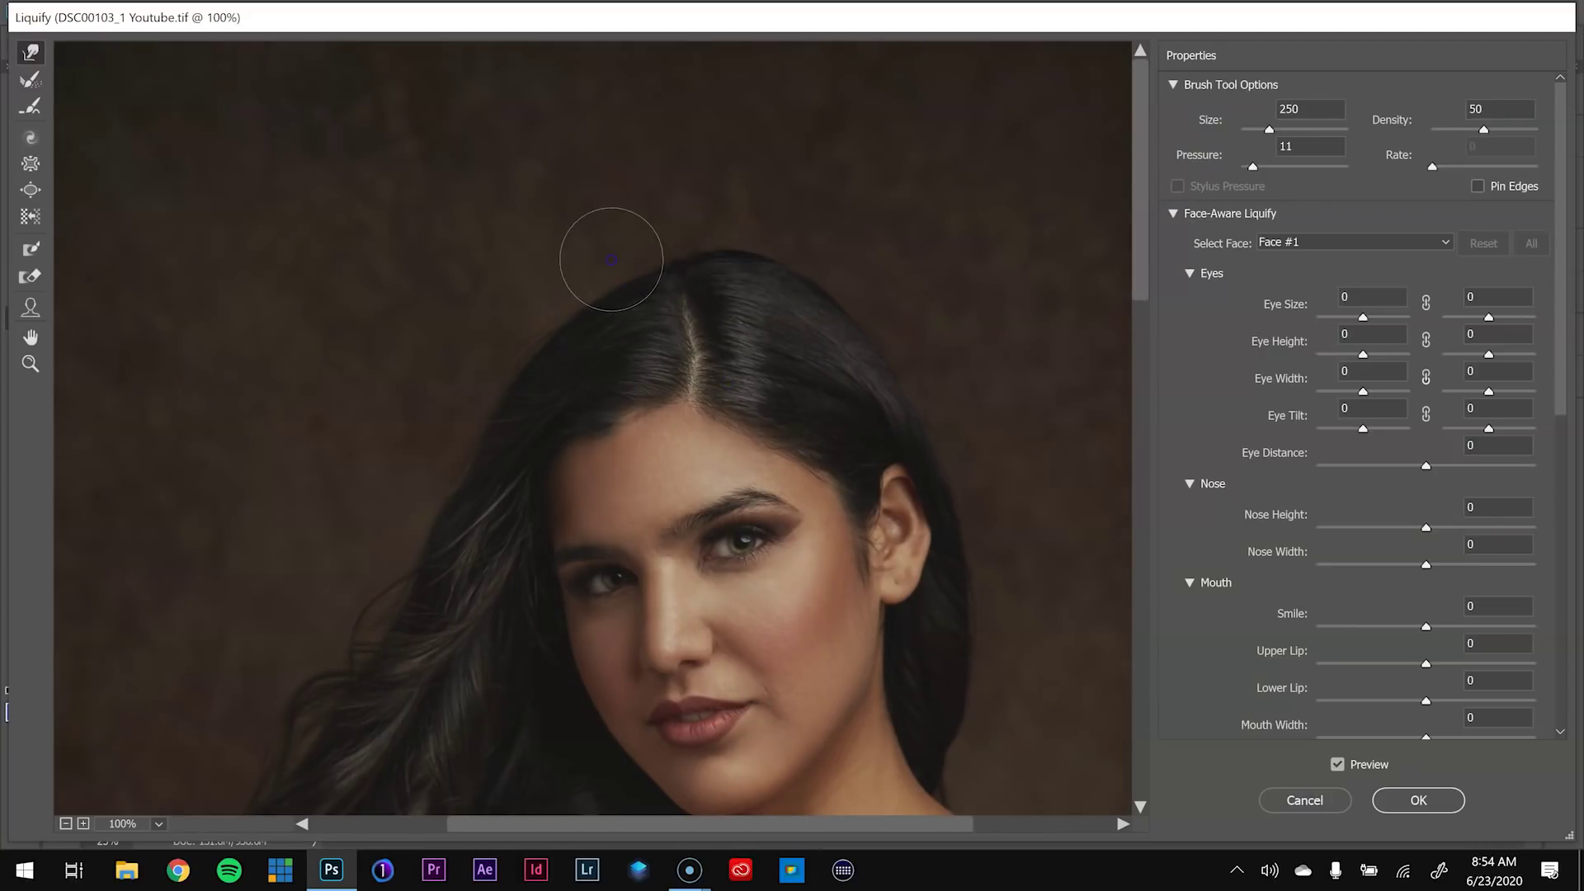
key("bracketleft")
key("bracketleft")
key("bracketleft")
left_click_drag(573, 330, 571, 325)
key("bracketright")
key("bracketright")
key("bracketright")
left_click_drag(487, 428, 478, 426)
key("bracketright")
left_click_drag(472, 490, 462, 486)
key("bracketright")
key("bracketright")
left_click_drag(444, 556, 419, 552)
Add volume to the long wavy hair beside the face by warping its outer edge outward
key("space")
left_click_drag(475, 671, 716, 453)
left_click_drag(593, 534, 632, 446)
left_click_drag(658, 393, 629, 382)
left_click_drag(604, 462, 558, 468)
left_click_drag(572, 528, 550, 520)
left_click_drag(556, 604, 529, 600)
left_click_drag(530, 660, 514, 672)
Widen the lower waves of the long hair with Forward Warp strokes at brush size 500
key("space")
left_click_drag(613, 693, 650, 532)
mouse_move(530, 559)
left_mouse_down()
mouse_move(505, 570)
mouse_move(507, 589)
left_mouse_up()
mouse_move(572, 650)
left_mouse_down()
mouse_move(530, 636)
mouse_move(636, 451)
left_mouse_up()
key("space")
left_click_drag(564, 585, 516, 599)
key("space")
left_click_drag(608, 394, 606, 686)
mouse_move(649, 377)
left_mouse_down()
mouse_move(628, 369)
mouse_move(631, 334)
left_mouse_up()
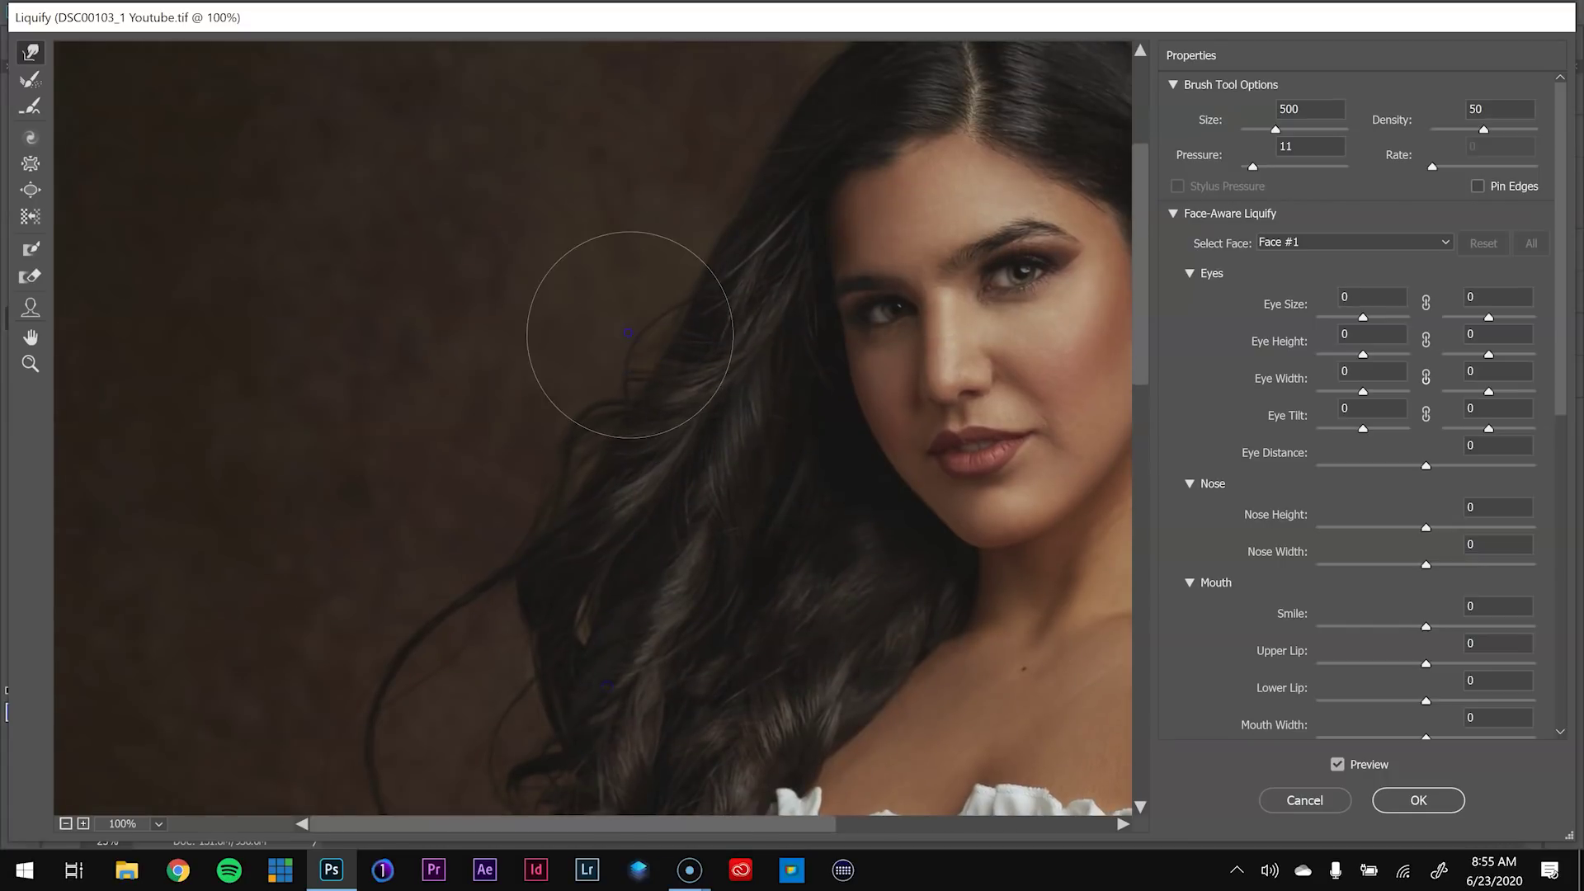
left_click_drag(690, 268, 669, 257)
Apply the Liquify hair reshaping, compare the portrait with and without Layer 4, and collapse its smart filter list
key("space")
mouse_move(725, 190)
left_mouse_down()
mouse_move(693, 346)
mouse_move(702, 301)
left_mouse_up()
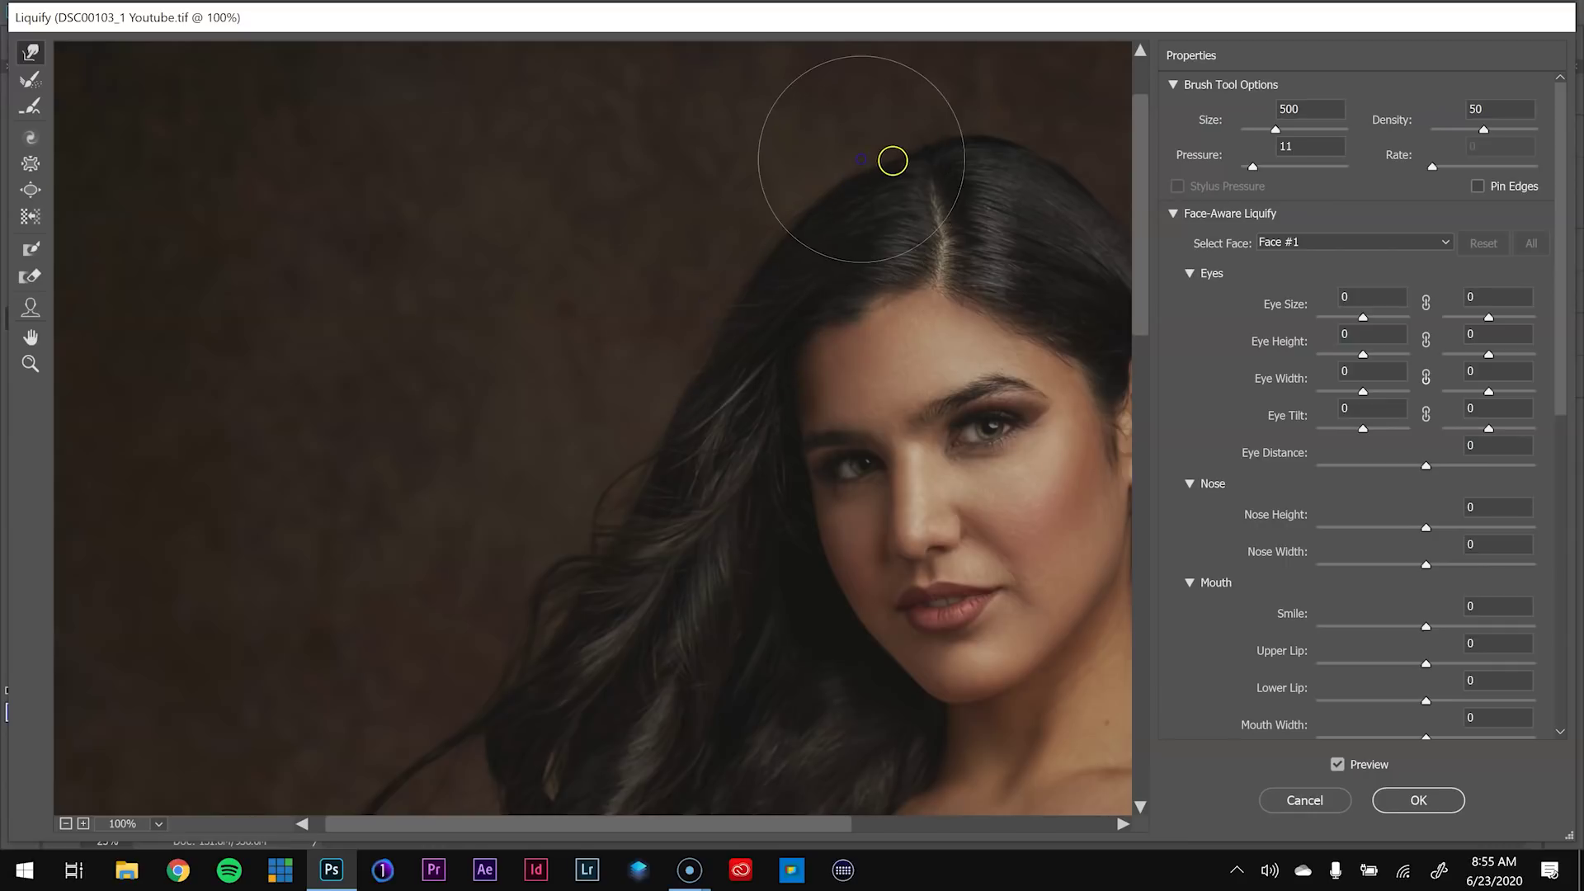
key("bracketleft")
key("bracketleft")
key("bracketleft")
key("bracketleft")
key("bracketleft")
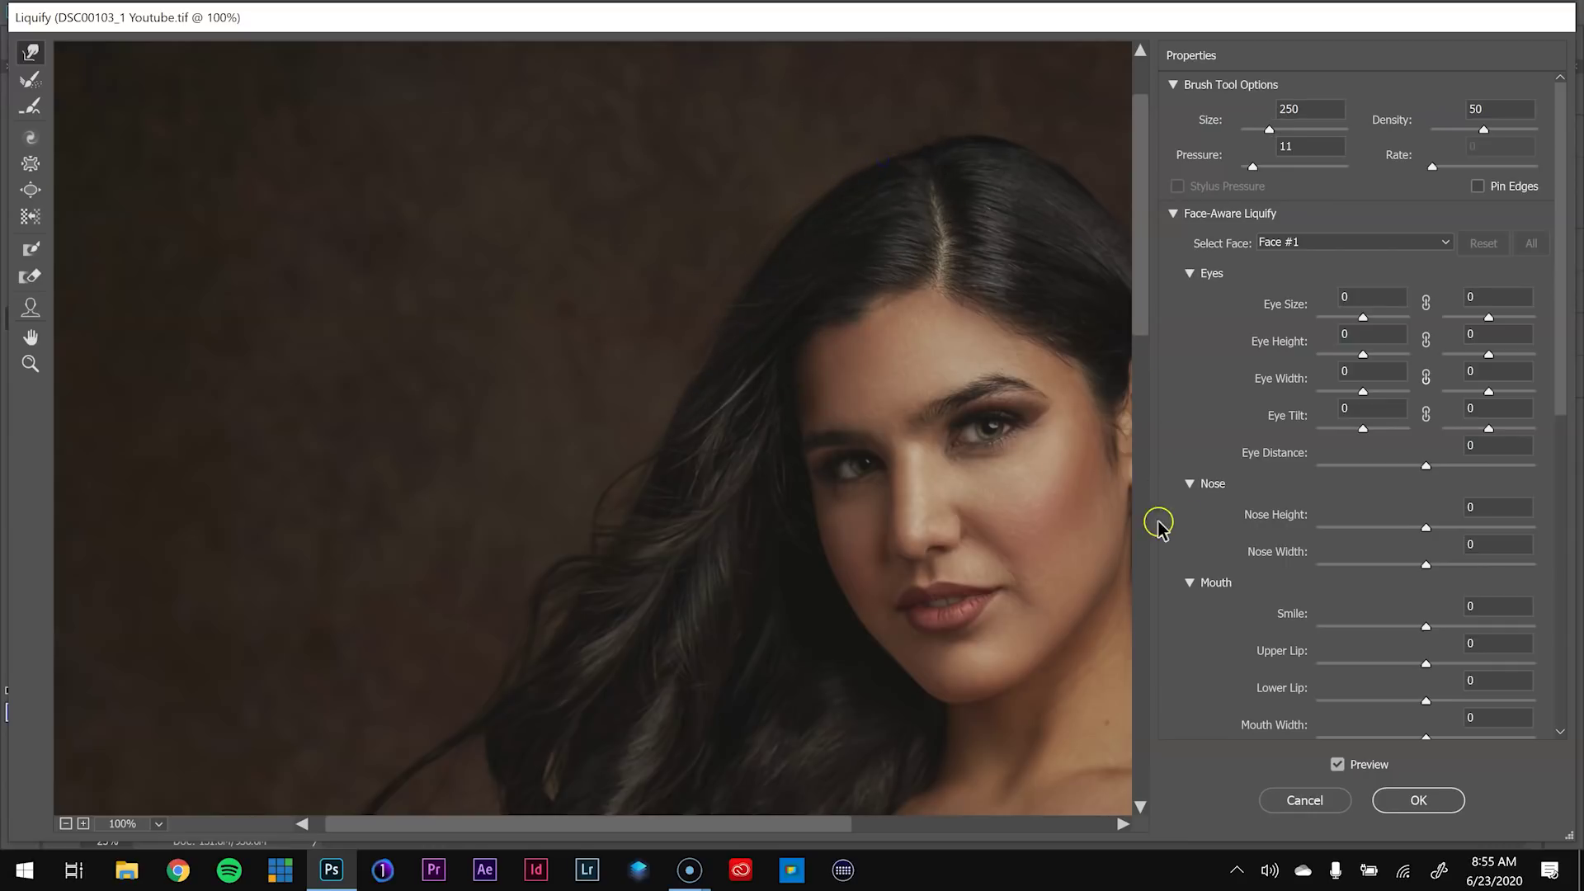
key("ctrl+minus")
key("bracketright")
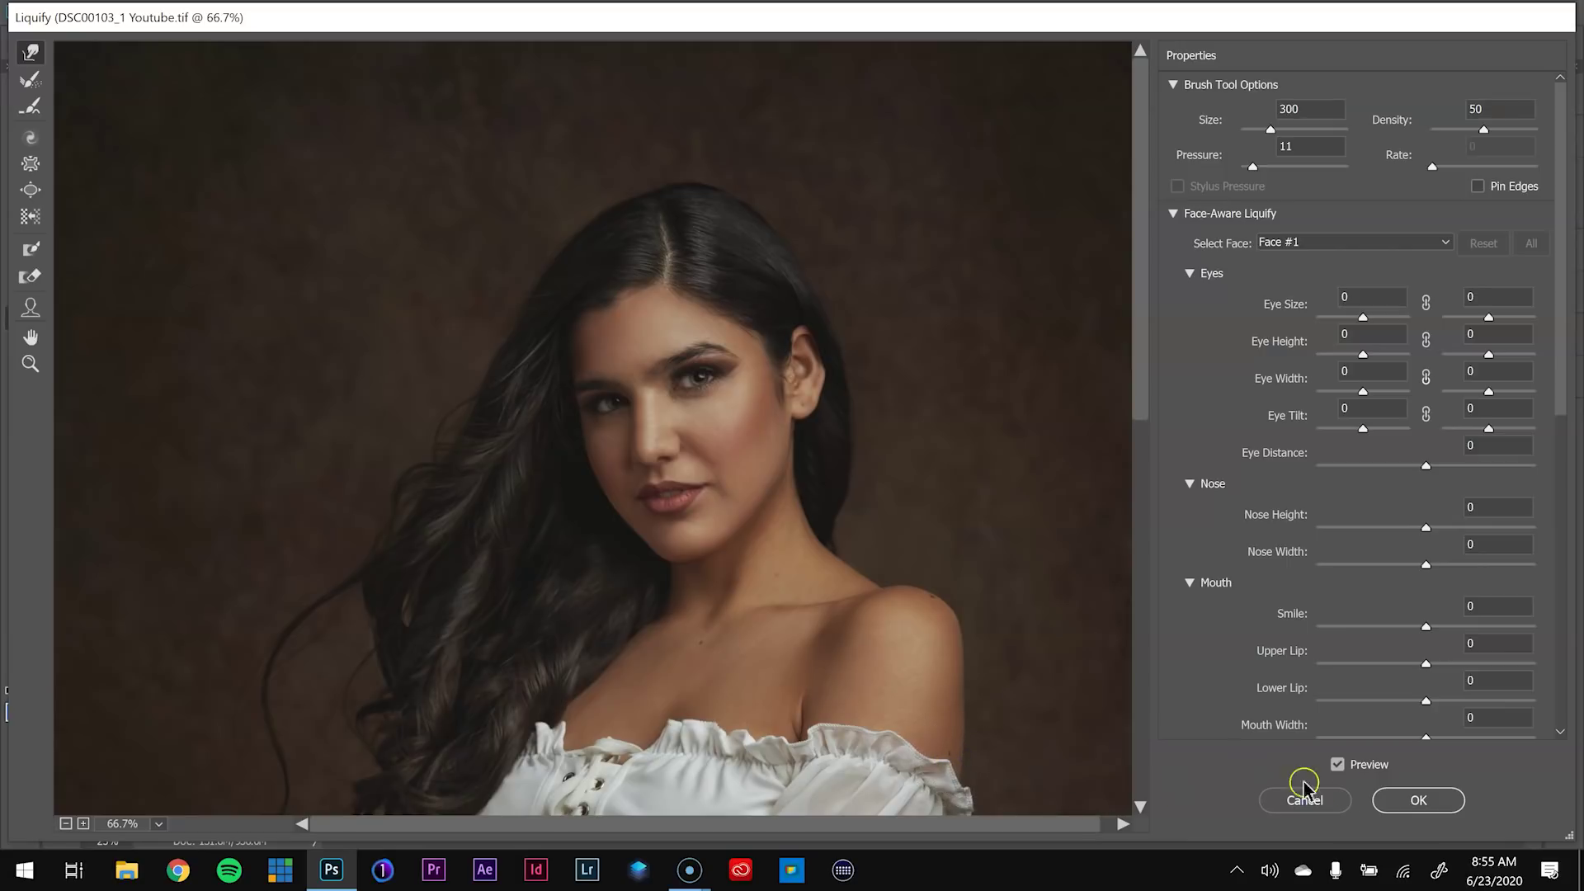
left_click(1374, 799)
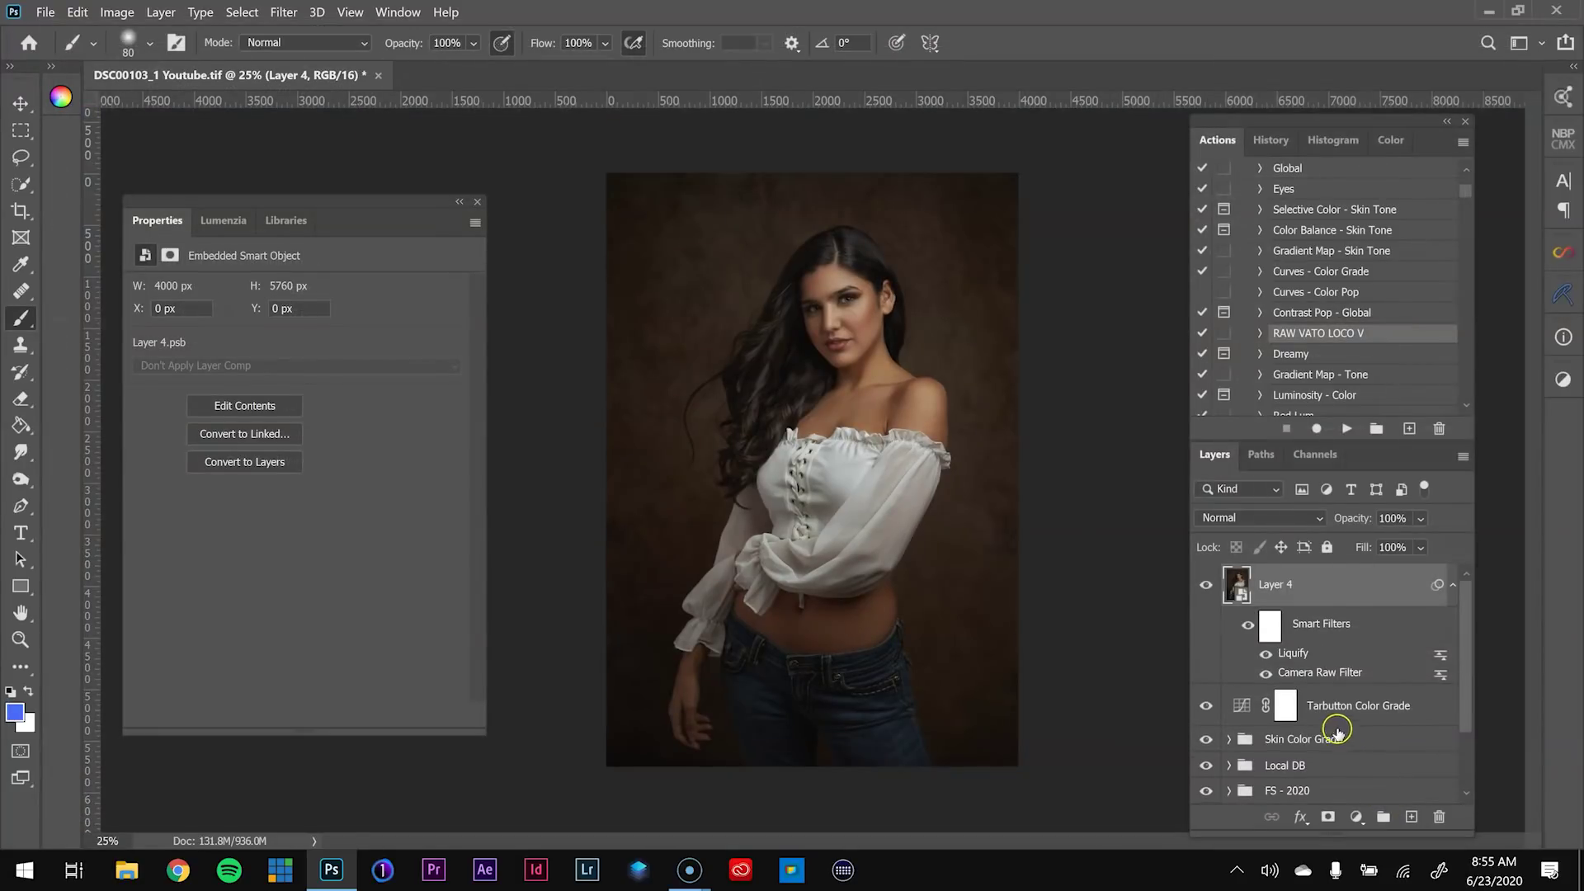
left_click(1209, 593)
left_click(1209, 592)
left_click(1210, 592)
left_click(1451, 589)
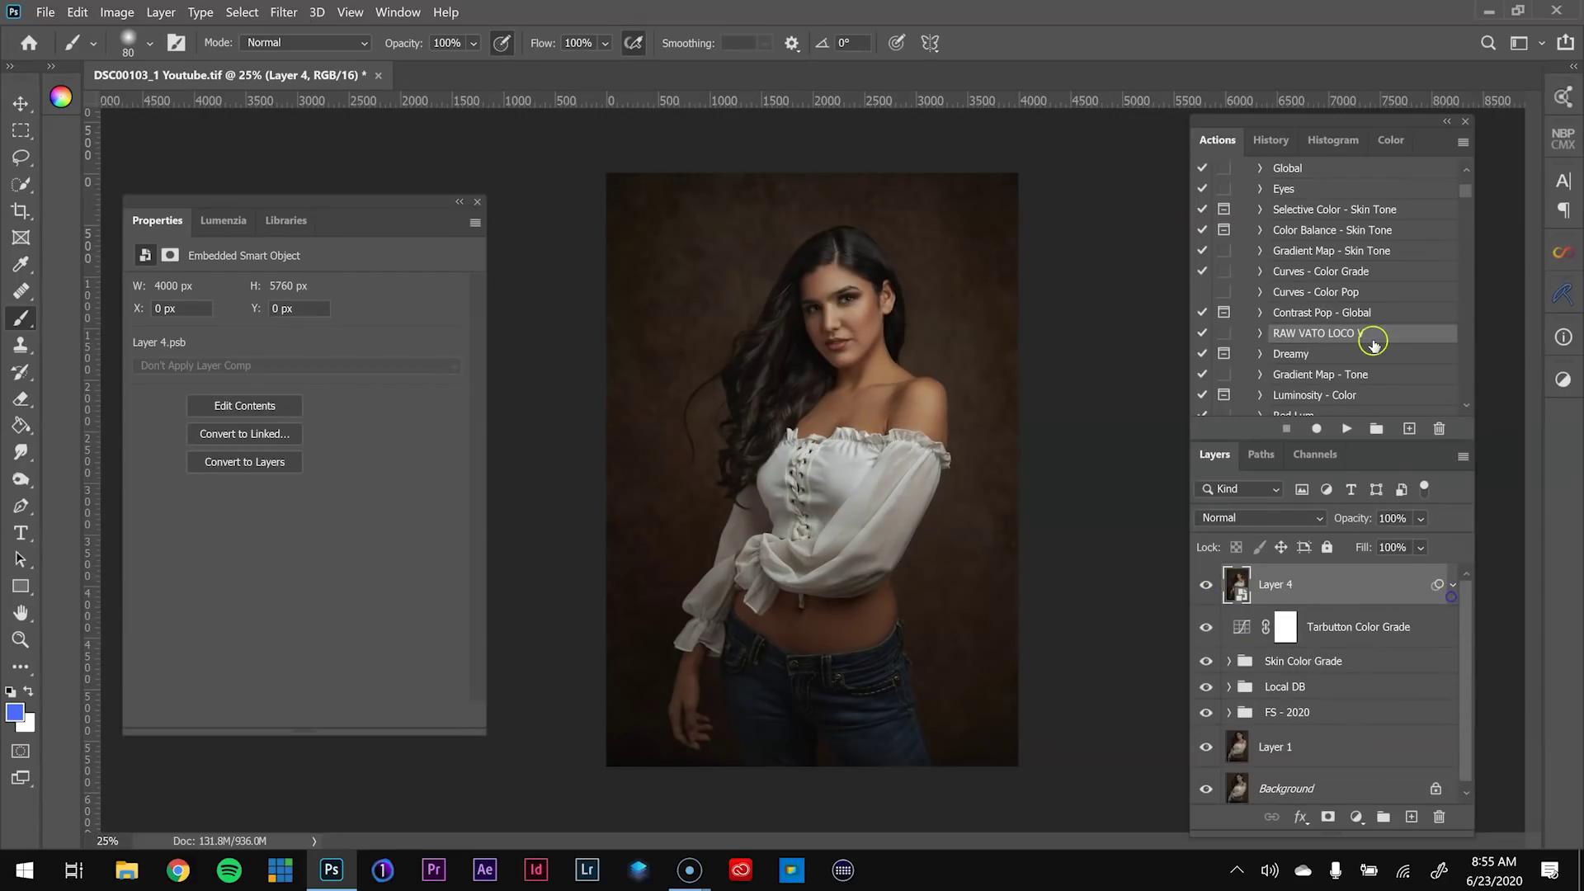
Run the Red Lum action above Layer 4
scroll(1362, 337, "down", 2)
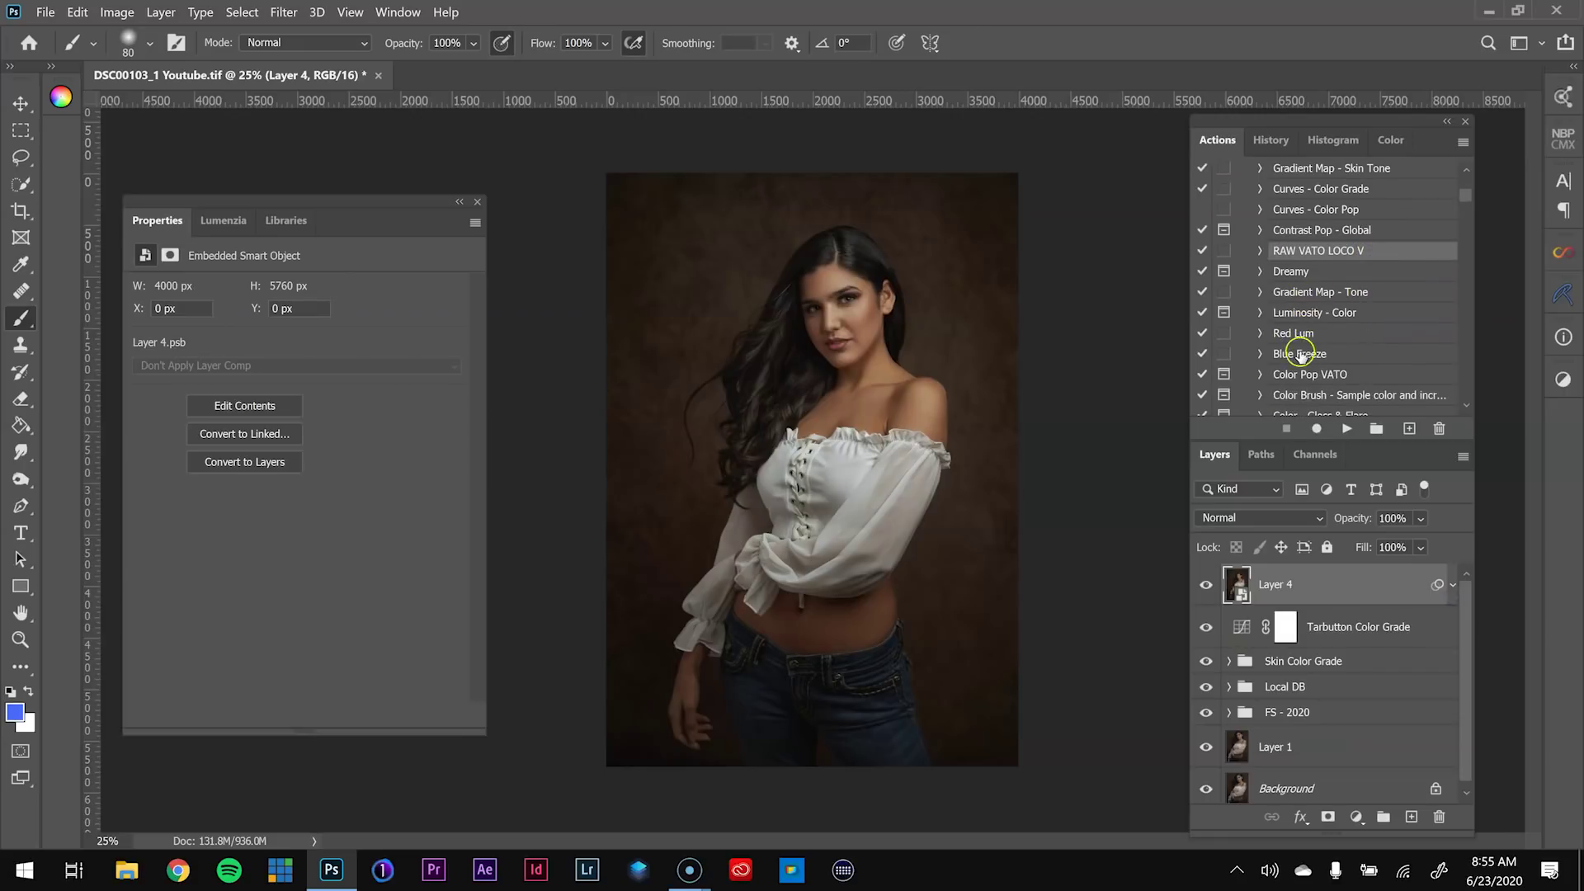
left_click(1301, 335)
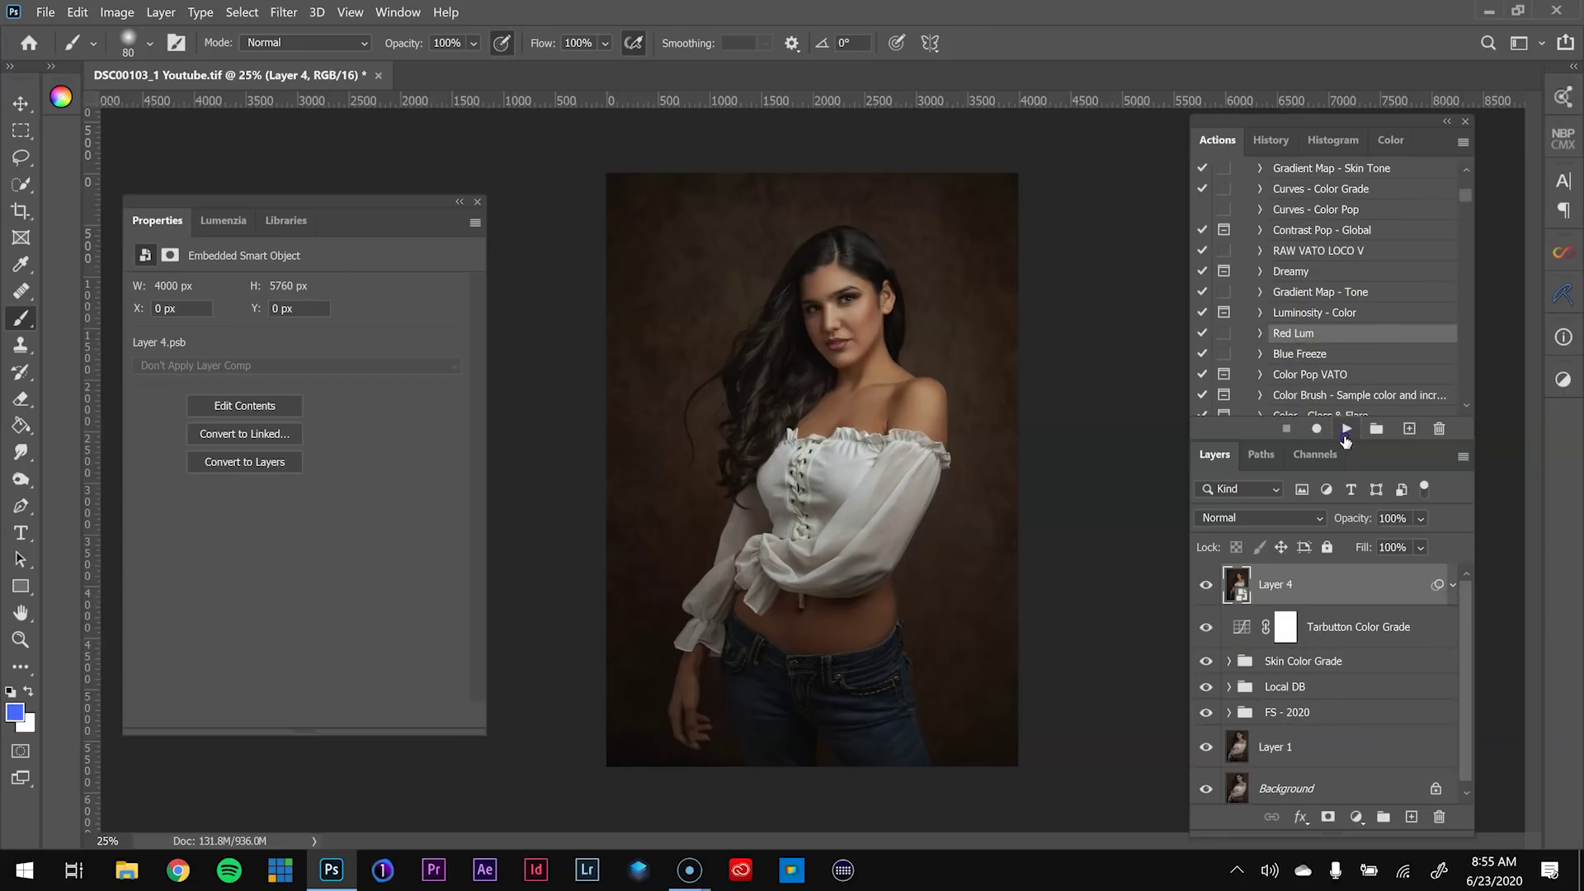
left_click(1346, 439)
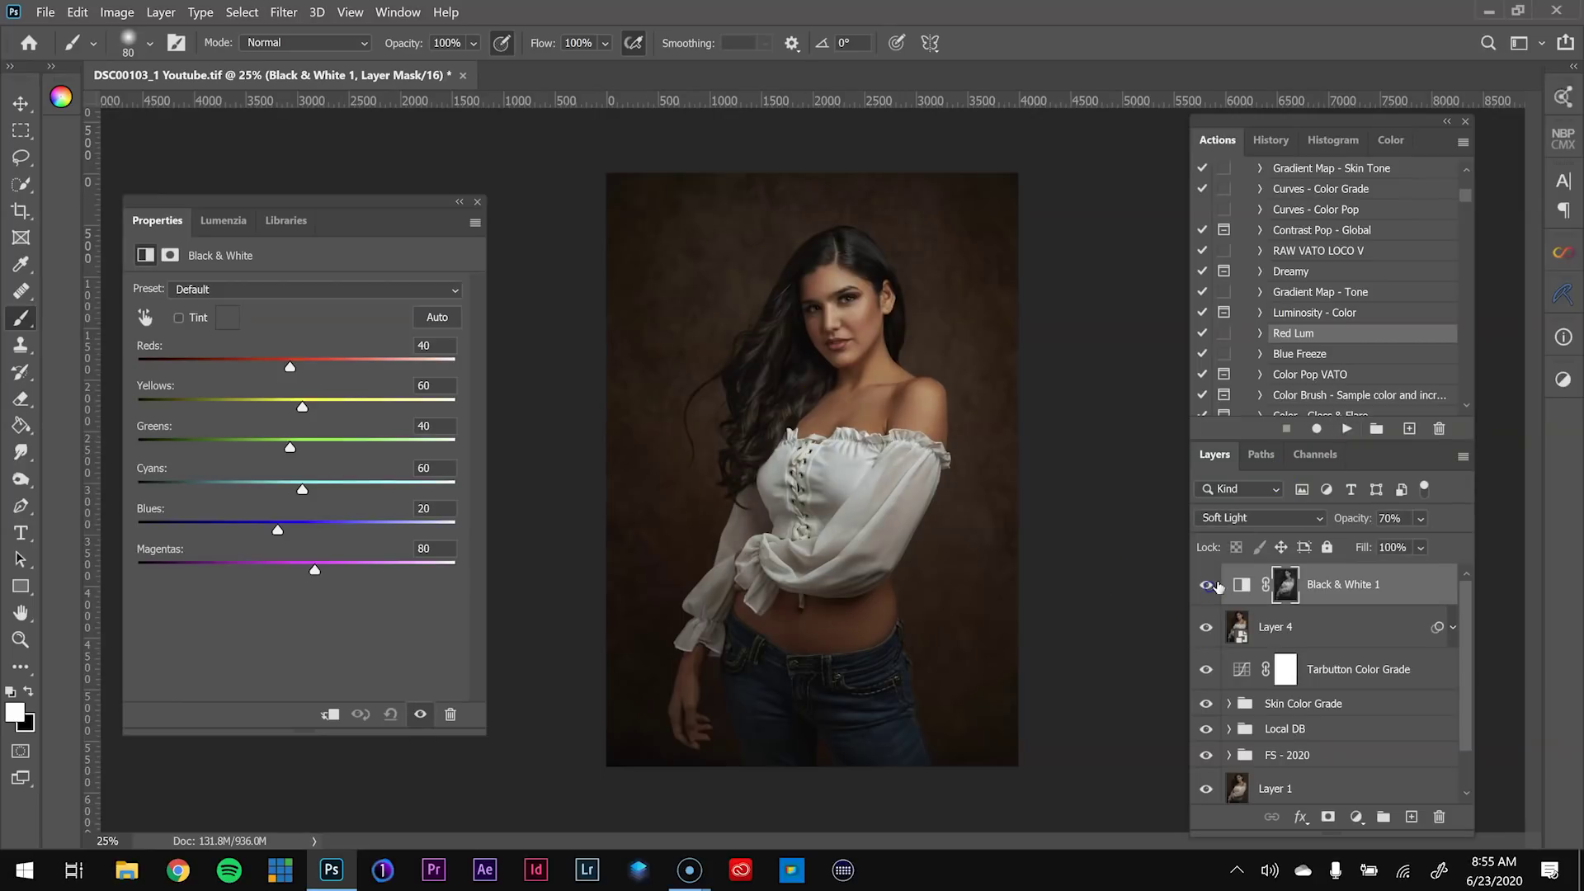
Set the Black & White 1 layer's opacity to 22%, comparing the portrait with and without the layer
left_click(1420, 519)
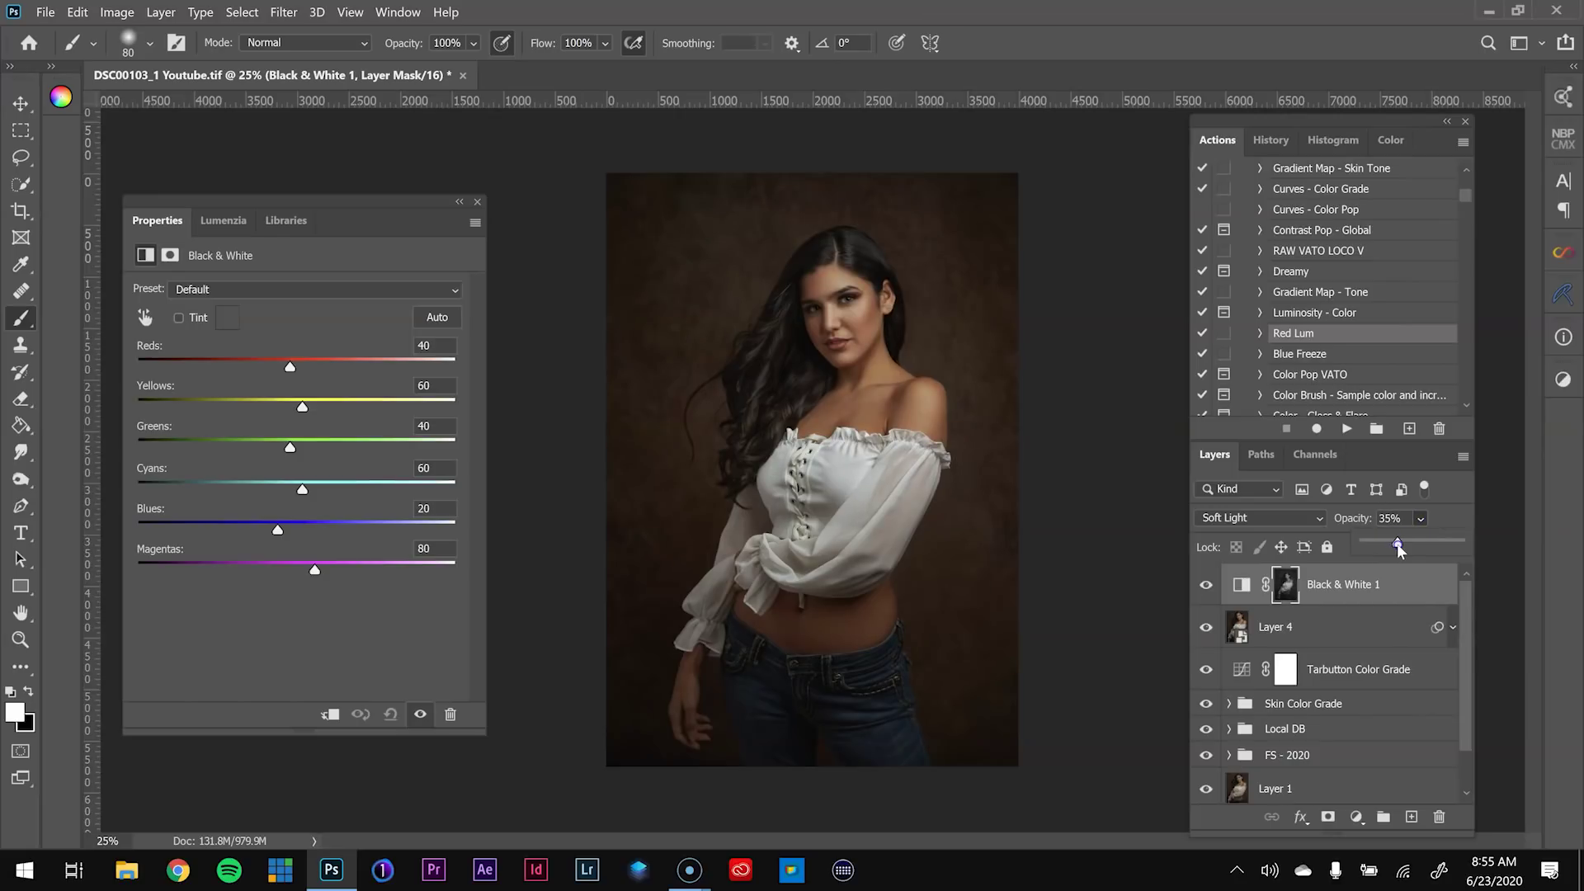
left_click(1206, 587)
left_click(1207, 586)
left_click(1206, 586)
left_click(1211, 588)
left_click(1209, 587)
left_click(1208, 586)
left_click(1208, 587)
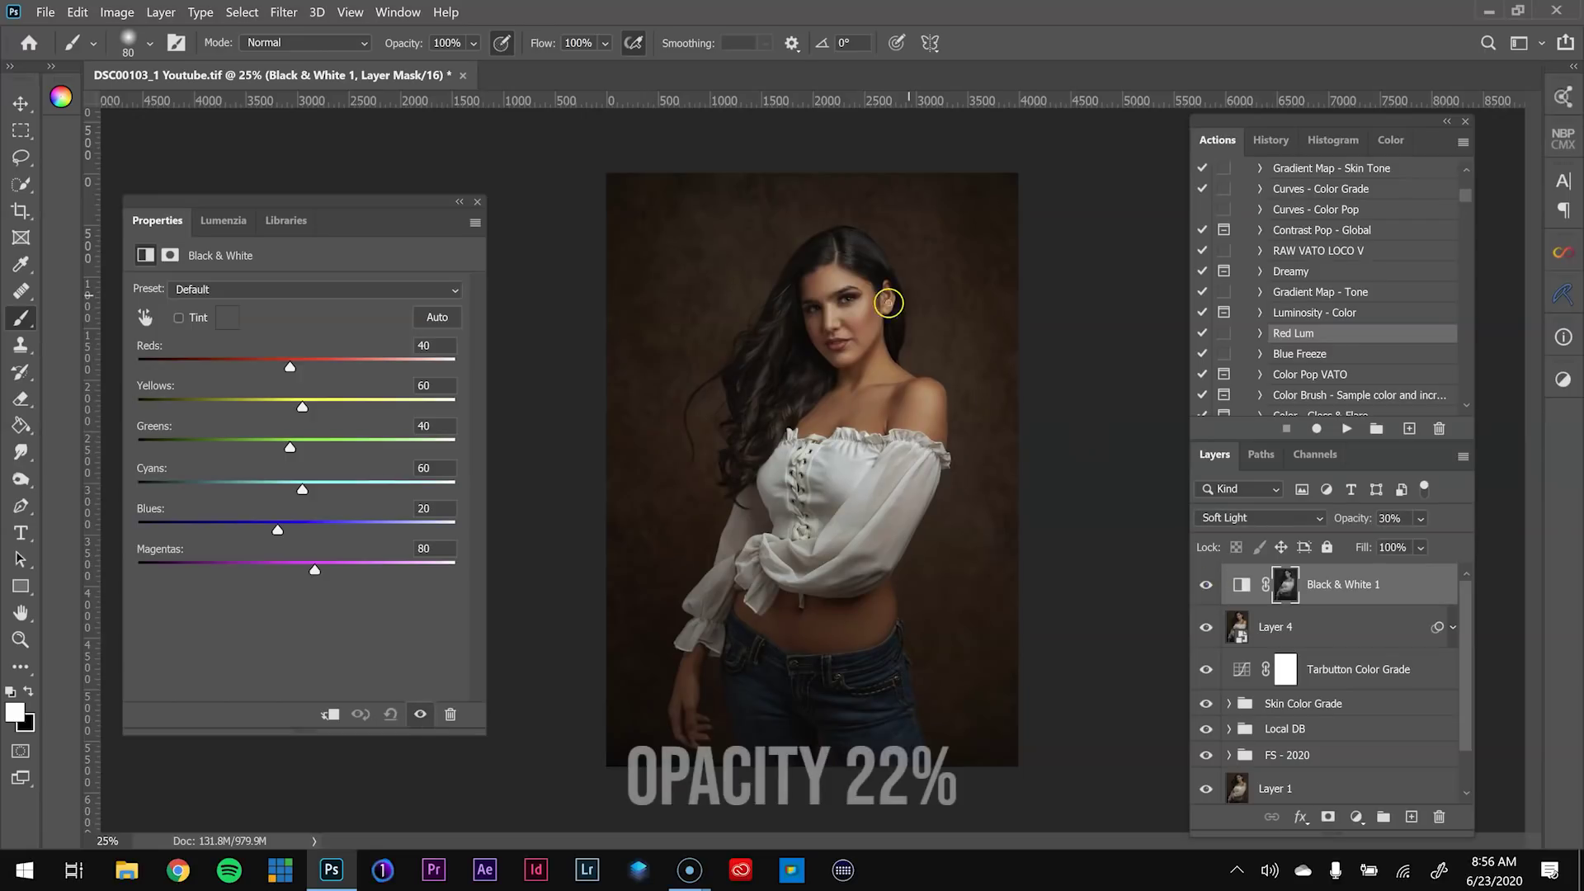
left_click(1420, 523)
left_click_drag(1383, 544, 1386, 544)
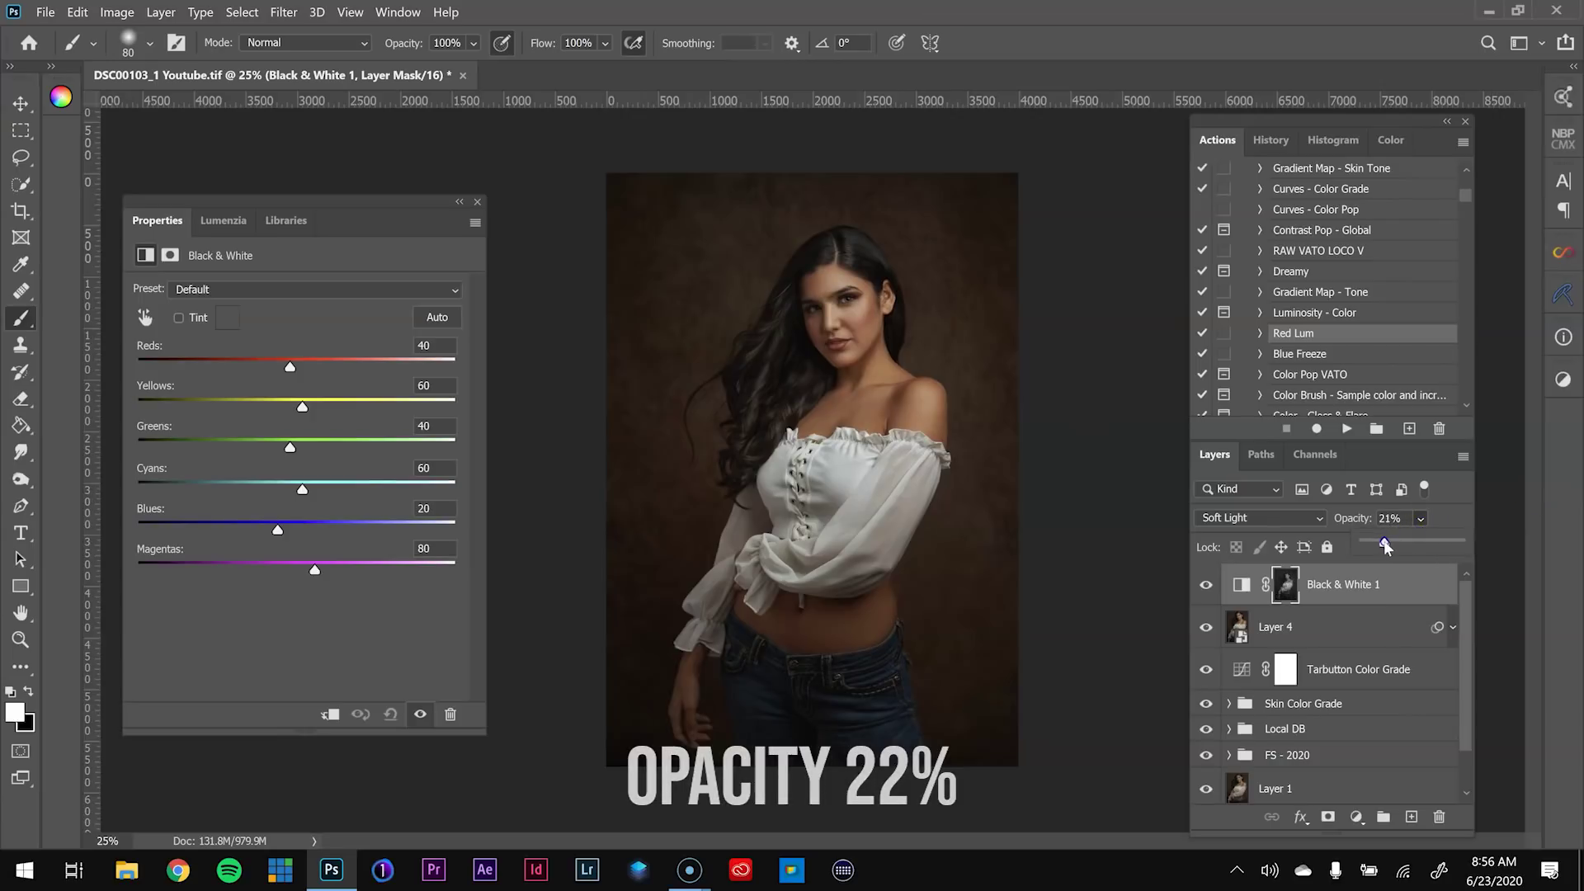
left_click(1337, 574)
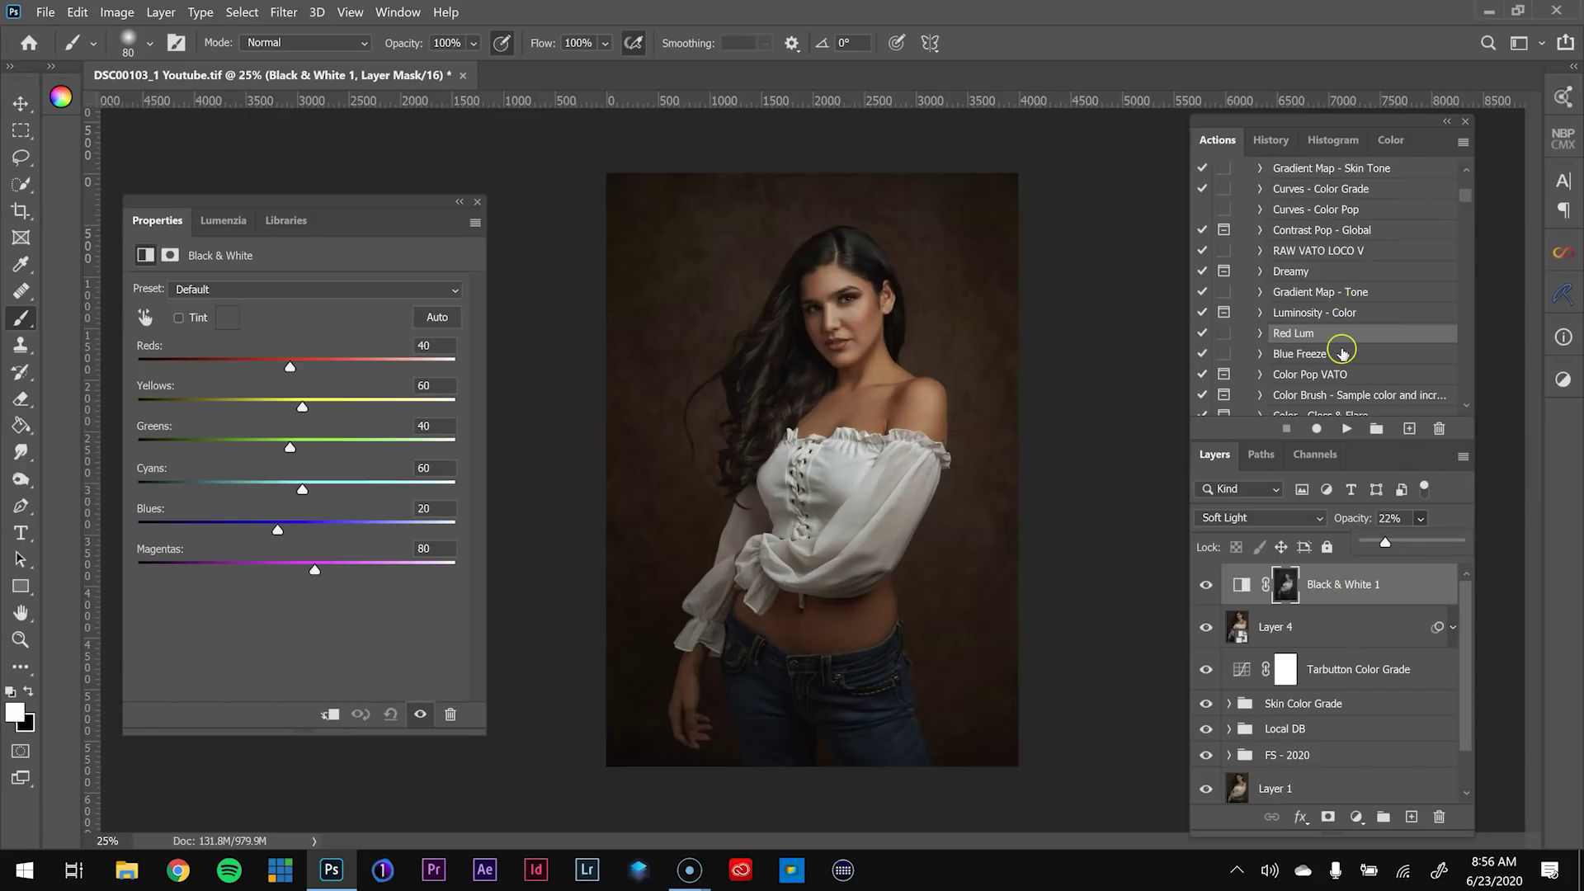
Run the Details Pop - Sharpen action and paint its mask over the eye on the ear side of the face
scroll(1342, 353, "down", 5)
left_click(1343, 334)
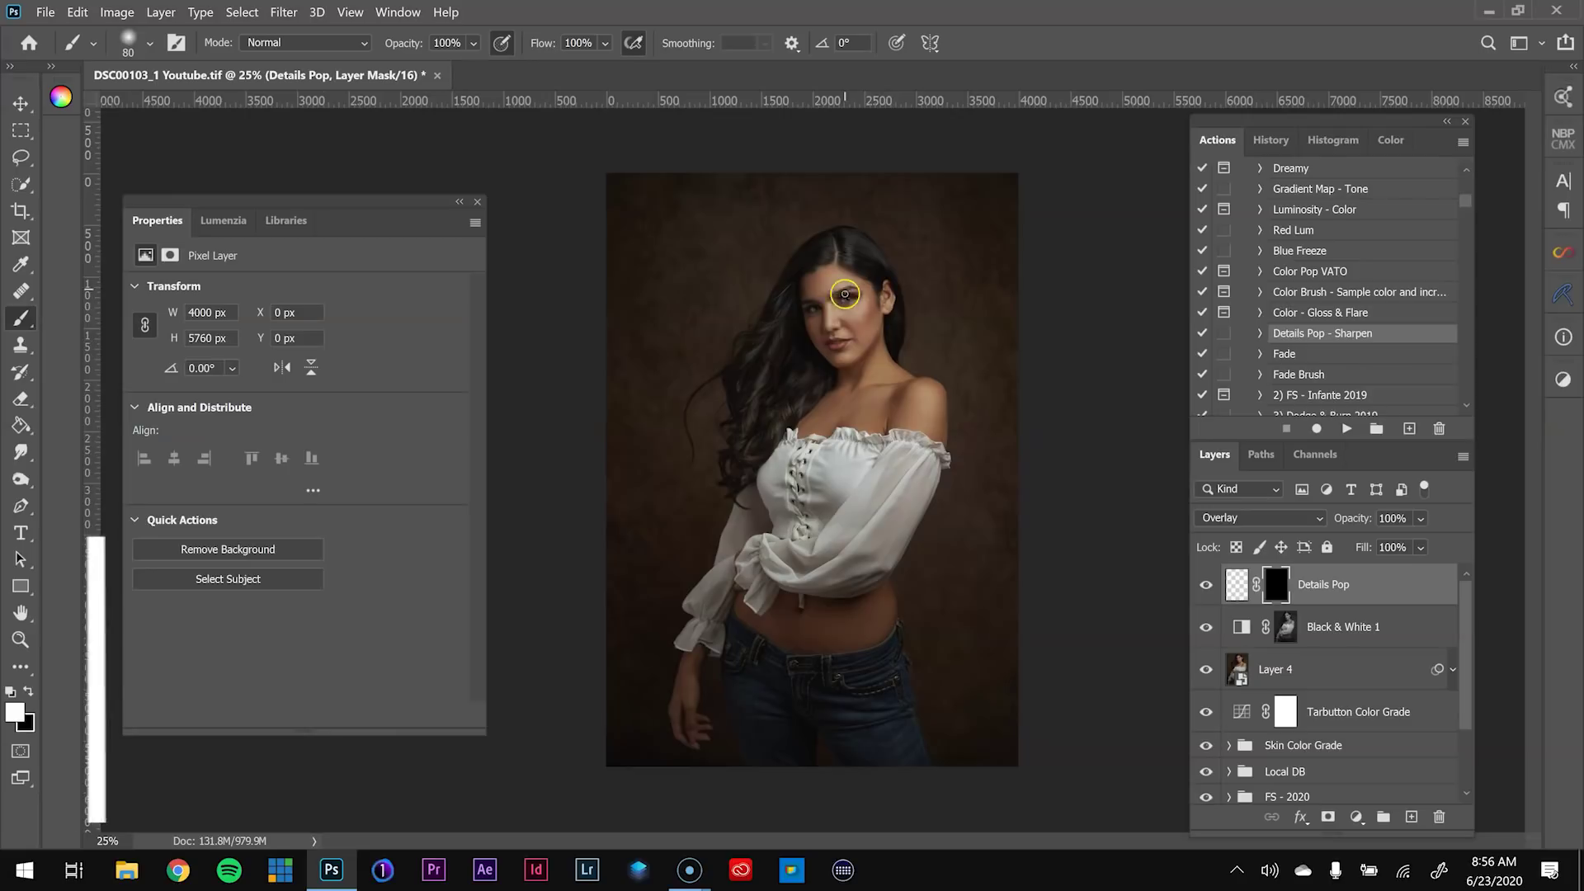
left_click(848, 295)
left_click(847, 295)
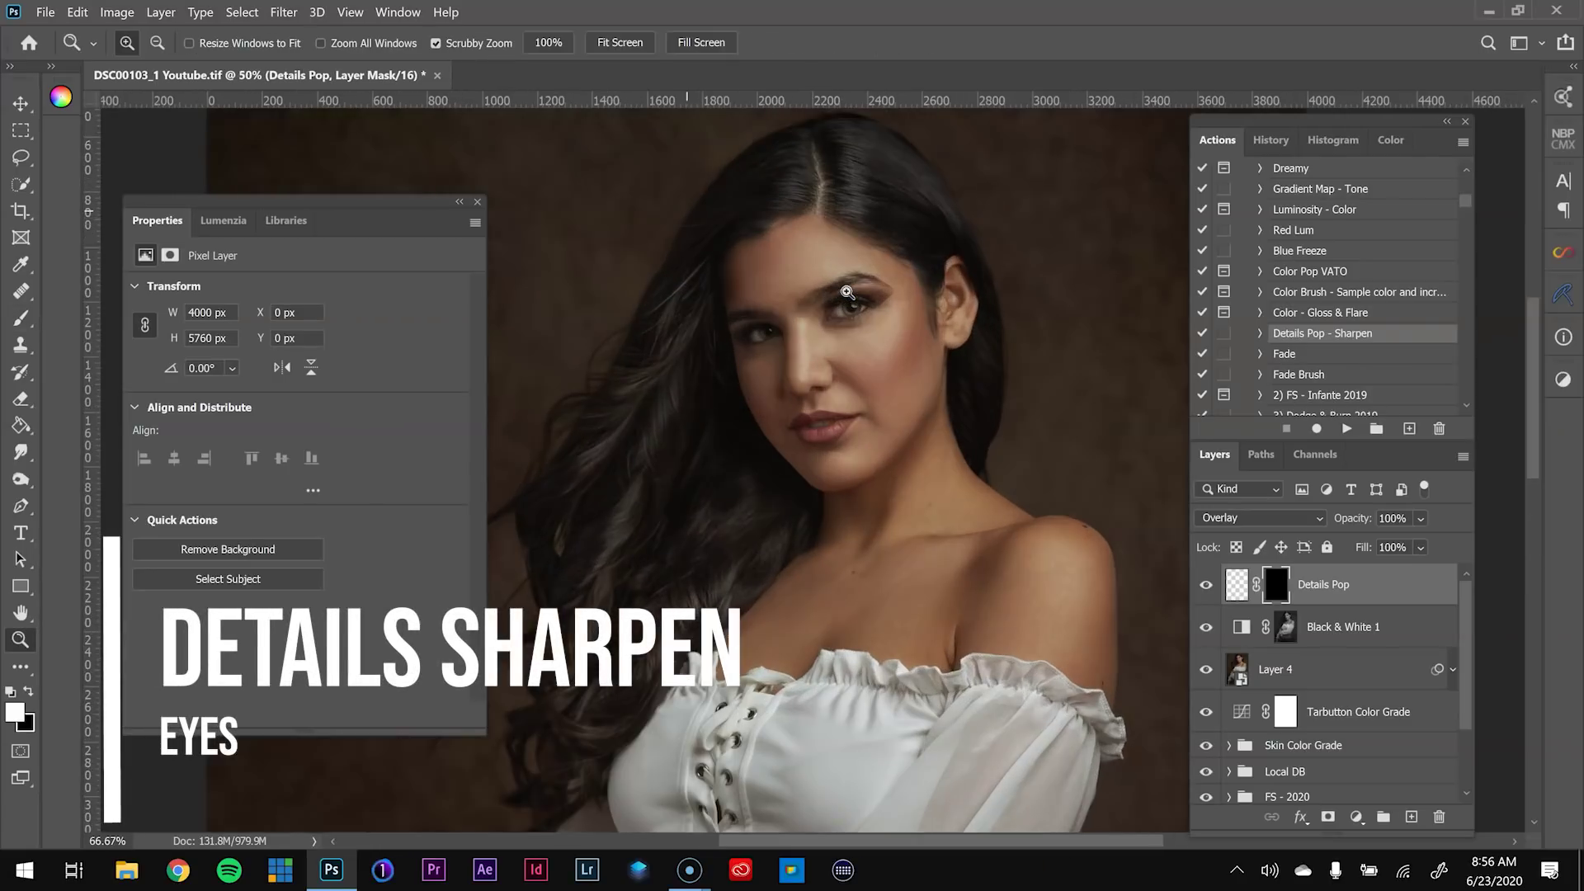
left_click(848, 315)
left_click(846, 304)
left_click(849, 320)
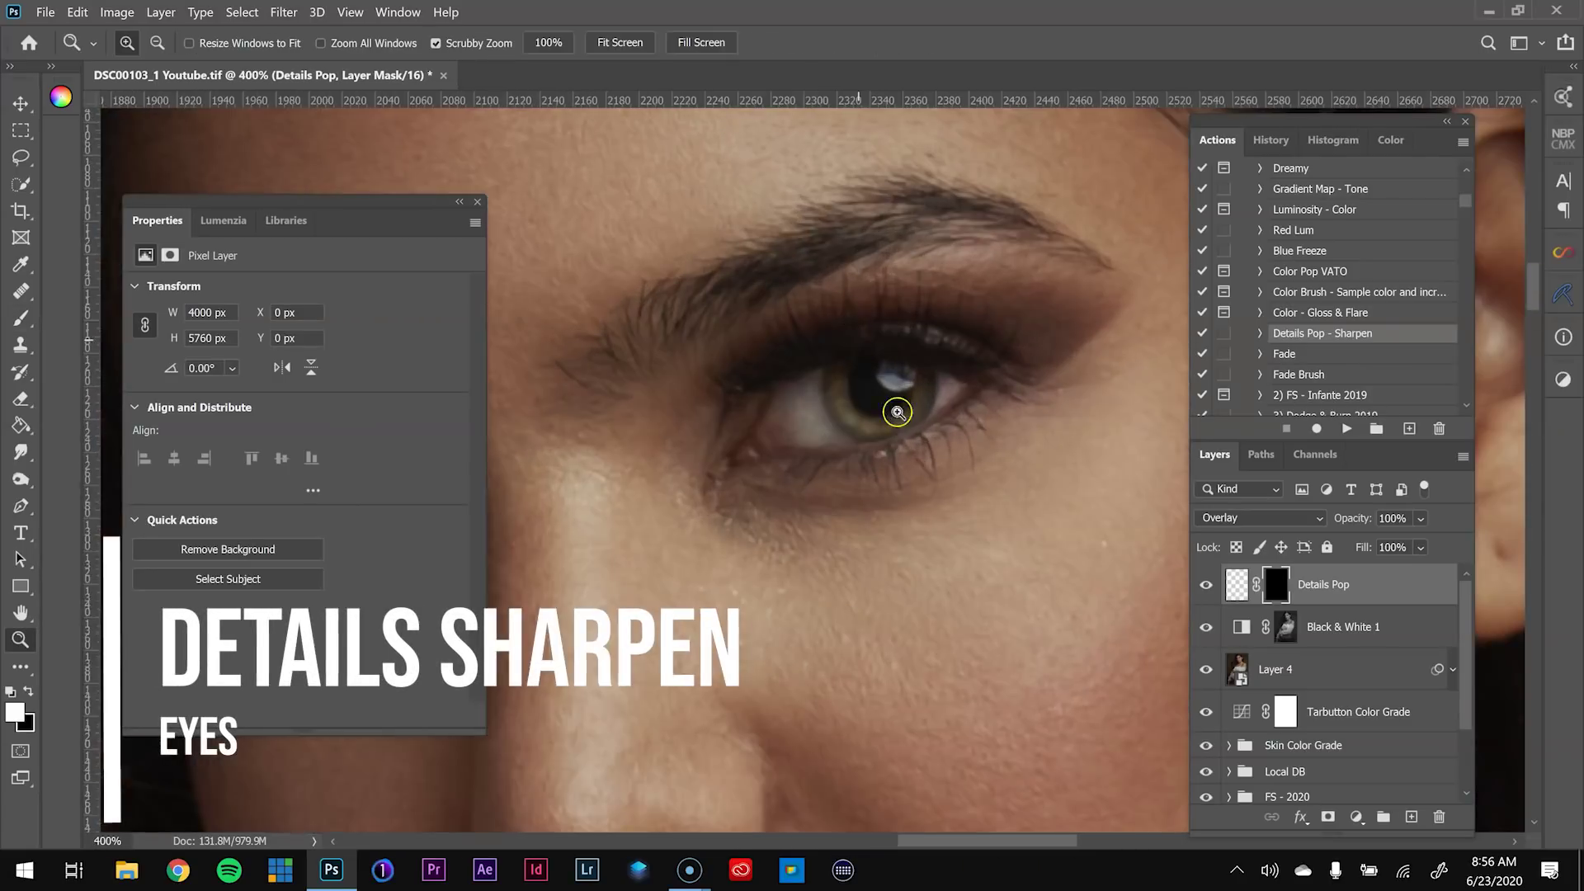
left_click(850, 323)
left_click(851, 326)
key("b")
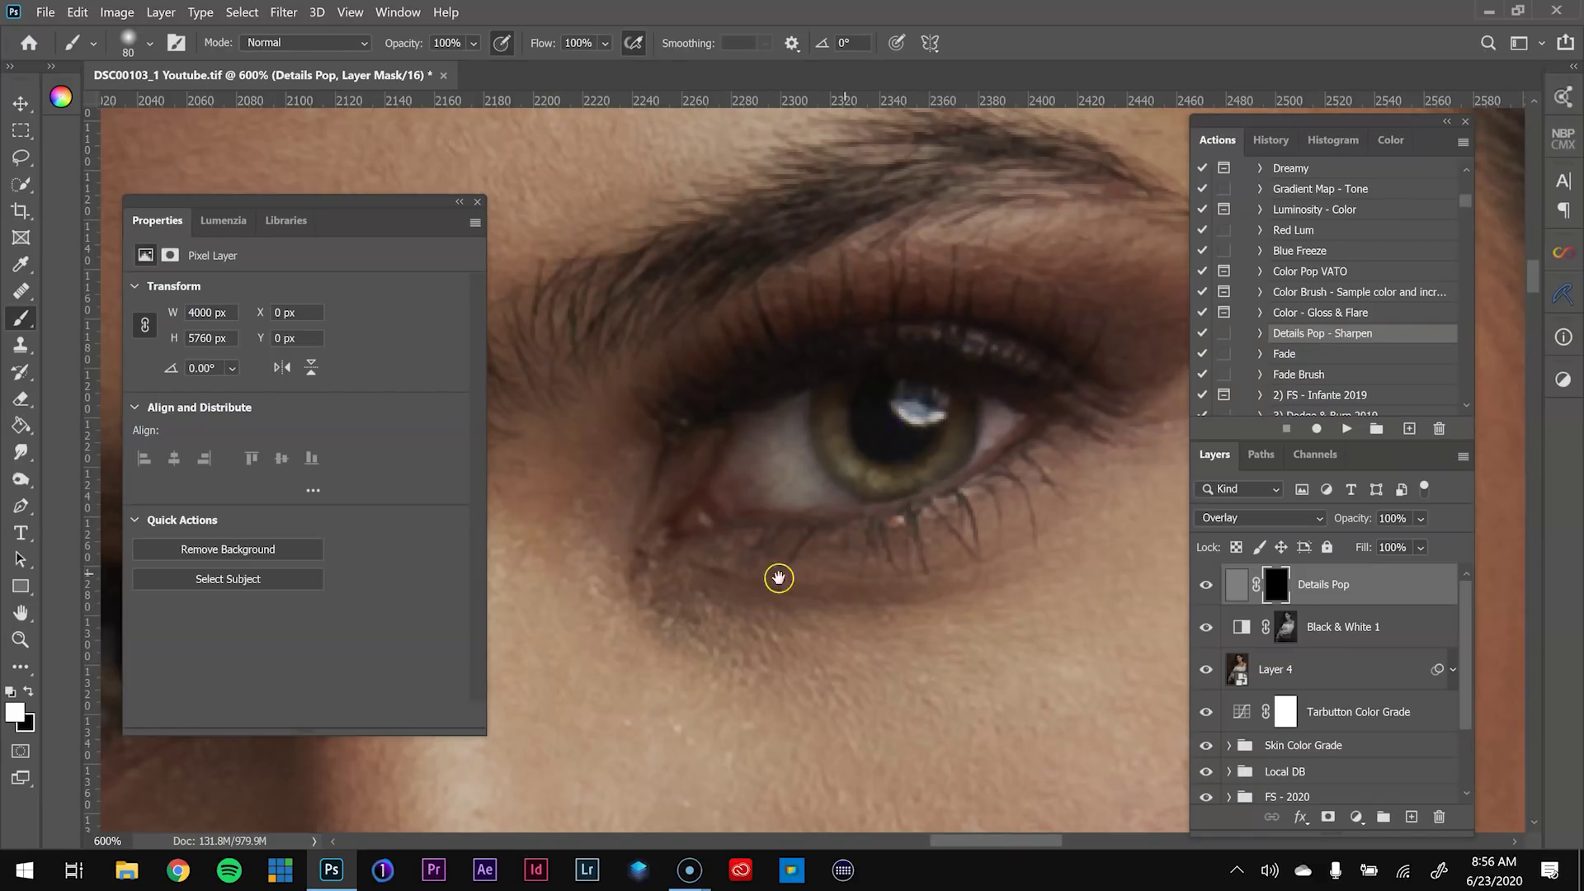
left_click_drag(924, 575, 1182, 548)
left_click_drag(929, 599, 957, 578)
left_click_drag(741, 564, 732, 561)
mouse_move(591, 592)
left_mouse_down()
mouse_move(685, 567)
mouse_move(635, 571)
left_mouse_up()
left_click_drag(1040, 534, 573, 687)
left_click_drag(941, 497, 1000, 496)
Refine the Details Pop mask around the other eye with a brush of size 40
mouse_move(812, 584)
left_mouse_down()
mouse_move(1216, 426)
mouse_move(1327, 362)
left_mouse_up()
key("bracketleft")
key("bracketleft")
key("bracketleft")
key("bracketleft")
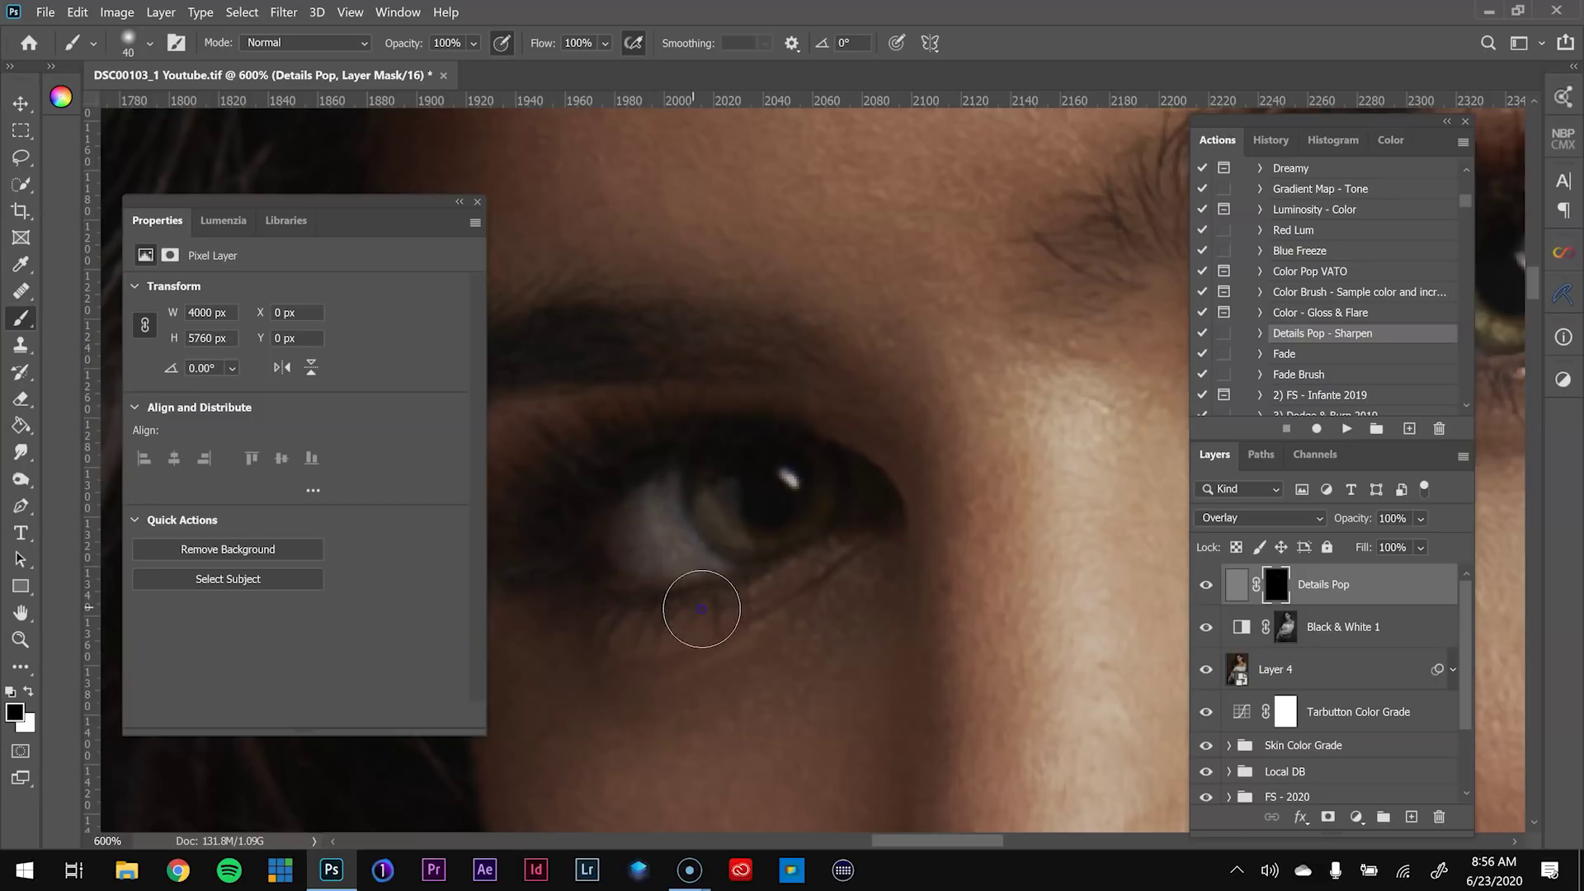
scroll(838, 566, "down", 4)
scroll(876, 549, "down", 5)
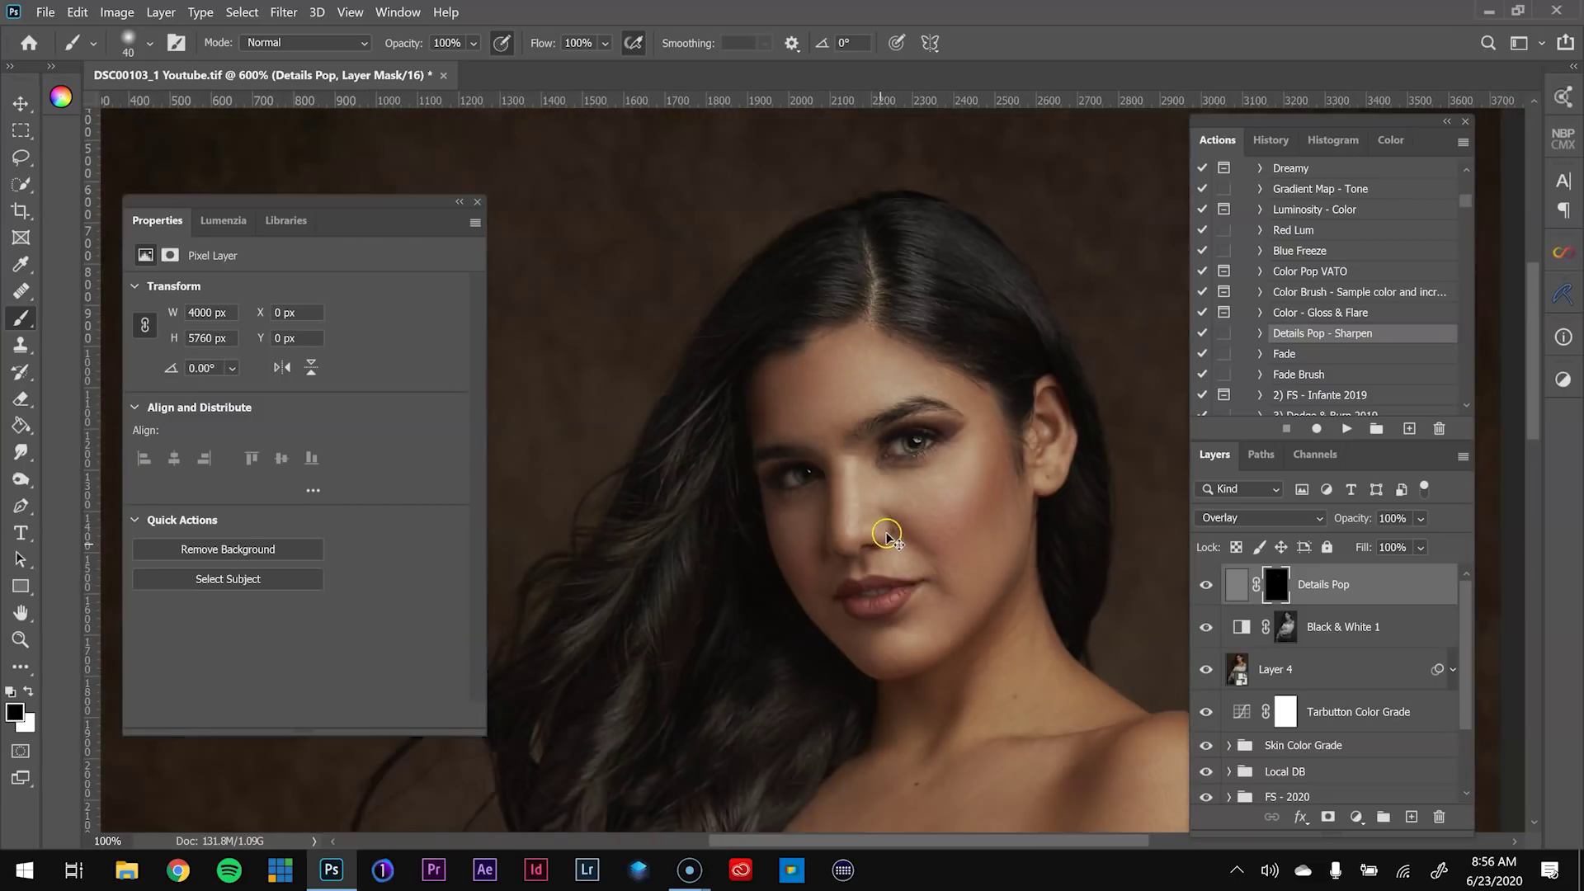
key("ctrl+minus")
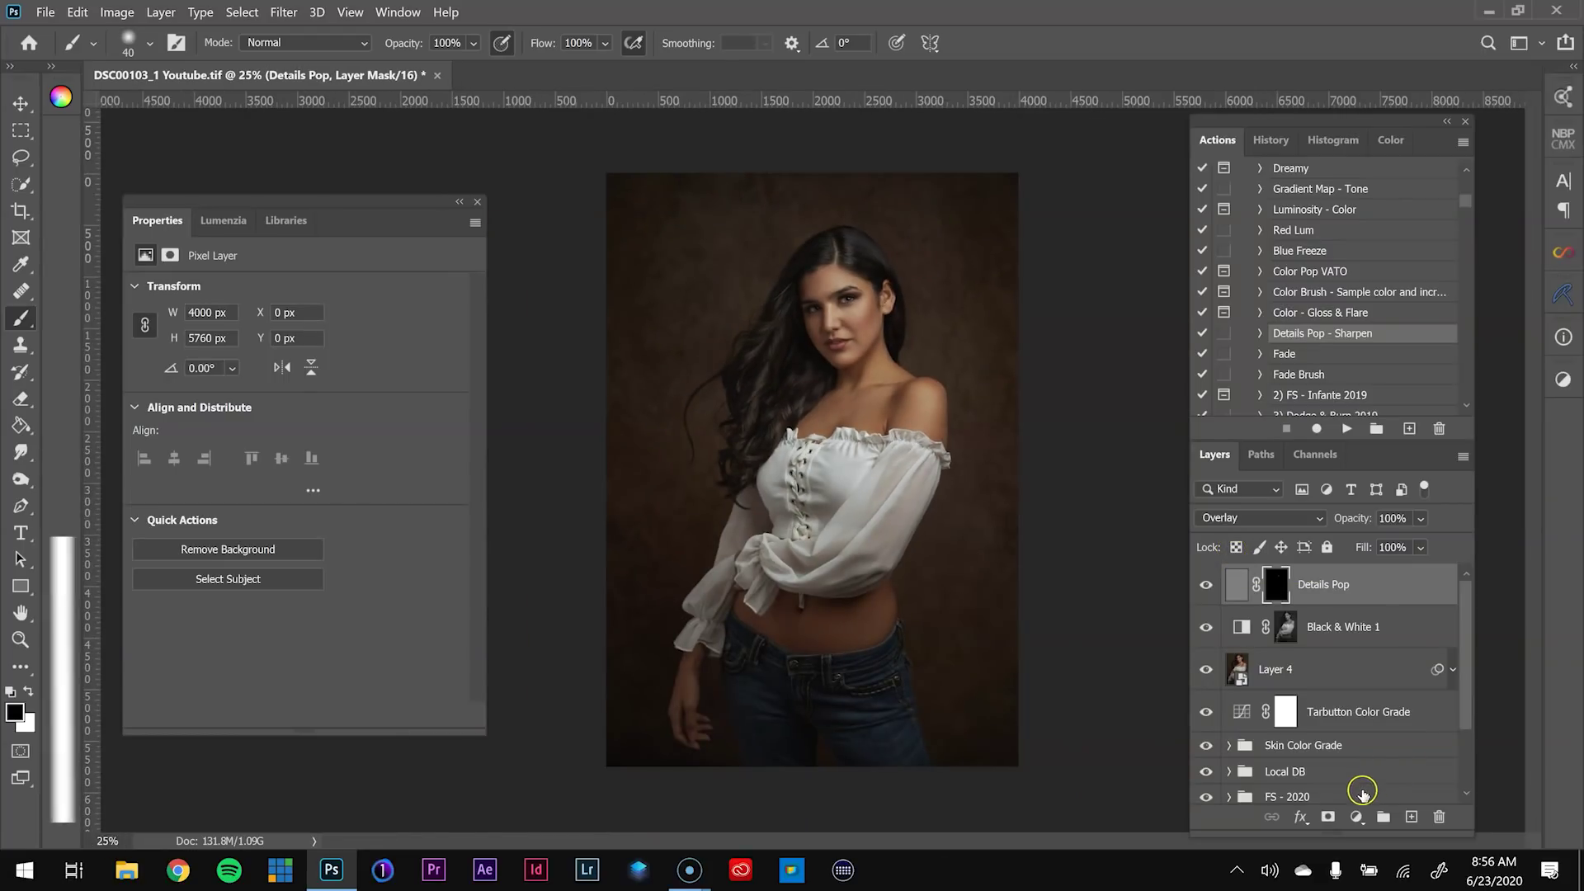
Add a Levels adjustment layer with midtones 0.97 and white input 225, and compare the portrait with and without it
left_click(1357, 817)
left_click(1402, 538)
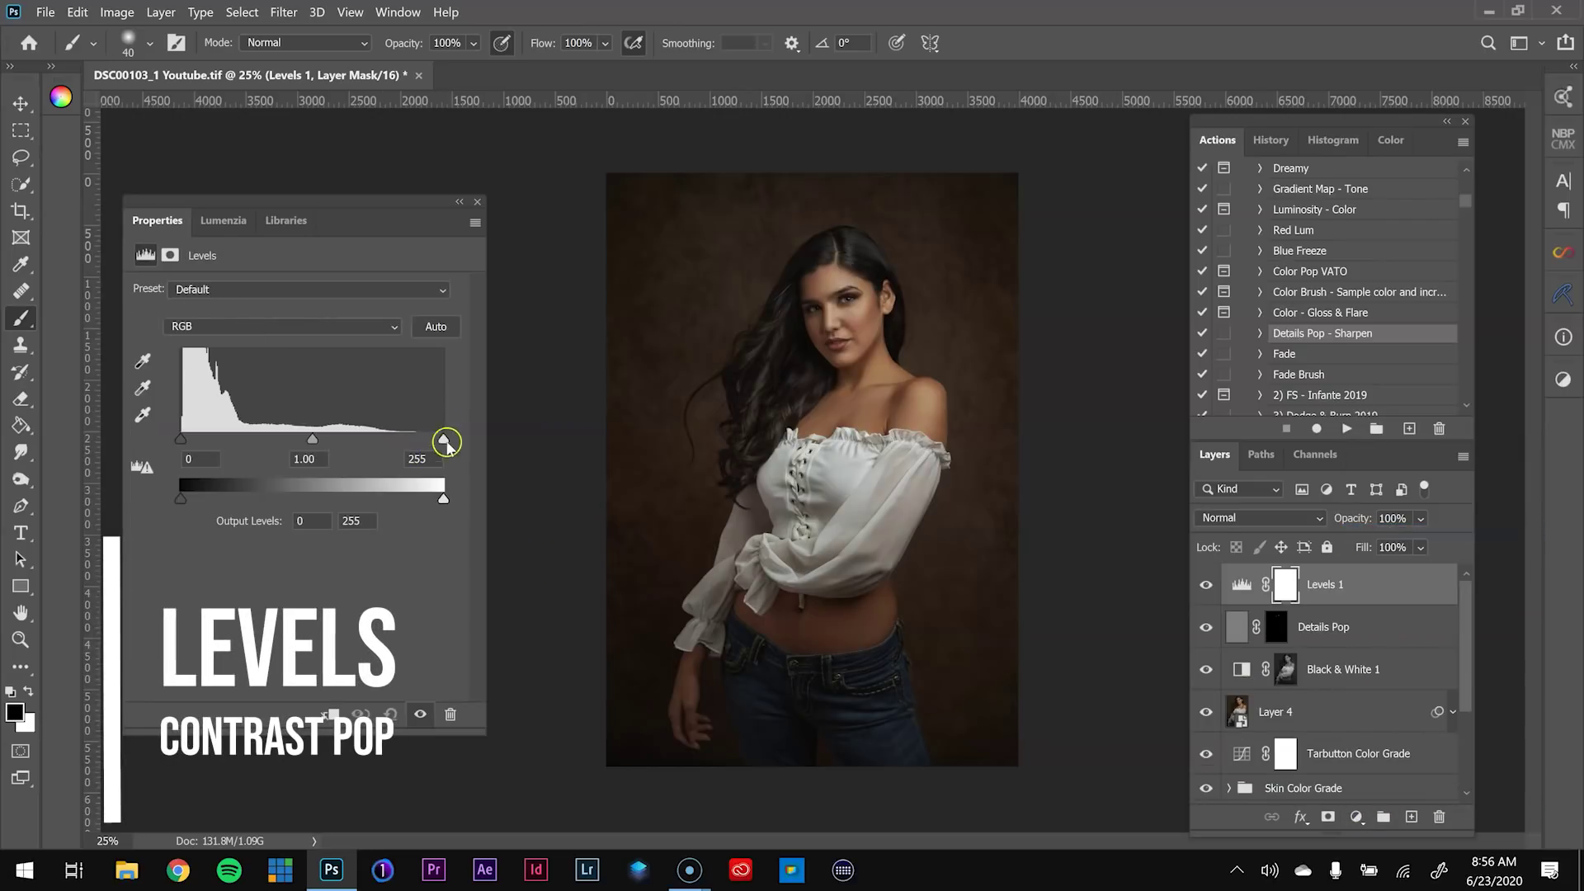
left_click_drag(443, 438, 419, 436)
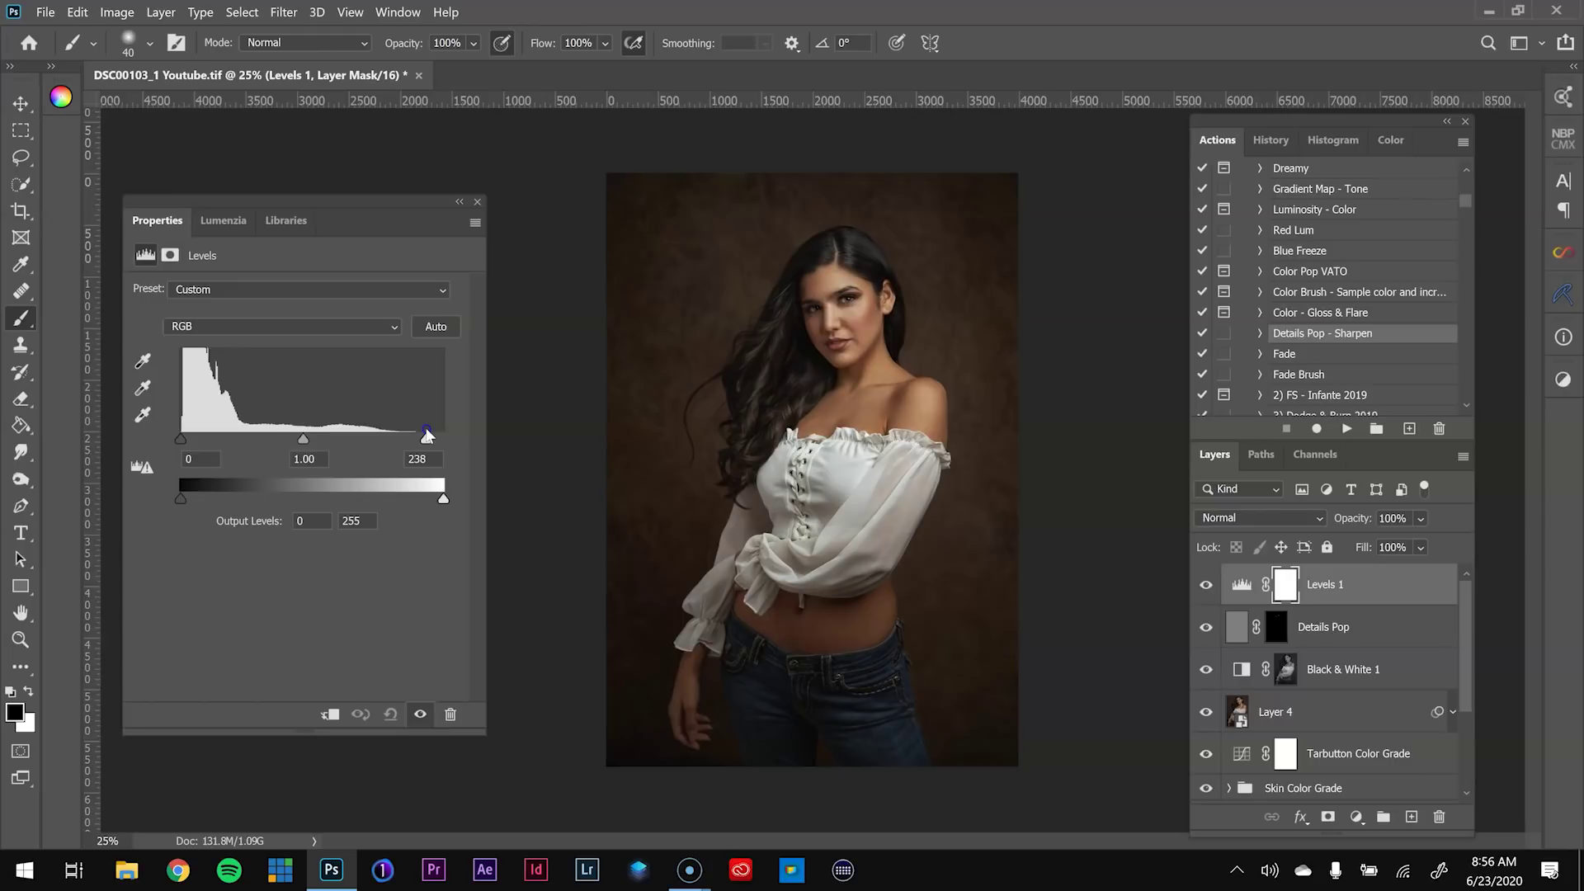
mouse_move(414, 430)
left_mouse_down()
mouse_move(429, 419)
mouse_move(413, 422)
left_mouse_up()
left_click_drag(304, 439, 307, 442)
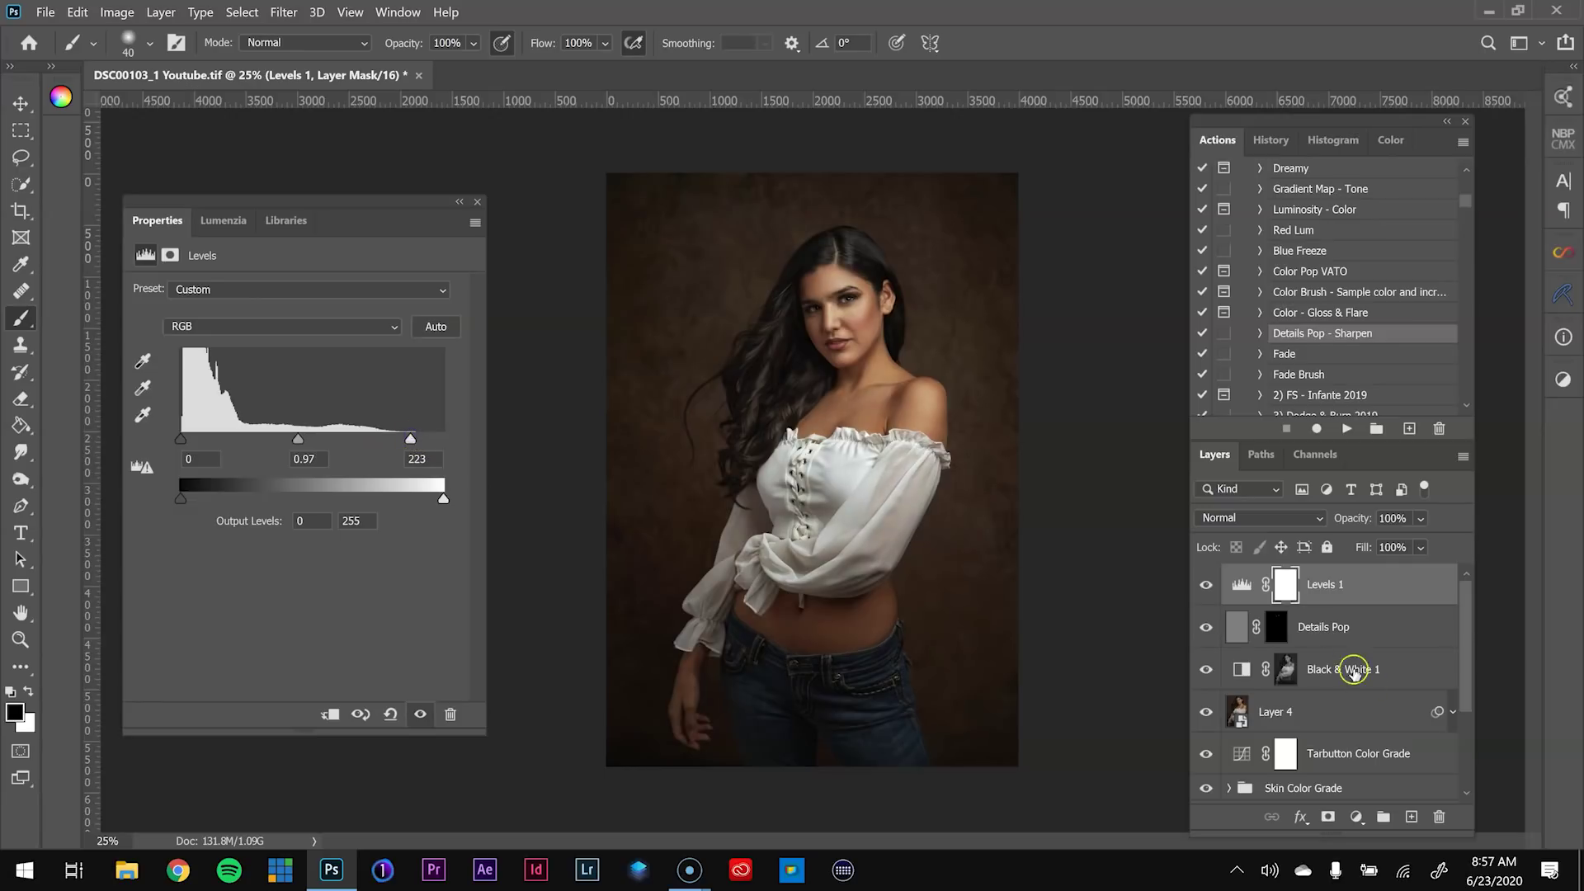
left_click(1205, 585)
left_click(1204, 586)
left_click(1204, 586)
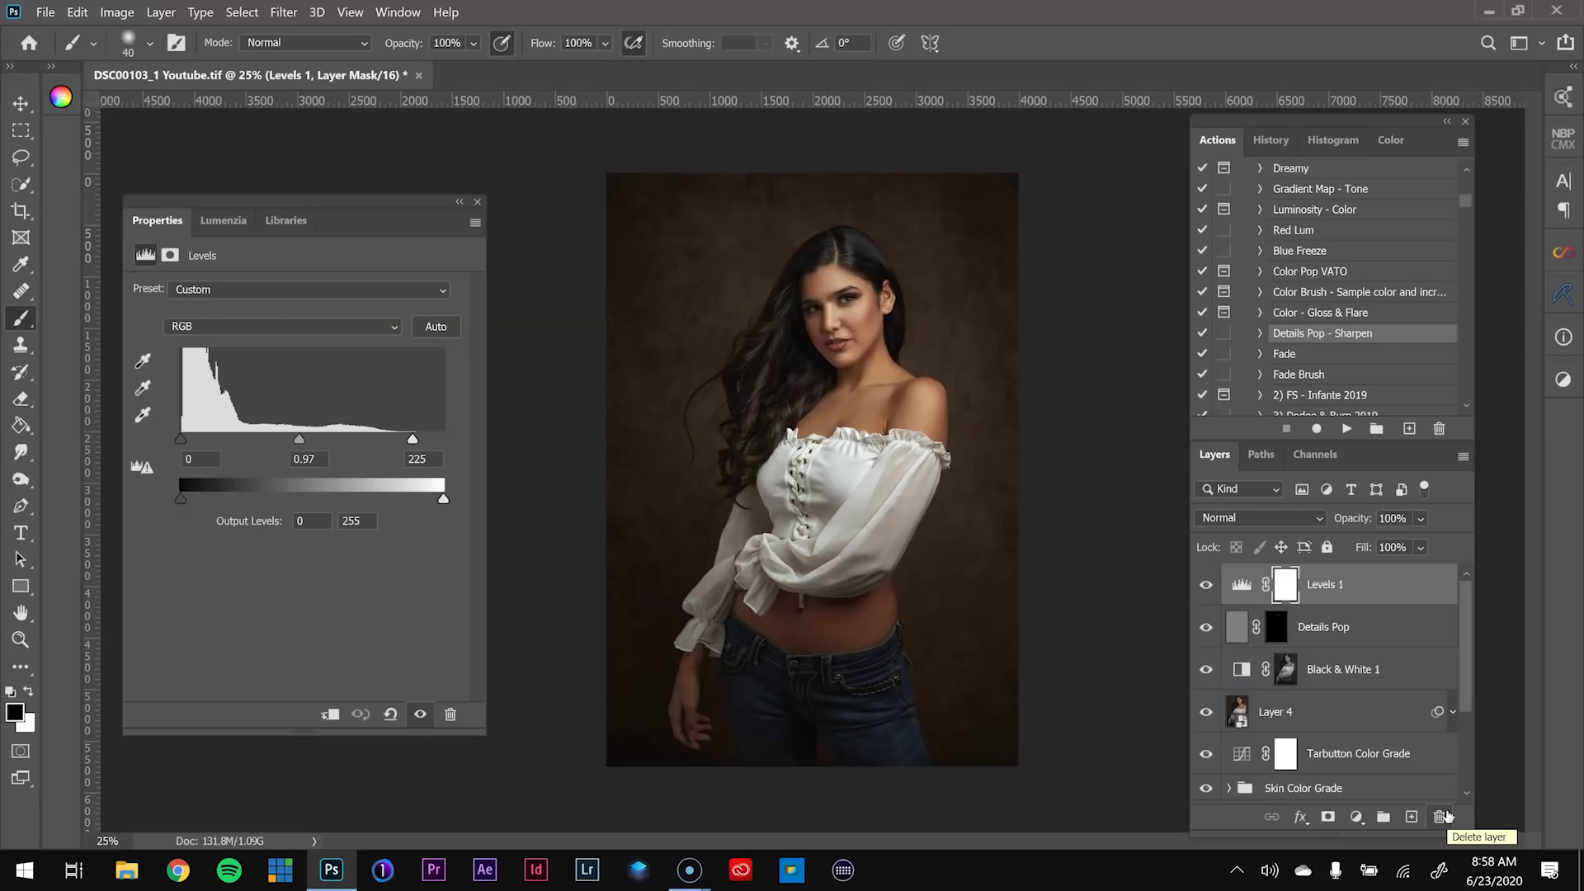
Add a Color Balance adjustment layer and fill its mask using Apply Image with Merged layer, RGB channel and Multiply blending
left_click(1356, 817)
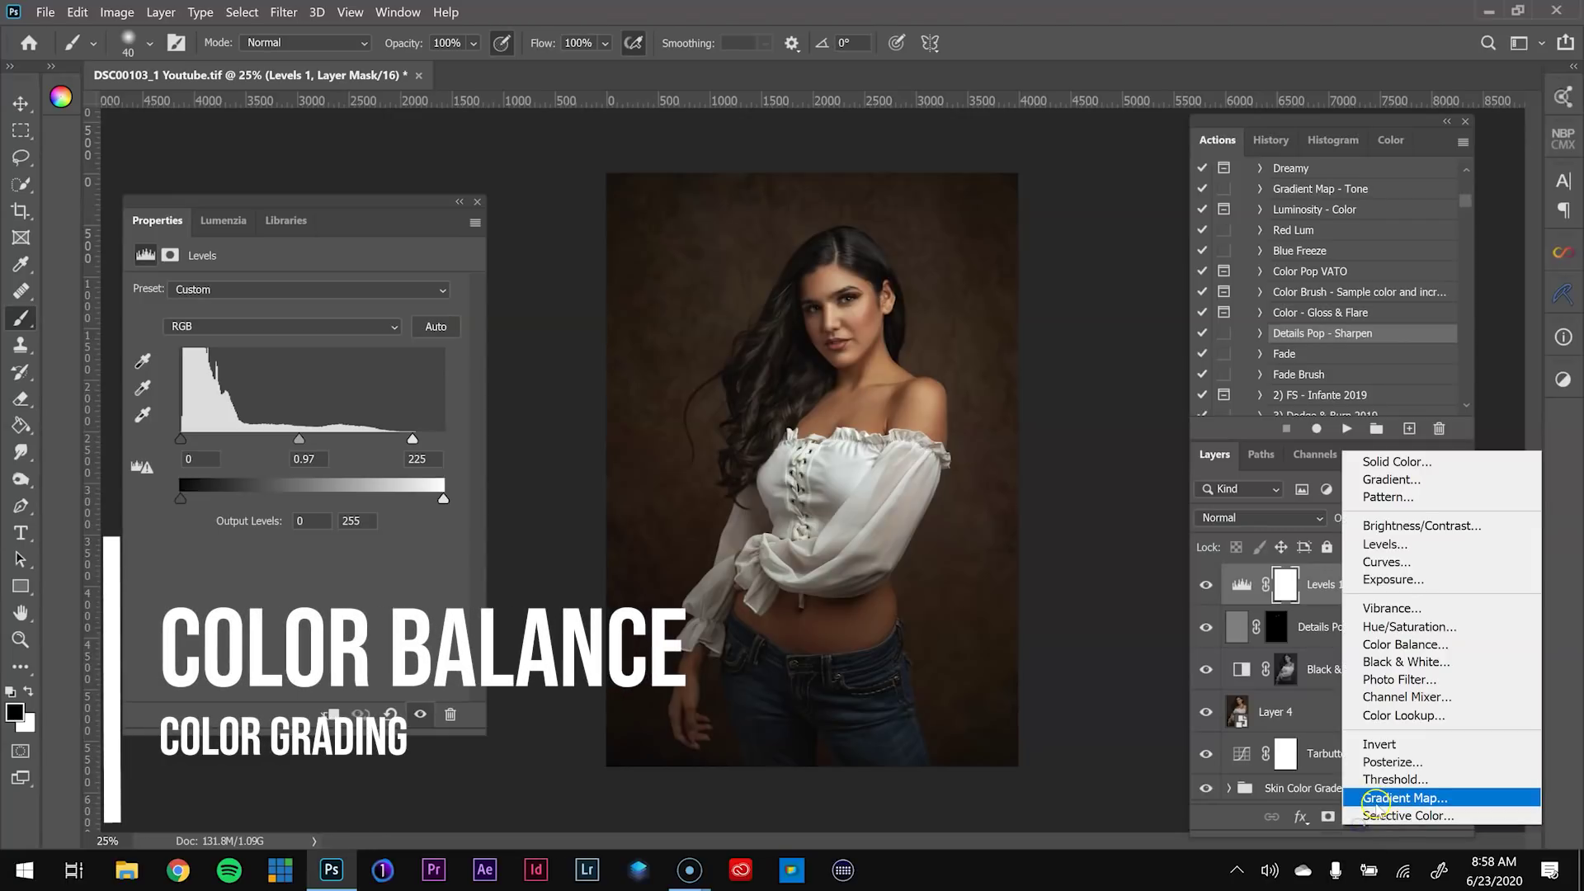
left_click(1403, 644)
left_click(116, 11)
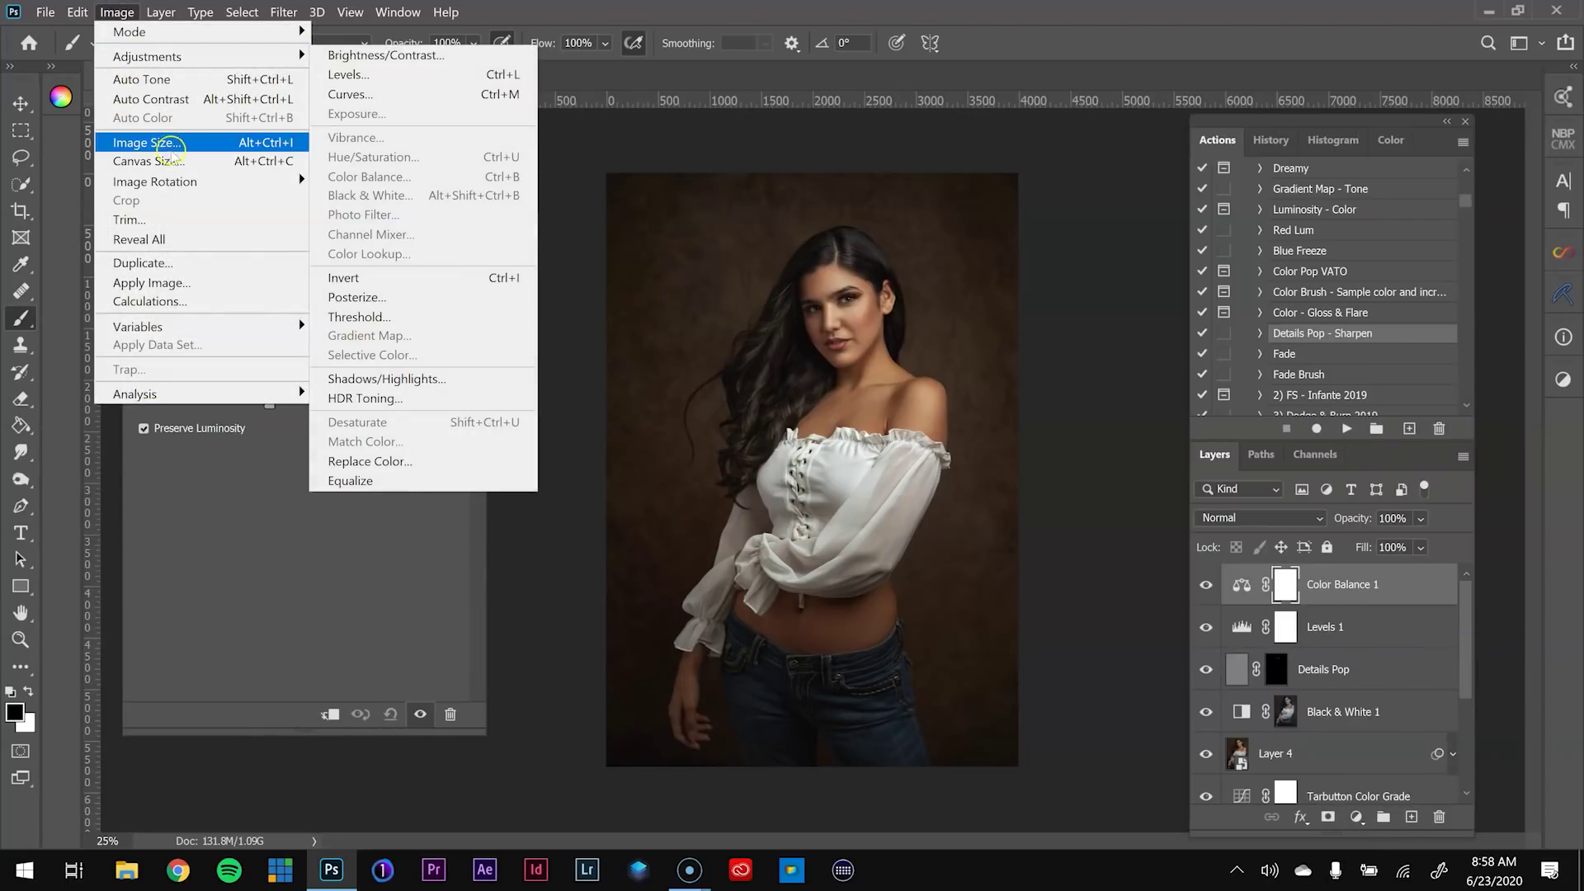
left_click(190, 283)
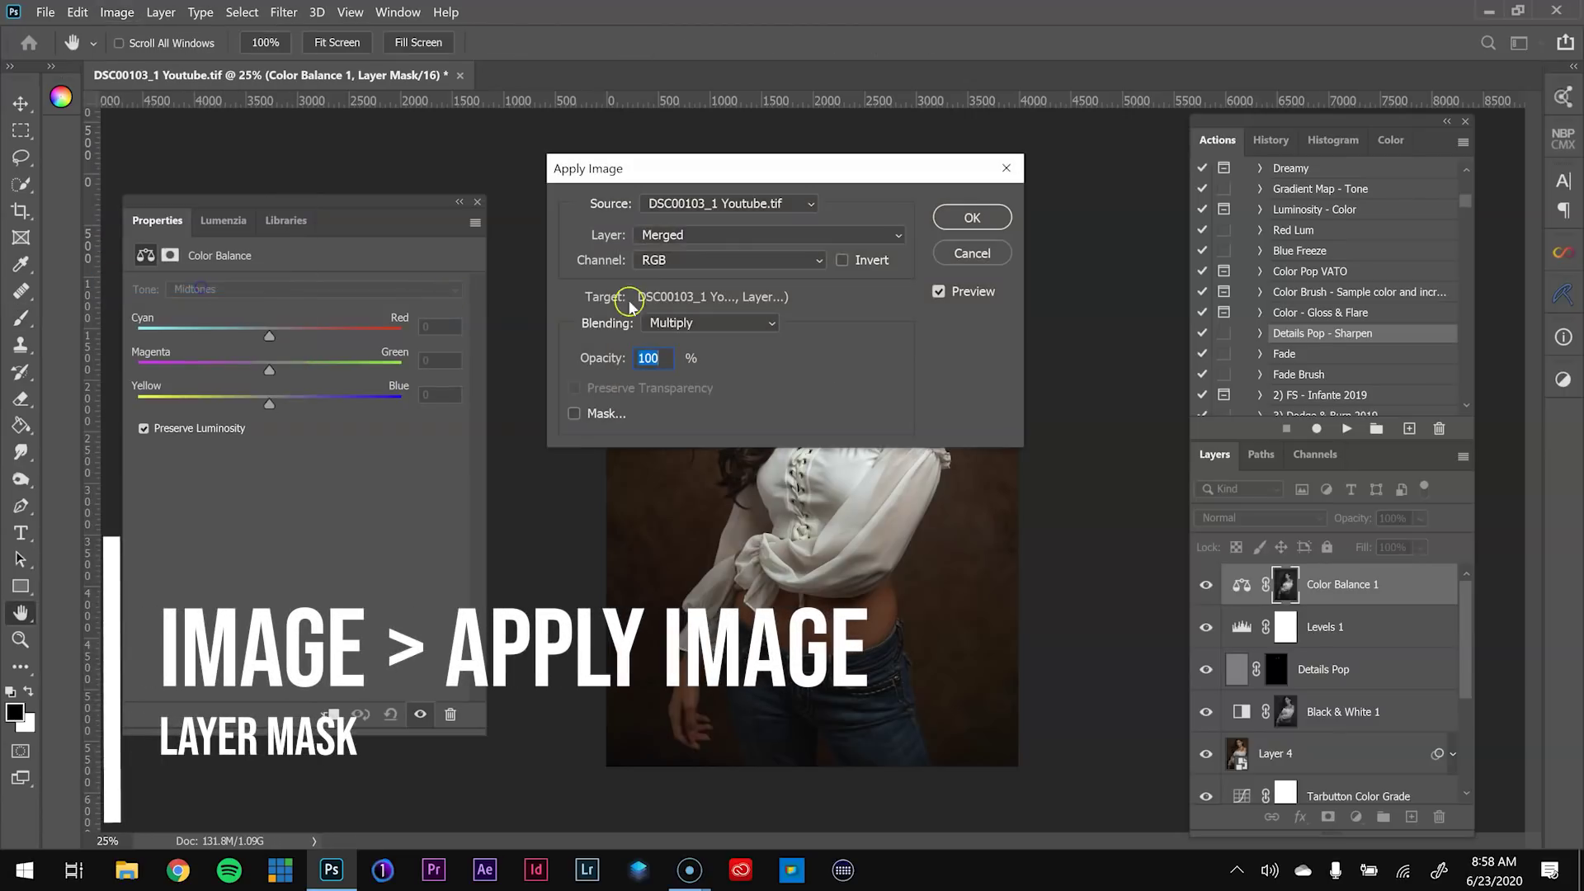
left_click(1003, 216)
key("b")
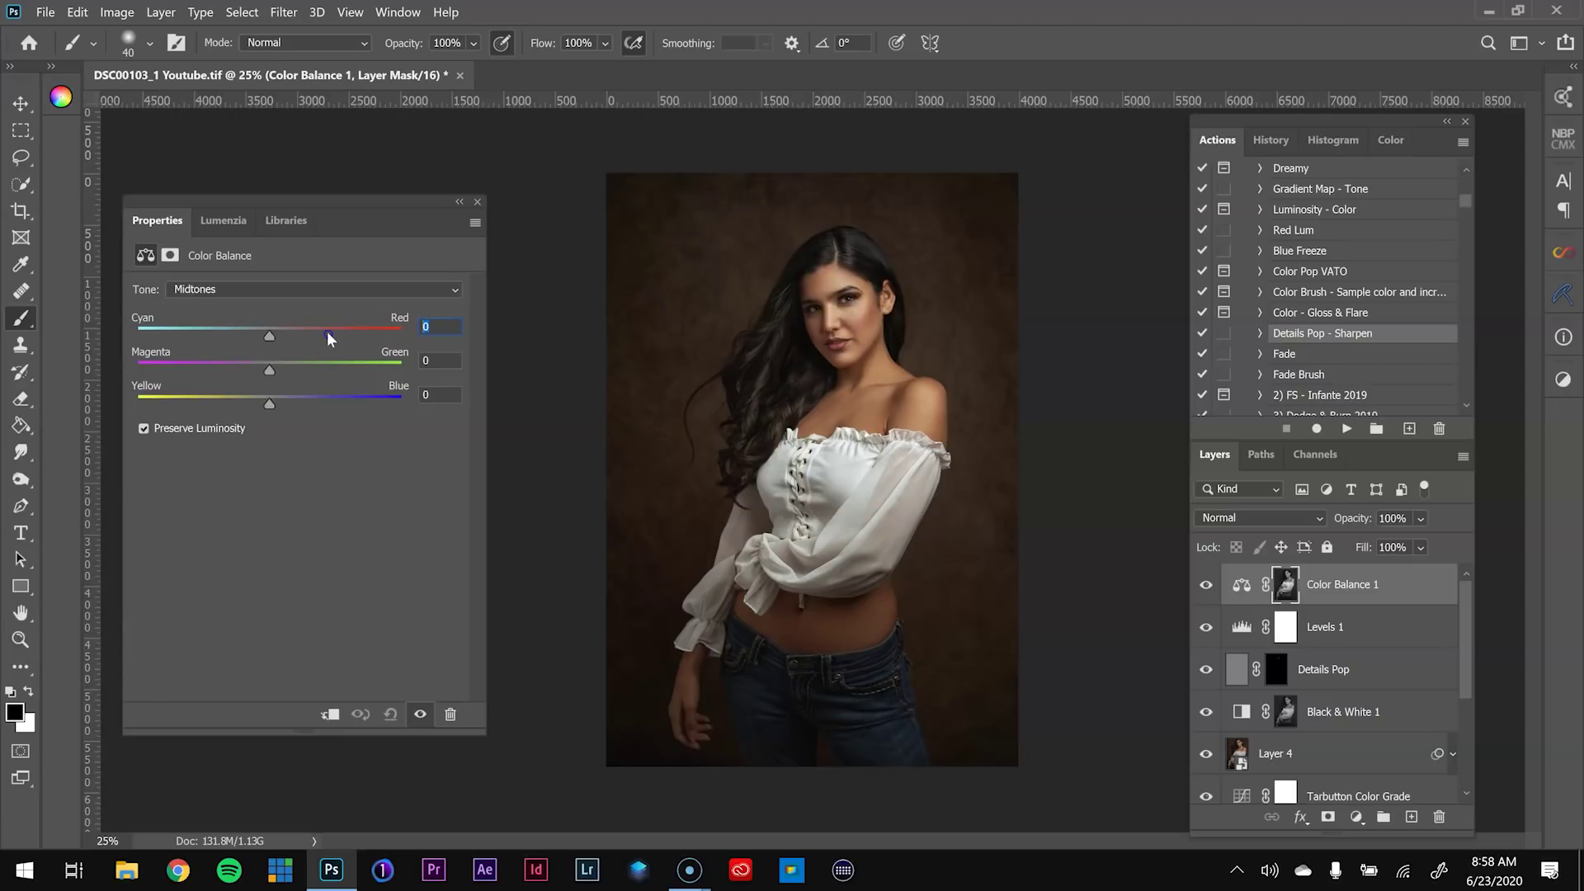
Adjust the Color Balance midtones and set the highlights' yellow-blue value to +5
type("-")
type("2")
type("6")
left_click(255, 290)
left_click(258, 338)
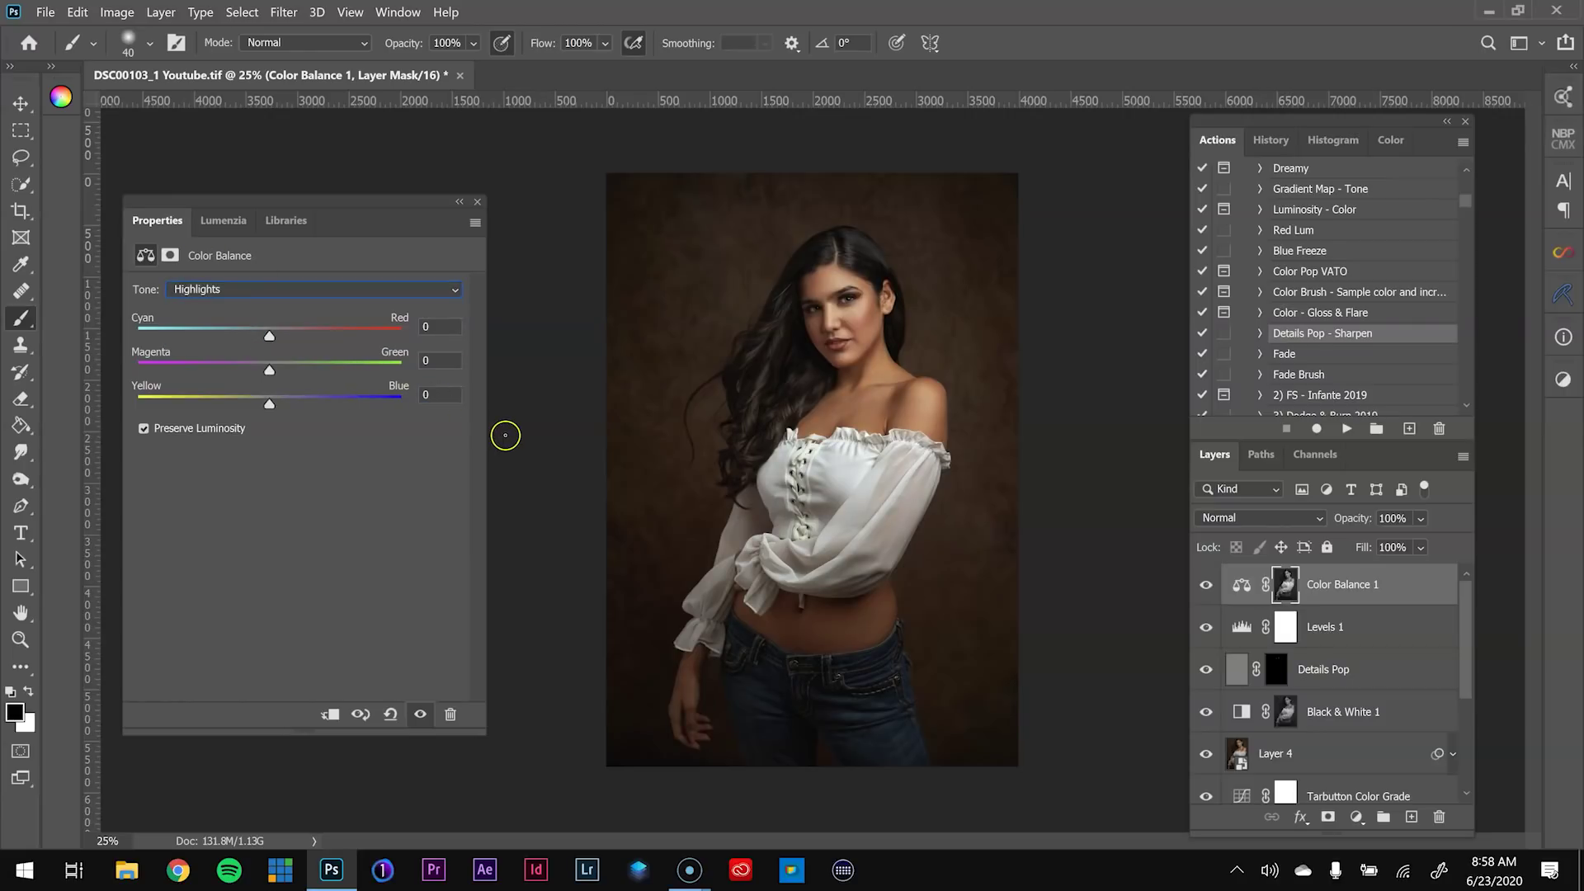
type("5")
Compare the portrait with and without the Color Balance 1 layer, and likewise for the Levels 1 layer
left_click(1205, 586)
left_click(1206, 587)
left_click(1205, 587)
left_click(1205, 586)
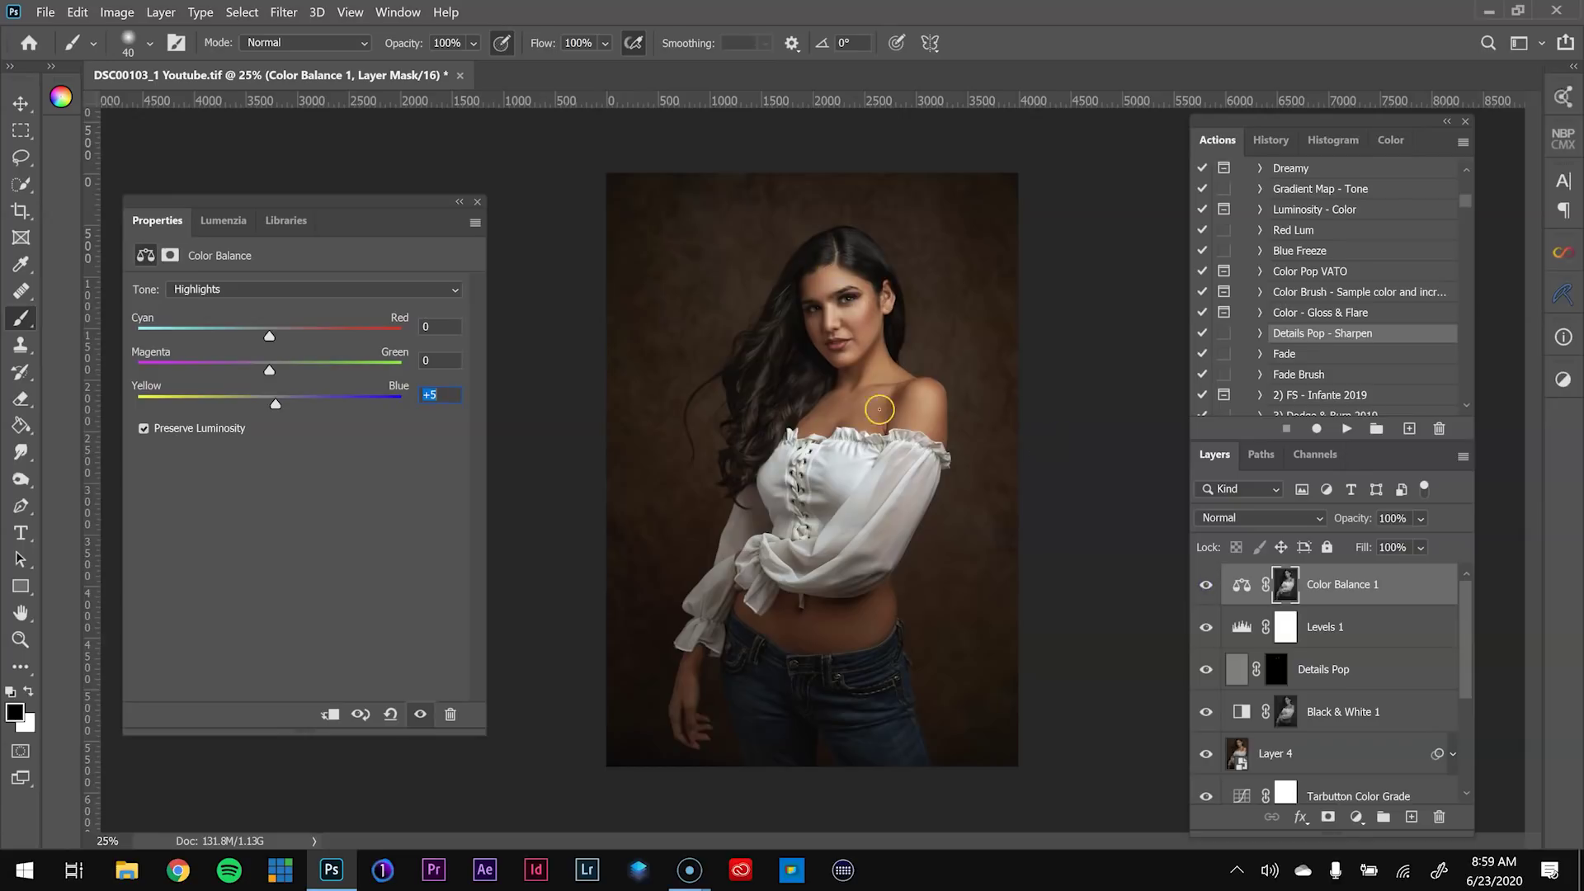
left_click(1206, 586)
left_click(1206, 586)
left_click(1350, 634)
left_click(1207, 629)
left_click(1207, 629)
left_click(1208, 629)
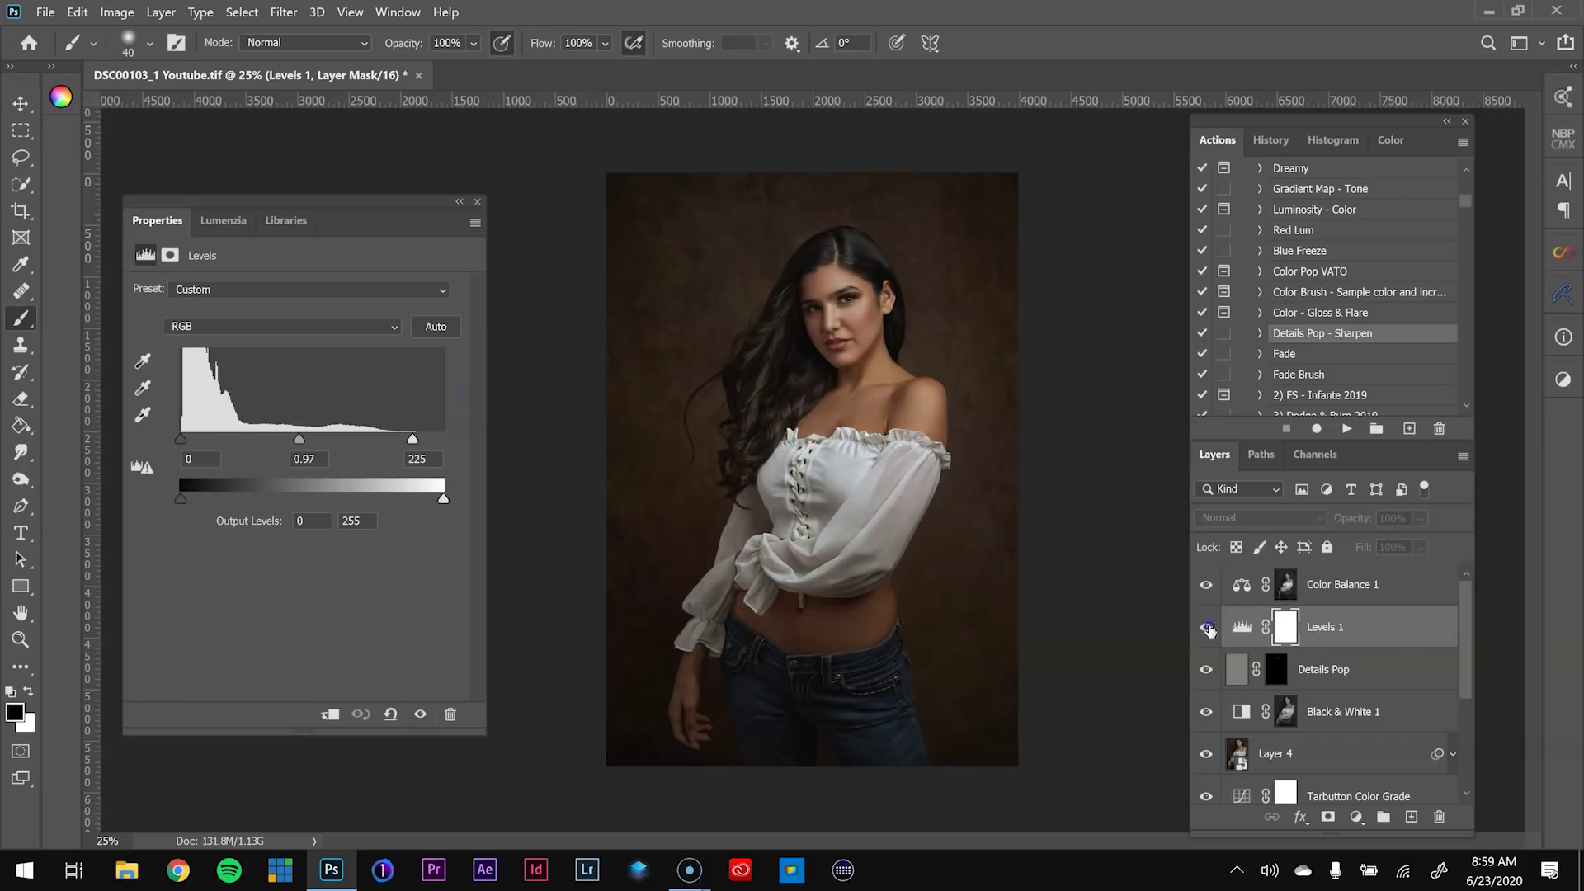
left_click(1208, 628)
left_click(1208, 629)
left_click(1208, 628)
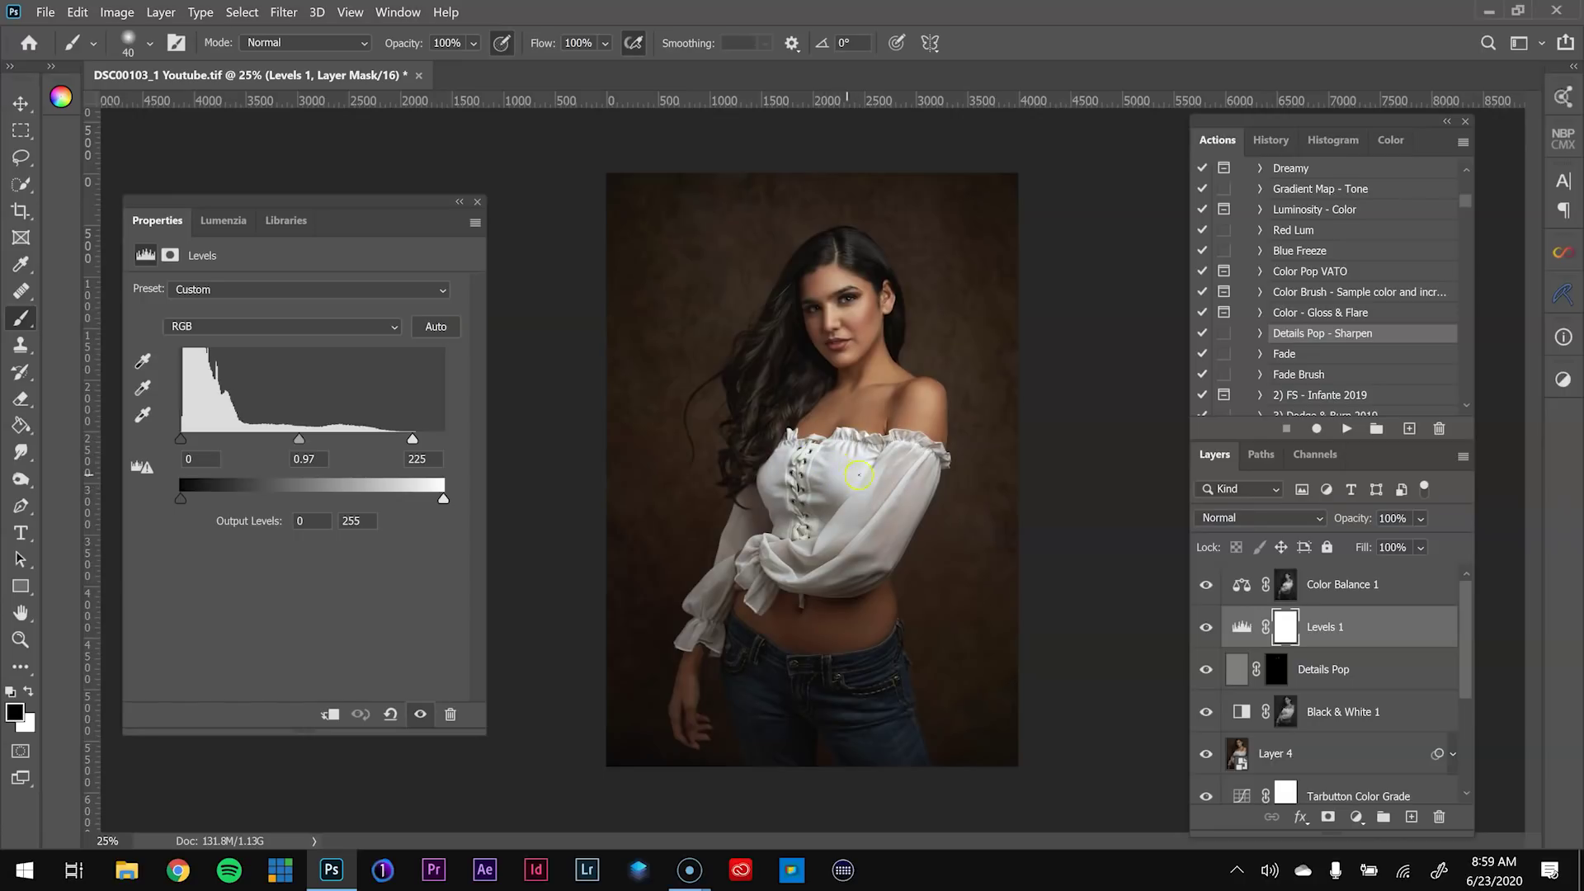
Paint black on the Levels 1 layer mask over the chest of the white blouse with an 800 px brush
left_click(1286, 629)
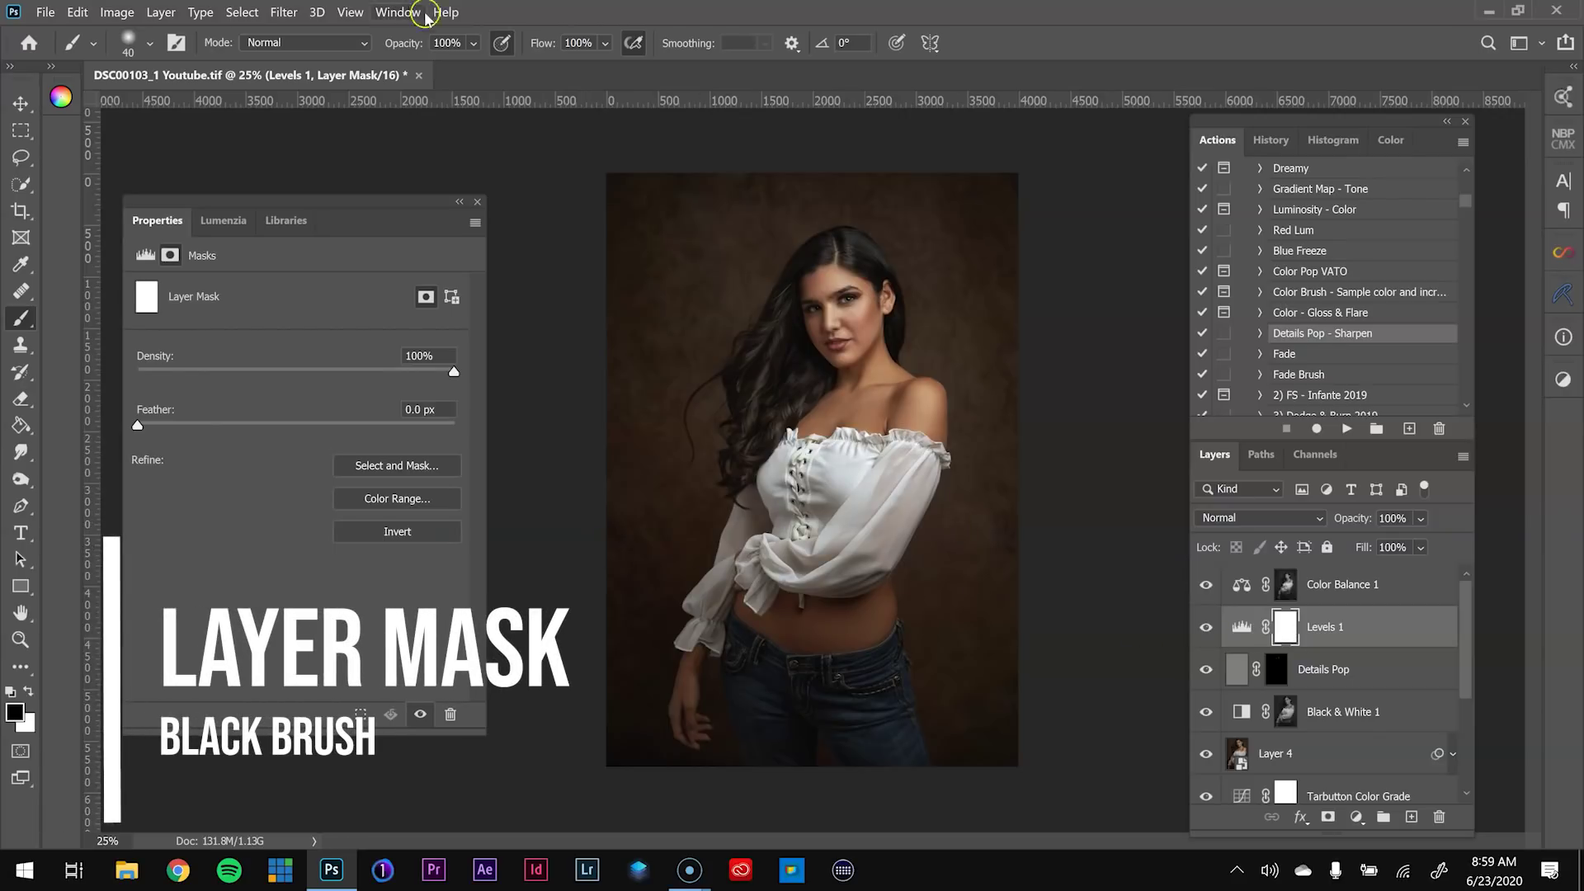
key("bracketright")
key("bracketright")
key("bracketright")
key("bracketright")
key("bracketright")
key("bracketright")
key("bracketright")
key("bracketright")
key("bracketright")
key("bracketright")
key("bracketright")
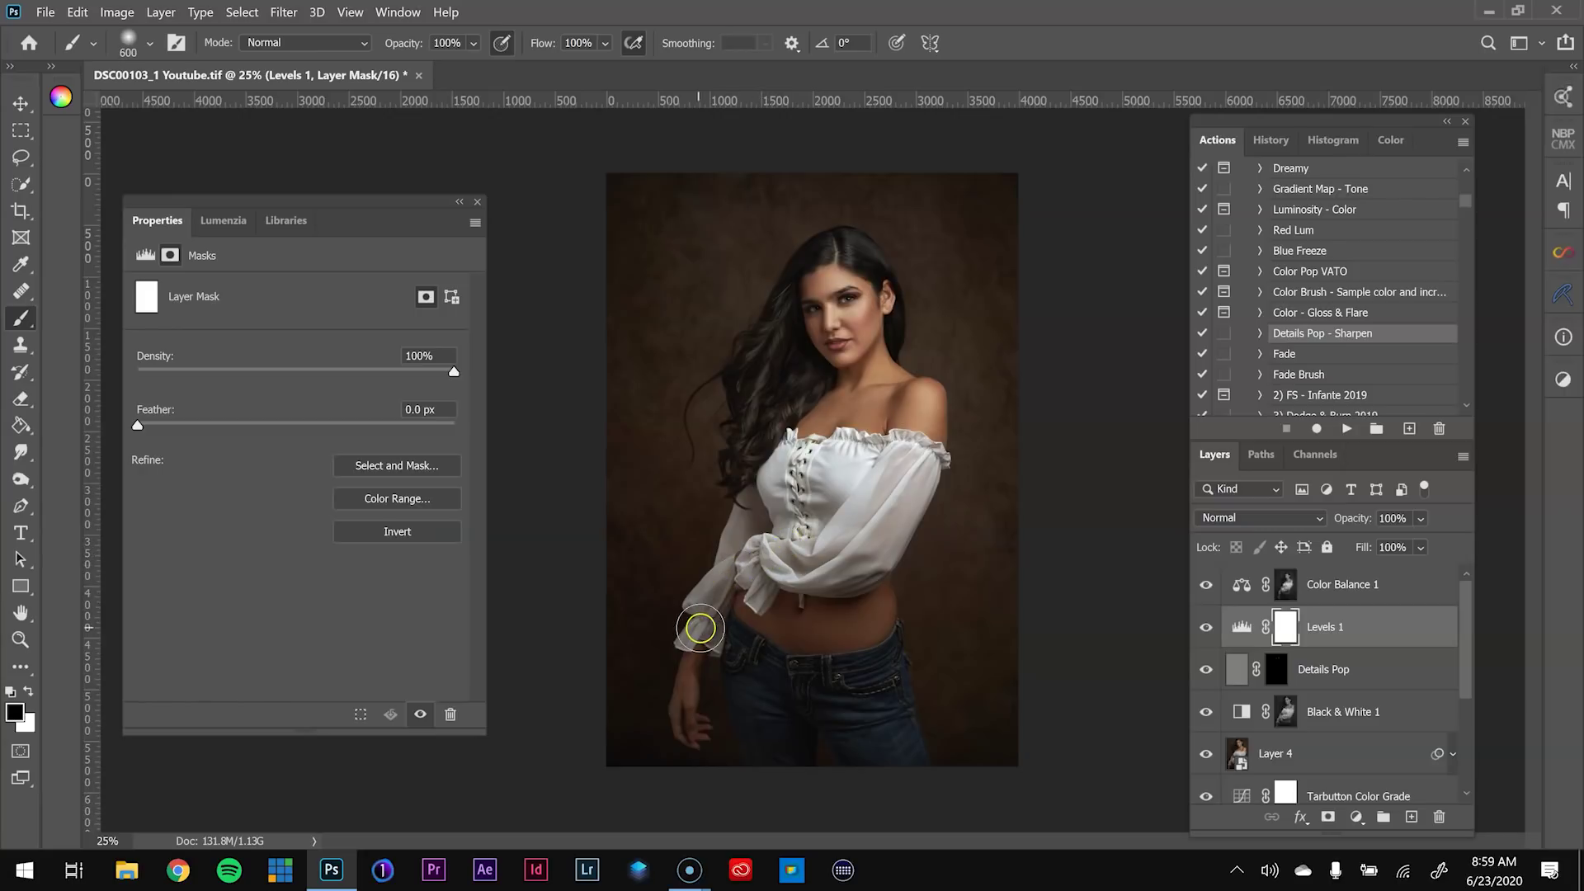
key("bracketright")
key("bracketright")
left_click(794, 473)
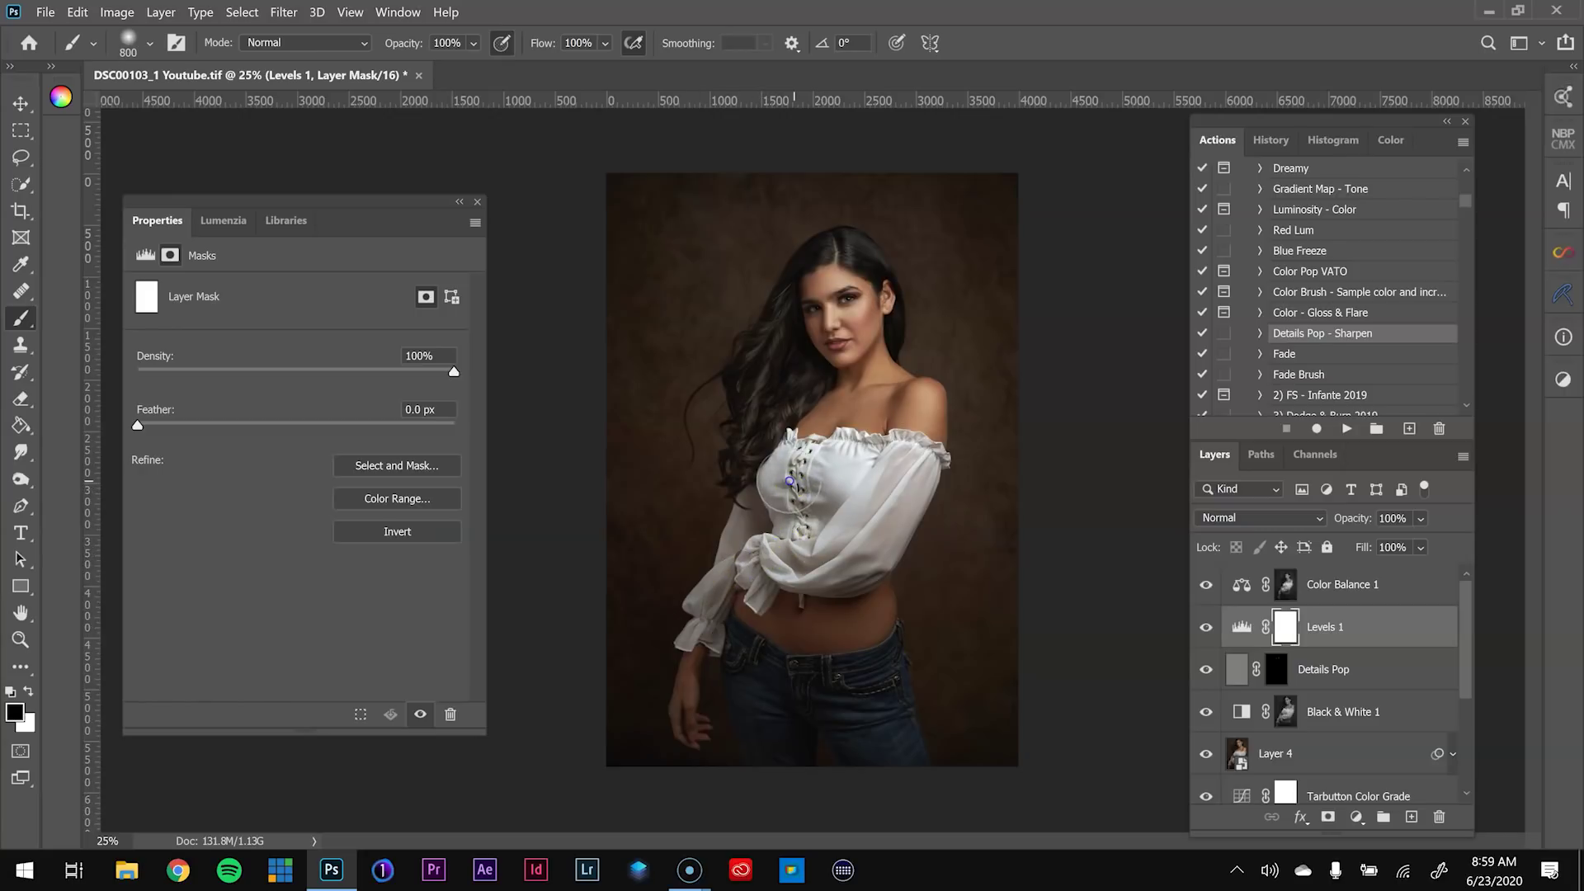
left_click_drag(853, 481, 839, 479)
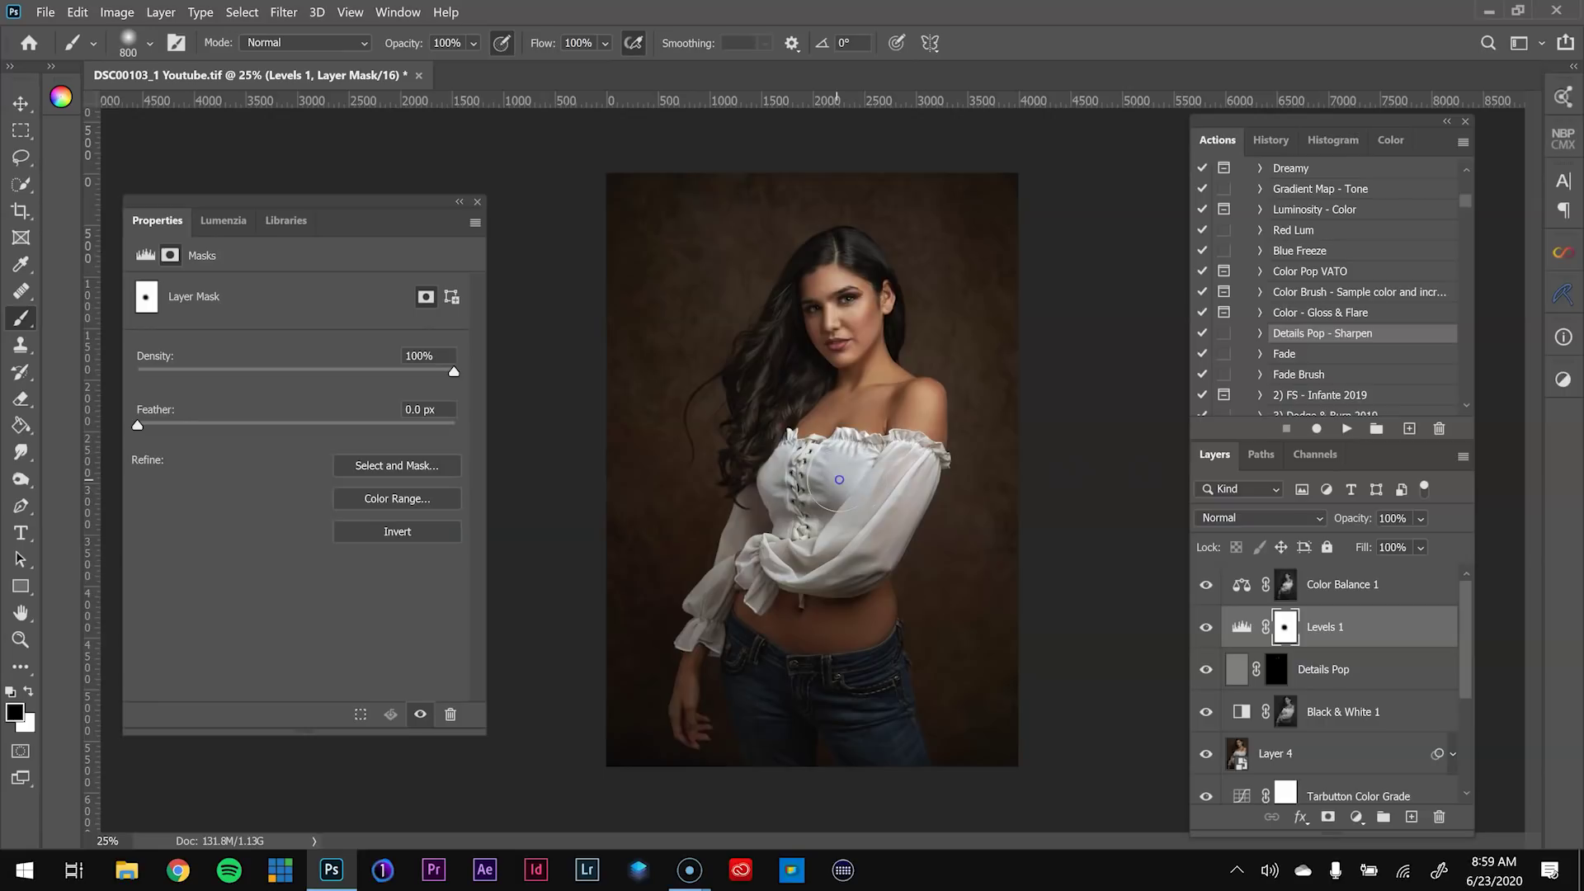
Extend the black painting on the Levels 1 mask across the blouse's lower front with a 700 px brush
key("bracketleft")
key("bracketleft")
key("bracketleft")
key("bracketleft")
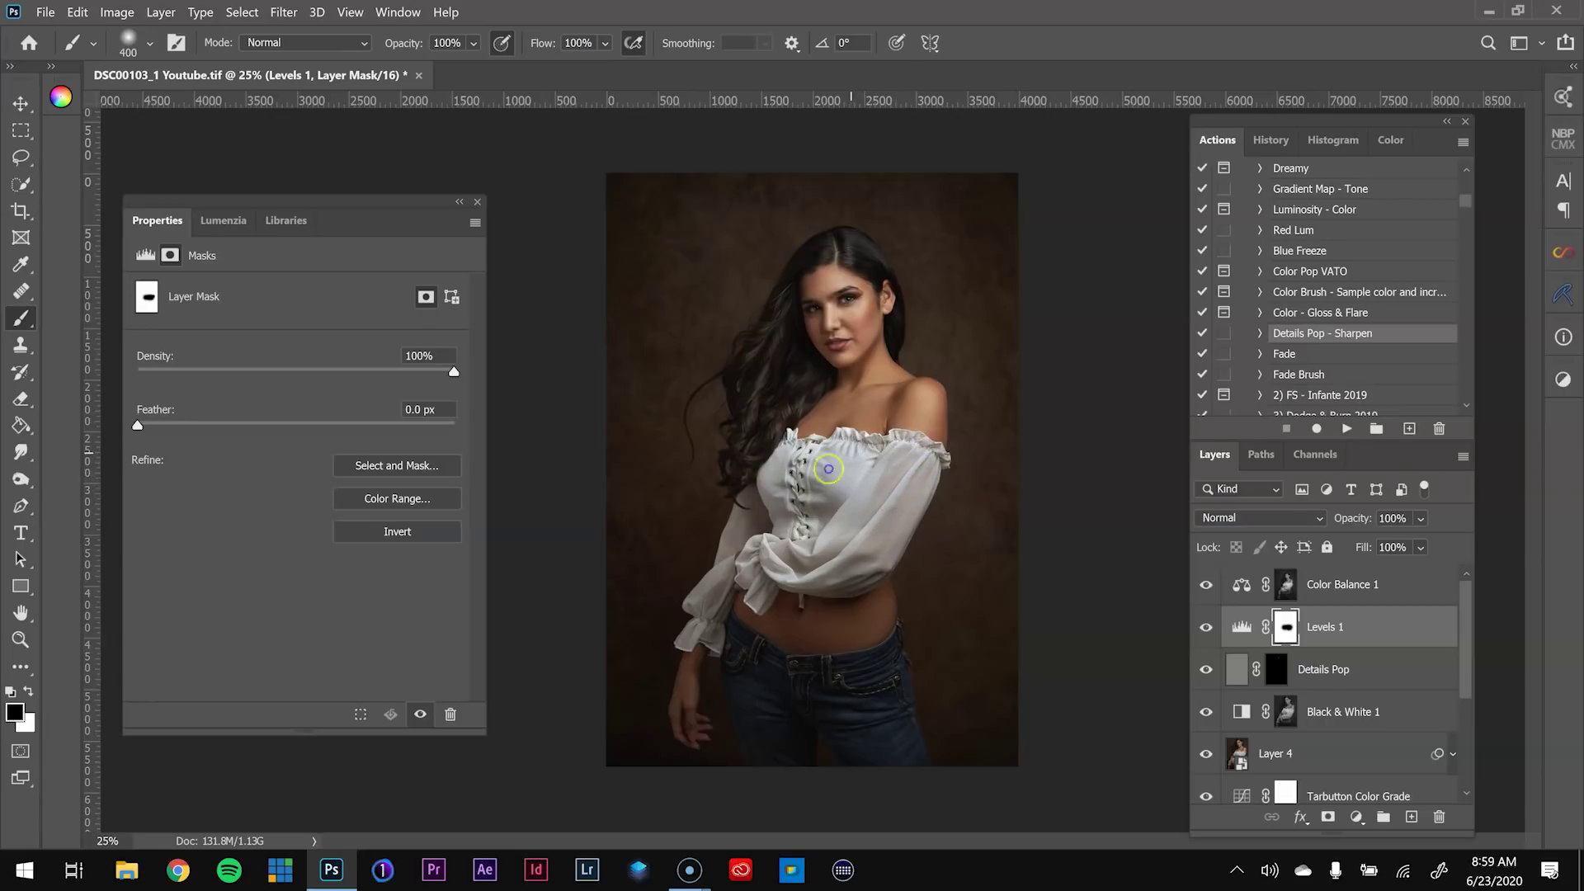
key("bracketright")
key("bracketright")
key("bracketright")
left_click_drag(835, 551, 883, 503)
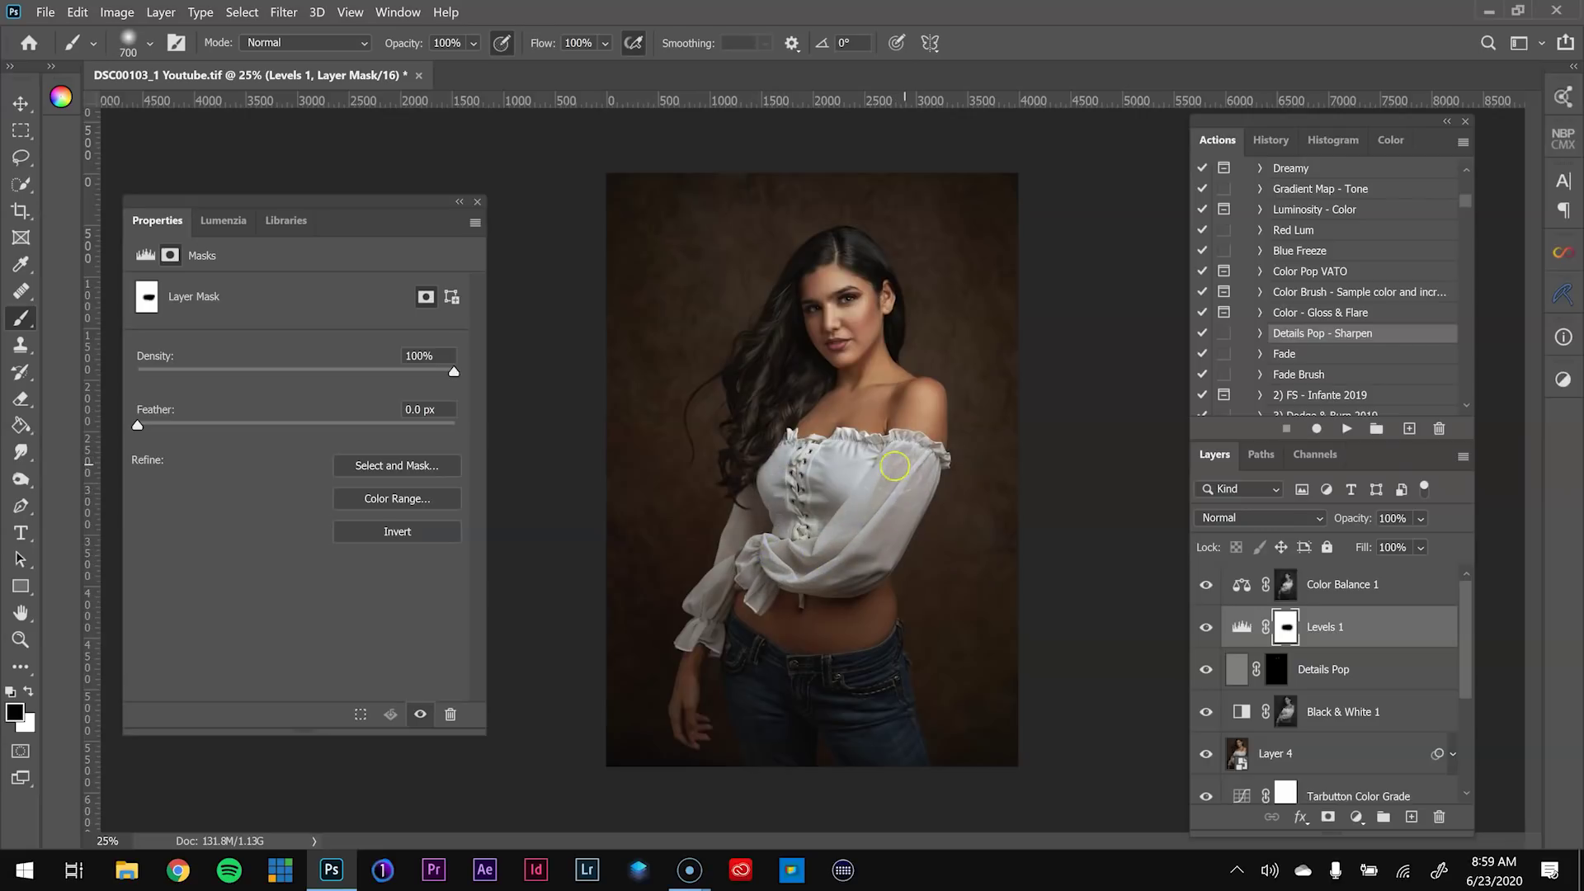
Mask the Levels effect off the blouse's cuff and sleeve with a 400 px black brush
key("bracketleft")
key("bracketleft")
key("bracketleft")
left_click_drag(703, 624, 716, 607)
left_click_drag(738, 547, 835, 514)
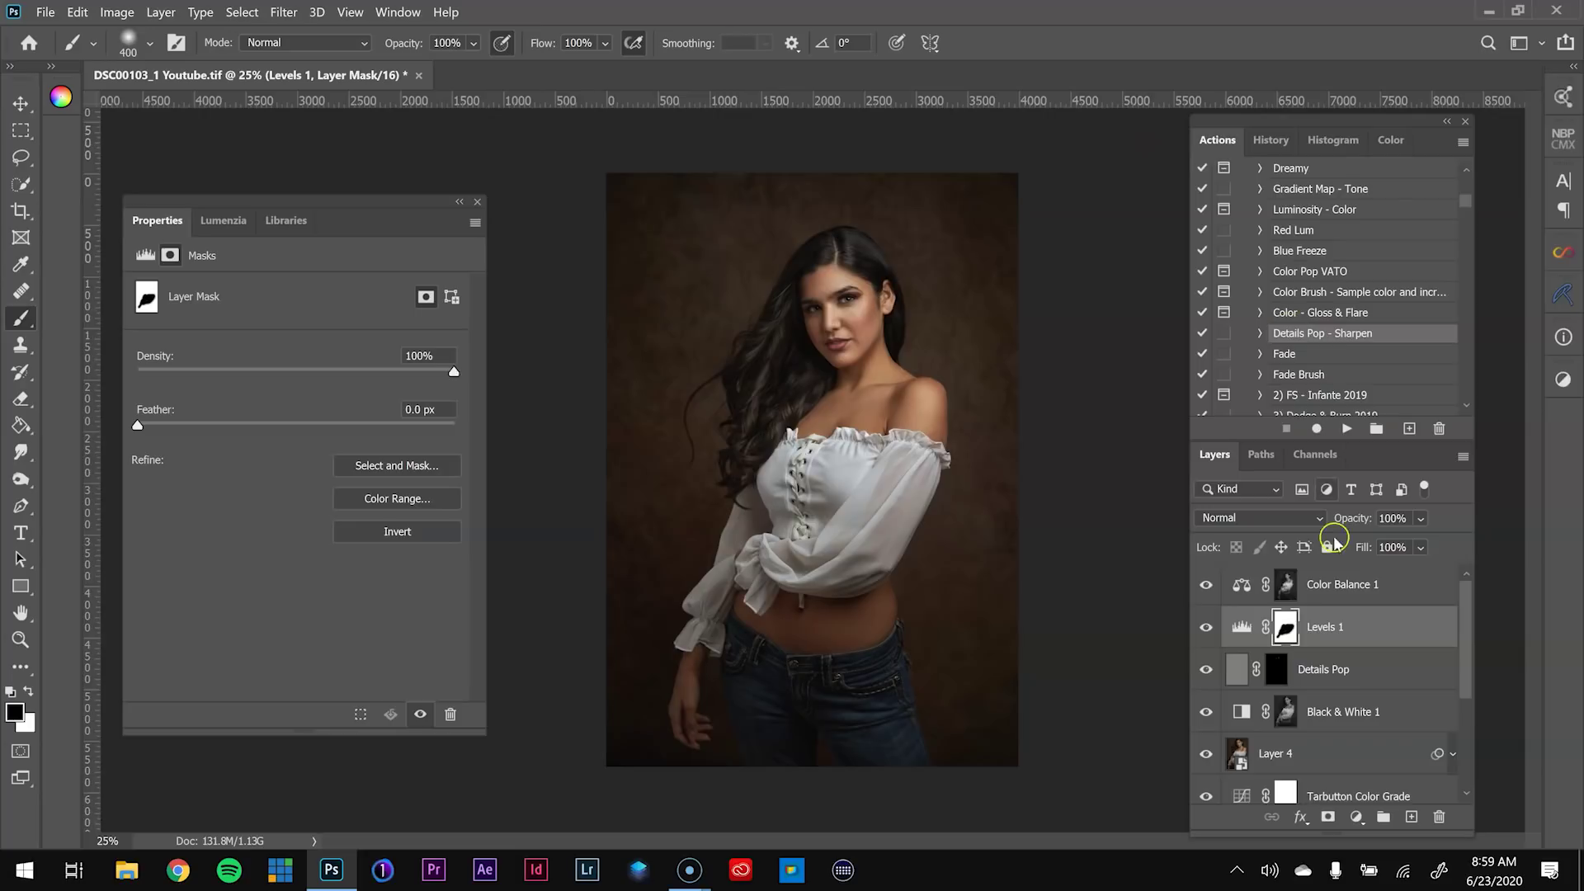
Compare the portrait with and without the Levels 1 layer and reopen its Levels settings
left_click(1204, 630)
left_click(1202, 638)
left_click(1242, 629)
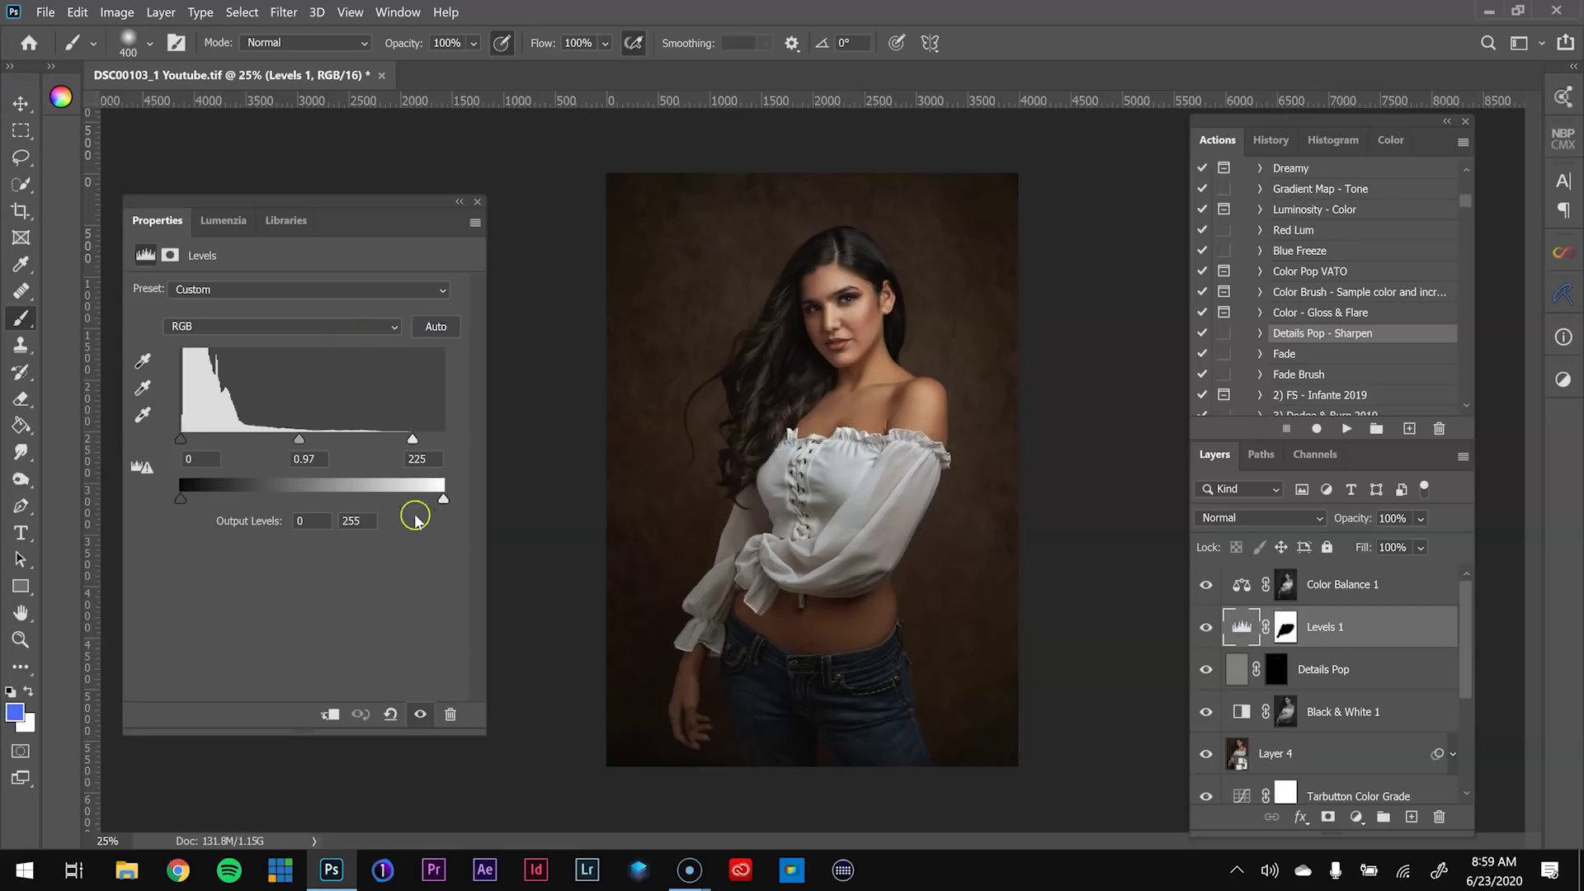
left_click(413, 446)
Compare the full retouched portrait with the original by showing only the Background layer and restoring all layers
left_click(1340, 588)
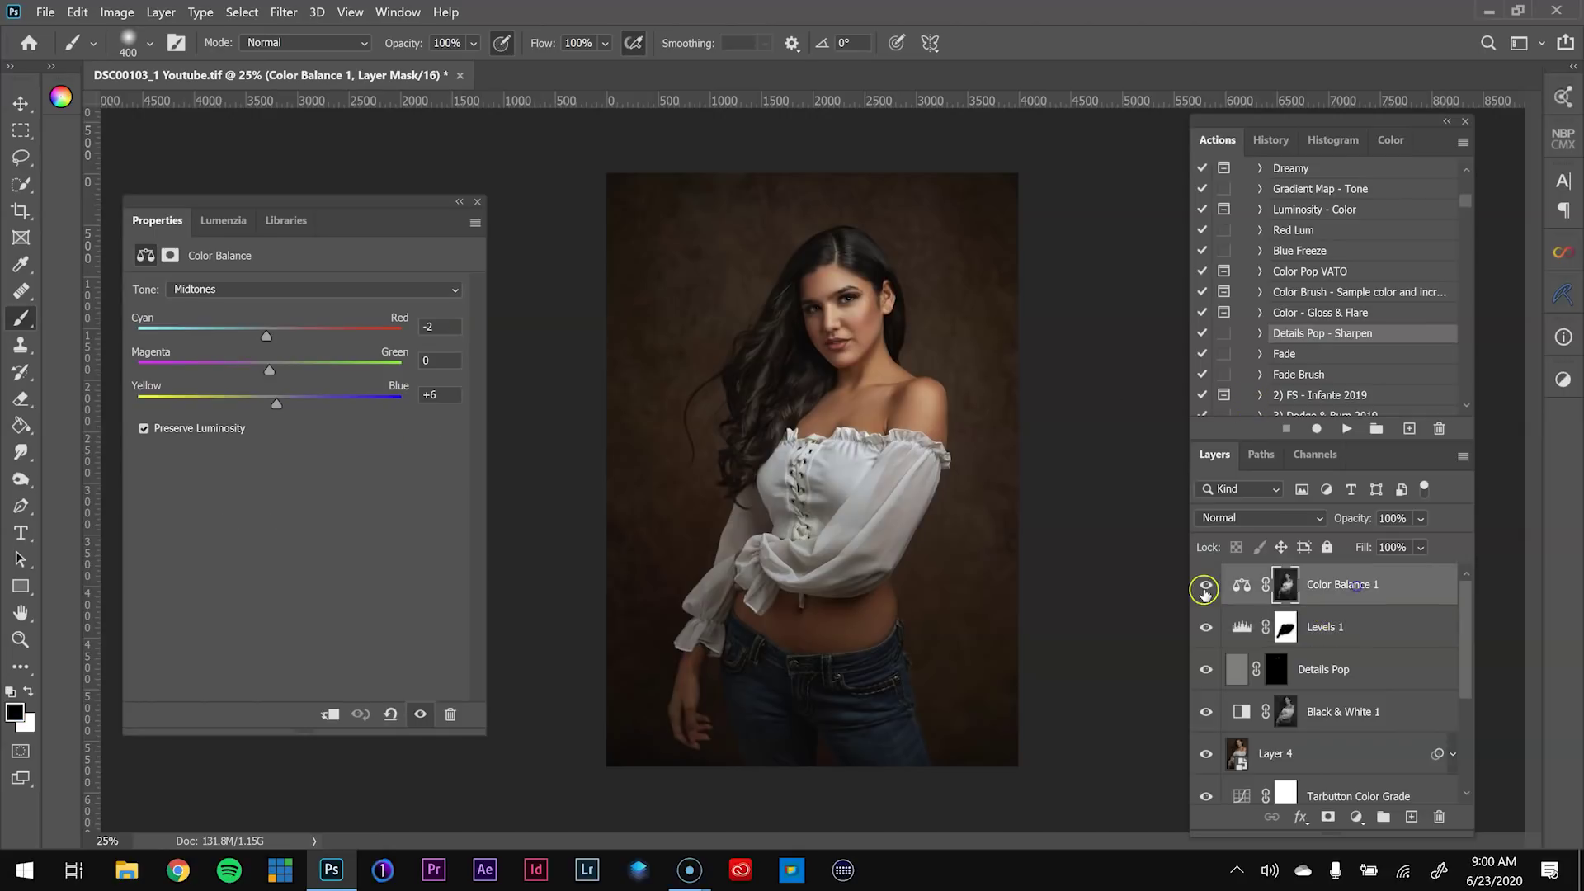
scroll(1229, 709, "down", 3)
scroll(1206, 788, "up", 1)
scroll(1205, 785, "down", 1)
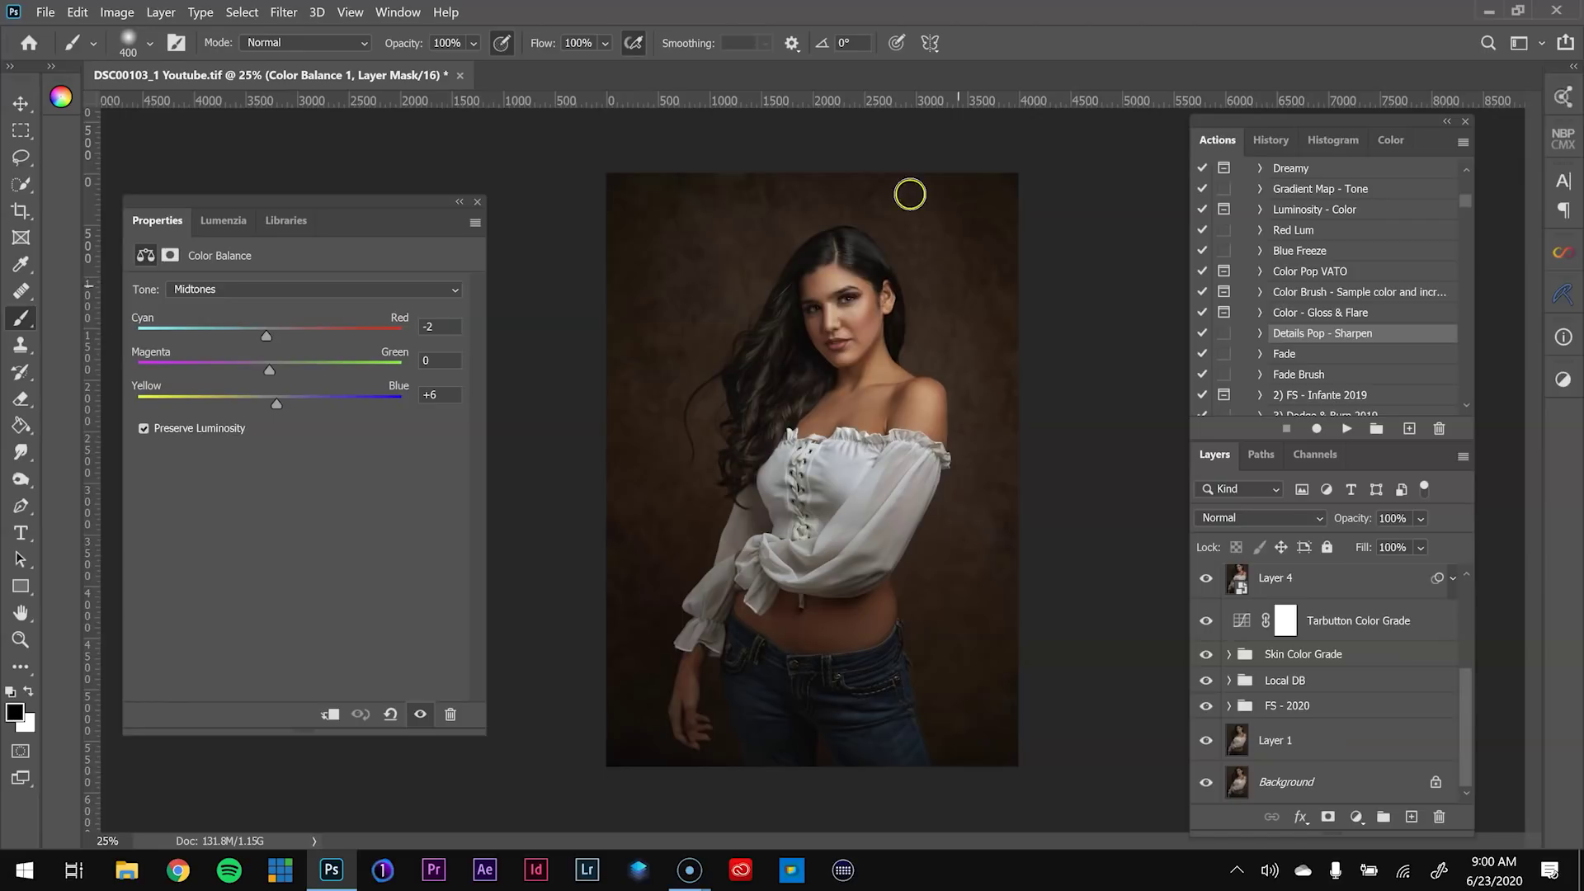
left_click(1291, 784)
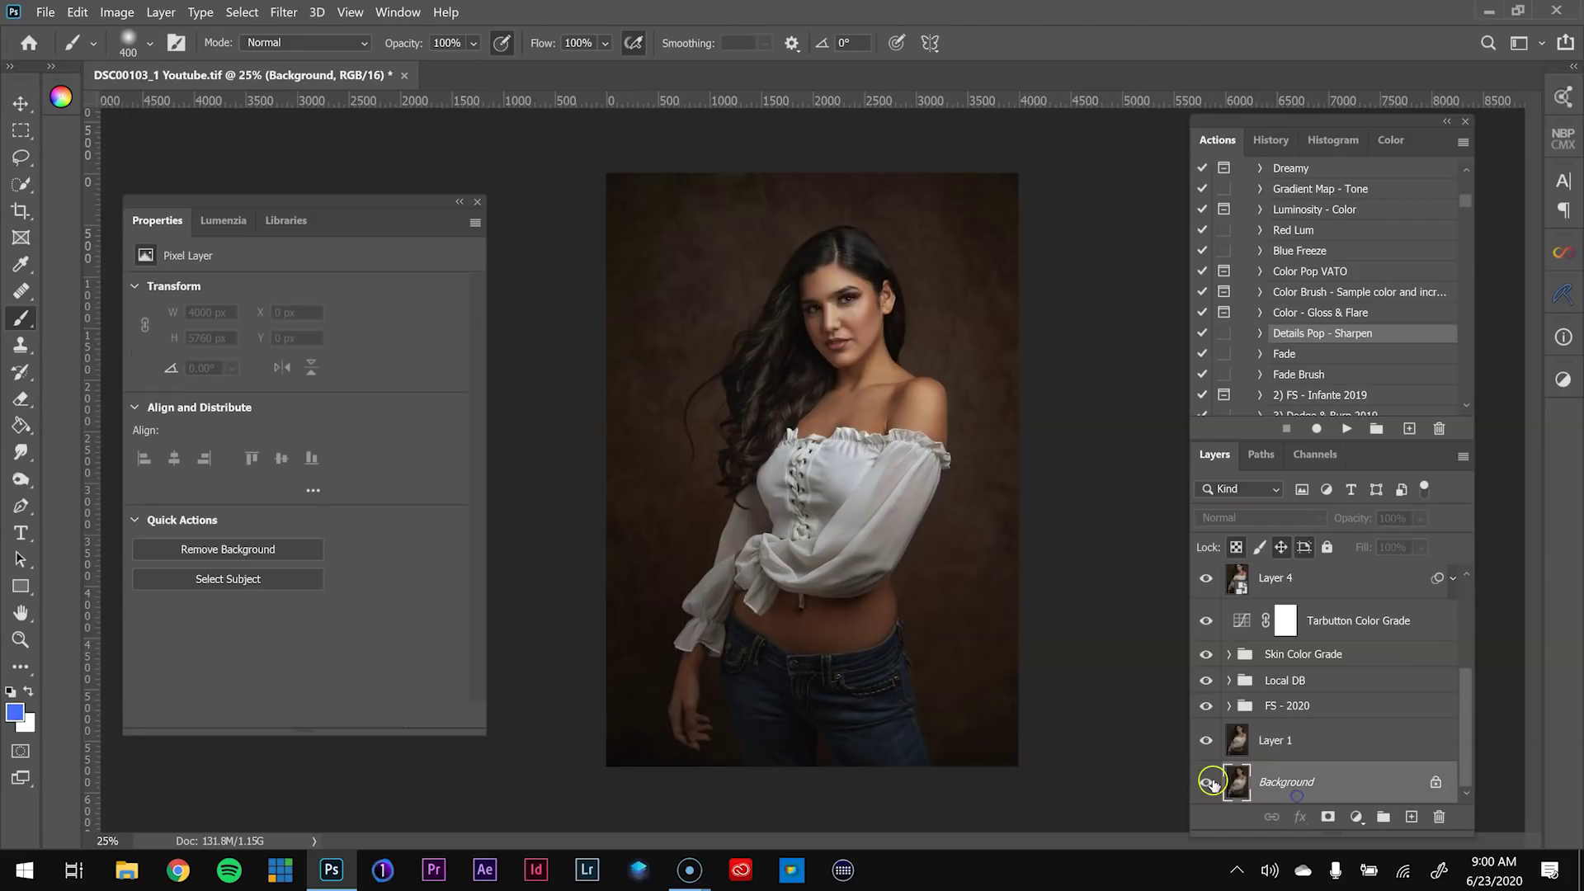
left_click(1207, 786, "alt")
left_click(1208, 787, "alt")
Examine the face and upper body at 50% zoom, comparing the retouch with the Background layer alone
key("z")
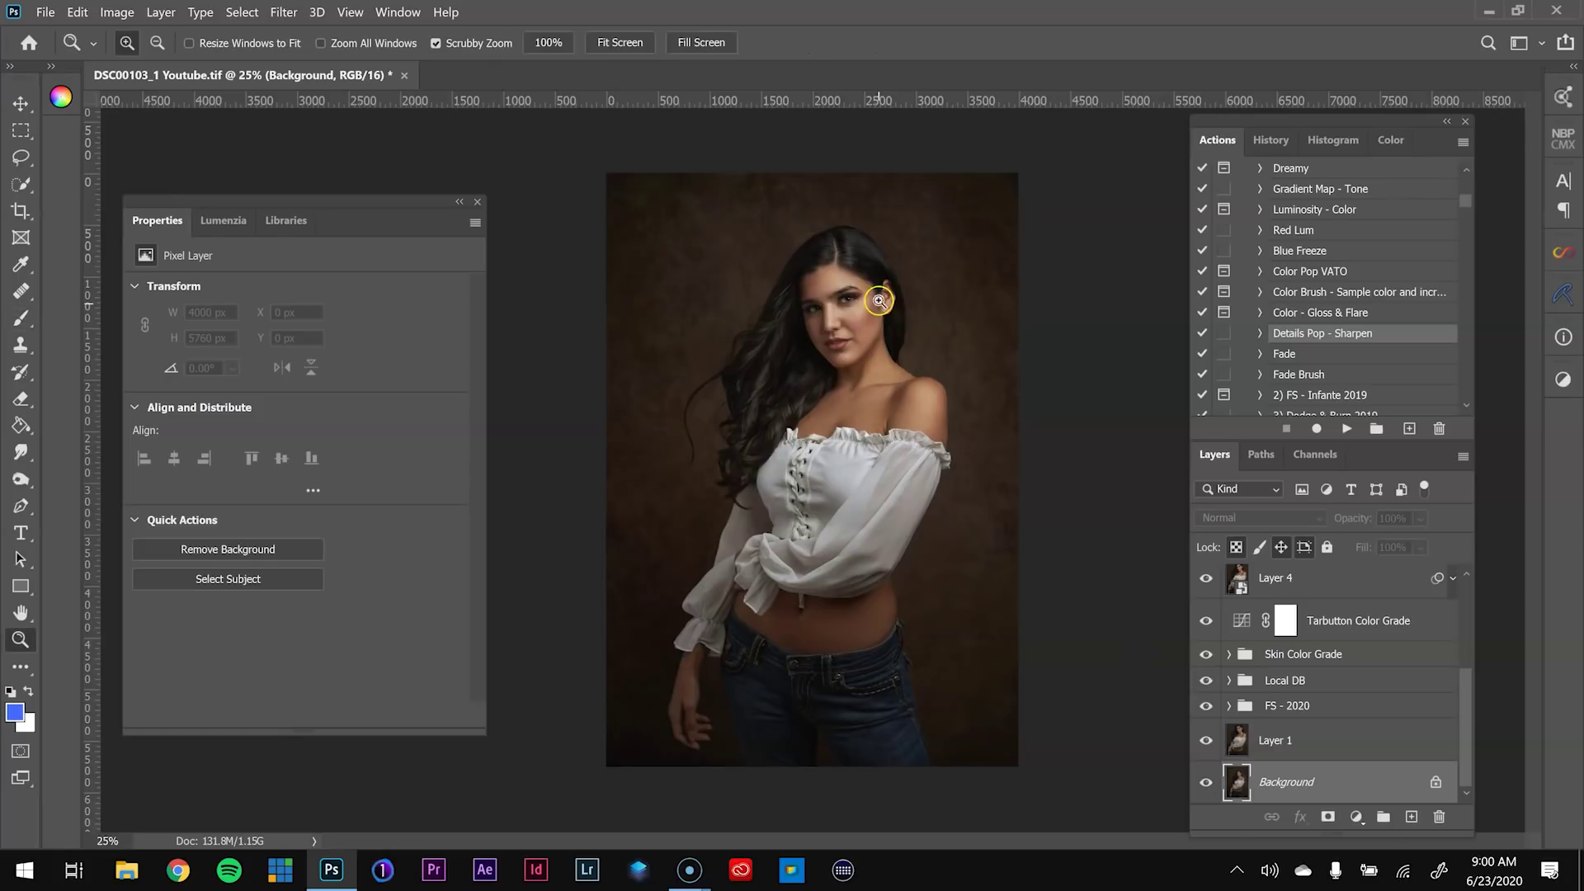
left_click(879, 301)
left_click(895, 324)
left_click_drag(976, 452, 976, 415)
left_click(1207, 790, "alt")
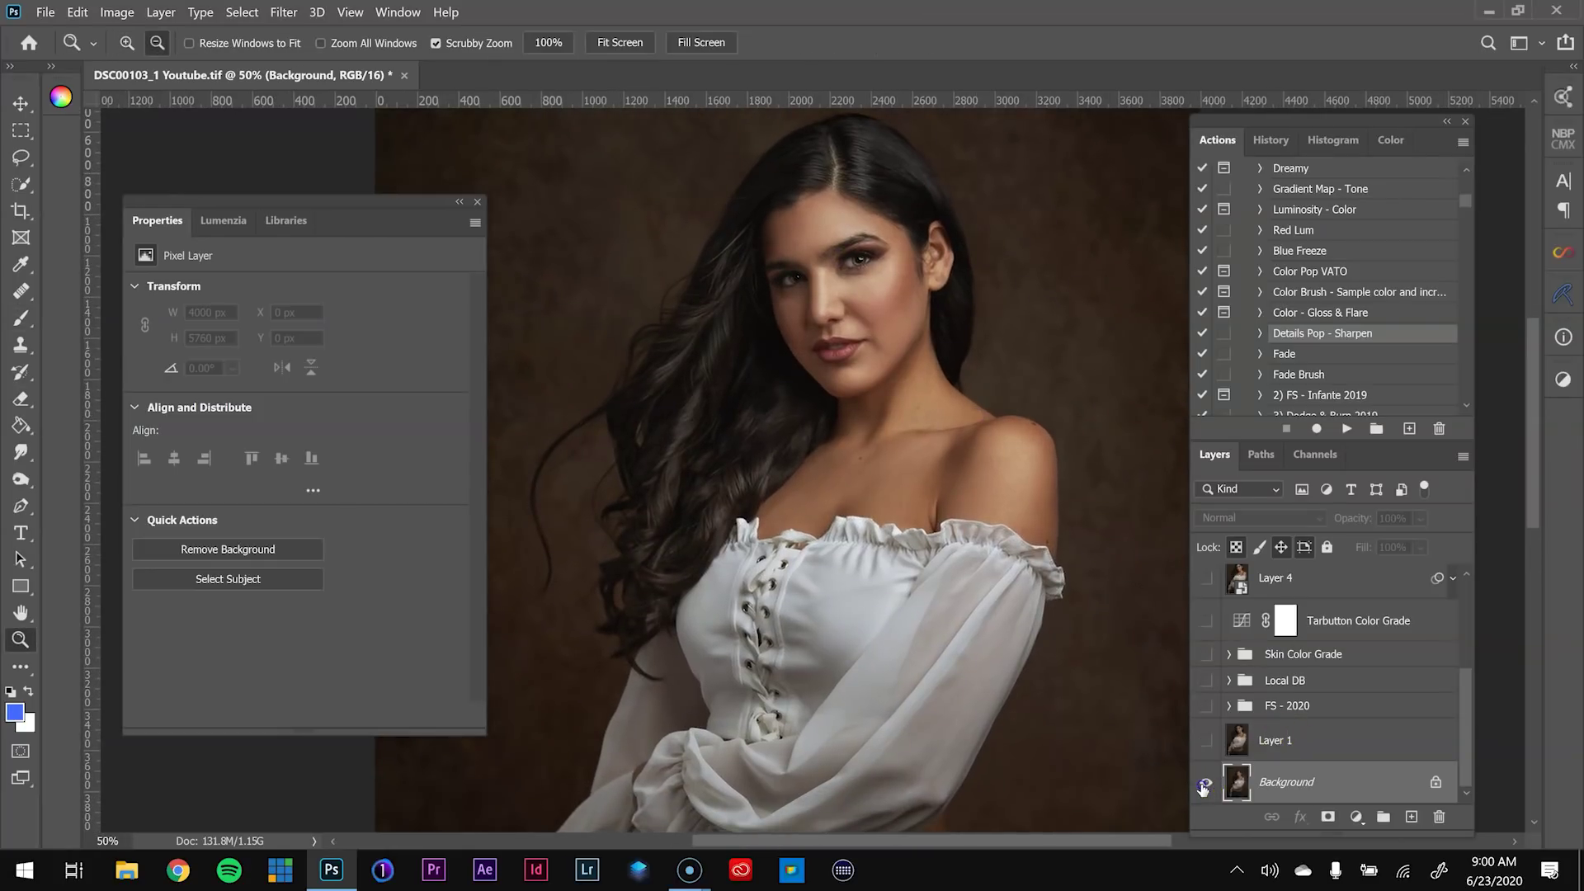
left_click(1205, 788, "alt")
key("ctrl+minus")
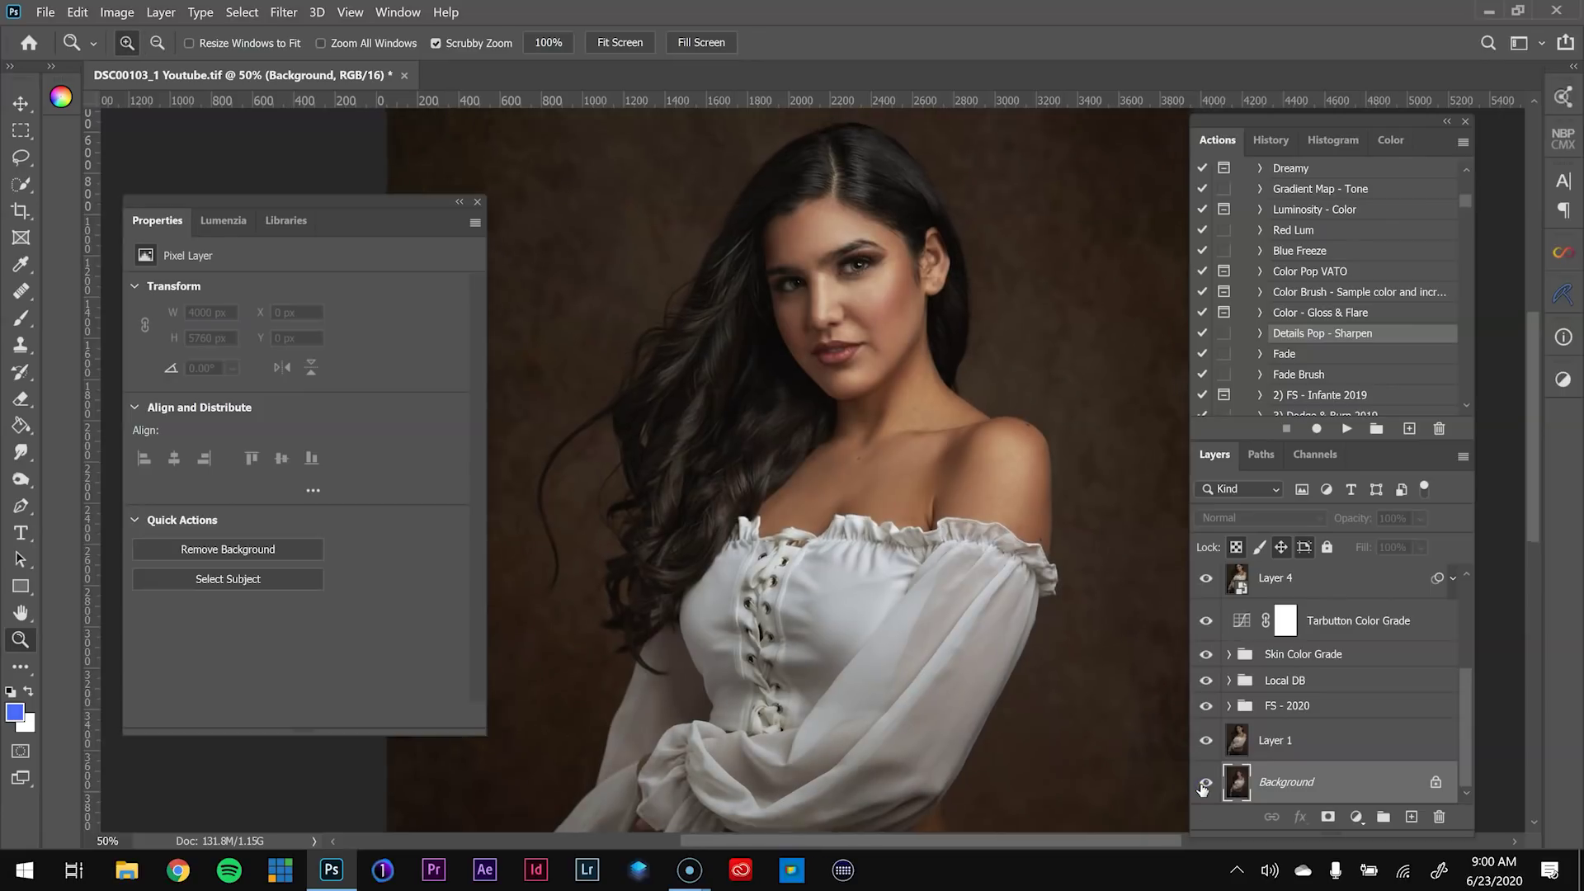
Add a new empty layer above Color Balance 1 and set the foreground color to pale yellow fffac4
scroll(1386, 641, "up", 5)
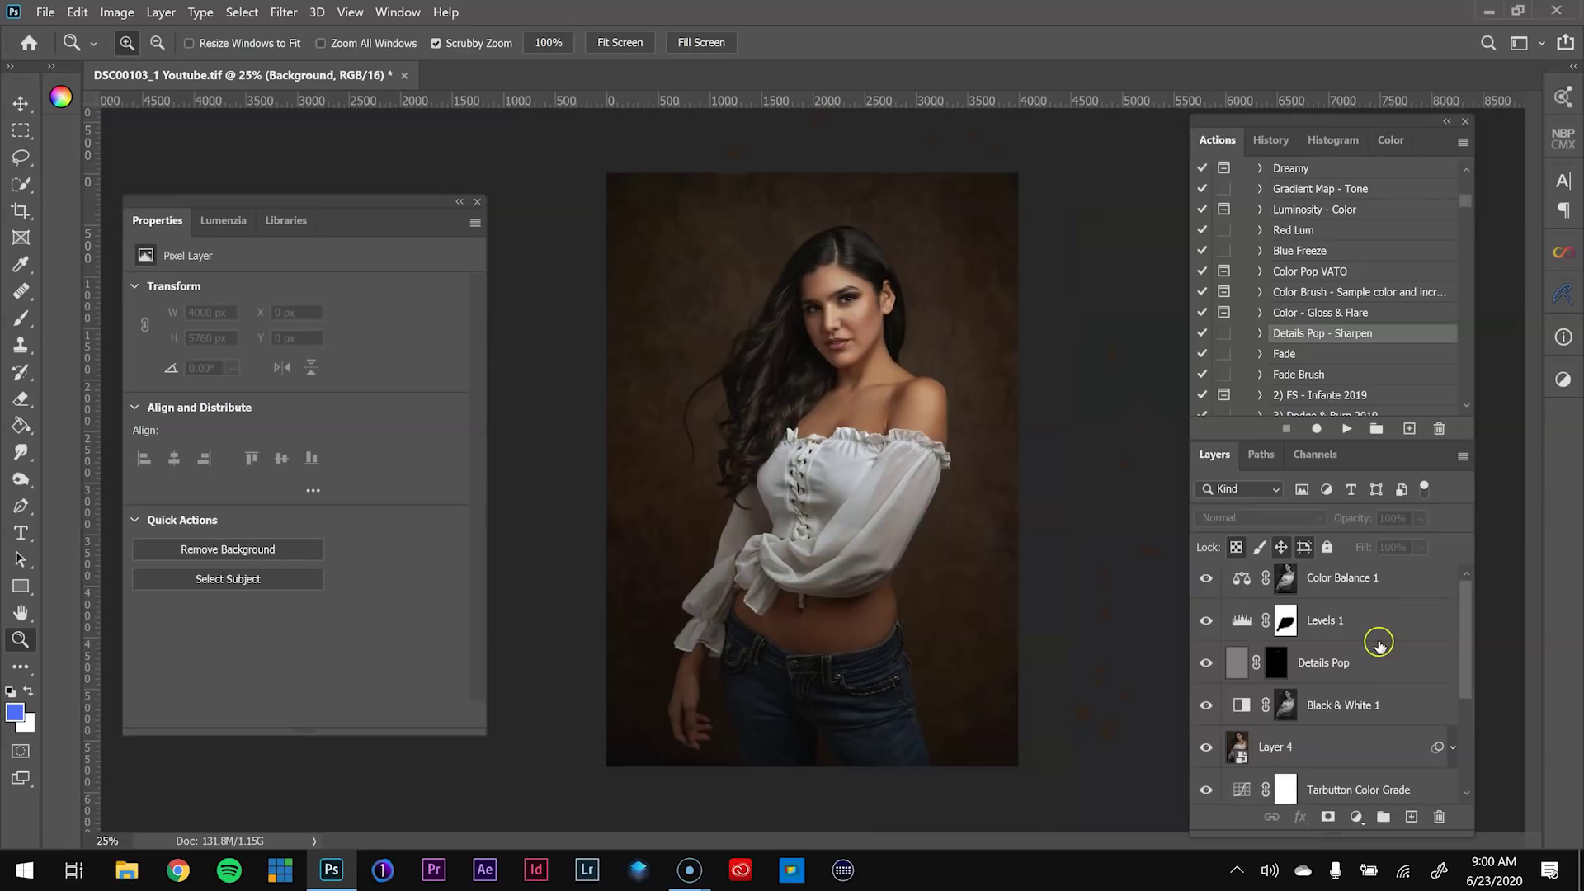
left_click(1390, 590)
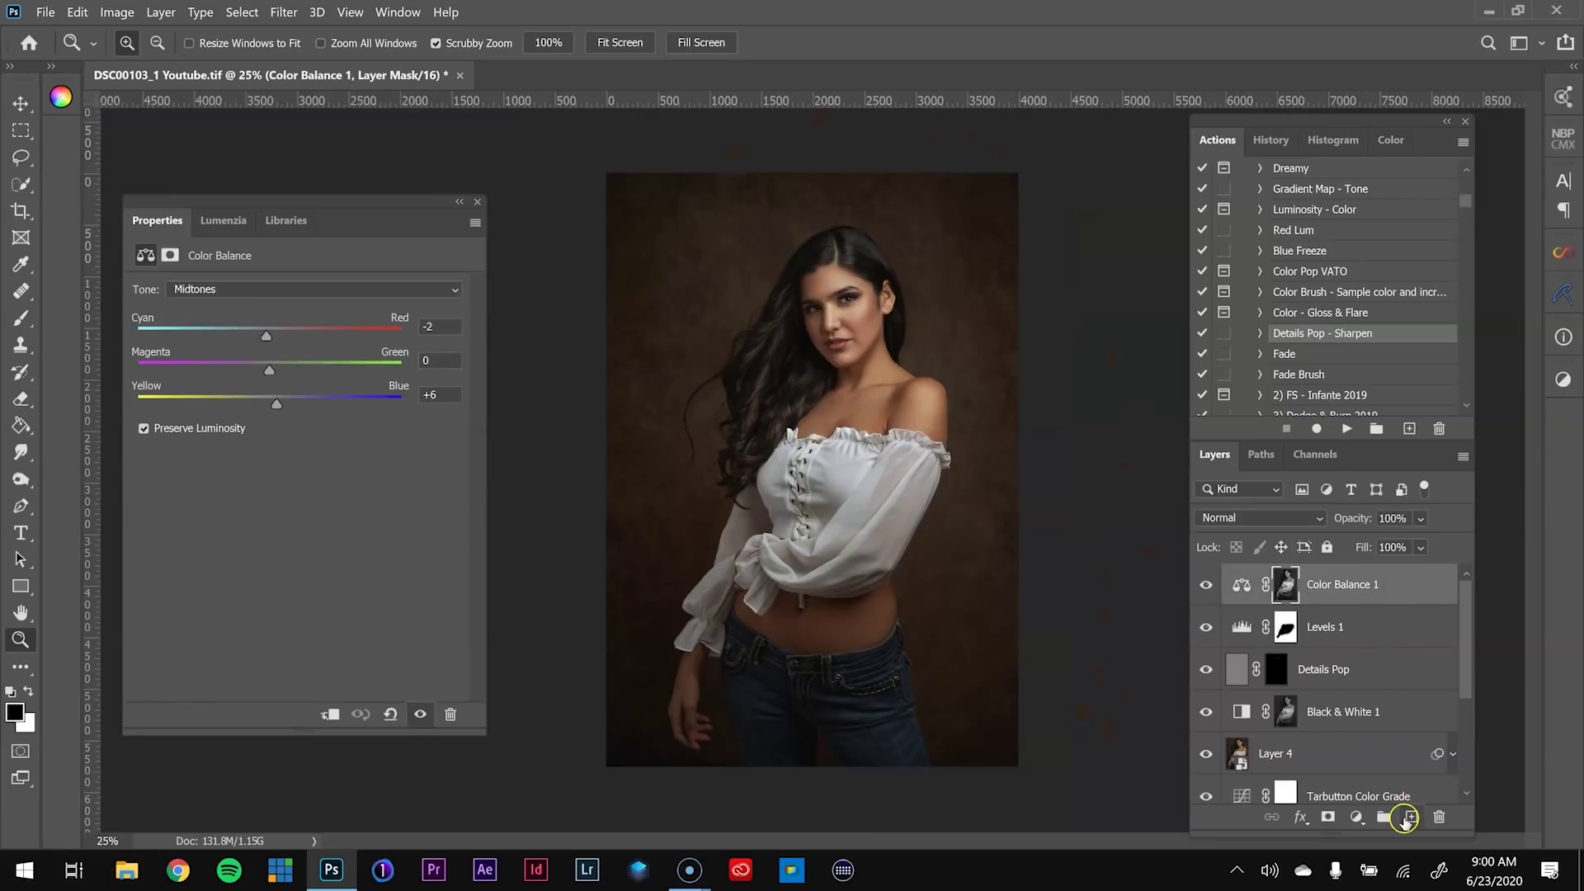
left_click(1410, 816)
left_click(15, 712)
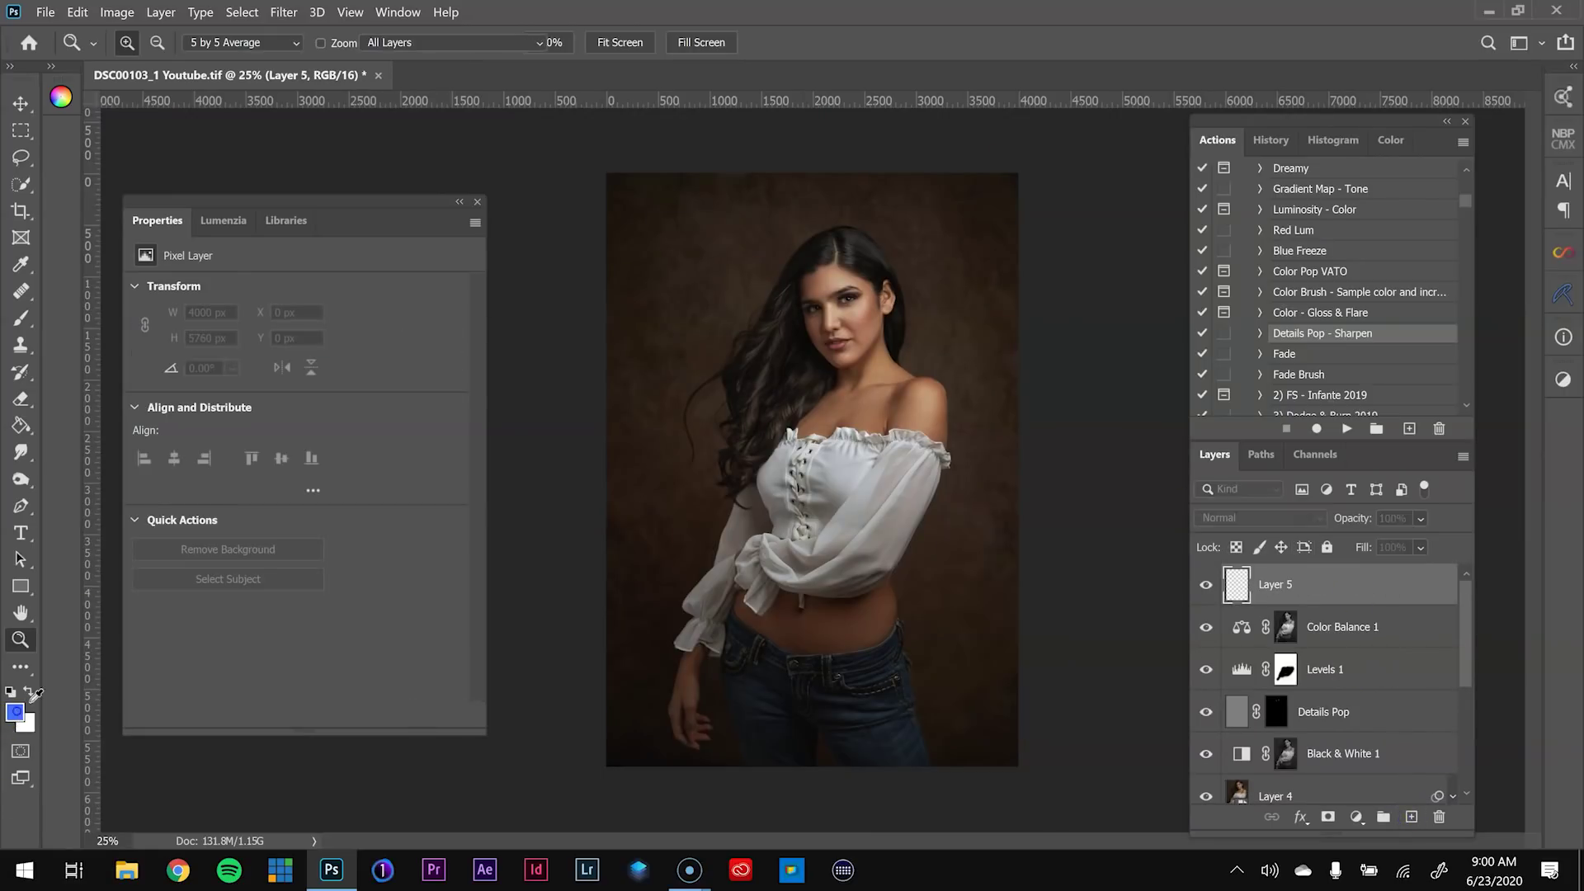
left_click_drag(1333, 526, 1330, 534)
mouse_move(1228, 471)
left_mouse_down()
mouse_move(1063, 255)
mouse_move(1090, 247)
left_mouse_up()
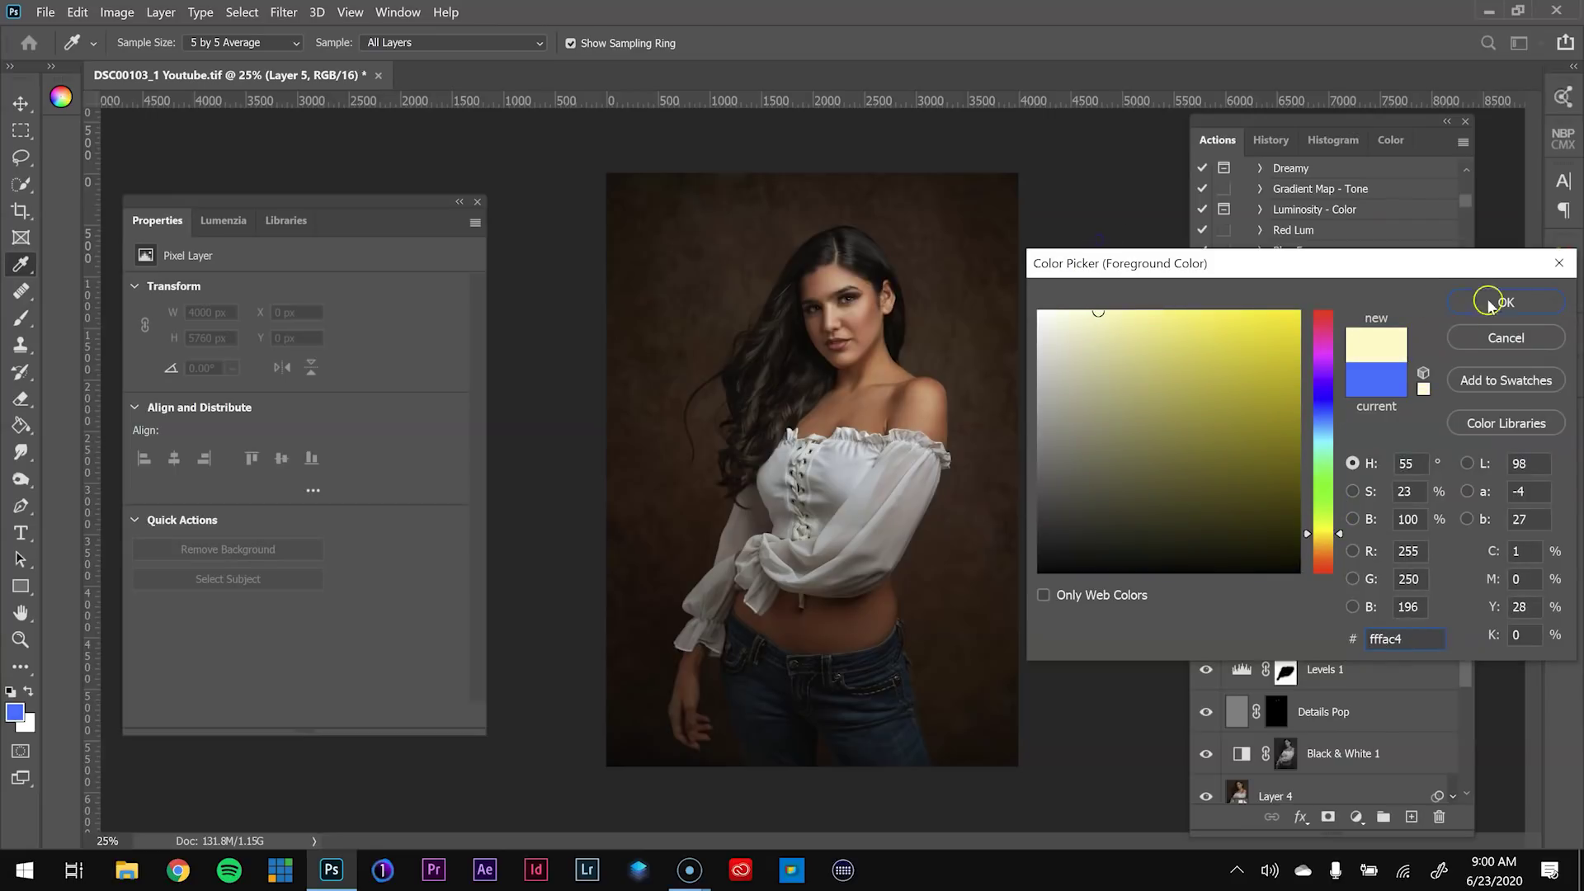
left_click(1505, 302)
Paint a soft pale yellow glow at the image's upper-right edge with a 4200 px brush at 100% flow
left_click(606, 44)
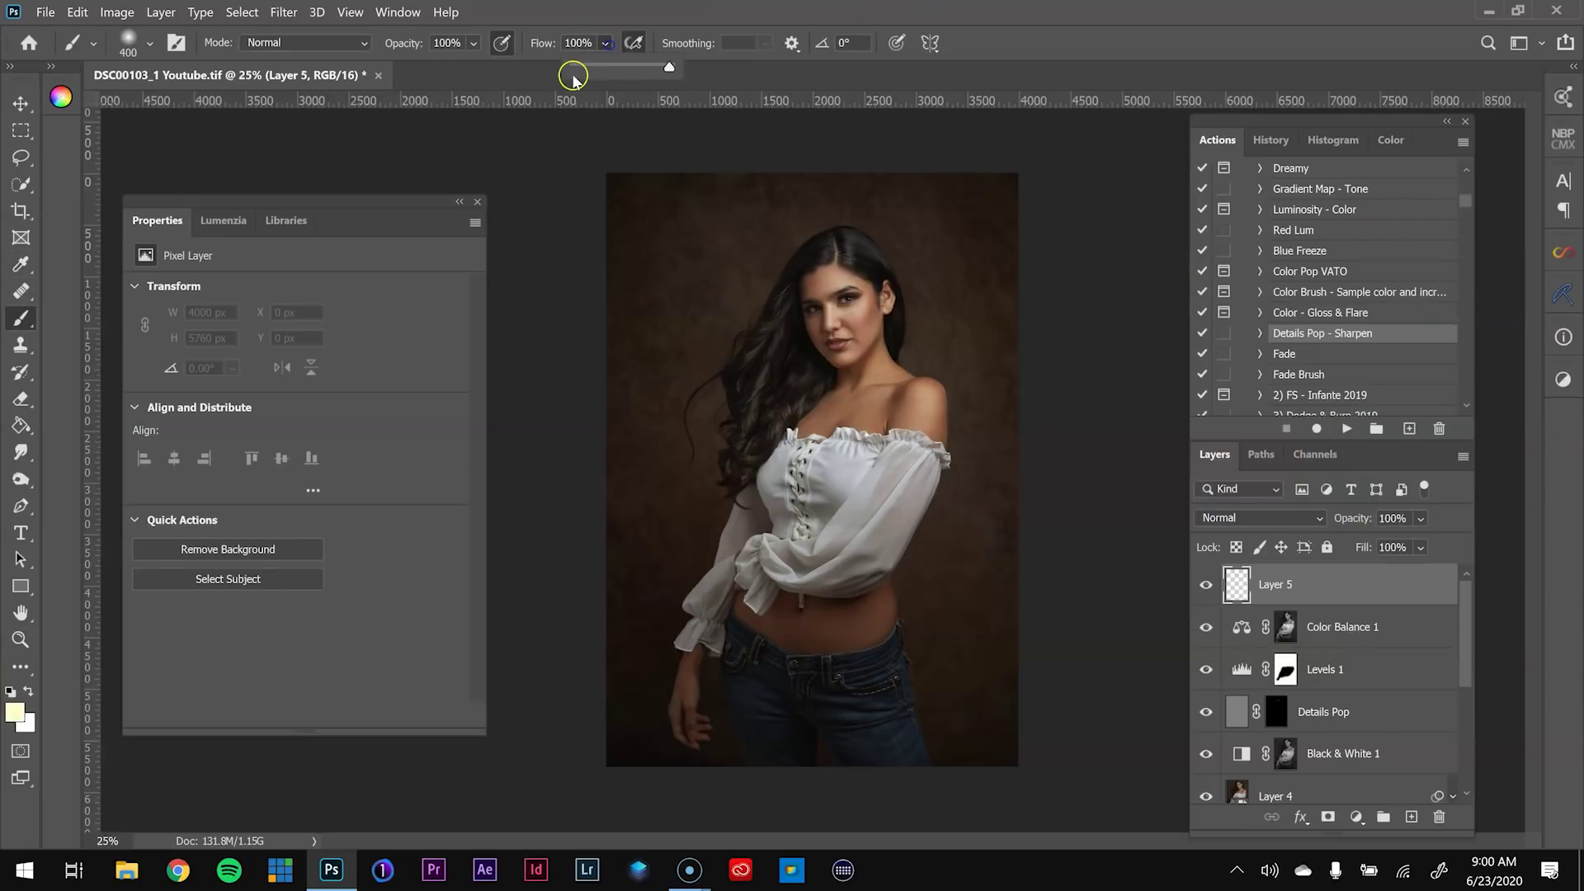
left_click(1058, 183)
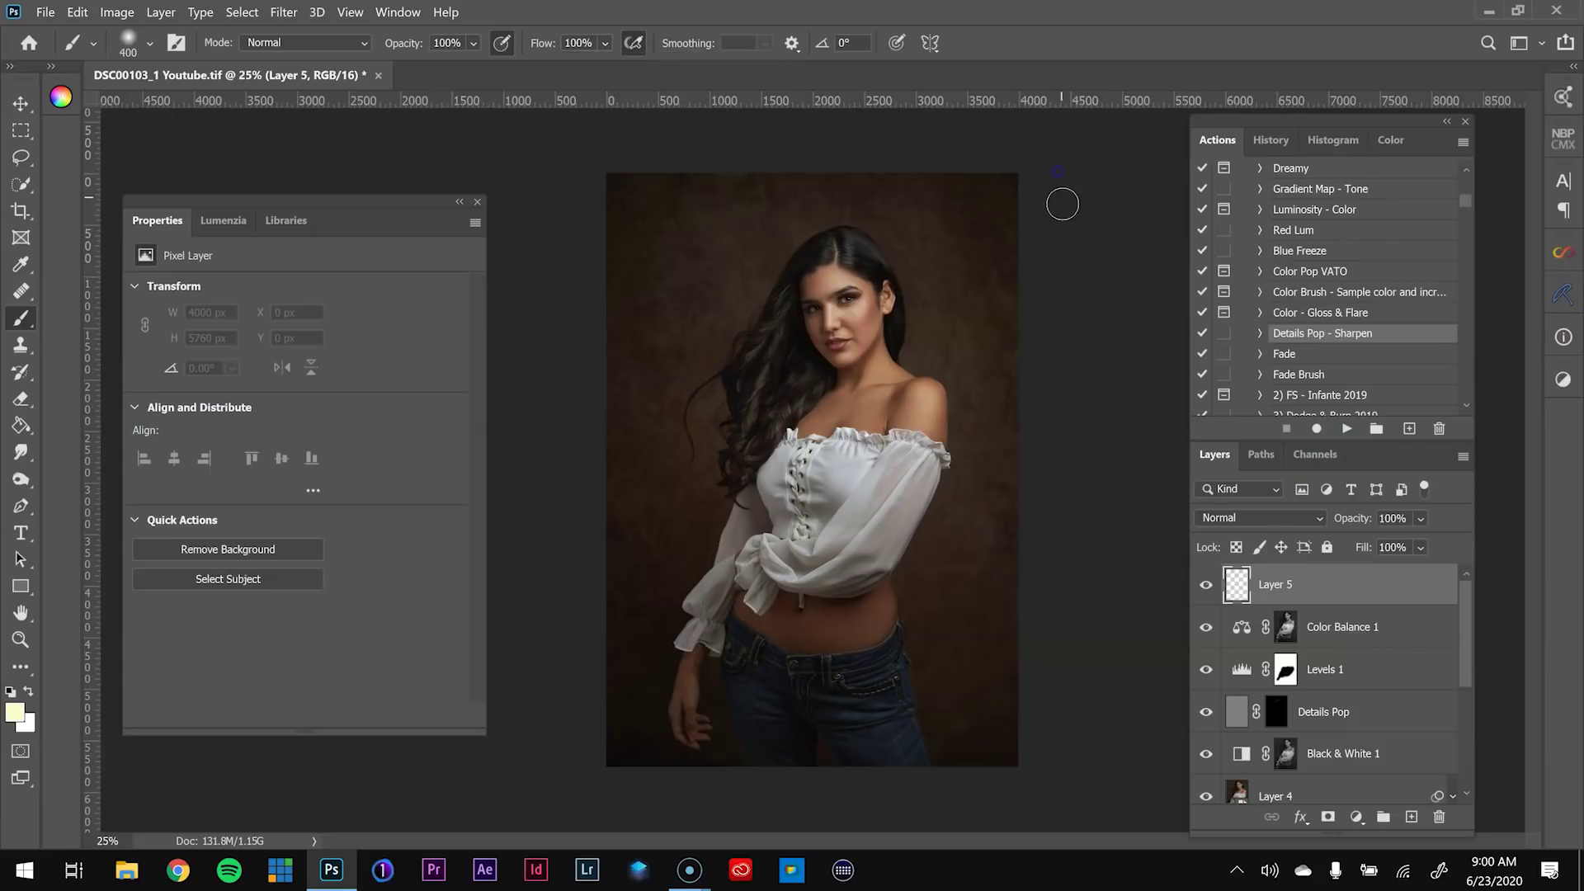
key("bracketright")
key("bracketright")
key("bracketright")
key("bracketright")
key("bracketright")
key("bracketright")
key("bracketright")
key("bracketright")
key("bracketright")
key("bracketright")
key("bracketright")
key("bracketright")
key("bracketright")
key("bracketright")
key("bracketright")
key("bracketright")
key("bracketright")
key("bracketright")
key("bracketright")
key("bracketright")
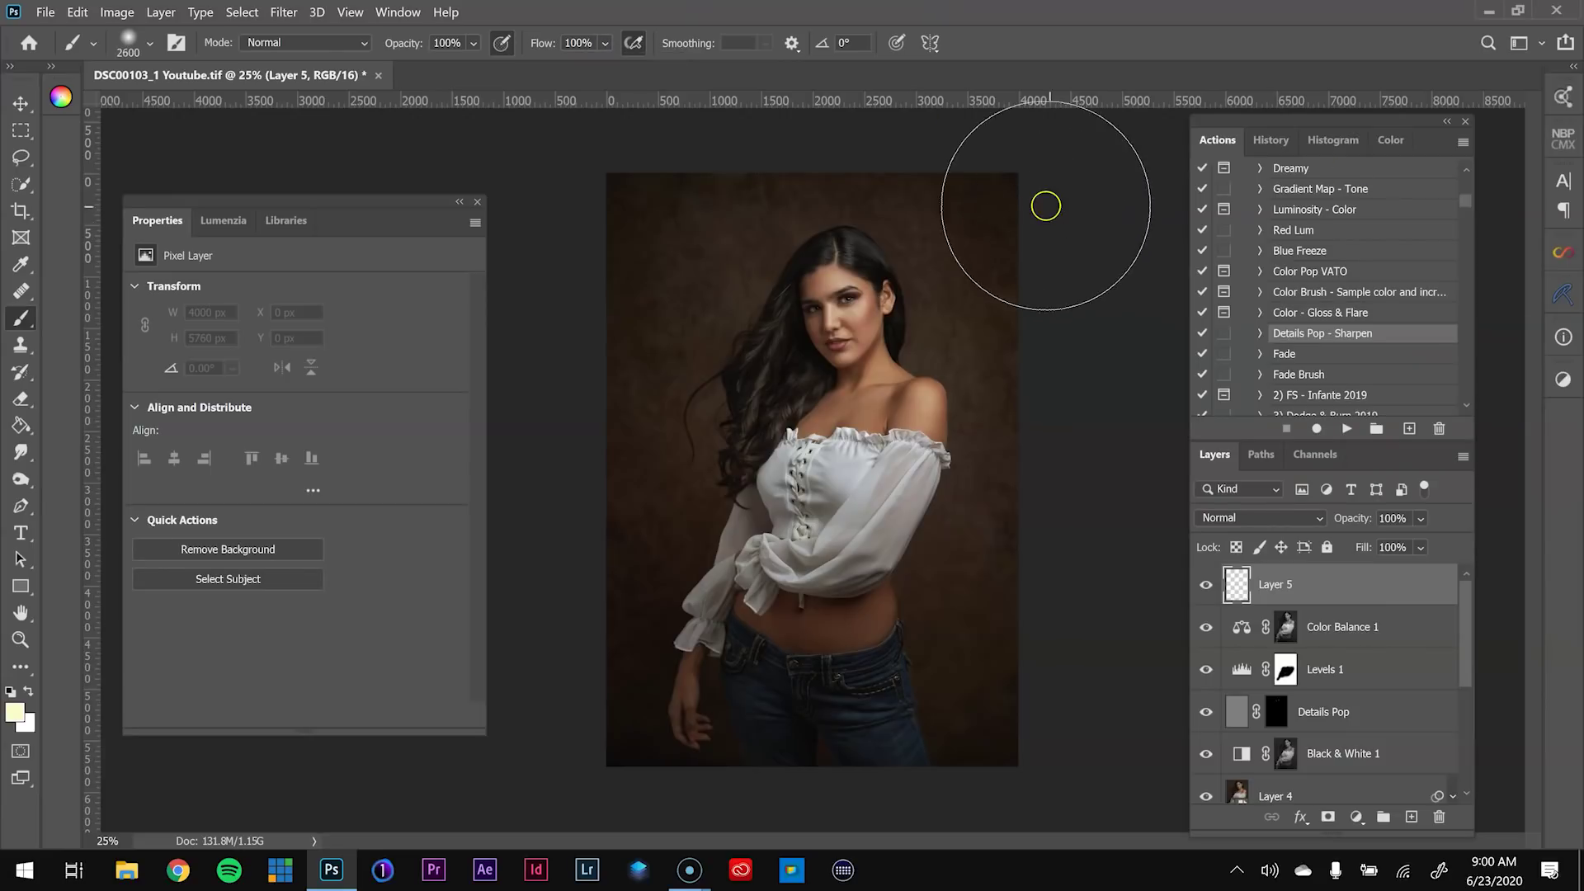
key("bracketright")
key("bracketright")
key("bracketright")
key("bracketright")
key("bracketright")
key("bracketright")
key("bracketright")
key("bracketright")
key("bracketright")
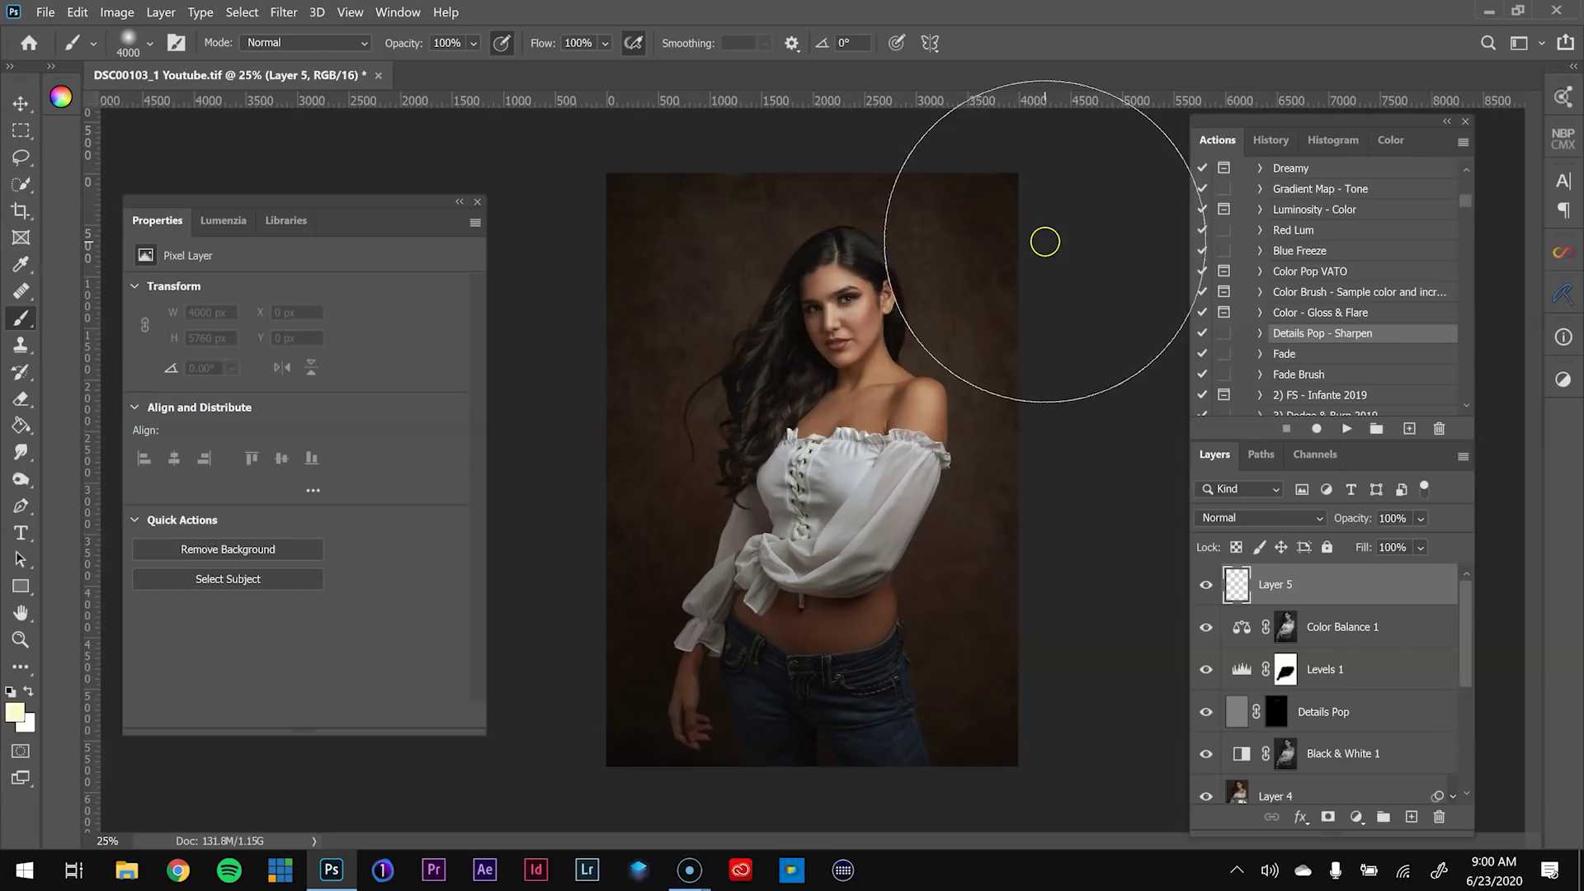
left_click(1041, 249)
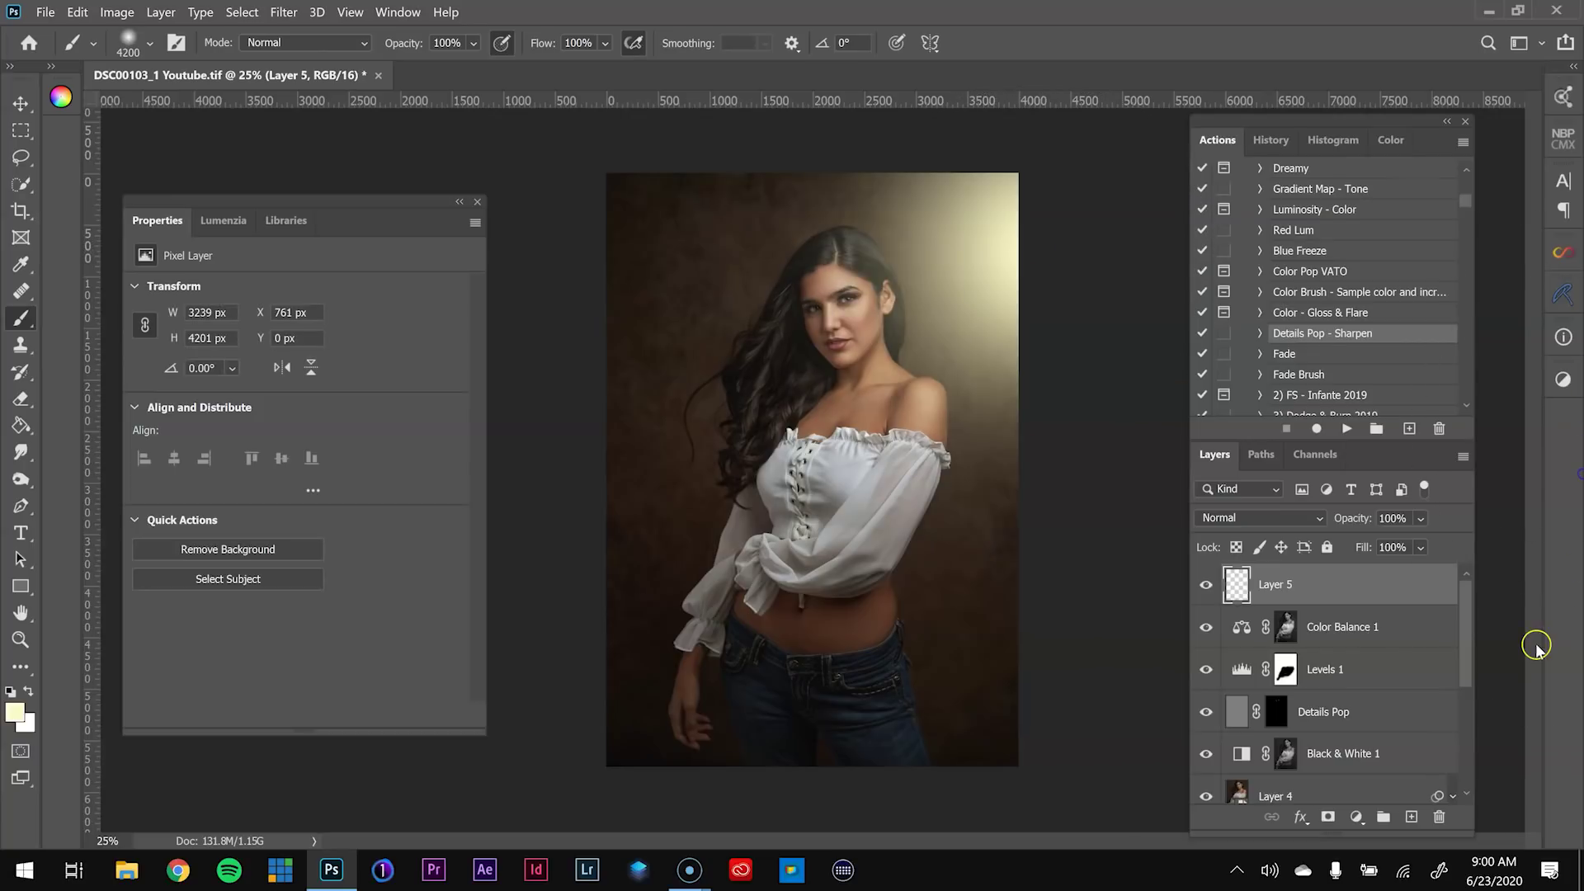
Set the glow layer's opacity to 2% and compare the portrait with and without it
left_click(1419, 519)
left_click_drag(1414, 551, 1364, 544)
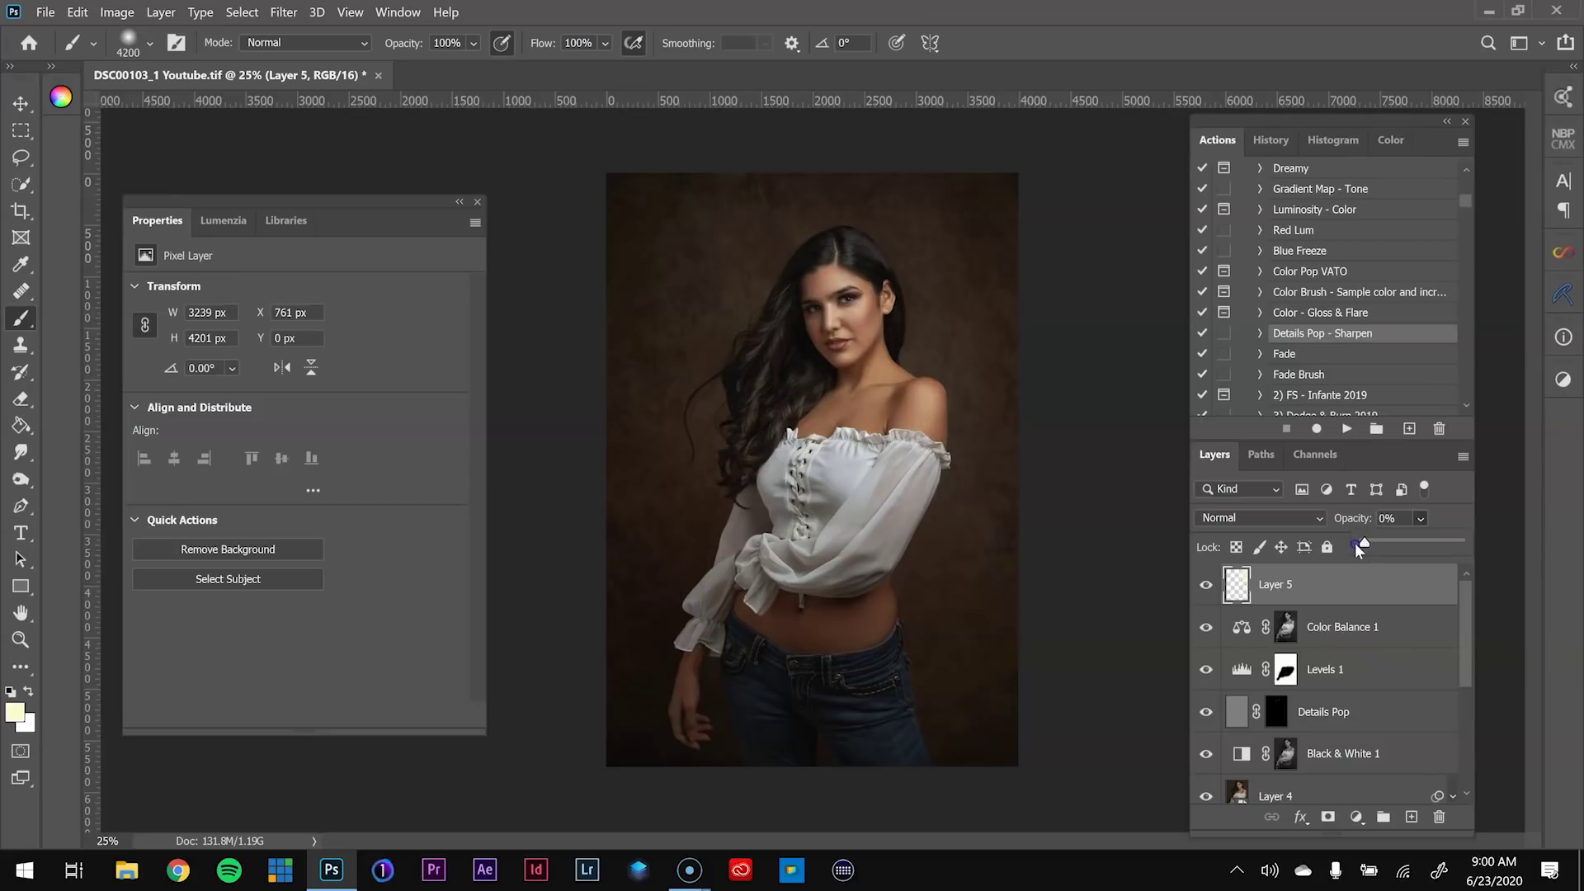
left_click_drag(1372, 546, 1366, 547)
left_click(1208, 585)
left_click(1208, 585)
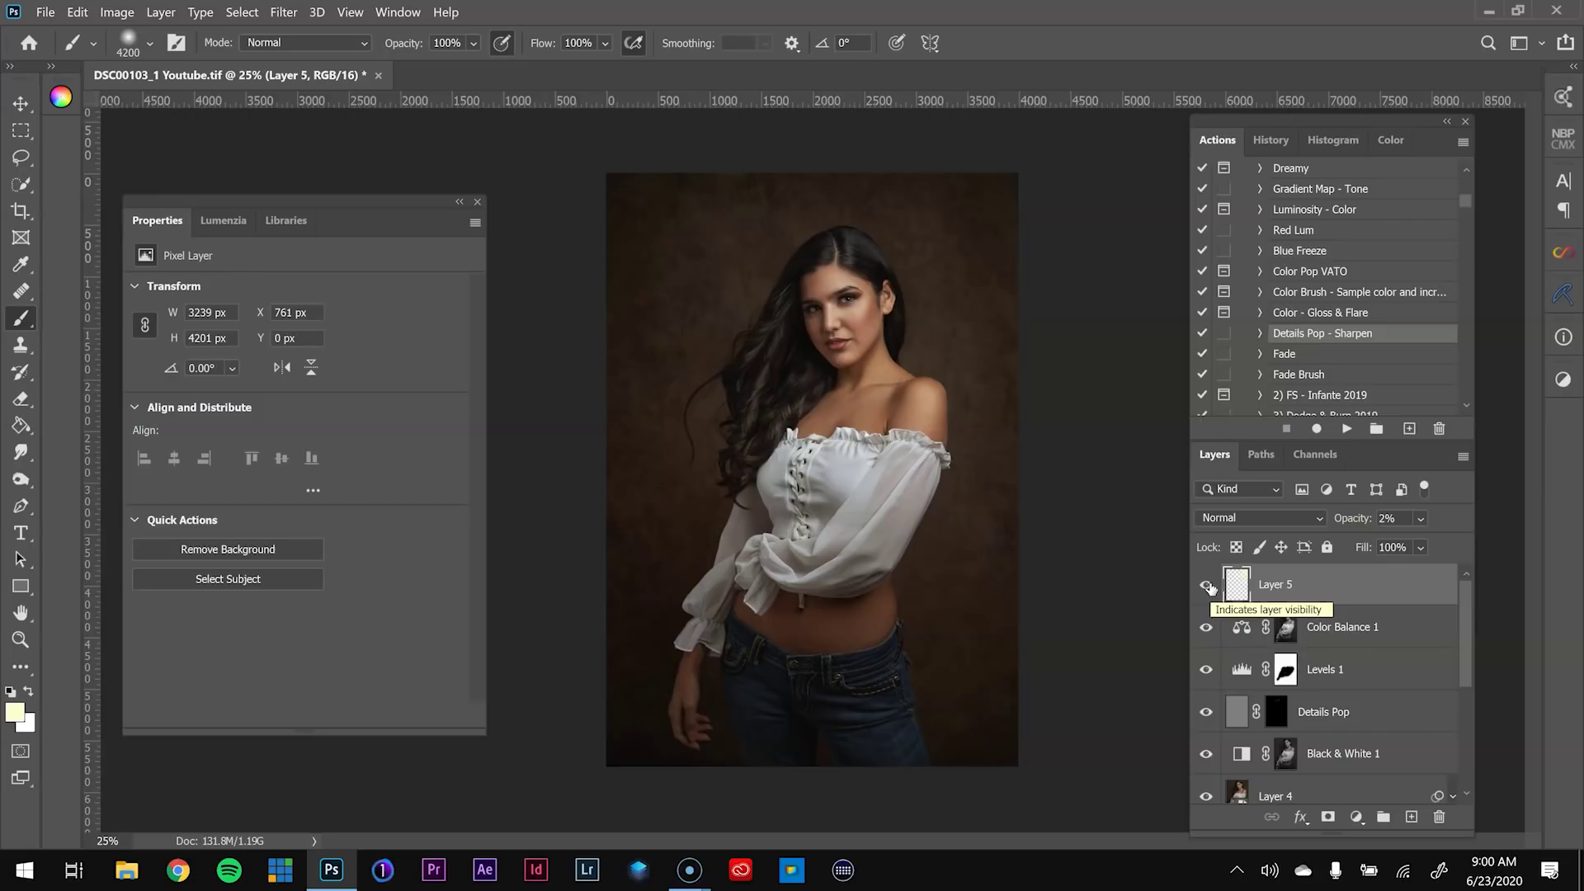
Compare the finished portrait including the glow with the original Background layer, restoring all layers
scroll(1208, 685, "down", 5)
left_click(1207, 794)
left_click(1206, 788, "alt")
left_click(1206, 790, "alt")
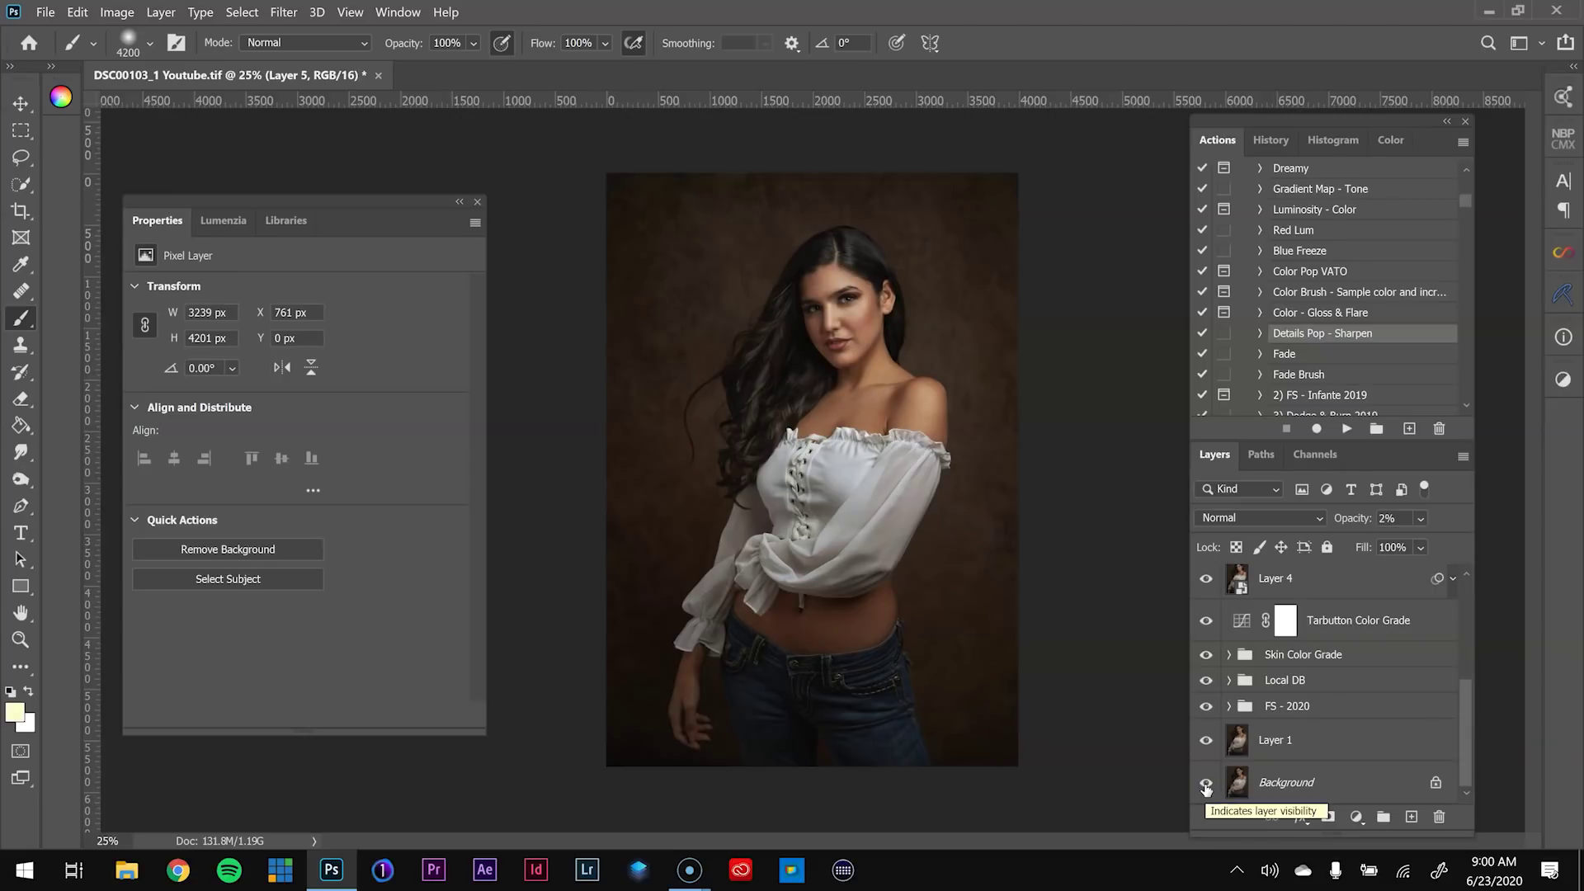